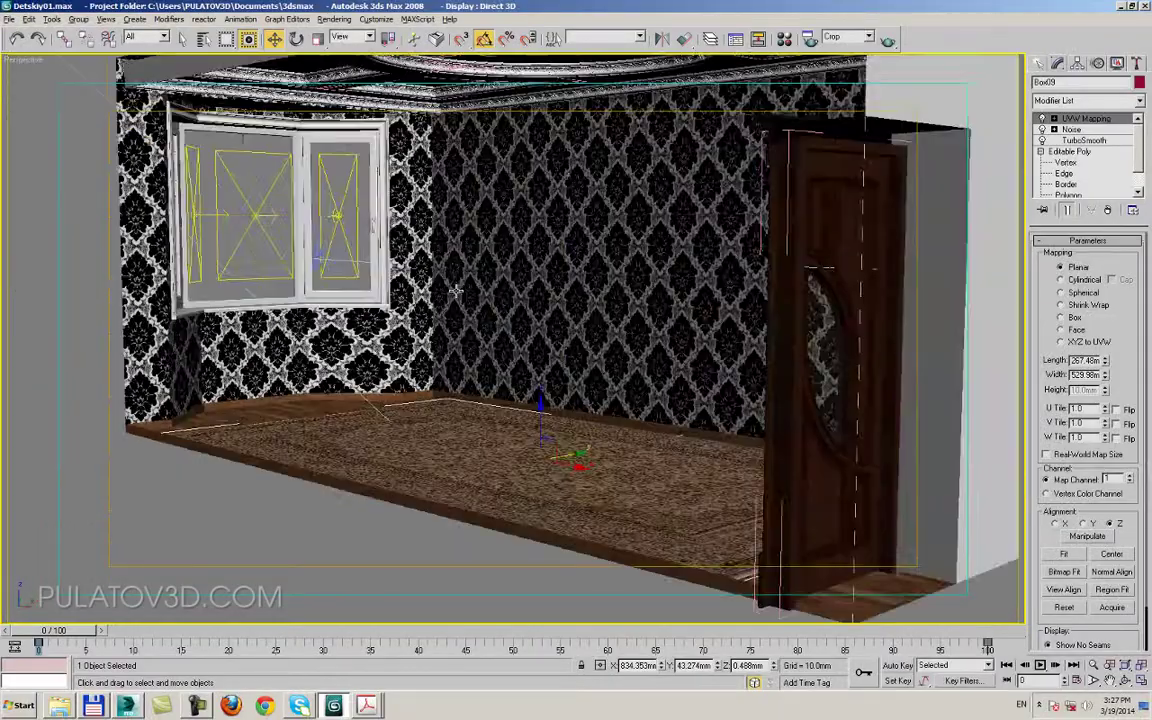
- Save Detskiy01.max, glance at the Computer browser, then switch to the 3ds Max Design 2014 window
middle_click_drag(430, 330, 477, 332, "alt")
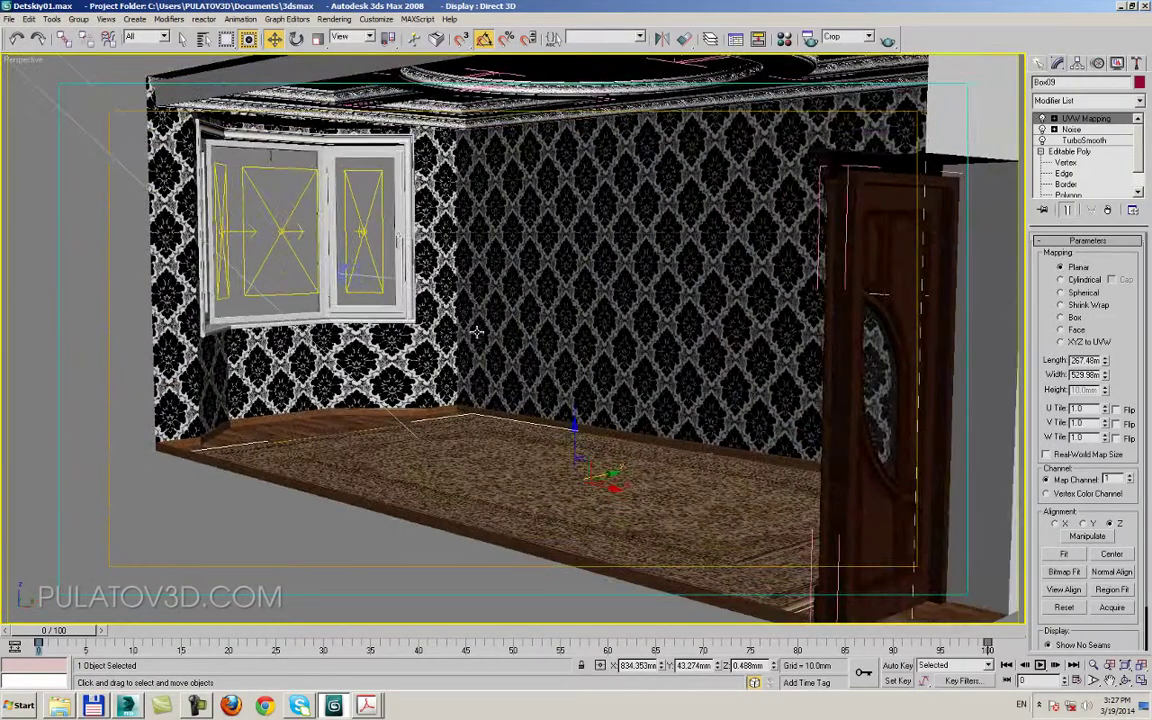
key("ctrl+s")
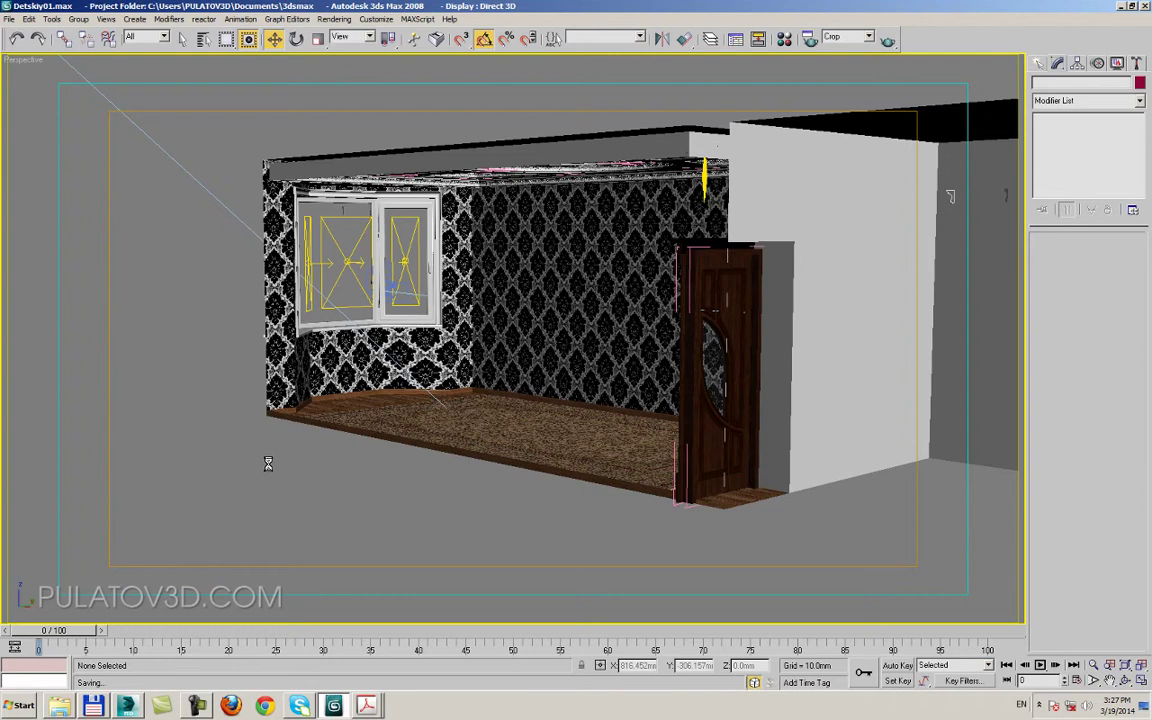
left_click(35, 708)
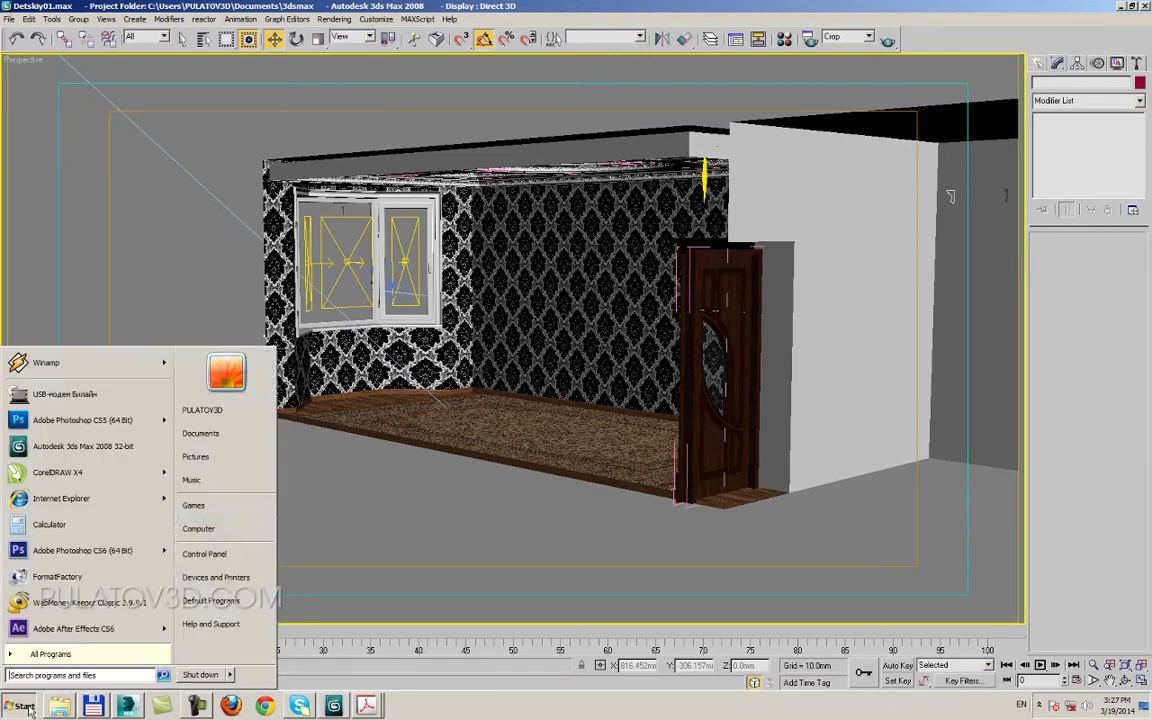
left_click(183, 530)
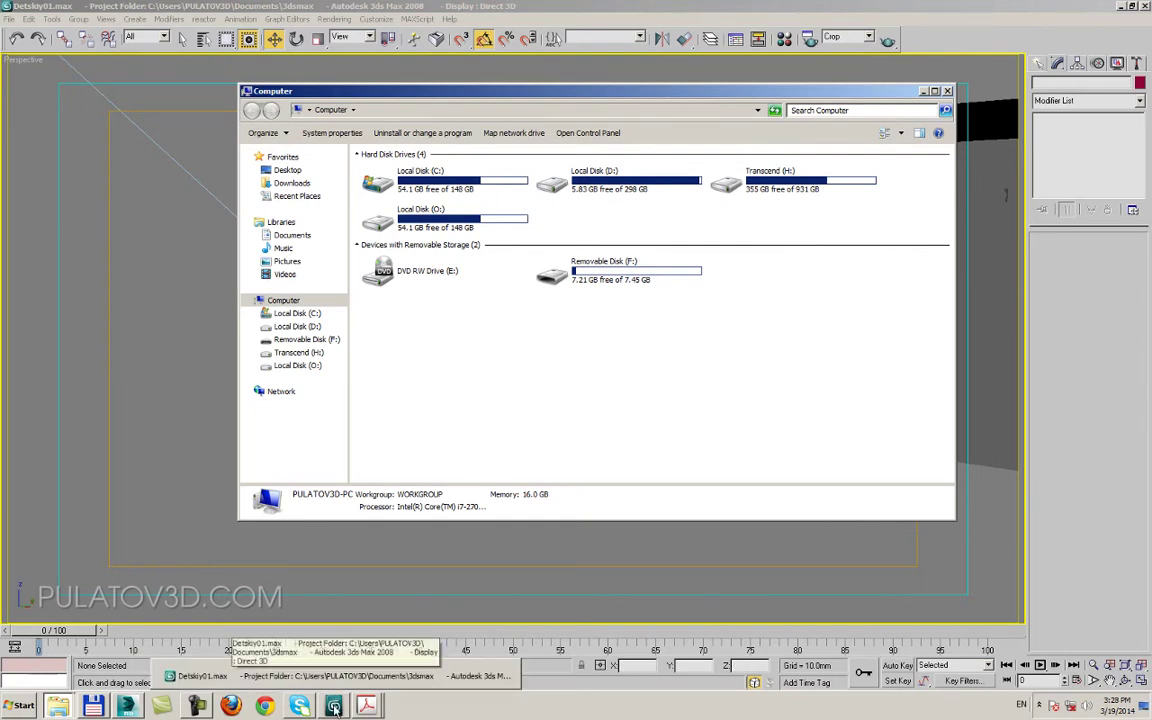
mouse_move(334, 706)
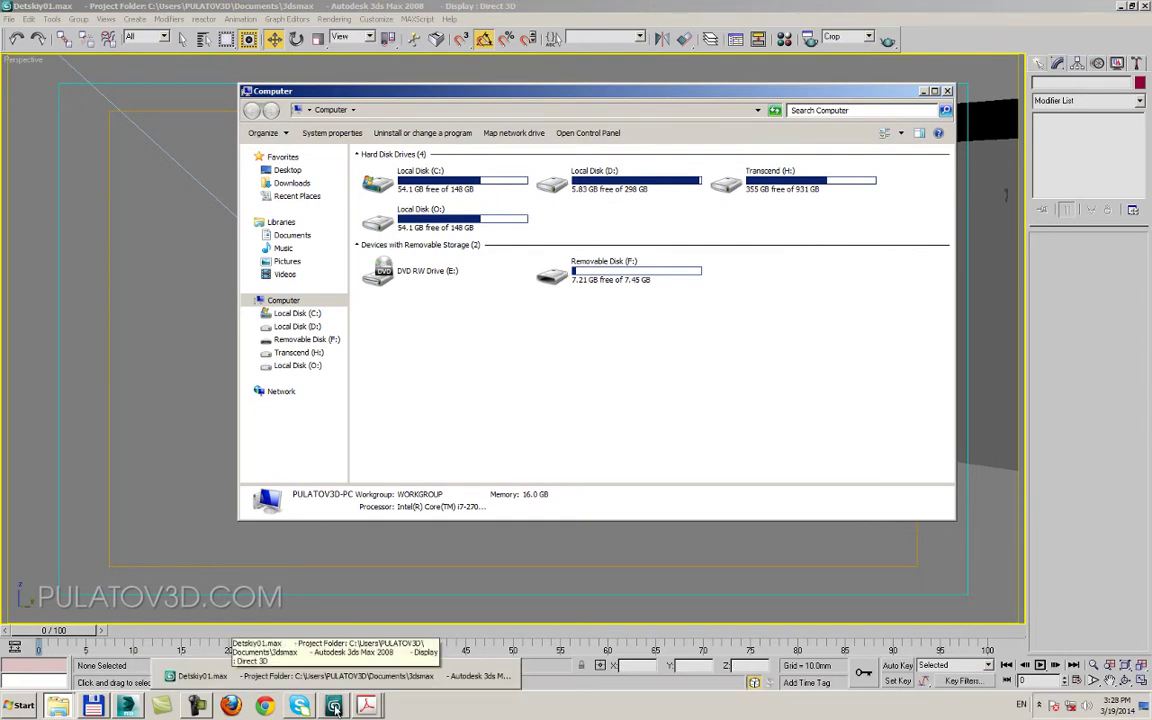
left_click(335, 707)
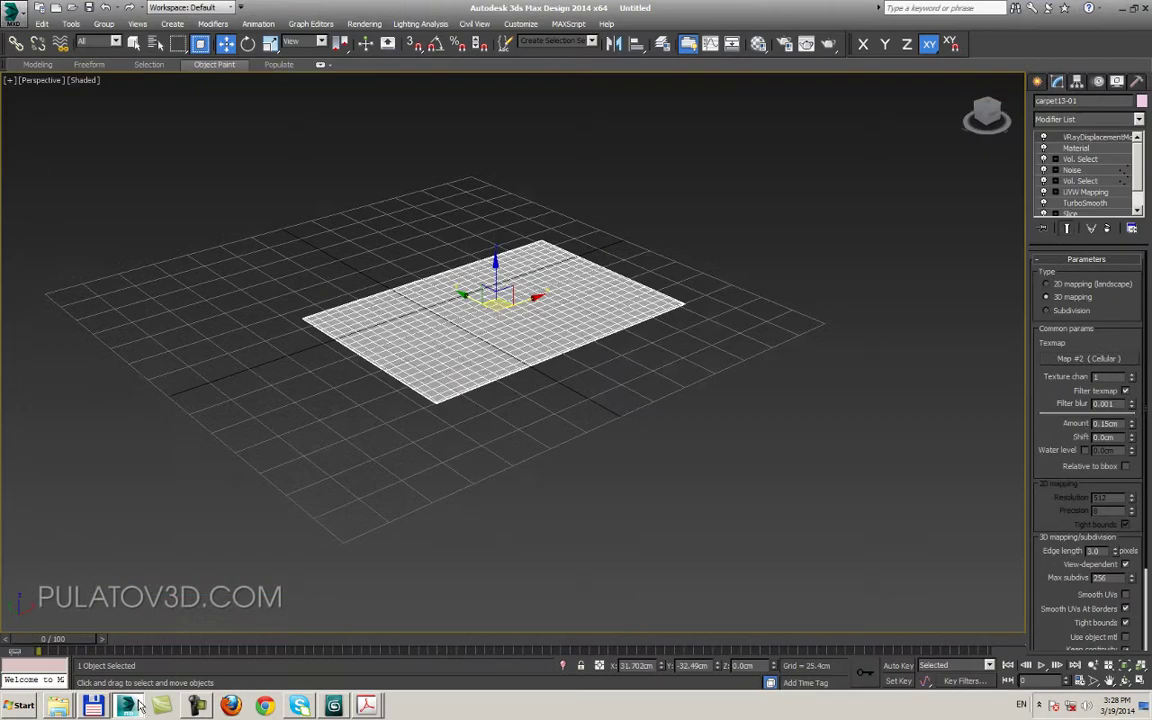
- Start opening a scene without saving the untitled one, and browse to Local Disk (D:)
left_click(8, 16)
left_click(40, 100)
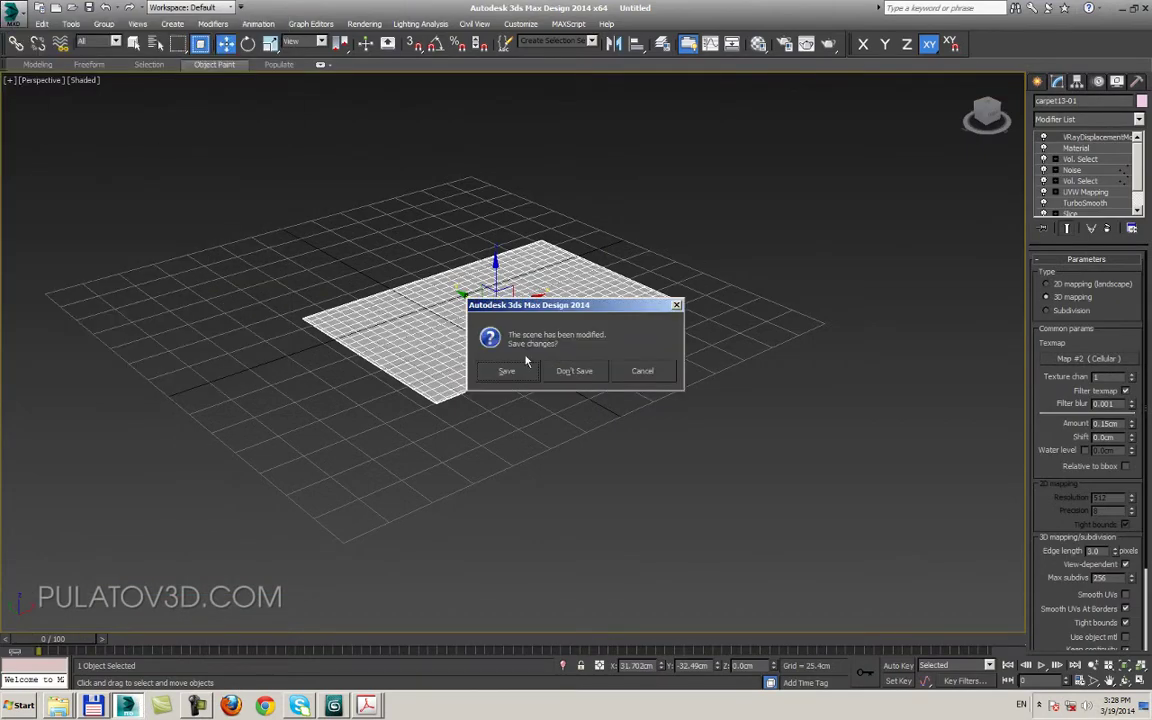
left_click(574, 370)
left_click(208, 254)
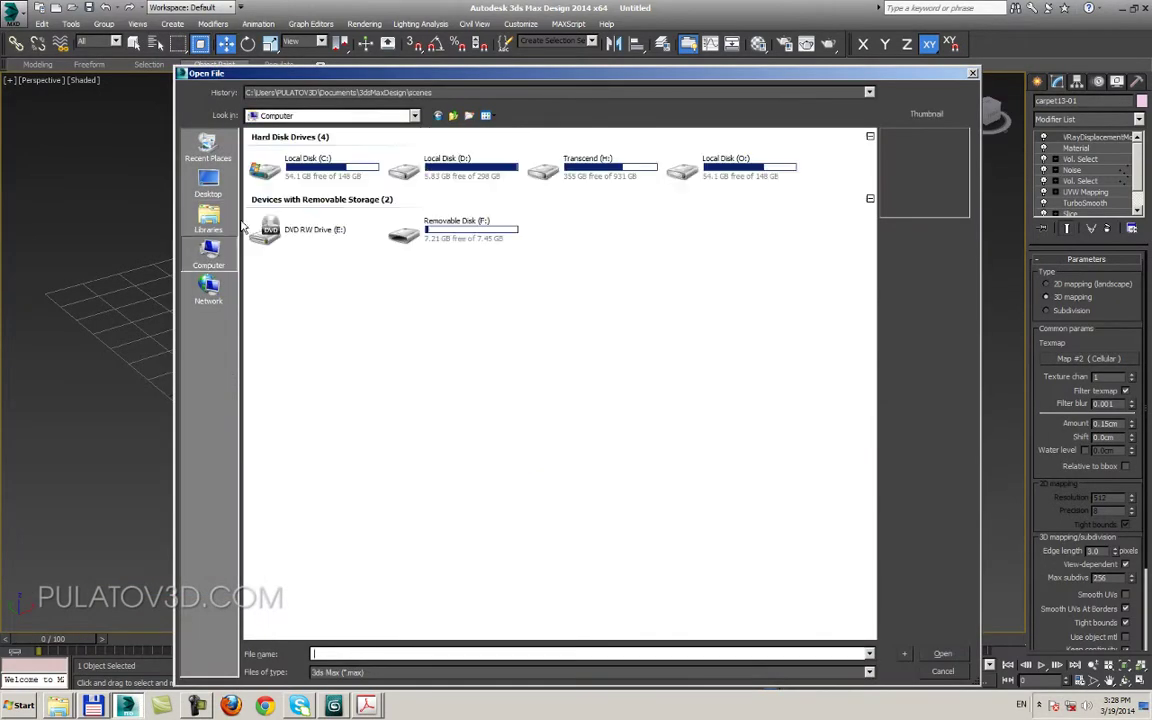
double_click(388, 158)
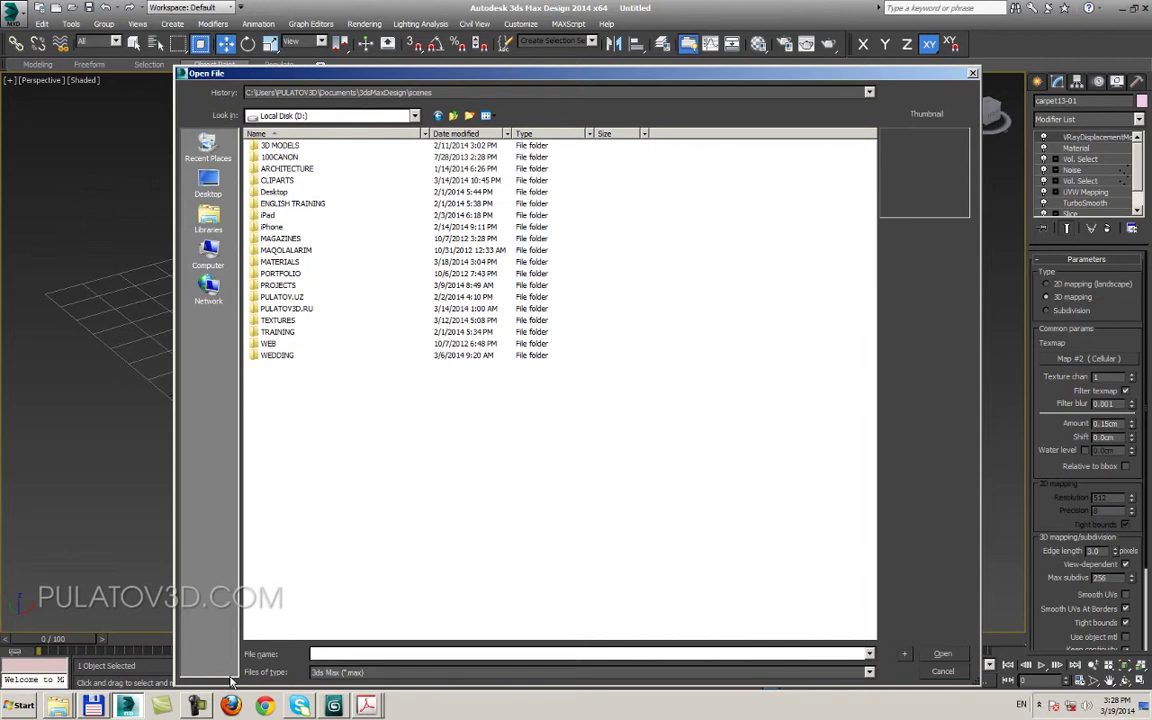
left_click(198, 706)
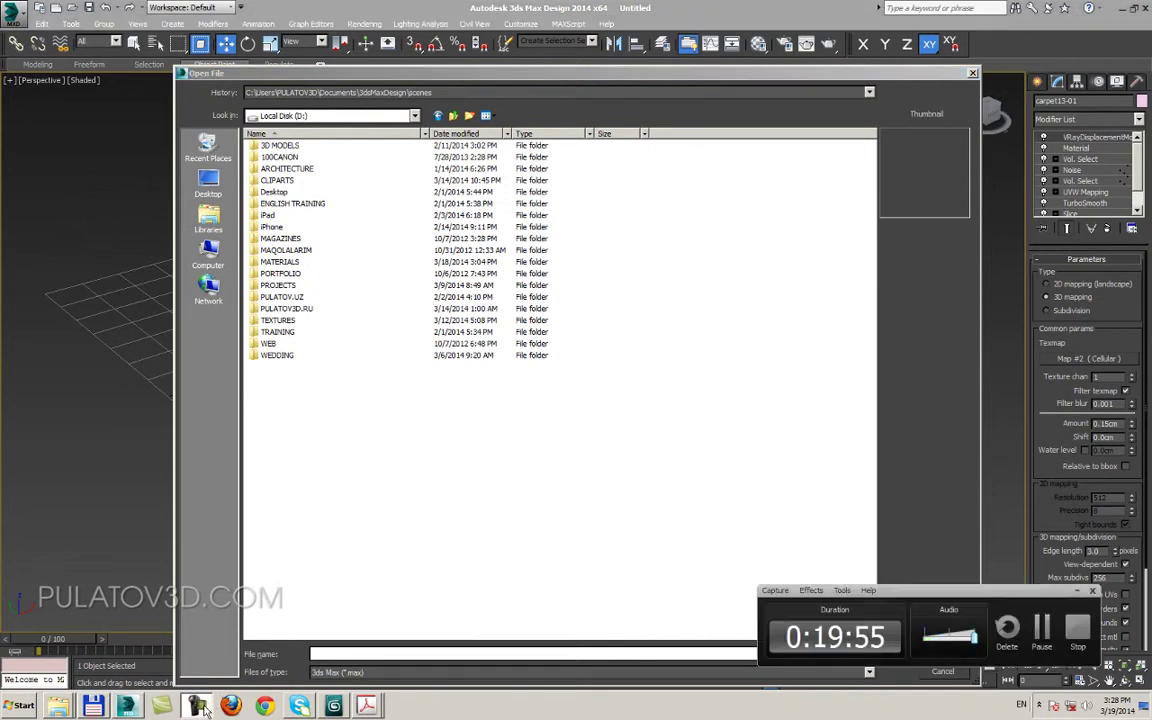
left_click(272, 227)
- Explore the TRAINING folder's MODELING and SAMPLES subfolders, then return to TRAINING
key("Down")
key("Down")
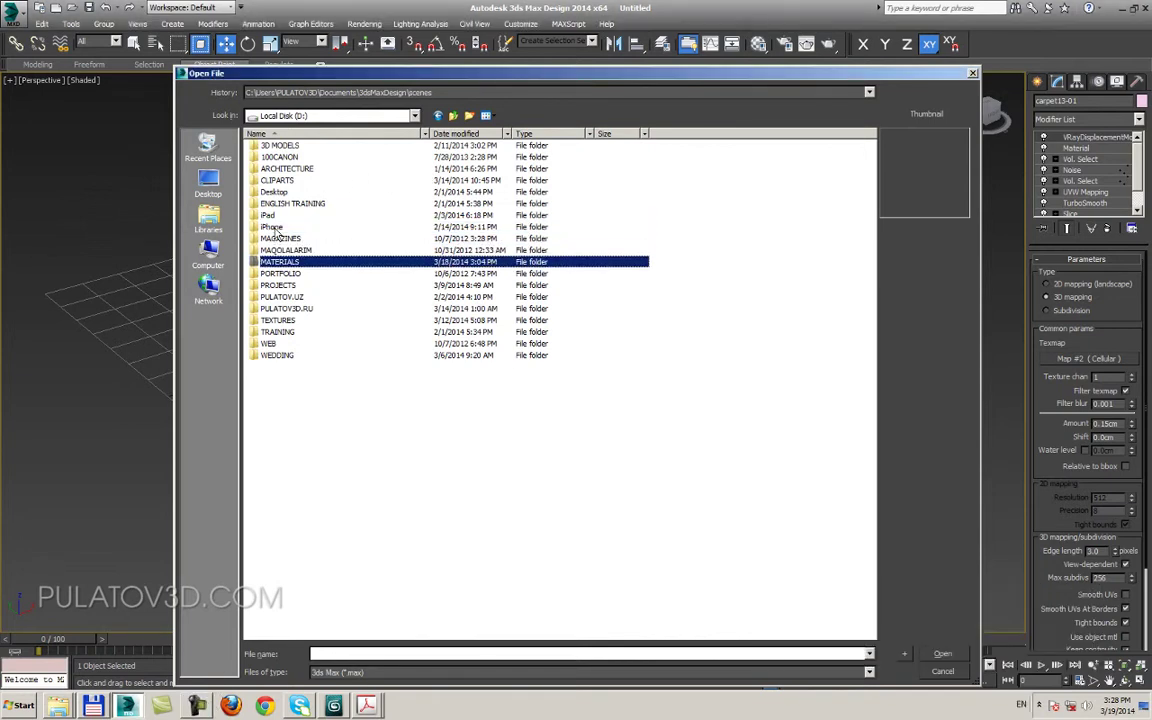
key("Down")
key("Down")
key("Down")
key("Down")
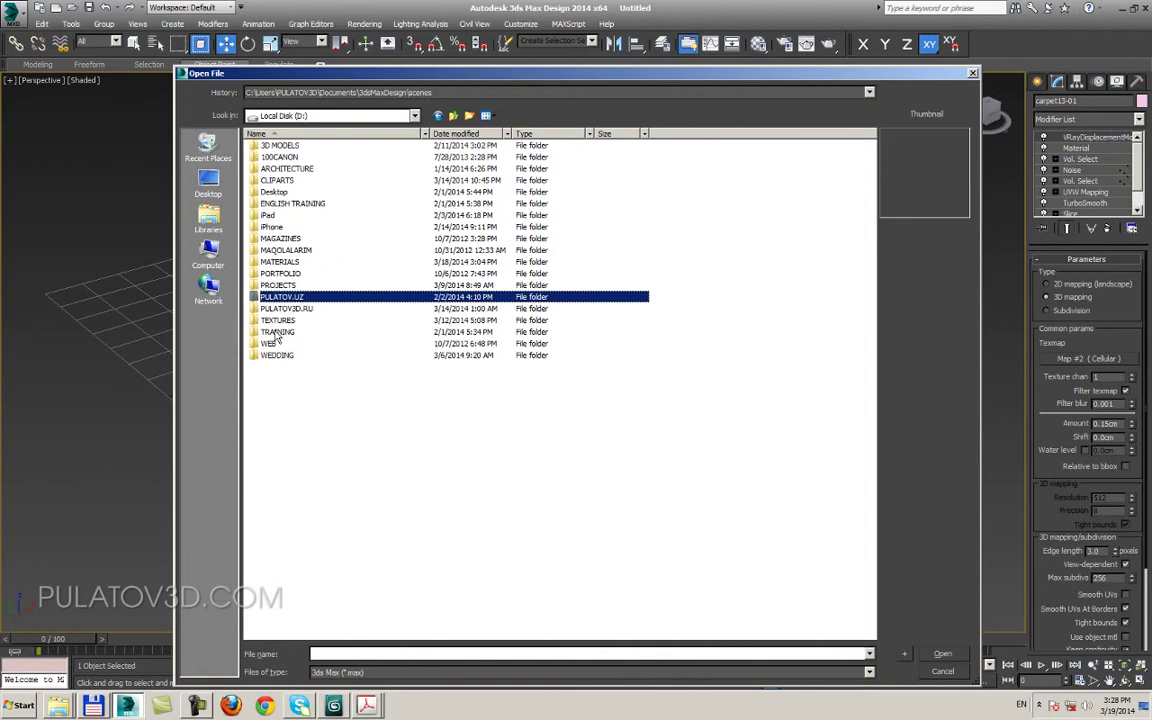
key("Down")
key("Down")
key("Down")
key("Return")
key("Down")
key("Down")
key("Down")
key("Down")
key("Down")
key("Down")
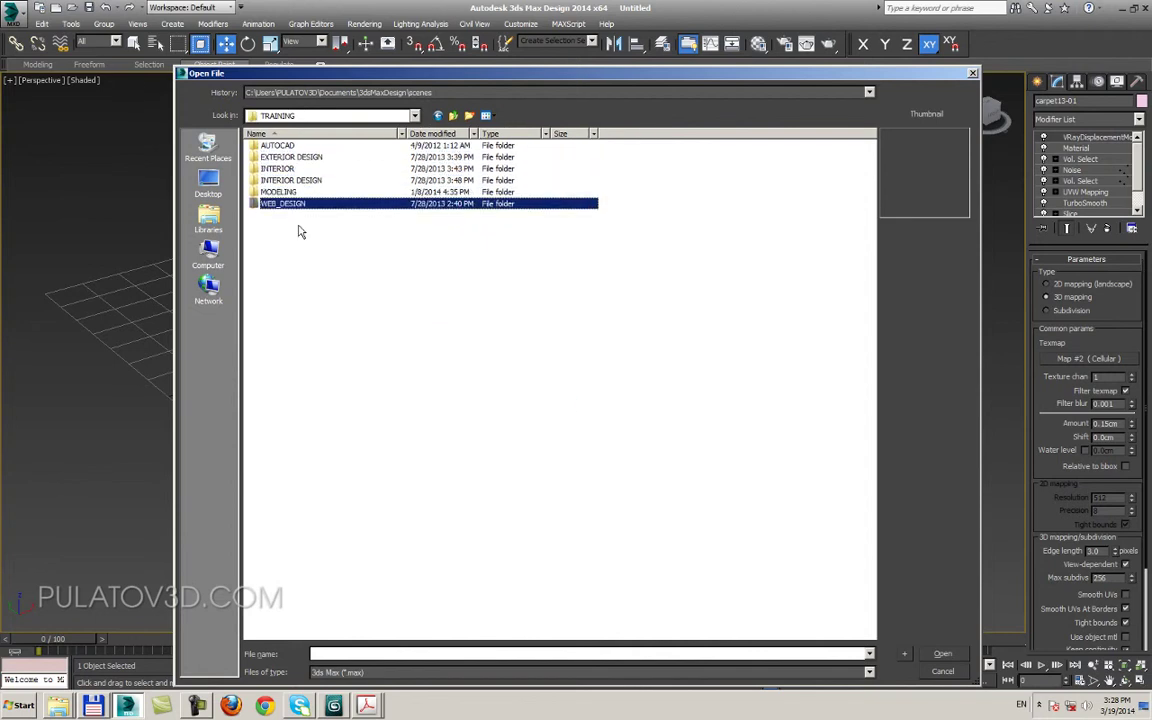
key("Up")
key("Return")
key("BackSpace")
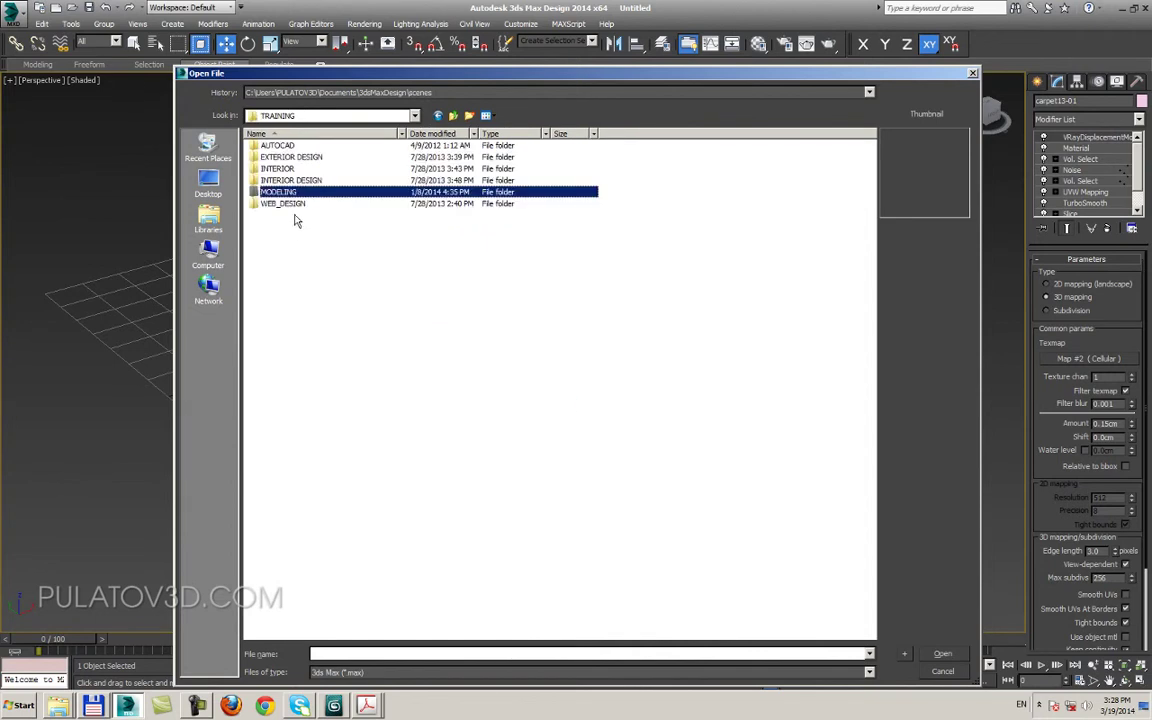
key("Return")
double_click(276, 146)
key("BackSpace")
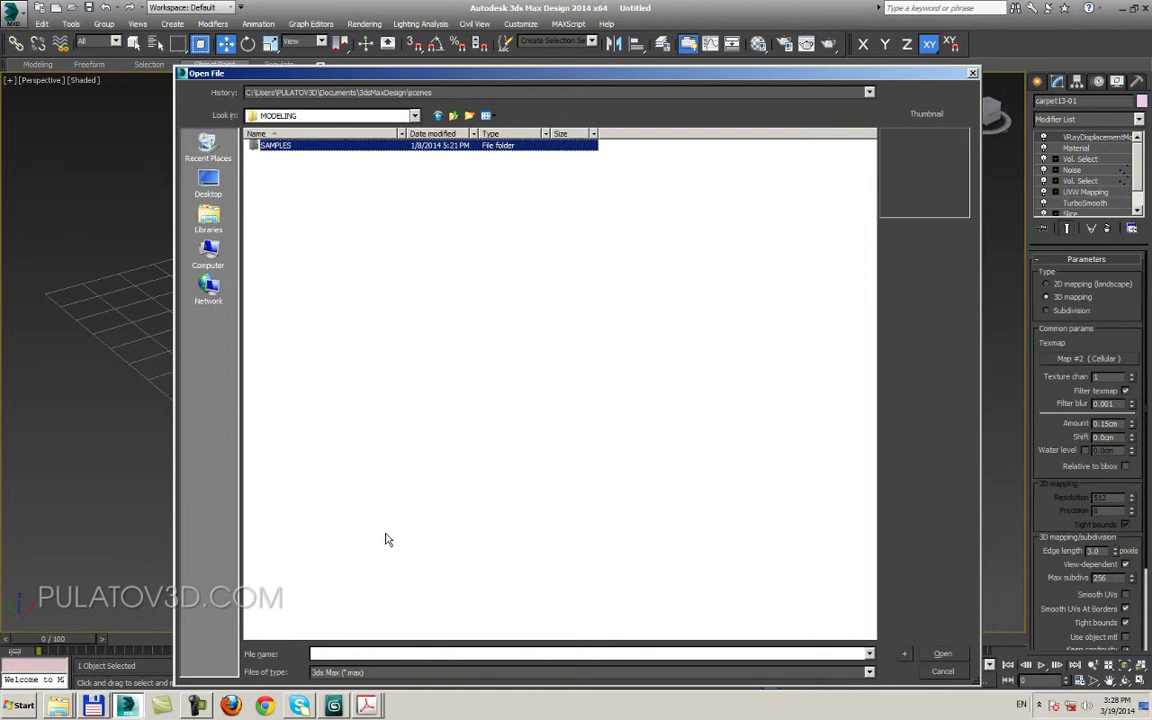
key("BackSpace")
key("BackSpace")
key("Return")
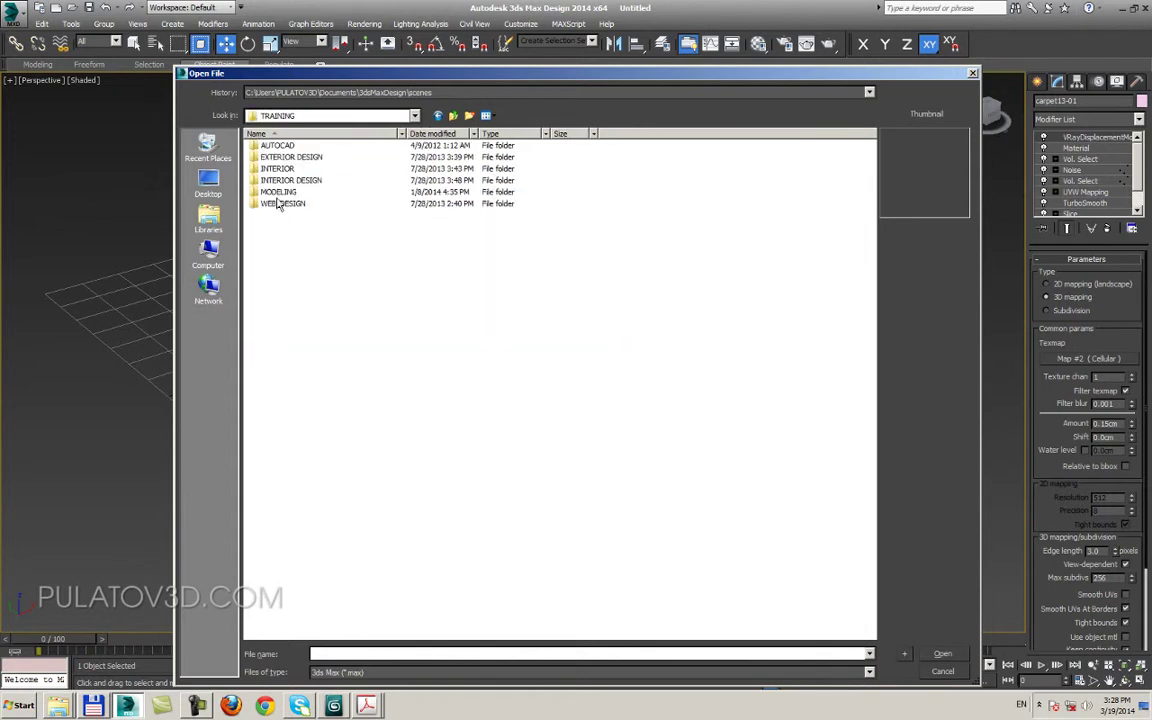
- Go into the Isxodniki folder and open the Zal_plan08 scene
double_click(275, 174)
double_click(283, 206)
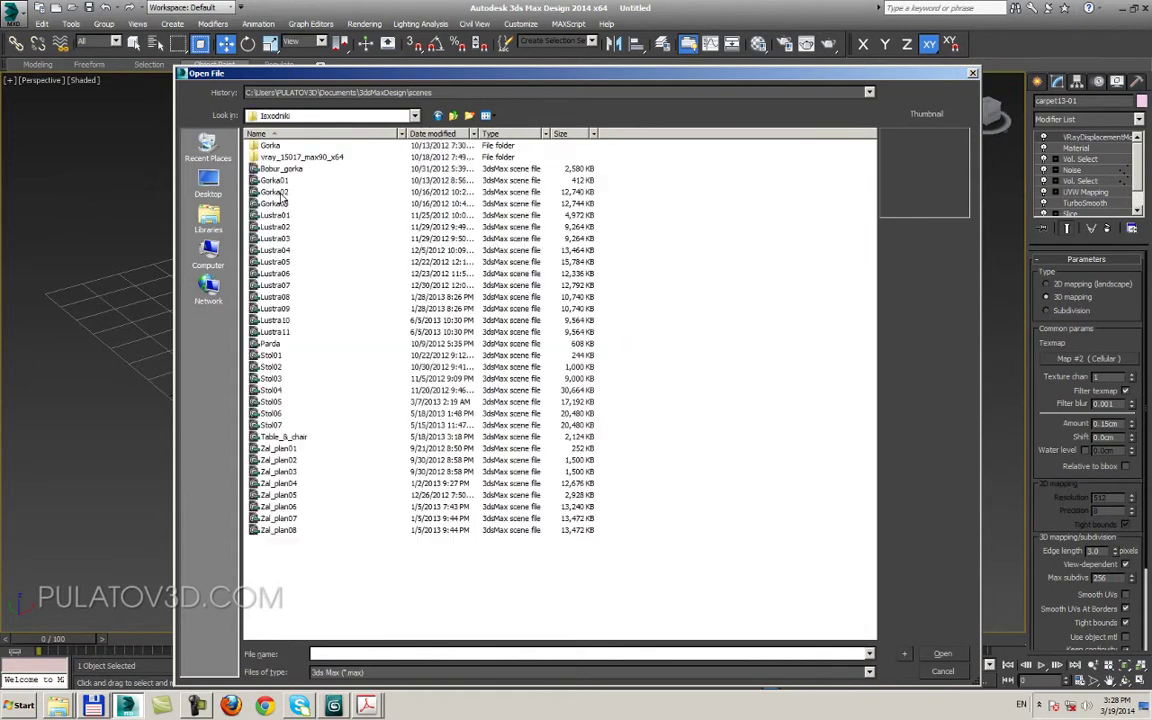
left_click(283, 449)
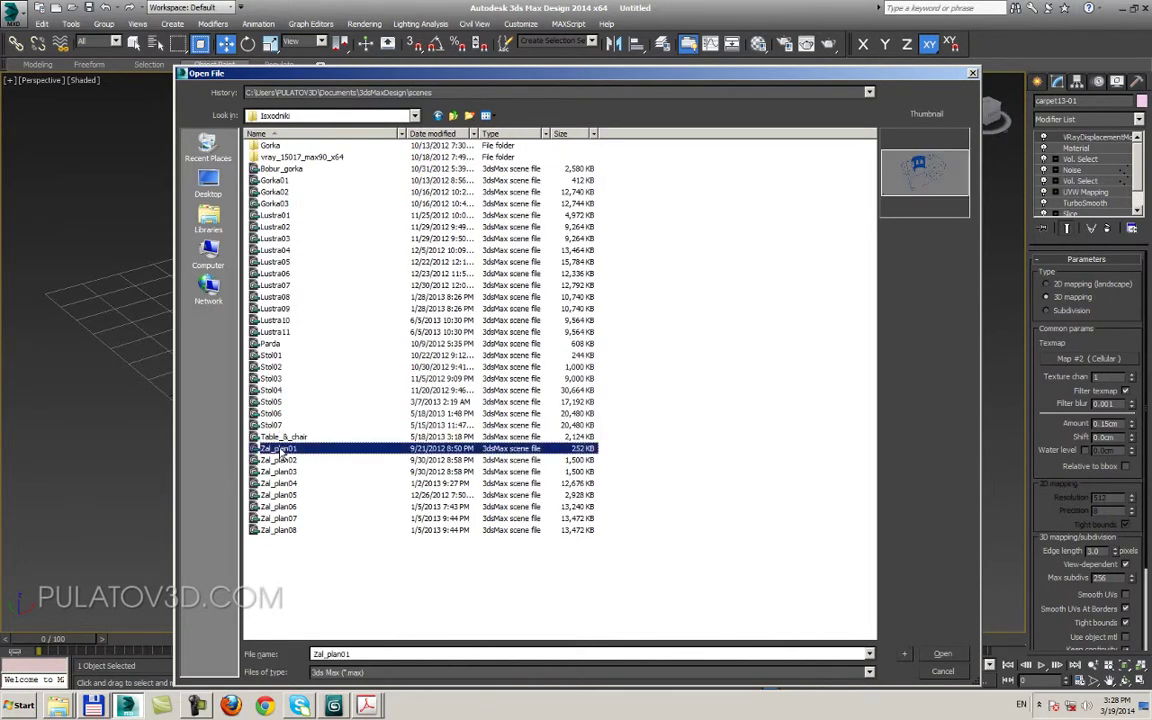
key("Down")
key("Down")
key("Down")
key("Down")
key("Down")
key("Down")
key("Down")
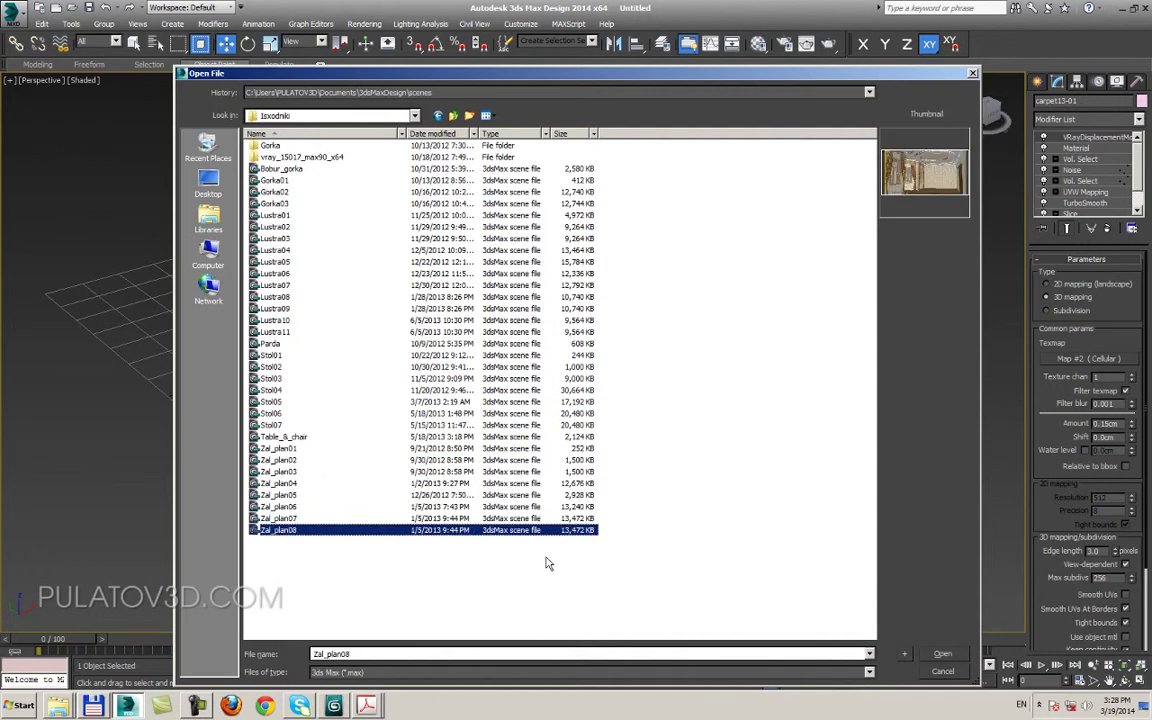
key("Up")
key("Up")
key("Down")
key("Down")
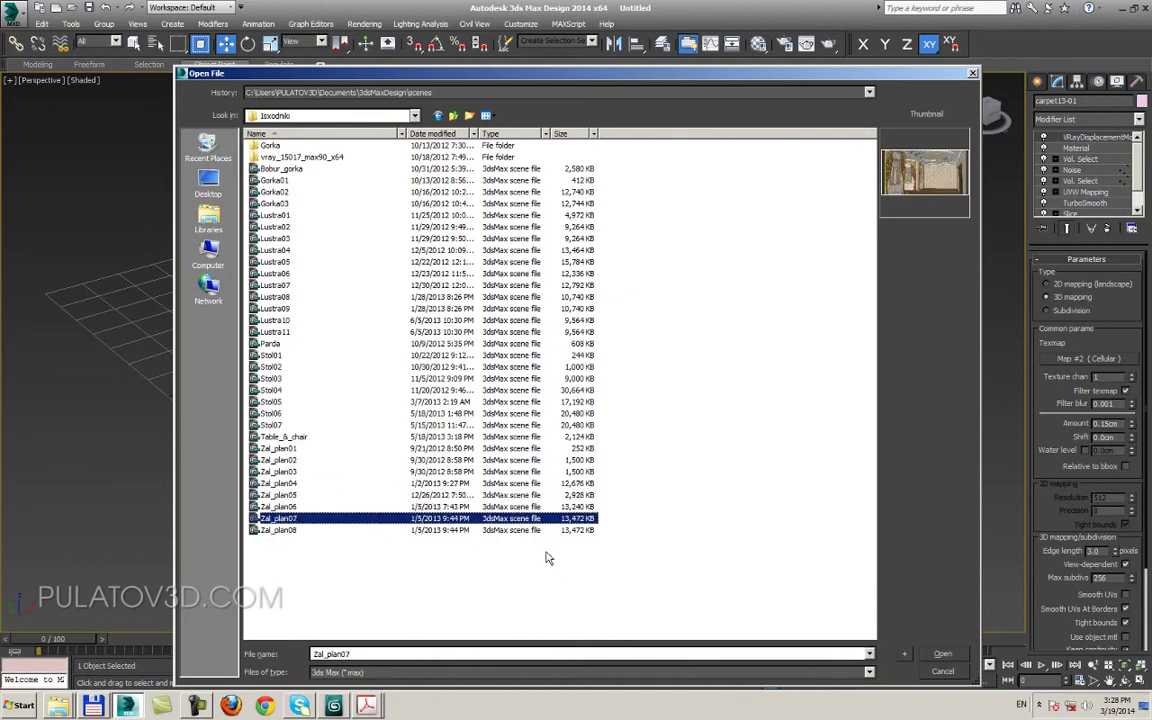
key("Return")
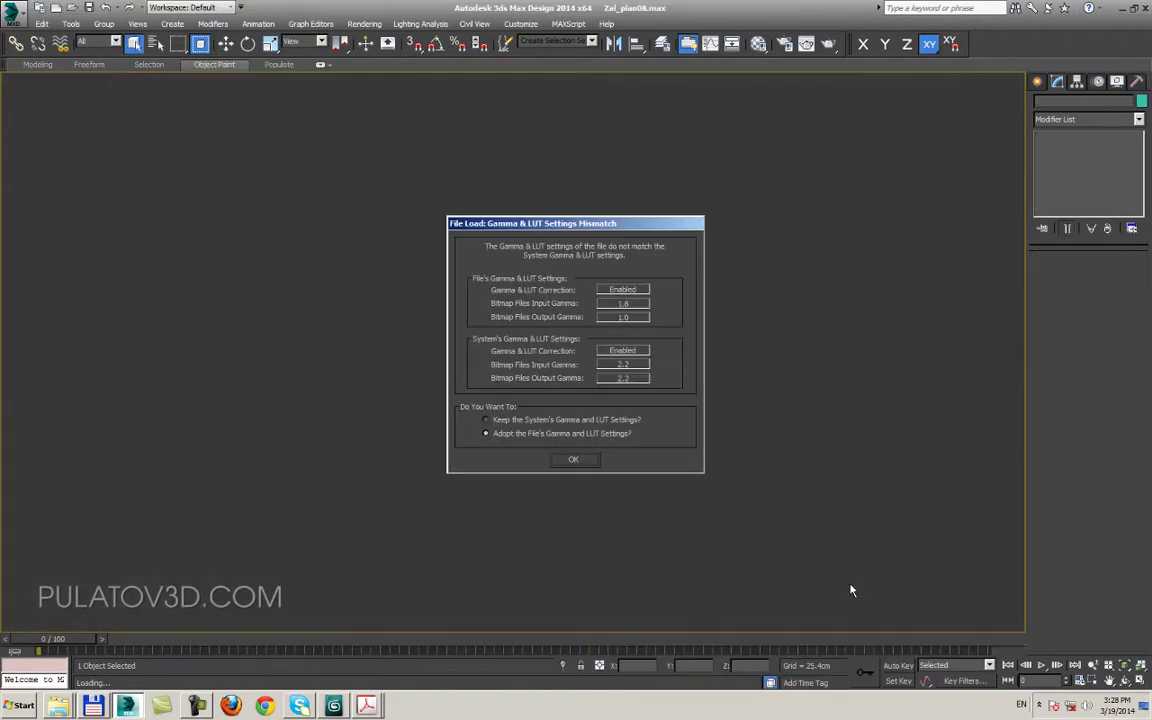
- Accept the file's gamma settings, dismiss the missing files warning, and select curtain piece Plane26
left_click(573, 461)
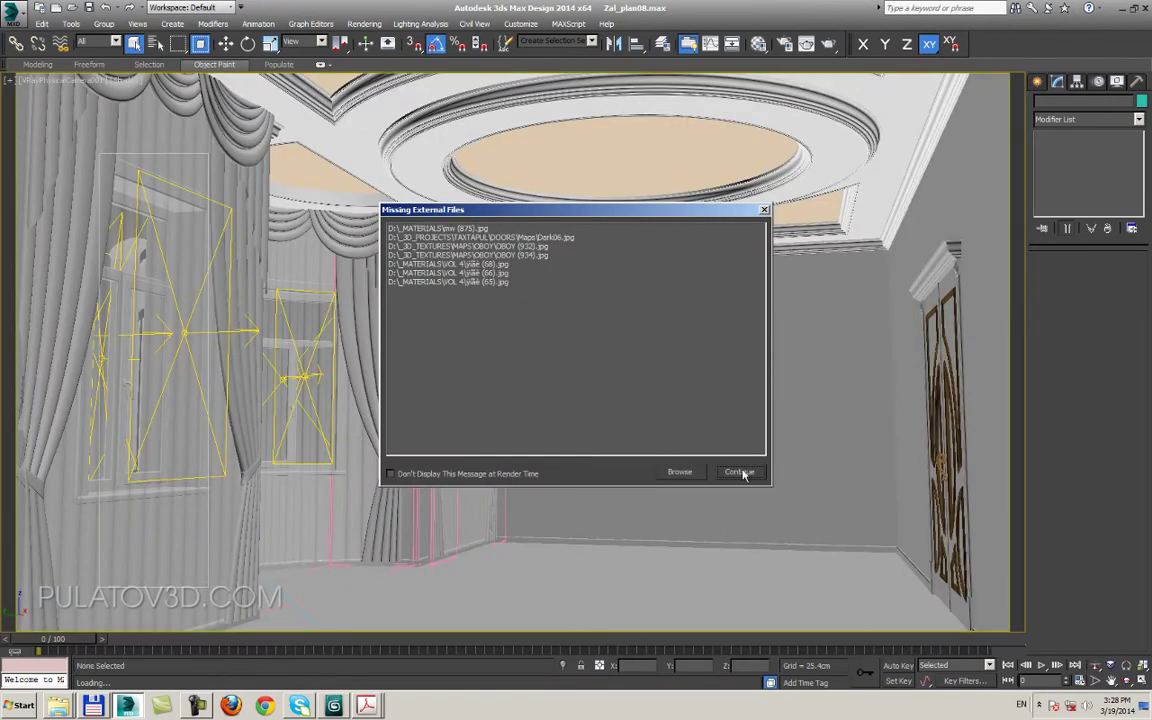
left_click(743, 474)
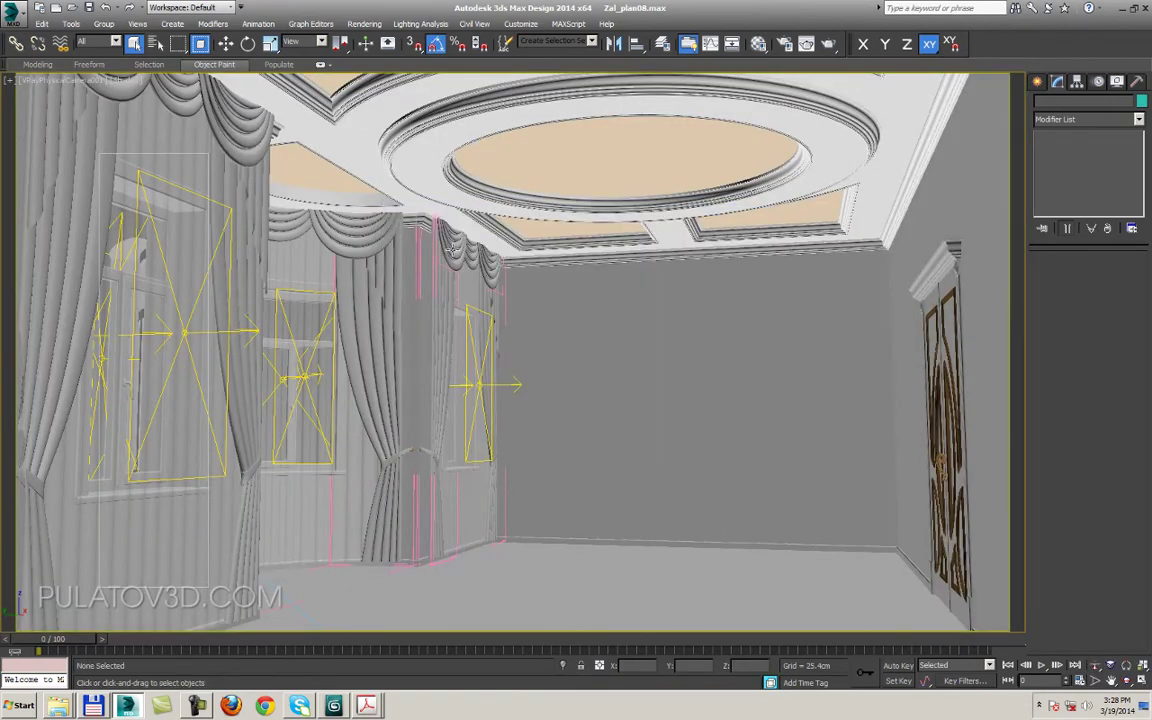
left_click(491, 372)
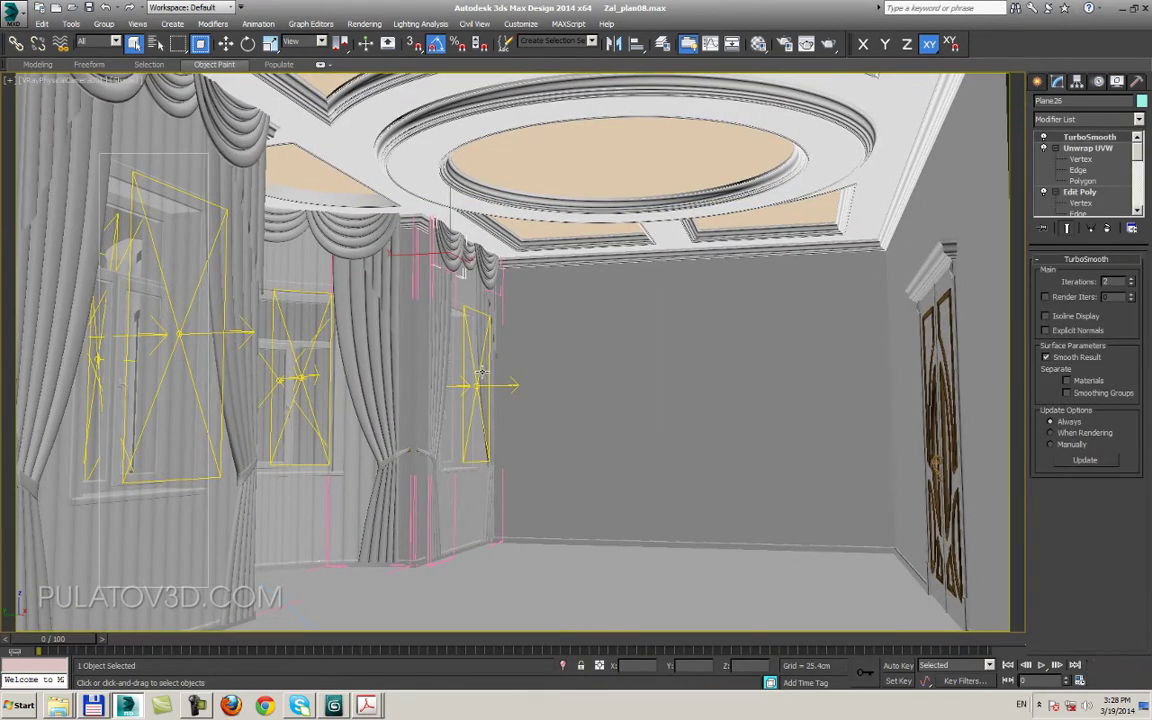
scroll(513, 353, "up", 10)
scroll(513, 353, "up", 5)
scroll(581, 283, "up", 3)
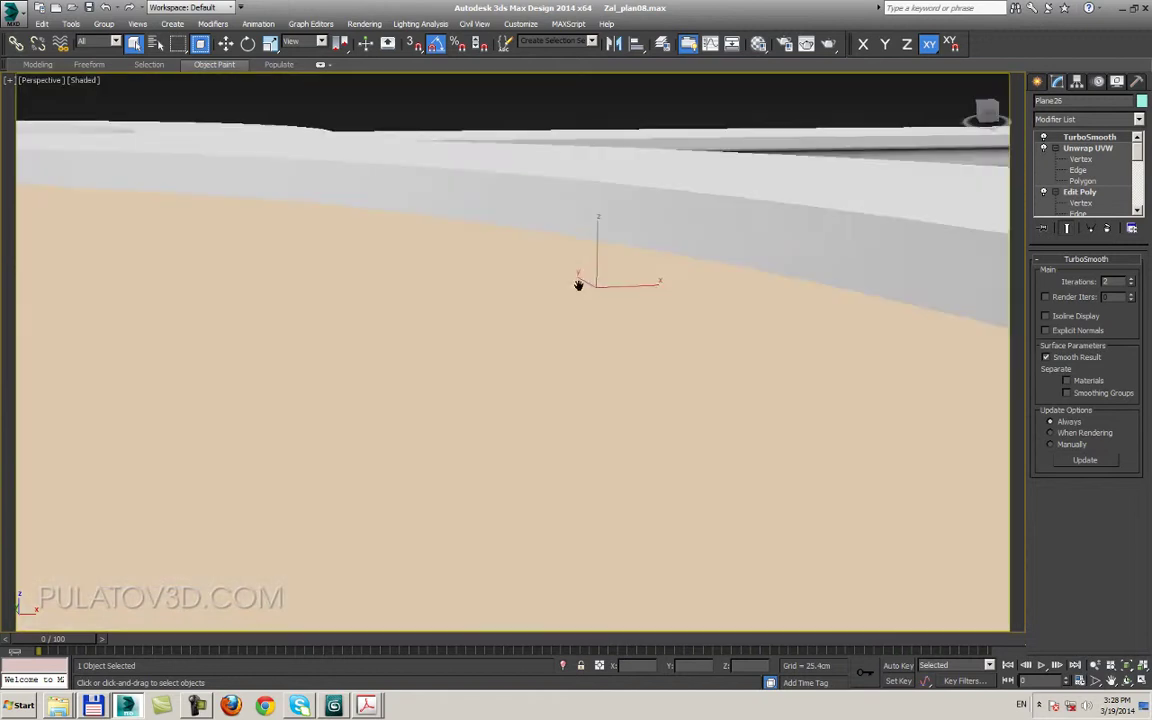
scroll(620, 270, "down", 8)
scroll(684, 249, "down", 5)
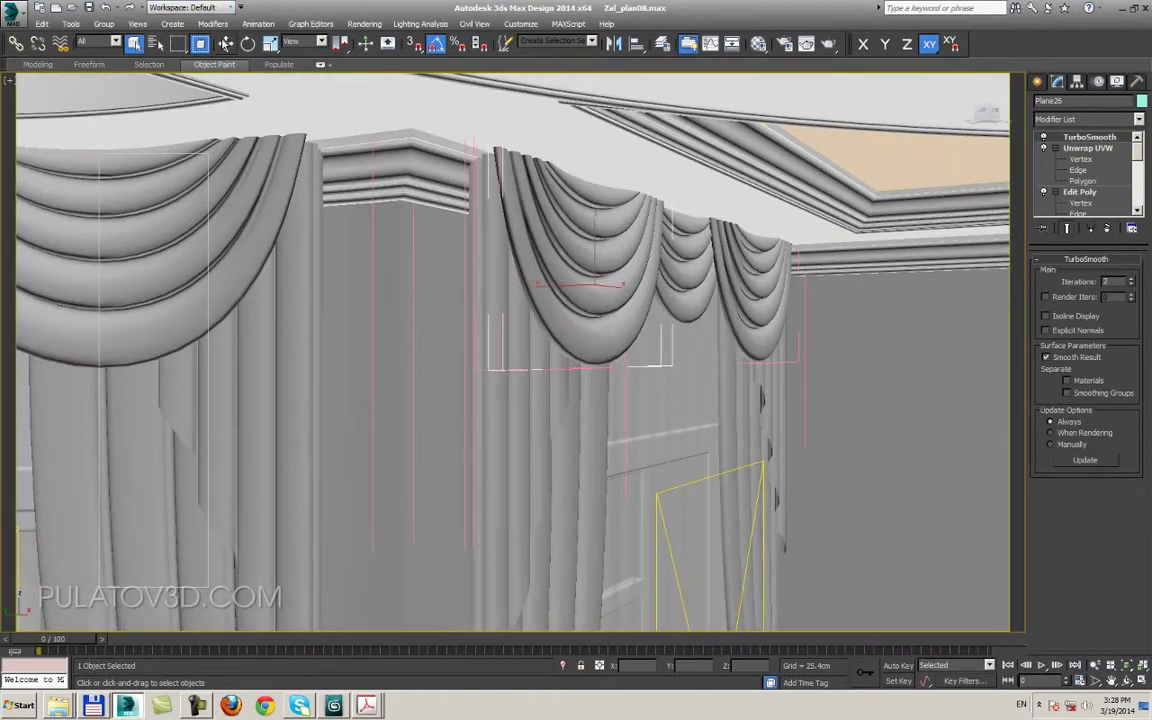
- Switch the view to wireframe and add a second curtain piece to the selection
key("w")
scroll(545, 375, "up", 4)
middle_click_drag(545, 375, 526, 246)
scroll(526, 246, "down", 3)
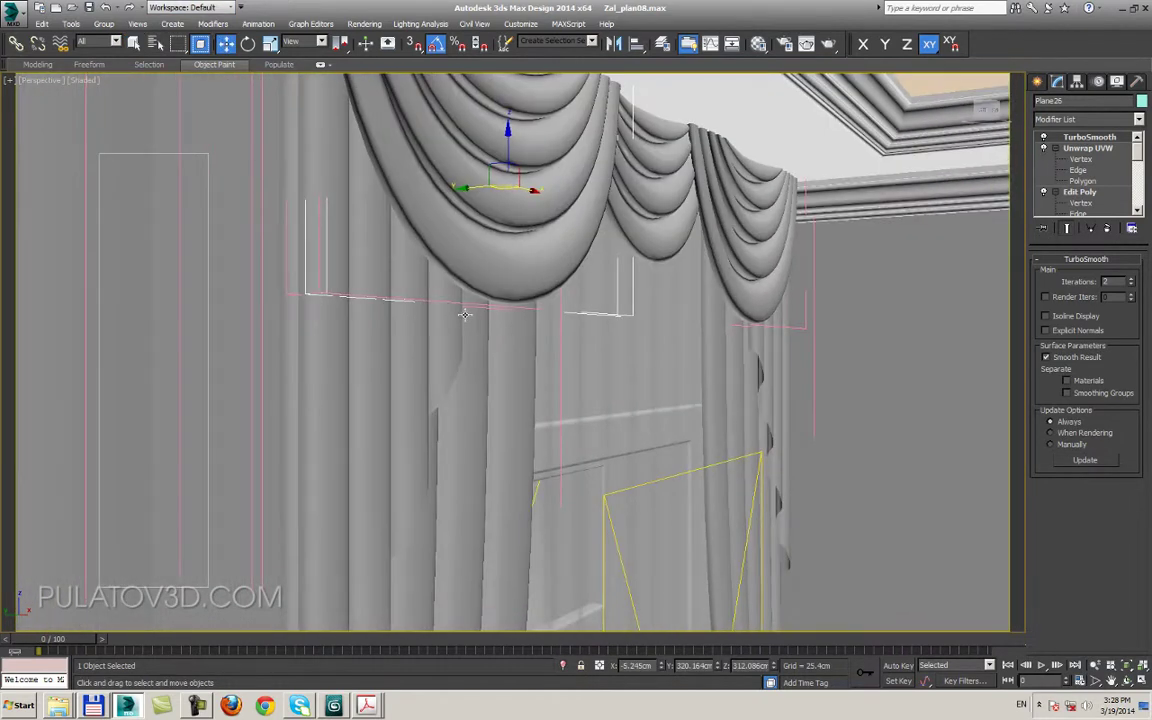
key("F3")
left_click(390, 290, "ctrl")
middle_click_drag(578, 322, 688, 327, "alt")
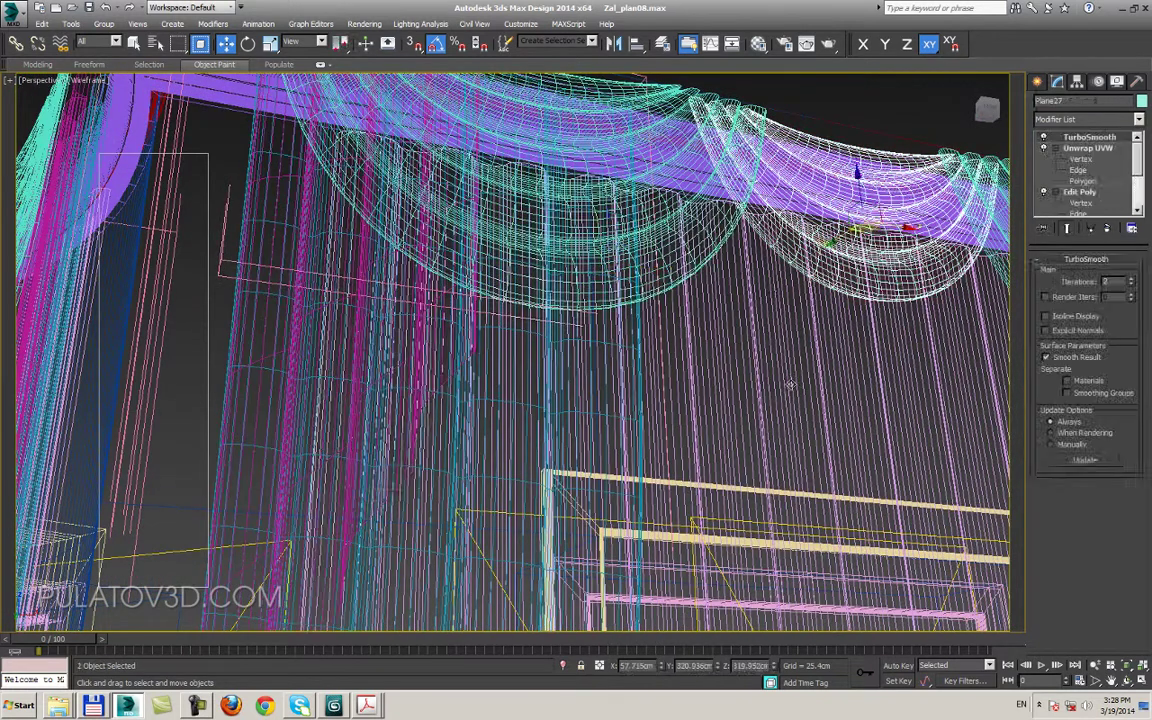
left_click(903, 598)
left_click(587, 82, "ctrl")
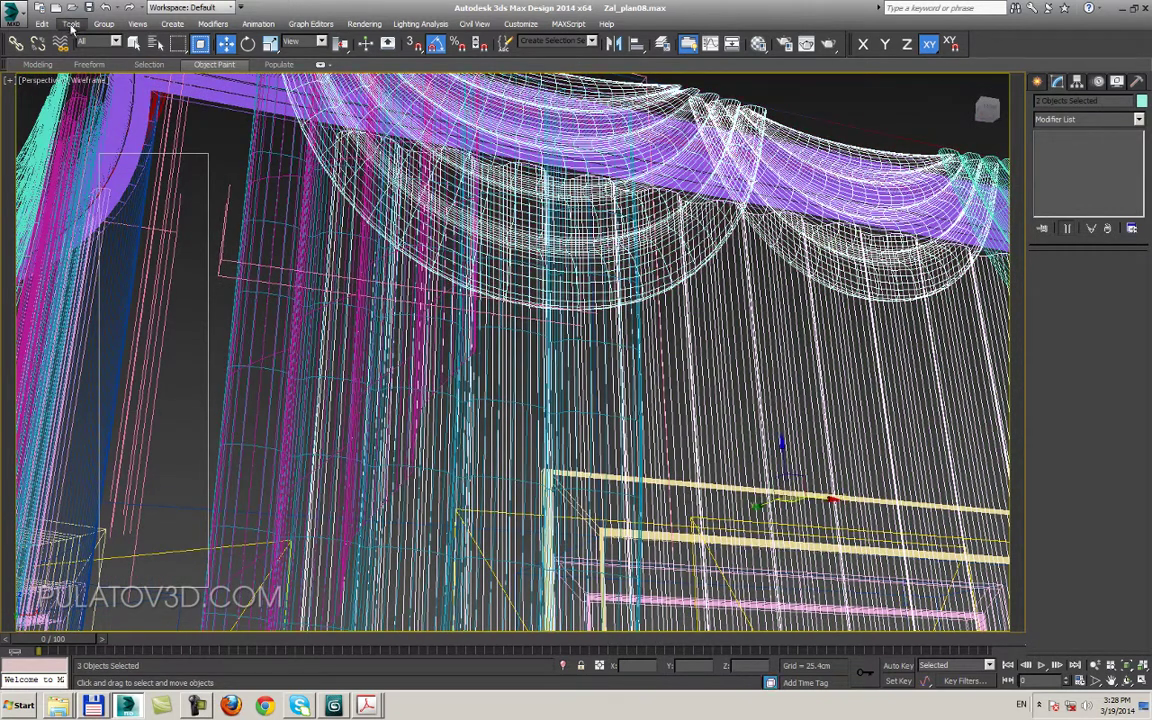
left_click(104, 23)
left_click(110, 38)
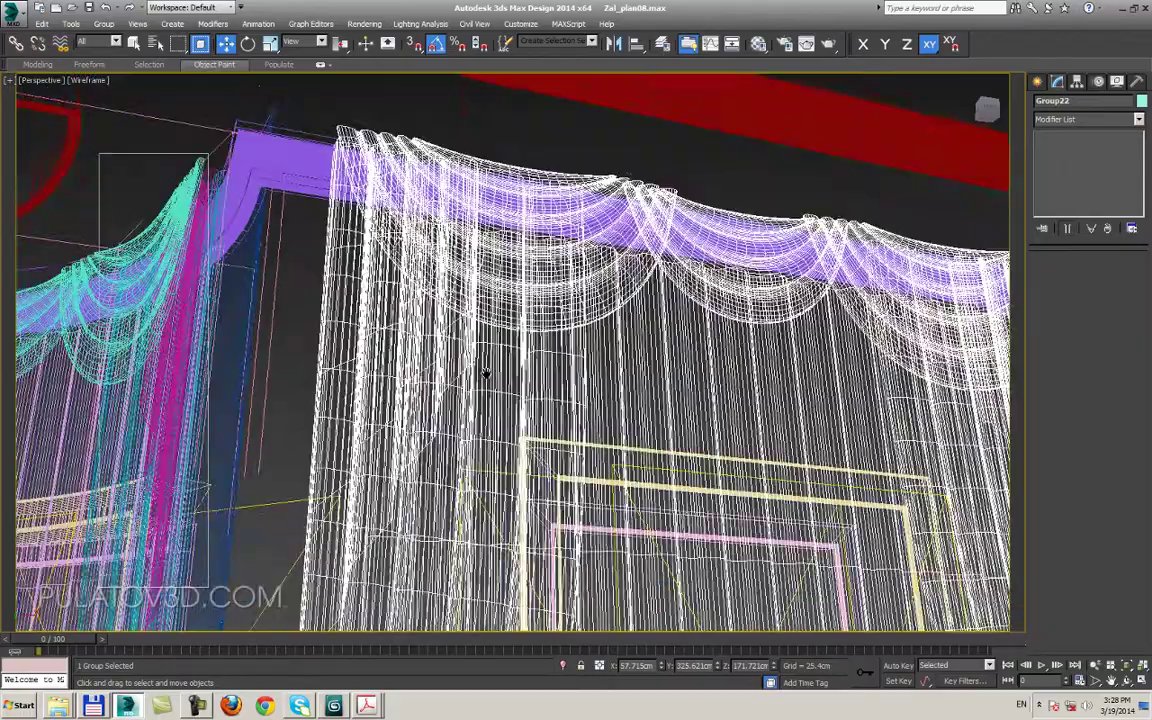
mouse_move(483, 373)
middle_mouse_down("alt")
mouse_move(383, 398)
mouse_move(636, 354)
middle_mouse_up("alt")
scroll(383, 398, "up", 5)
left_click(636, 354)
left_click(509, 296)
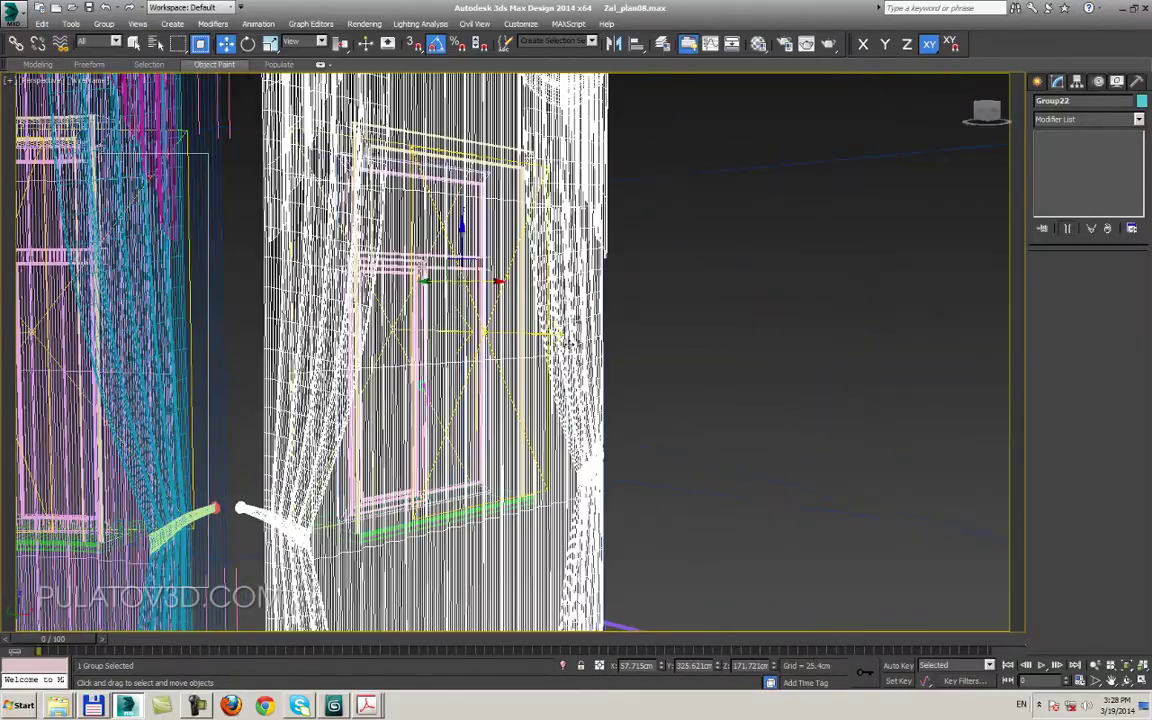
mouse_move(493, 279)
middle_mouse_down("alt")
mouse_move(549, 400)
mouse_move(456, 388)
middle_mouse_up("alt")
scroll(549, 400, "down", 5)
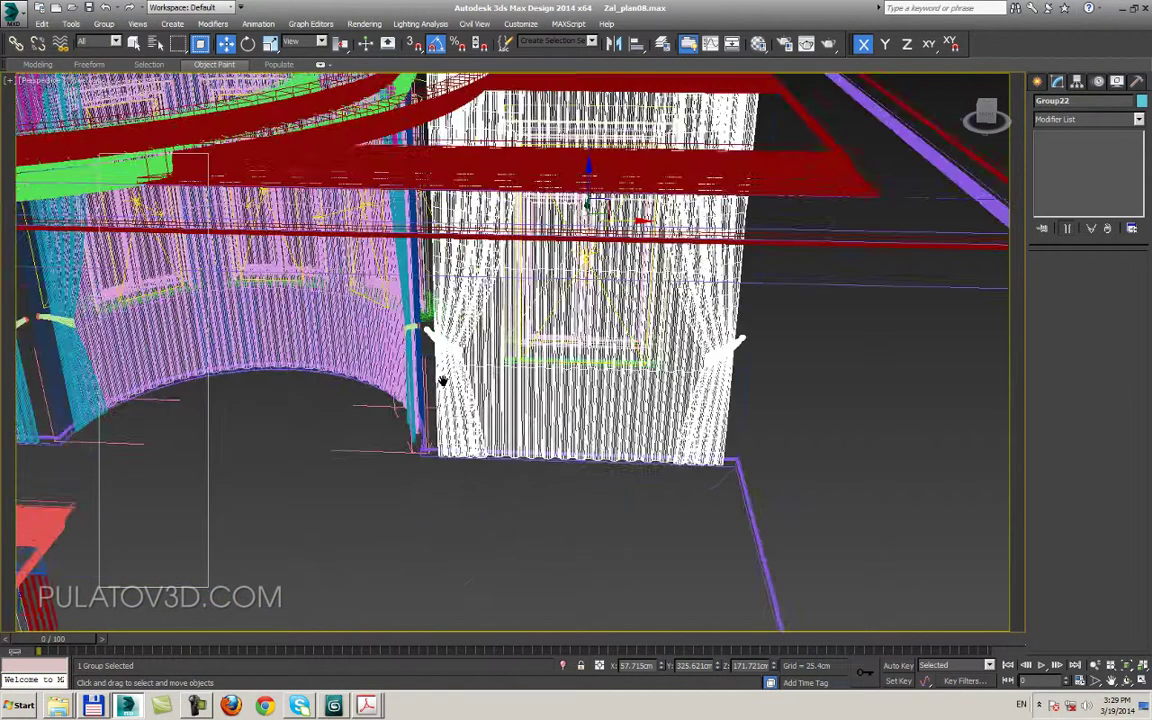
scroll(432, 374, "up", 10)
scroll(432, 374, "up", 3)
key("F3")
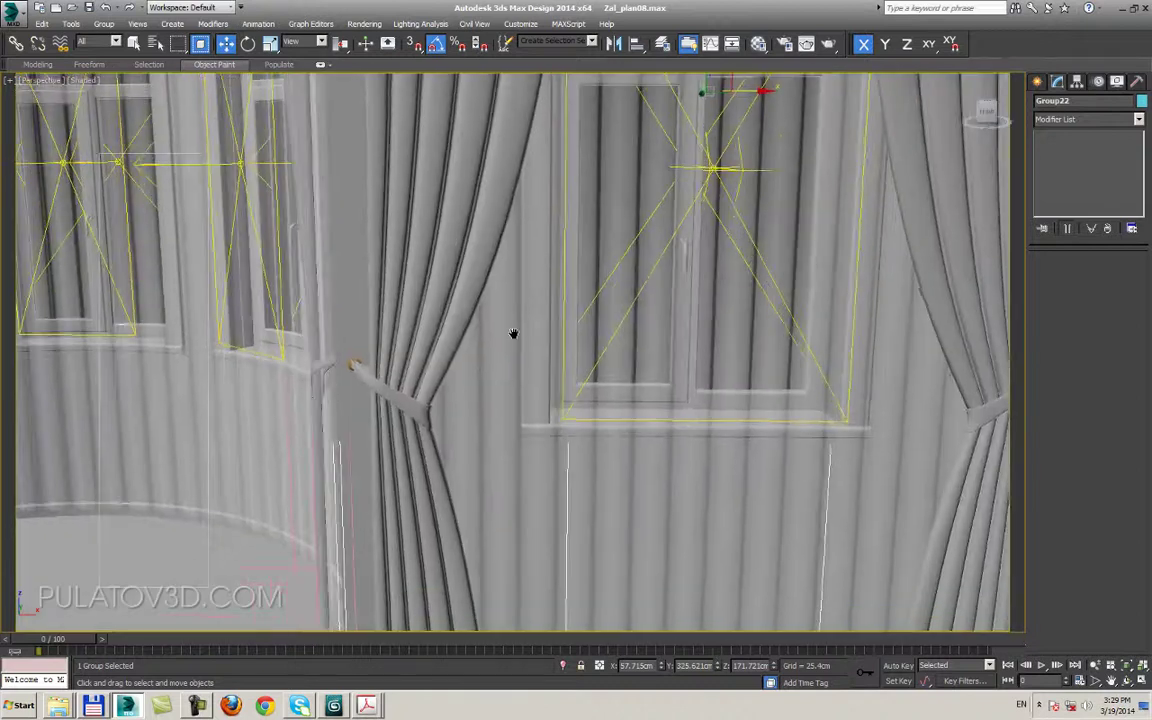
middle_click_drag(514, 329, 411, 475)
scroll(368, 291, "down", 3)
scroll(316, 119, "down", 3)
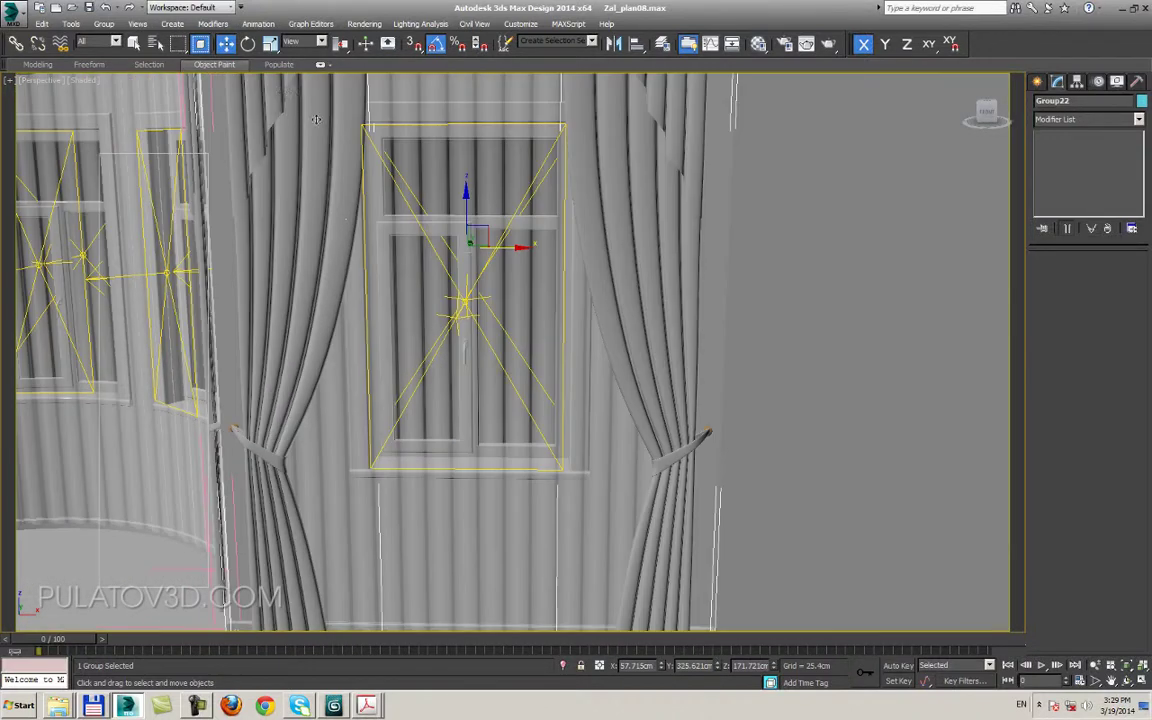
middle_click_drag(402, 350, 656, 291)
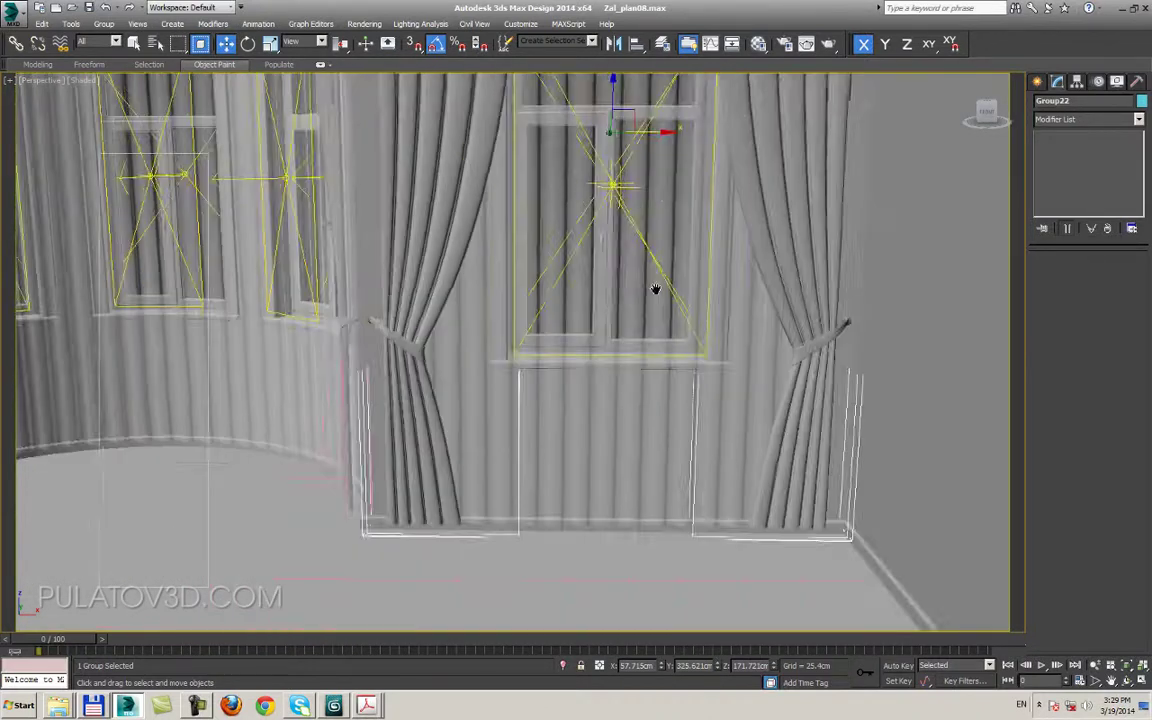
scroll(561, 494, "down", 2)
scroll(645, 591, "up", 5)
mouse_move(645, 591)
middle_mouse_down()
mouse_move(447, 347)
mouse_move(506, 518)
middle_mouse_up()
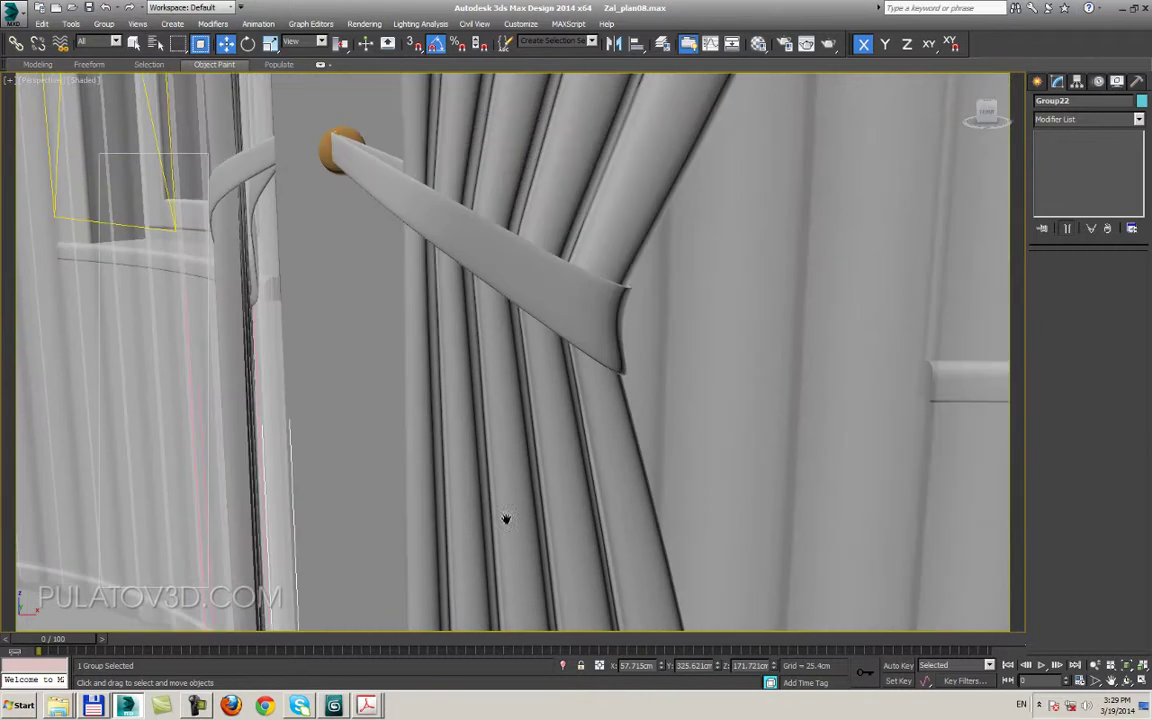
key("F3")
key("F3")
scroll(530, 242, "down", 5)
scroll(490, 250, "up", 1)
scroll(481, 252, "up", 4)
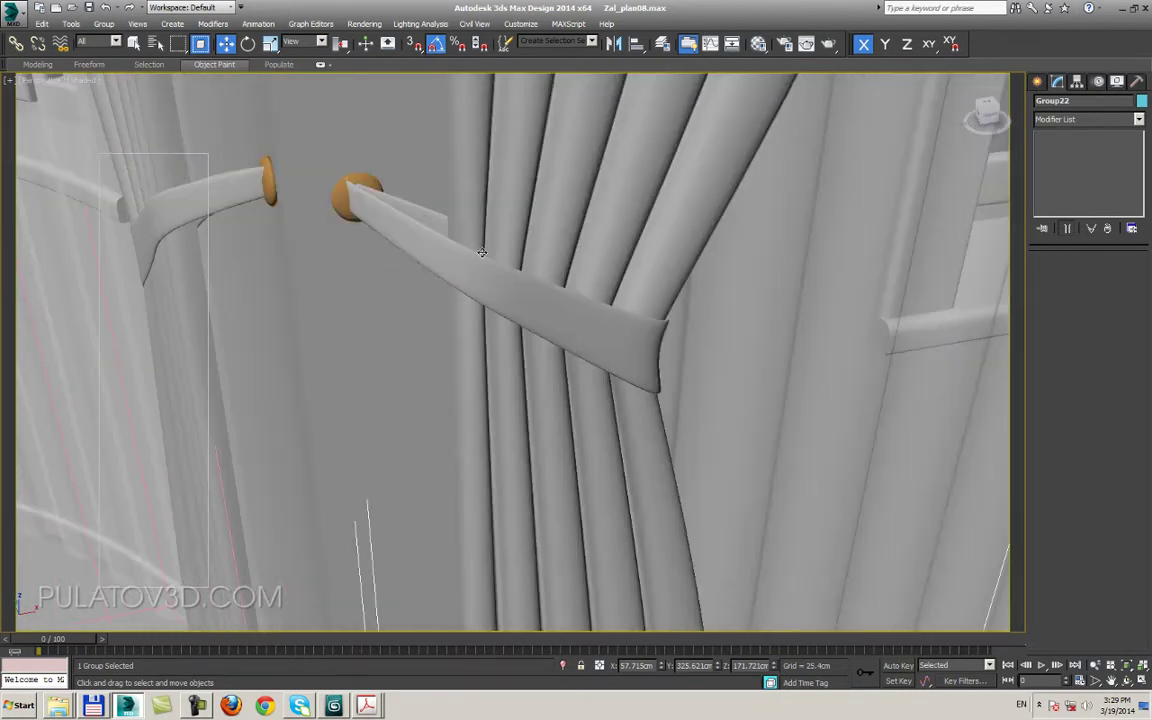
scroll(442, 342, "down", 2)
scroll(239, 337, "down", 3)
key("F3")
scroll(239, 337, "down", 1)
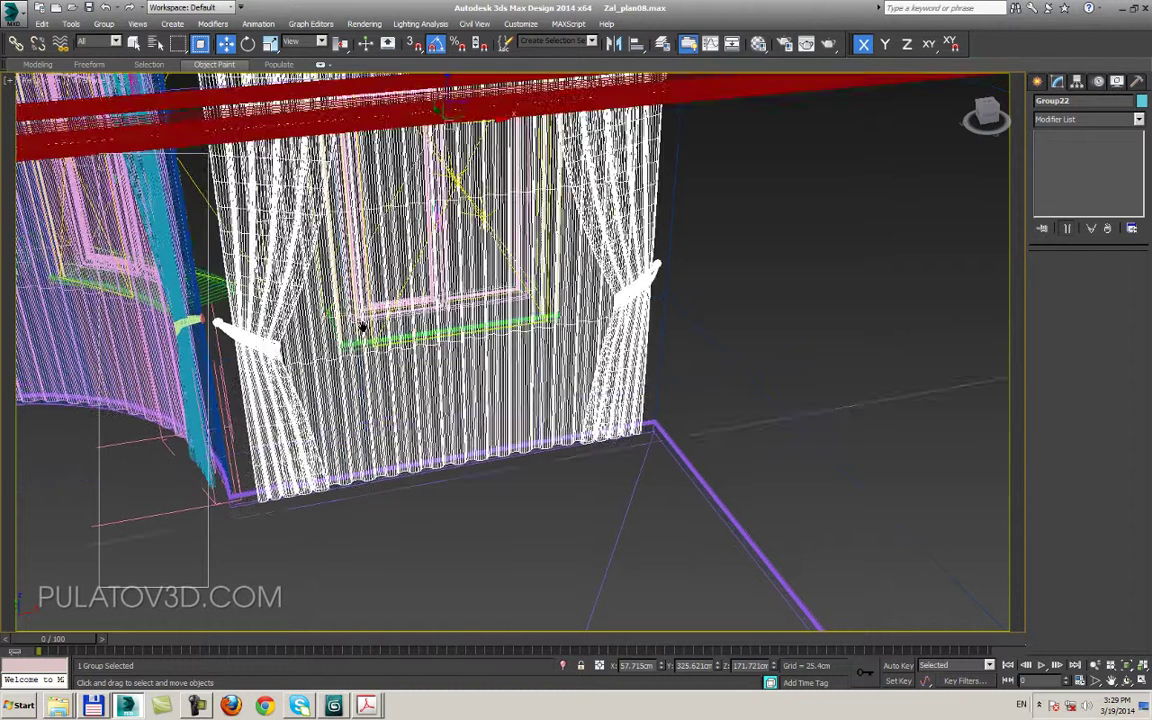
mouse_move(362, 326)
middle_mouse_down("alt")
mouse_move(380, 260)
mouse_move(450, 320)
mouse_move(485, 330)
middle_mouse_up("alt")
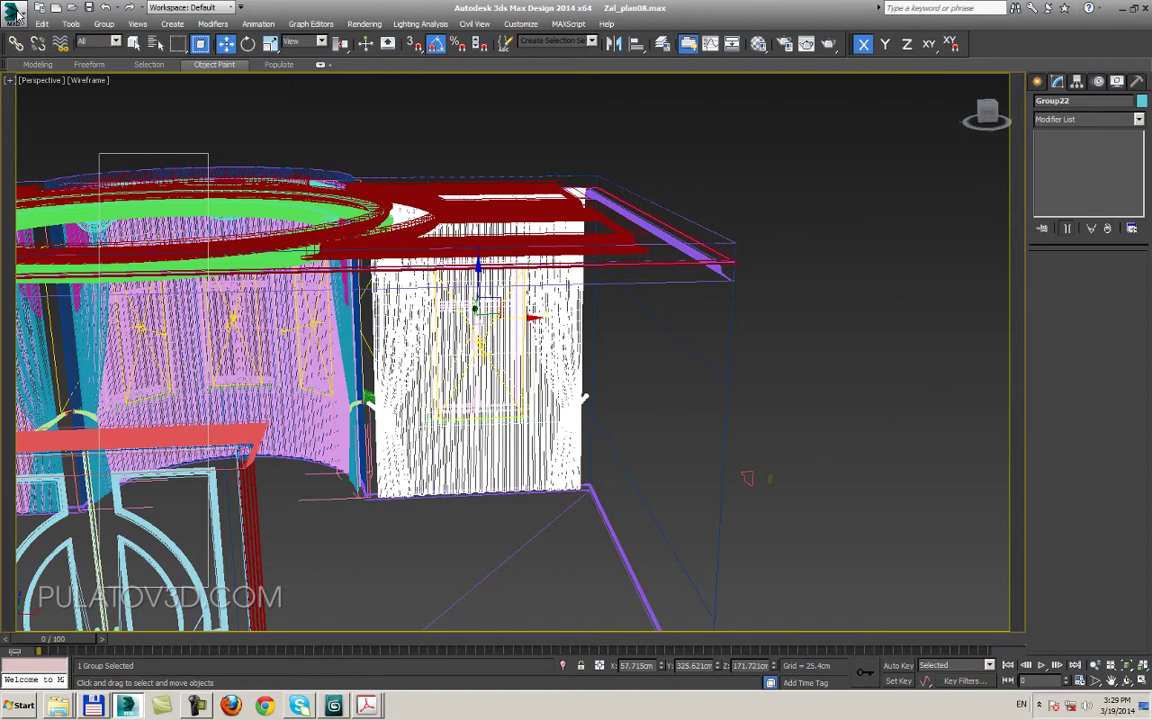
left_click(17, 12)
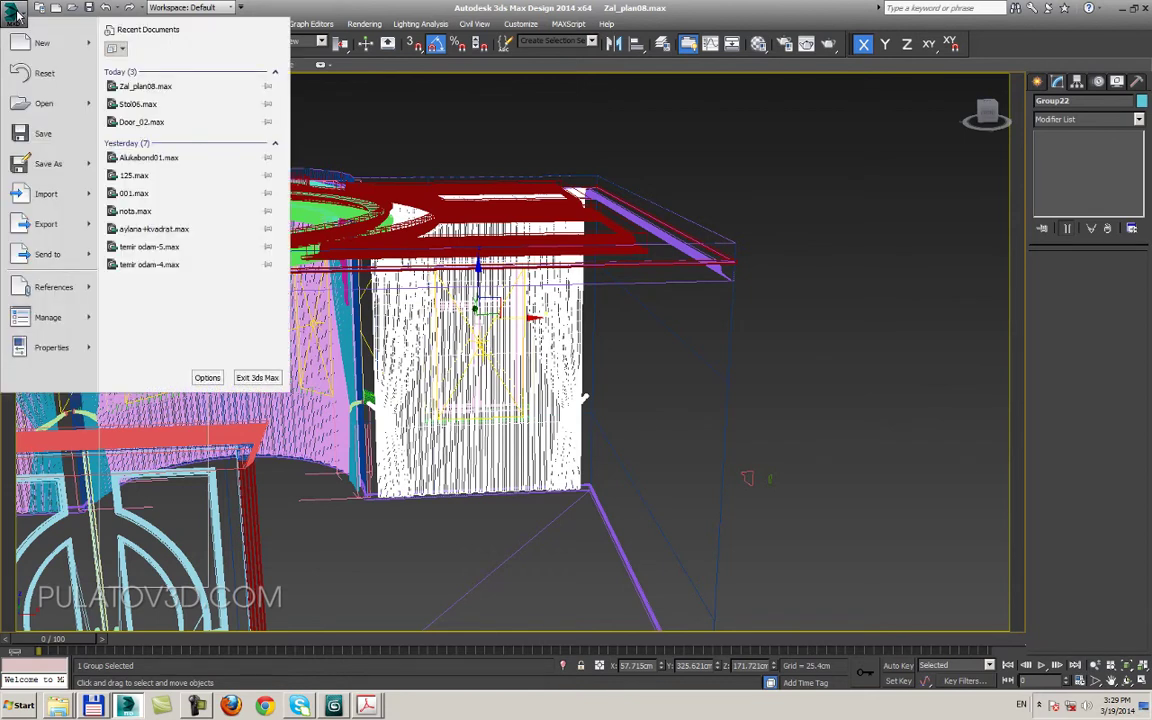
left_click(428, 328)
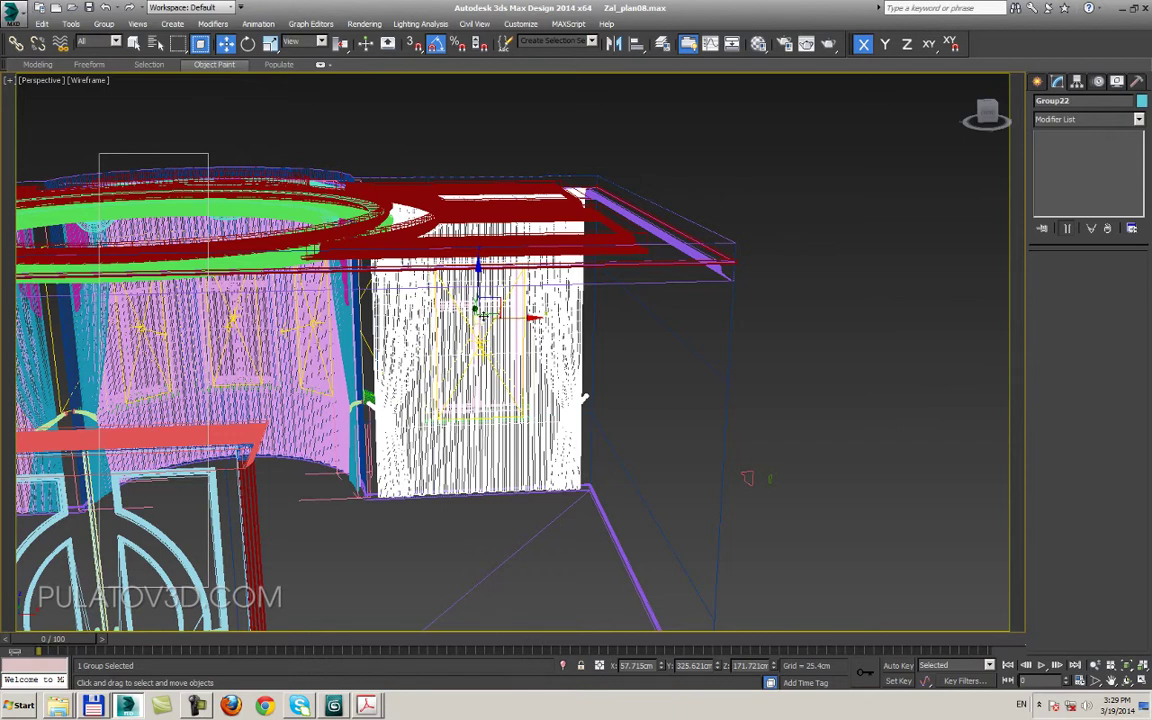
left_click(12, 13)
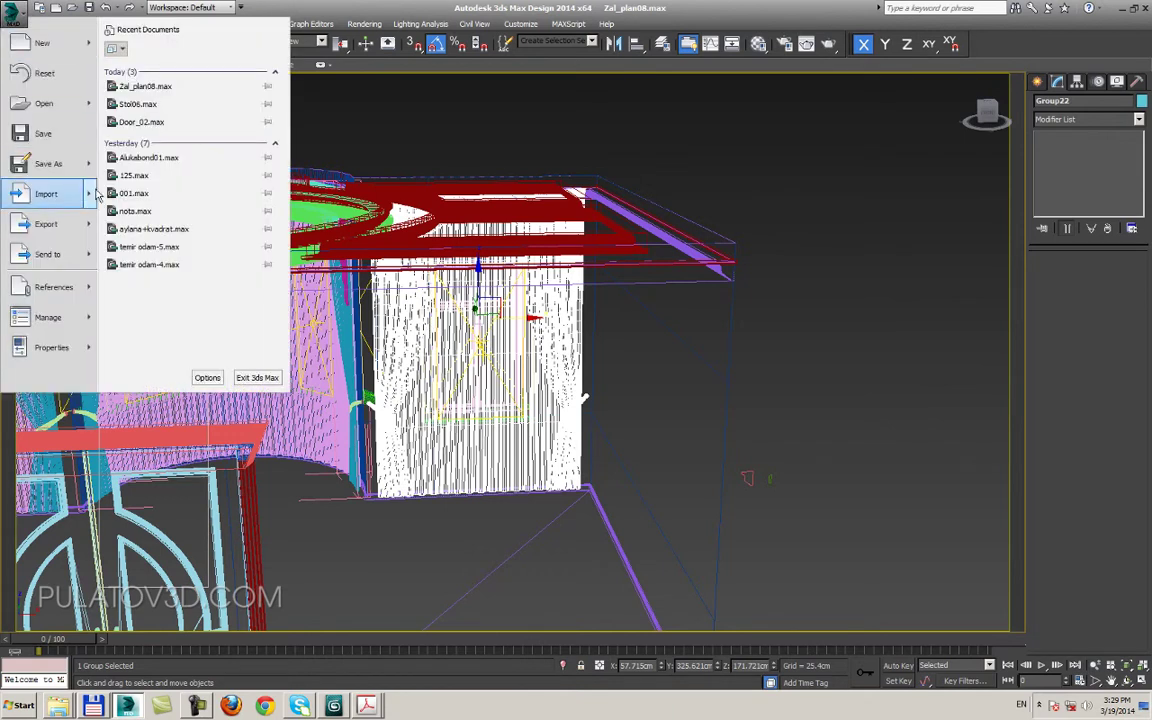
mouse_move(46, 163)
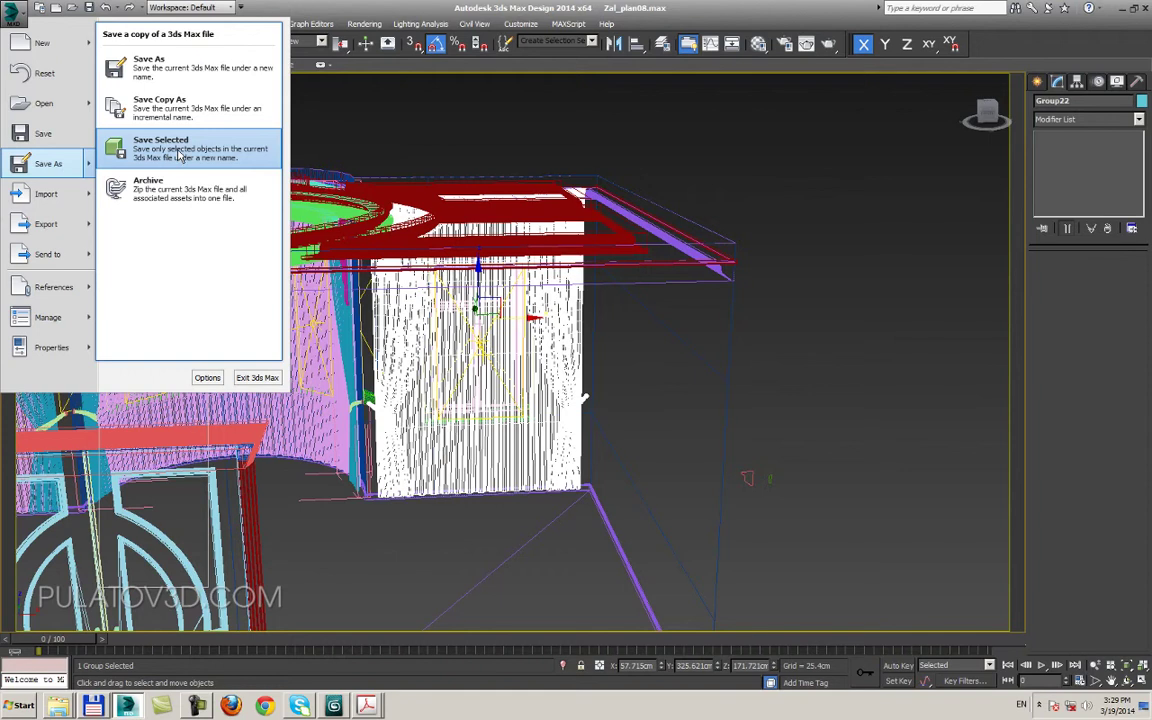
left_click(180, 150)
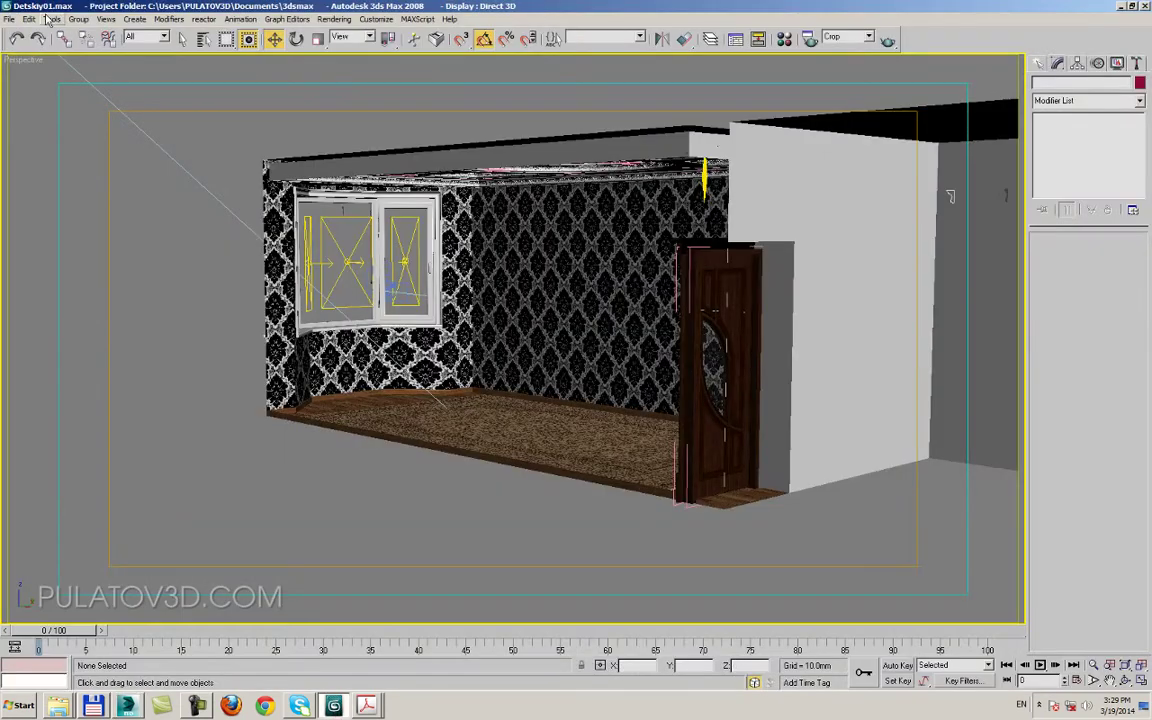
left_click(9, 20)
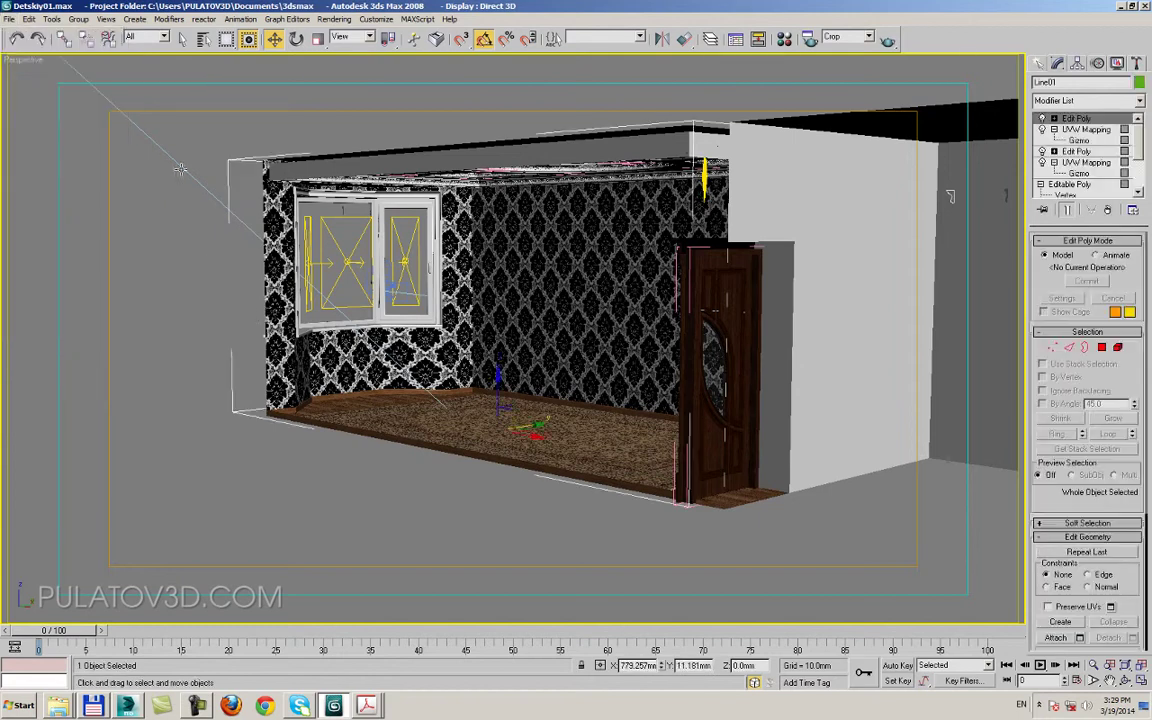
left_click(18, 19)
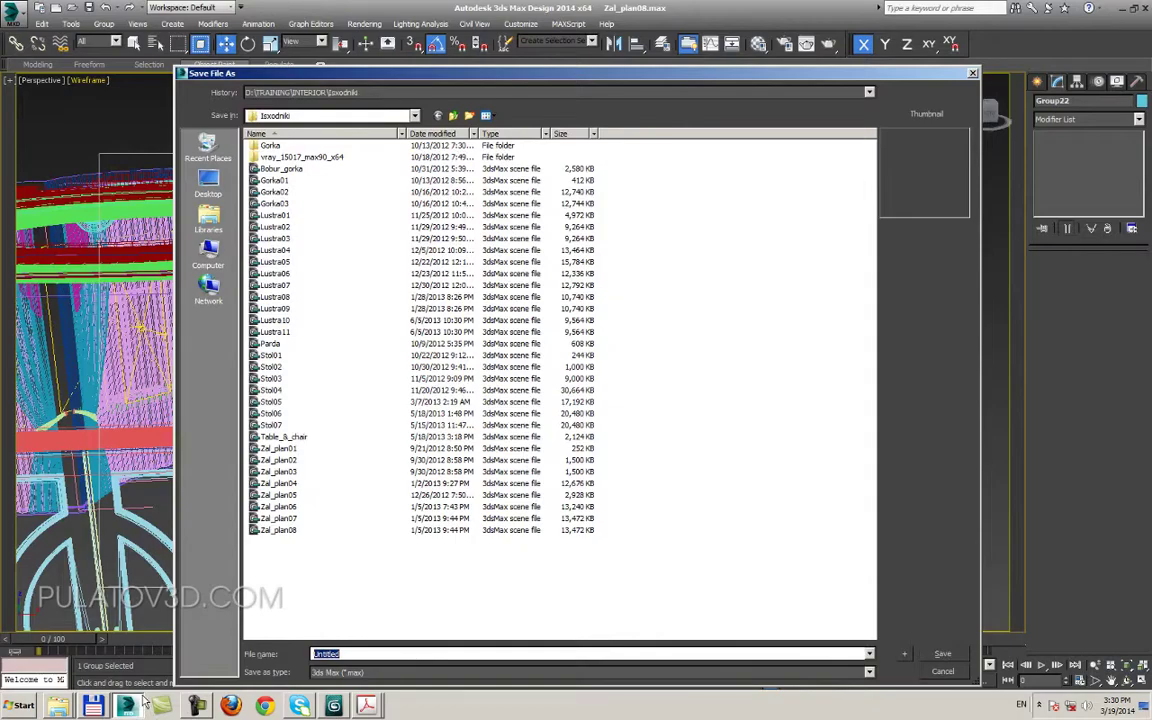
left_click(207, 180)
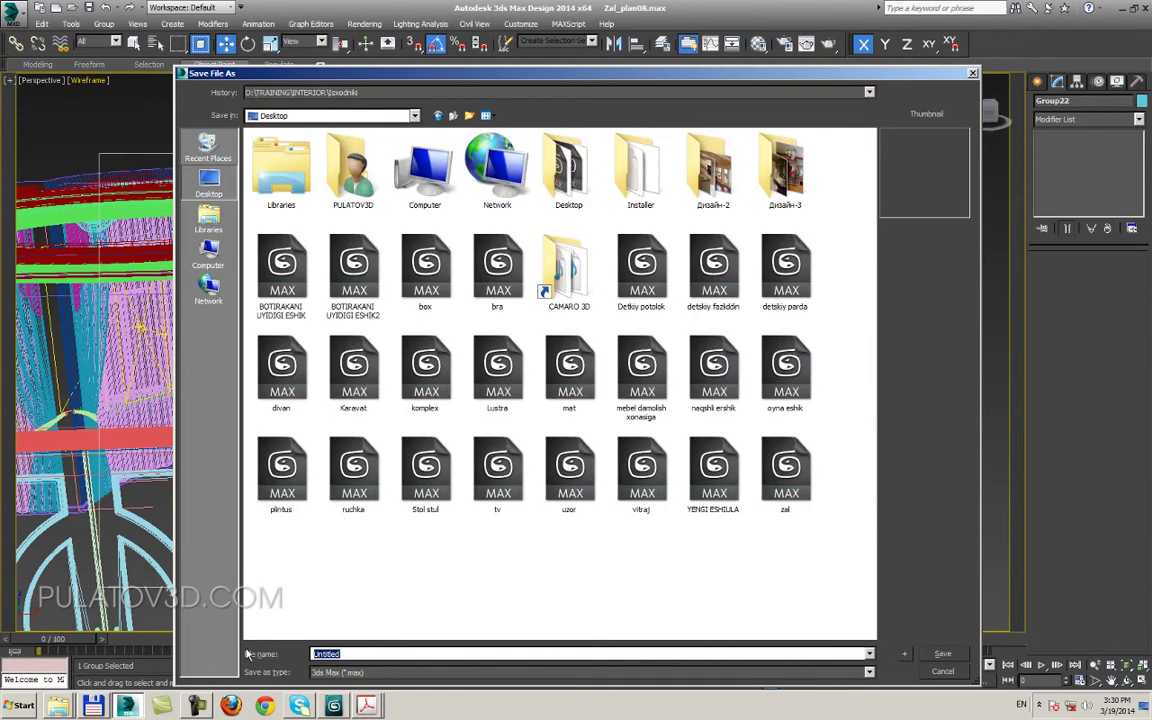
type("Parda_")
left_click(943, 672)
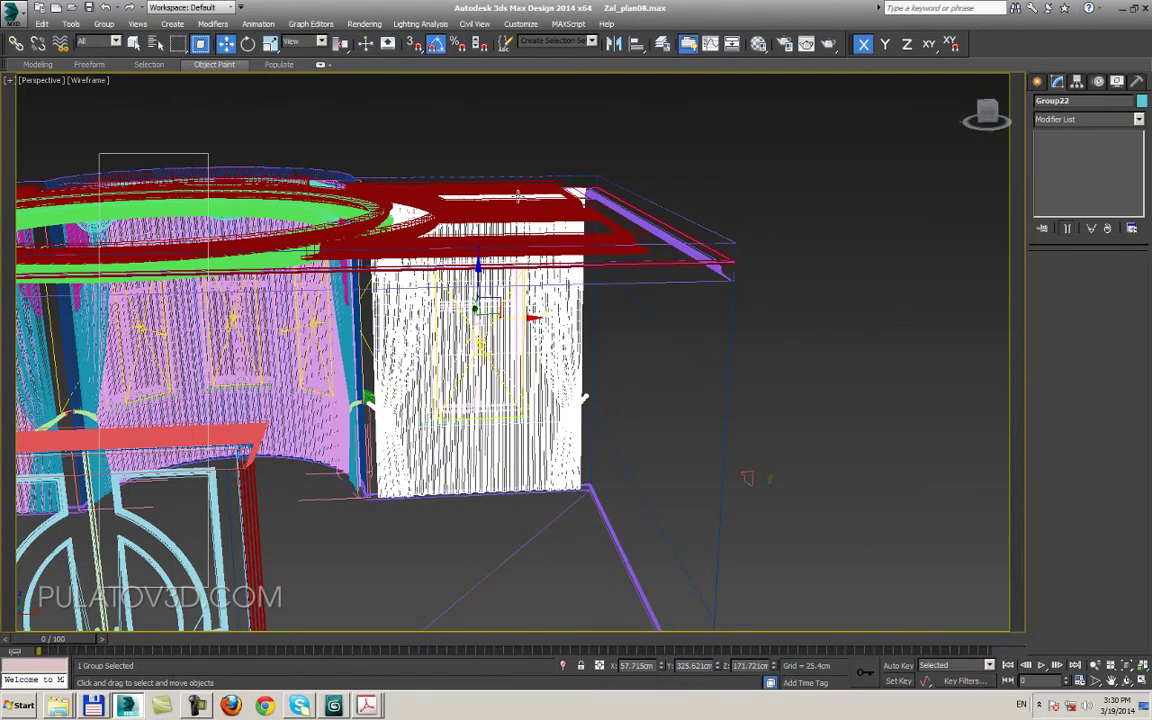
scroll(522, 445, "up", 2)
scroll(518, 481, "up", 3)
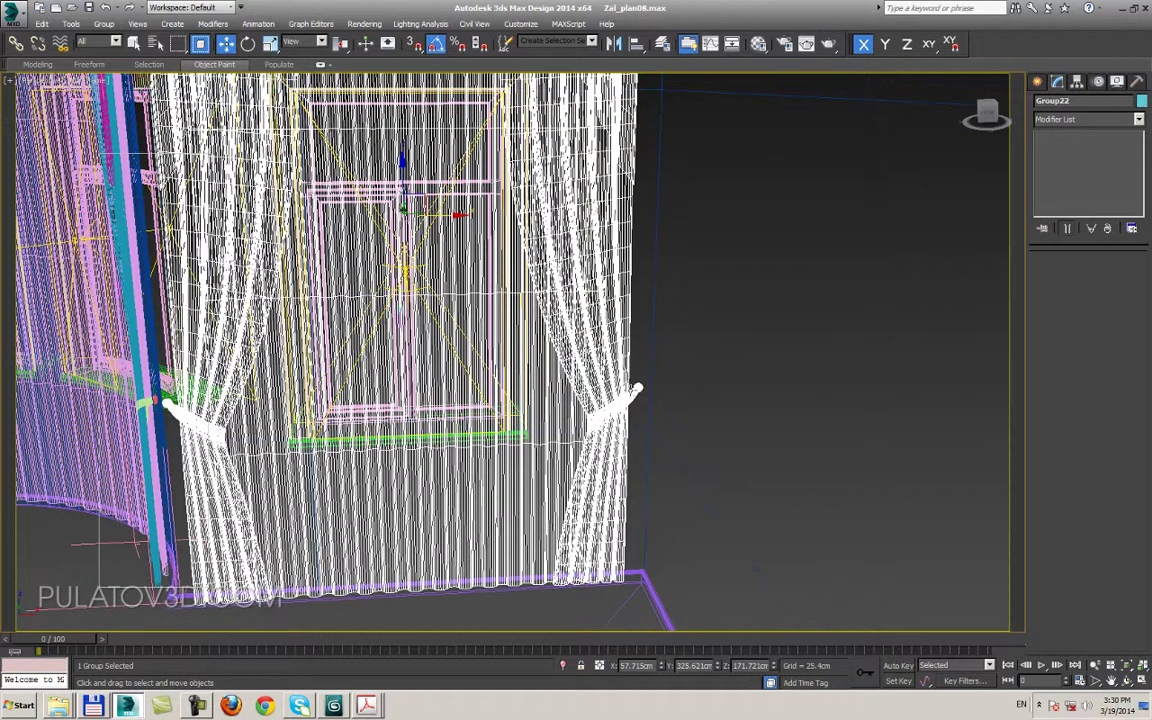
scroll(522, 483, "up", 1)
left_click(627, 288)
left_click(627, 288)
- Open Group22, its inner curtain group, and the right curtain group
left_click(104, 23)
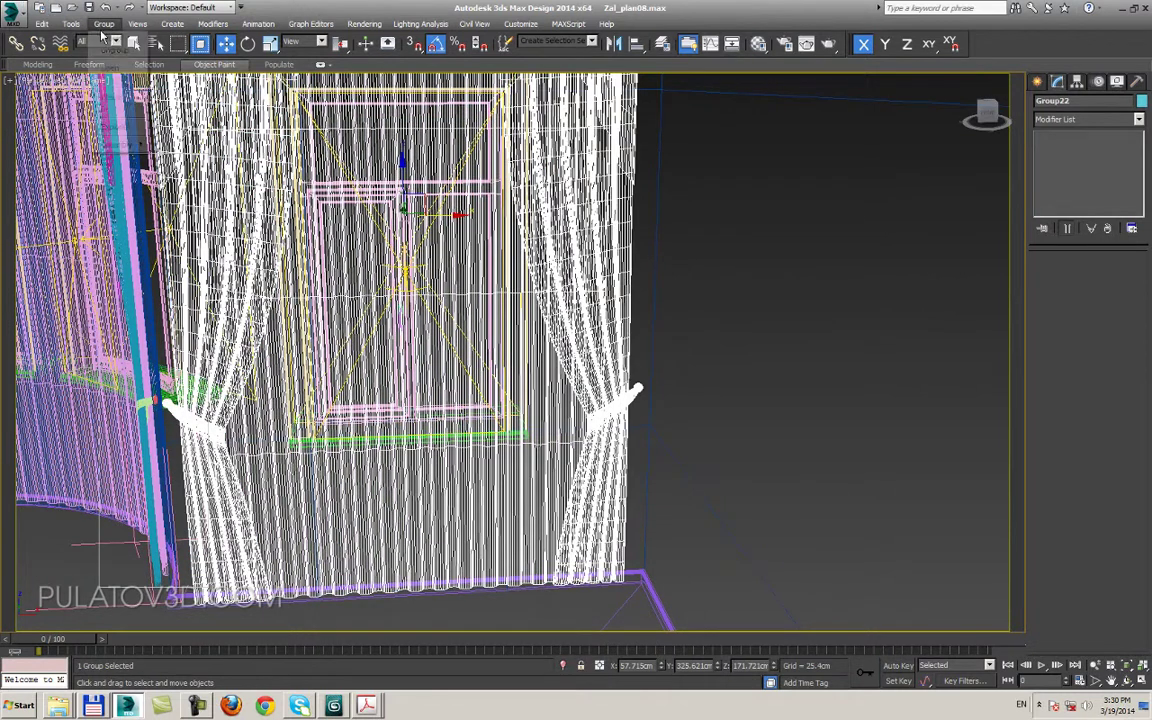
left_click(130, 65)
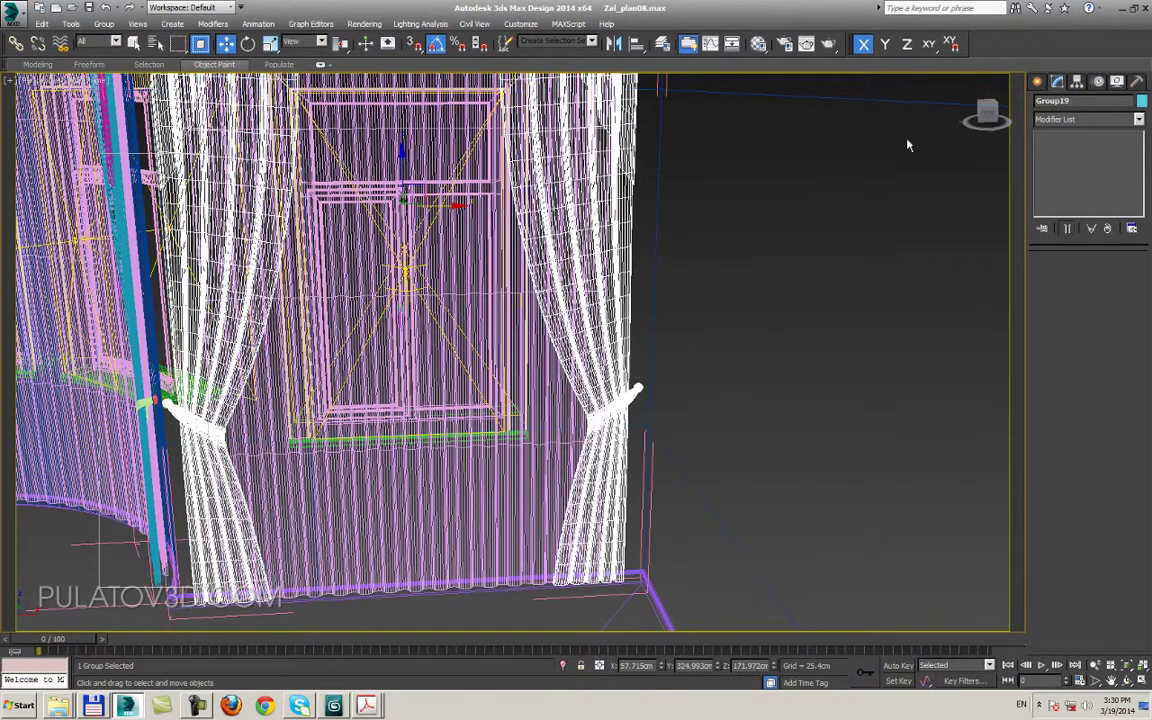
left_click(104, 23)
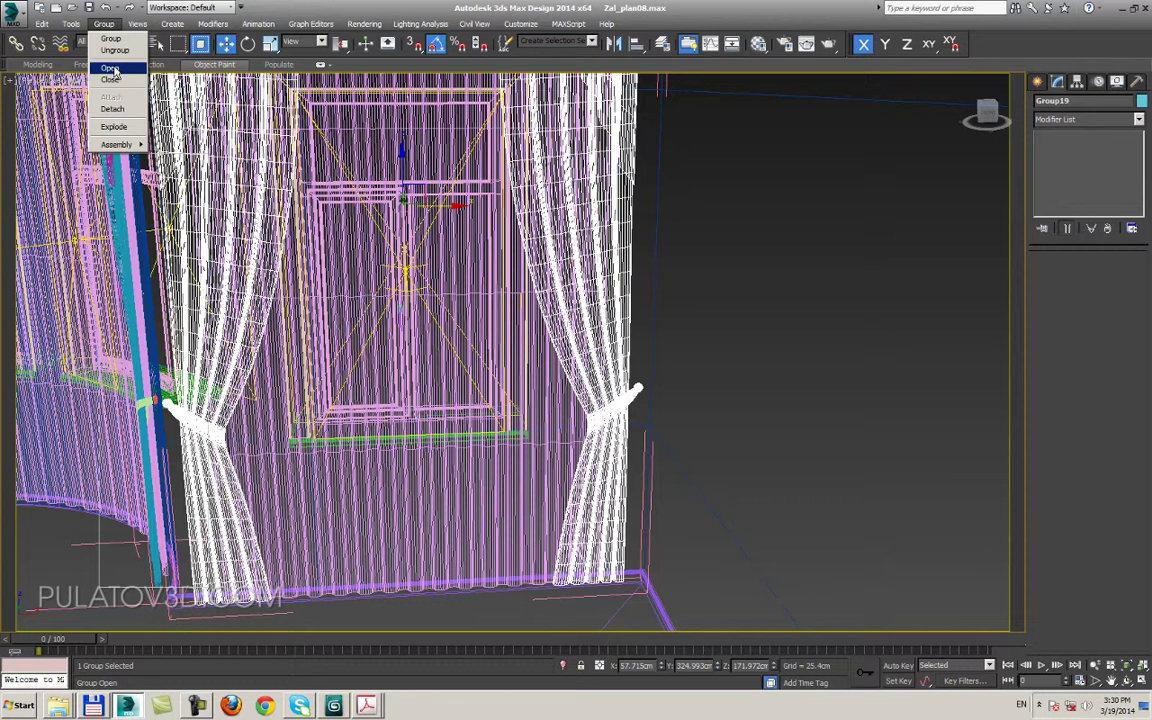
left_click(110, 70)
left_click(535, 282)
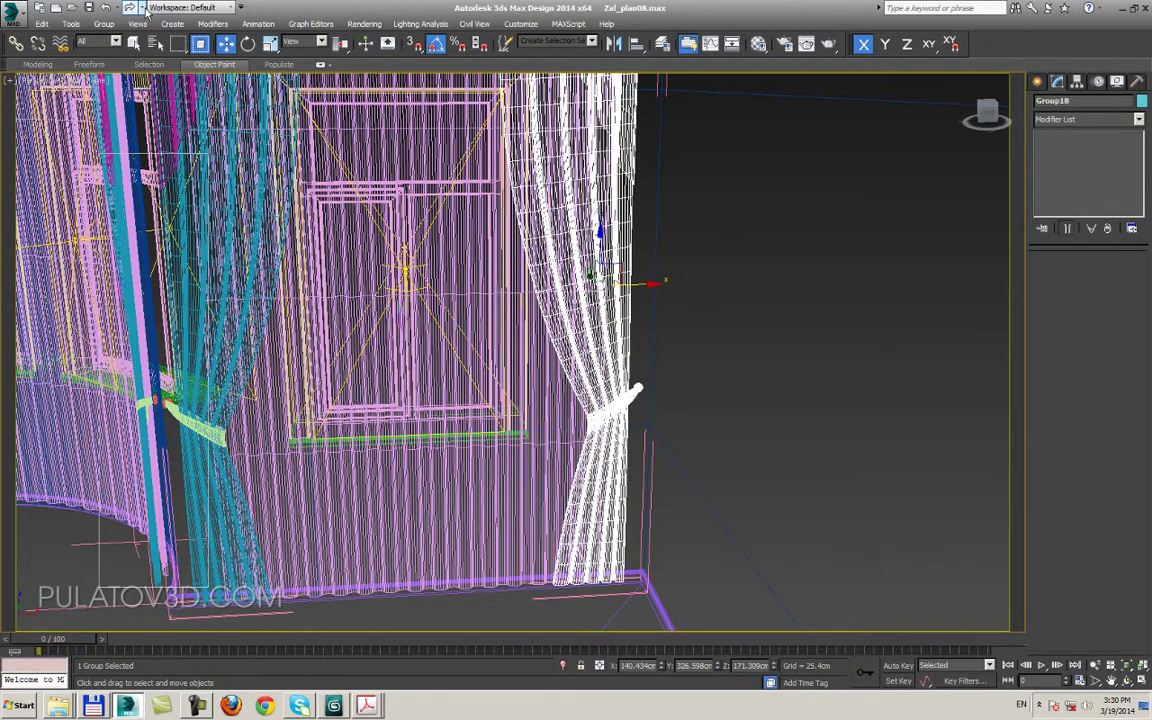
left_click(104, 23)
left_click(110, 67)
- Delete TurboSmooth from the right curtain Plane23 and the tieback Plane25
left_click(630, 310)
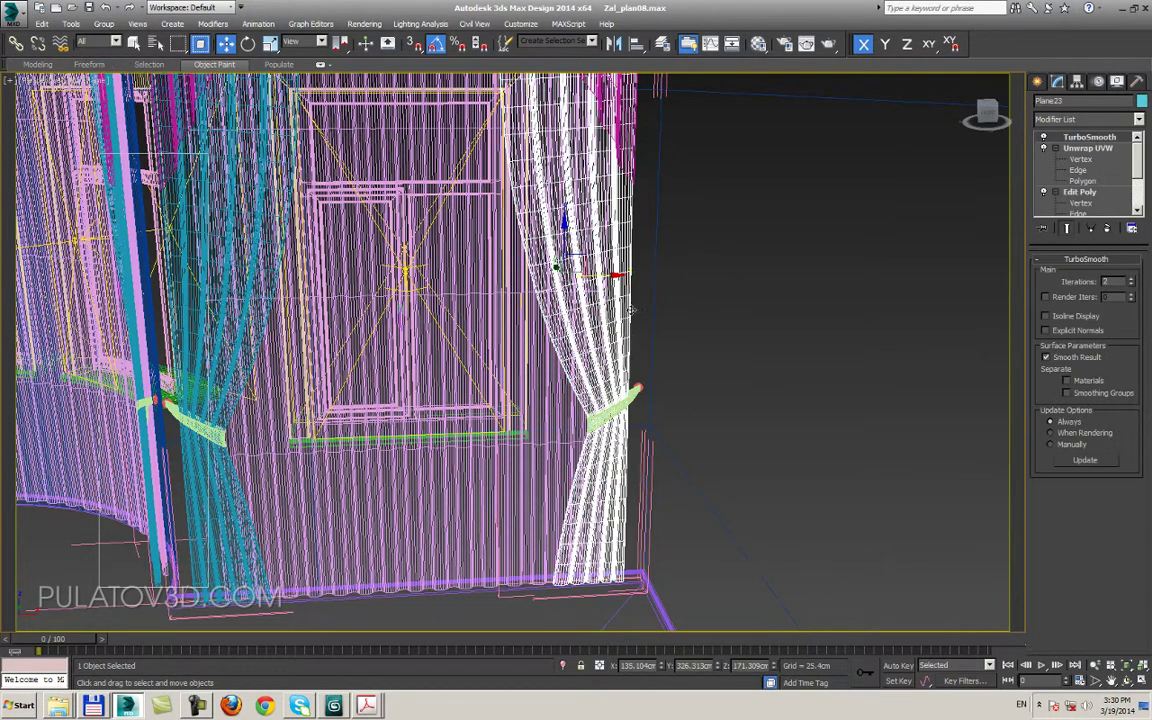
left_click(1104, 229)
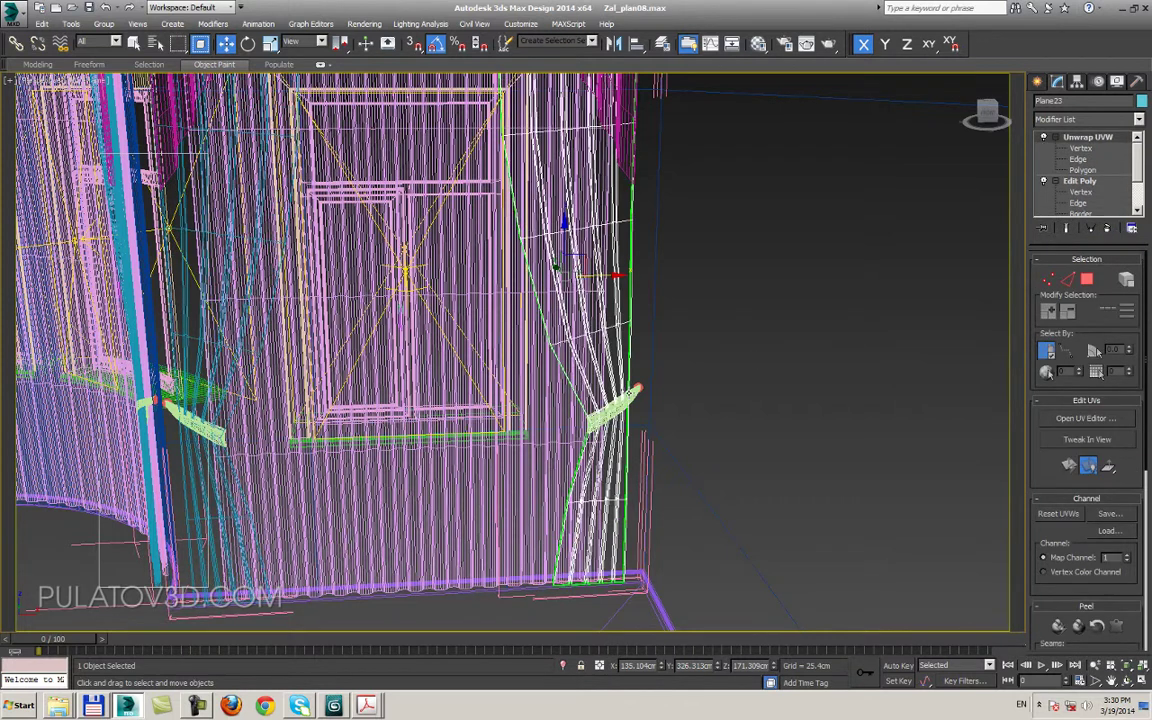
left_click(620, 400)
scroll(640, 395, "up", 3)
scroll(669, 321, "up", 3)
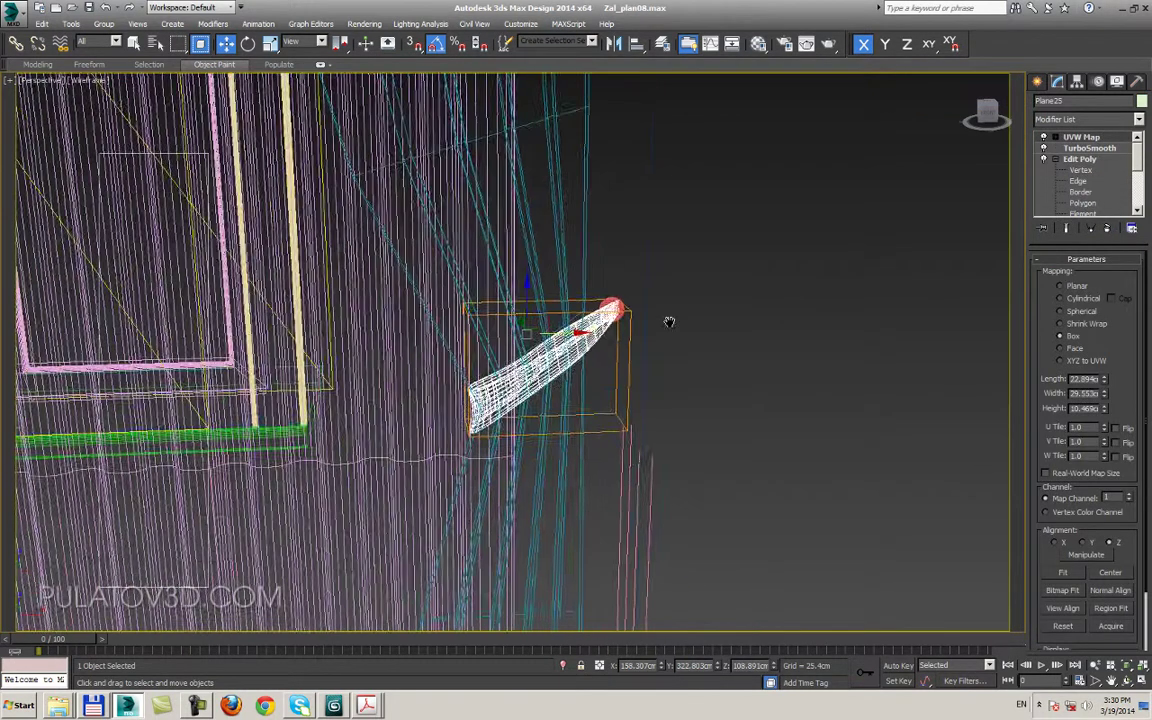
scroll(669, 321, "up", 2)
left_click(1089, 148)
left_click(1107, 229)
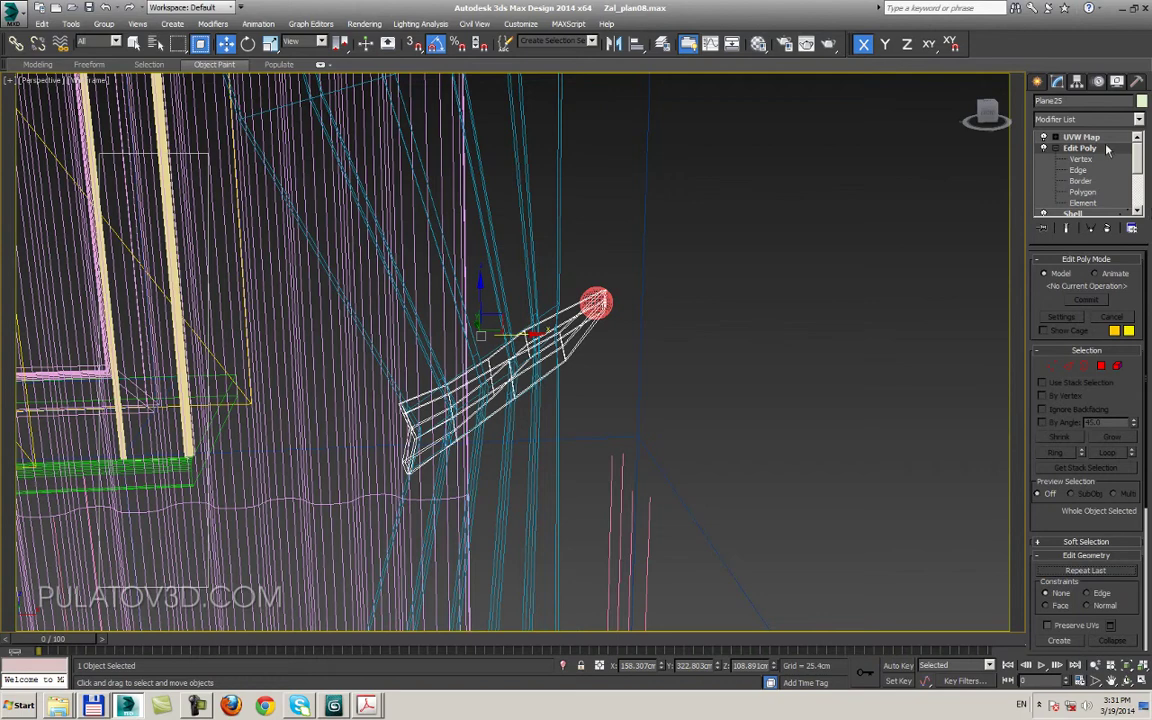
middle_click_drag(580, 326, 570, 306, "alt")
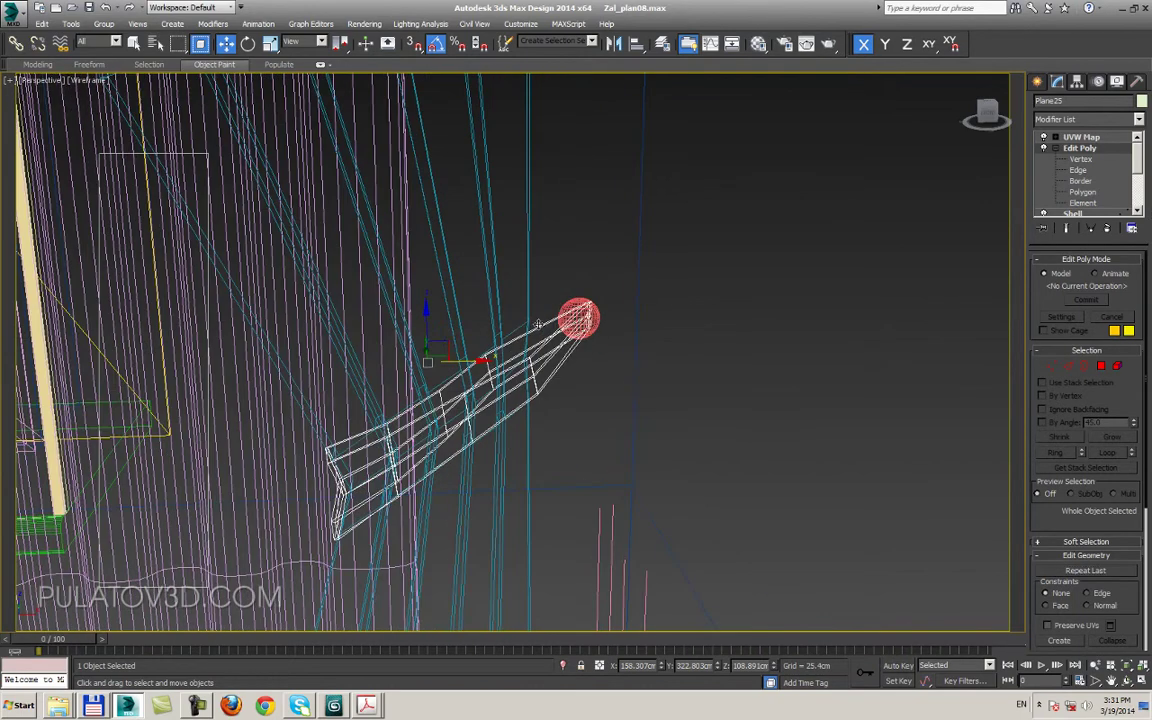
left_click(570, 306)
scroll(478, 327, "down", 5)
- Remove TurboSmooth from the tulle Plane32 and select a vertical strip of its polygons
middle_click_drag(600, 380, 759, 360, "alt")
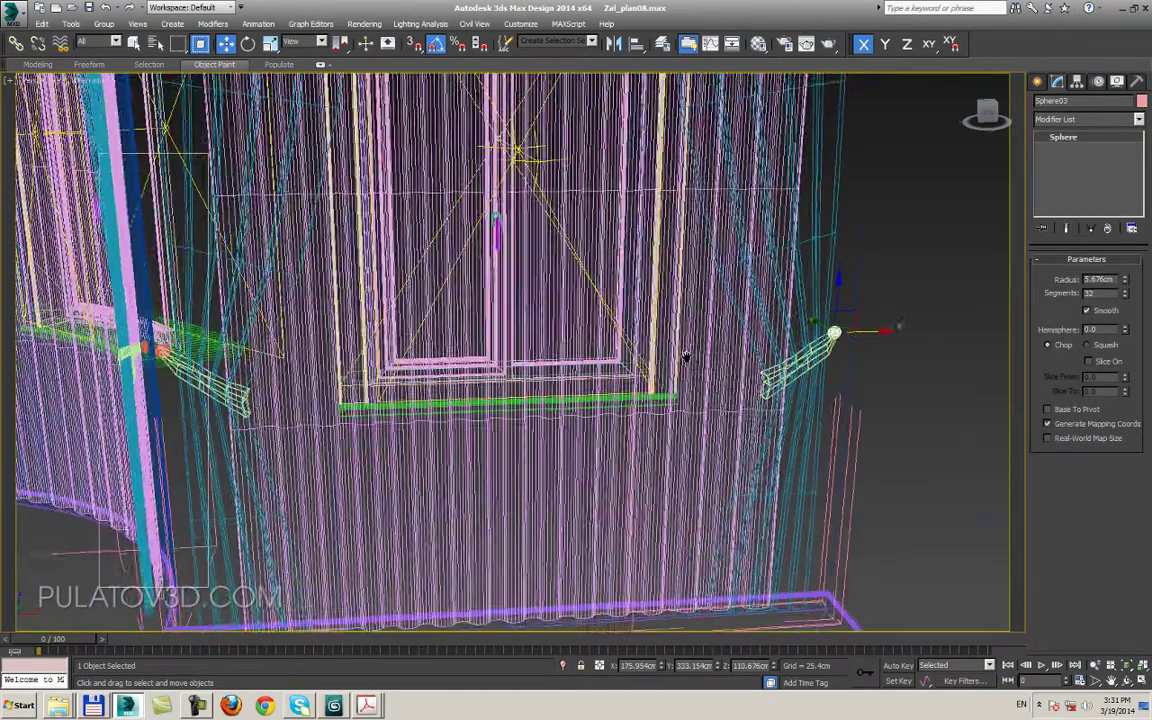
left_click(683, 463)
left_click(1105, 230)
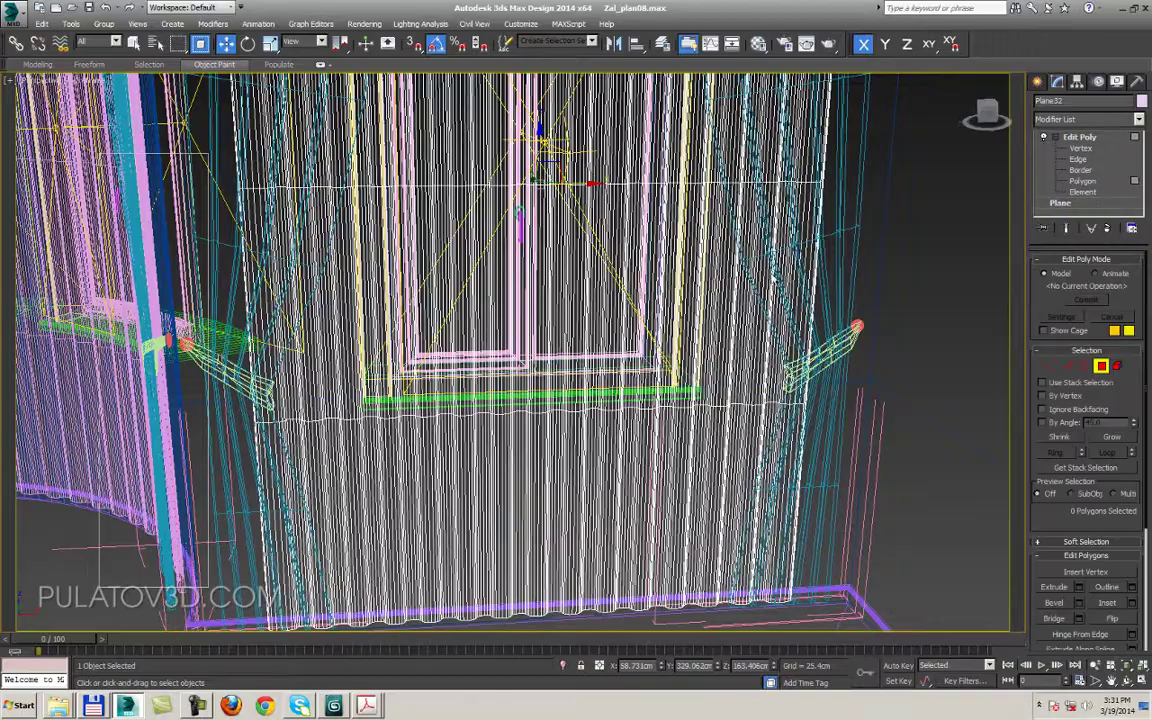
key("4")
mouse_move(522, 275)
middle_mouse_down("alt")
mouse_move(476, 380)
mouse_move(440, 558)
mouse_move(580, 212)
mouse_move(644, 243)
mouse_move(600, 330)
middle_mouse_up("alt")
left_click(582, 210)
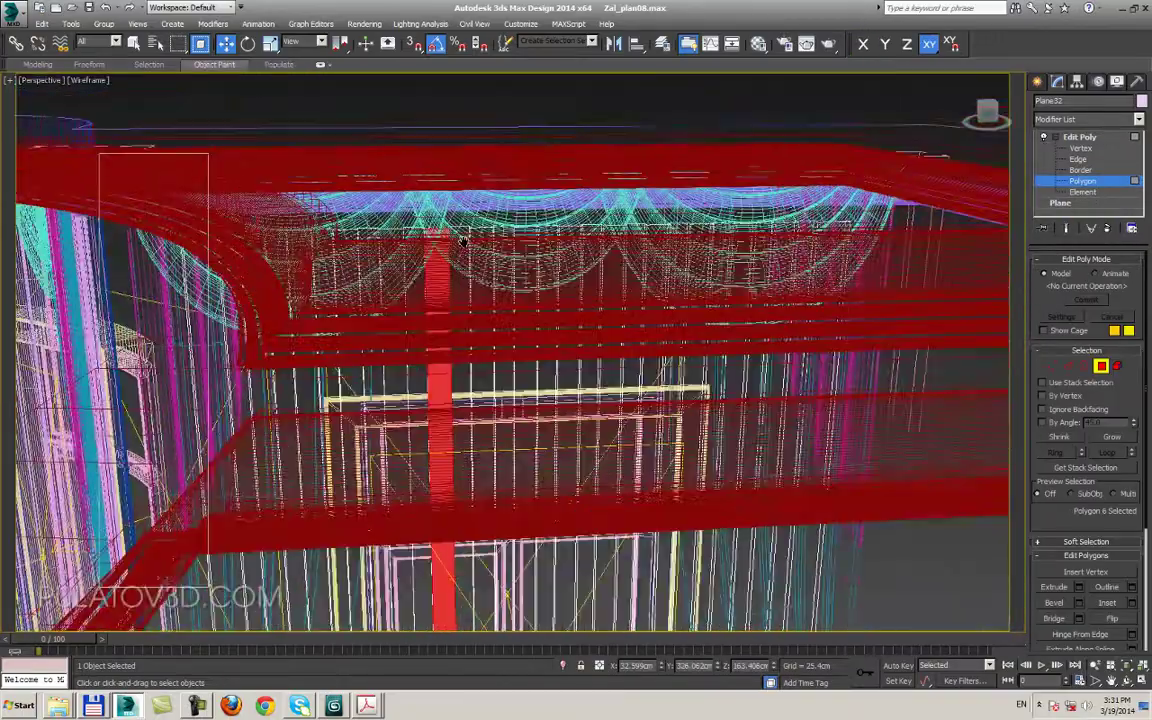
scroll(600, 330, "up", 3)
left_click(1080, 137)
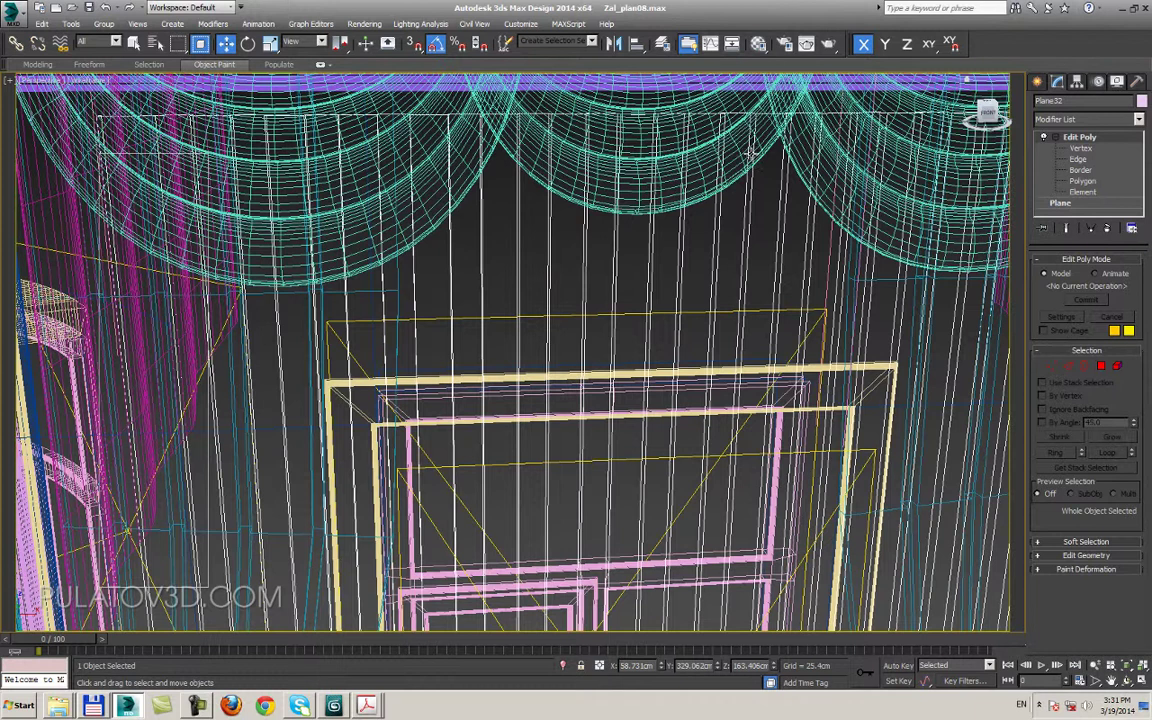
- Open the swag curtain group and remove TurboSmooth from the centre swag piece
left_click(700, 150)
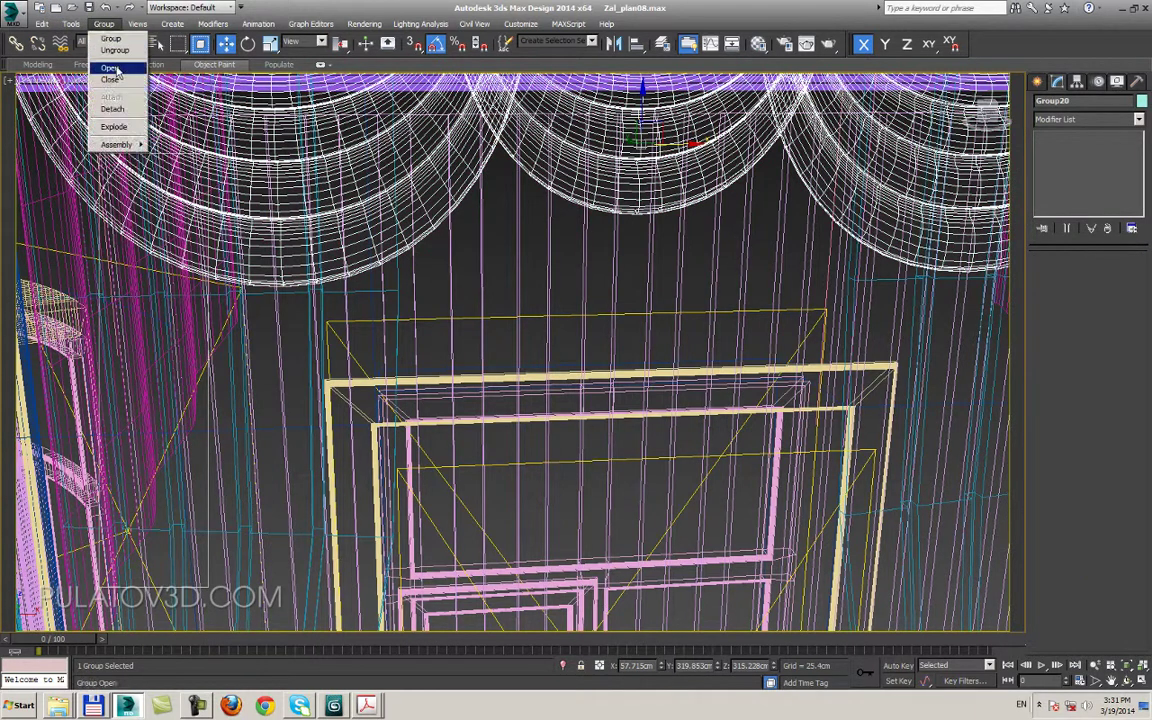
left_click(109, 67)
left_click(430, 188)
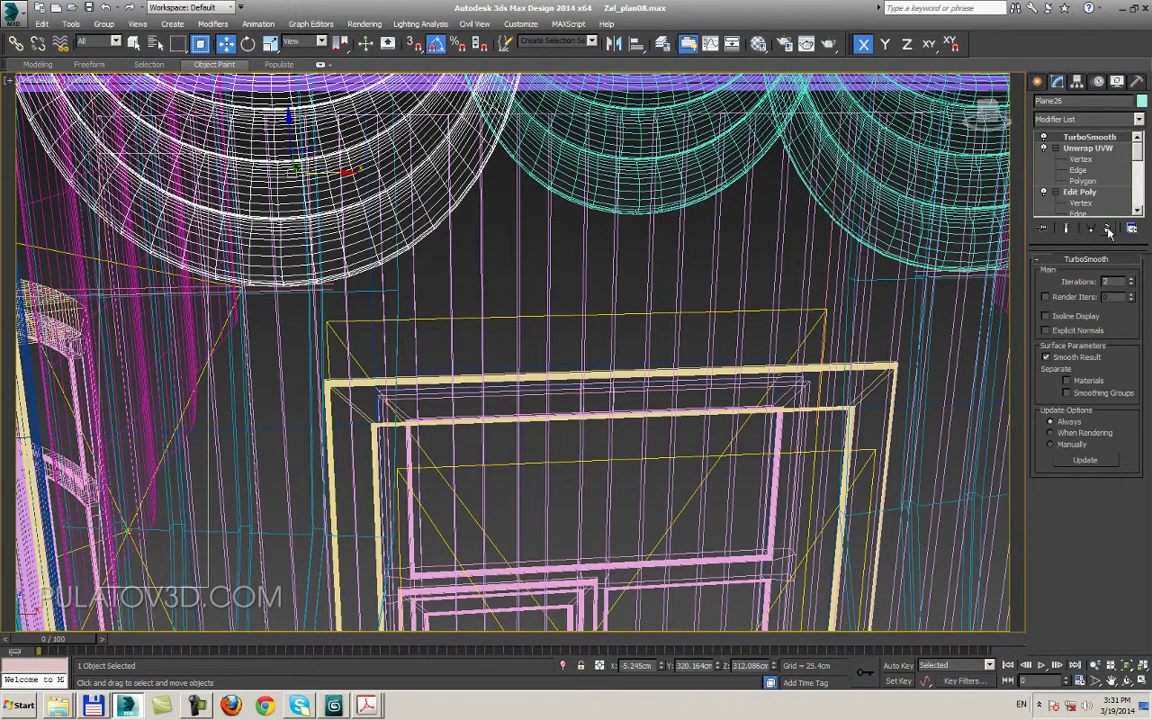
left_click(673, 118)
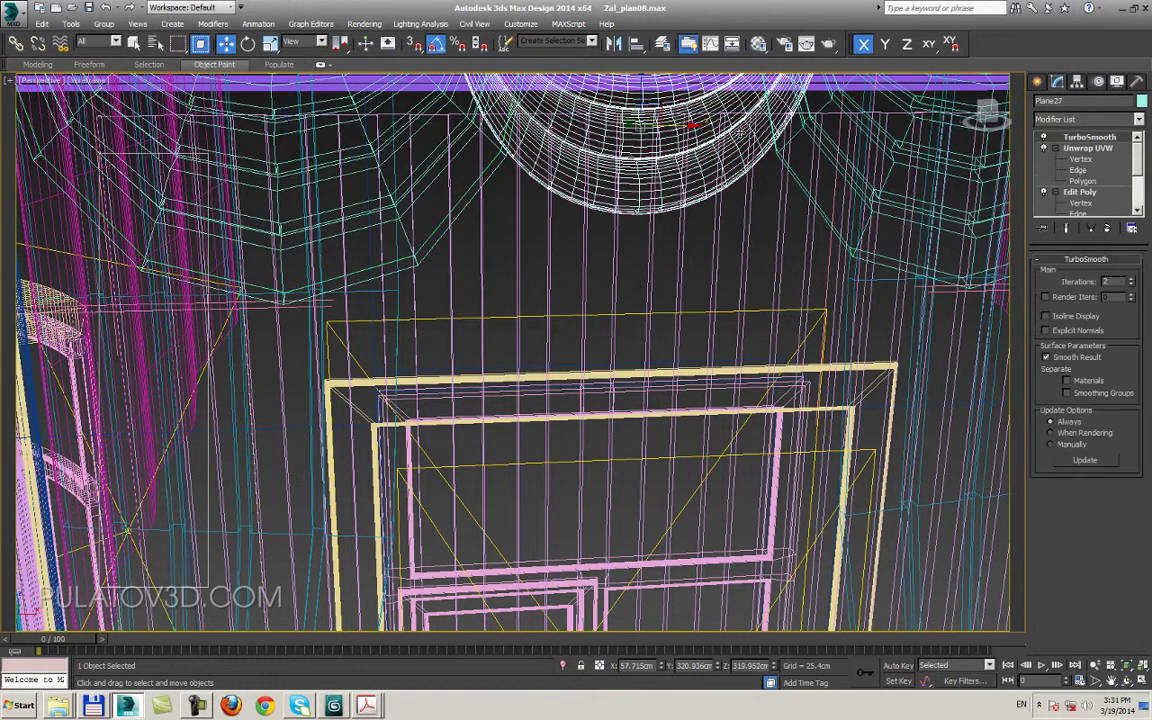
left_click(1108, 228)
- Open the side drape group and remove TurboSmooth from its drape piece
middle_click_drag(334, 185, 528, 183, "alt")
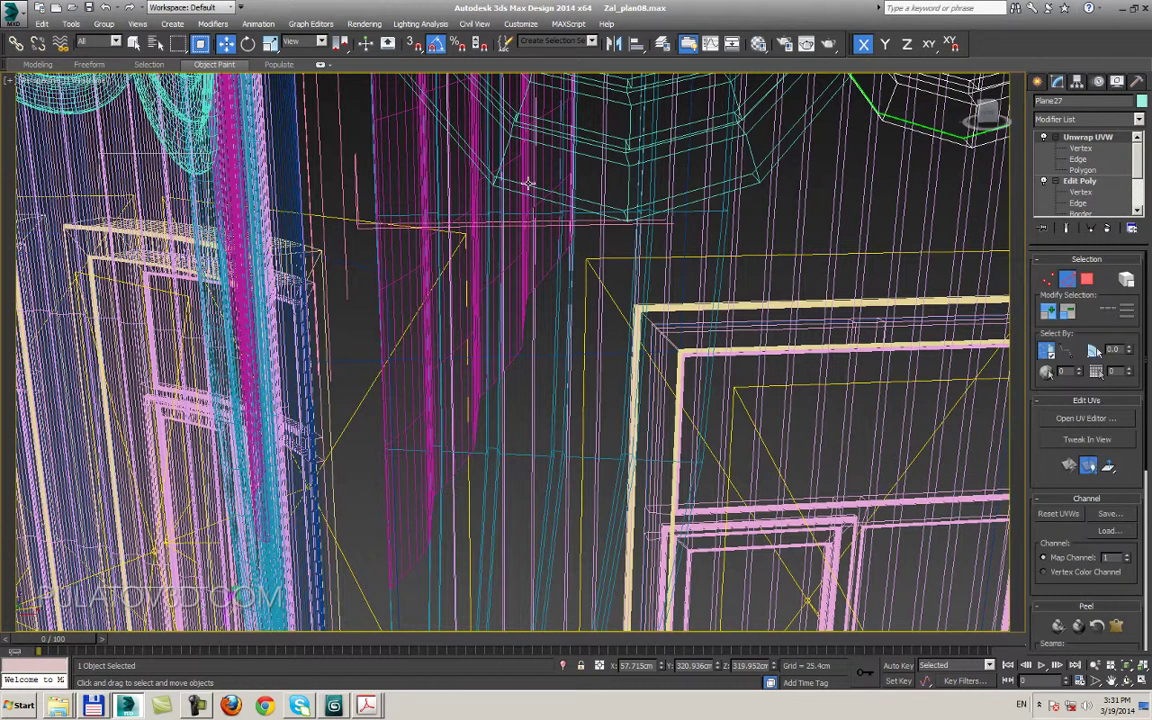
left_click(405, 207)
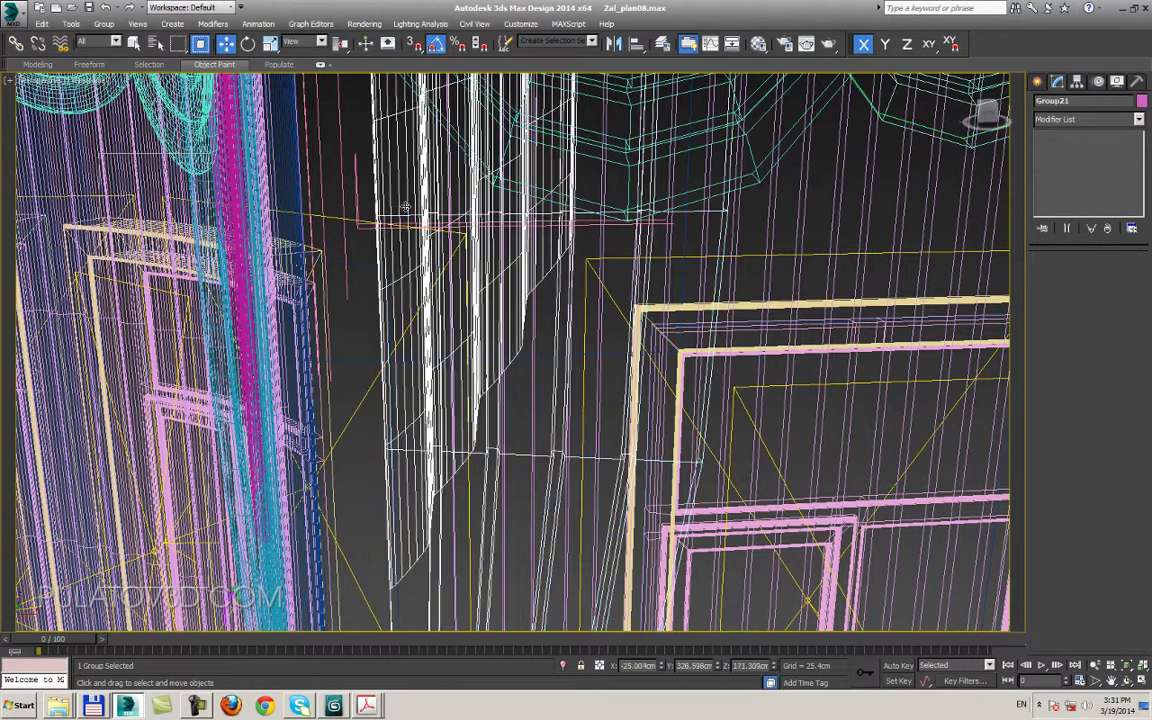
left_click(103, 23)
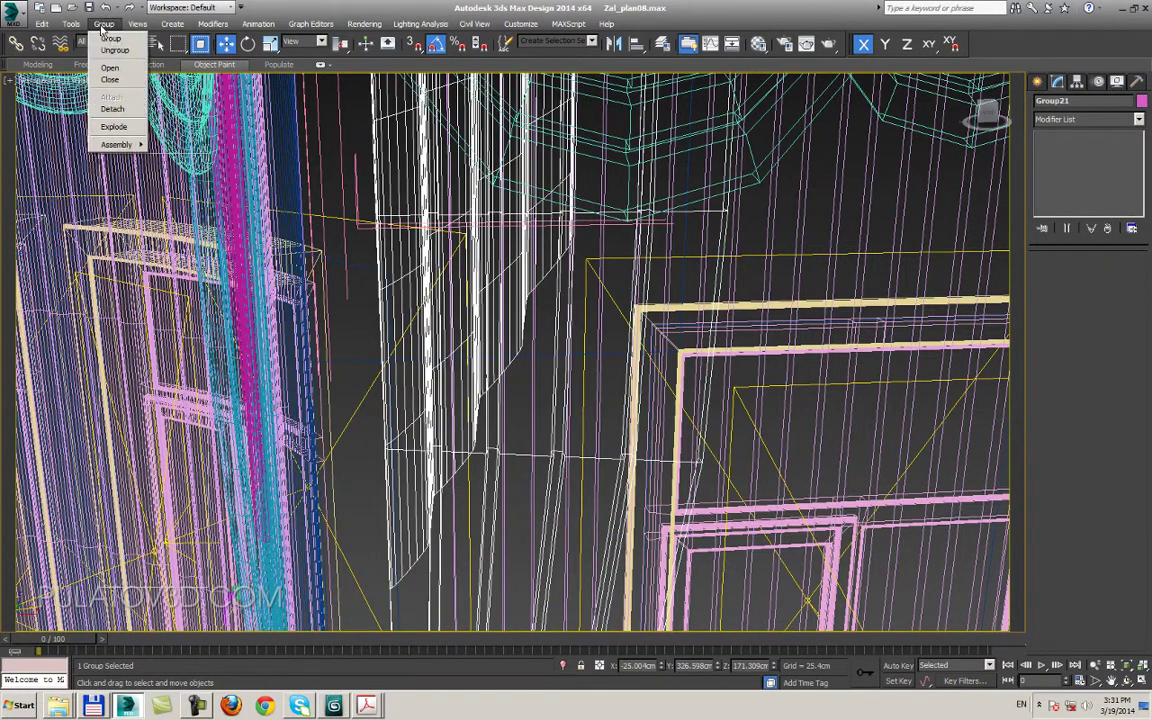
left_click(121, 73)
left_click(405, 192)
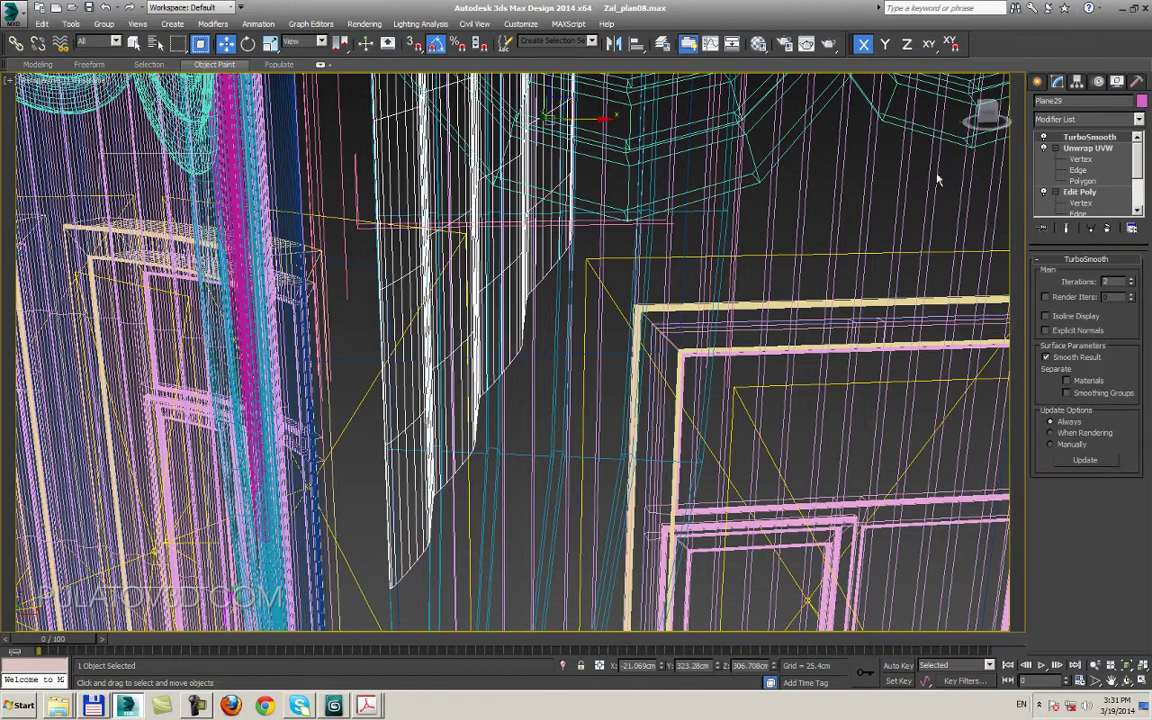
left_click(1108, 231)
mouse_move(570, 288)
middle_mouse_down("alt")
mouse_move(628, 274)
mouse_move(487, 287)
mouse_move(496, 275)
middle_mouse_up("alt")
- Leave modifier editing and frame the window and door in wireframe view
scroll(496, 275, "up", 3)
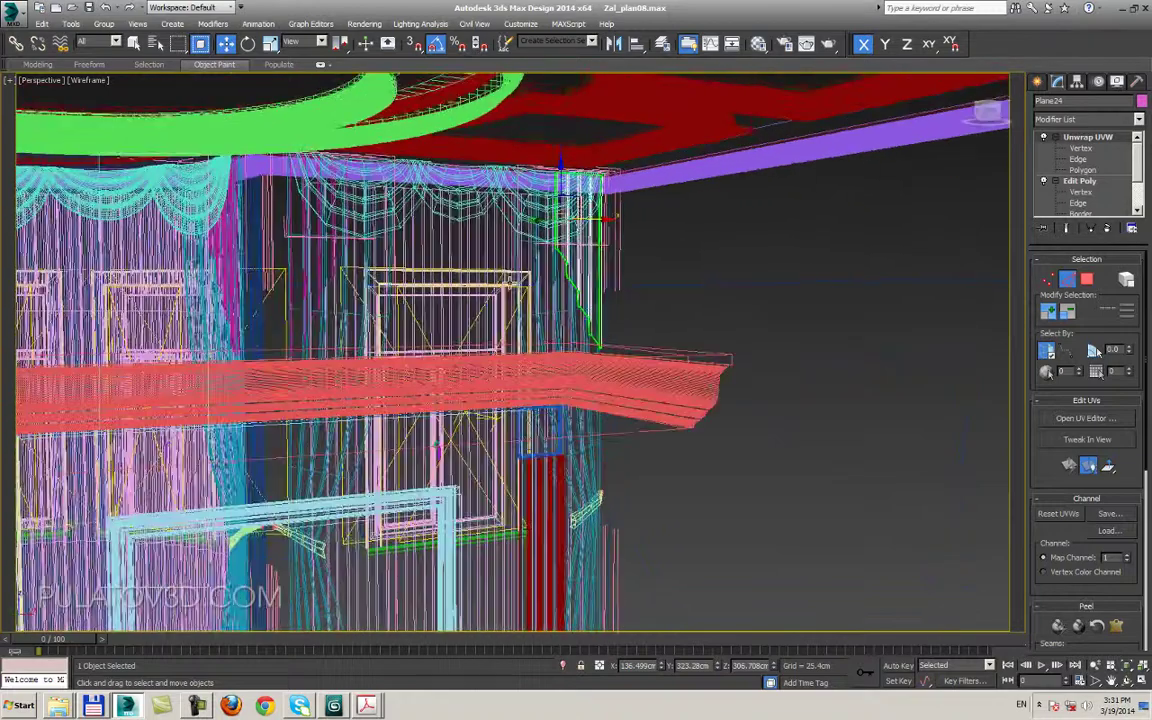
scroll(505, 290, "up", 3)
scroll(513, 298, "up", 2)
scroll(520, 308, "up", 2)
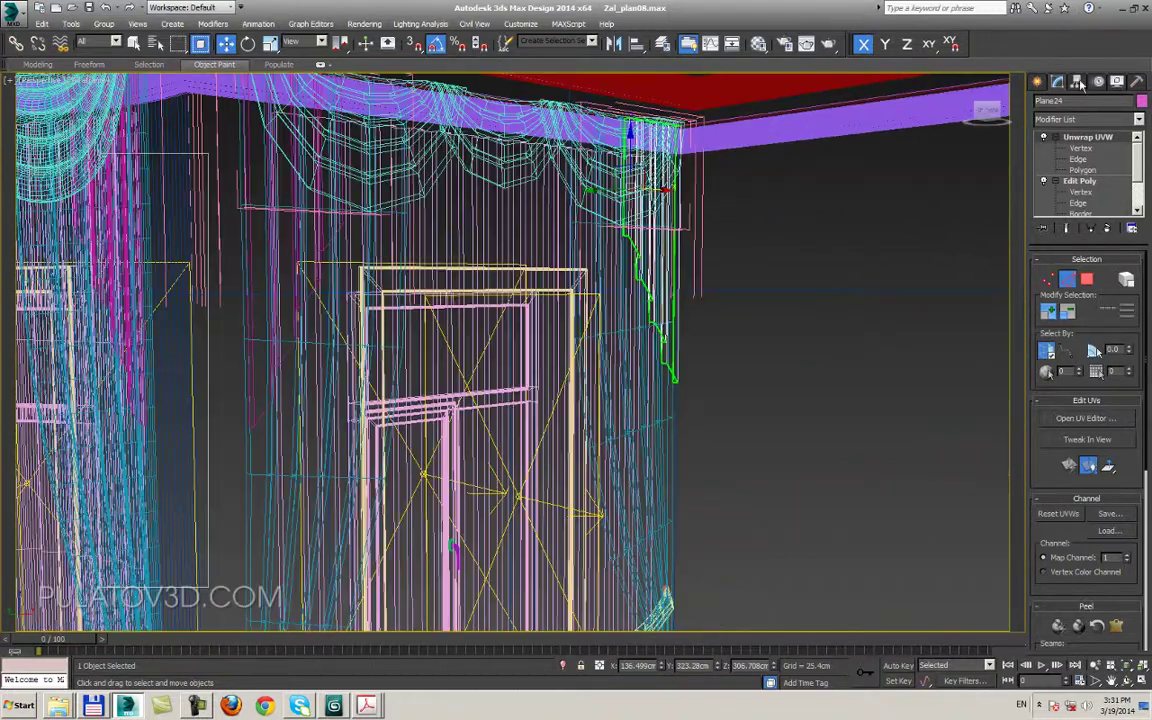
left_click(1037, 81)
key("F3")
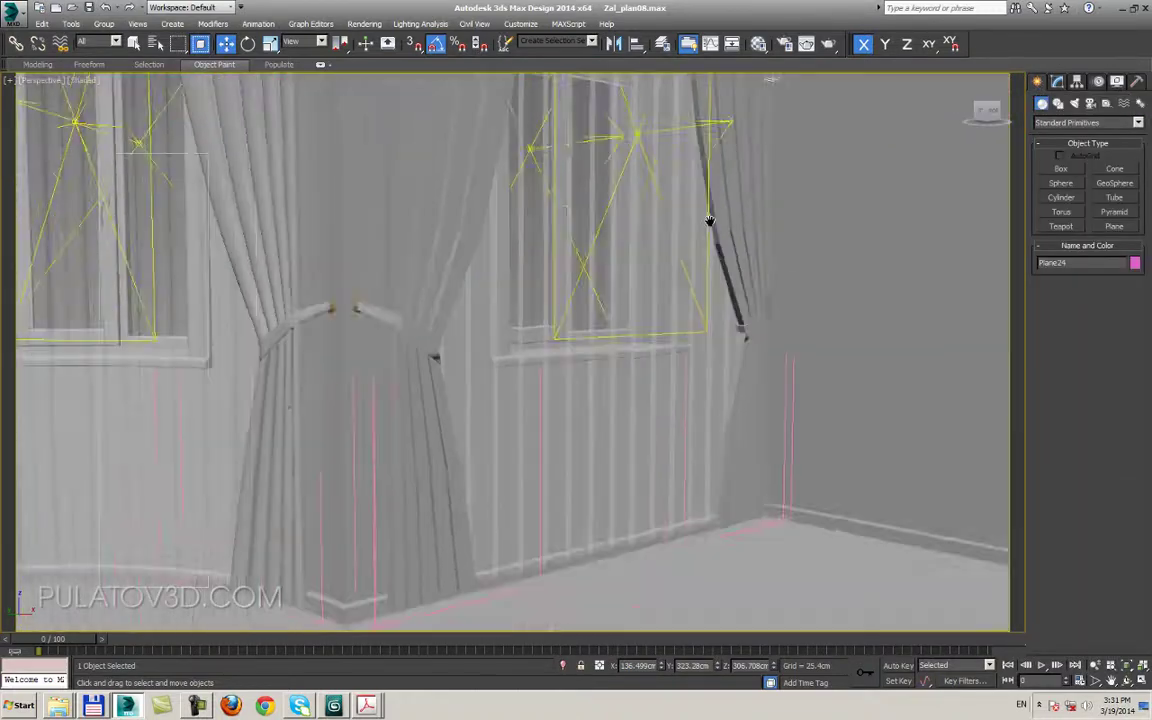
key("F3")
scroll(600, 300, "down", 3)
middle_click_drag(490, 325, 540, 387, "alt")
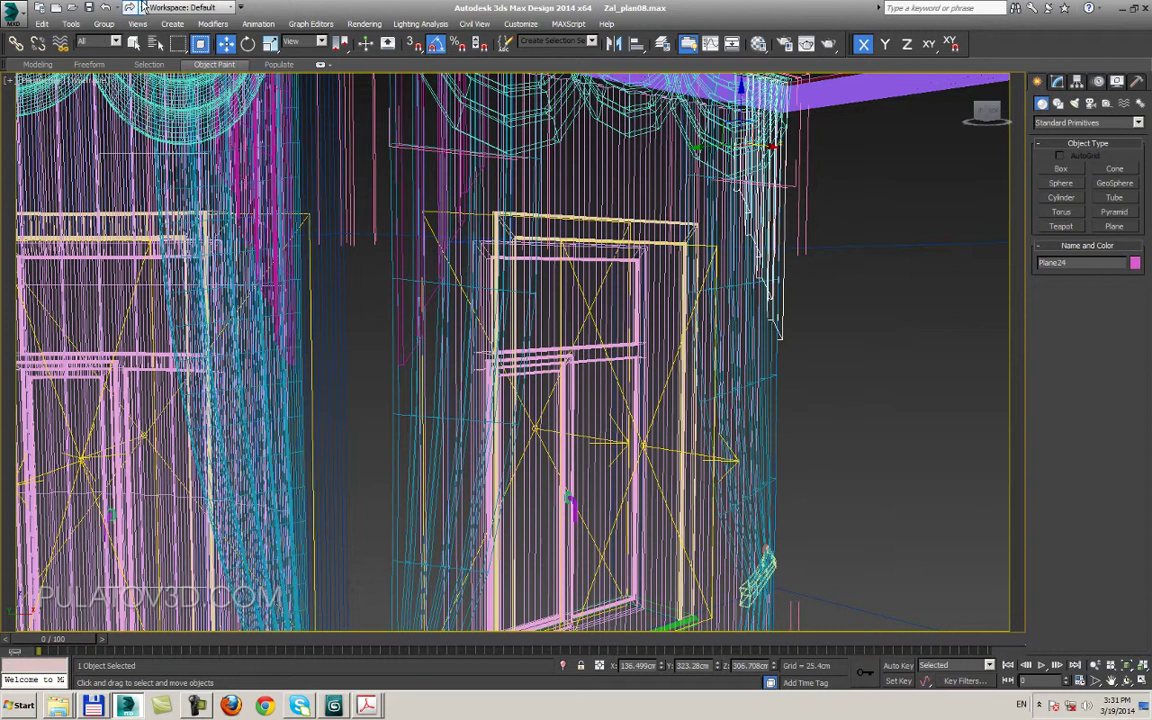
- Close the opened curtain groups and group all the window curtains together
left_click(103, 23)
left_click(100, 70)
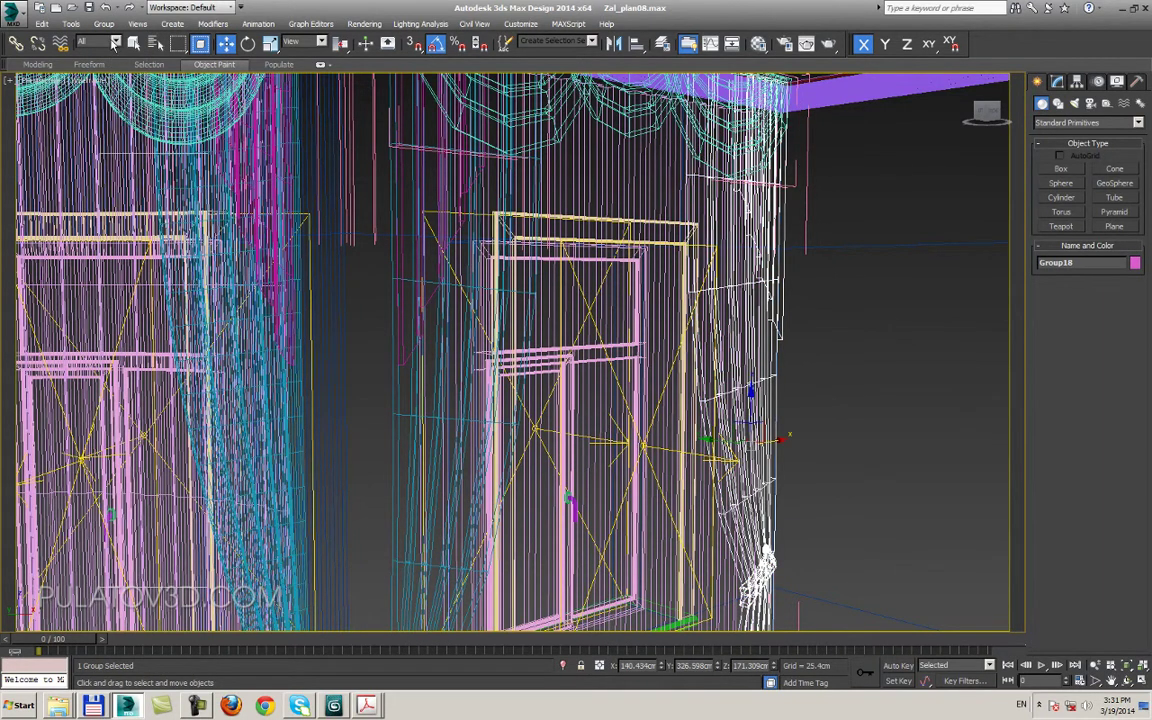
left_click(103, 23)
left_click(120, 60)
left_click(103, 23)
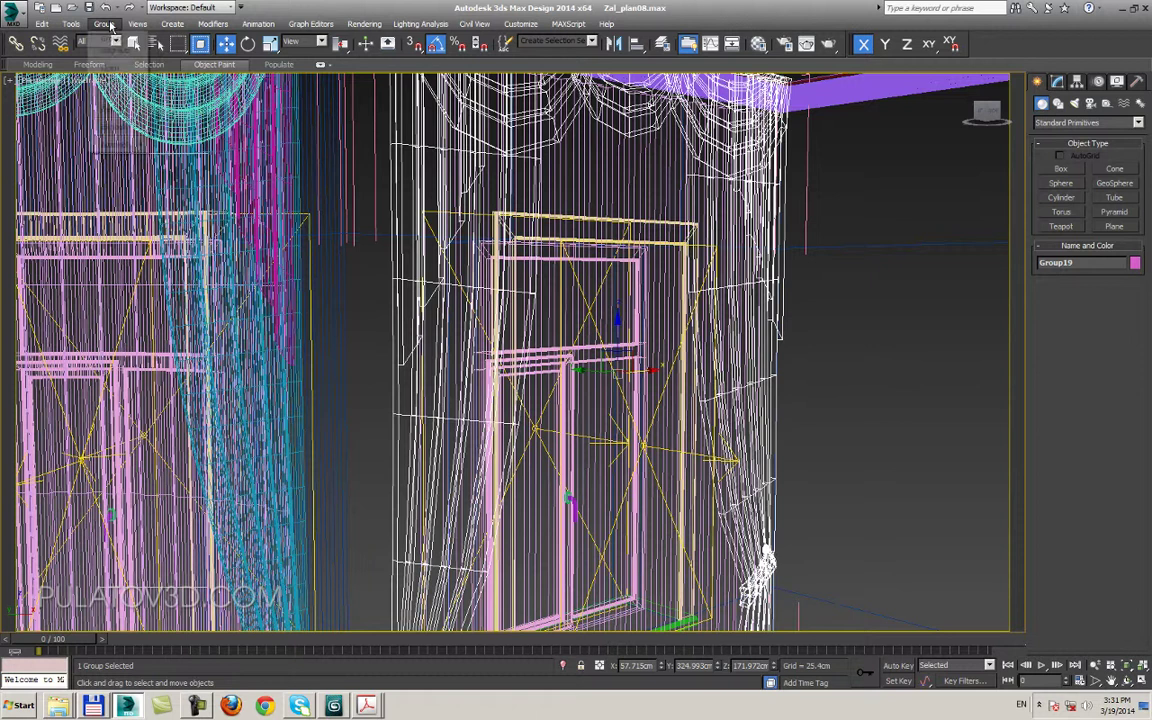
left_click(120, 60)
left_click(103, 23)
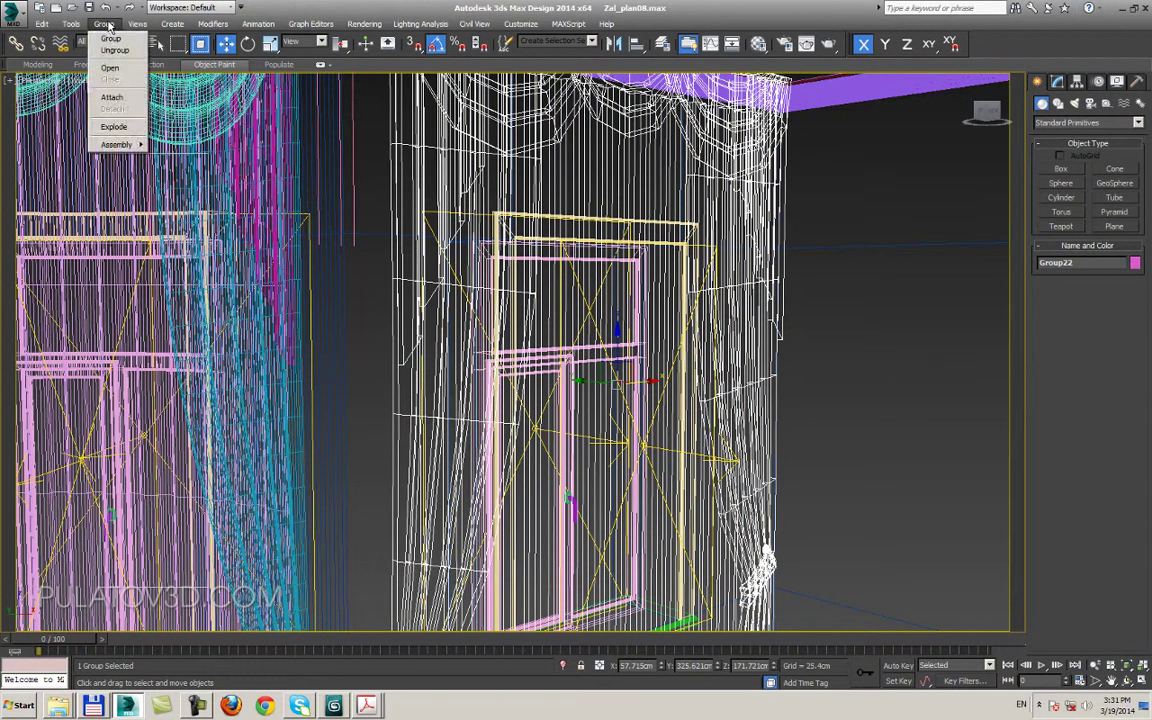
left_click(120, 60)
key("F3")
key("F3")
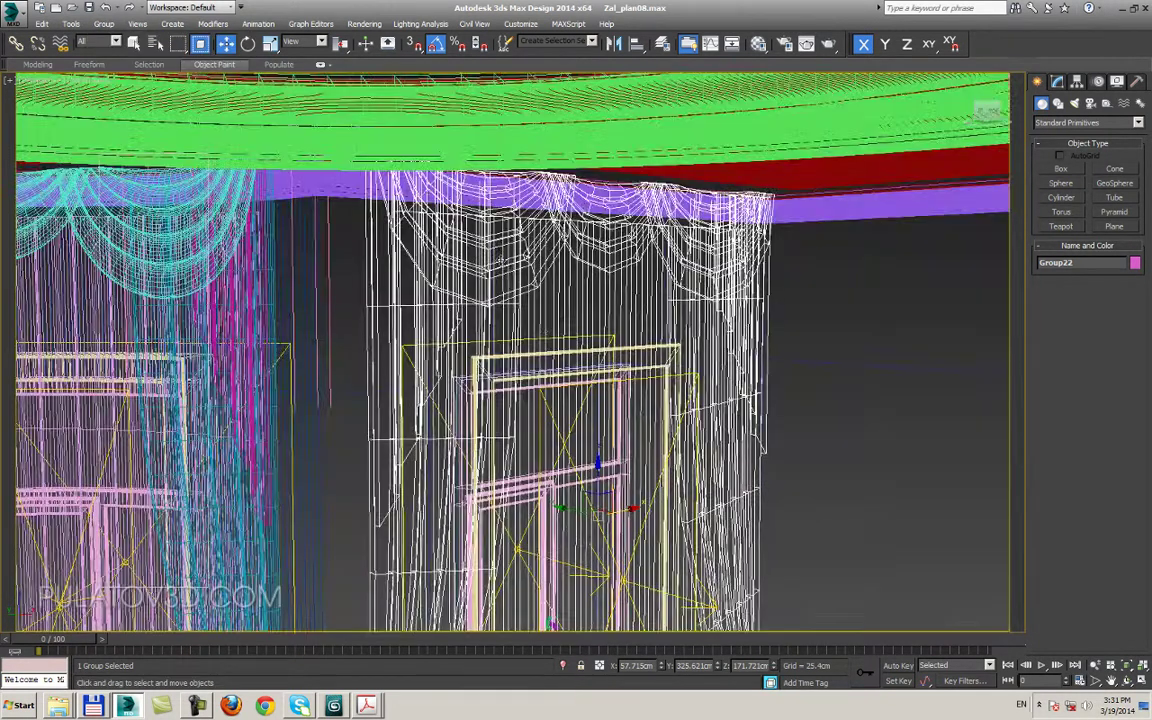
key("F3")
left_click(12, 10)
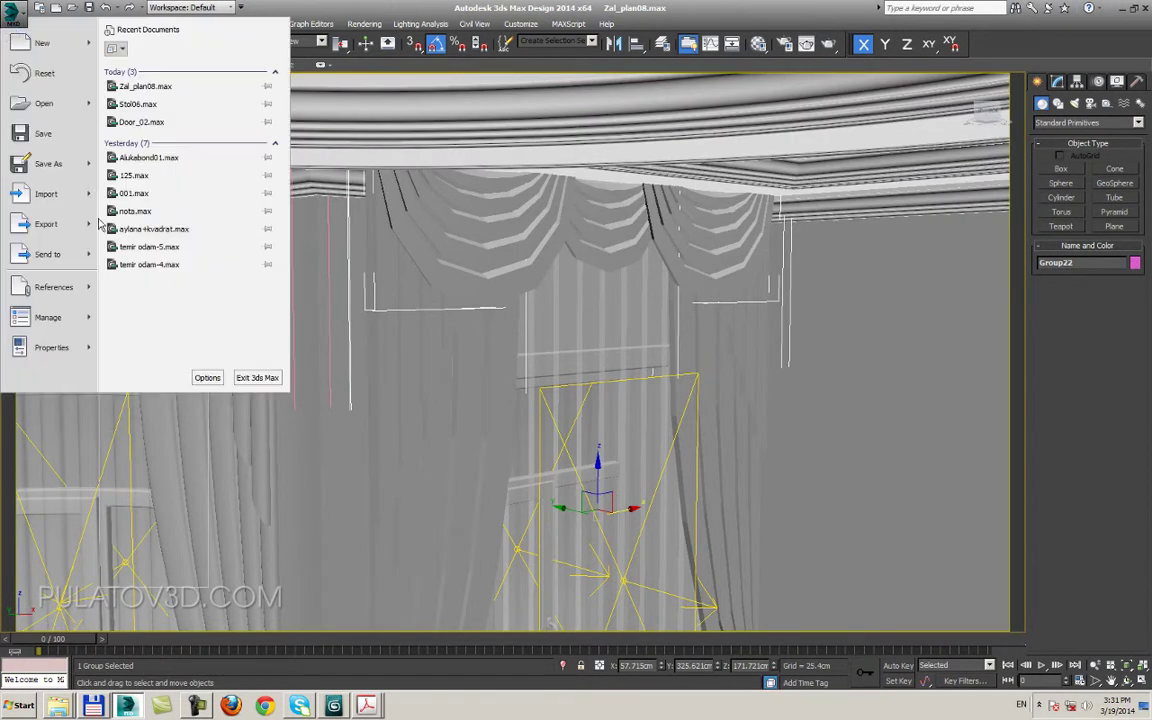
- Export the selected curtain group as FBX to the Desktop under the name Parda
mouse_move(46, 224)
left_click(183, 122)
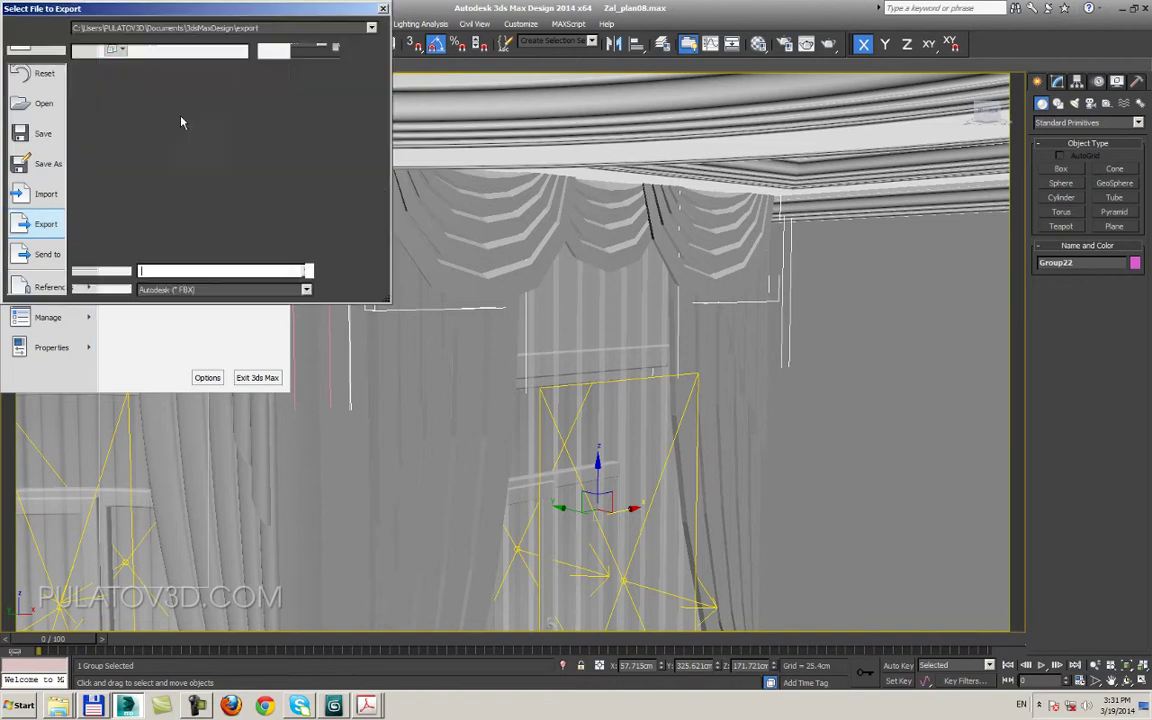
left_click_drag(408, 76, 460, 37)
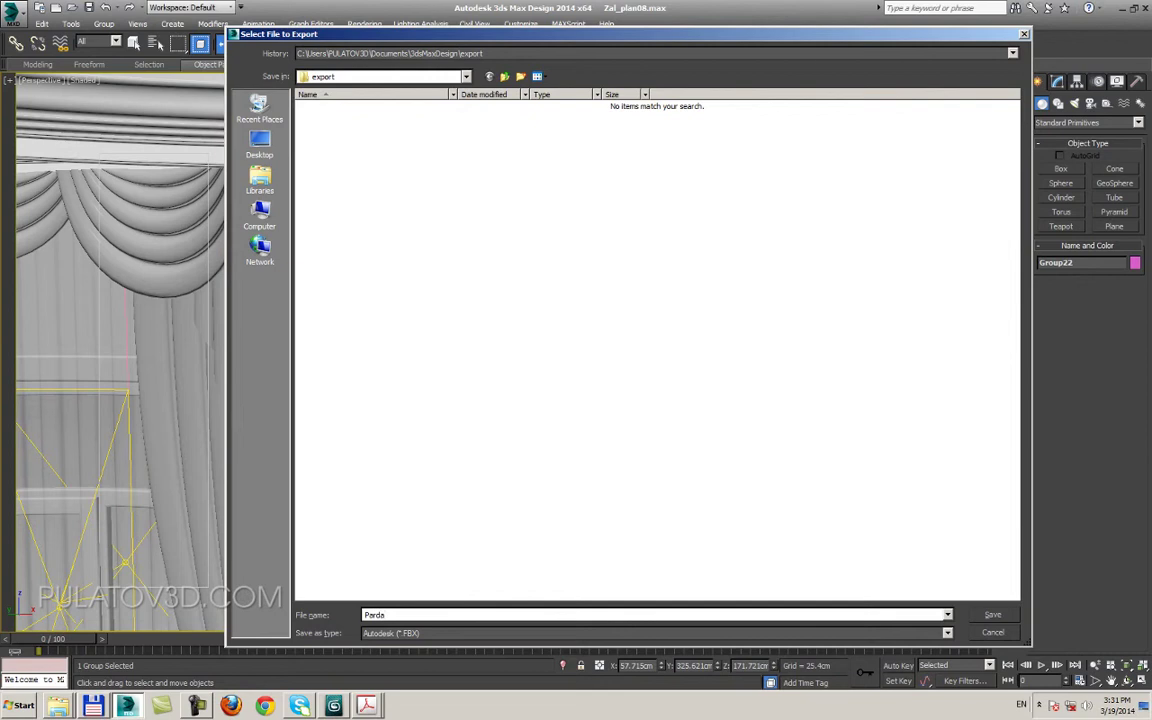
left_click(405, 633)
left_click(405, 633)
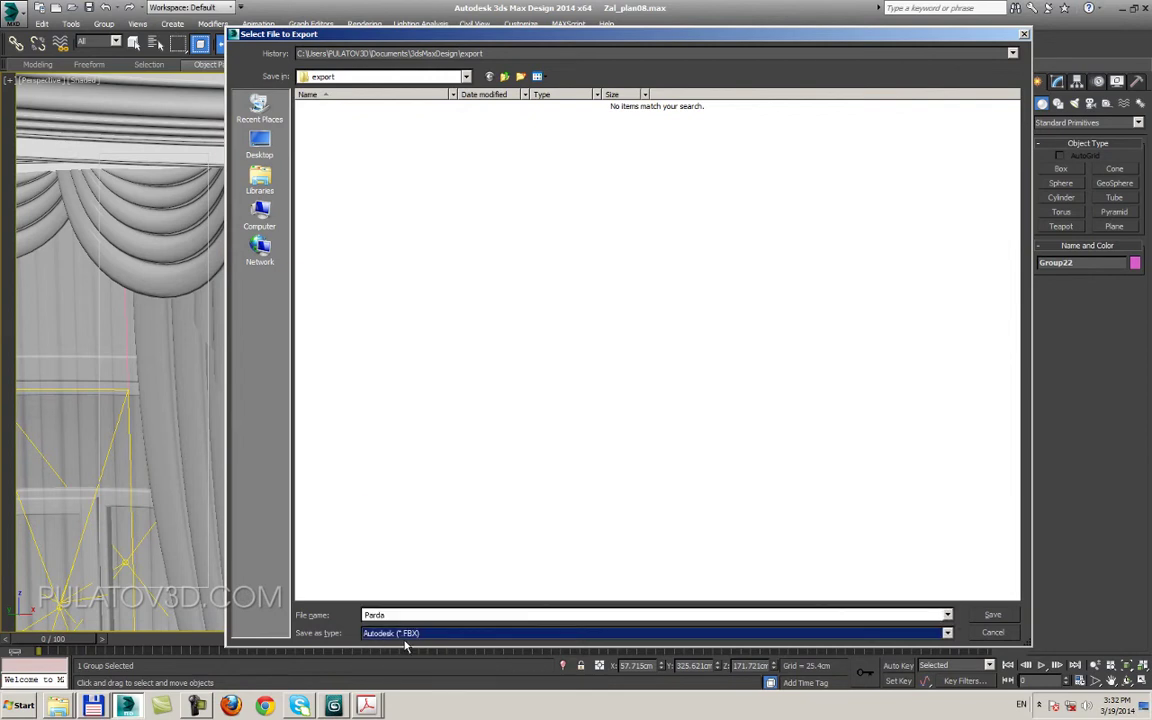
left_click(262, 147)
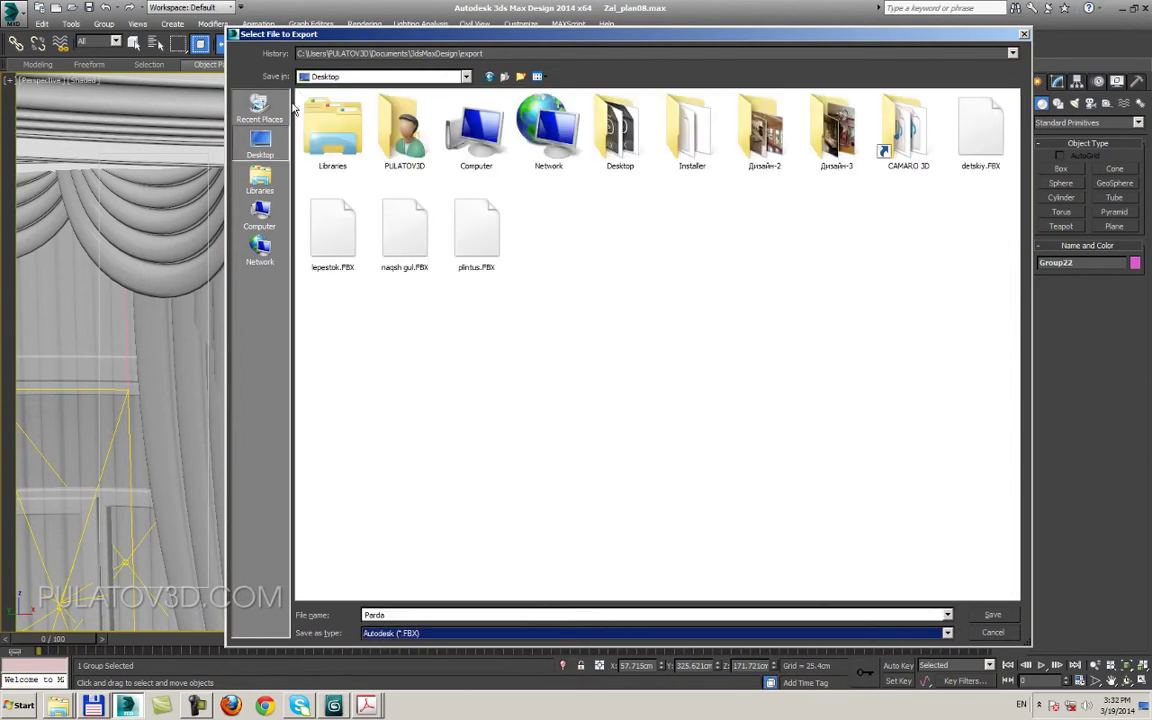
left_click(990, 617)
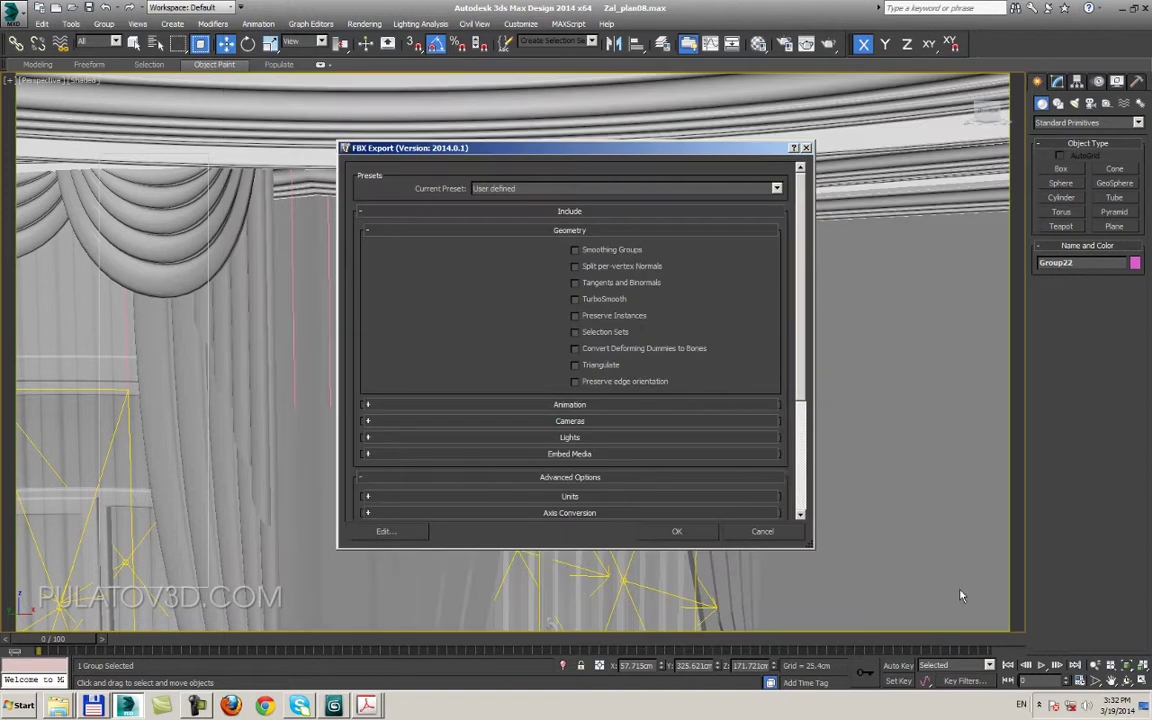
- Set the FBX version to 2006, confirm, and dismiss the export warnings
left_click_drag(800, 340, 808, 498)
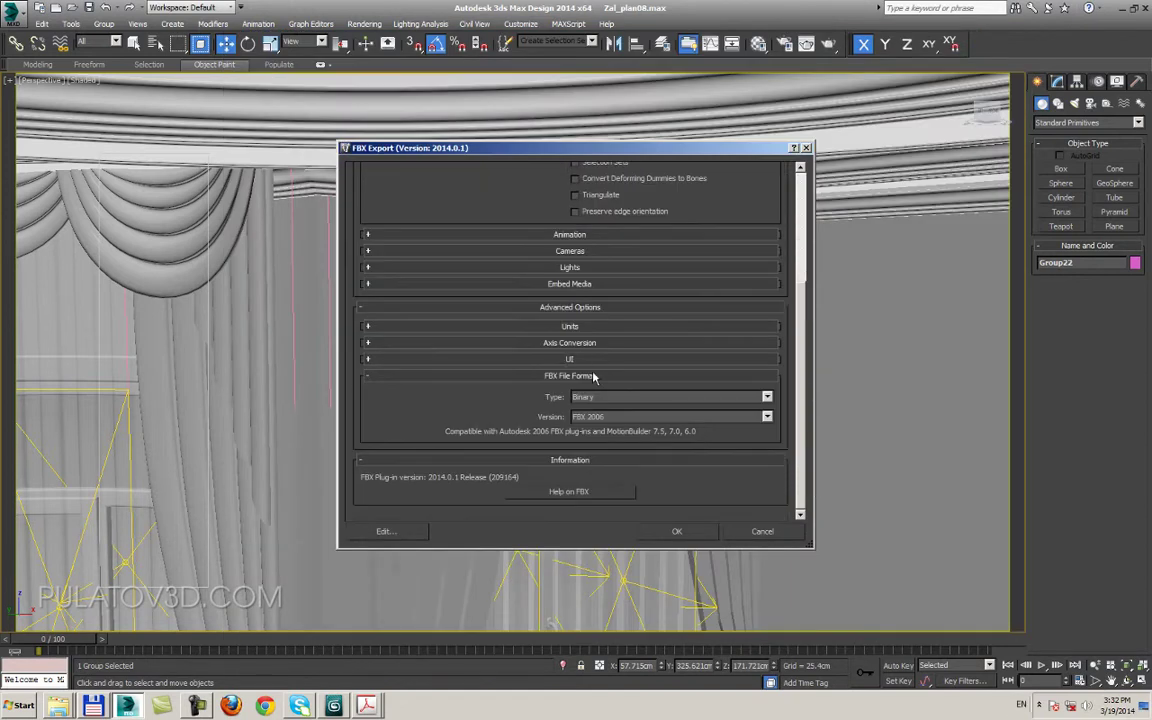
left_click(591, 418)
left_click(585, 483)
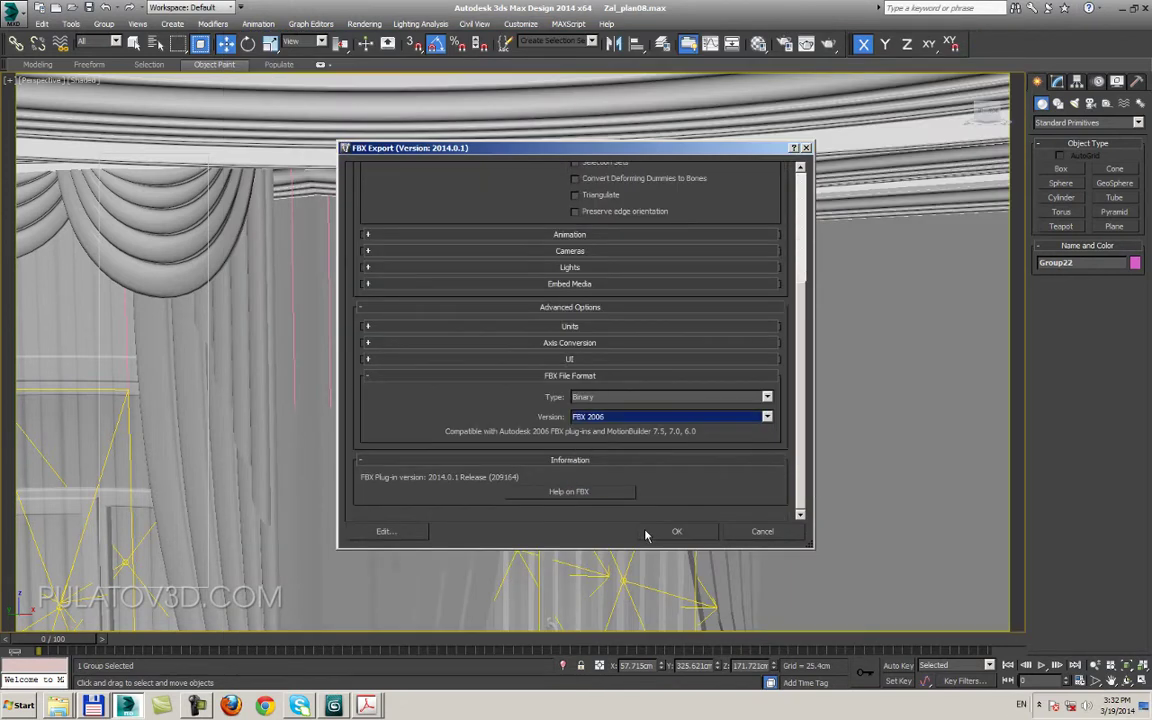
left_click(672, 532)
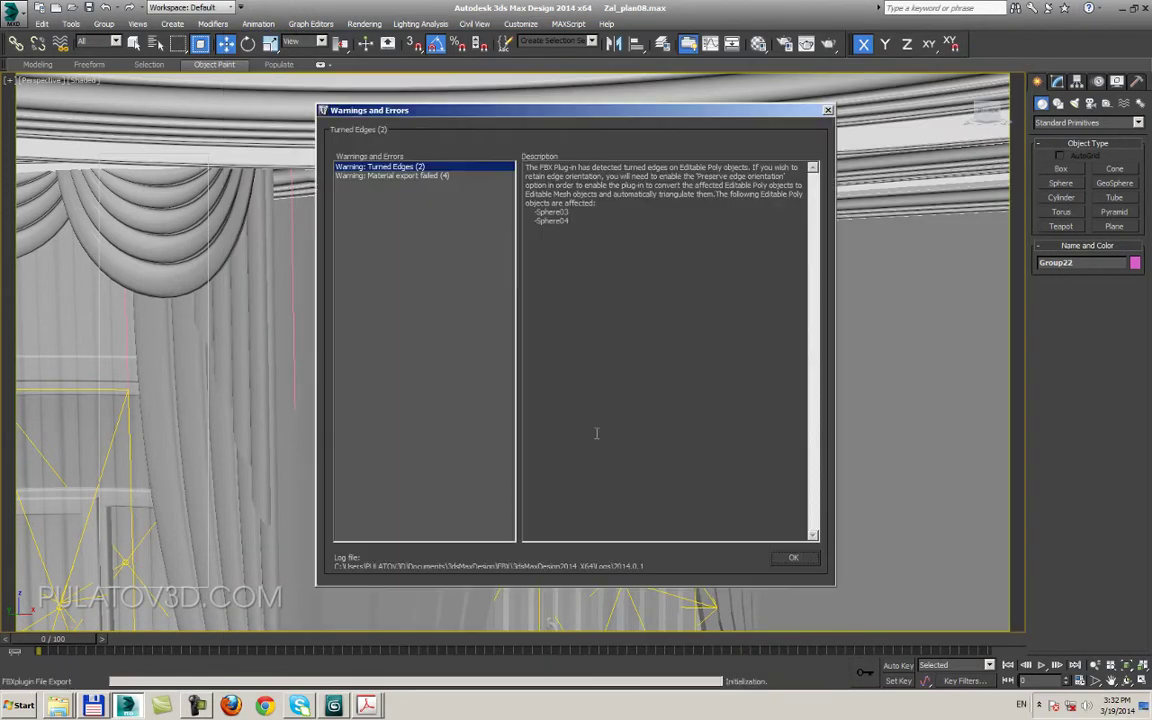
left_click(792, 557)
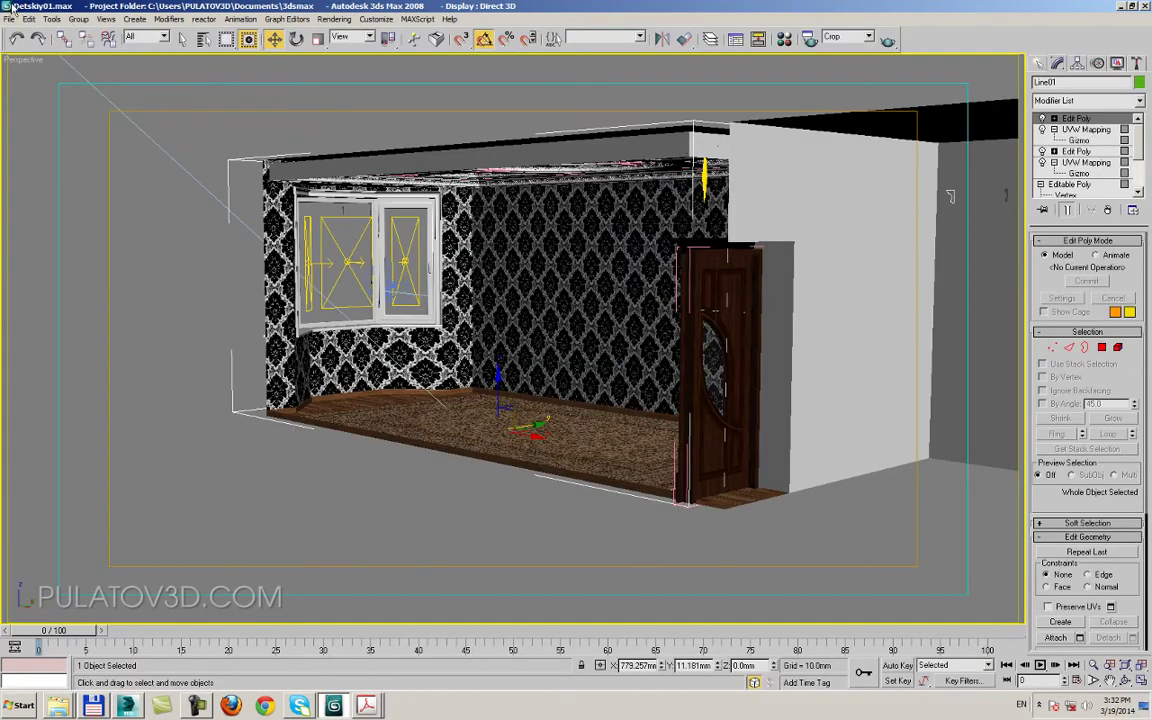
- Import Parda.FBX from the Desktop into the Detskiy01 room through the FBX importer
left_click(10, 19)
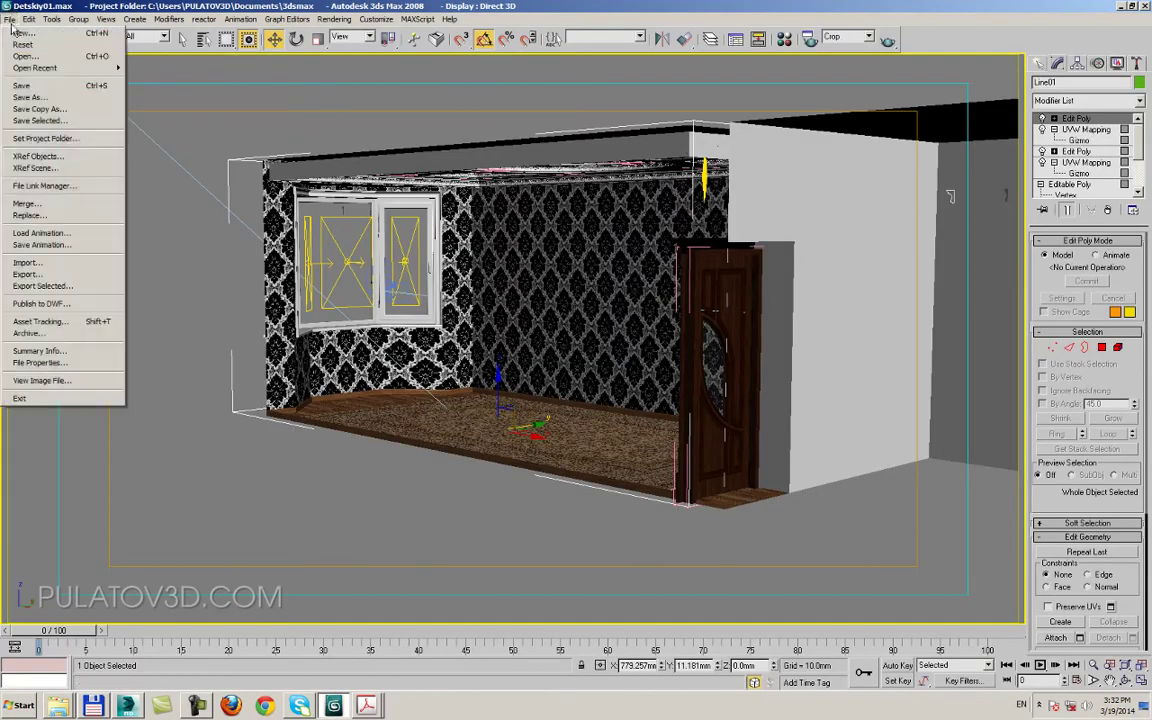
left_click(55, 262)
left_click(441, 53)
left_click(441, 53)
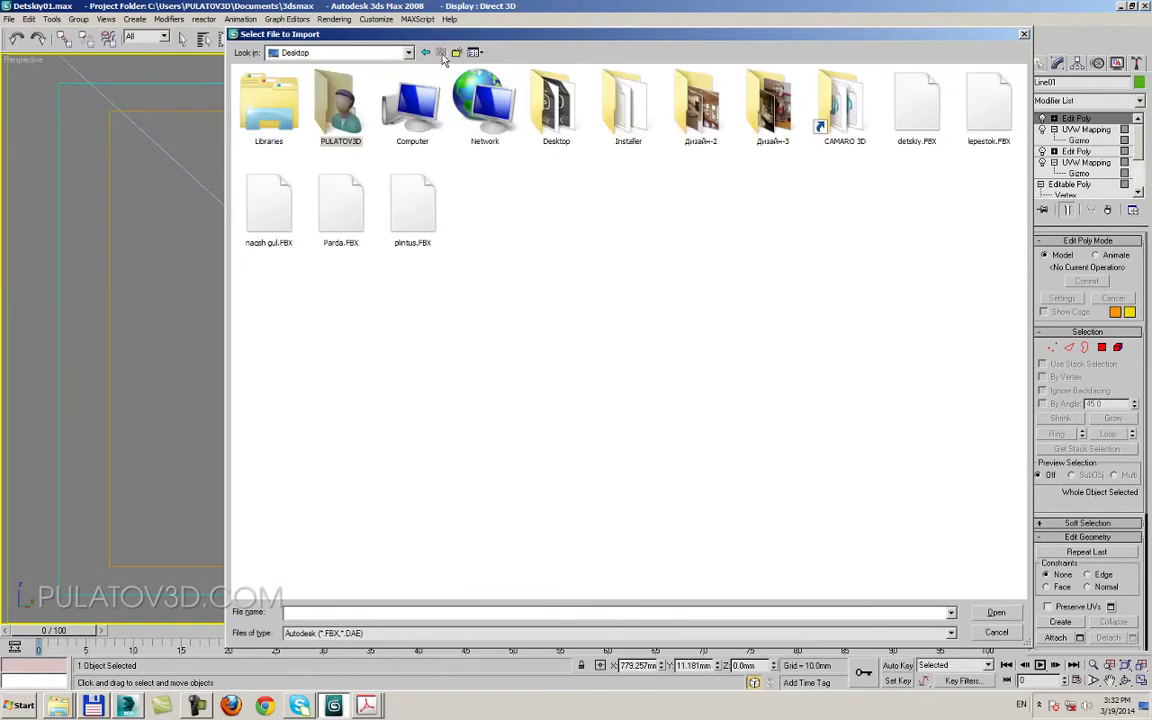
left_click(333, 224)
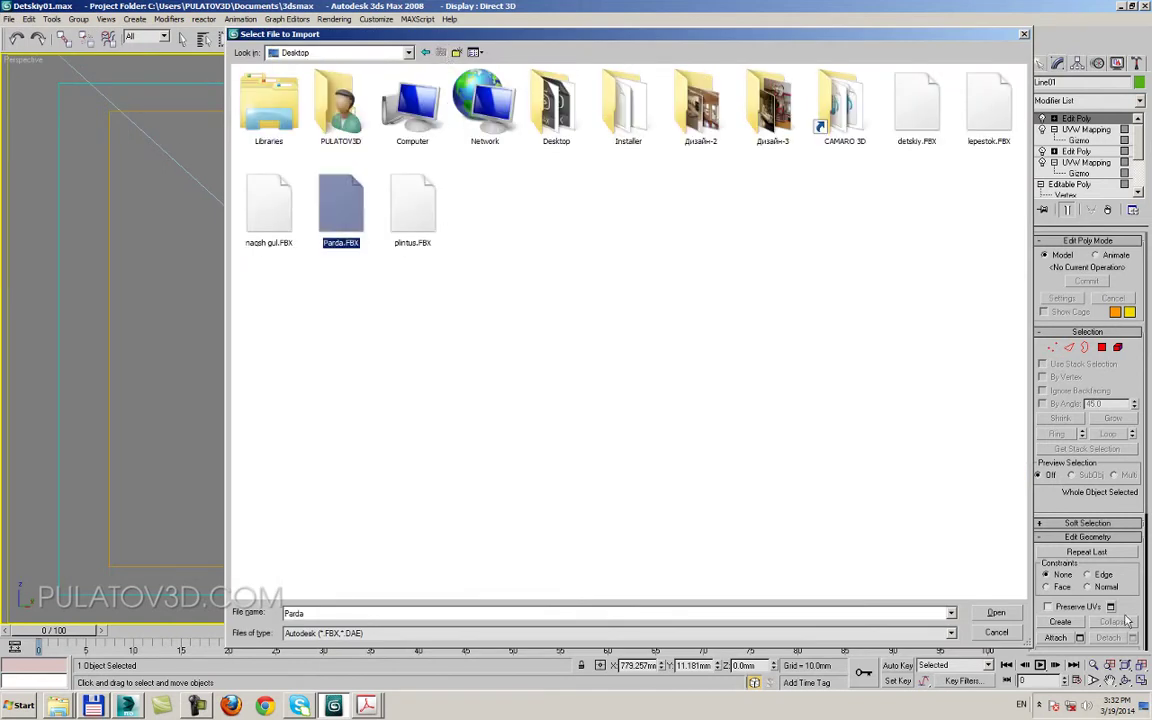
left_click(1014, 613)
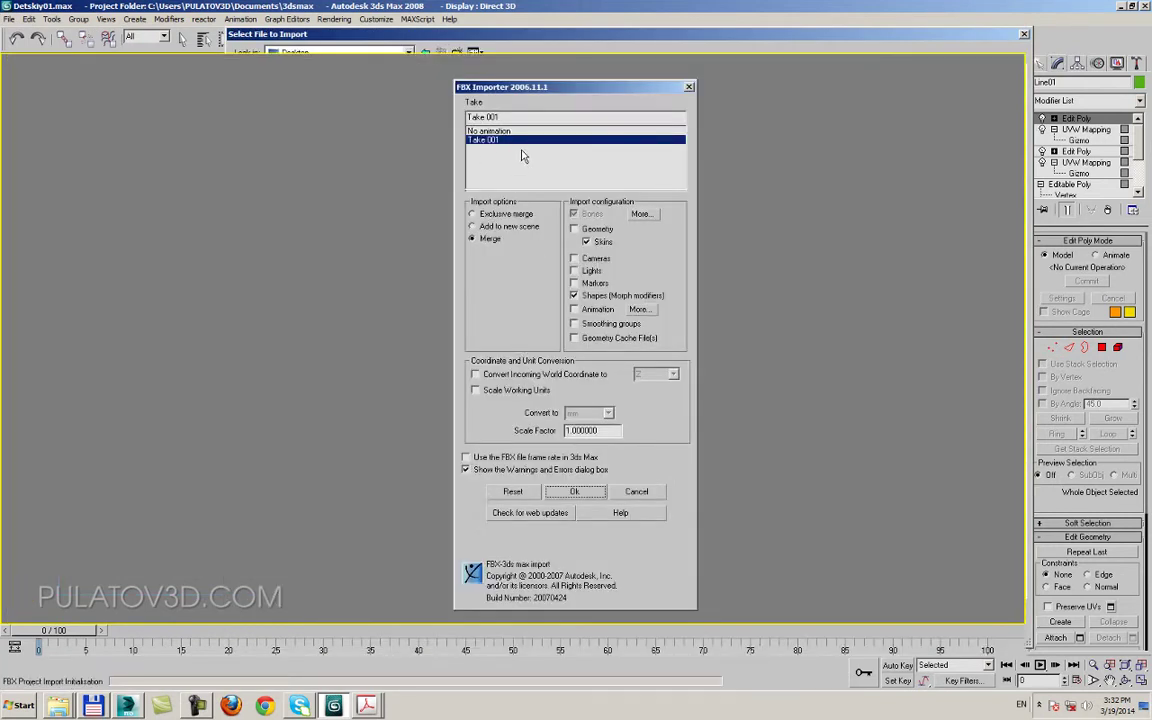
left_click(578, 491)
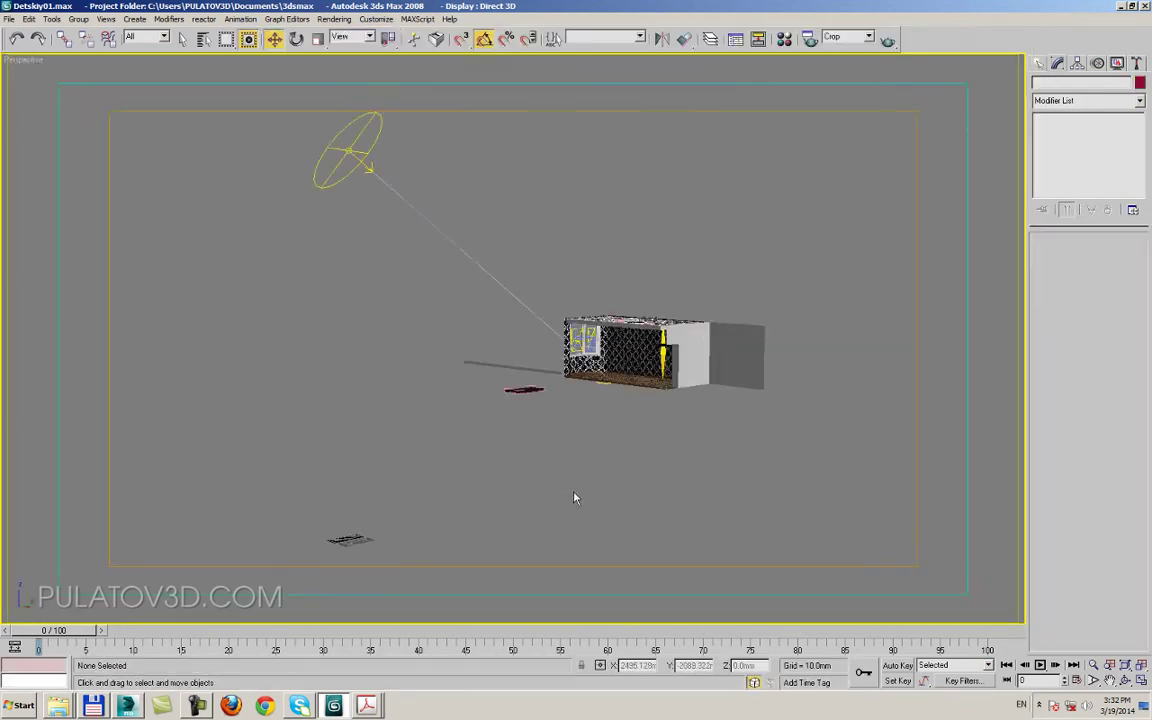
- Inspect the room, then select and frame the bent plane Plane26
middle_click_drag(558, 420, 423, 402, "alt")
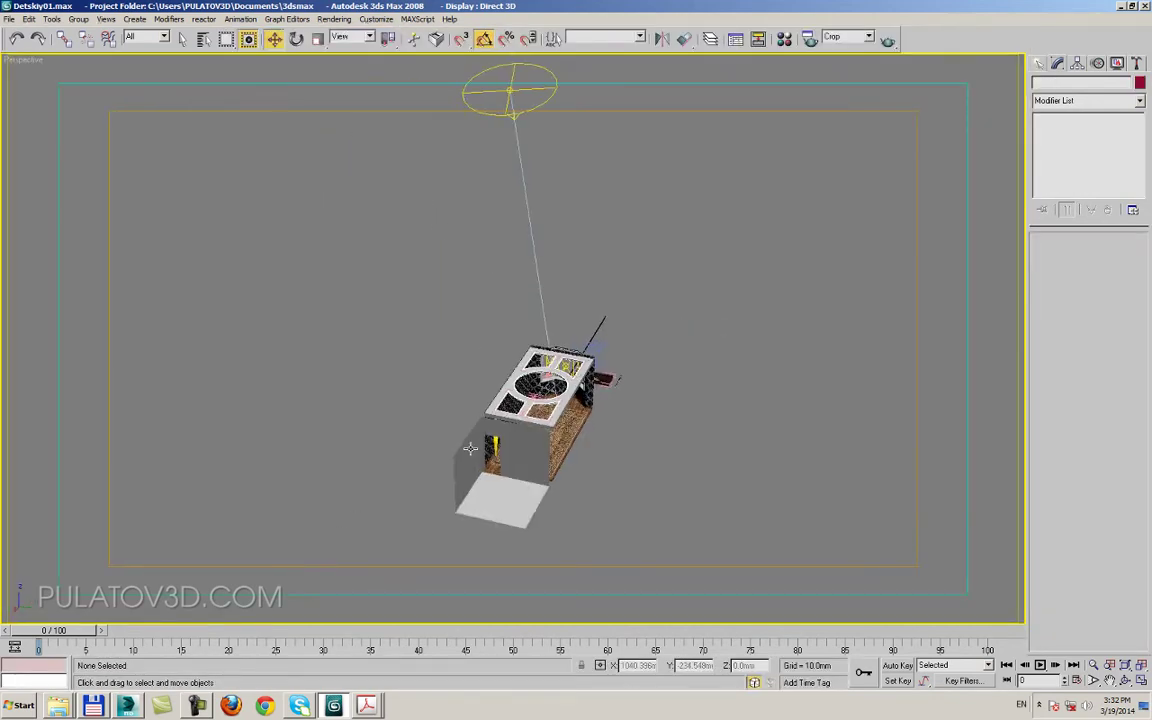
key("ctrl+a")
left_click(660, 415)
mouse_move(660, 415)
middle_mouse_down("alt")
mouse_move(555, 358)
mouse_move(651, 407)
mouse_move(661, 463)
mouse_move(715, 458)
mouse_move(705, 437)
middle_mouse_up("alt")
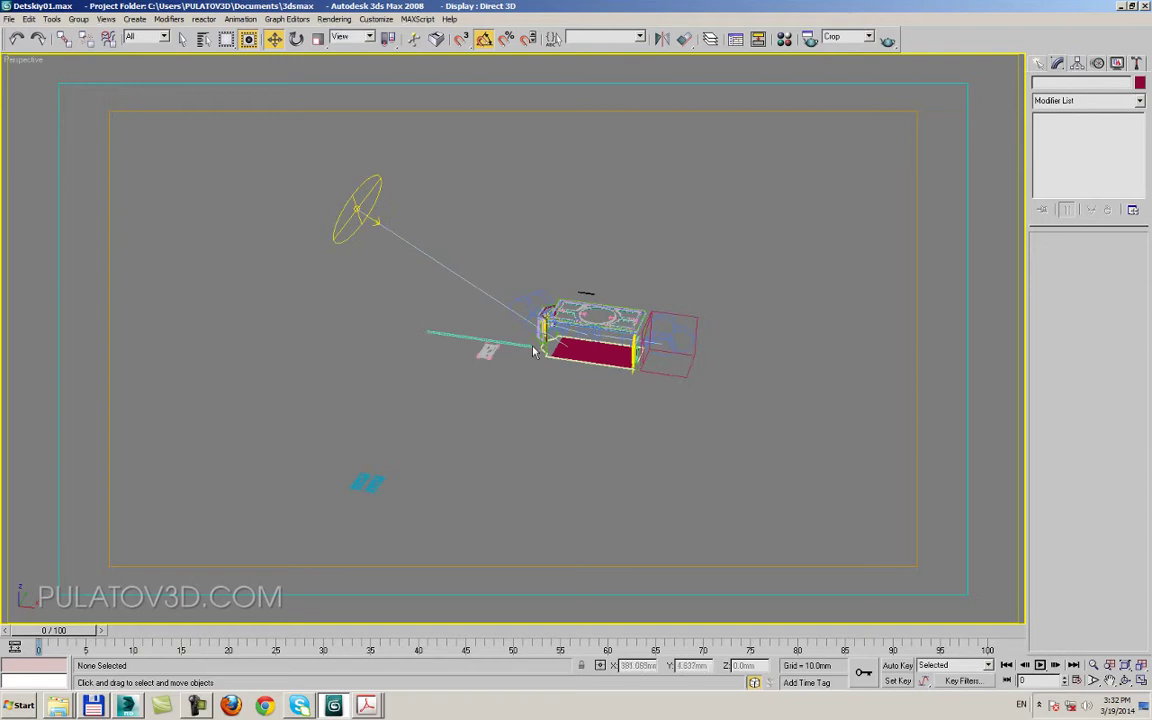
left_click(478, 313)
key("z")
mouse_move(545, 355)
middle_mouse_down("alt")
mouse_move(717, 478)
mouse_move(527, 470)
mouse_move(480, 580)
mouse_move(496, 527)
middle_mouse_up("alt")
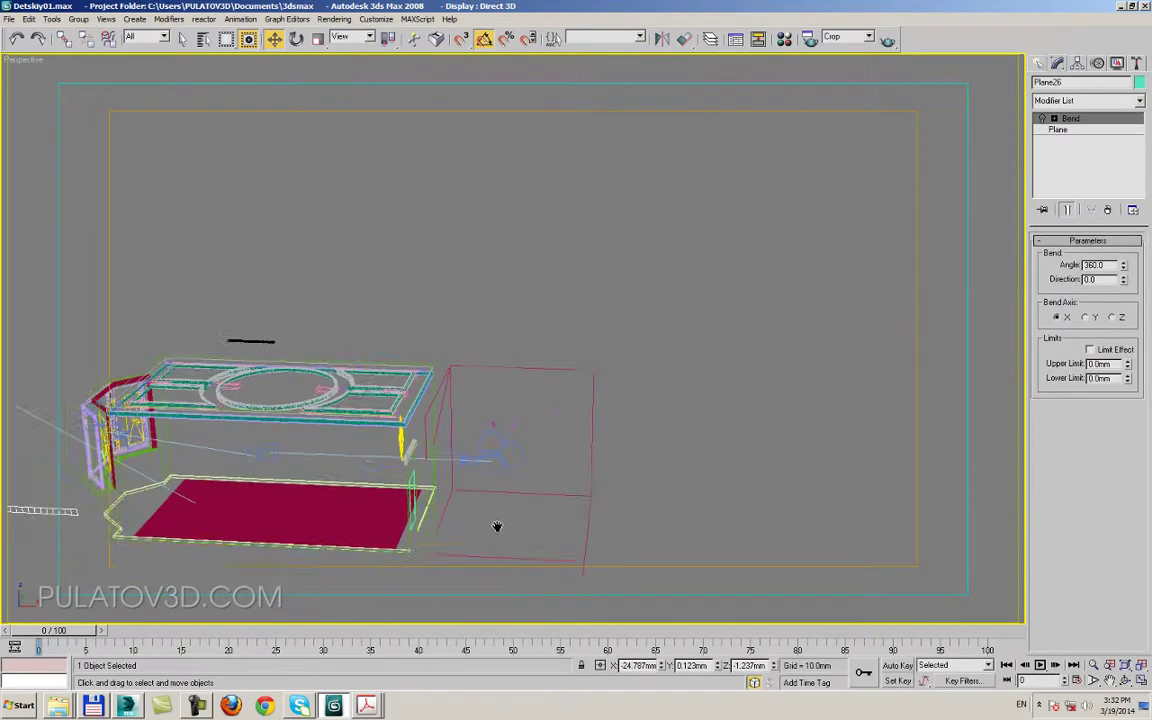
scroll(512, 483, "down", 3)
scroll(512, 482, "up", 5)
mouse_move(512, 481)
middle_mouse_down("alt")
mouse_move(519, 401)
mouse_move(599, 381)
mouse_move(573, 350)
mouse_move(520, 431)
middle_mouse_up("alt")
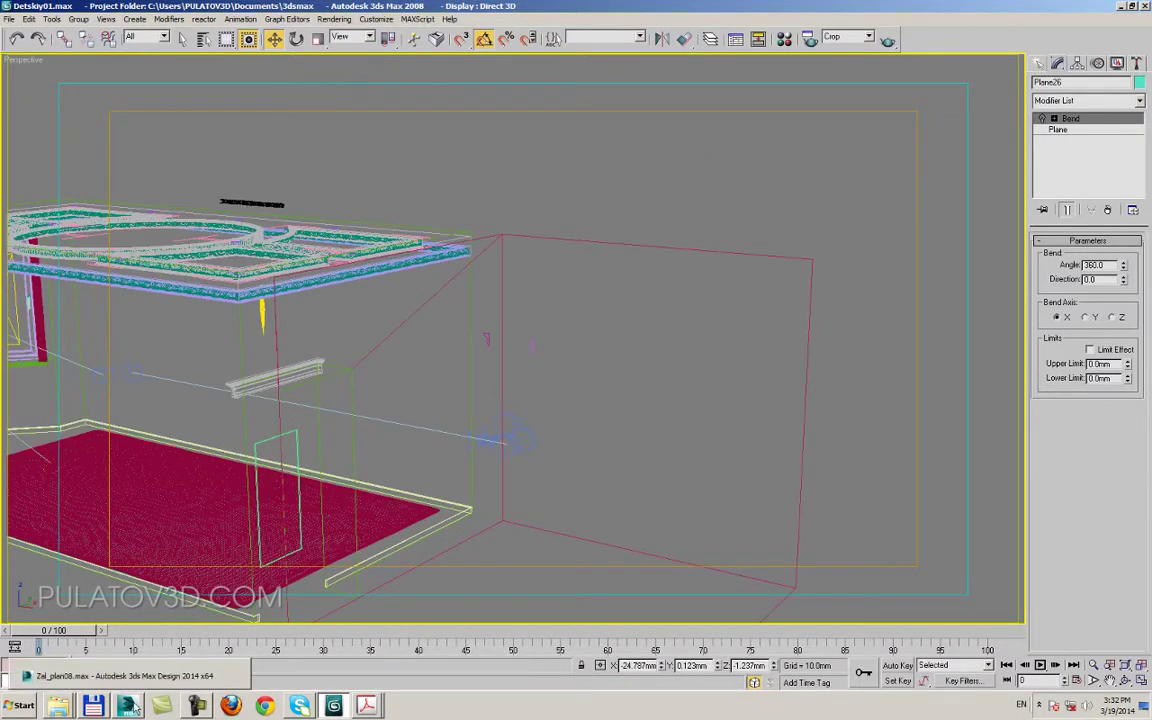
- Import the Parda.FBX curtain file again
left_click(7, 19)
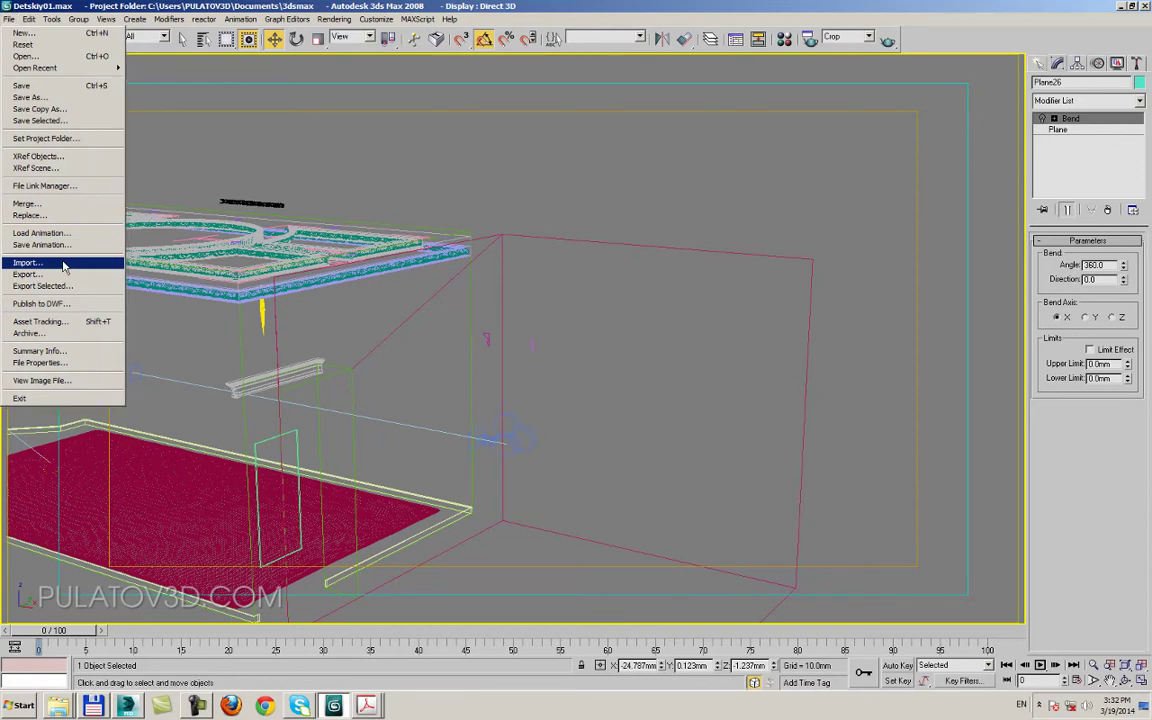
left_click(30, 262)
double_click(366, 207)
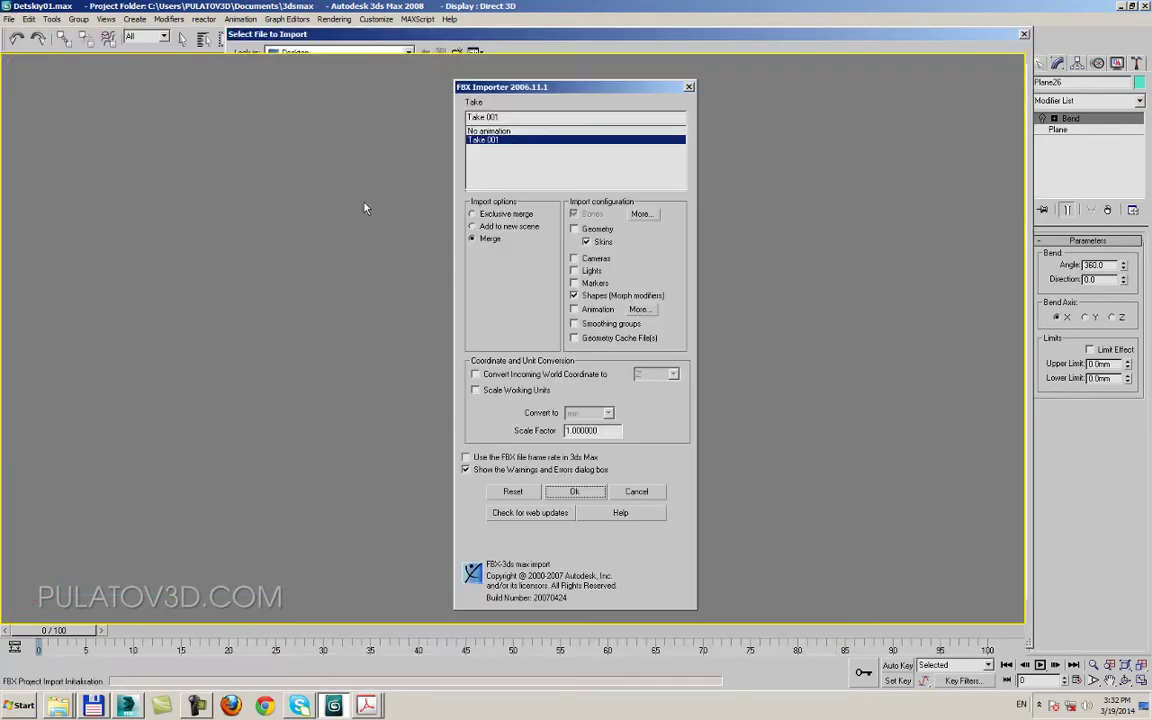
- Keep Take 001, set import to Exclusive merge, and confirm the FBX import
left_click(509, 131)
left_click(509, 139)
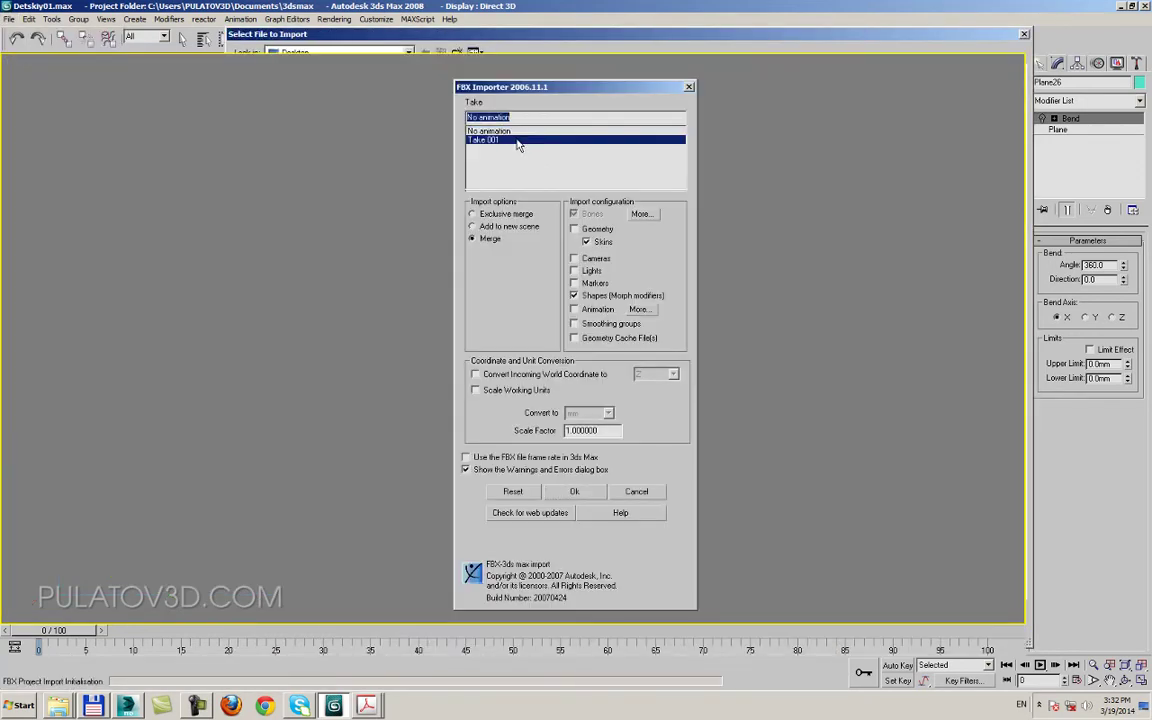
left_click(513, 216)
left_click(568, 495)
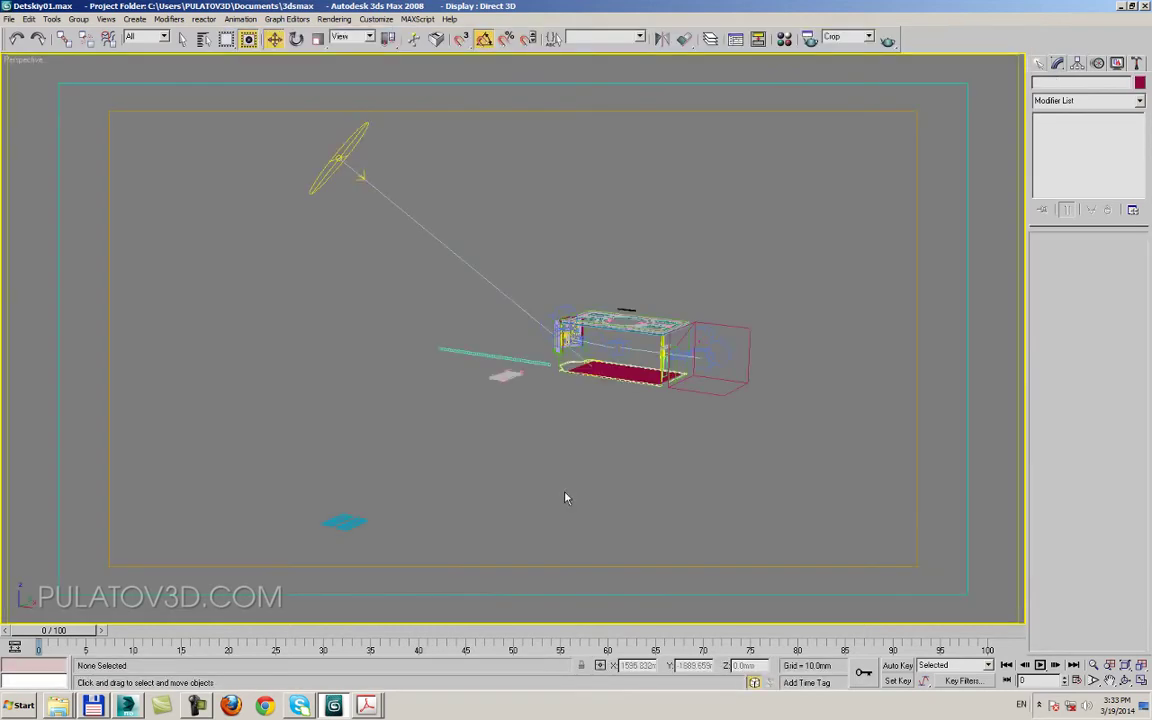
- Select the Group21 planes from the Geometry-filtered list of scene objects
middle_click_drag(570, 477, 530, 428, "alt")
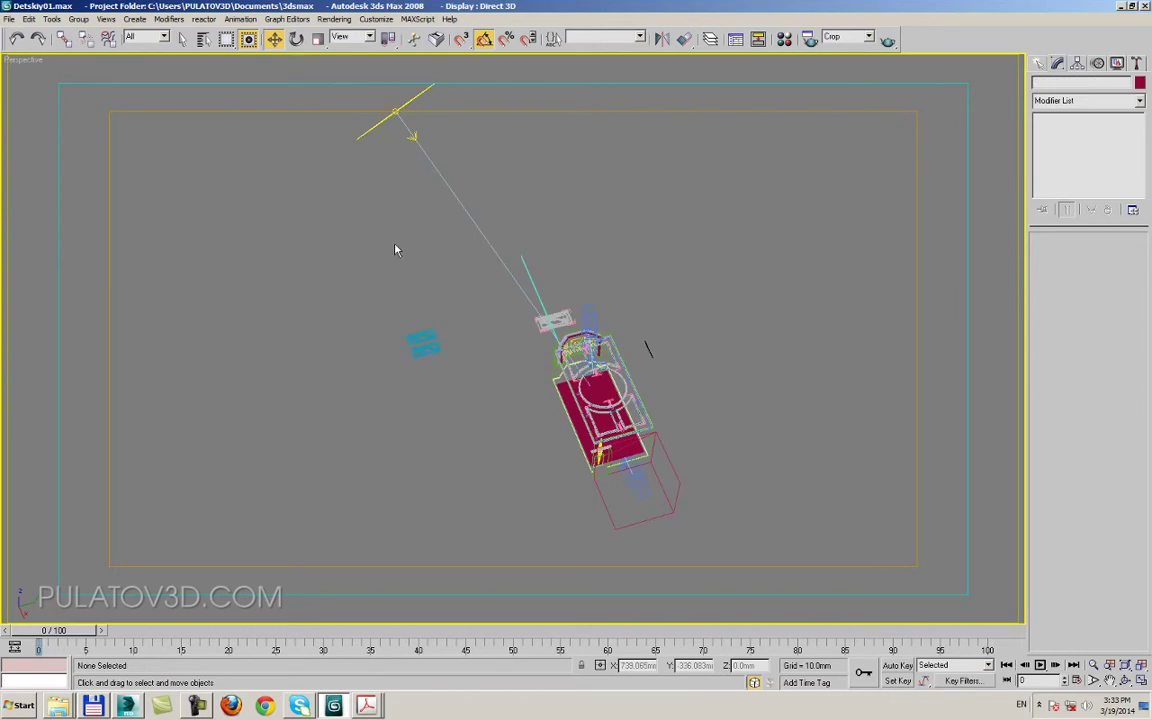
key("h")
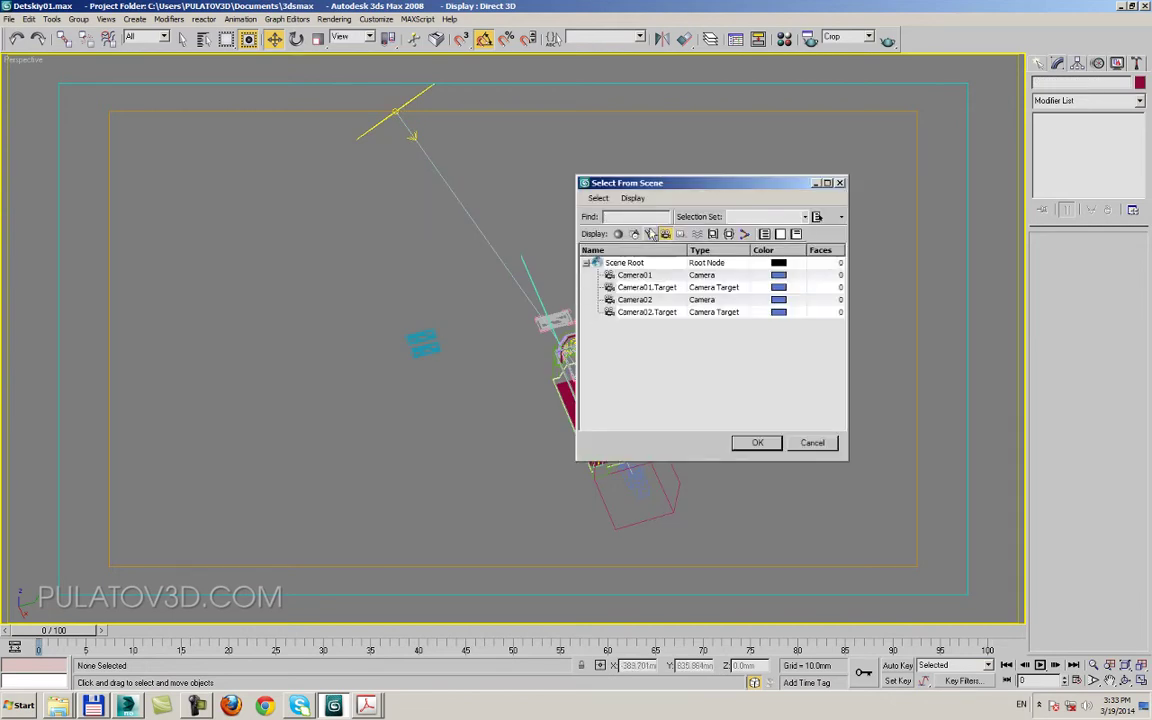
left_click(645, 234)
left_click(617, 233)
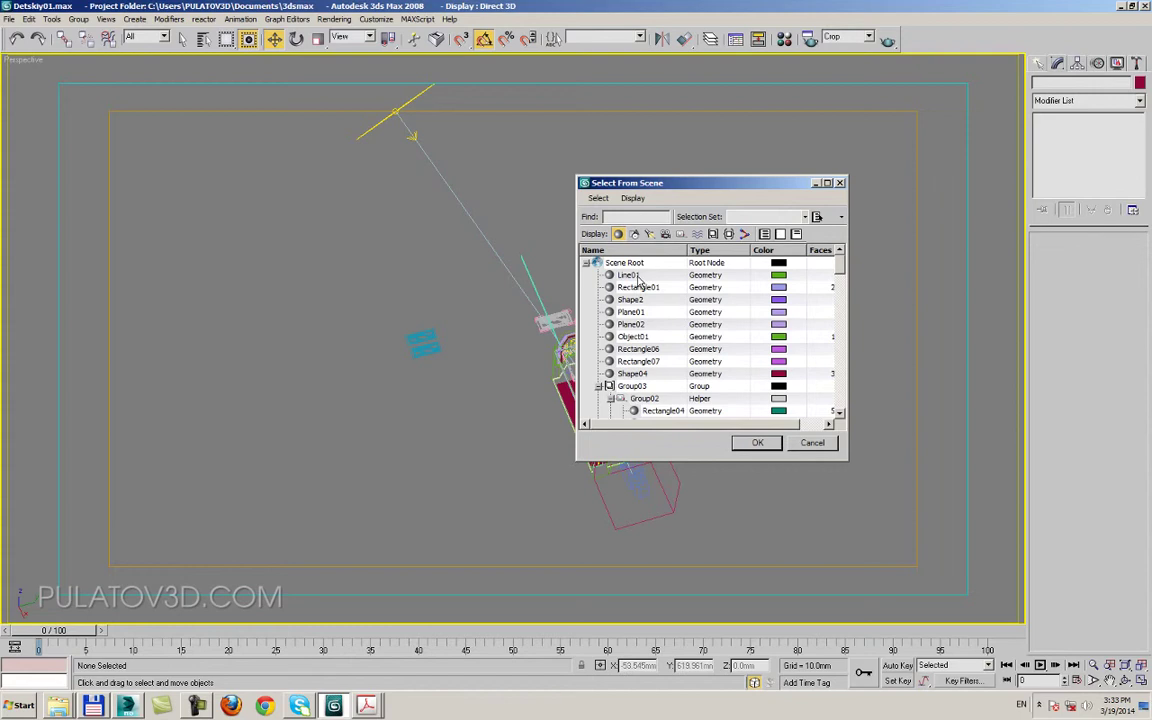
mouse_move(577, 256)
left_mouse_down()
mouse_move(655, 347)
mouse_move(655, 365)
left_mouse_up()
left_click_drag(842, 266, 848, 357)
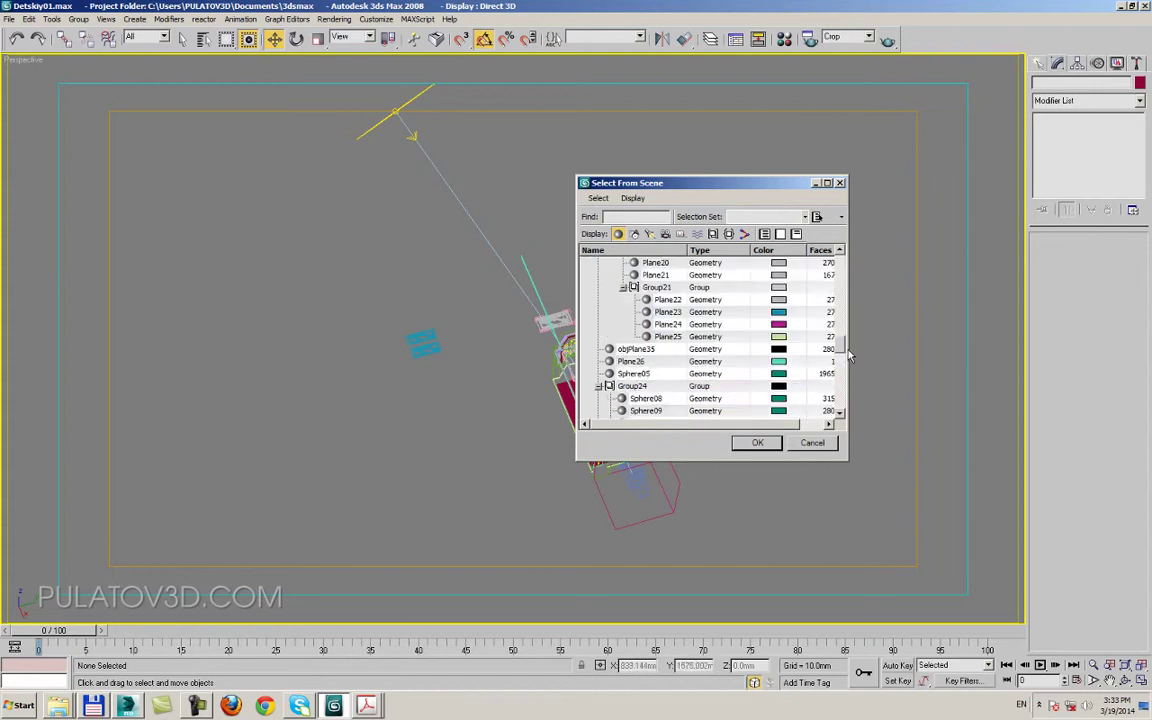
left_click(663, 324, "shift")
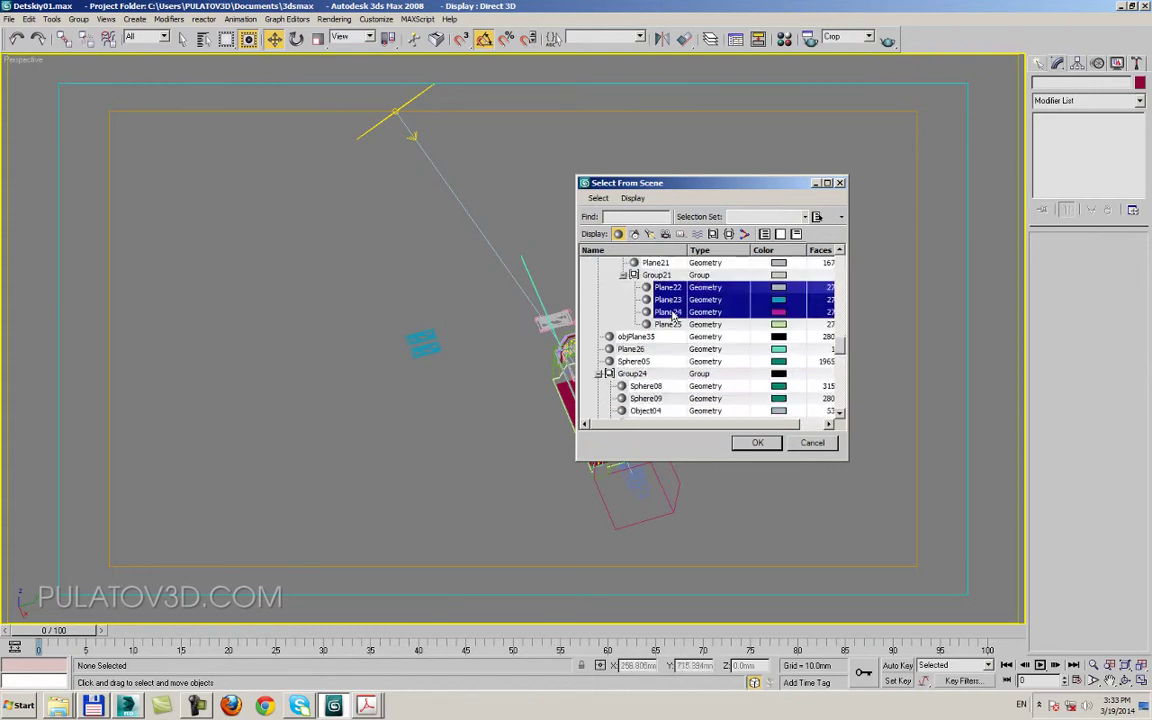
left_click(745, 443)
- Zoom to the selected group and pick the Shape15 panel object
key("z")
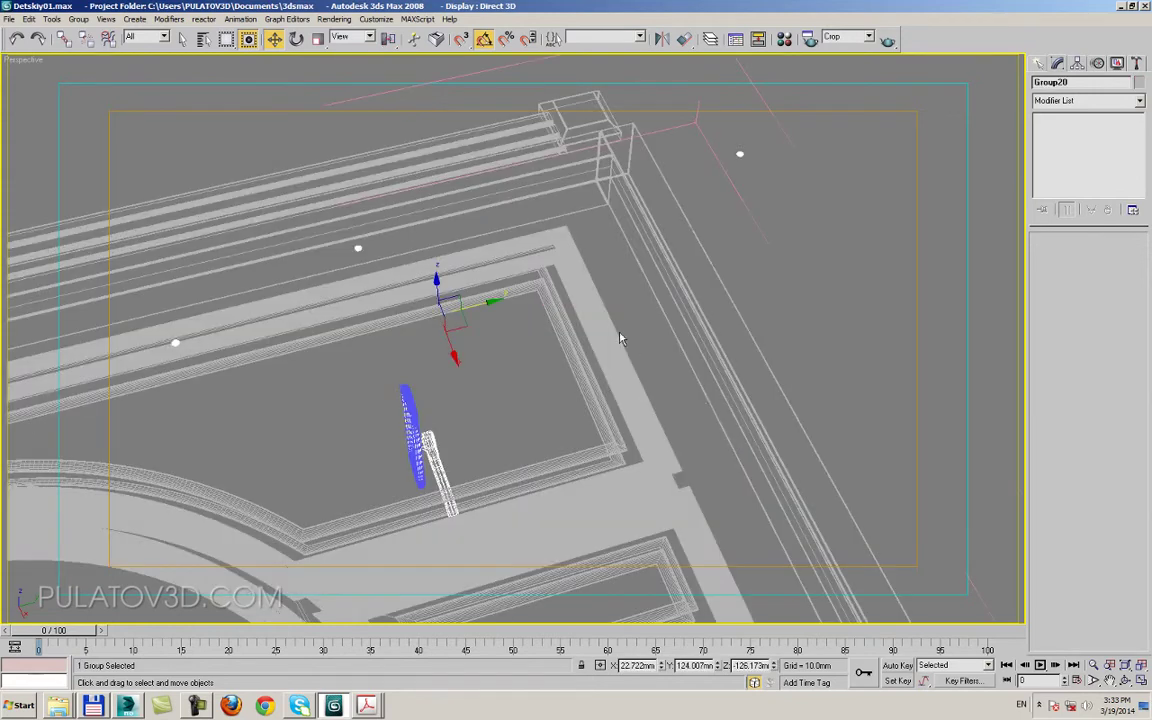
mouse_move(737, 448)
middle_mouse_down("alt")
mouse_move(669, 267)
mouse_move(639, 360)
middle_mouse_up("alt")
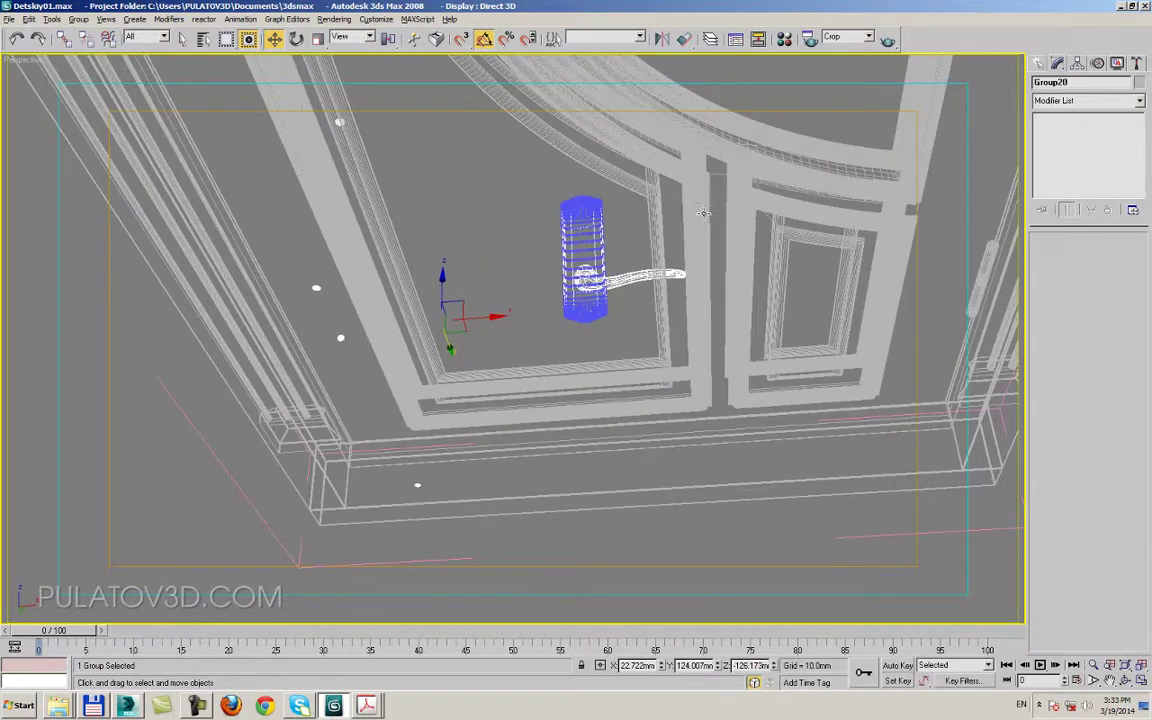
scroll(639, 360, "up", 3)
scroll(630, 355, "up", 3)
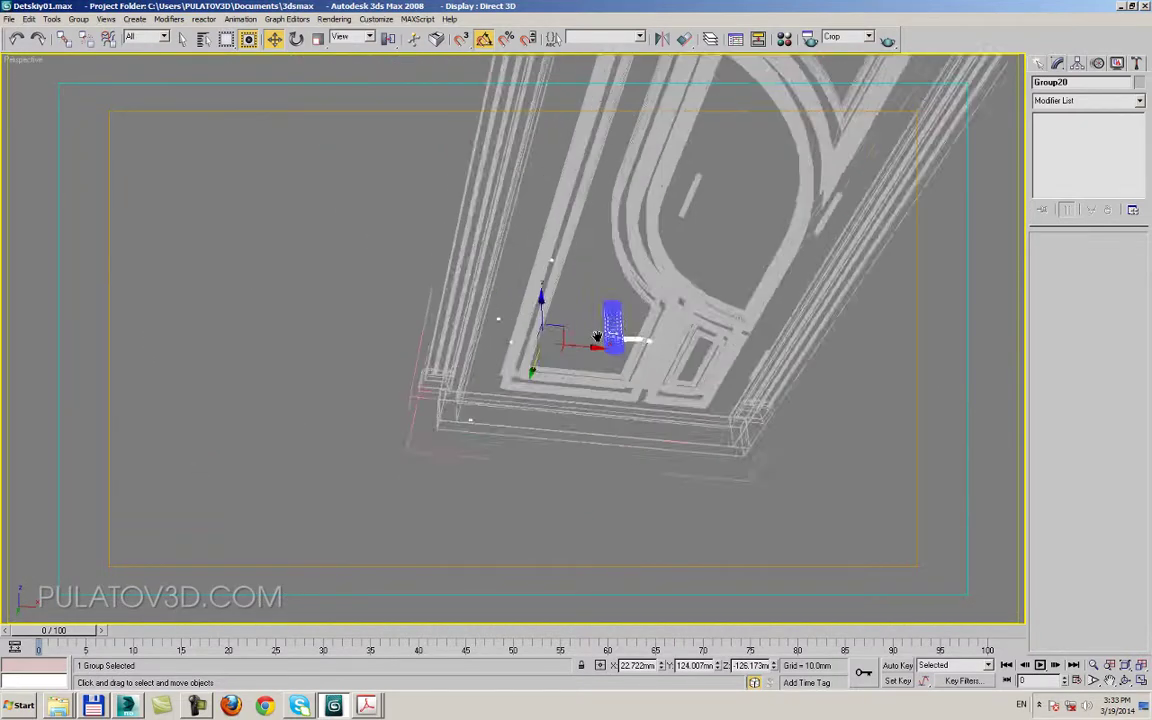
scroll(620, 348, "up", 3)
scroll(603, 337, "up", 3)
scroll(546, 391, "down", 3)
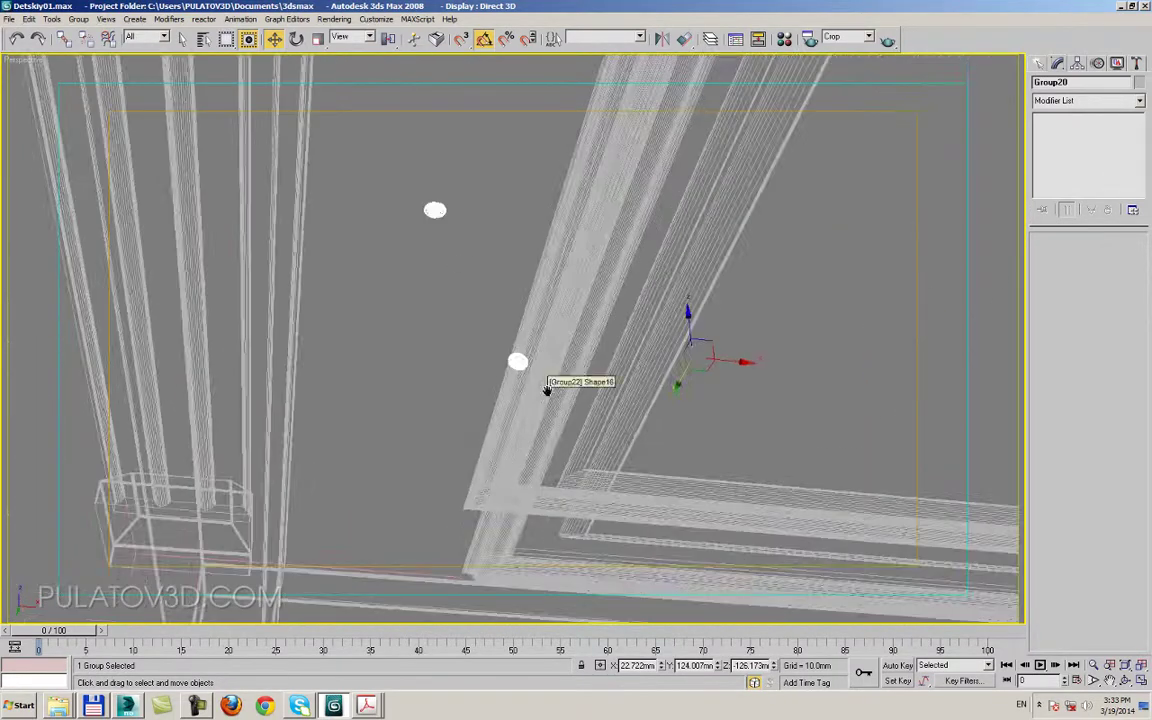
scroll(545, 391, "up", 5)
scroll(545, 378, "down", 2)
scroll(543, 370, "down", 2)
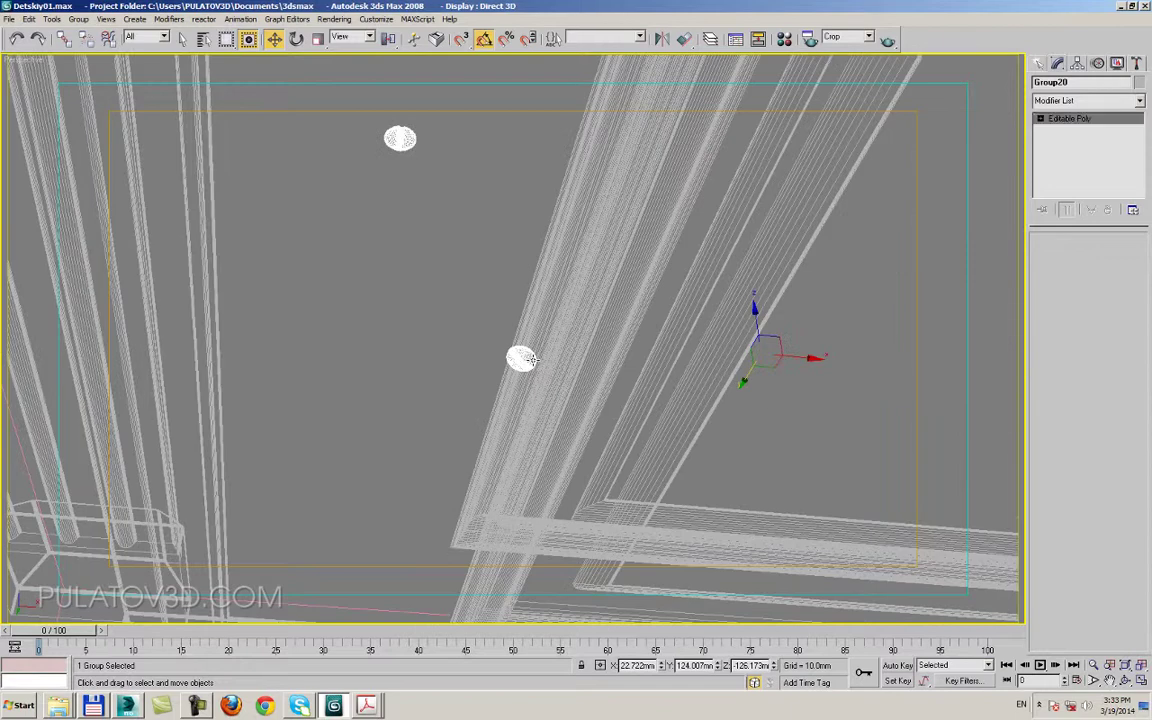
left_click(542, 366)
scroll(530, 385, "down", 2)
scroll(543, 390, "down", 3)
mouse_move(543, 390)
middle_mouse_down("alt")
mouse_move(555, 400)
mouse_move(682, 358)
middle_mouse_up("alt")
scroll(555, 400, "down", 5)
scroll(565, 412, "up", 3)
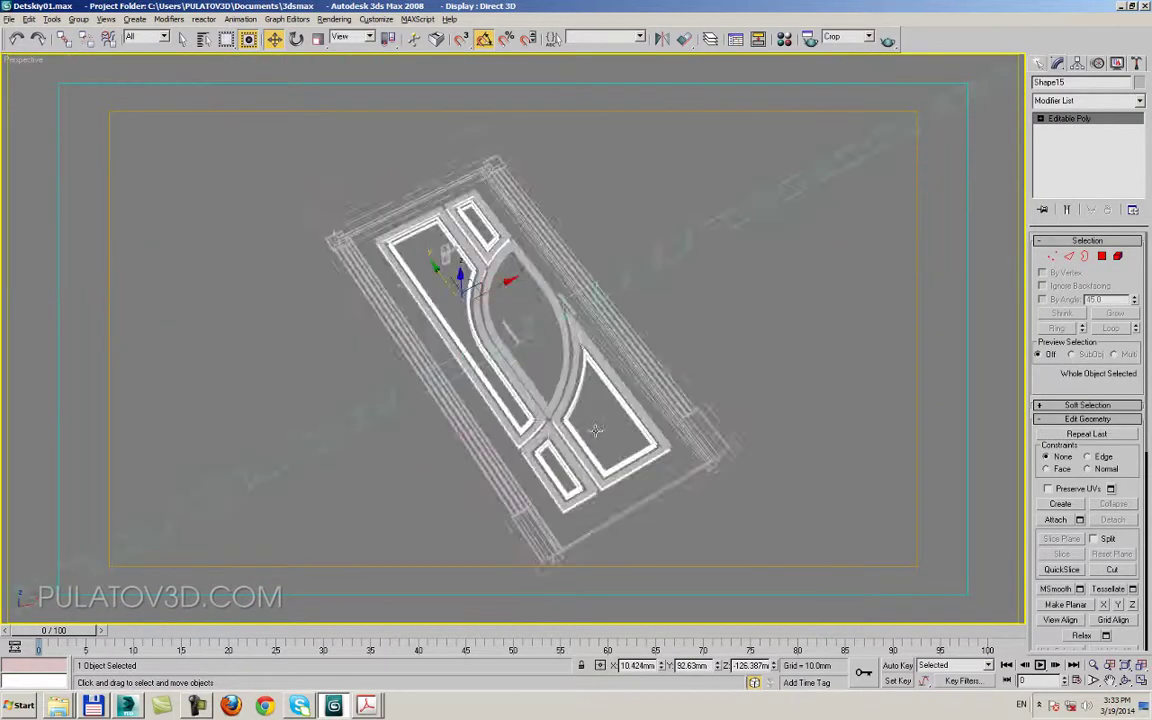
- Select all 12 imported pieces, clear the selection, then reselect them
key("ctrl+a")
scroll(308, 437, "up", 2)
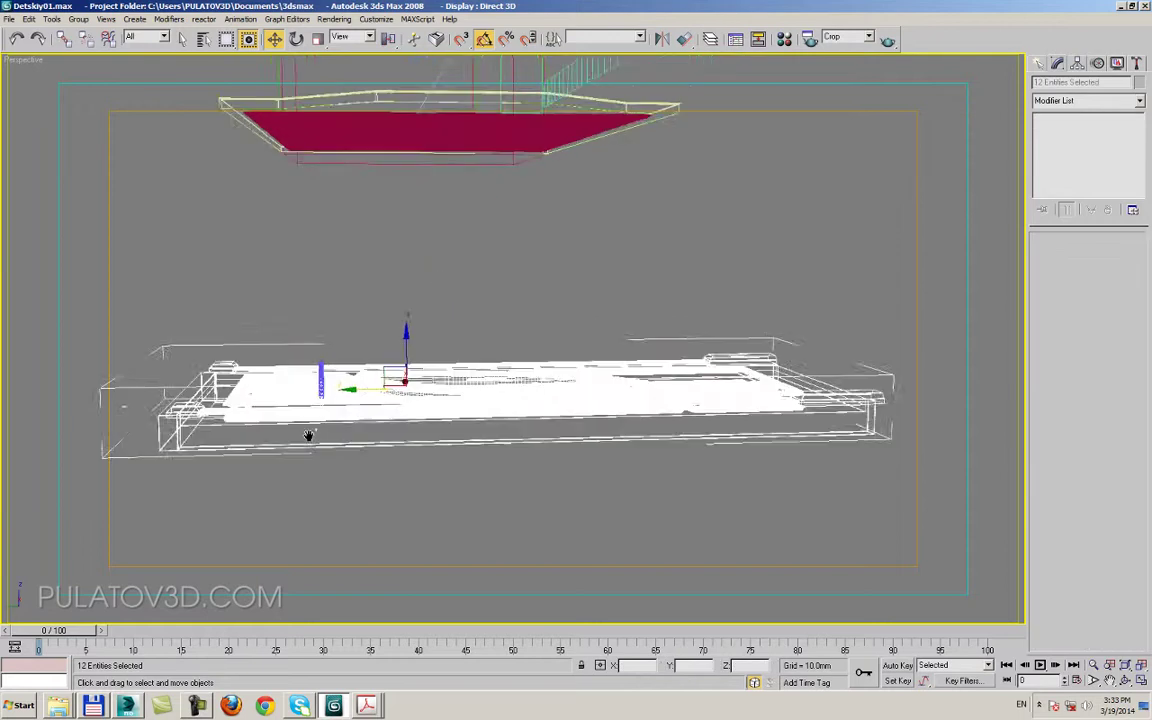
mouse_move(308, 437)
middle_mouse_down("alt")
mouse_move(360, 420)
mouse_move(398, 428)
middle_mouse_up("alt")
scroll(360, 420, "down", 3)
left_click(398, 428)
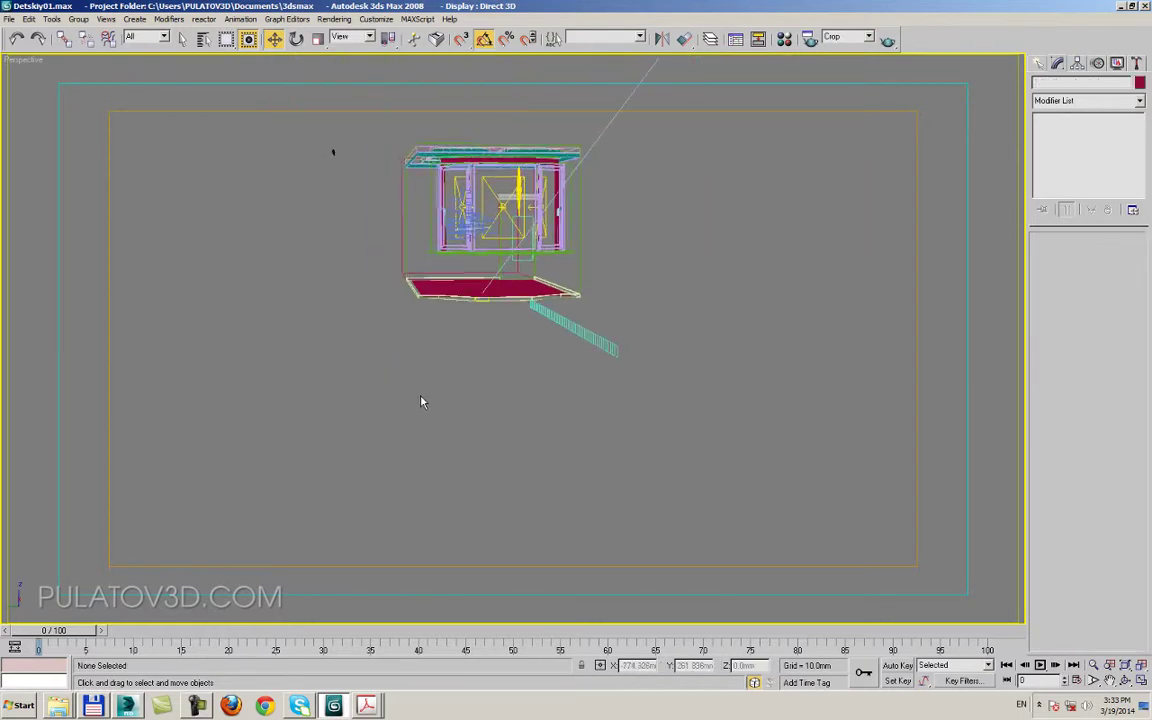
scroll(422, 330, "up", 5)
middle_click_drag(422, 330, 508, 436, "alt")
key("ctrl+a")
middle_click_drag(290, 329, 455, 391, "alt")
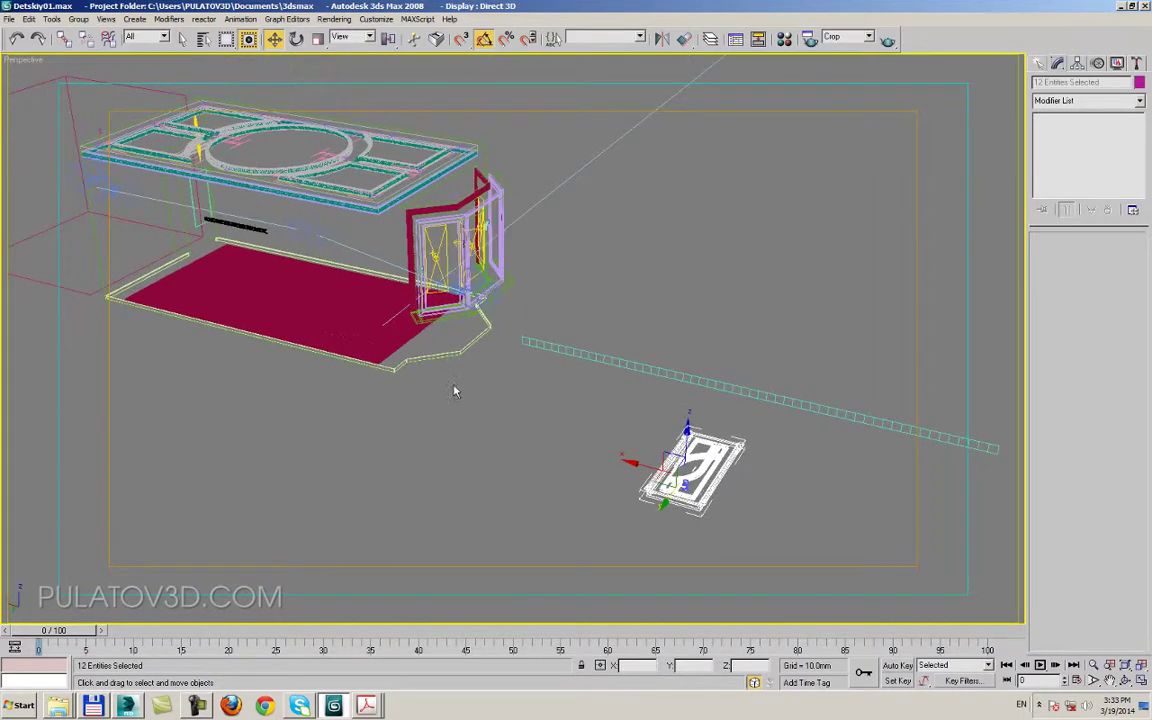
- Switch to shaded display and step through undo history until the small carpet disappears
key("F3")
mouse_move(145, 268)
middle_mouse_down("alt")
mouse_move(291, 321)
mouse_move(185, 277)
mouse_move(155, 250)
mouse_move(165, 245)
mouse_move(178, 345)
mouse_move(415, 408)
mouse_move(367, 388)
middle_mouse_up("alt")
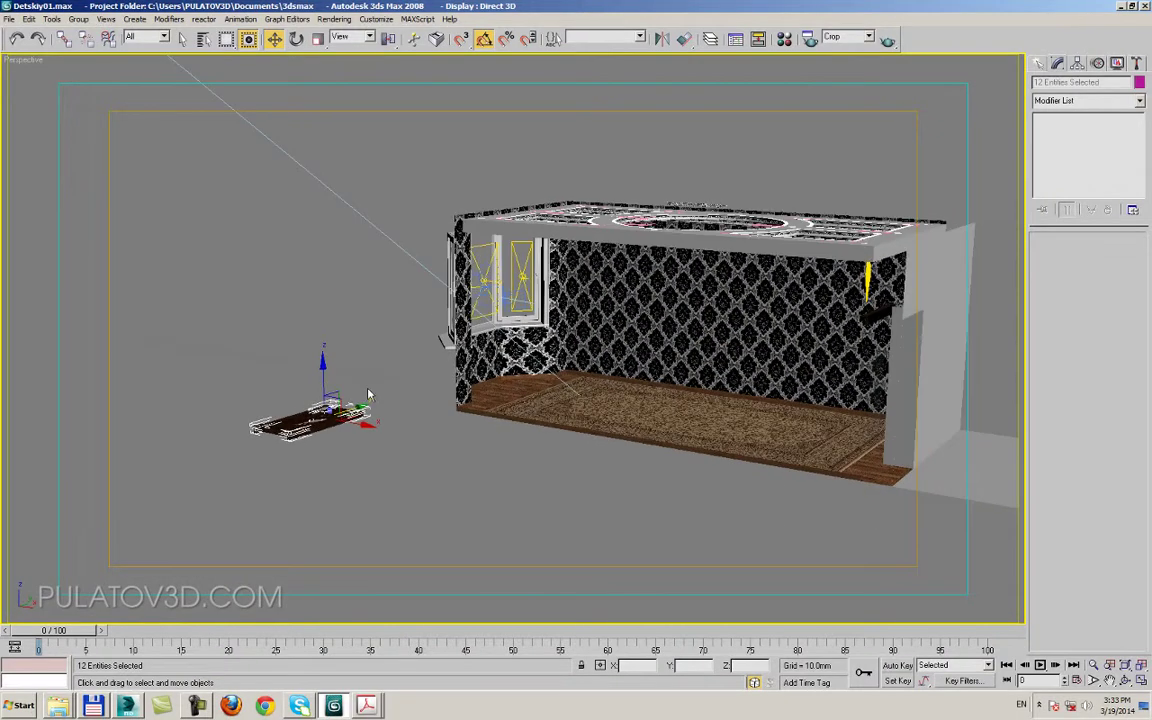
left_click(368, 395)
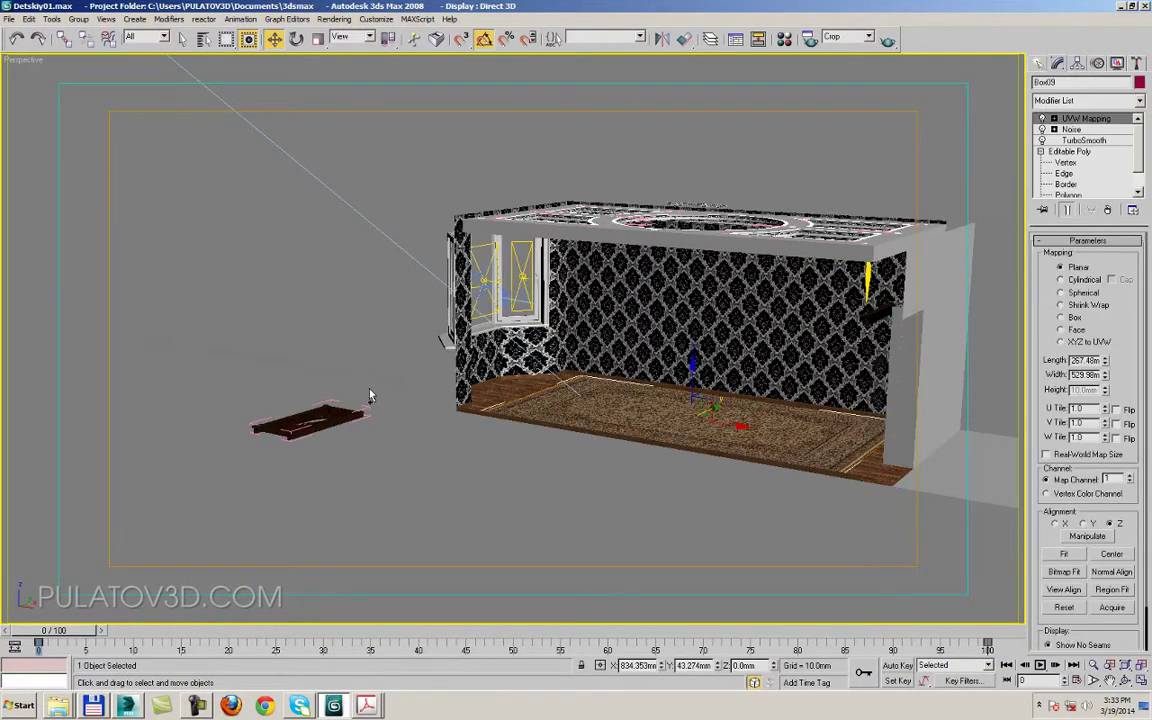
left_click(40, 38)
left_click(40, 38)
left_click(40, 38)
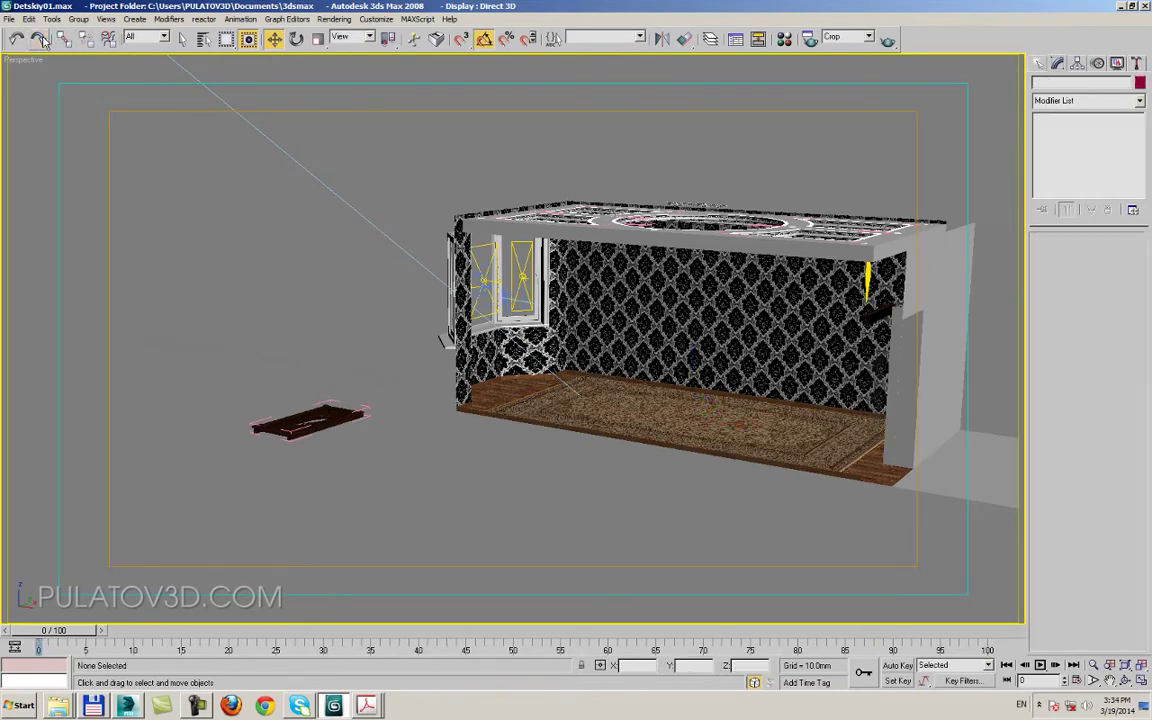
left_click(40, 38)
left_click(40, 38)
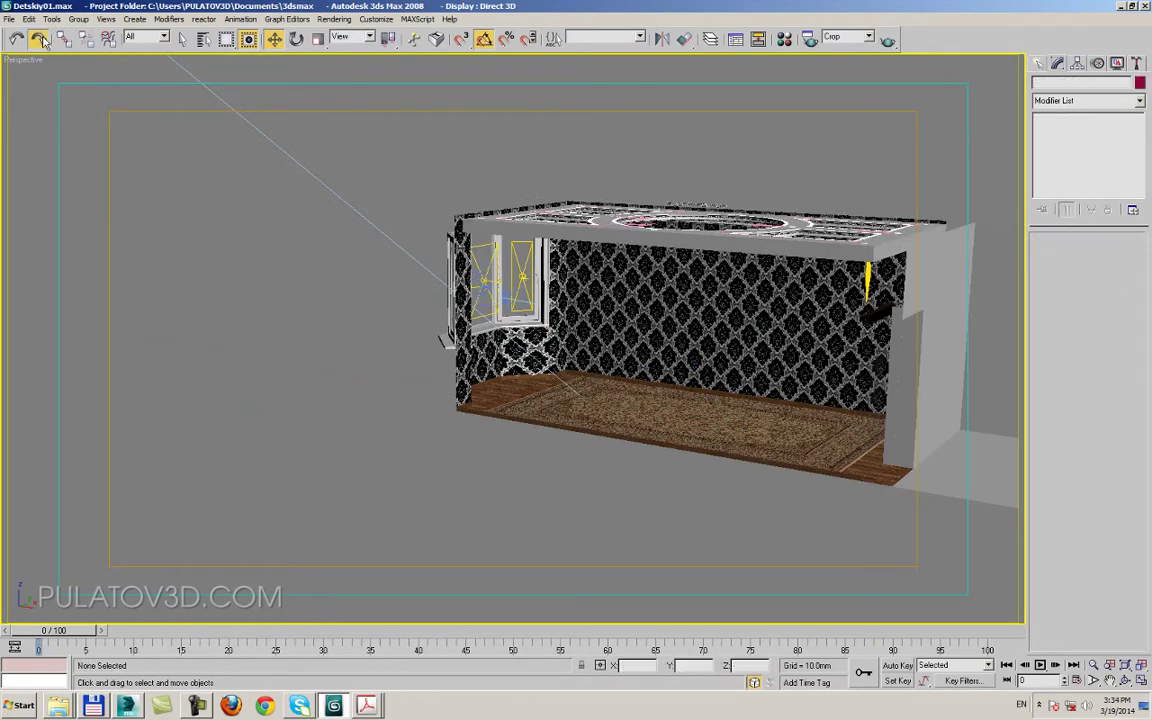
left_click(40, 38)
- Select an object in the room, extend the selection to 68 objects, then clear it
middle_click_drag(478, 161, 500, 278, "alt")
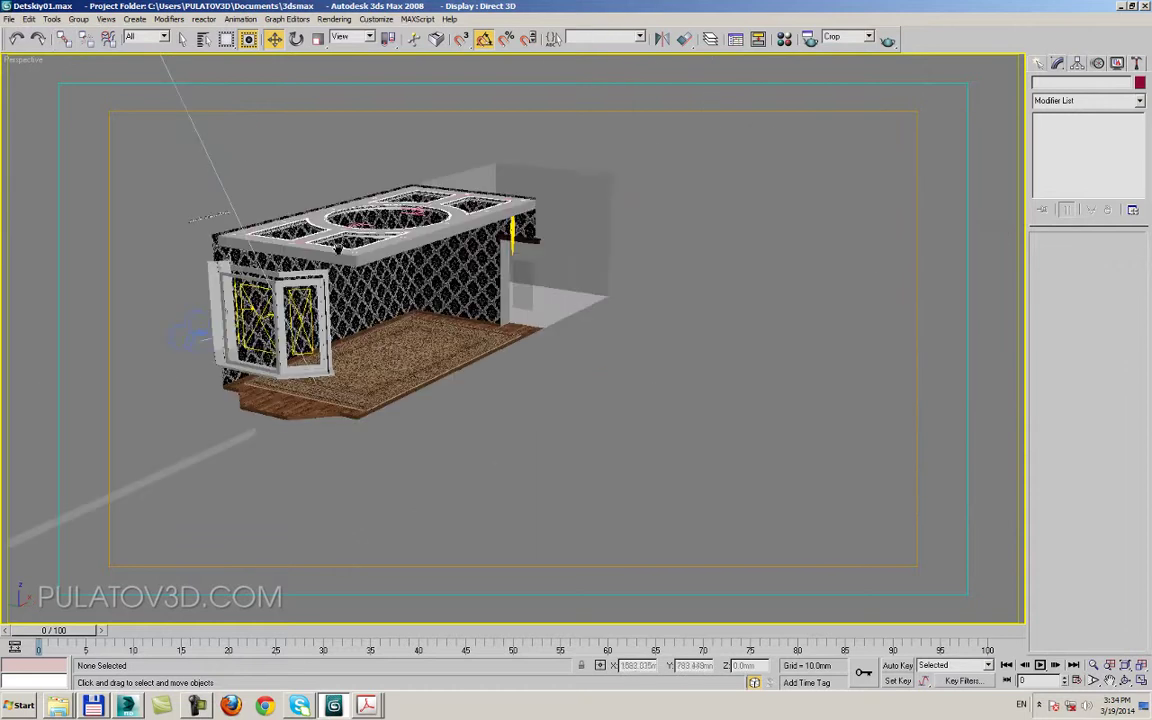
scroll(500, 278, "up", 10)
left_click(514, 265)
key("ctrl+a")
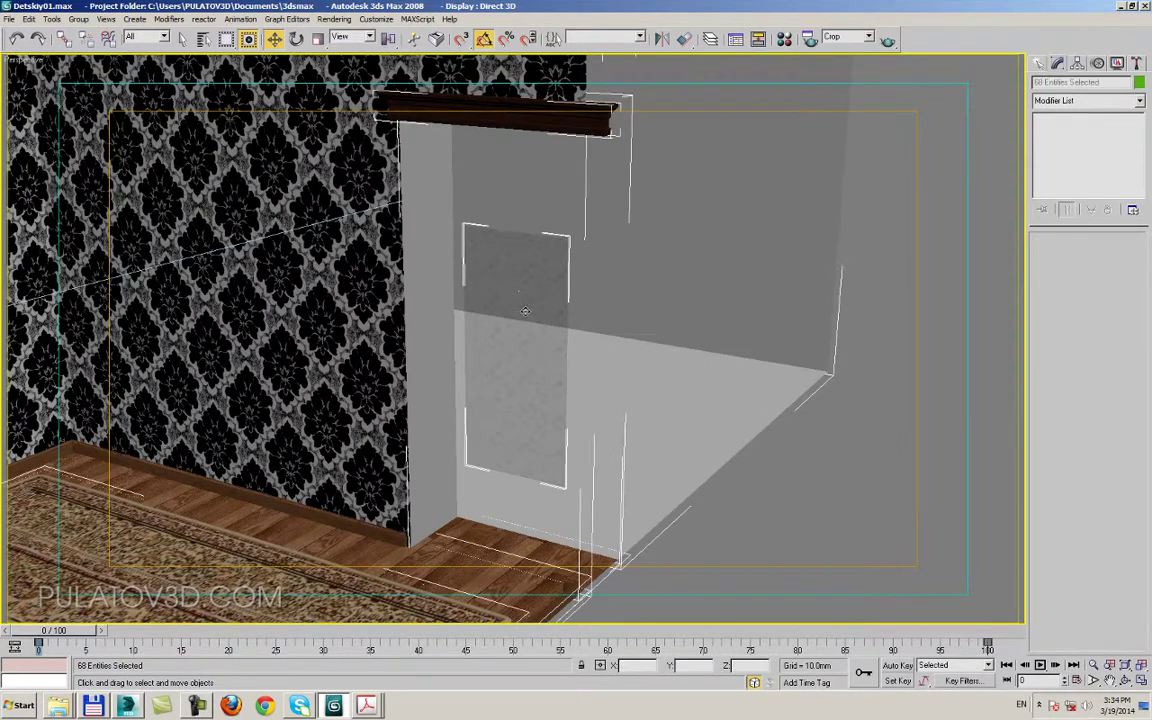
scroll(496, 342, "up", 3)
scroll(500, 350, "down", 2)
scroll(506, 360, "down", 8)
left_click(535, 449)
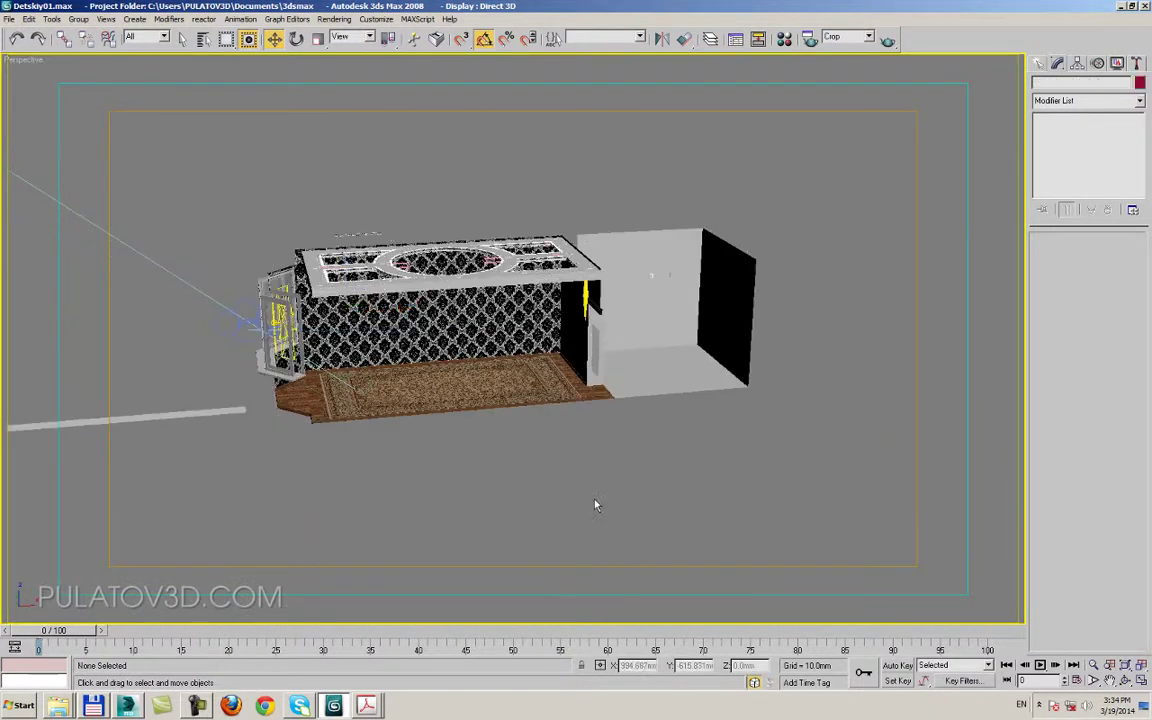
- Show the room in wireframe and select the carpet Box09
middle_click_drag(561, 438, 496, 455, "alt")
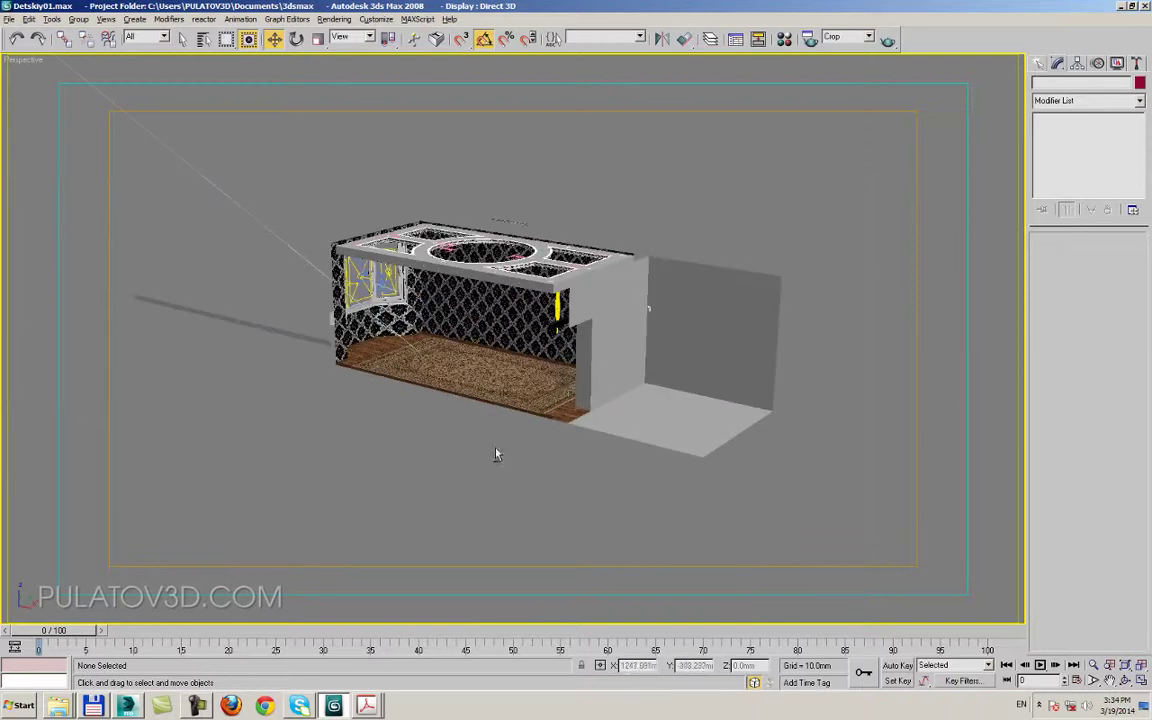
scroll(480, 440, "up", 4)
key("F3")
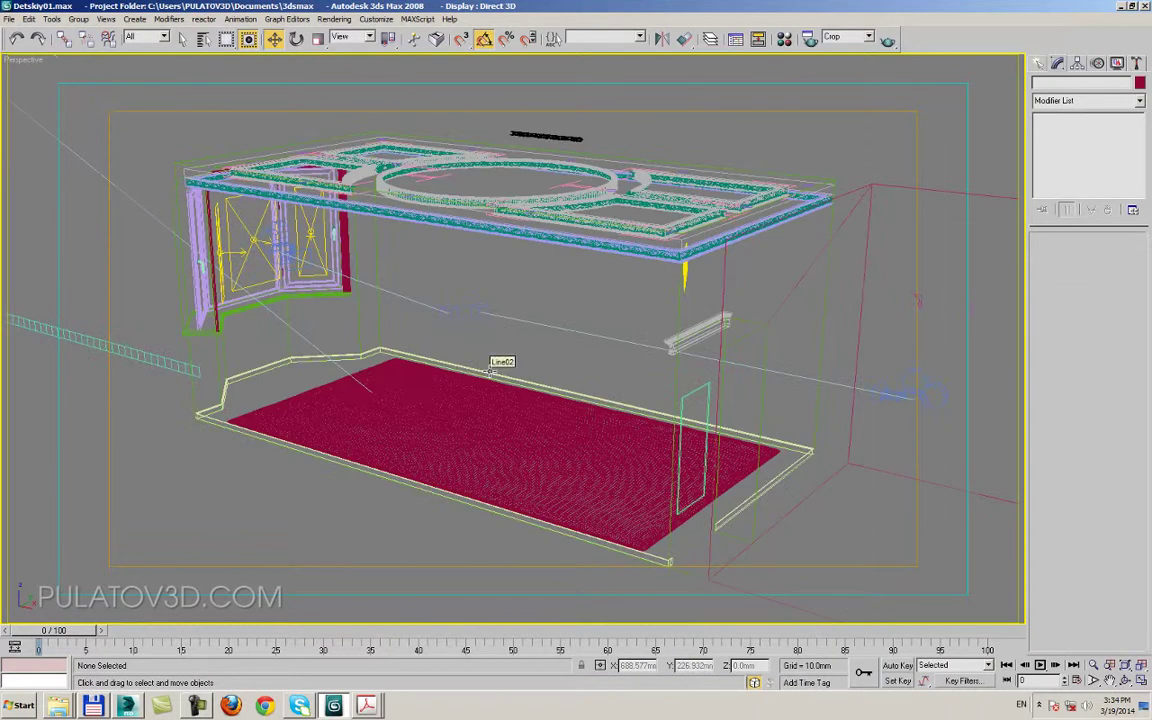
left_click(466, 389)
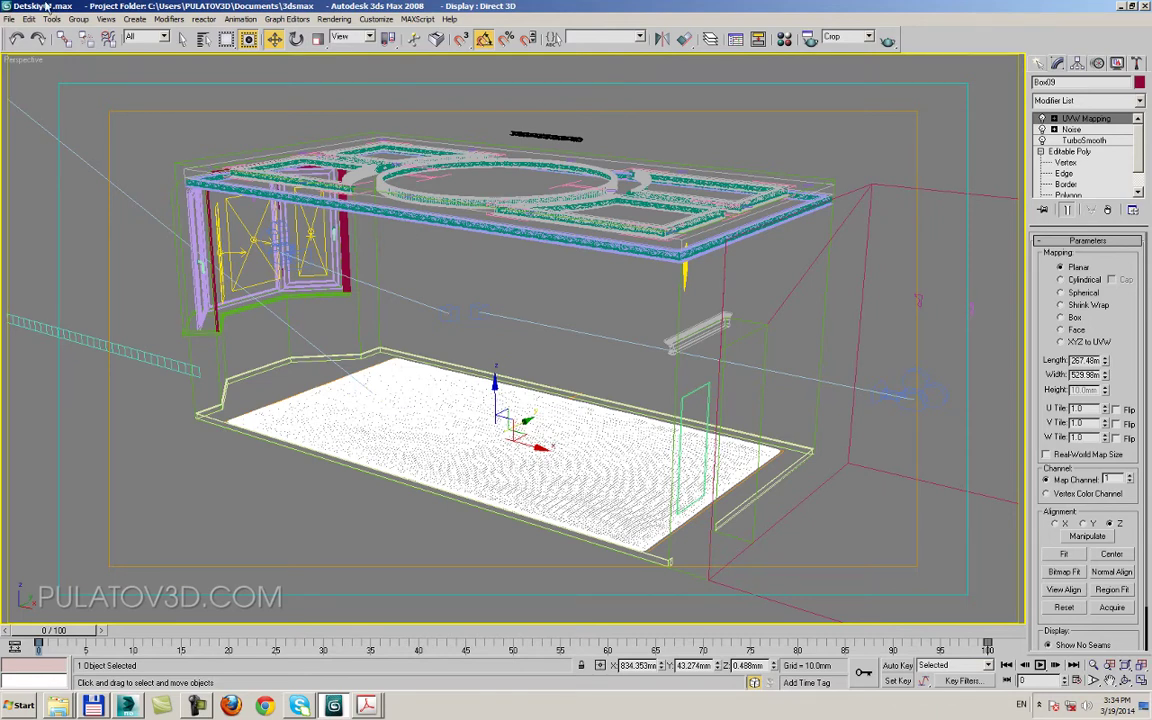
- Start saving the selected carpet with Save Selected, then cancel it
left_click(9, 19)
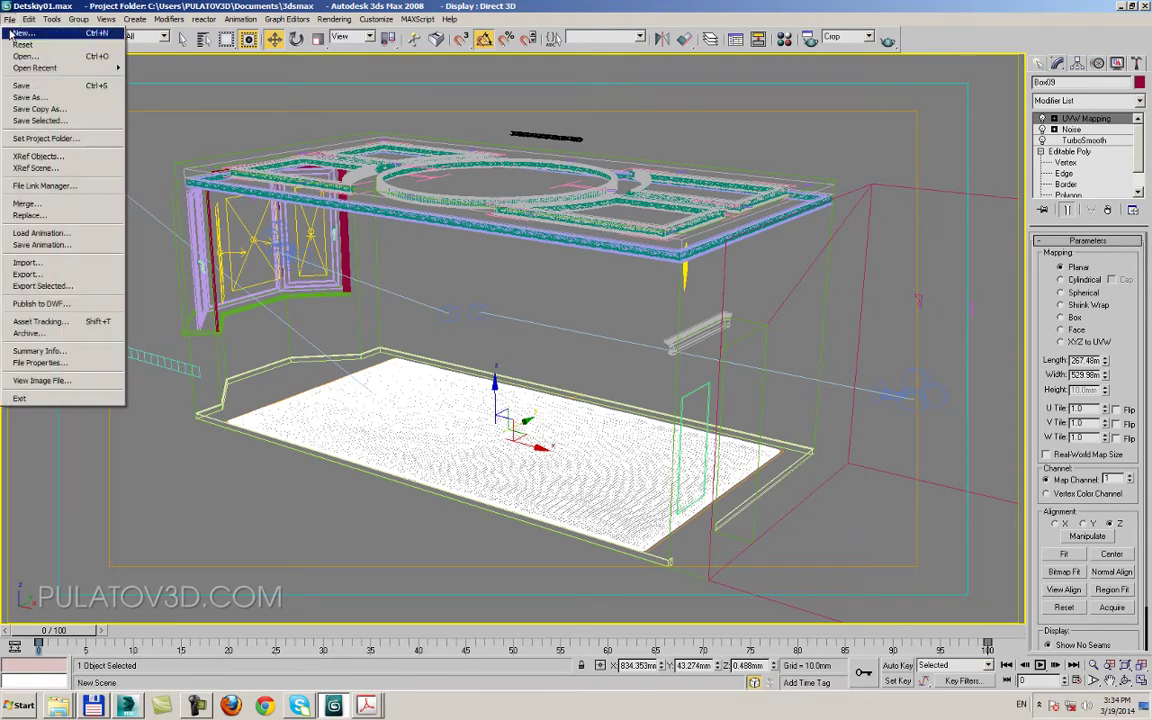
left_click(58, 121)
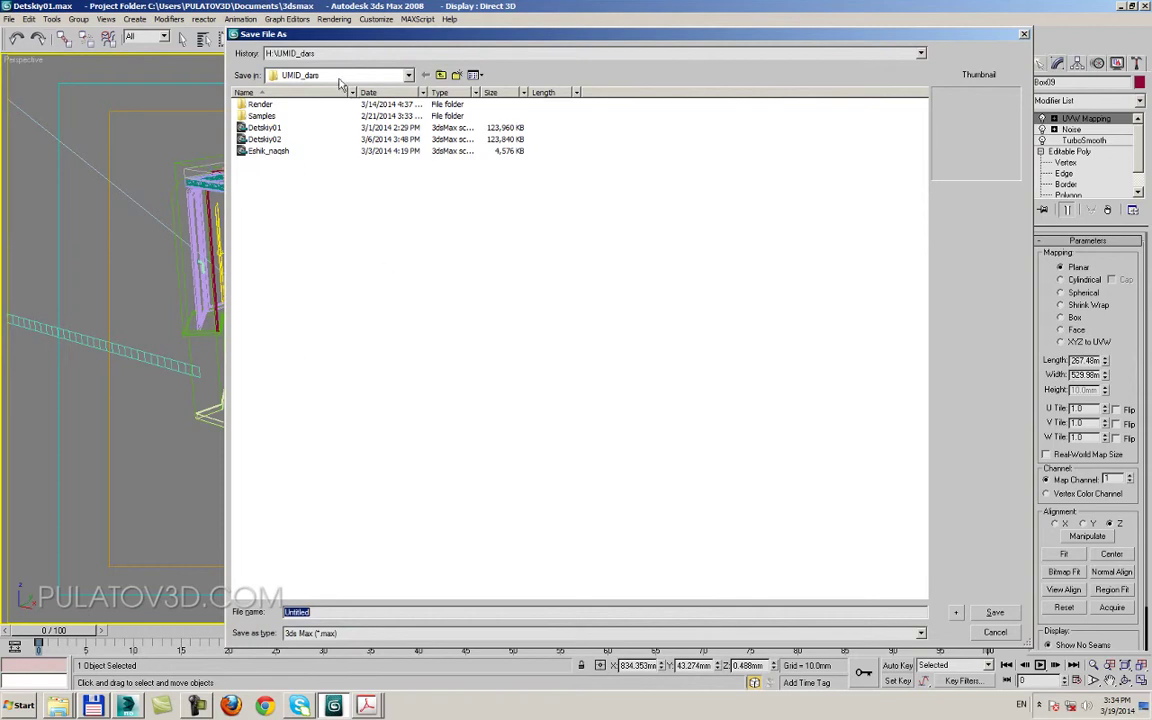
type("d")
key("BackSpace")
key("Return")
- Open Detskiy01.max without saving the current scene changes
left_click(9, 20)
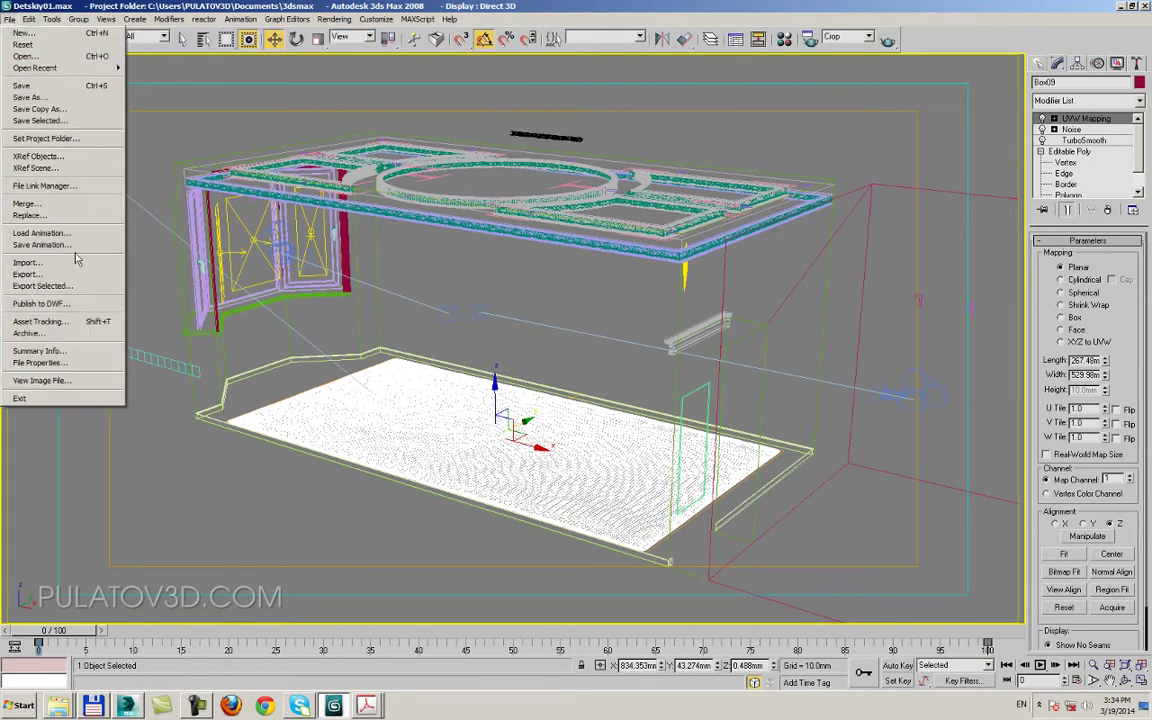
left_click(22, 44)
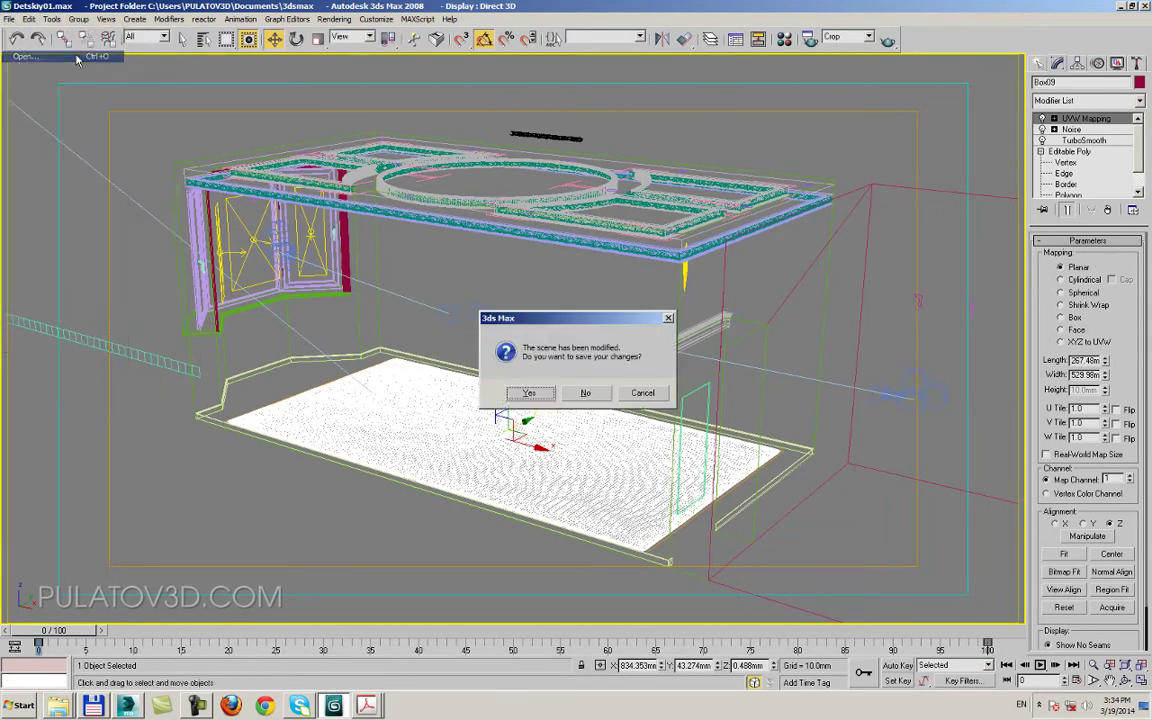
left_click(599, 394)
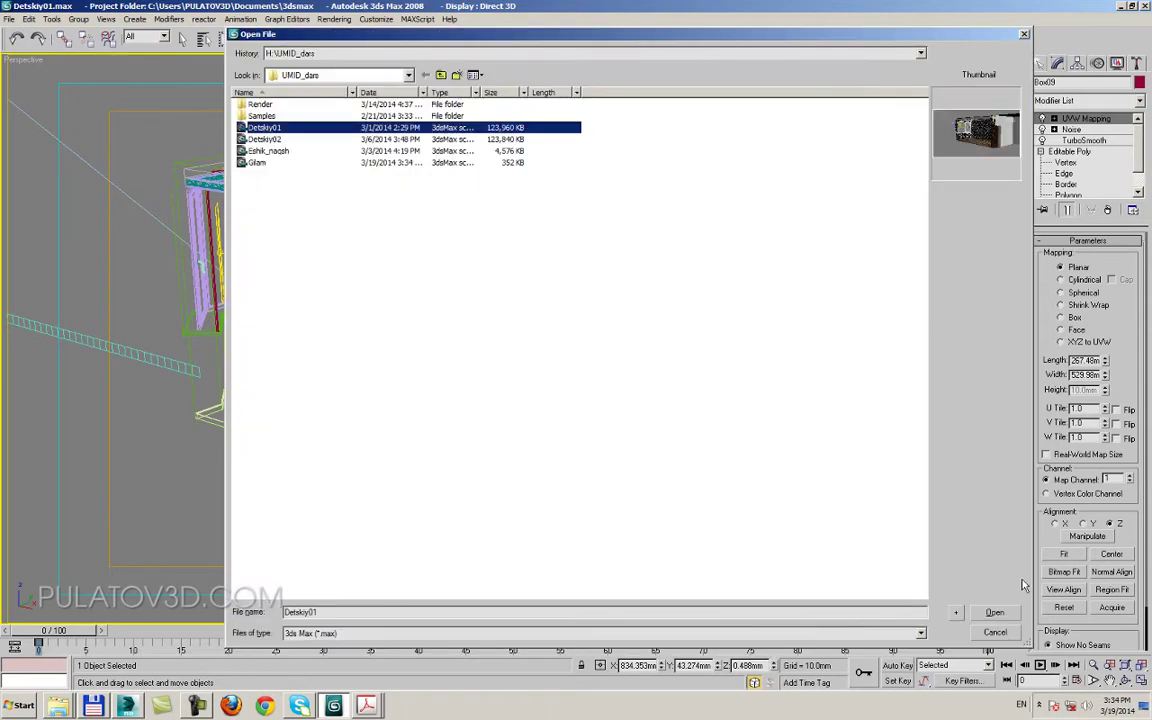
left_click(995, 613)
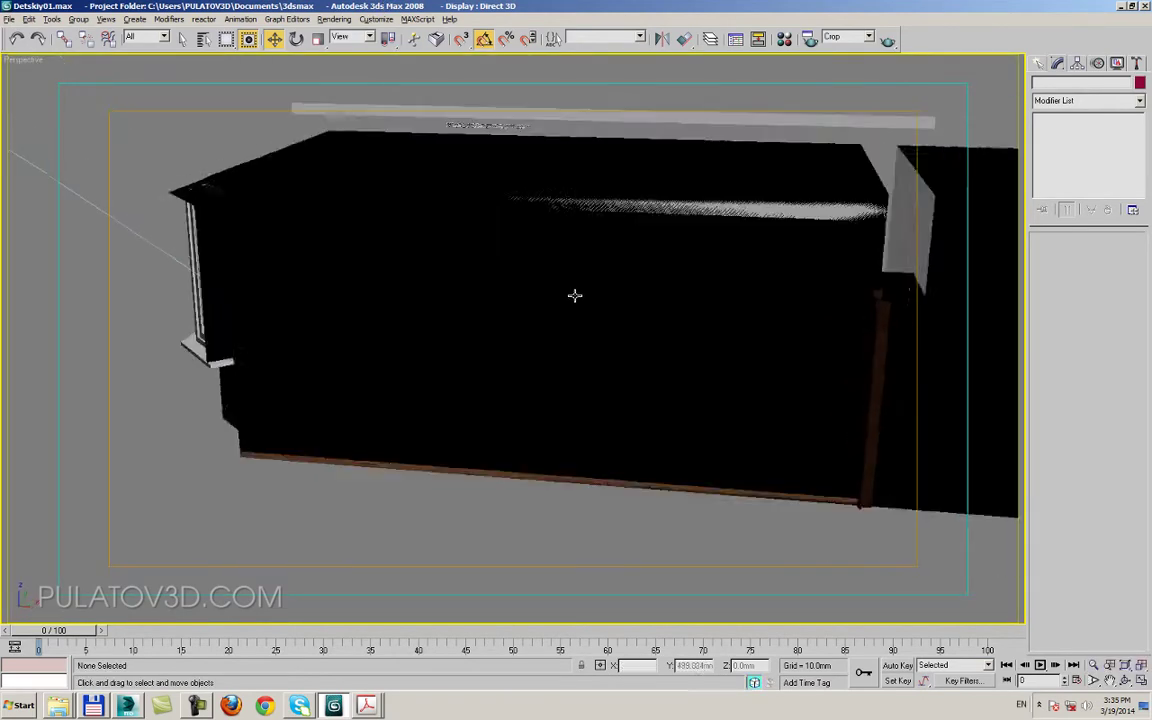
- Show the reloaded room in wireframe, select carpet Box09, and view the whole room
key("F3")
scroll(490, 392, "up", 5)
left_click(478, 387)
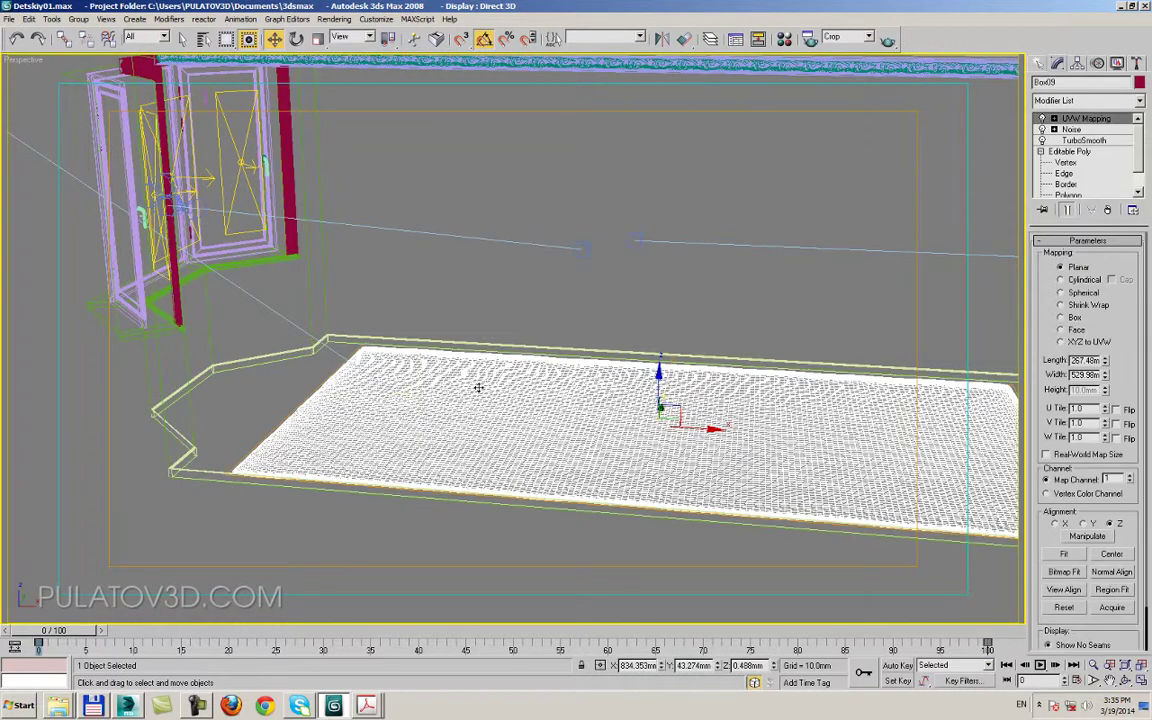
scroll(478, 387, "down", 5)
scroll(499, 393, "down", 2)
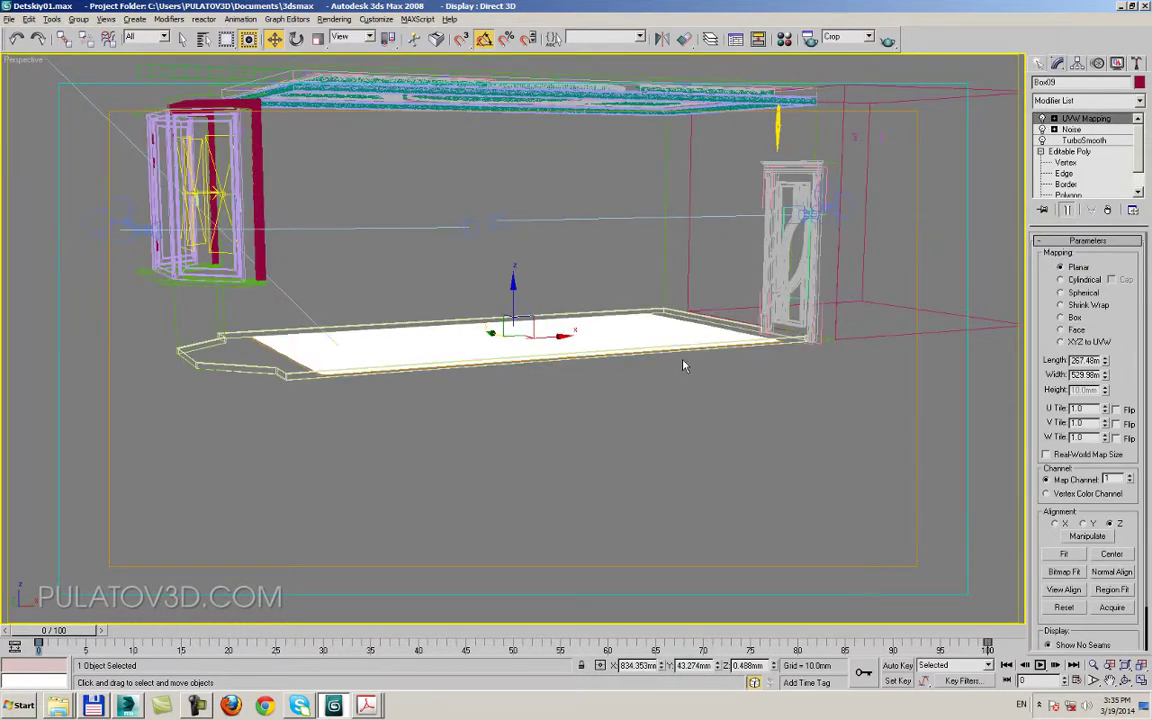
mouse_move(684, 366)
middle_mouse_down("alt")
mouse_move(561, 445)
mouse_move(290, 533)
middle_mouse_up("alt")
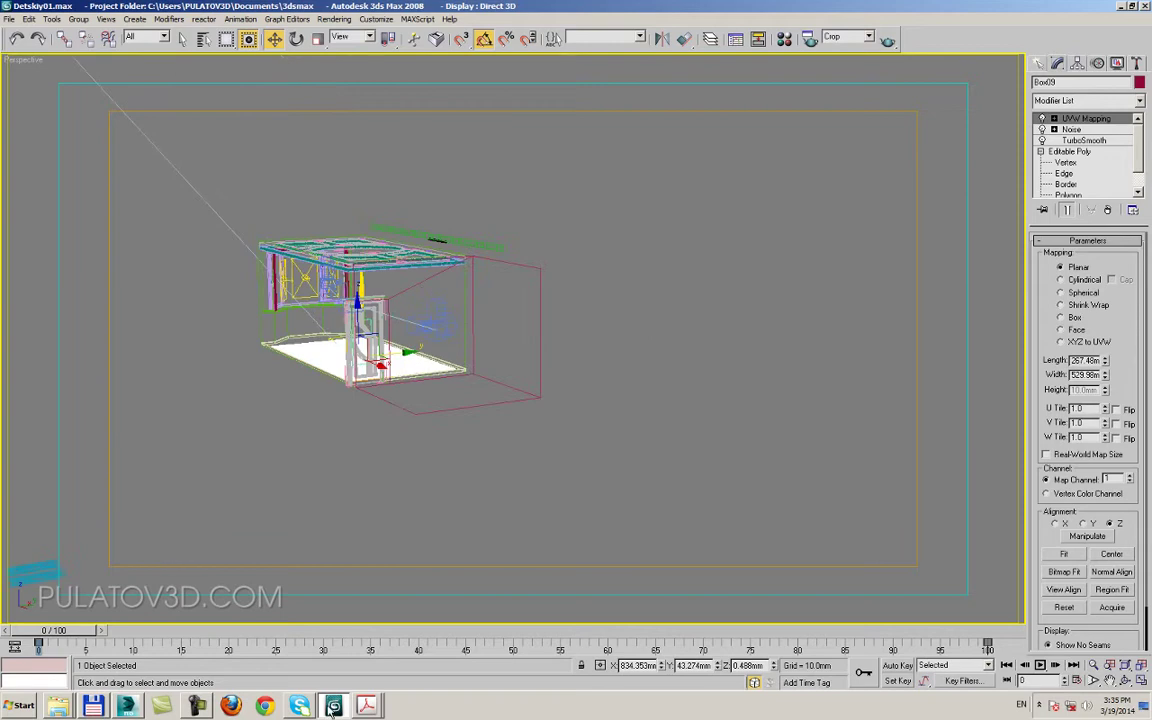
left_click(127, 706)
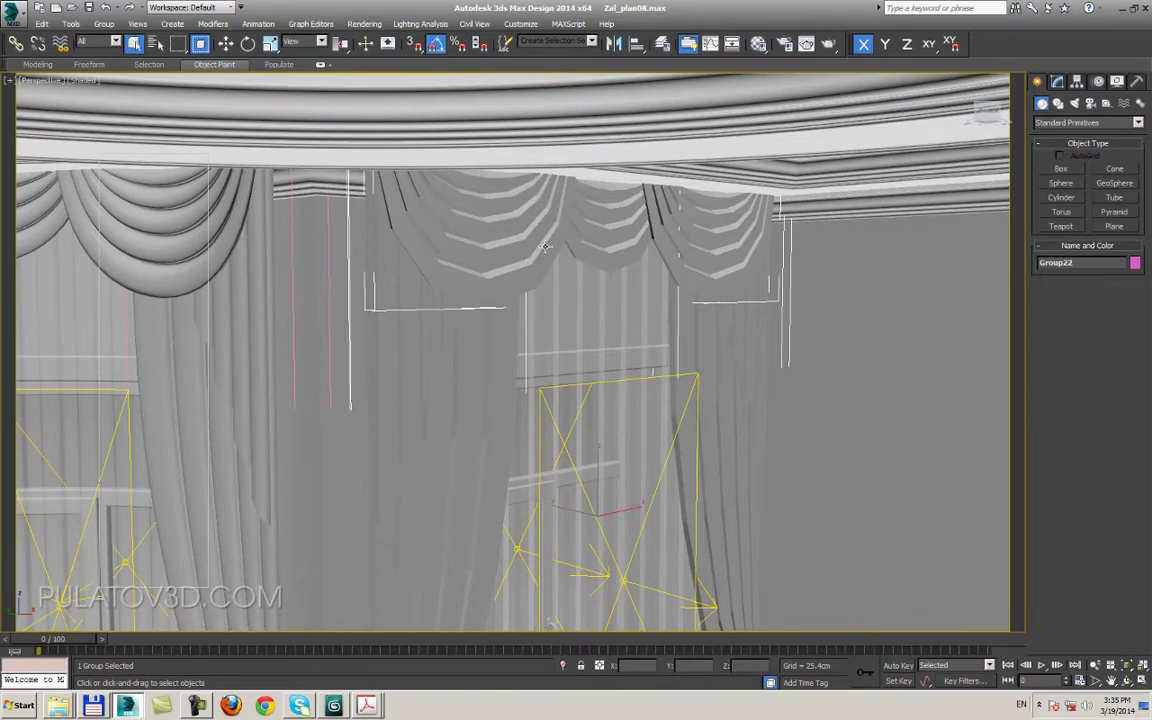
- Export over the existing Parda.FBX with FBX version 2009 and dismiss the warnings
key("F3")
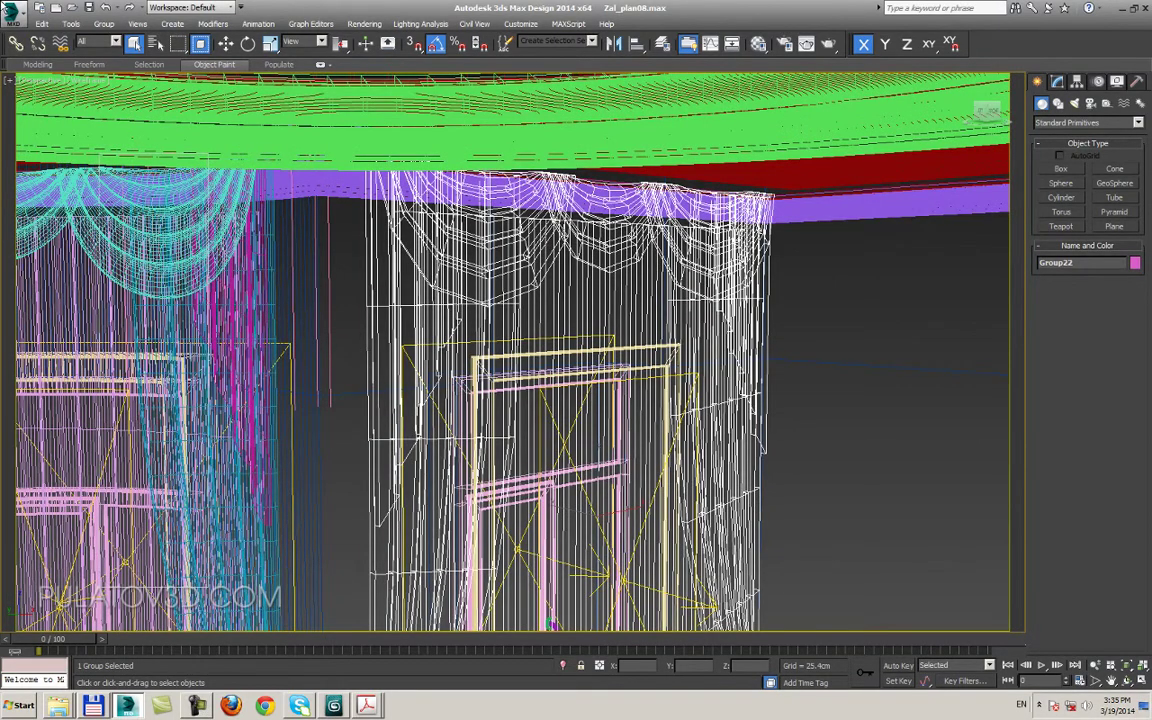
left_click(13, 13)
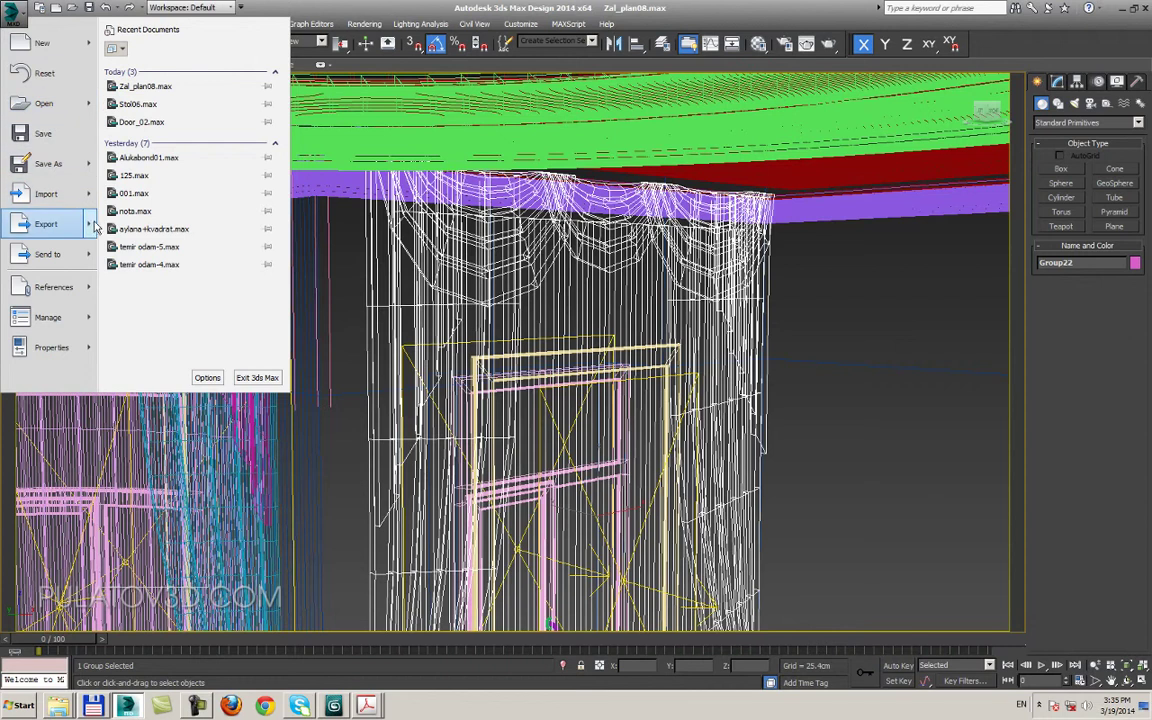
mouse_move(46, 224)
left_click(150, 126)
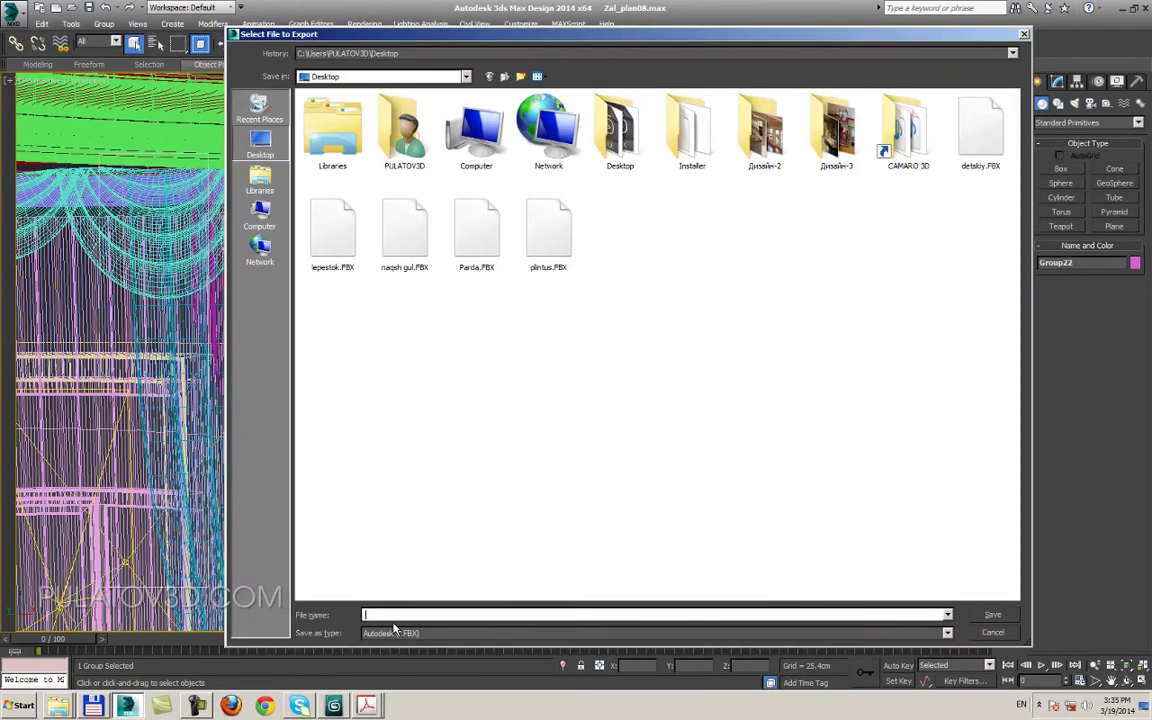
left_click(476, 228)
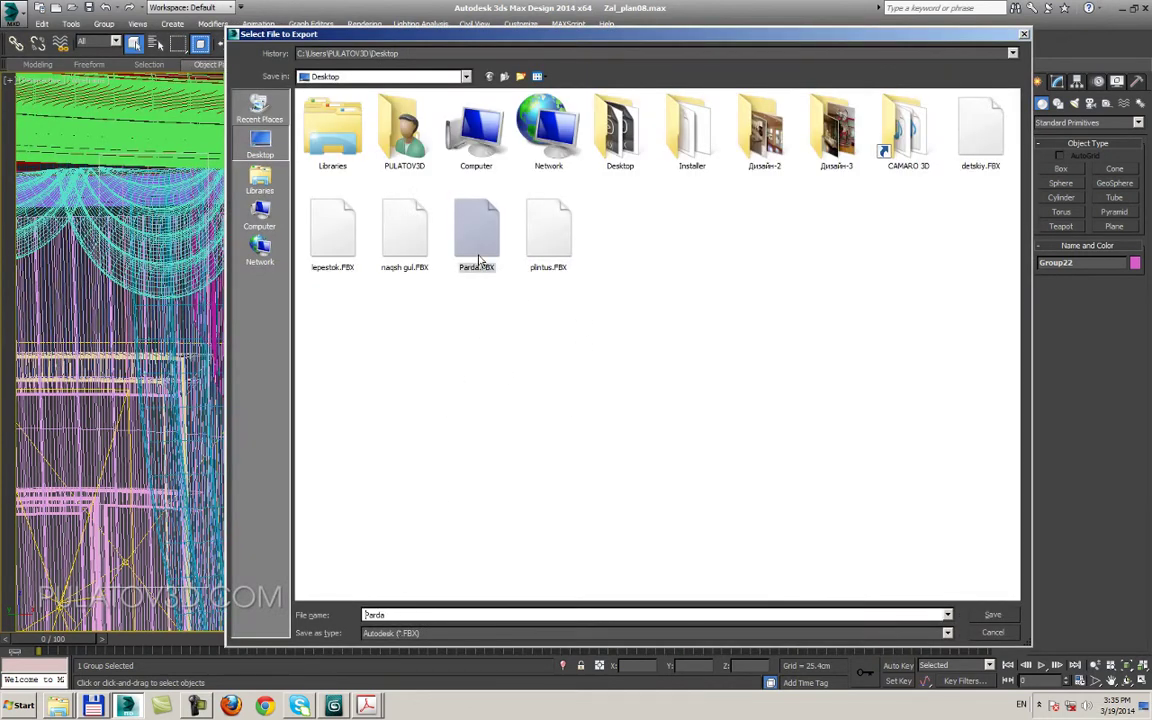
left_click(993, 615)
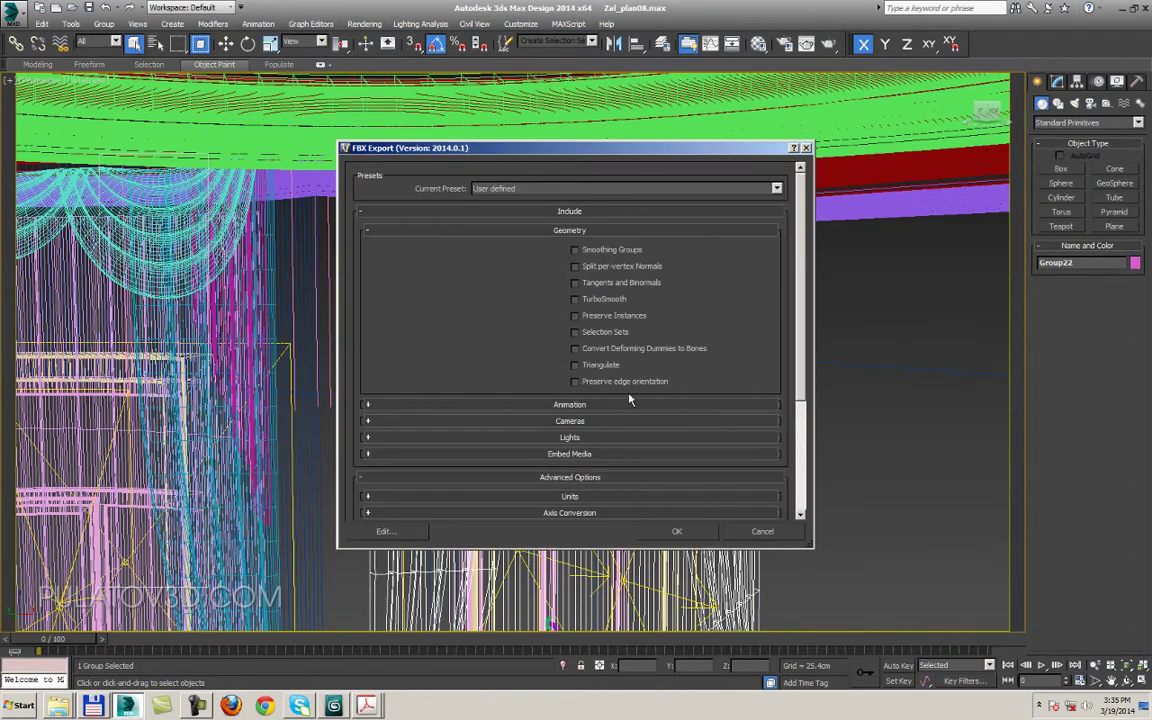
scroll(764, 268, "down", 5)
scroll(585, 453, "up", 5)
scroll(780, 383, "down", 5)
left_click(587, 417)
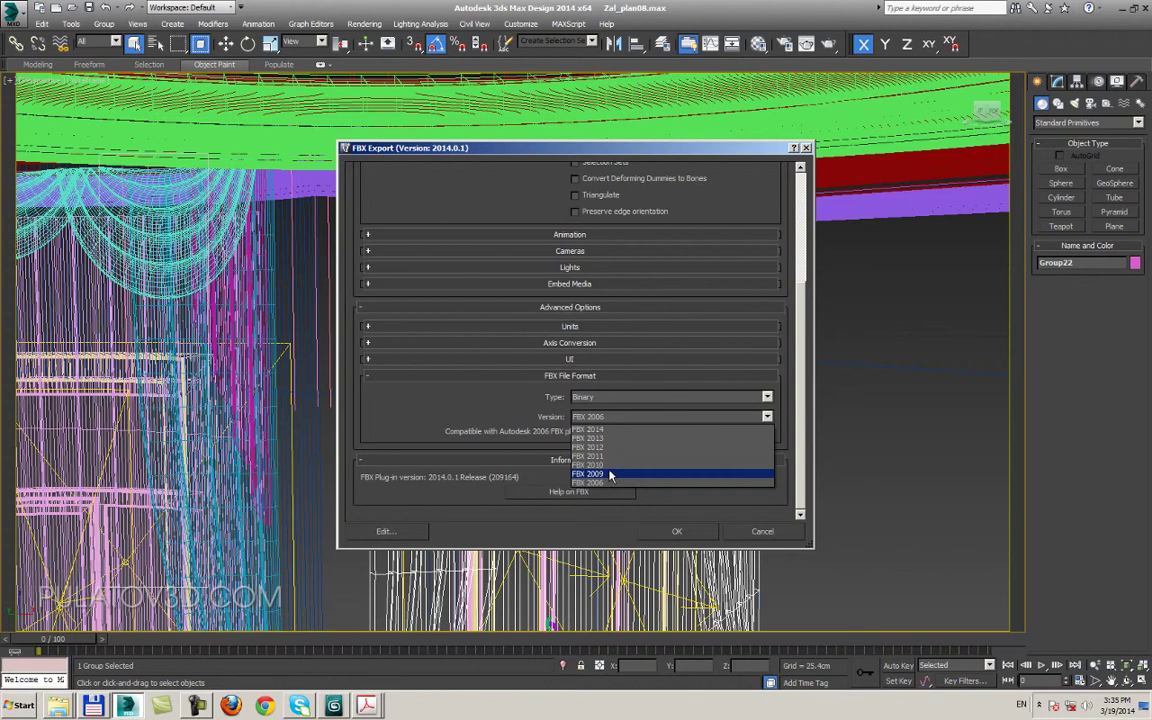
left_click(610, 476)
left_click(675, 531)
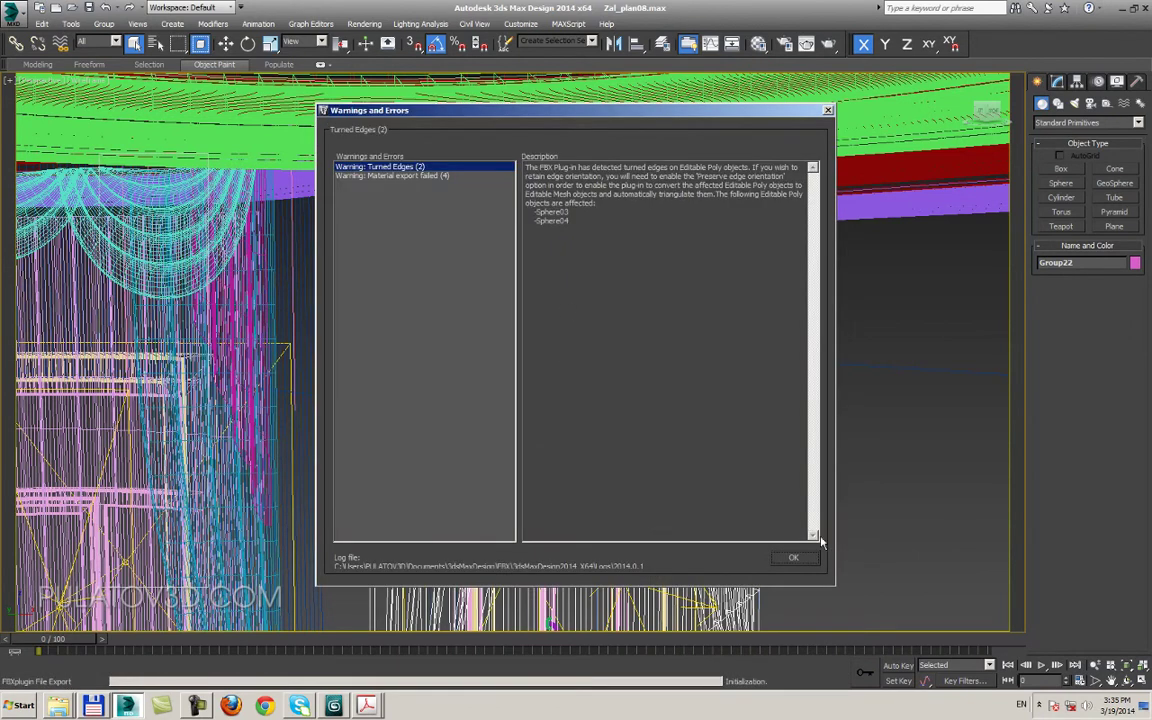
left_click(795, 559)
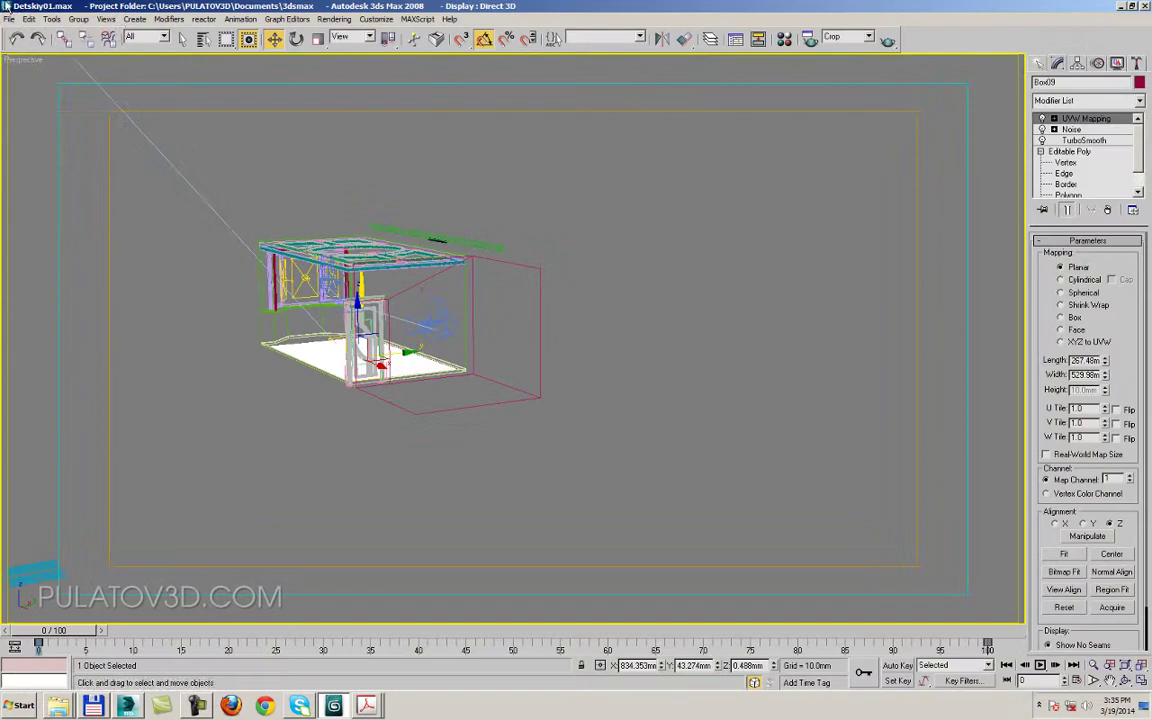
- Begin merging objects from the Desktop, then cancel the merge
left_click(8, 19)
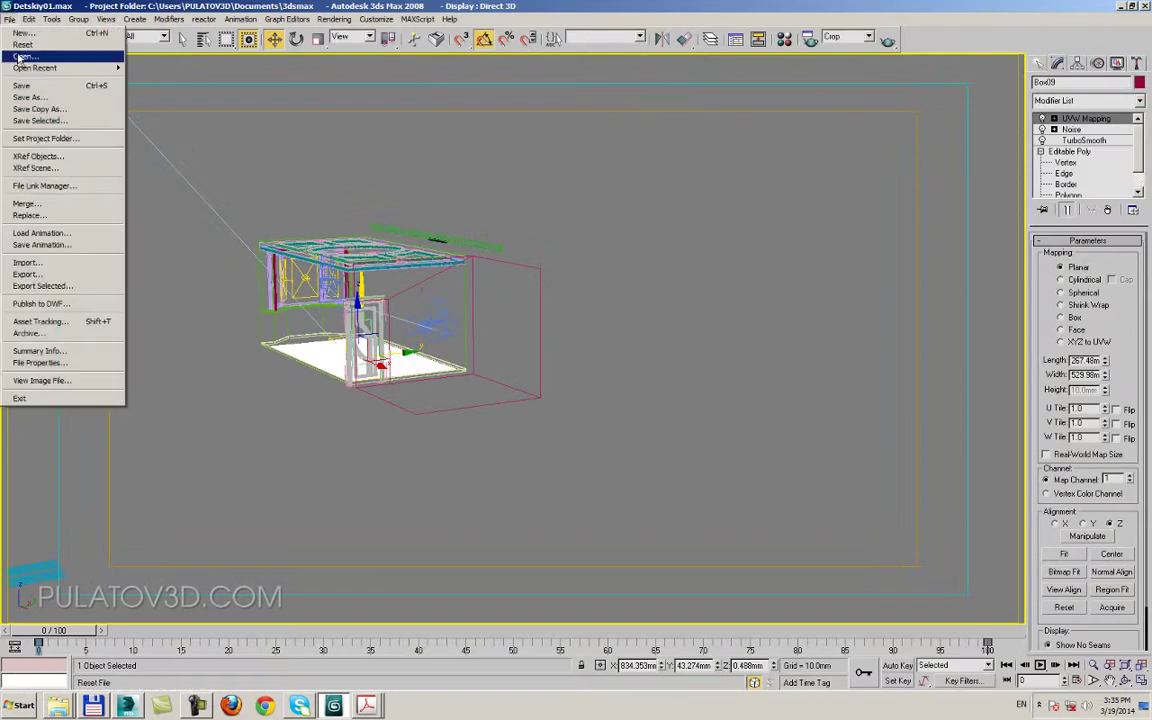
left_click(55, 203)
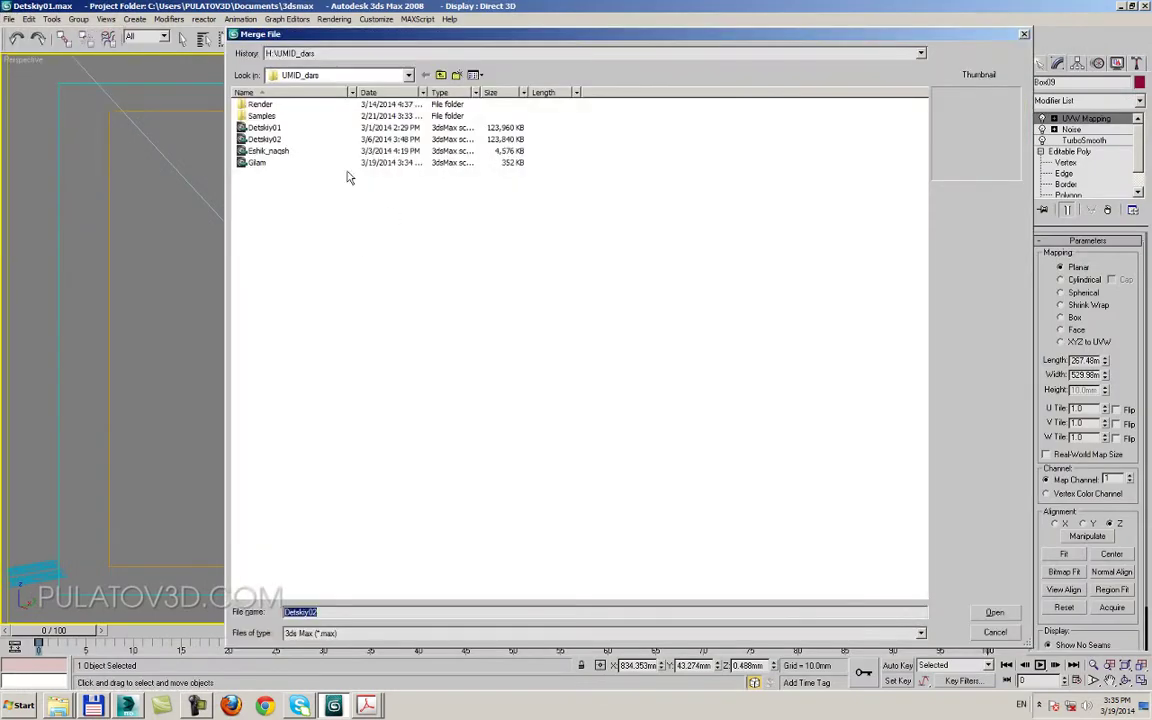
left_click(439, 76)
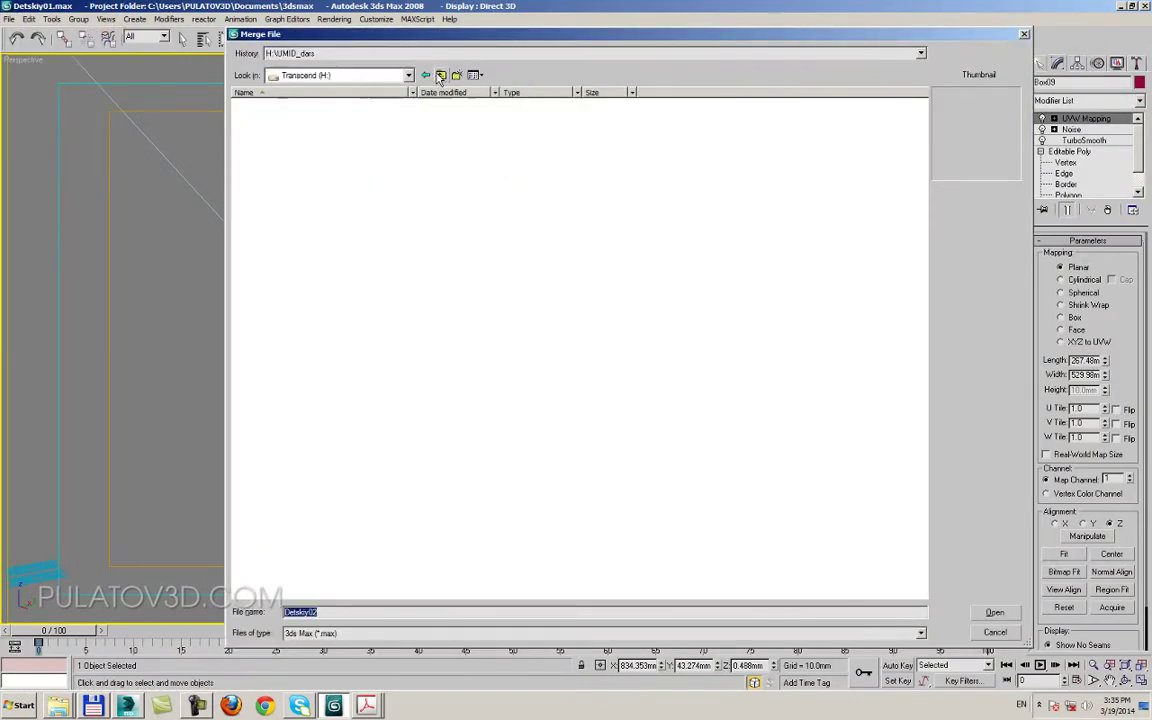
left_click(644, 634)
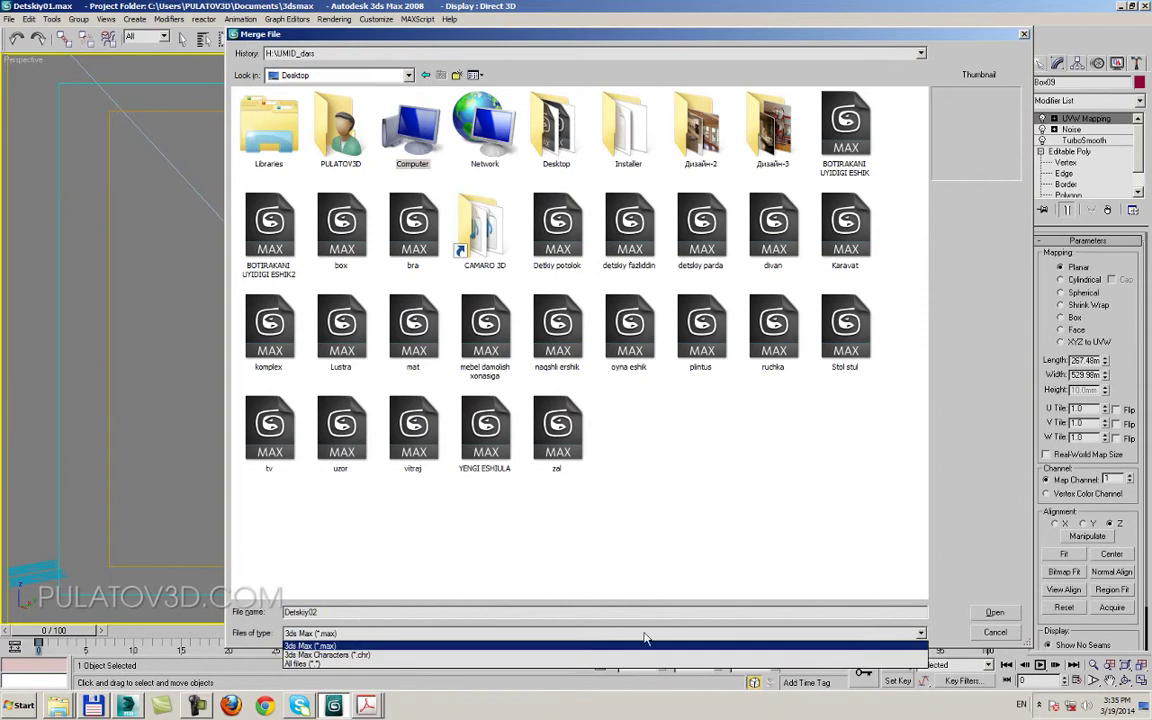
left_click(993, 630)
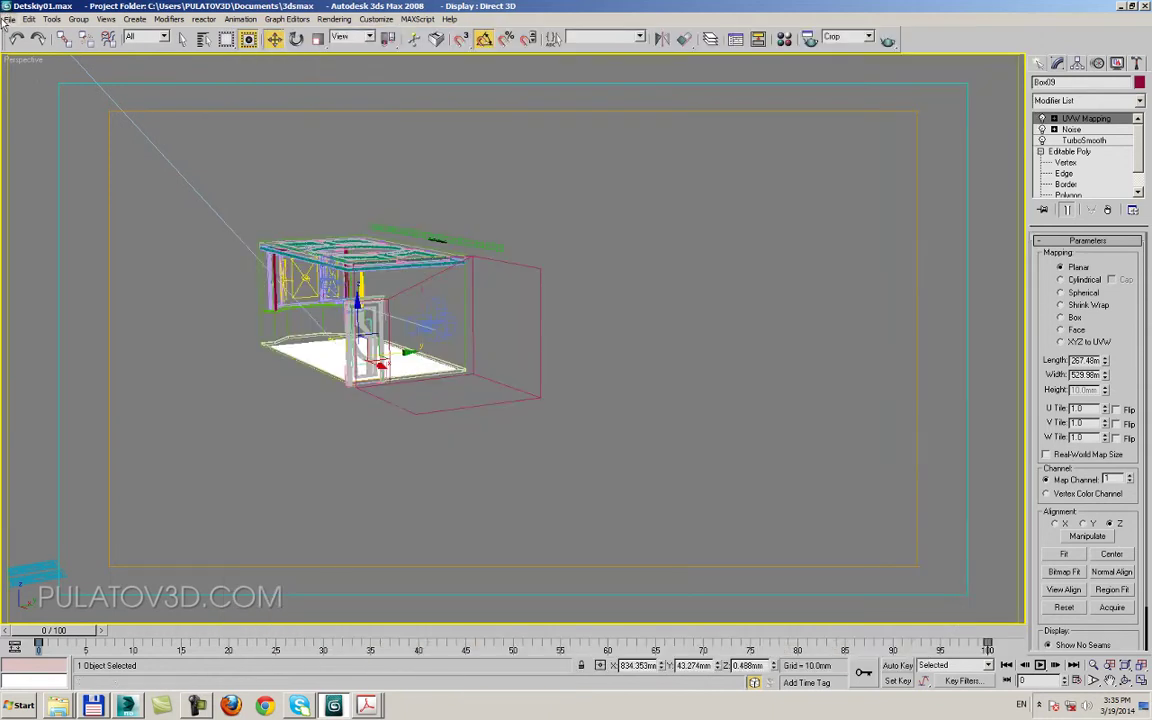
- Import Parda.FBX with the default FBX import settings
left_click(8, 19)
left_click(28, 262)
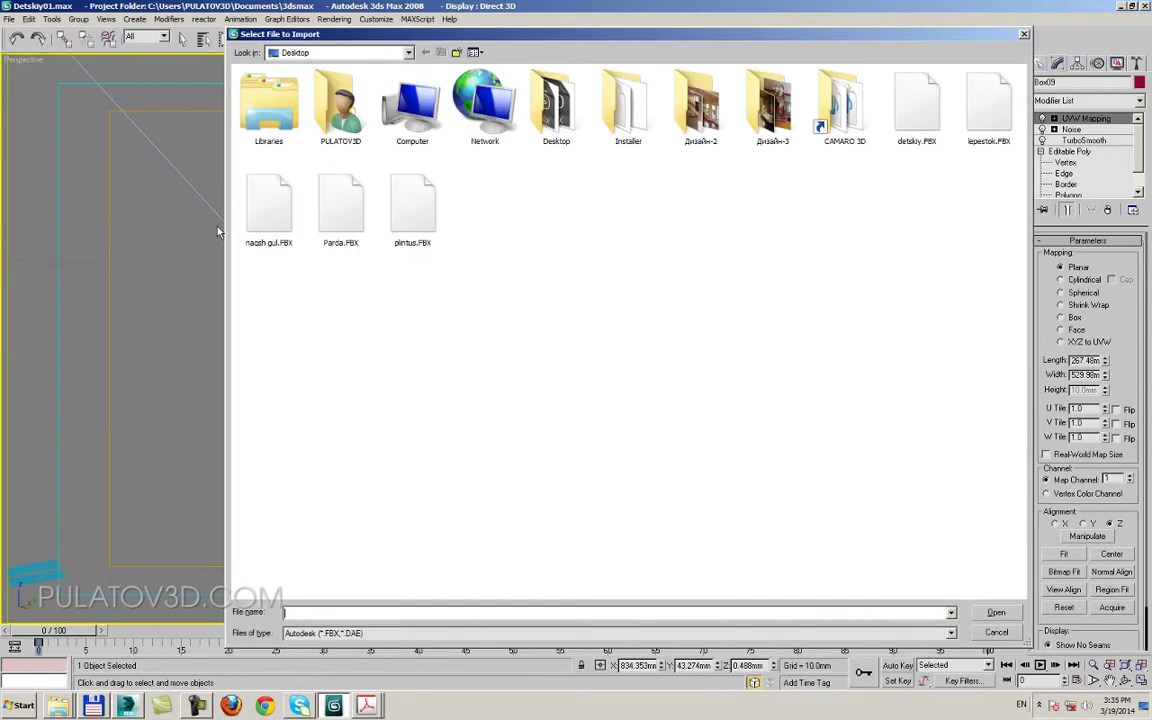
double_click(338, 208)
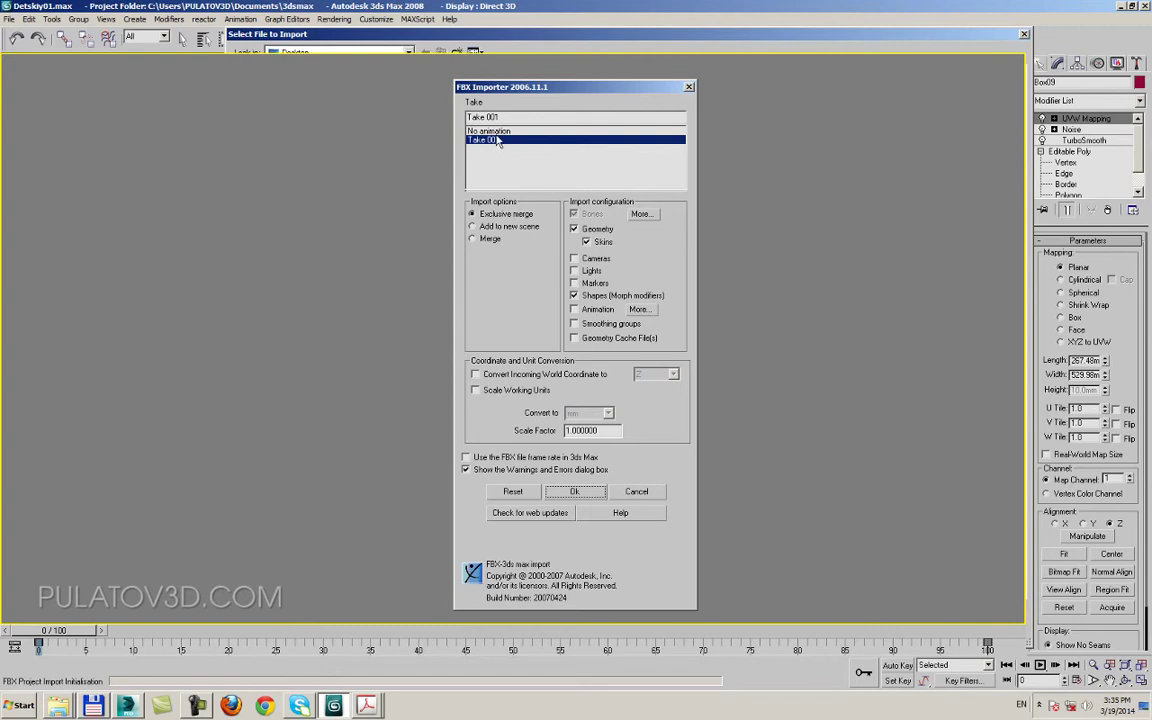
left_click(573, 491)
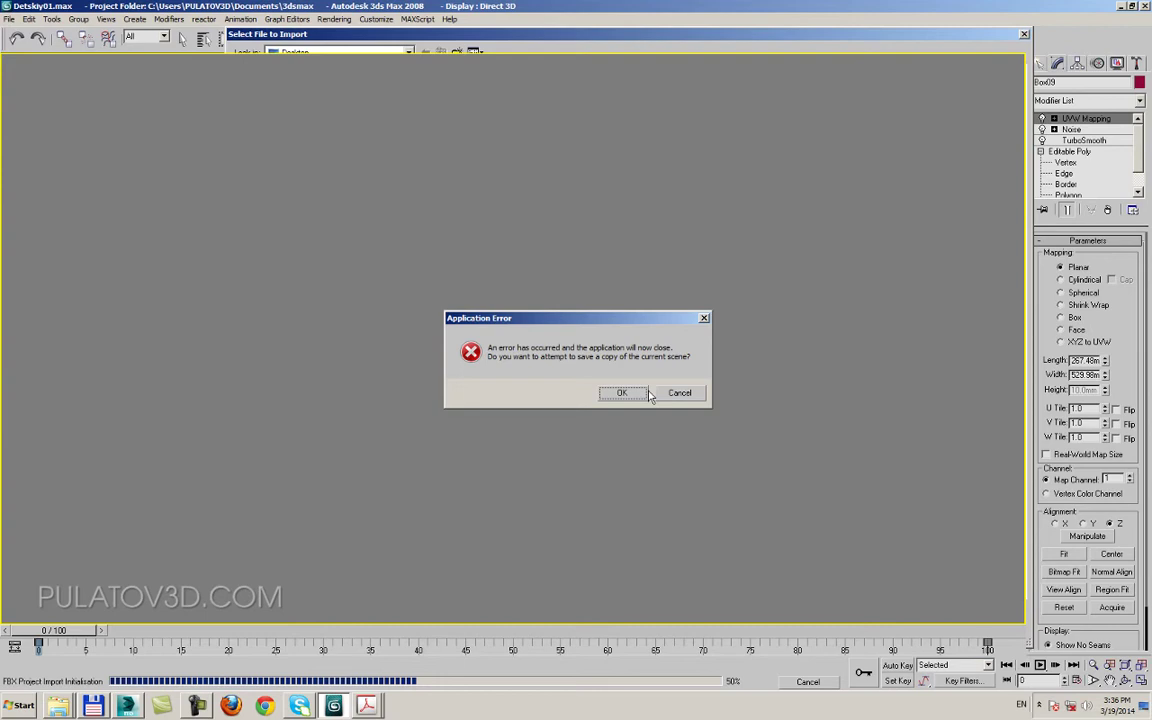
- After the crash, decline saving, close the error report and reopen Detskiy01.max from recent files
left_click(680, 393)
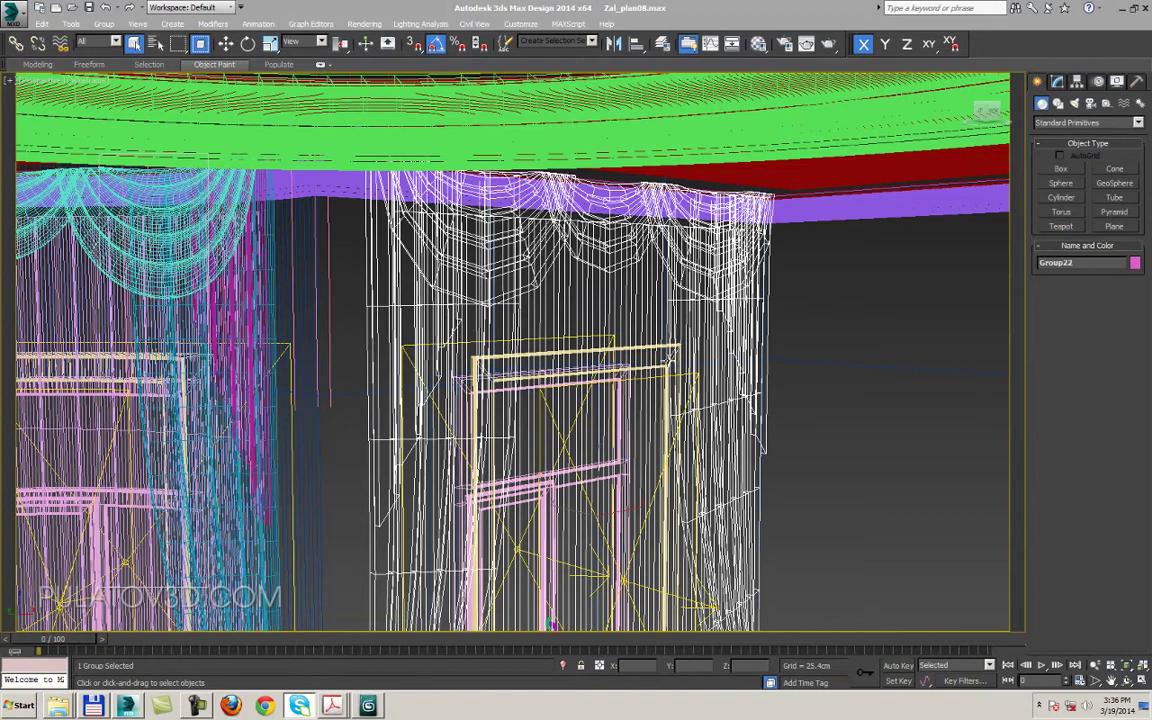
left_click(18, 710)
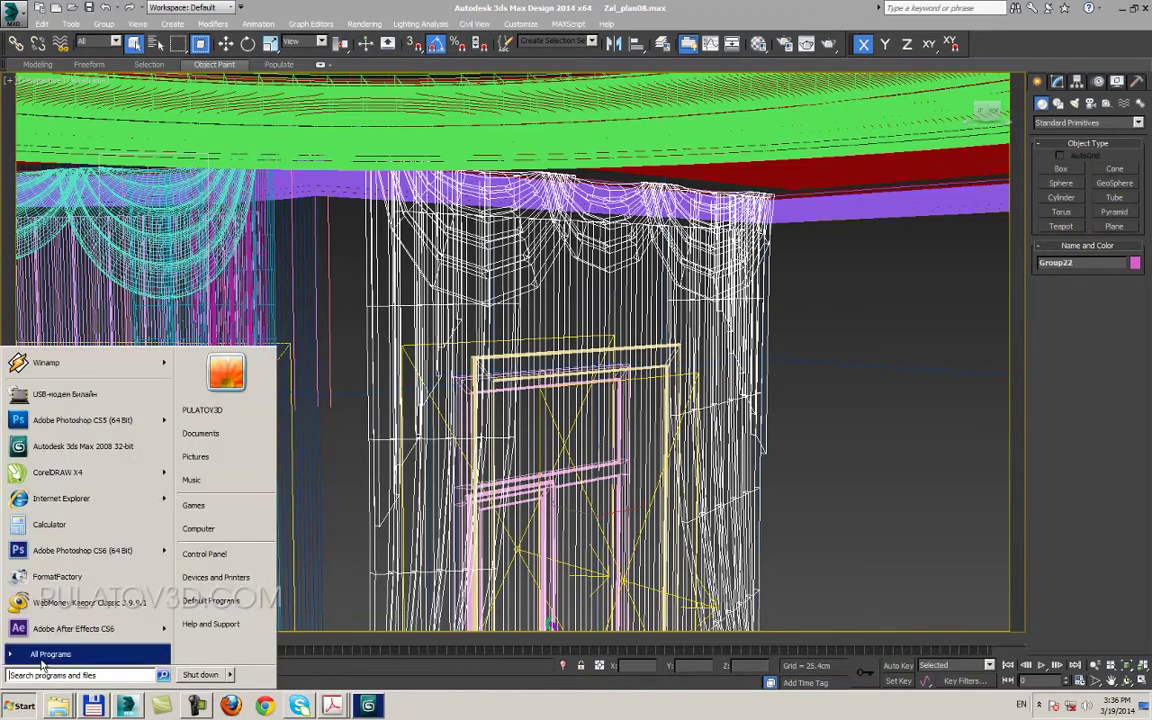
left_click(368, 705)
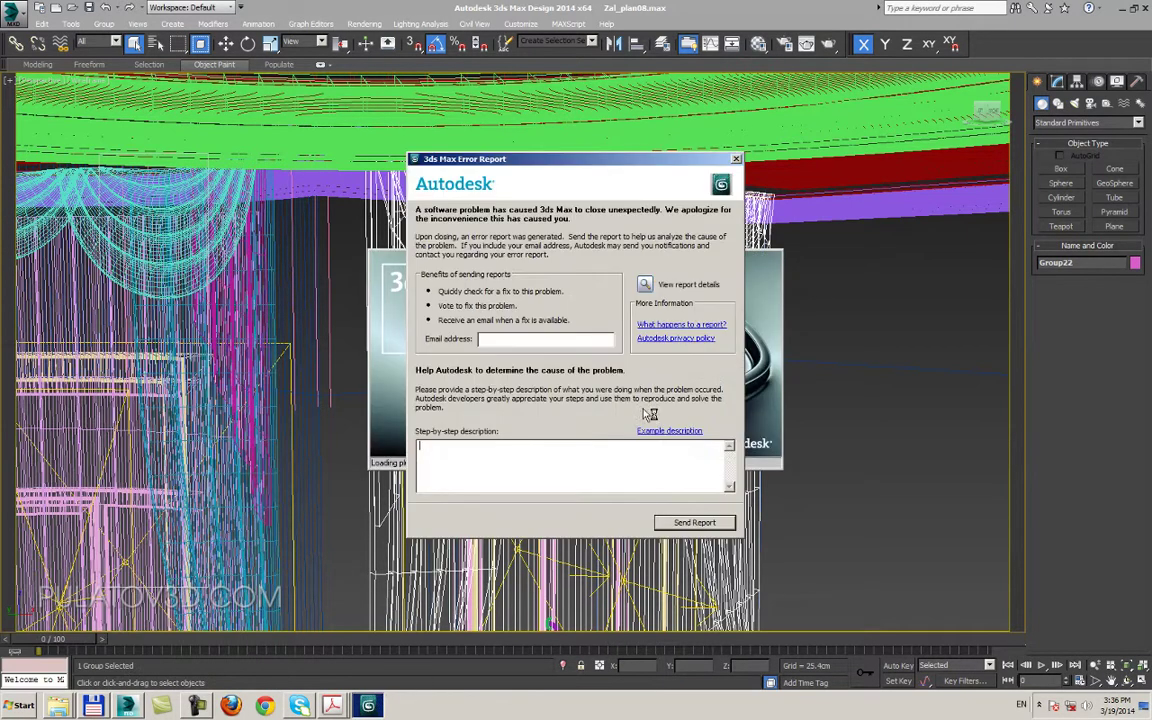
left_click(735, 161)
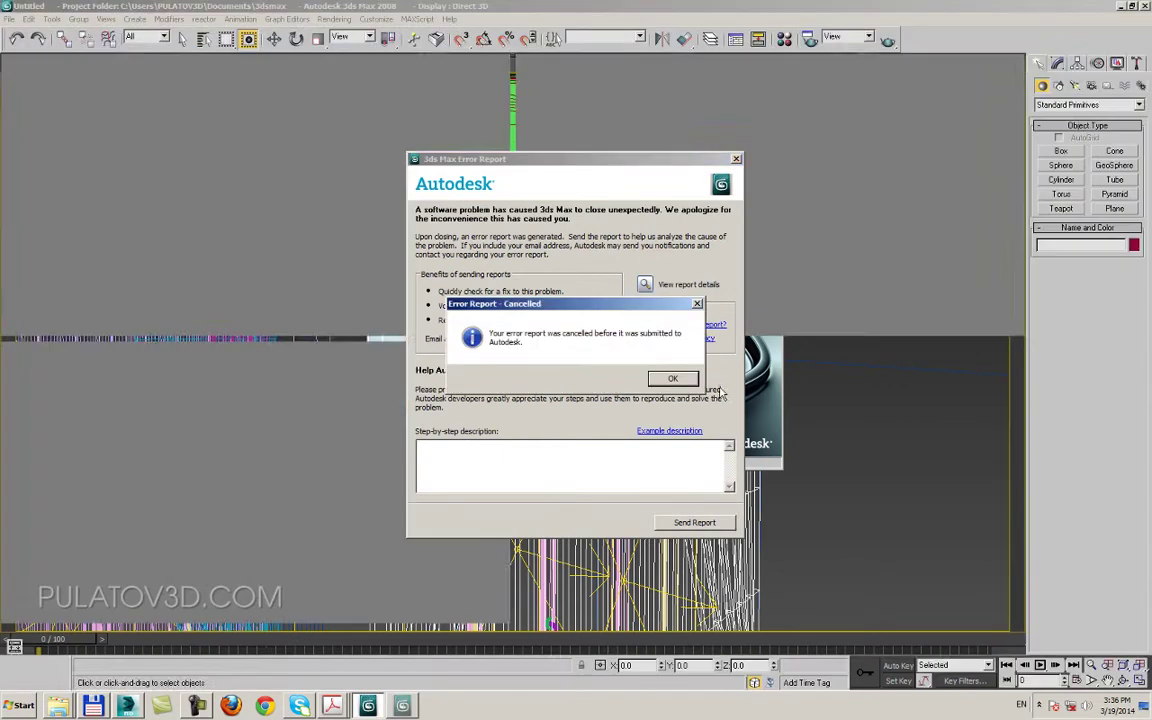
left_click(8, 19)
left_click(188, 67)
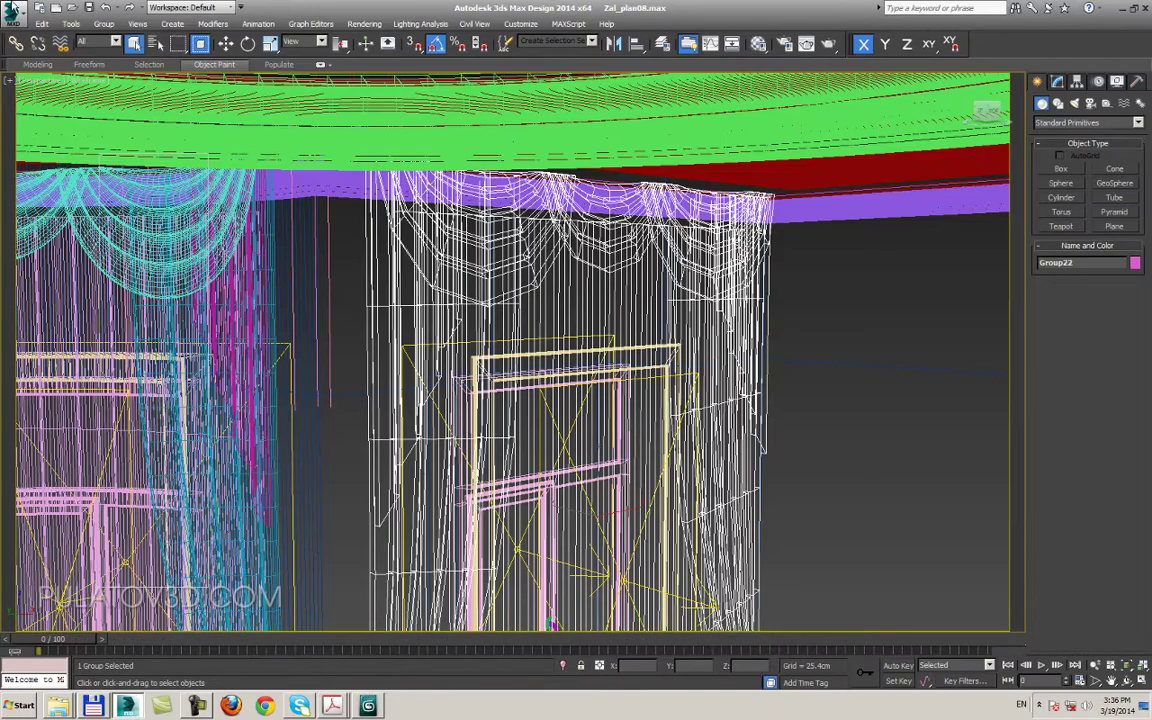
- Export the selected curtain group with gw::OBJ-Exporter under the name Parda
left_click(11, 20)
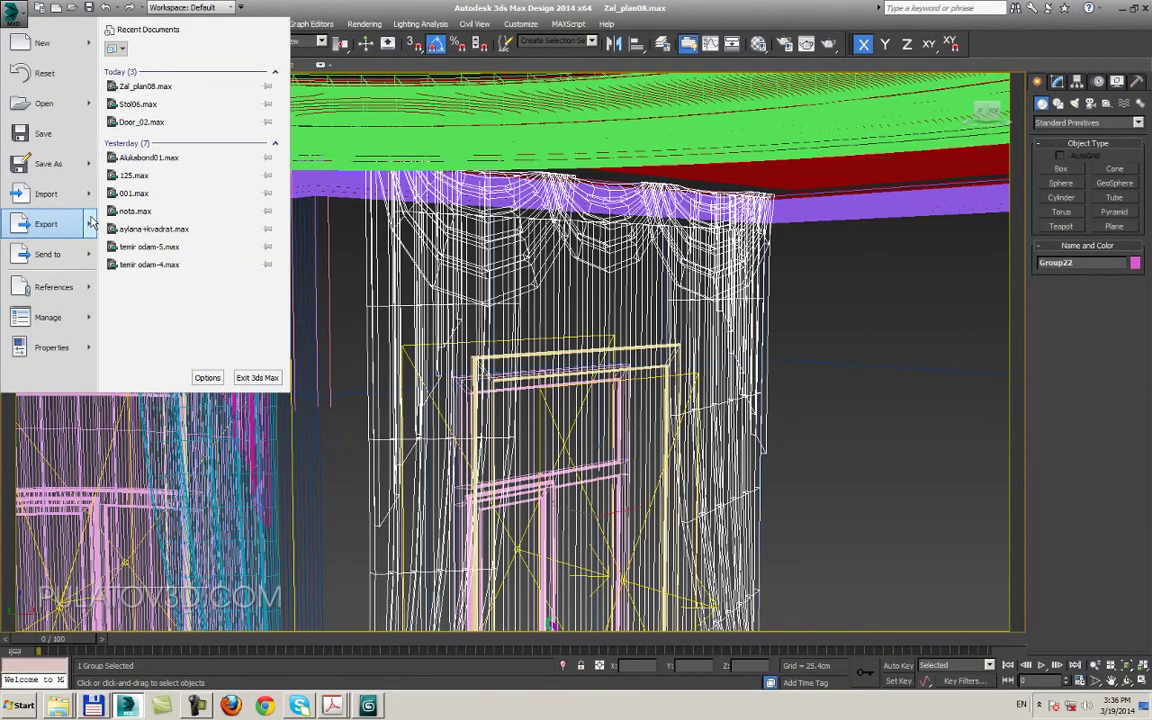
mouse_move(46, 194)
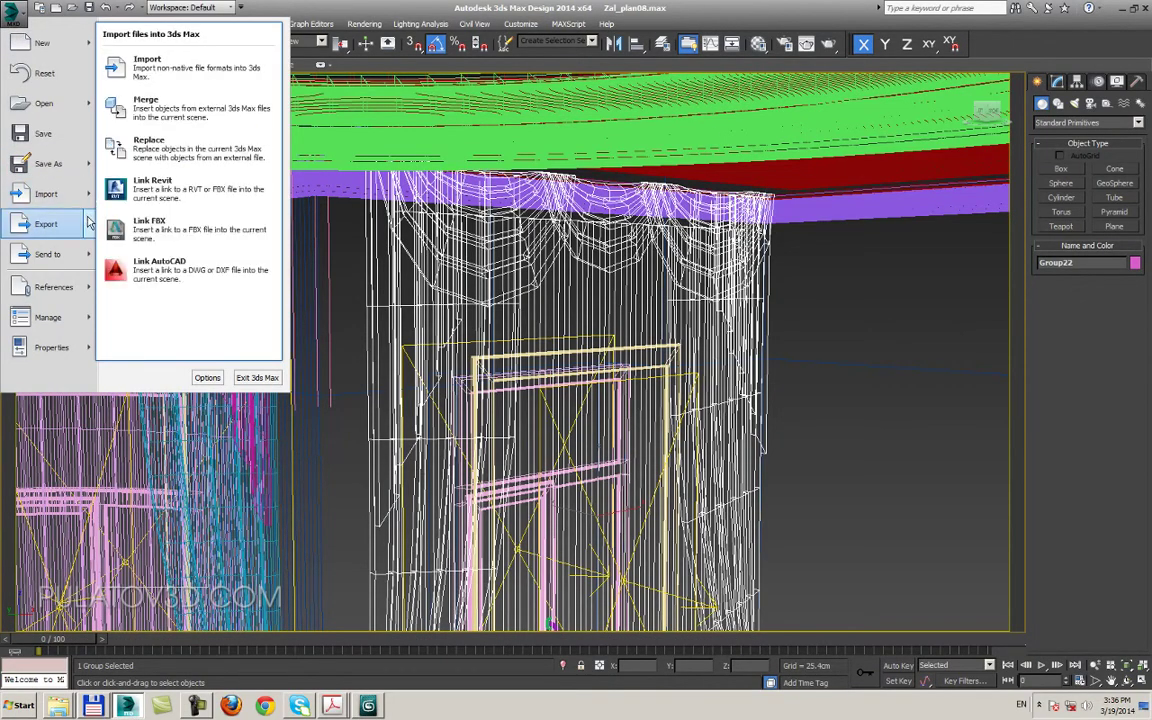
mouse_move(46, 224)
left_click(140, 112)
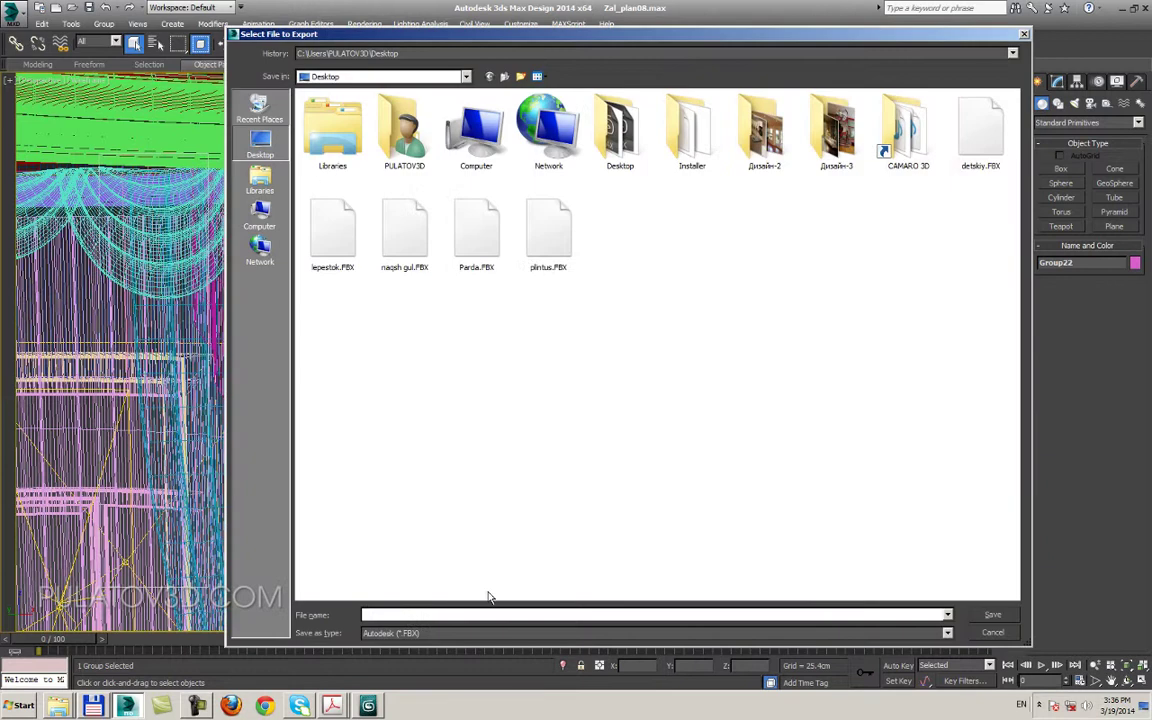
left_click(421, 632)
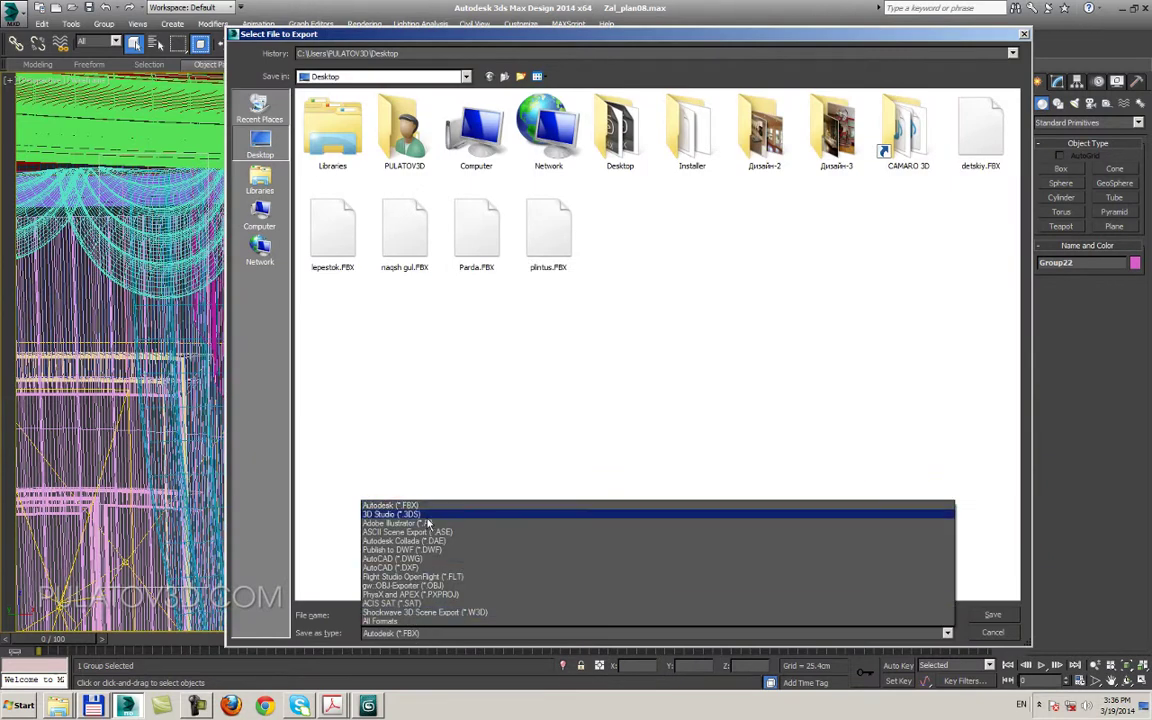
left_click(428, 589)
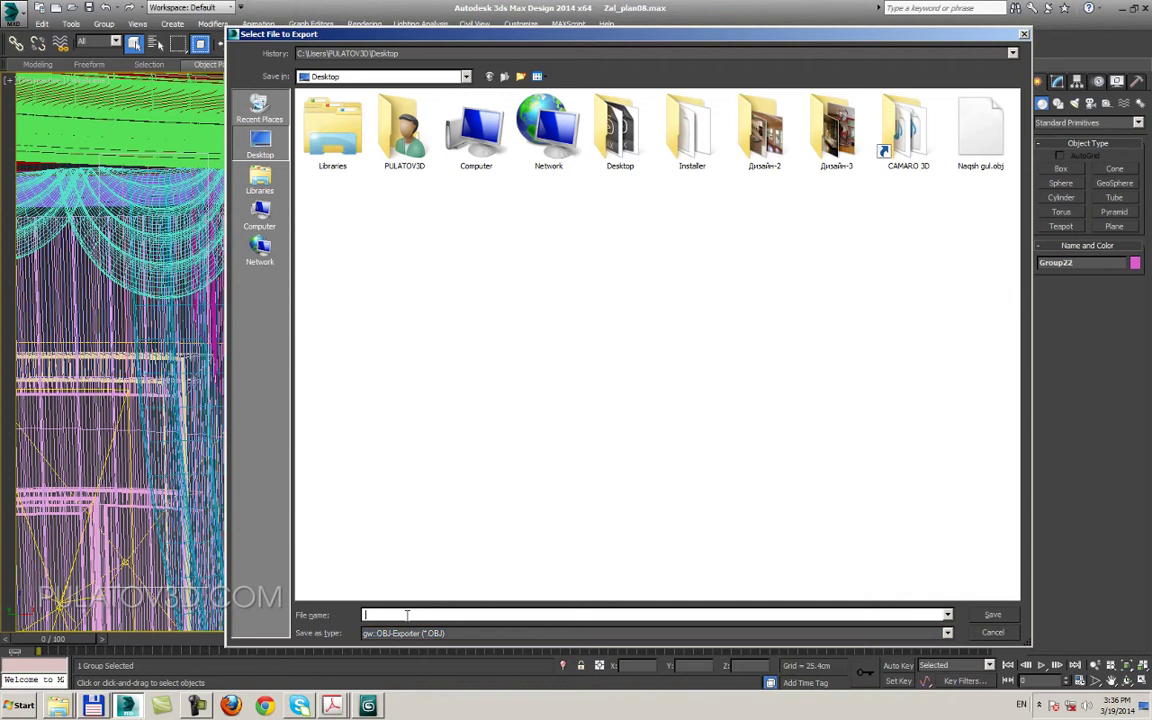
left_click(410, 614)
type("Parda")
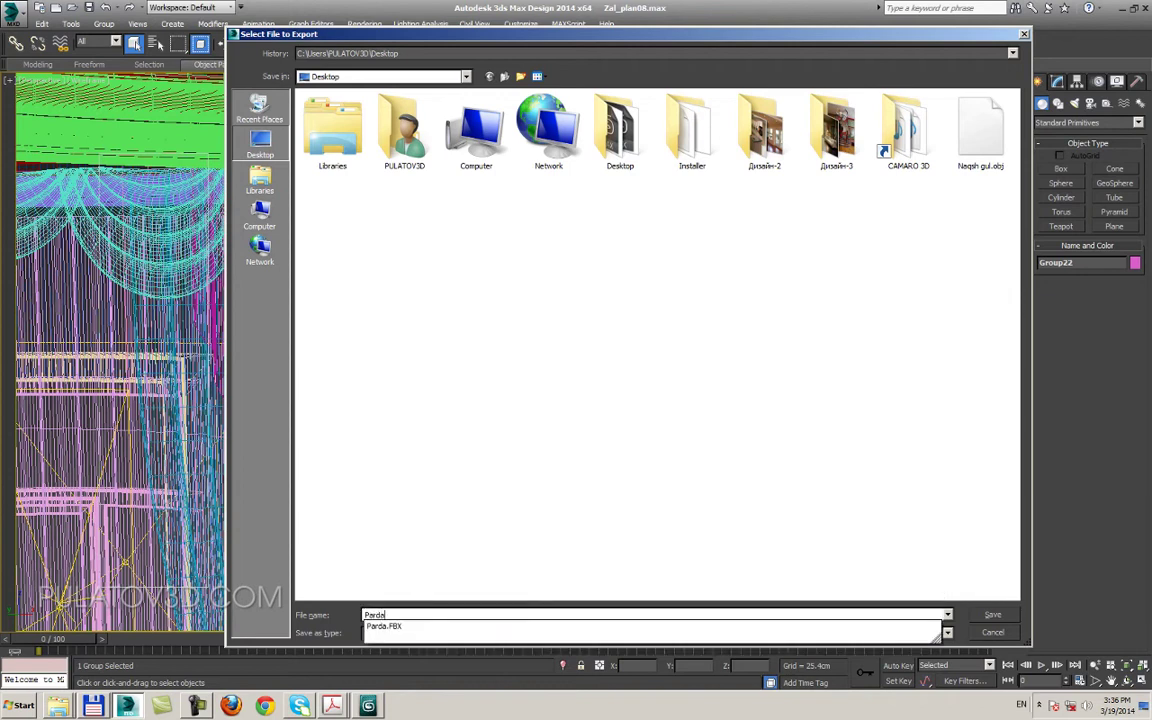
key("Return")
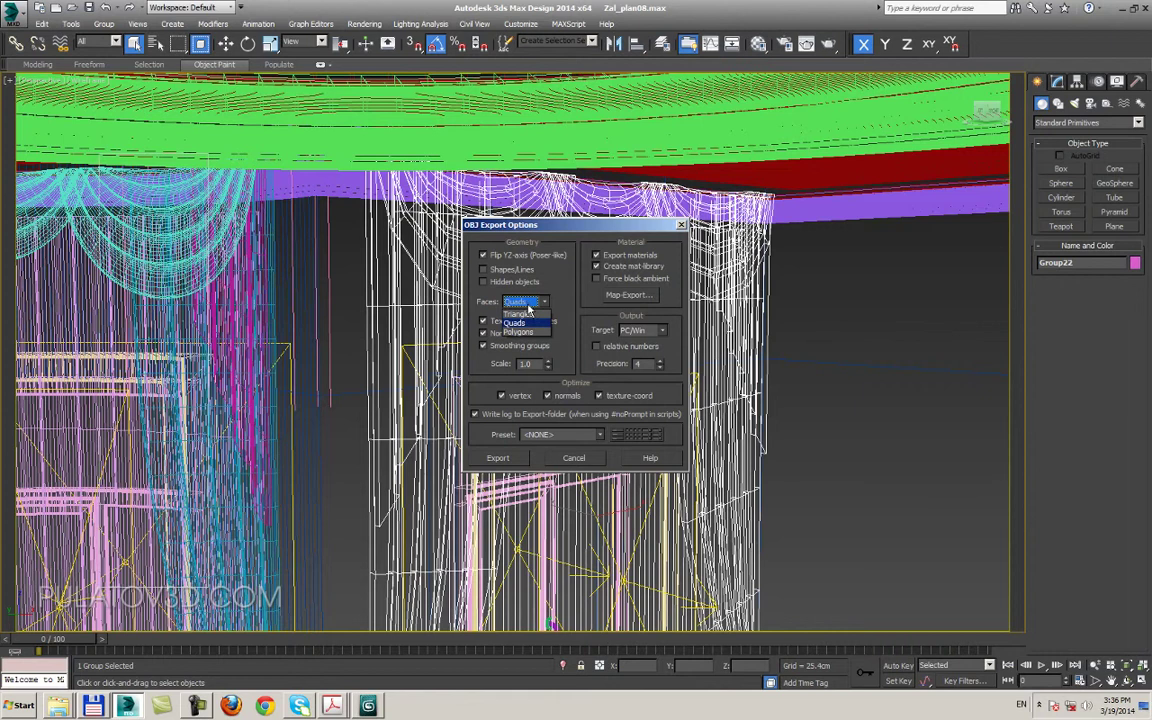
- Set OBJ faces to Polygons and complete the export
left_click(535, 337)
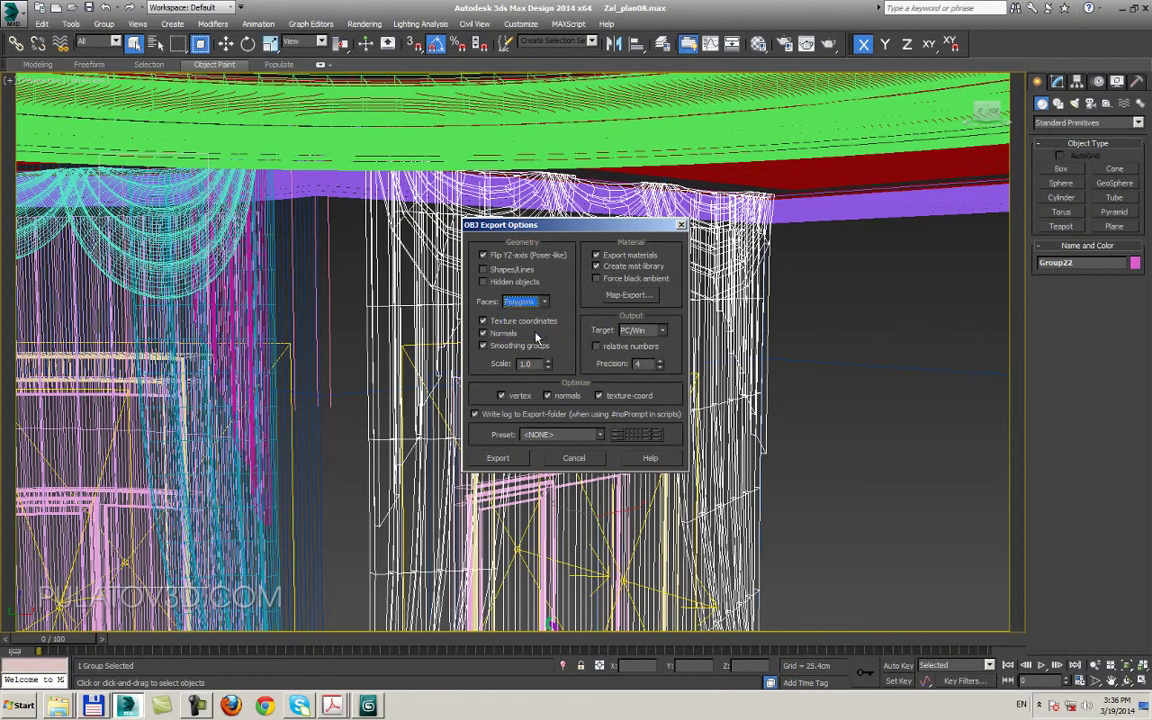
left_click(509, 459)
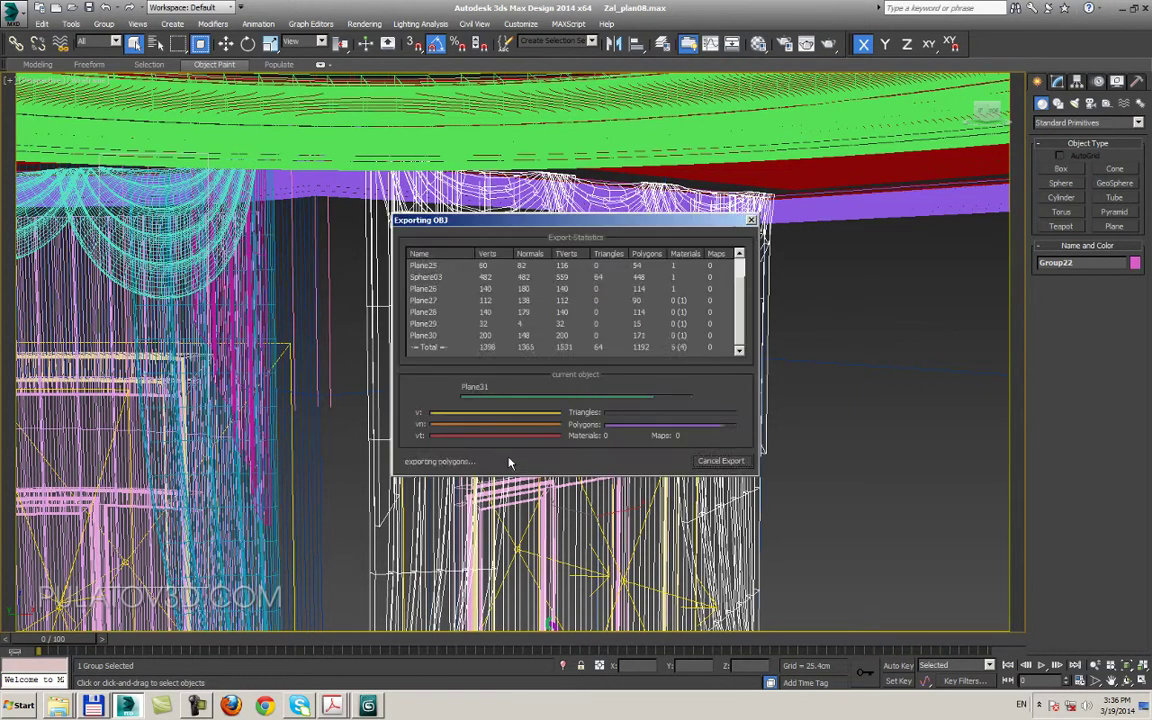
left_click(716, 392)
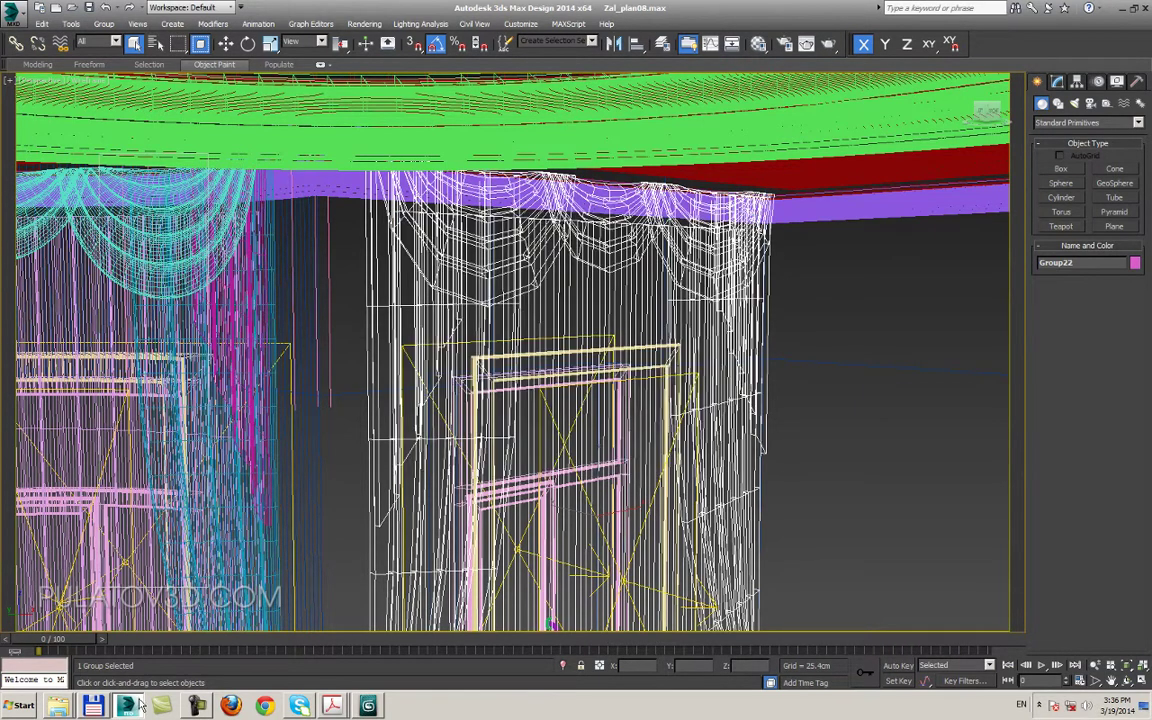
left_click(345, 707)
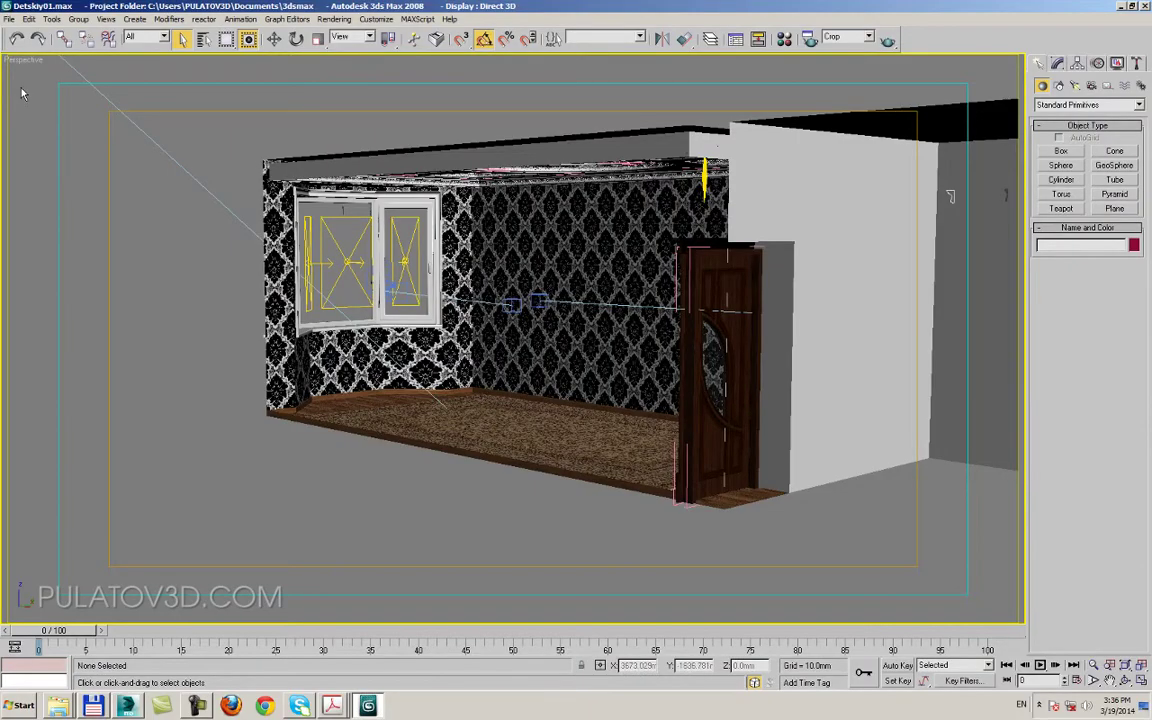
- Import Parda.obj from the Desktop as WaveFront Object, accepting the OBJ Importer defaults
left_click(8, 19)
left_click(27, 262)
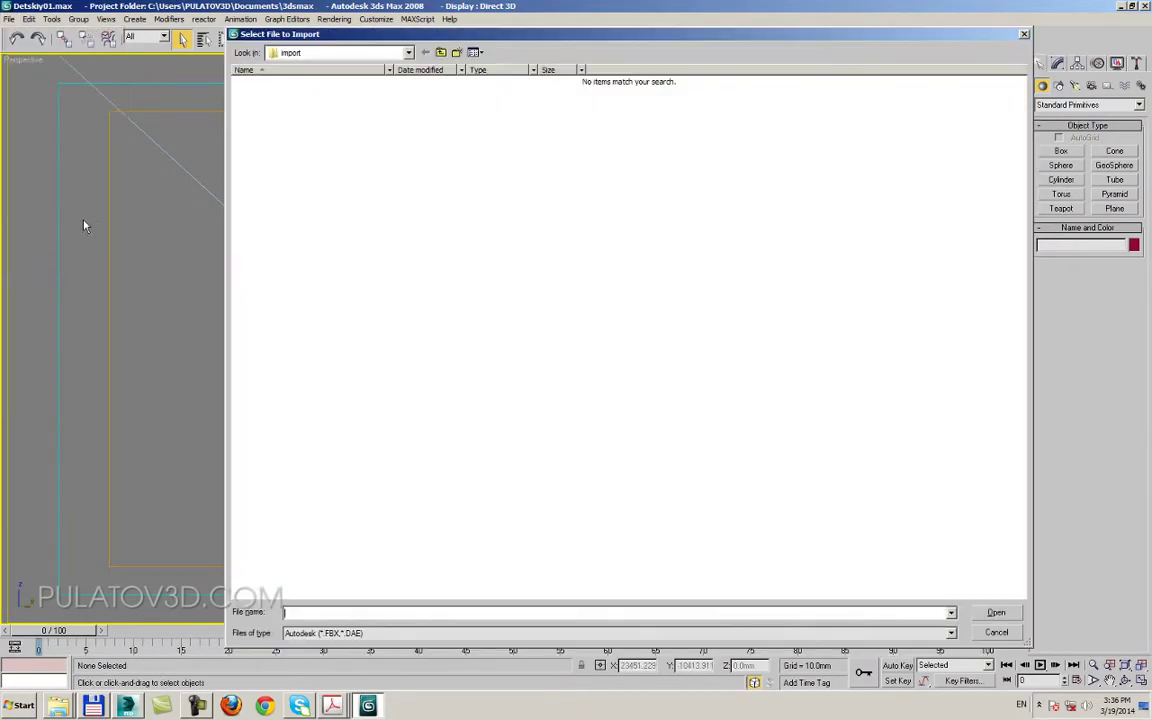
left_click(444, 53)
left_click(446, 55)
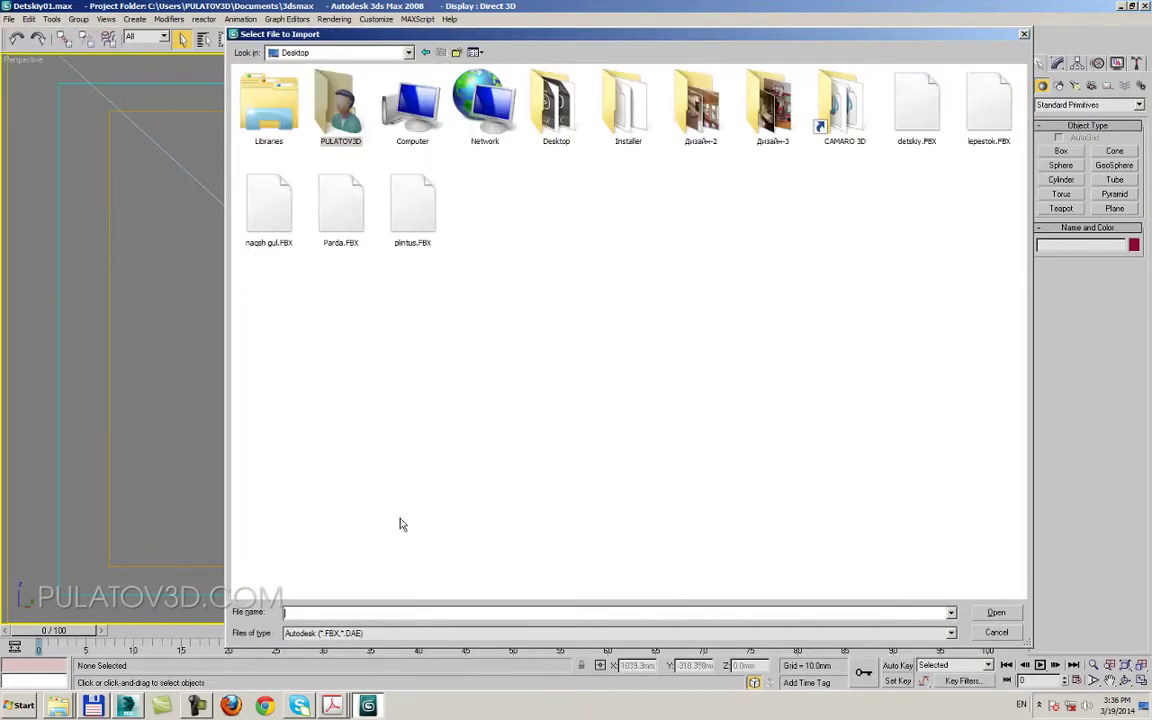
left_click(346, 633)
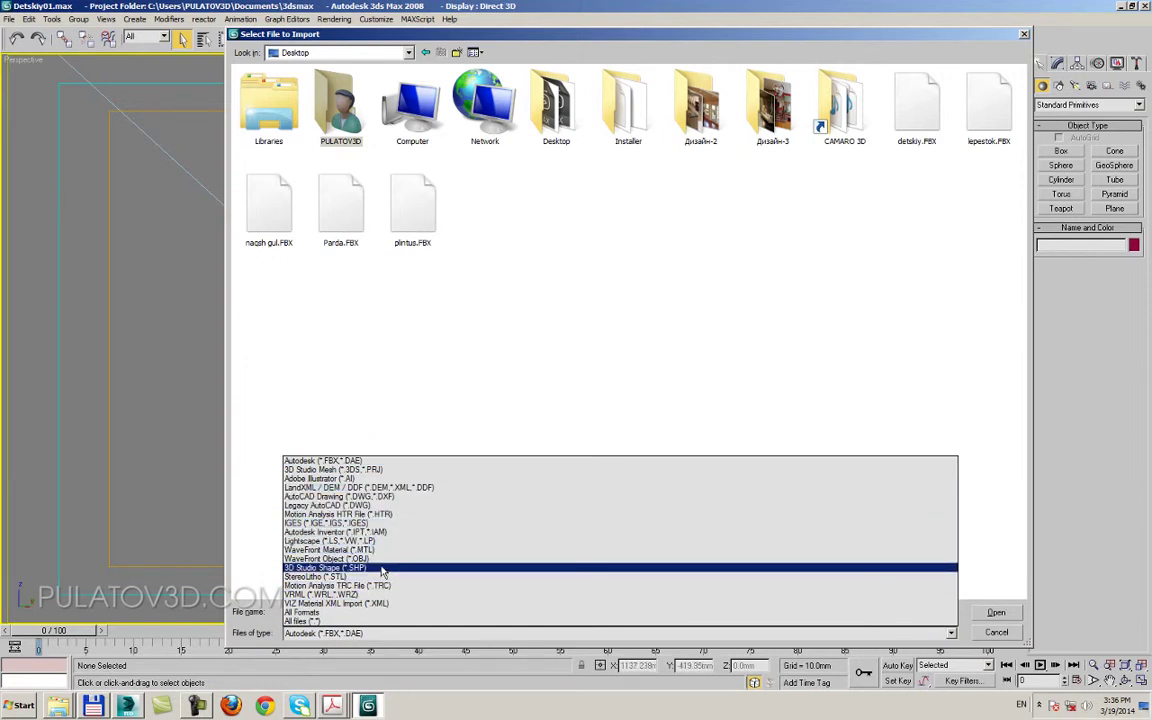
left_click(383, 559)
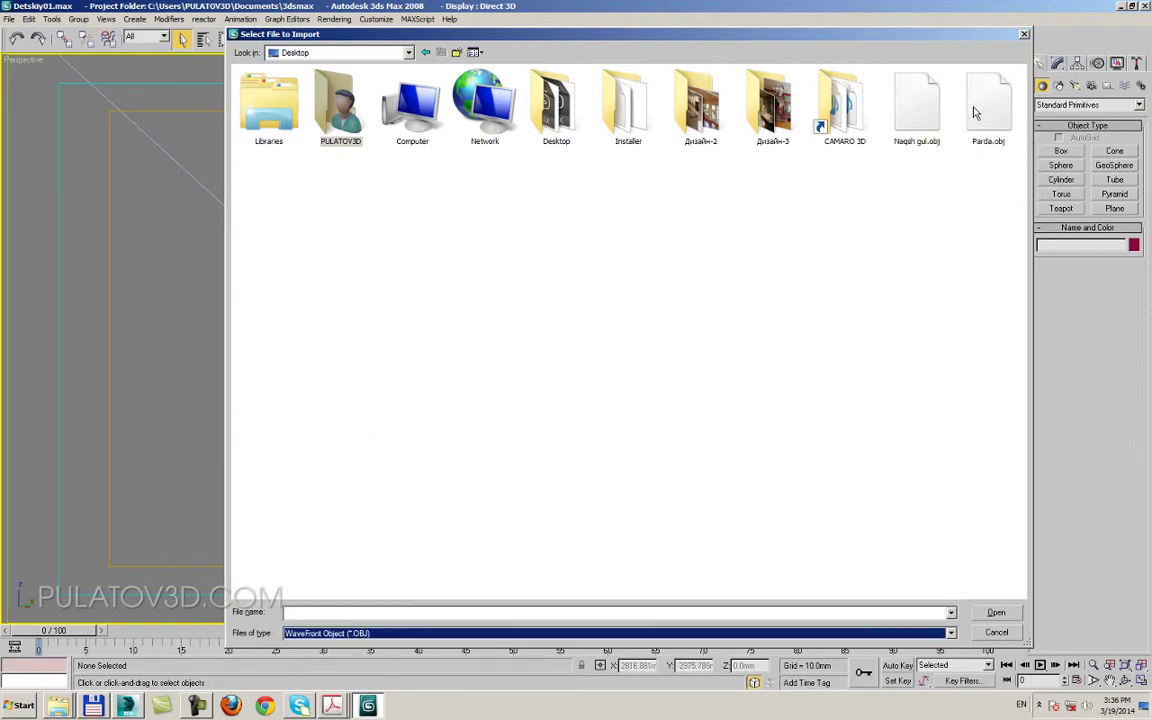
double_click(975, 113)
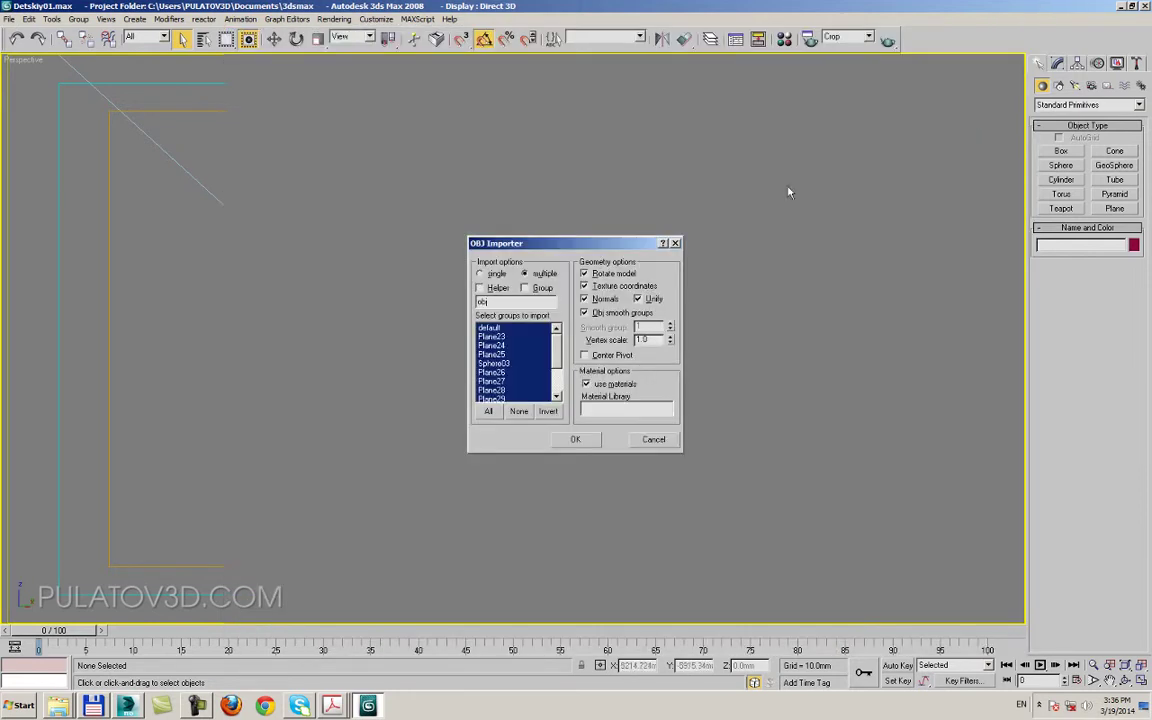
left_click(575, 441)
- Delete the right-hand drape of the imported curtain
key("z")
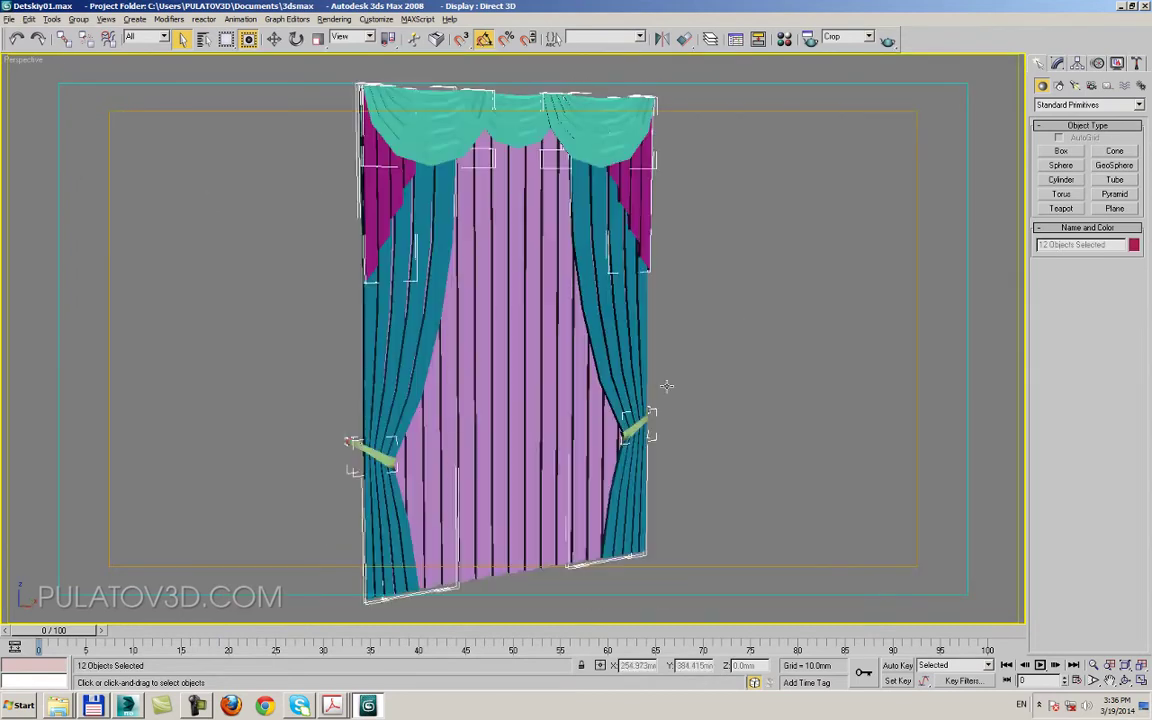
mouse_move(666, 385)
middle_mouse_down("alt")
mouse_move(702, 393)
mouse_move(705, 357)
mouse_move(689, 383)
middle_mouse_up("alt")
left_click(727, 364)
key("F3")
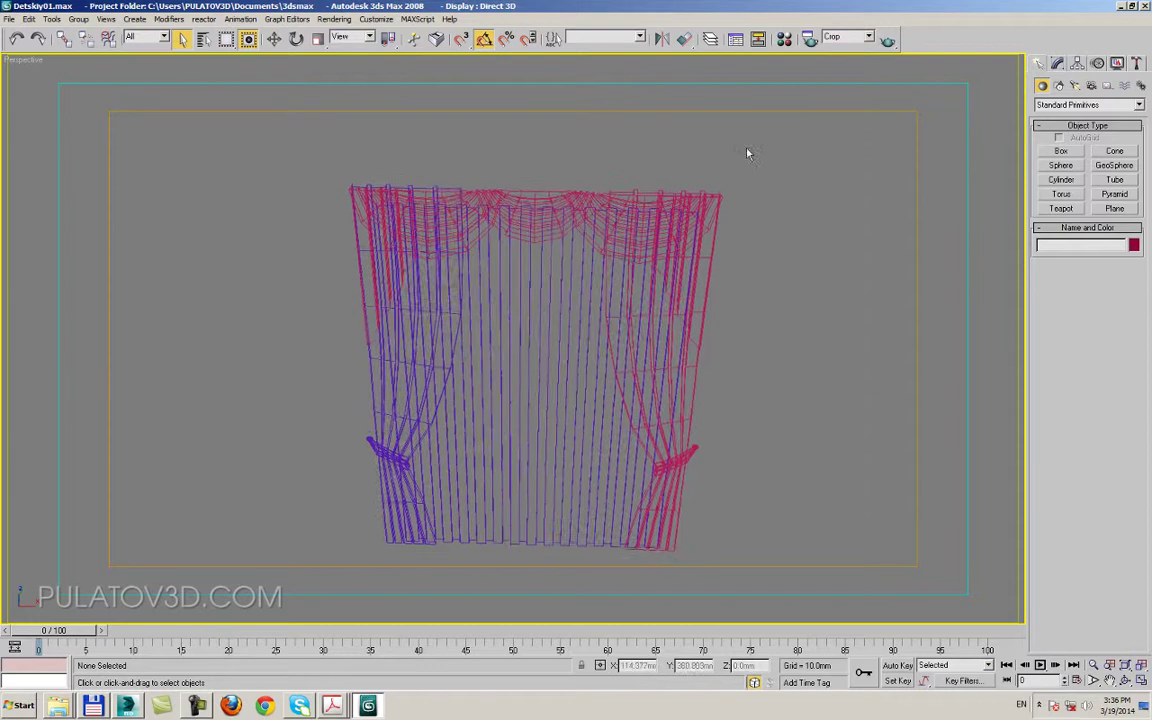
left_click_drag(773, 112, 273, 637)
left_click(729, 194)
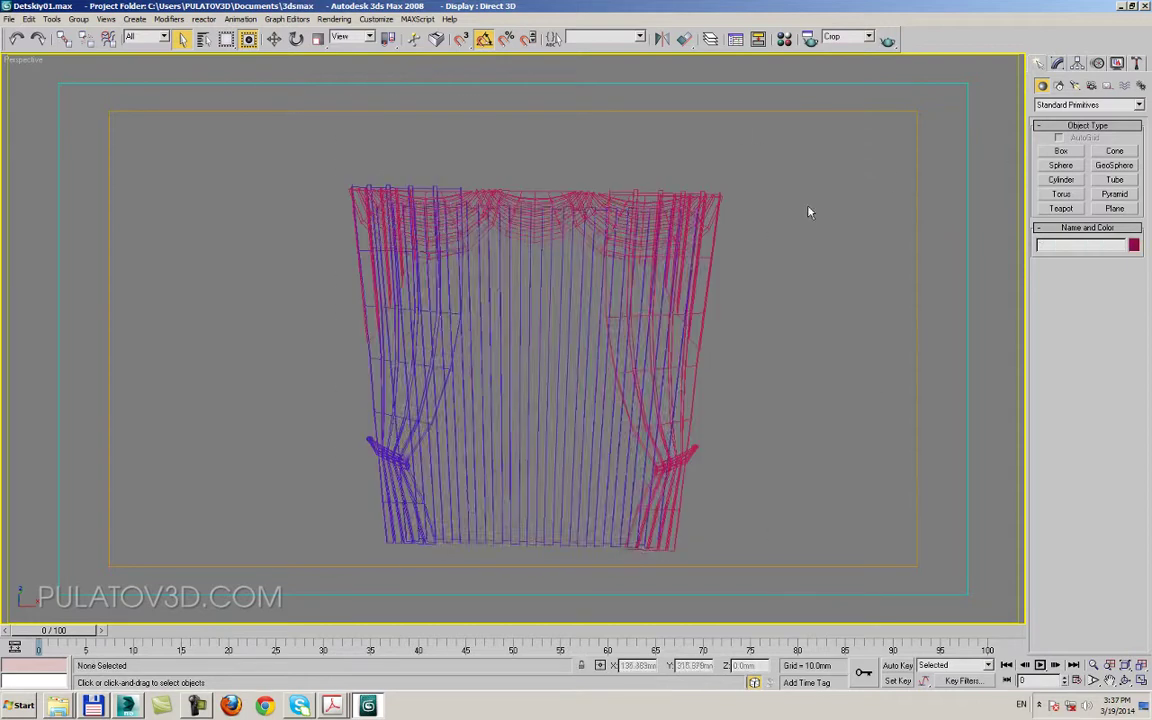
left_click(640, 295)
left_click(615, 309)
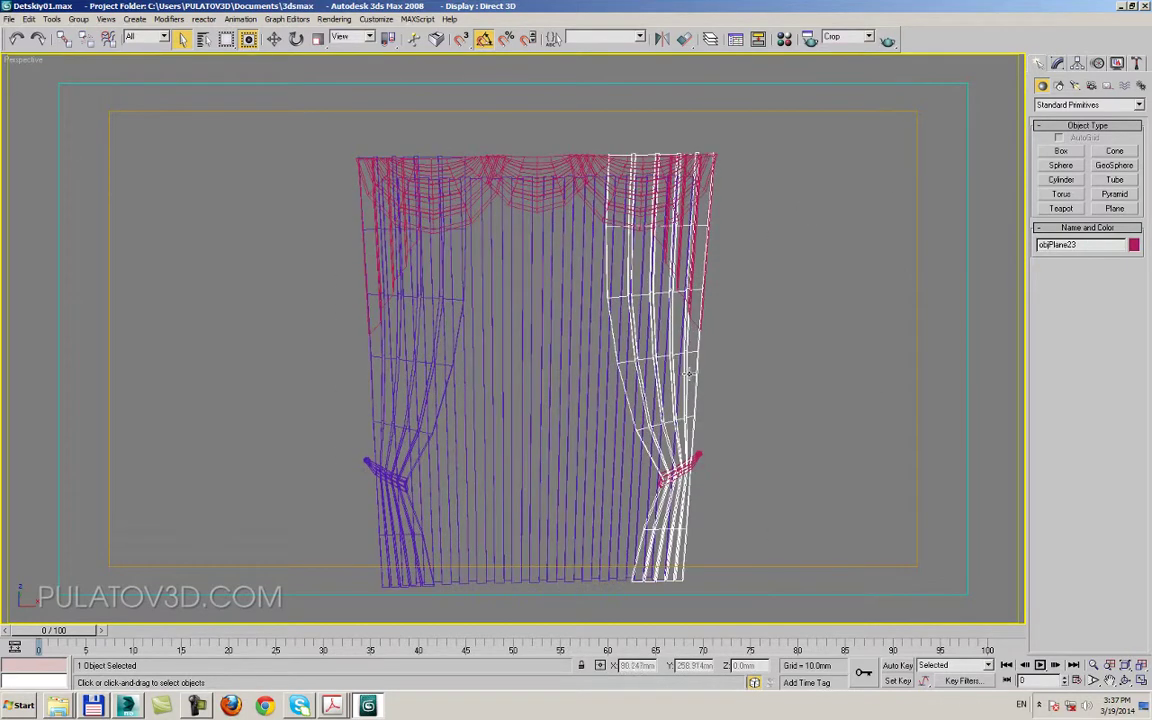
key("F3")
scroll(692, 375, "up", 3)
middle_click_drag(694, 231, 694, 612)
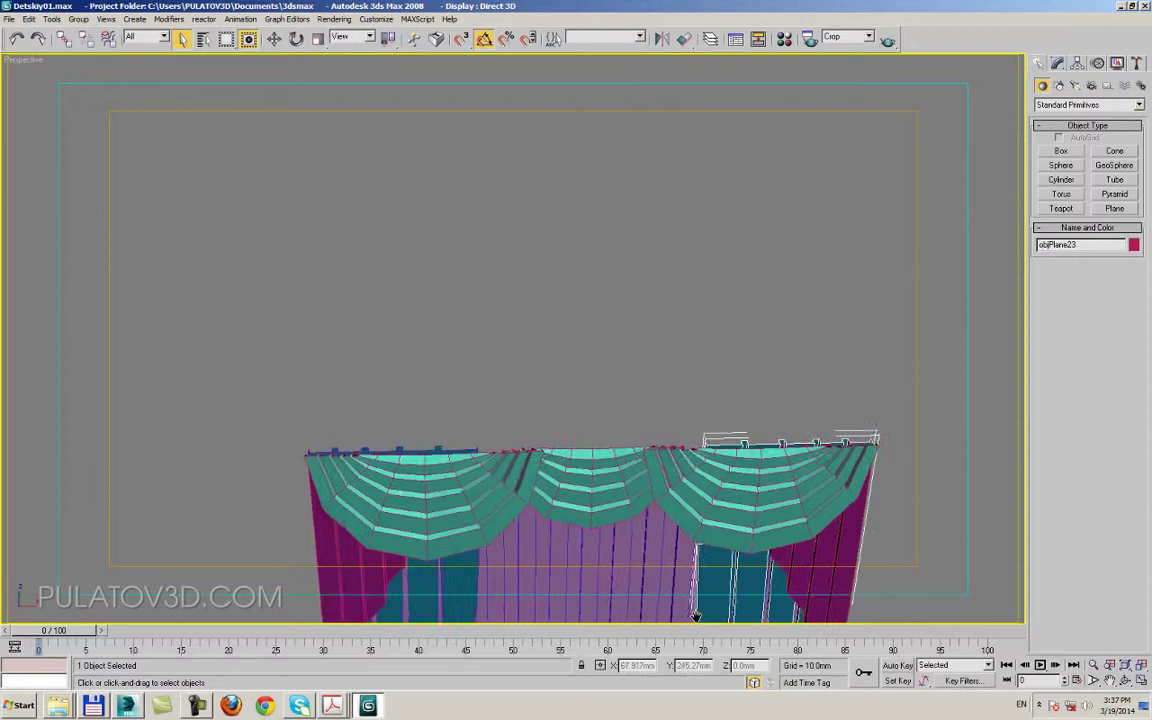
scroll(640, 540, "up", 2)
scroll(606, 416, "up", 2)
scroll(596, 467, "down", 5)
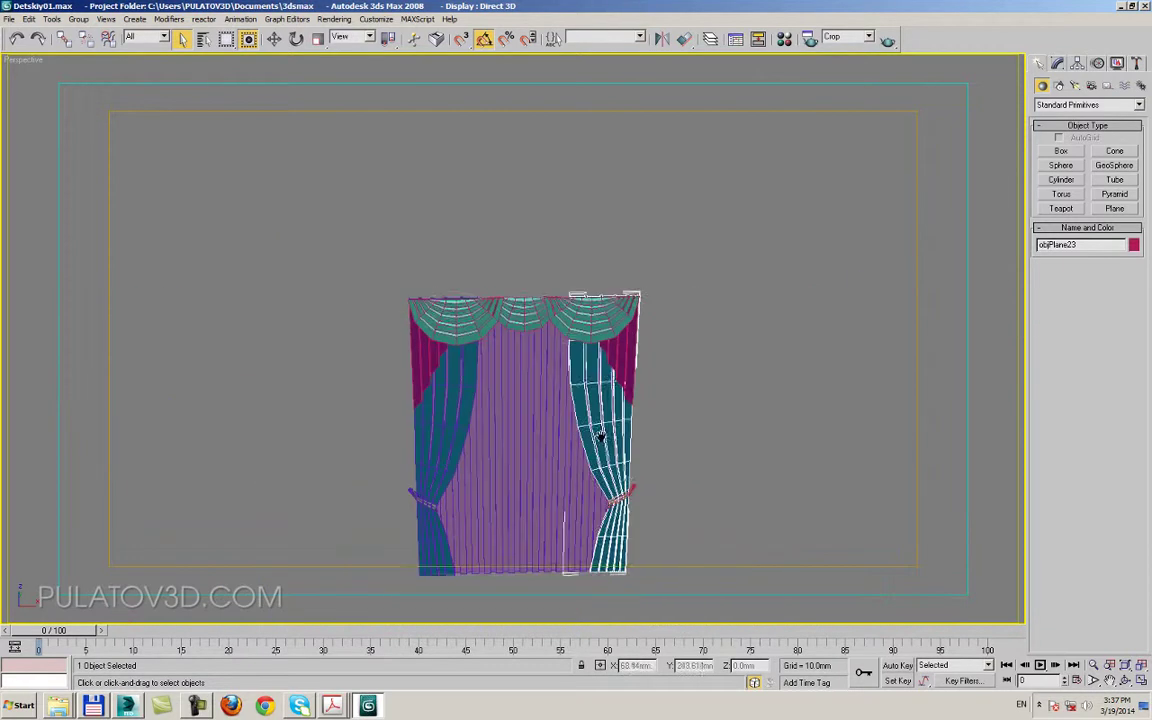
middle_click_drag(598, 448, 600, 405)
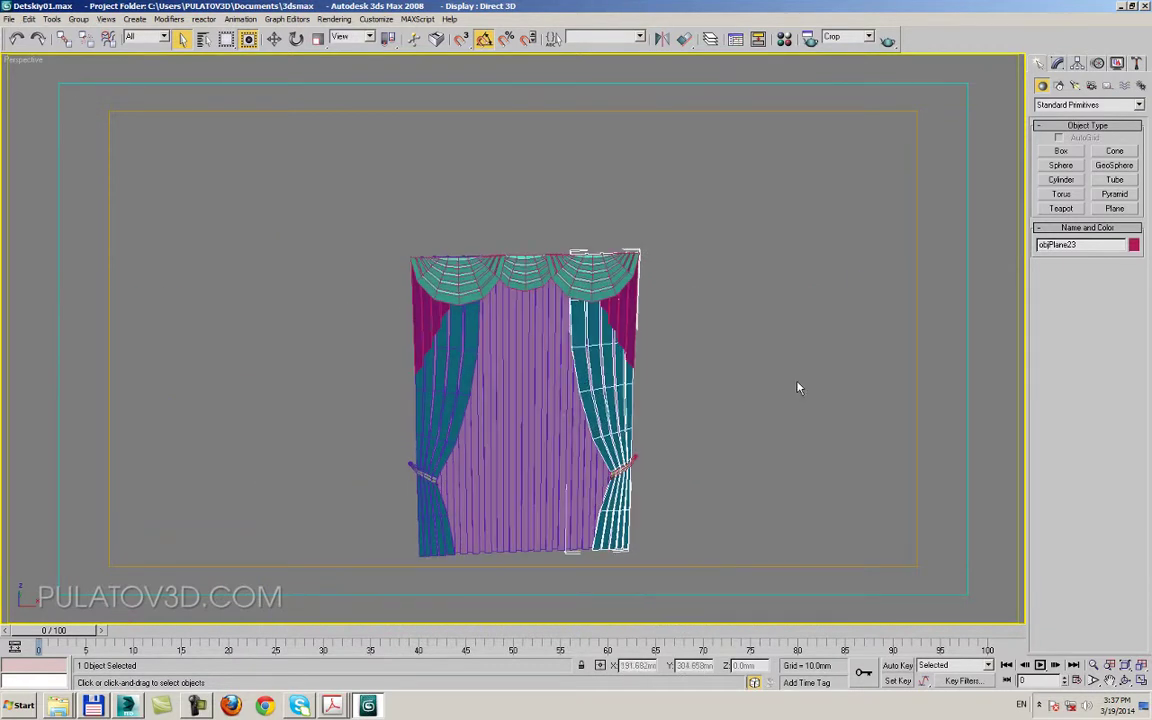
mouse_move(741, 406)
middle_mouse_down("alt")
mouse_move(689, 432)
mouse_move(571, 240)
mouse_move(482, 248)
mouse_move(532, 320)
middle_mouse_up("alt")
key("Delete")
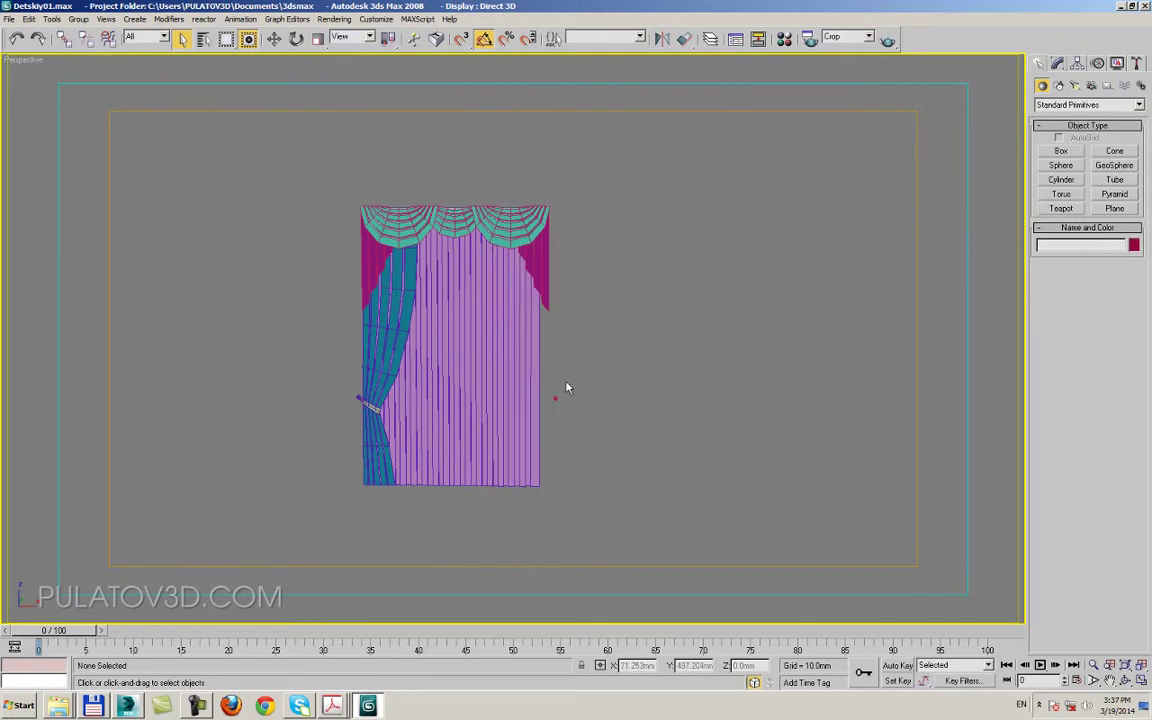
- Delete the right swag as well
middle_click_drag(553, 398, 483, 381, "alt")
left_click(464, 330)
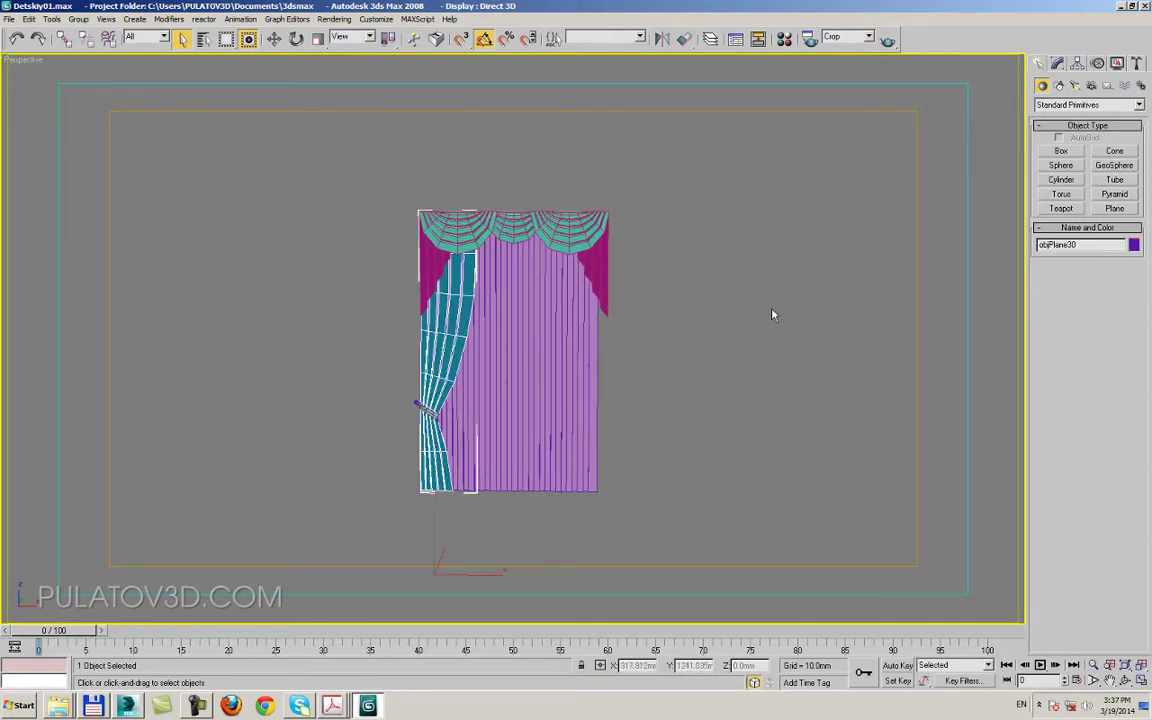
scroll(825, 432, "up", 5)
left_click(732, 424)
left_click(728, 371)
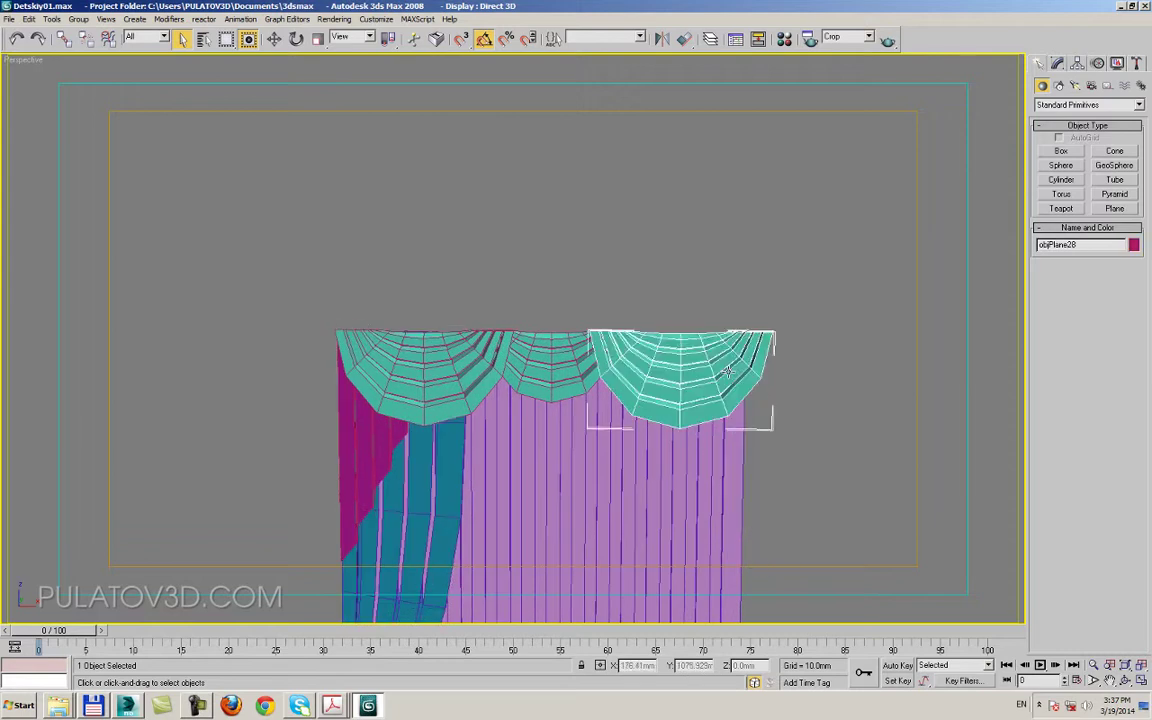
key("Delete")
- Drag-select all the remaining curtain pieces, including the tulle
scroll(580, 360, "up", 3)
left_click(586, 327)
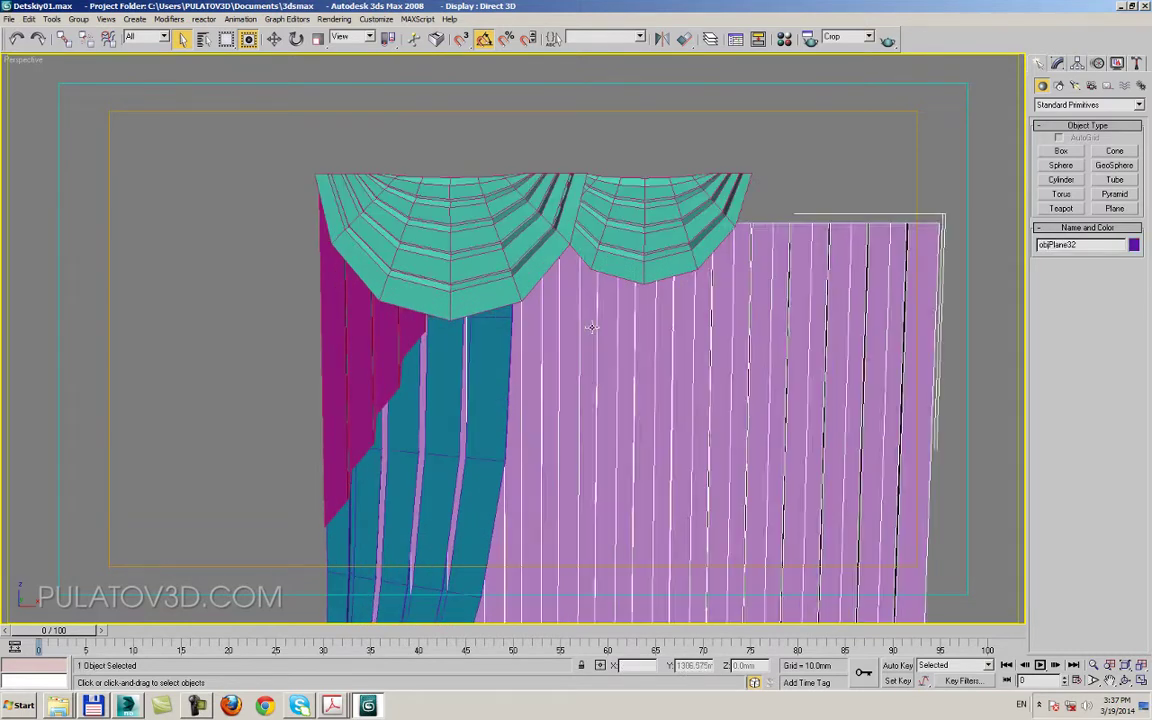
scroll(577, 369, "down", 5)
scroll(577, 369, "down", 2)
scroll(362, 236, "down", 2)
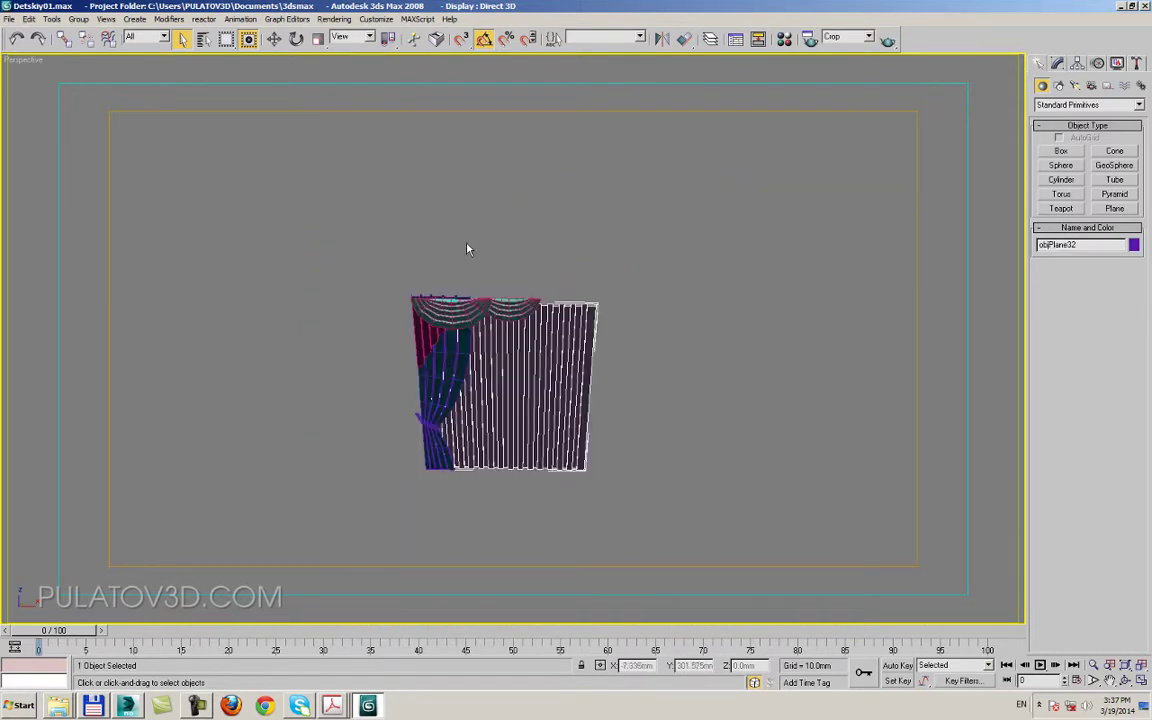
left_click_drag(430, 235, 638, 470)
scroll(638, 470, "down", 2)
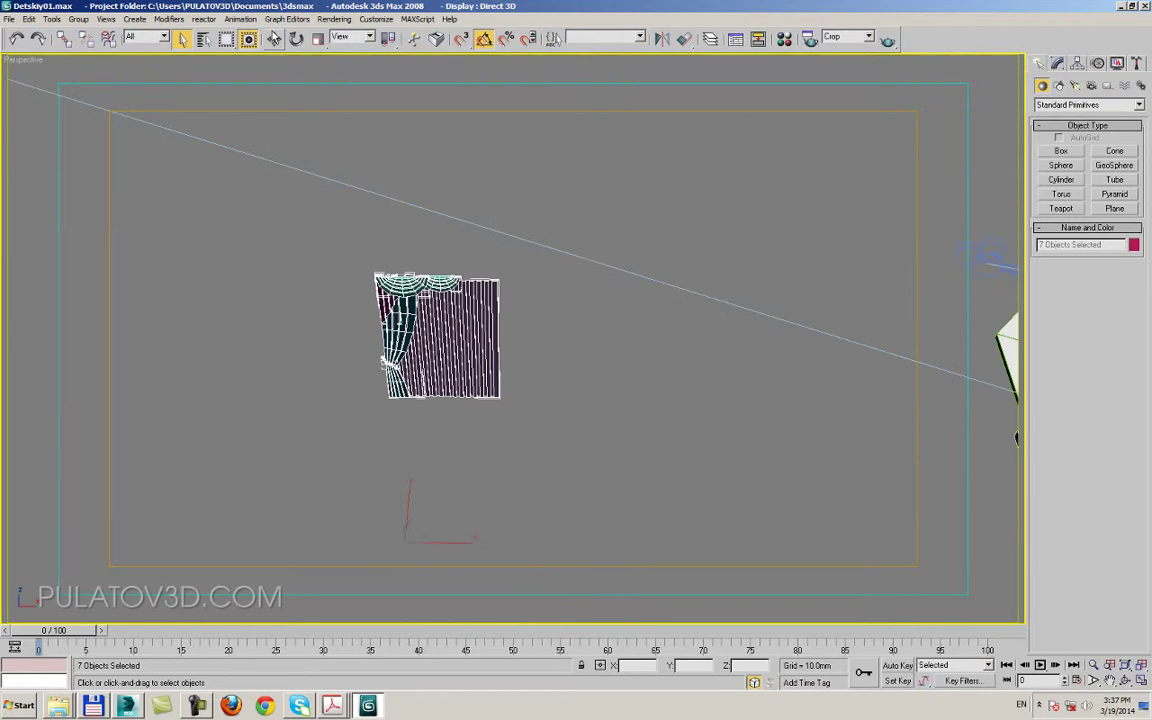
- Rotate the curtain 90 degrees about the vertical axis
key("w")
middle_click_drag(481, 527, 430, 320, "alt")
key("e")
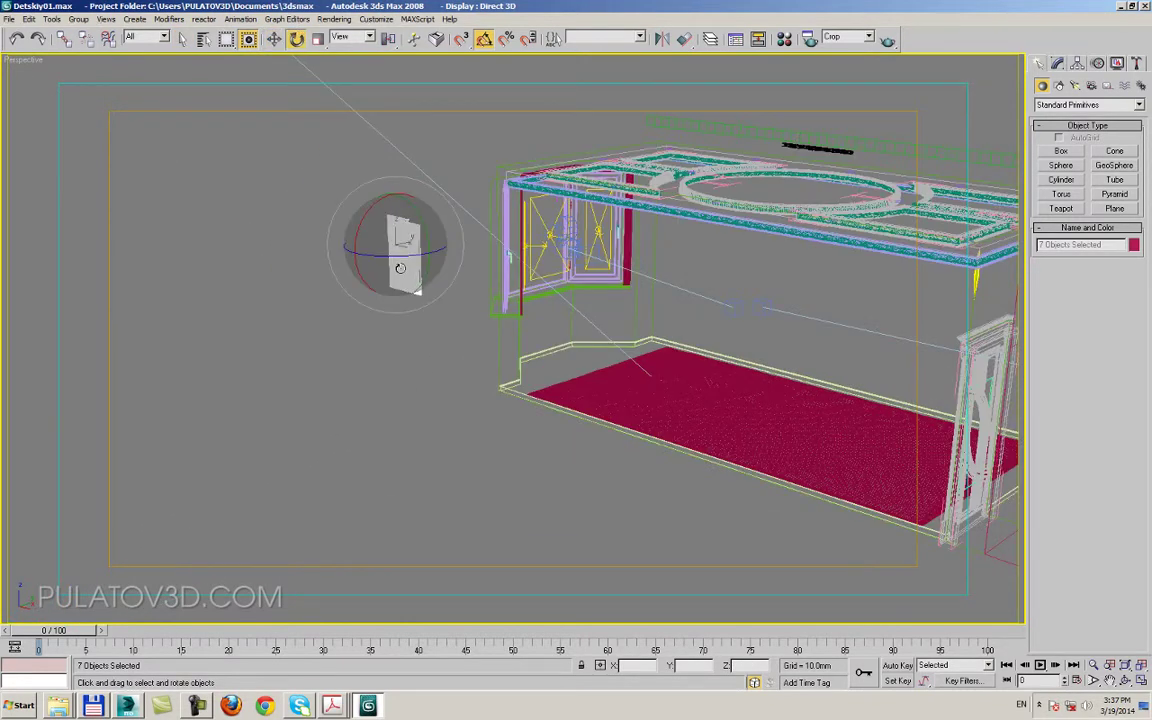
left_click_drag(400, 268, 448, 265)
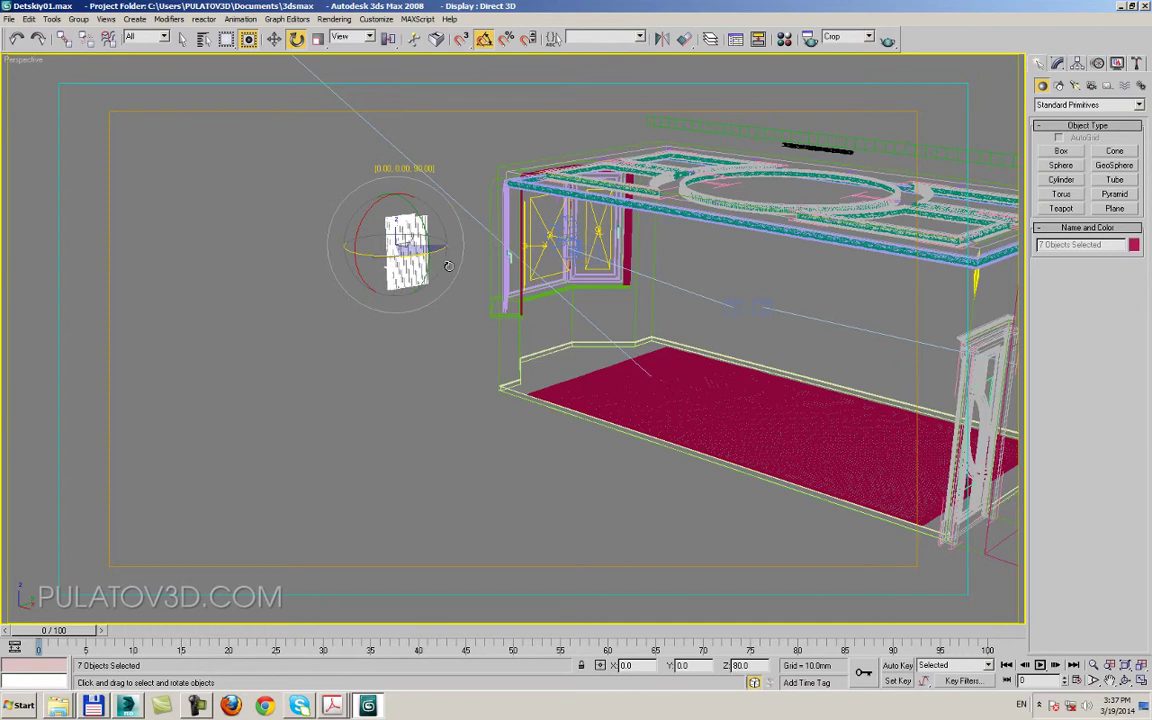
left_click_drag(448, 265, 410, 245)
- In Top view, move the curtain next to the children's room window
left_click(274, 38)
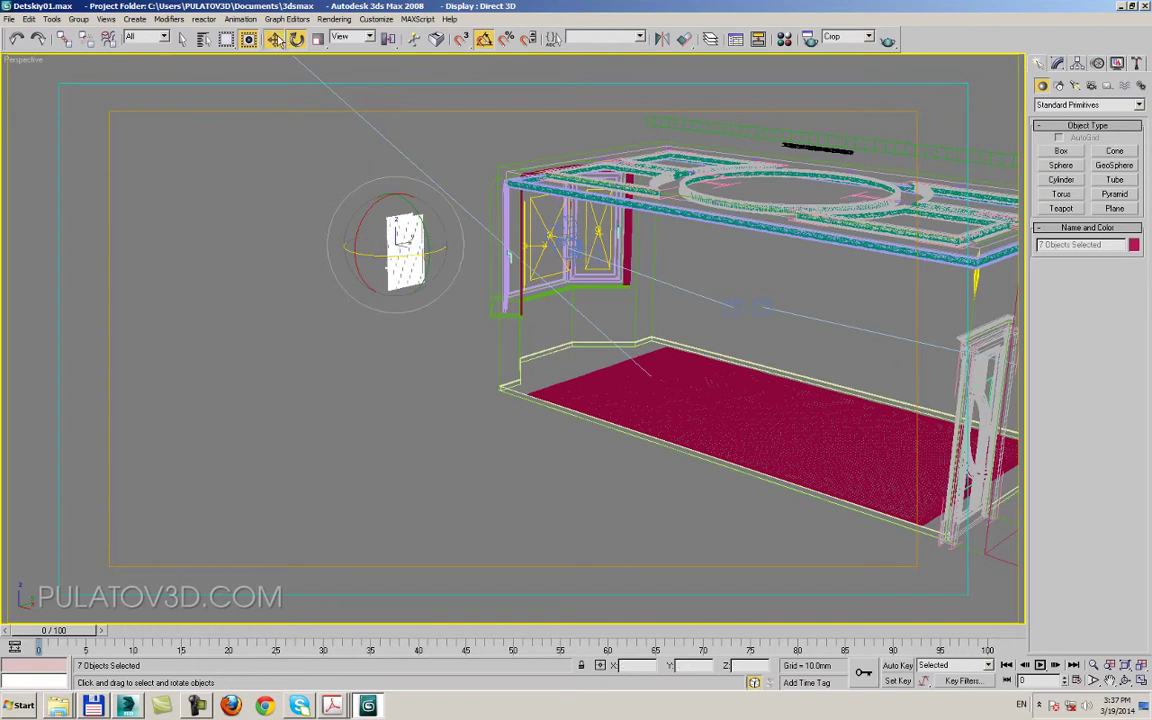
key("t")
key("z")
mouse_move(532, 381)
middle_mouse_down()
mouse_move(688, 379)
mouse_move(887, 455)
mouse_move(496, 386)
middle_mouse_up()
scroll(688, 379, "down", 3)
scroll(496, 386, "up", 4)
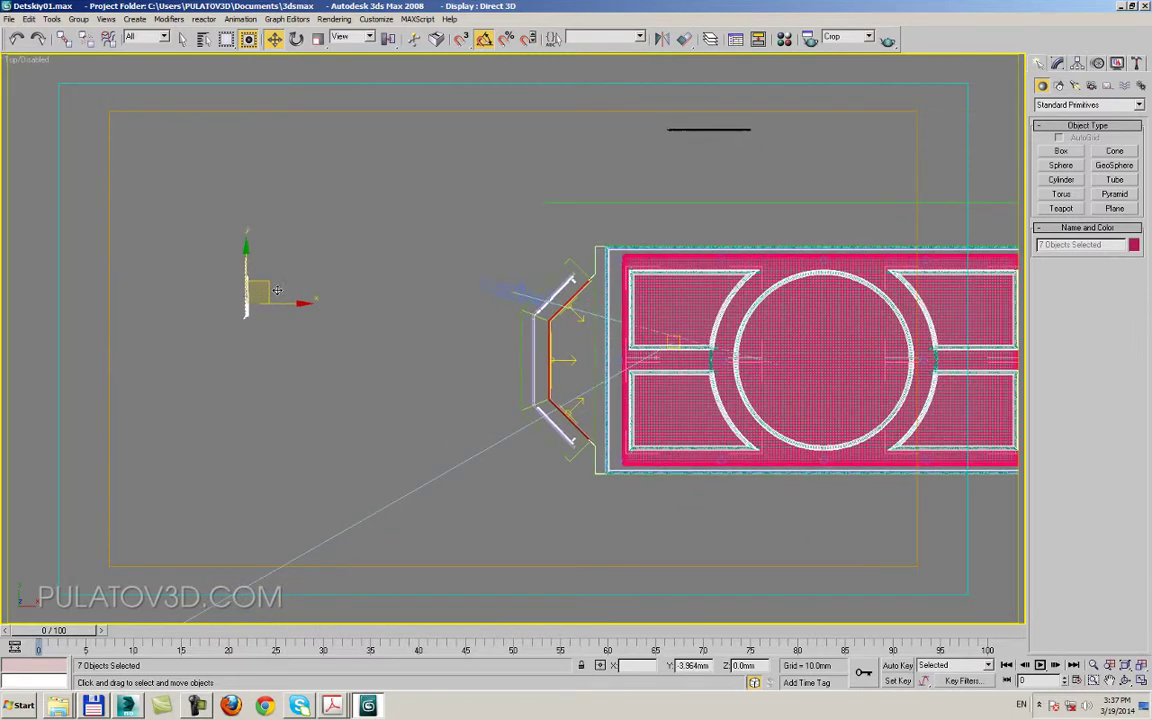
left_click_drag(267, 289, 631, 405)
scroll(522, 388, "up", 2)
scroll(522, 388, "up", 2)
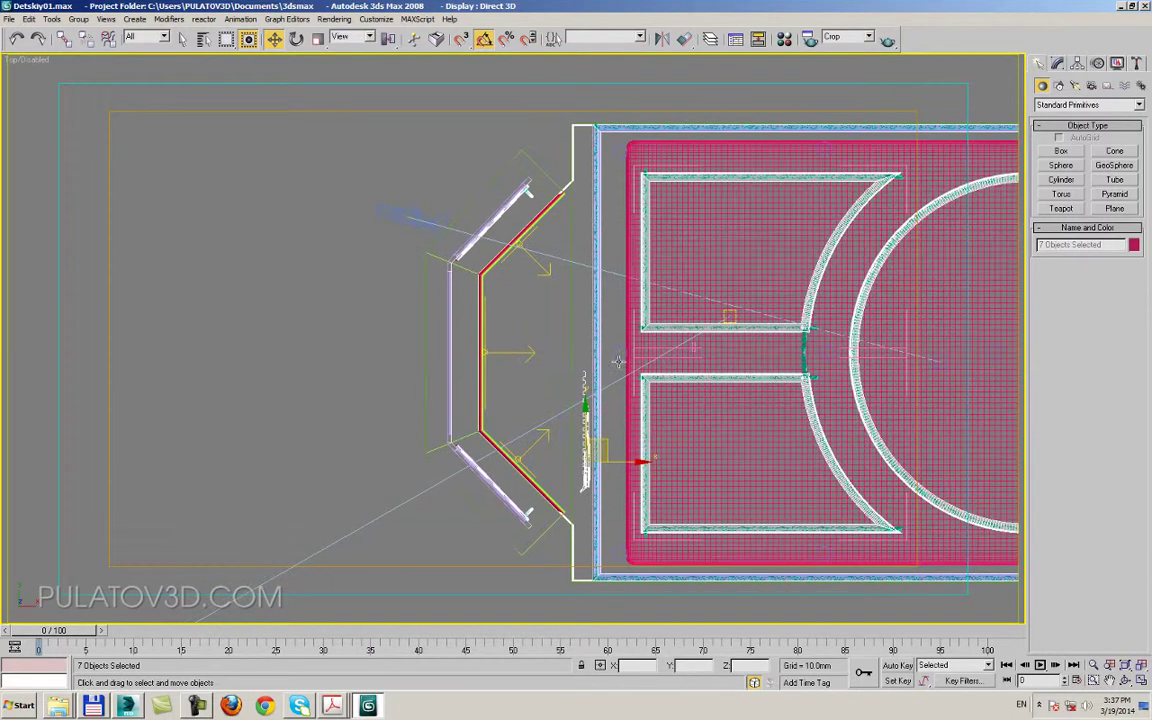
mouse_move(587, 372)
middle_mouse_down()
mouse_move(514, 378)
mouse_move(527, 218)
middle_mouse_up()
scroll(527, 218, "up", 2)
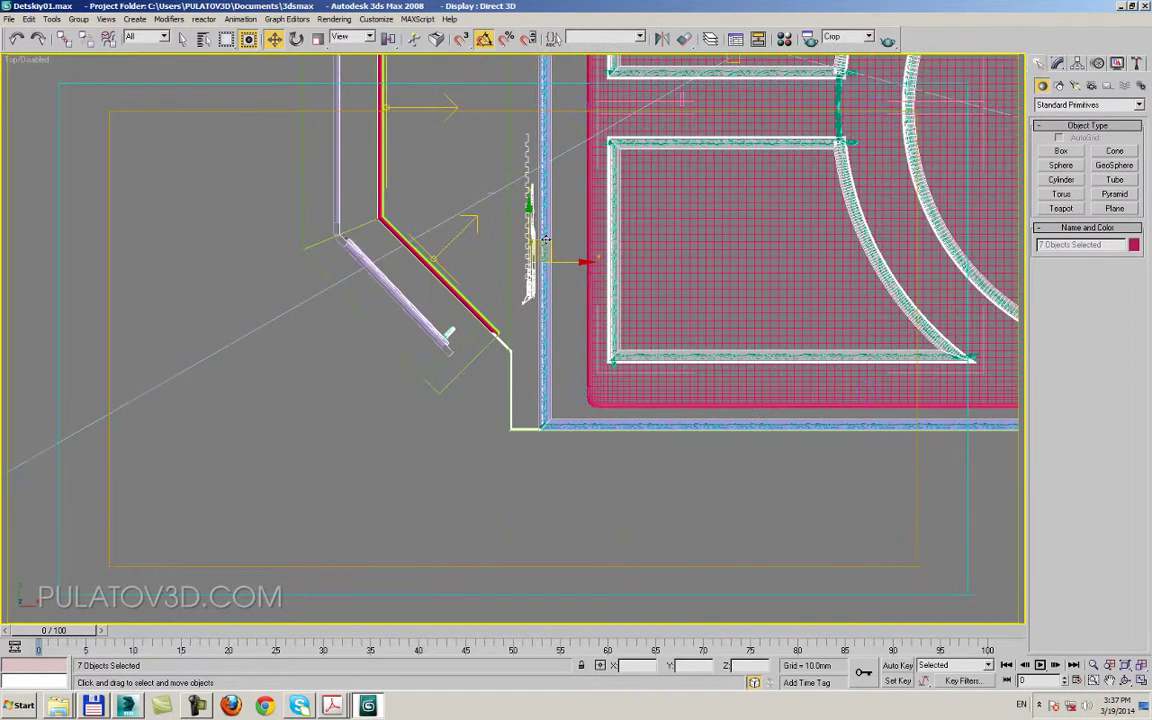
- Scale the curtain up and raise it beside the window
key("r")
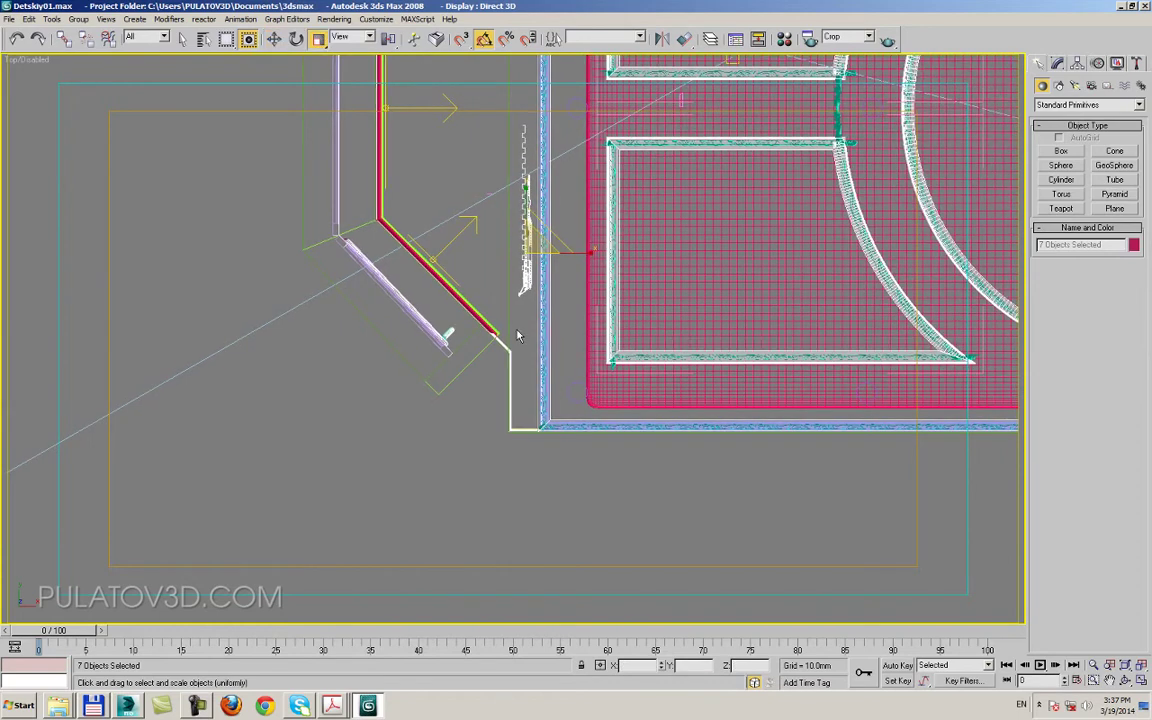
key("p")
key("z")
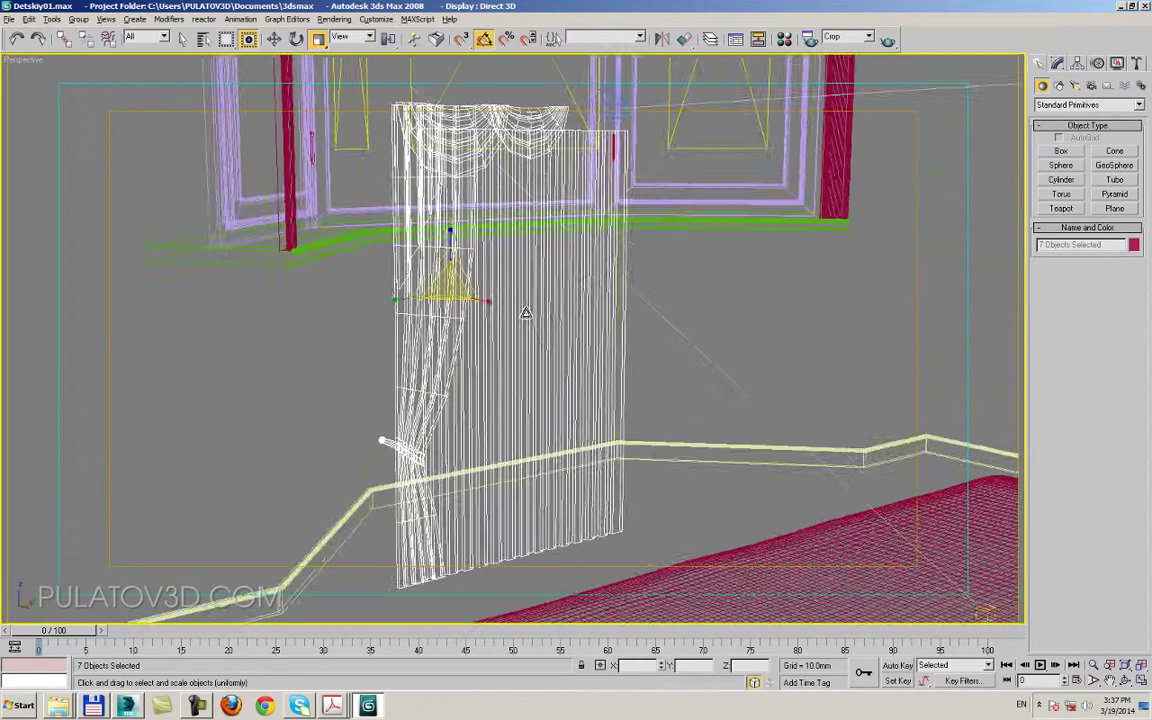
middle_click_drag(522, 314, 543, 345, "alt")
scroll(545, 380, "down", 3)
middle_click_drag(549, 400, 442, 346, "alt")
left_click_drag(491, 385, 535, 302)
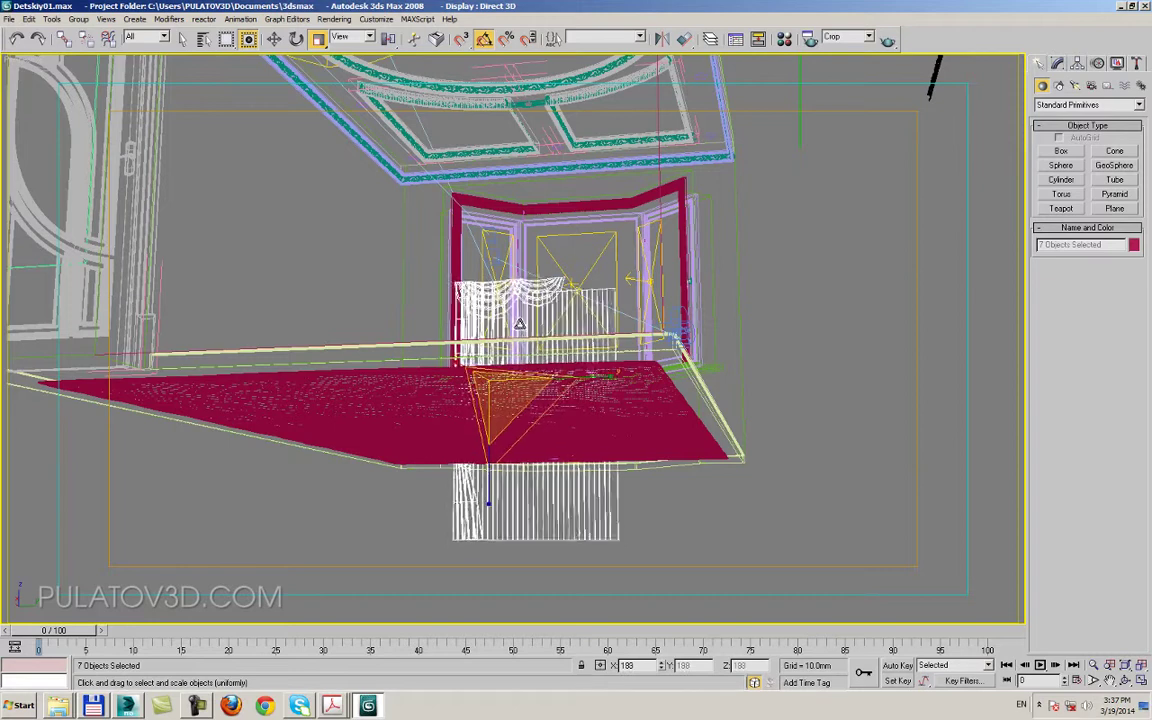
middle_click_drag(535, 302, 600, 300, "alt")
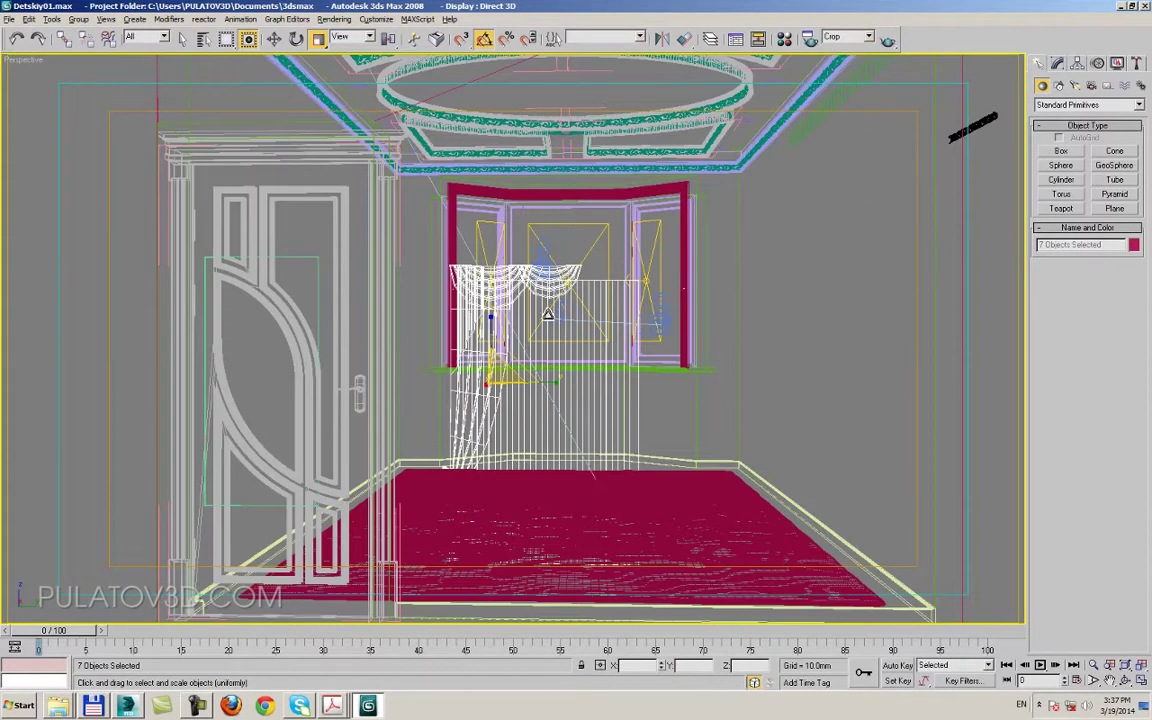
key("w")
mouse_move(511, 372)
left_mouse_down()
mouse_move(477, 265)
mouse_move(456, 263)
left_mouse_up()
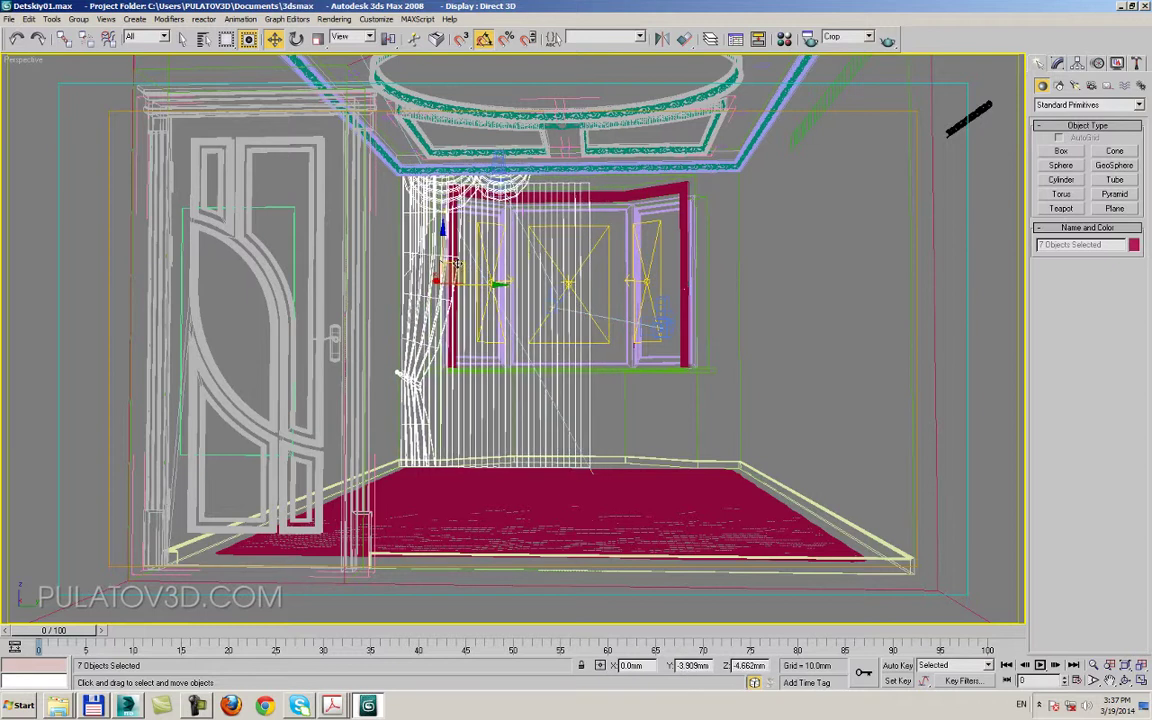
- Widen the curtain to 106% and nudge it slightly left
left_click(318, 38)
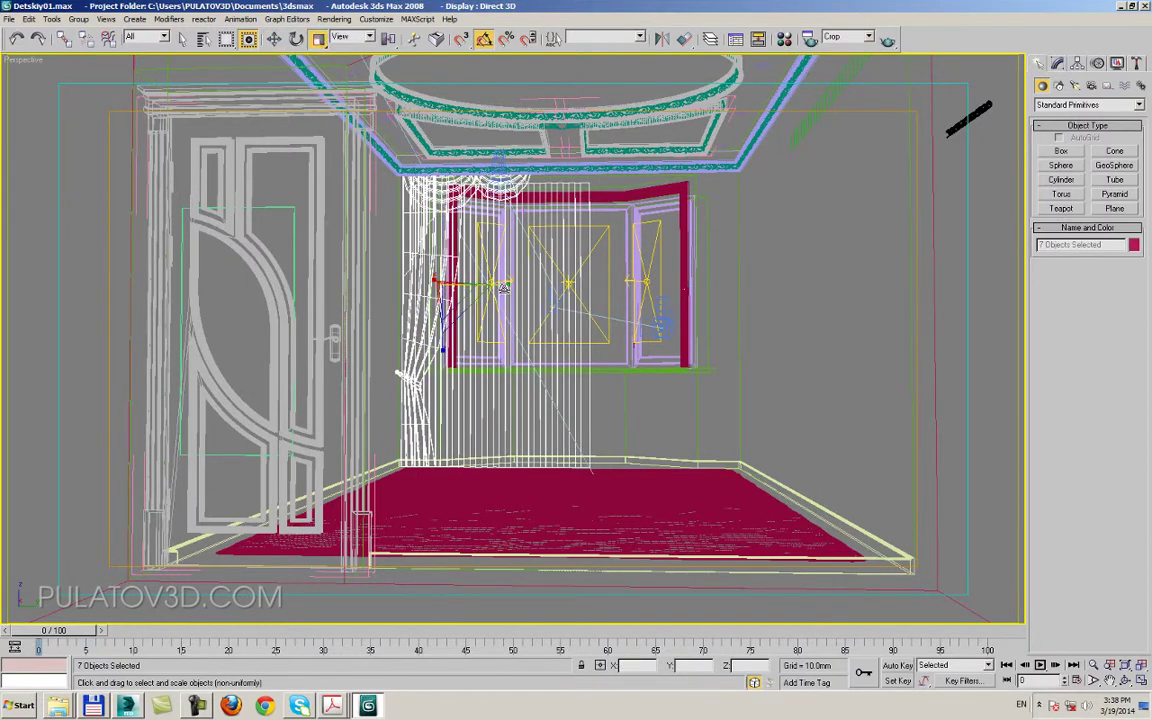
left_click_drag(457, 291, 463, 292)
left_click(274, 38)
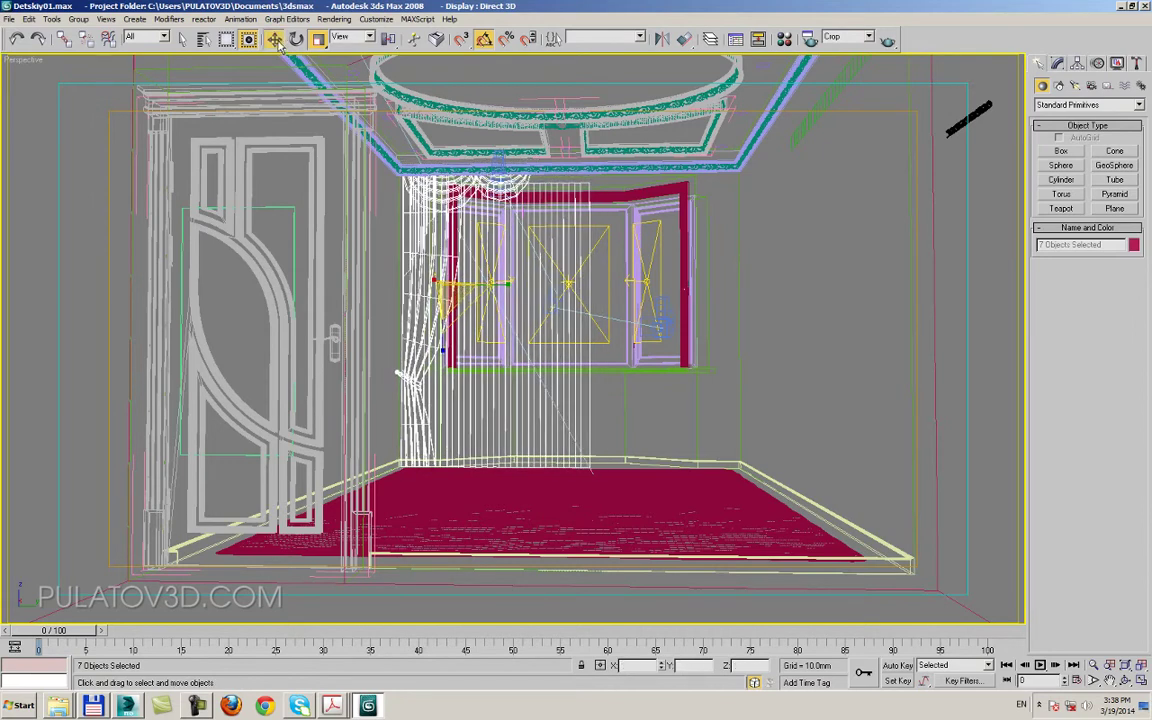
scroll(461, 366, "up", 5)
scroll(461, 366, "up", 4)
scroll(461, 366, "down", 3)
mouse_move(465, 368)
middle_mouse_down()
mouse_move(491, 305)
mouse_move(495, 344)
middle_mouse_up()
key("F3")
scroll(443, 303, "up", 3)
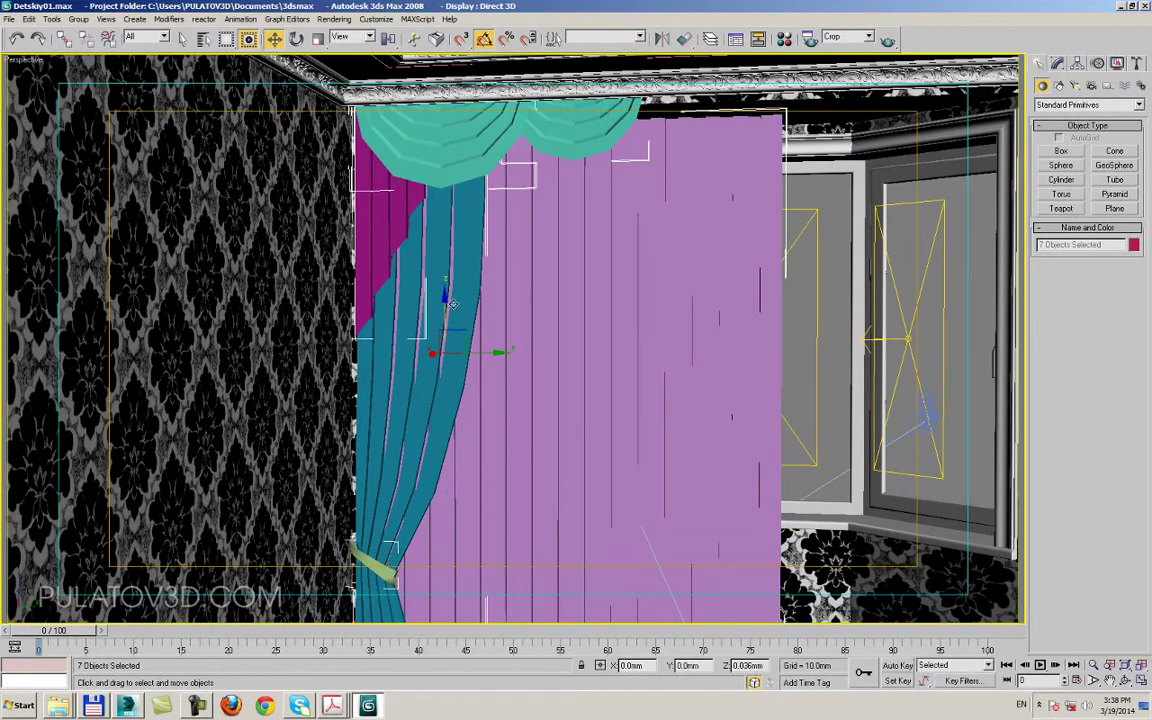
middle_click_drag(487, 371, 539, 316)
left_click_drag(540, 297, 535, 303)
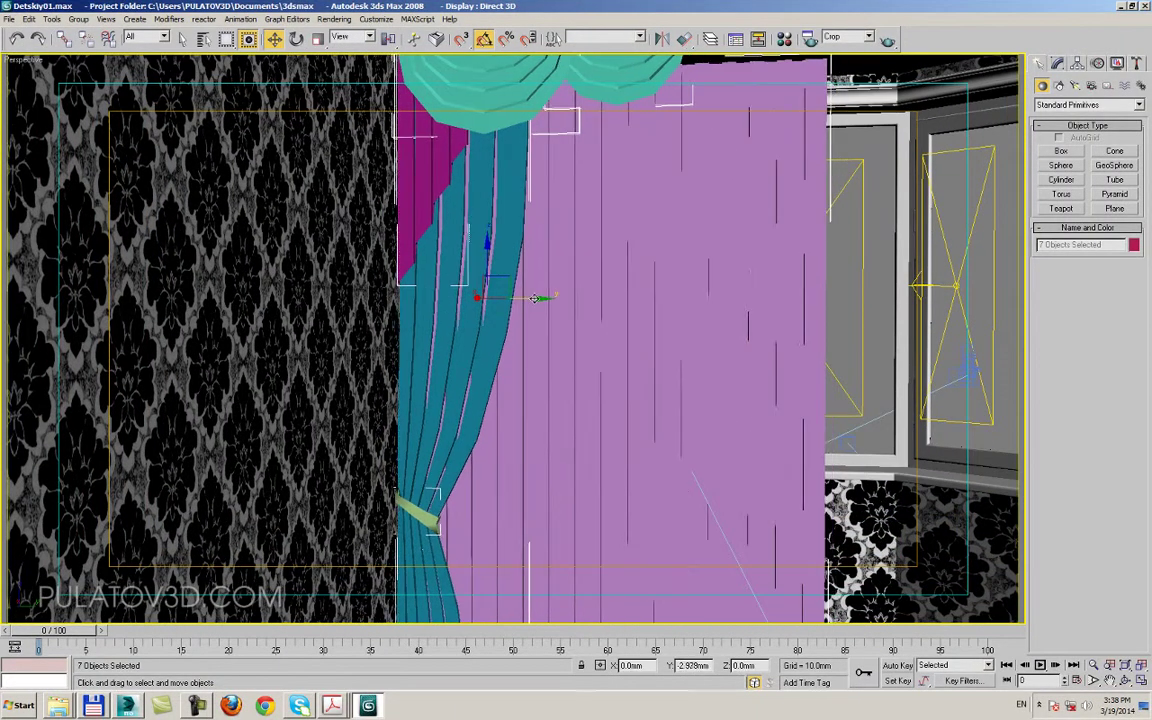
- Select the tulle objPlane32 on its own and start Align with Alt+A
key("F4")
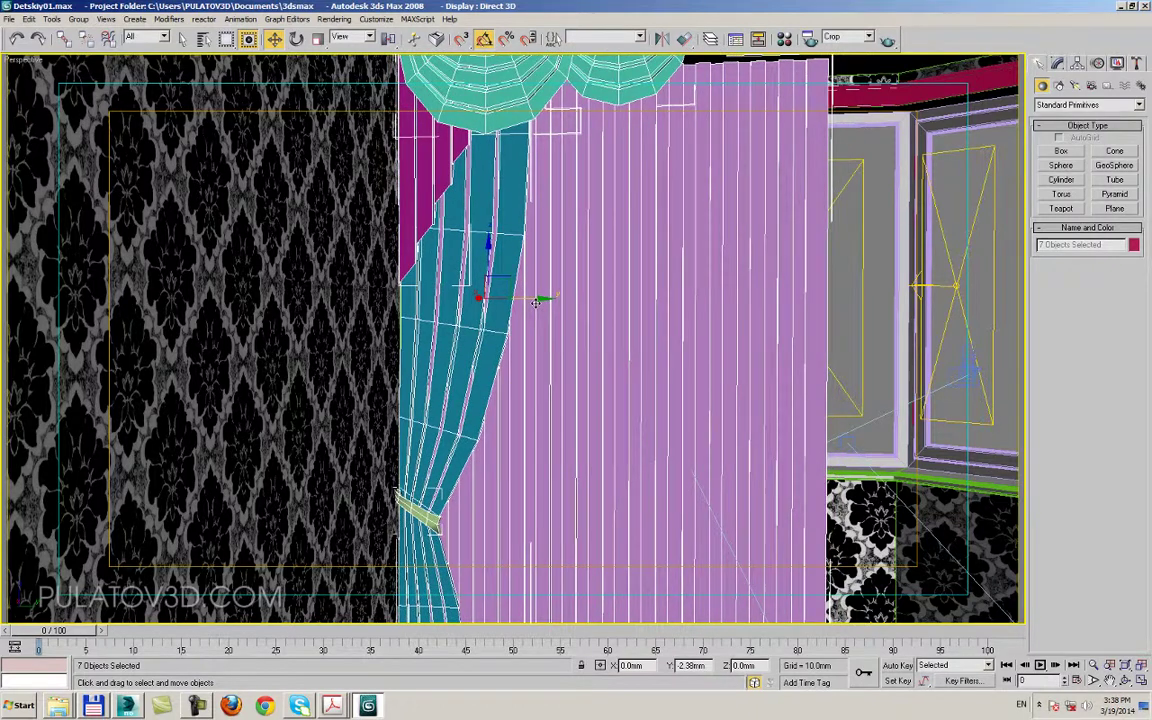
scroll(535, 303, "down", 6)
key("F3")
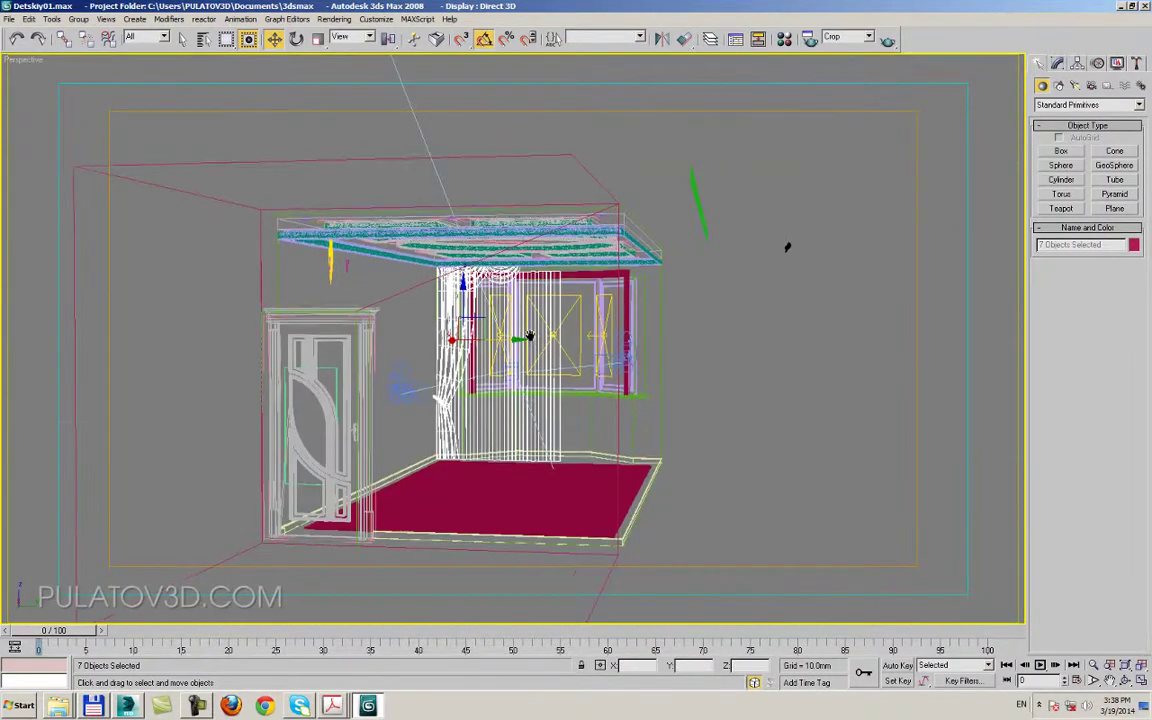
scroll(529, 337, "up", 5)
left_click(608, 466)
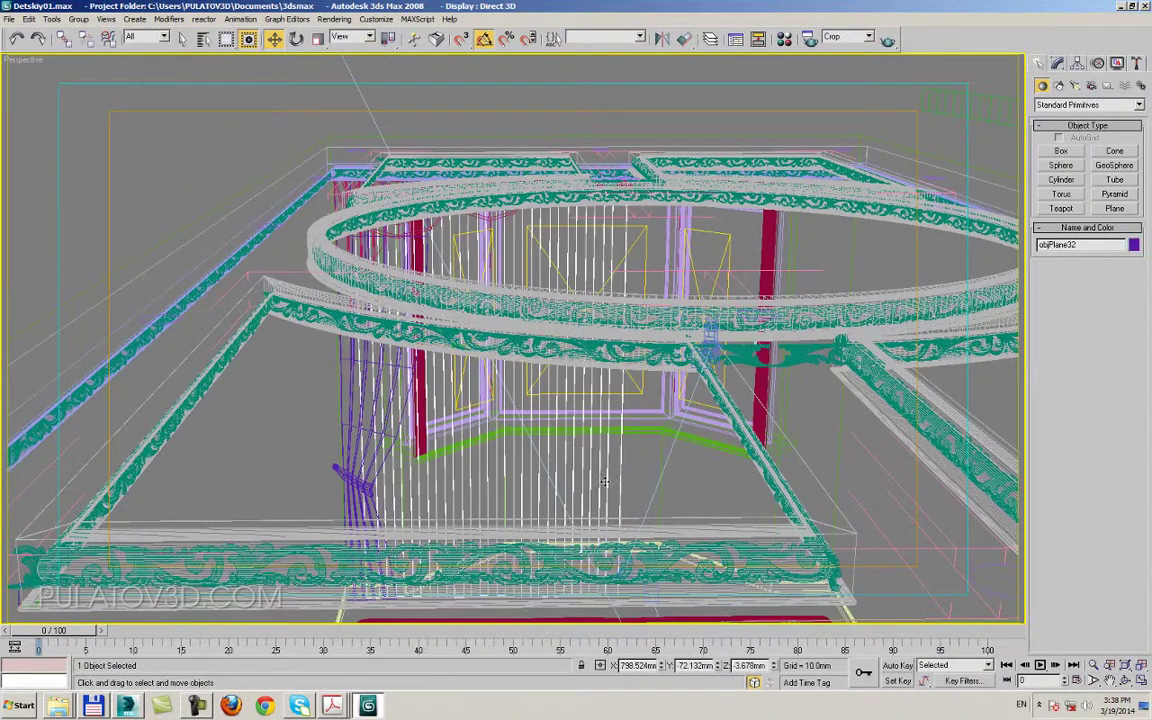
scroll(604, 482, "up", 3)
key("alt+a")
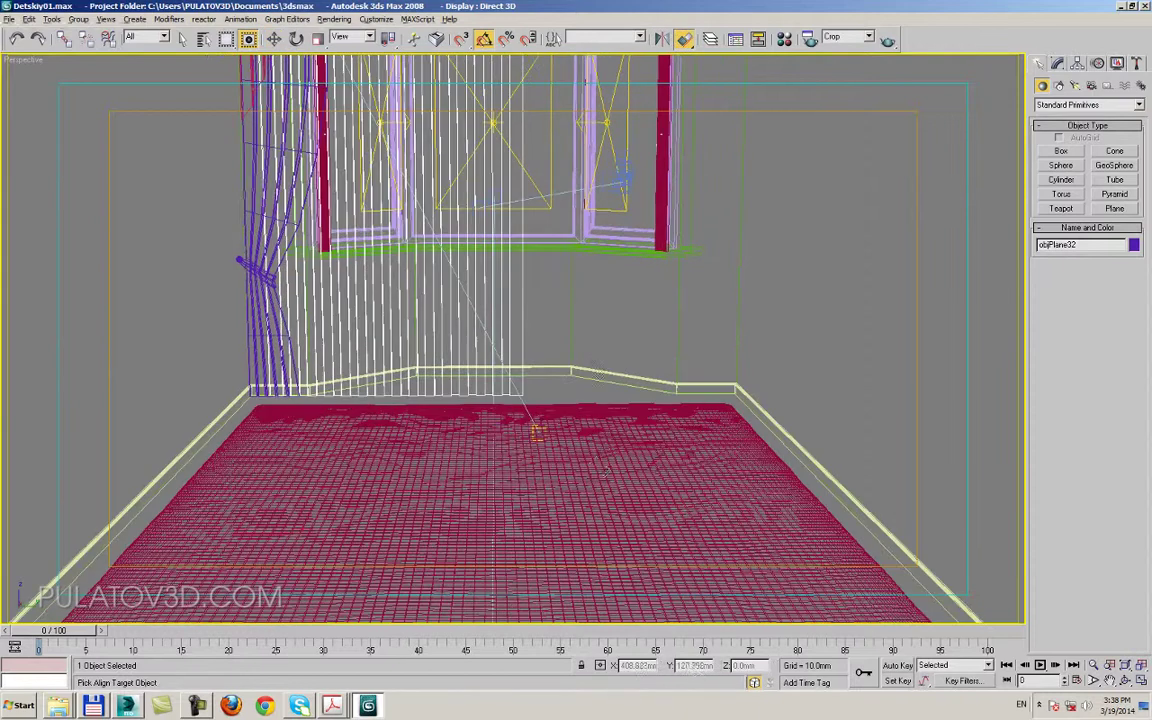
- Align the tulle to Box09 on Y position only, Center to Center
left_click(602, 438)
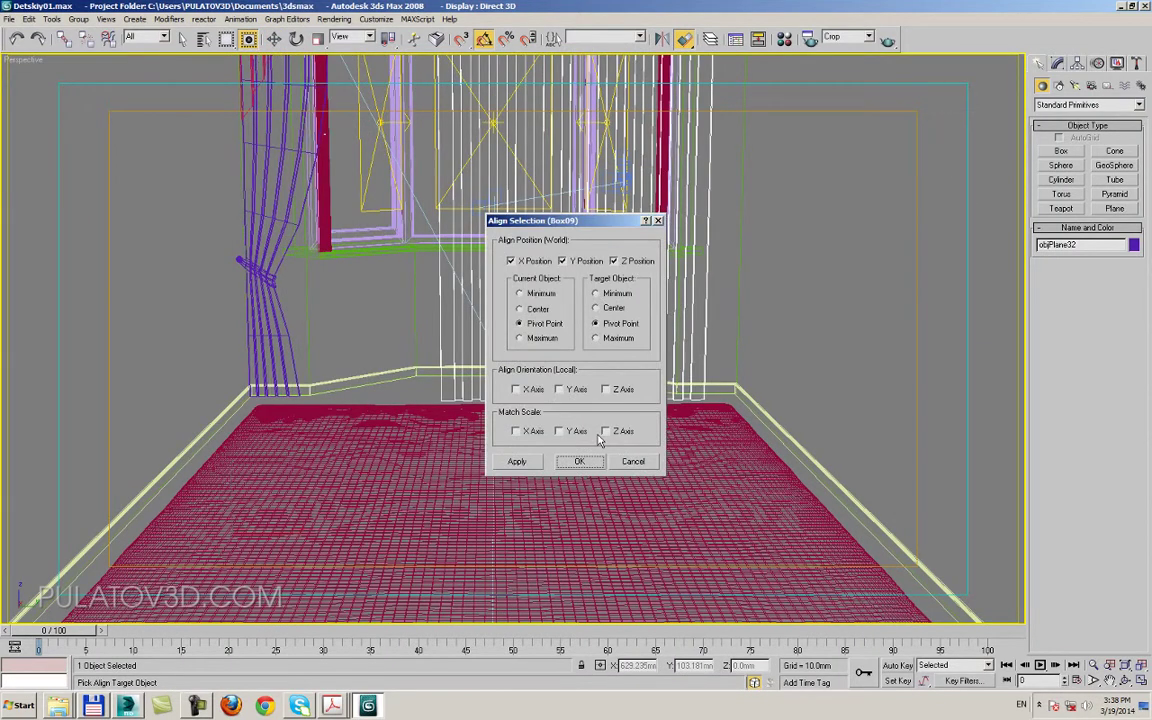
left_click(519, 308)
left_click(595, 308)
left_click(613, 261)
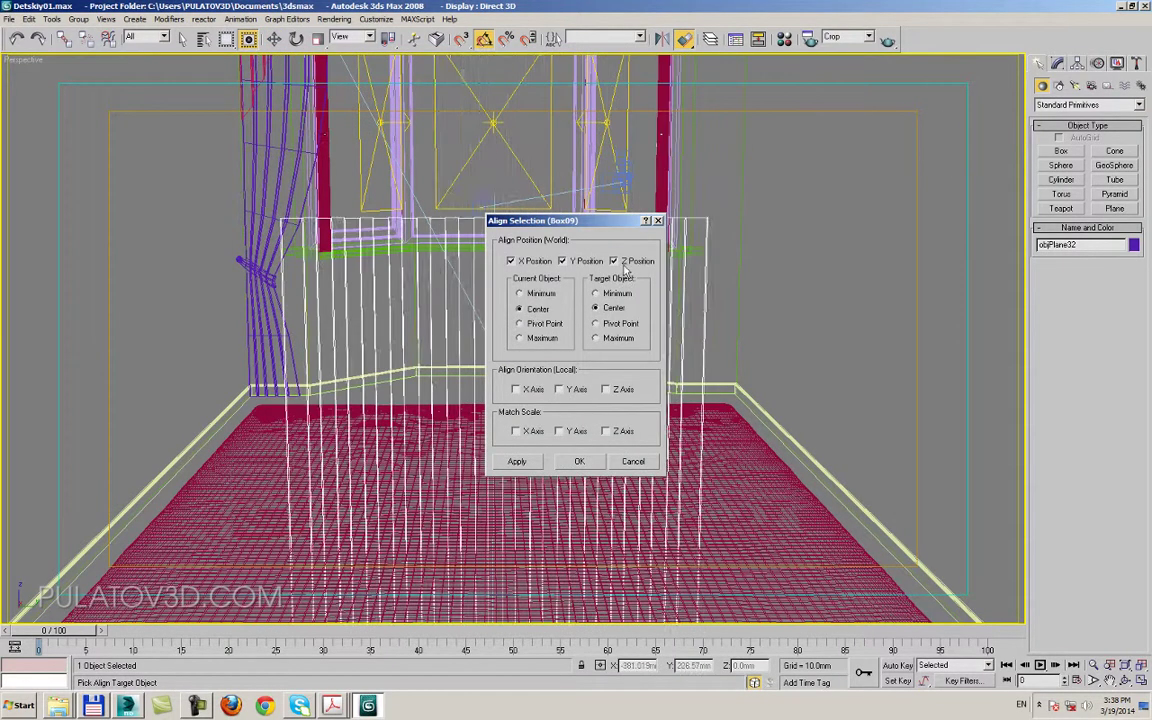
left_click(562, 261)
left_click(574, 262)
left_click(524, 262)
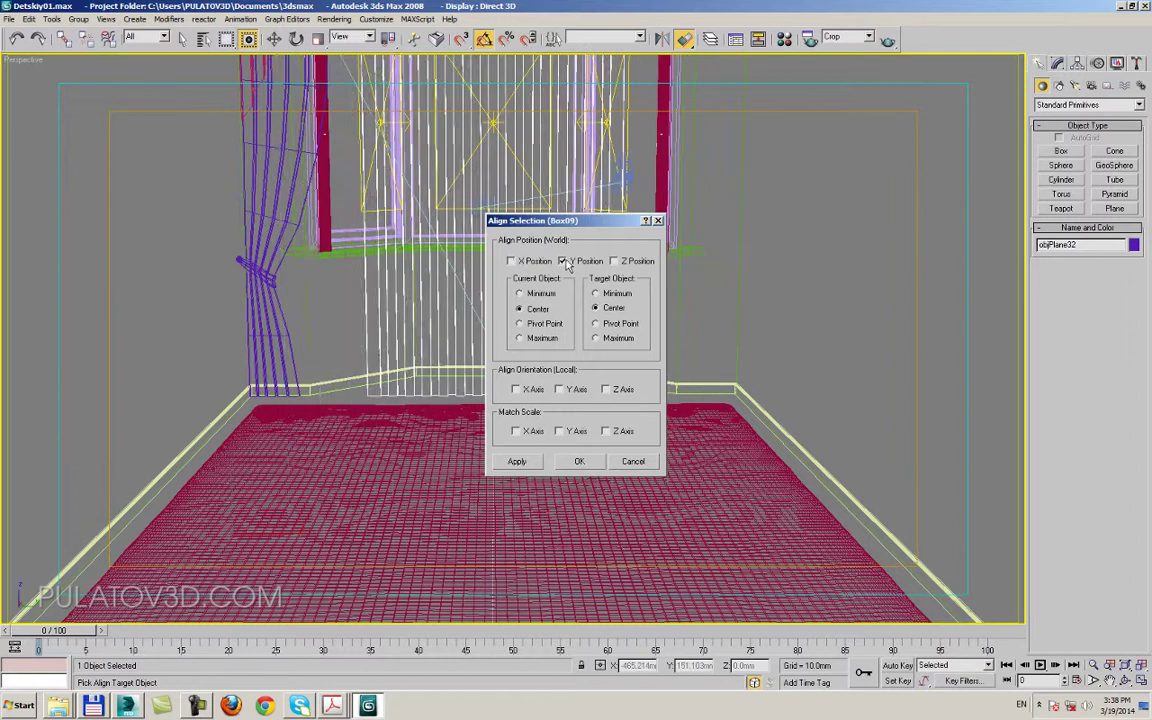
left_click(579, 461)
scroll(518, 415, "up", 3)
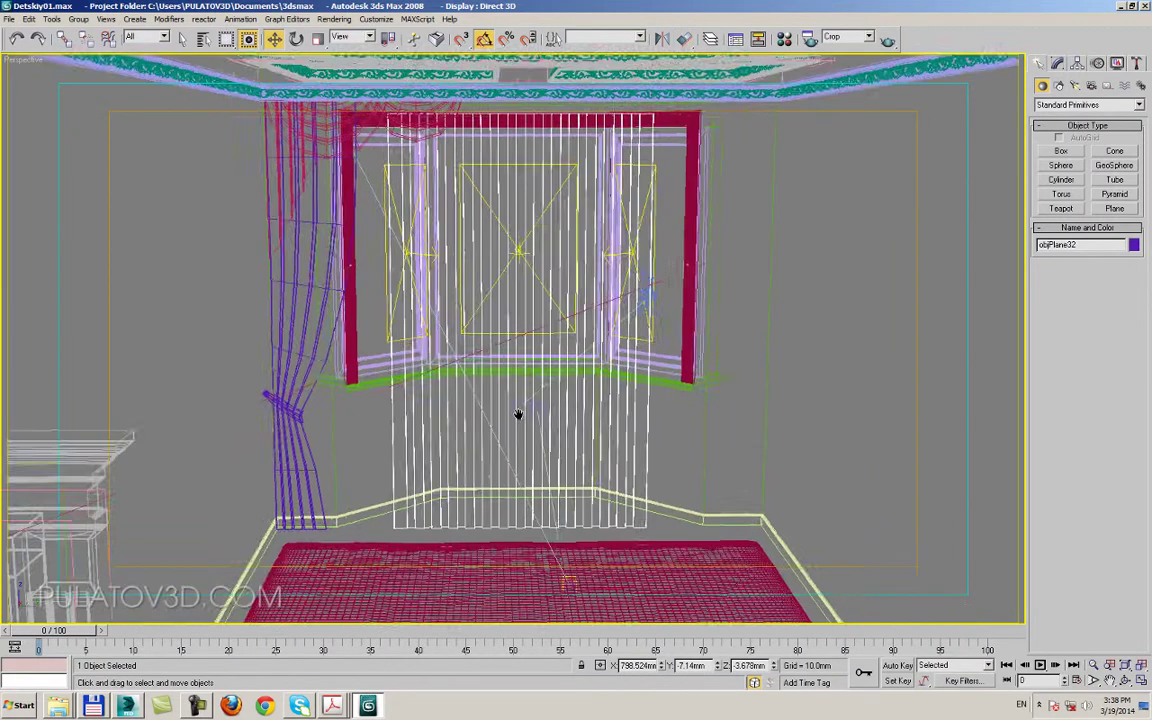
scroll(510, 395, "down", 2)
key("shift+g")
key("shift+g")
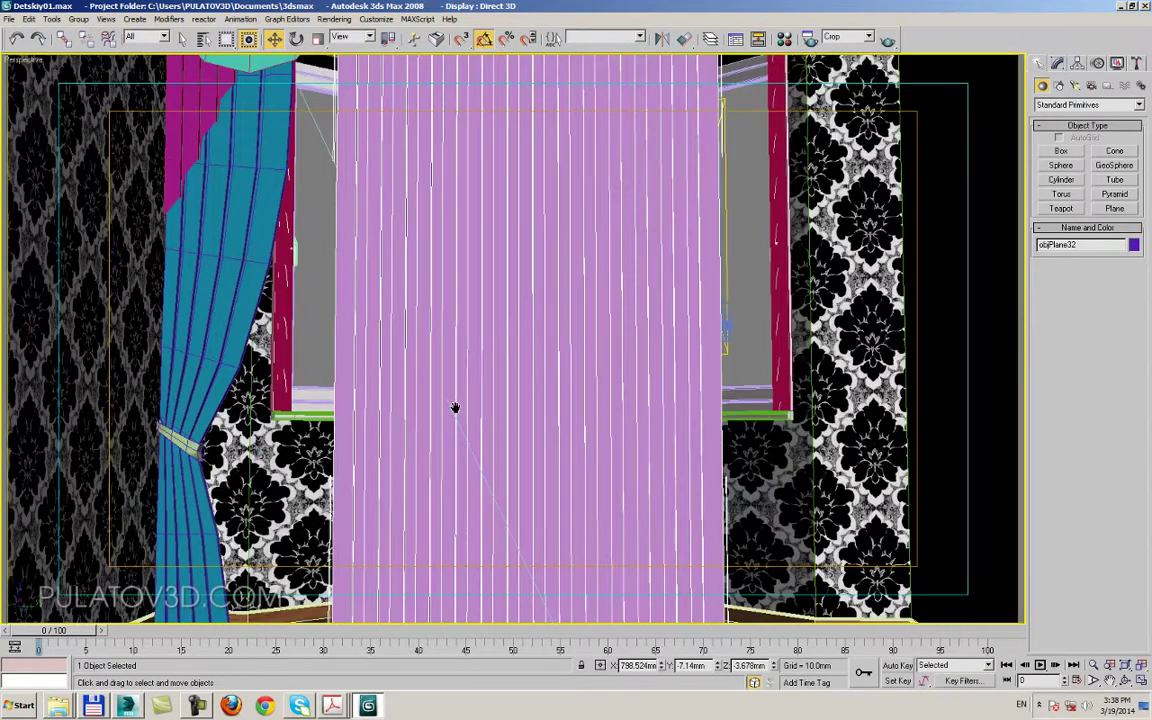
scroll(468, 327, "up", 3)
- Convert the tulle to Editable Poly, select its whole element, and scale it wider
left_click(318, 38)
scroll(430, 230, "down", 3)
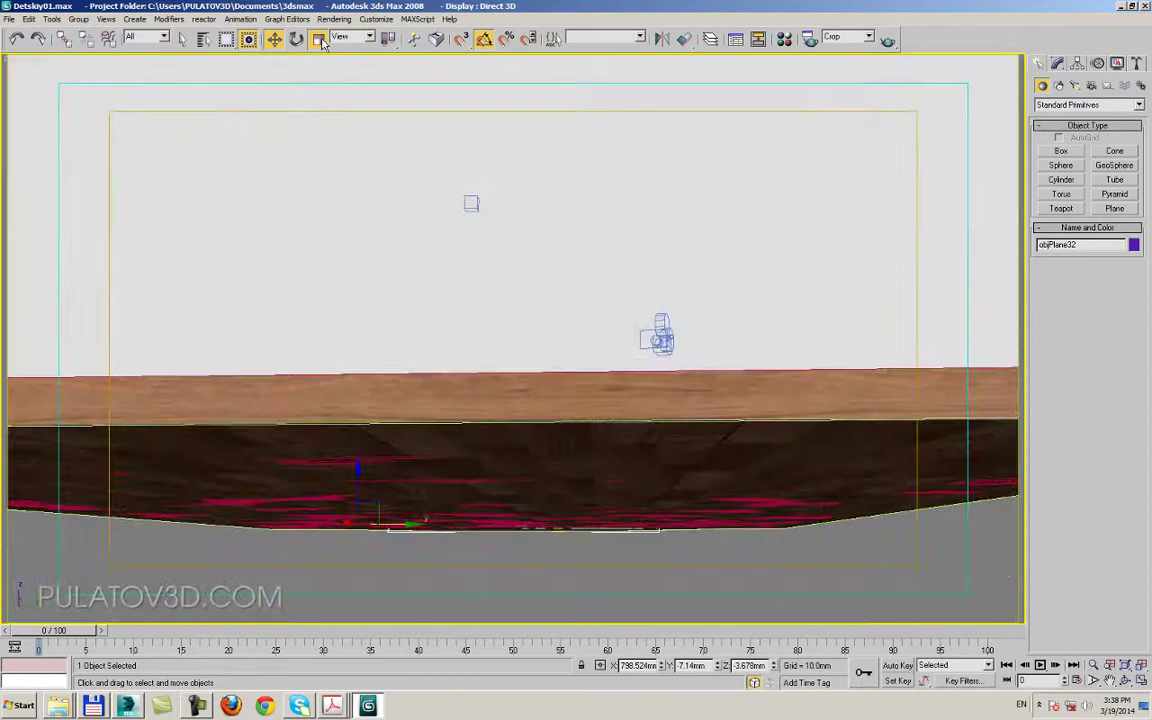
key("shift+g")
key("shift+g")
scroll(445, 265, "up", 2)
scroll(449, 273, "up", 1)
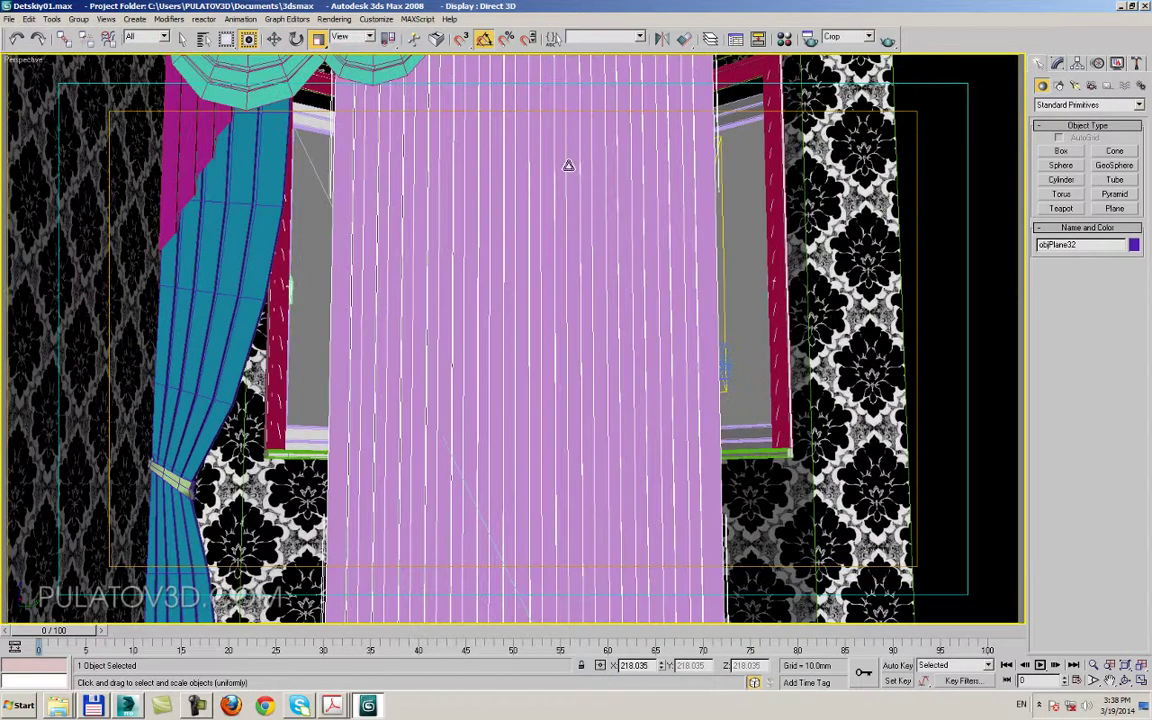
left_click(1057, 63)
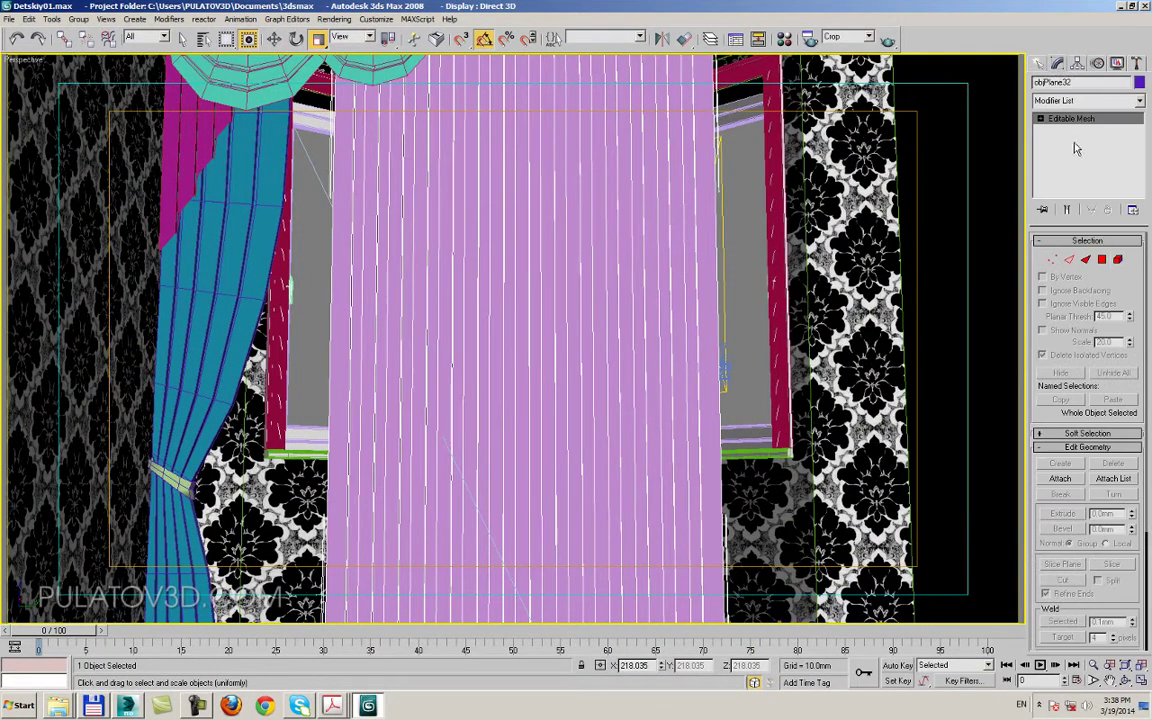
right_click(548, 172)
mouse_move(598, 298)
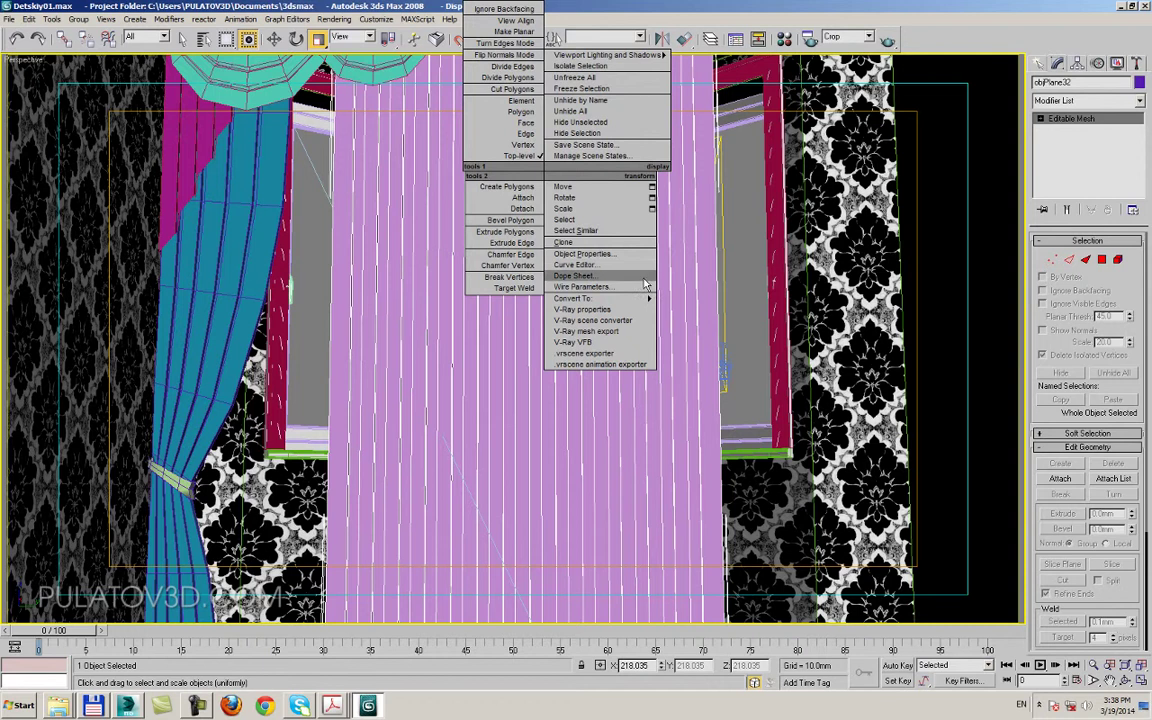
left_click(686, 311)
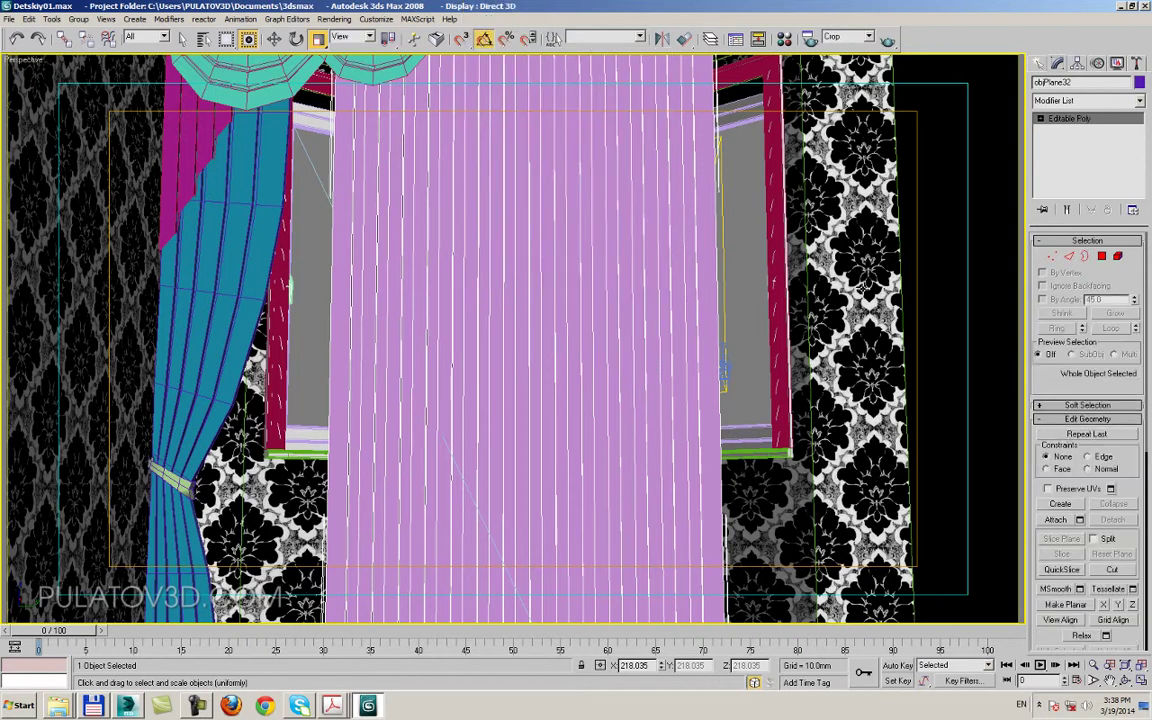
left_click(1118, 256)
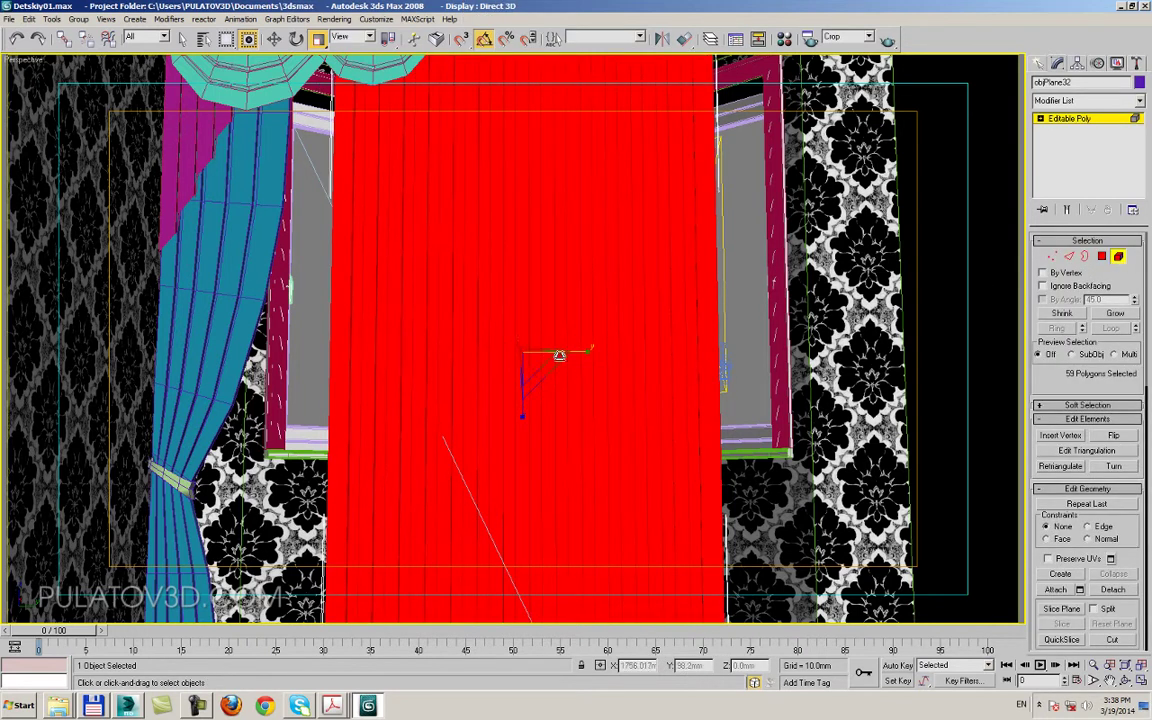
mouse_move(585, 354)
left_mouse_down()
mouse_move(614, 355)
mouse_move(617, 341)
mouse_move(589, 355)
left_mouse_up()
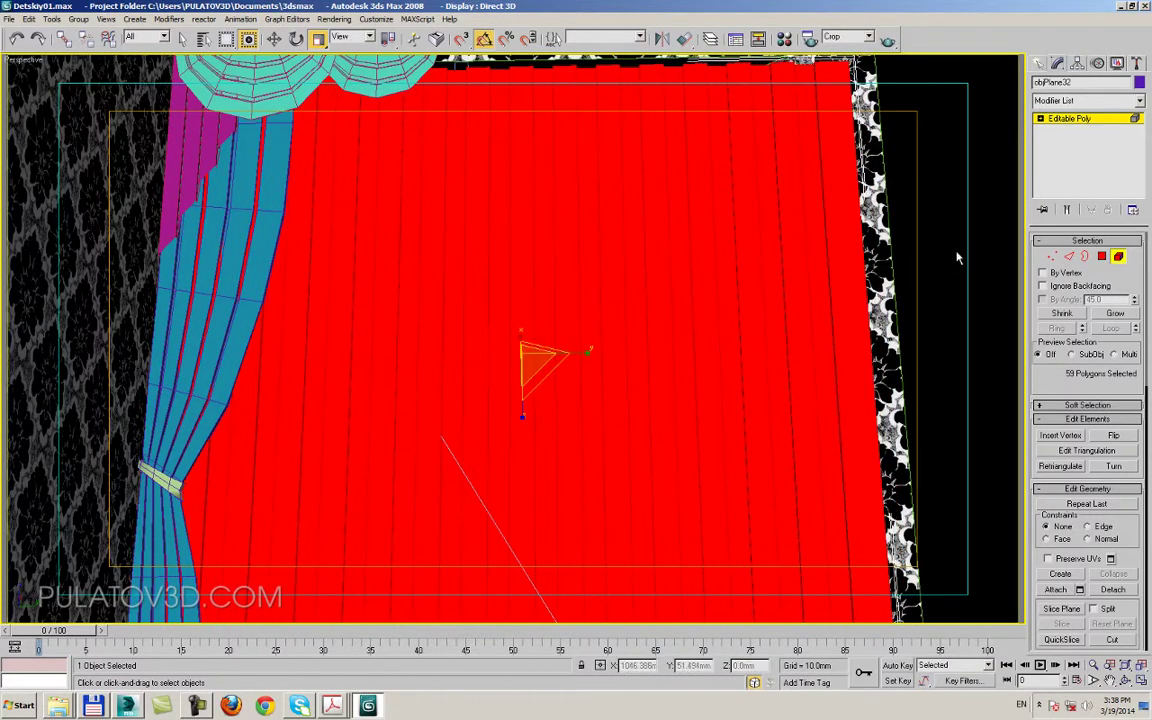
- Try TurboSmooth with 2 iterations on the tulle, then undo it
left_click(1088, 100)
scroll(1070, 400, "down", 10)
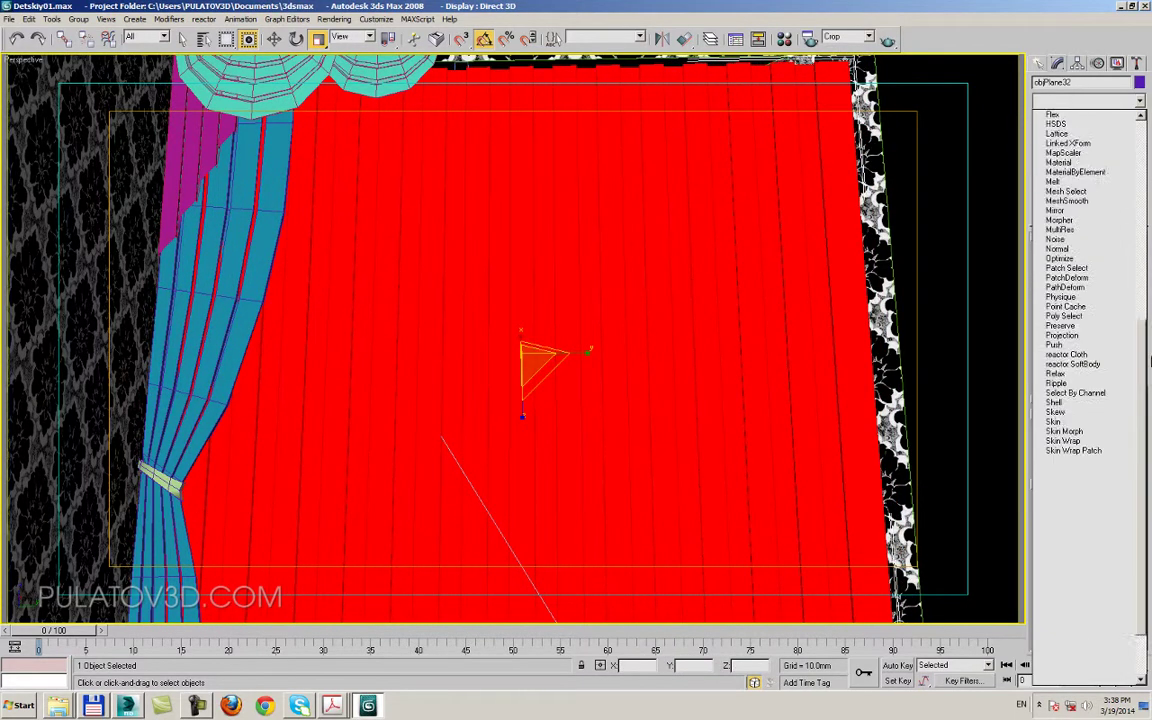
left_click(1070, 488)
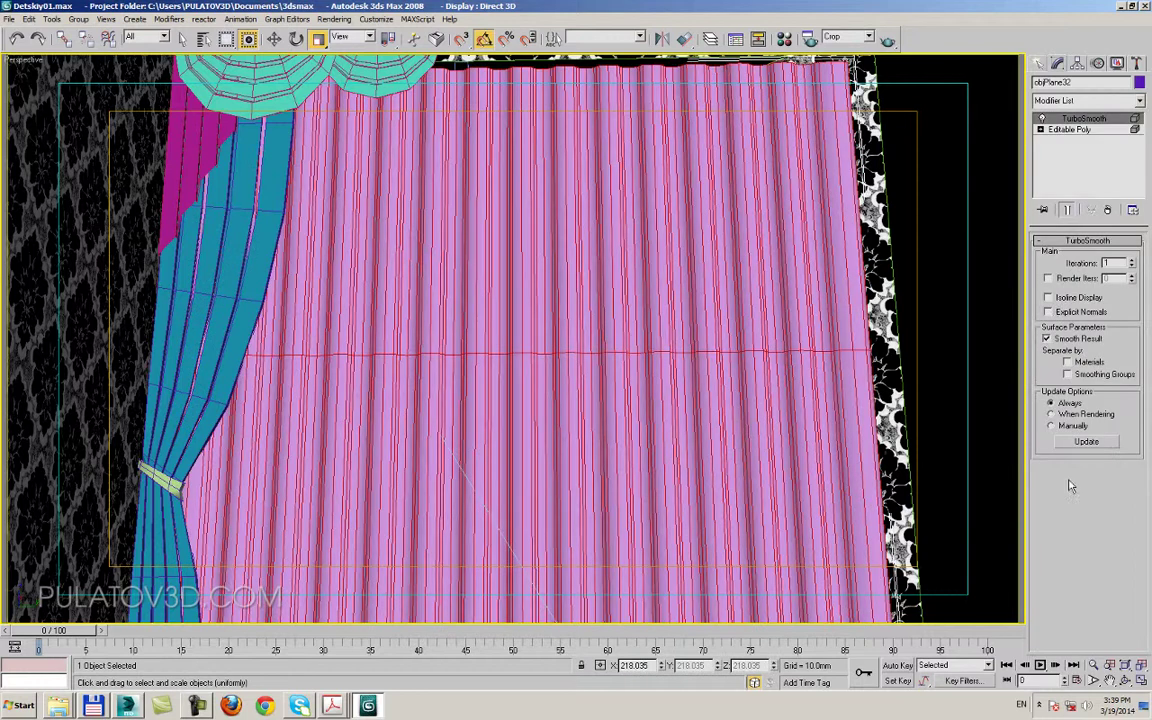
left_click(1133, 260)
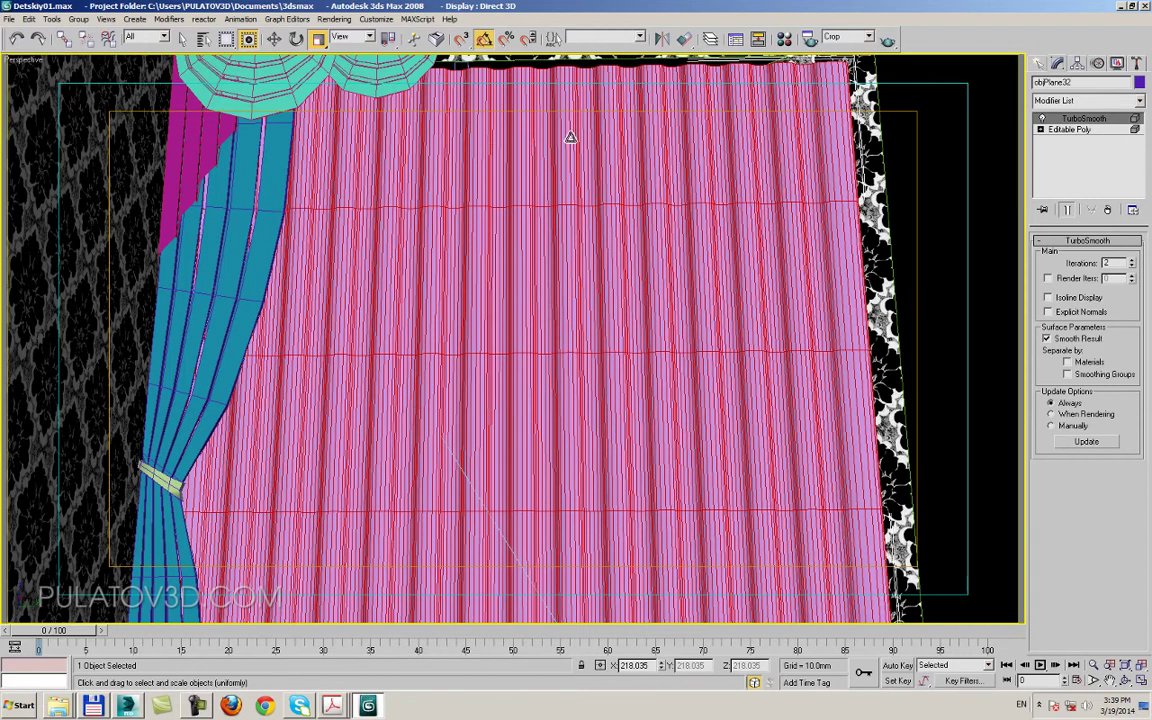
key("ctrl+z")
key("ctrl+z")
key("ctrl+z")
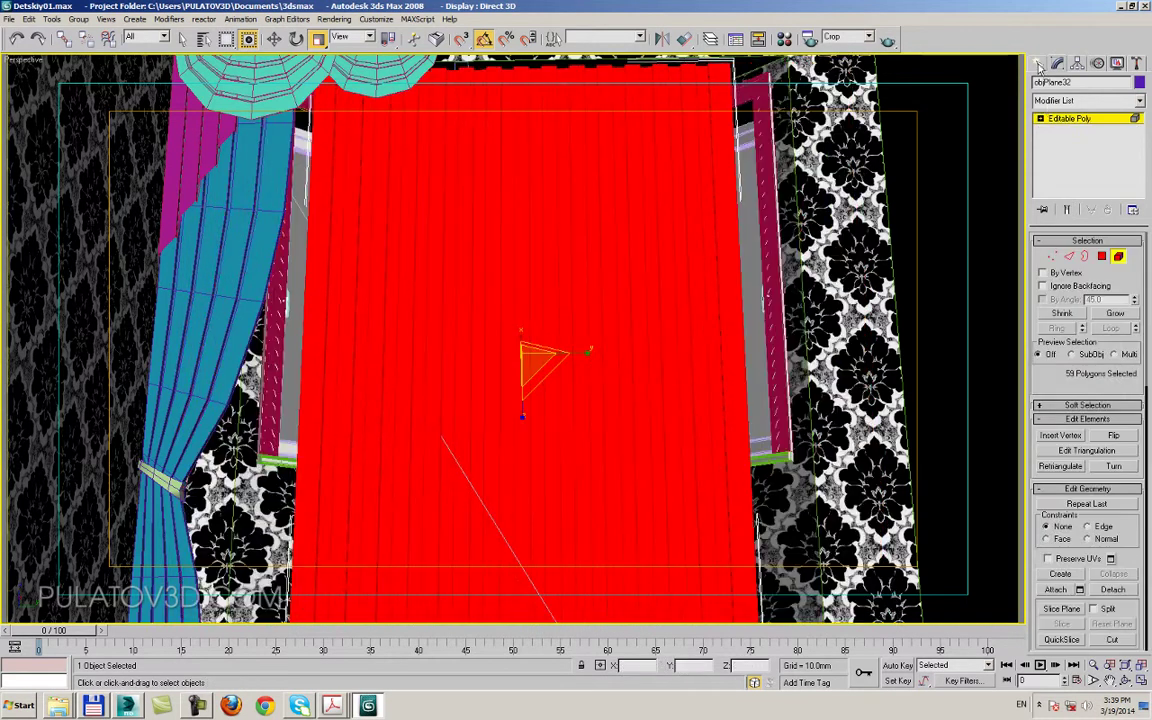
- Scale the tulle element narrower to fit the window opening
left_click(274, 40)
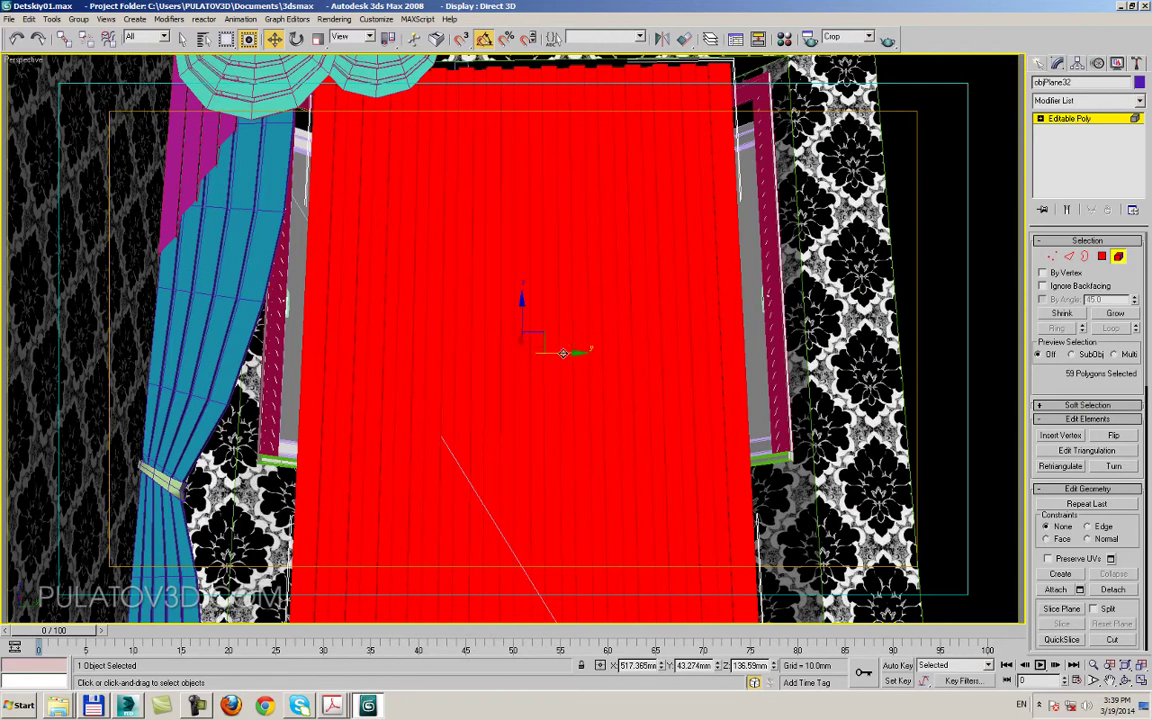
left_click(318, 38)
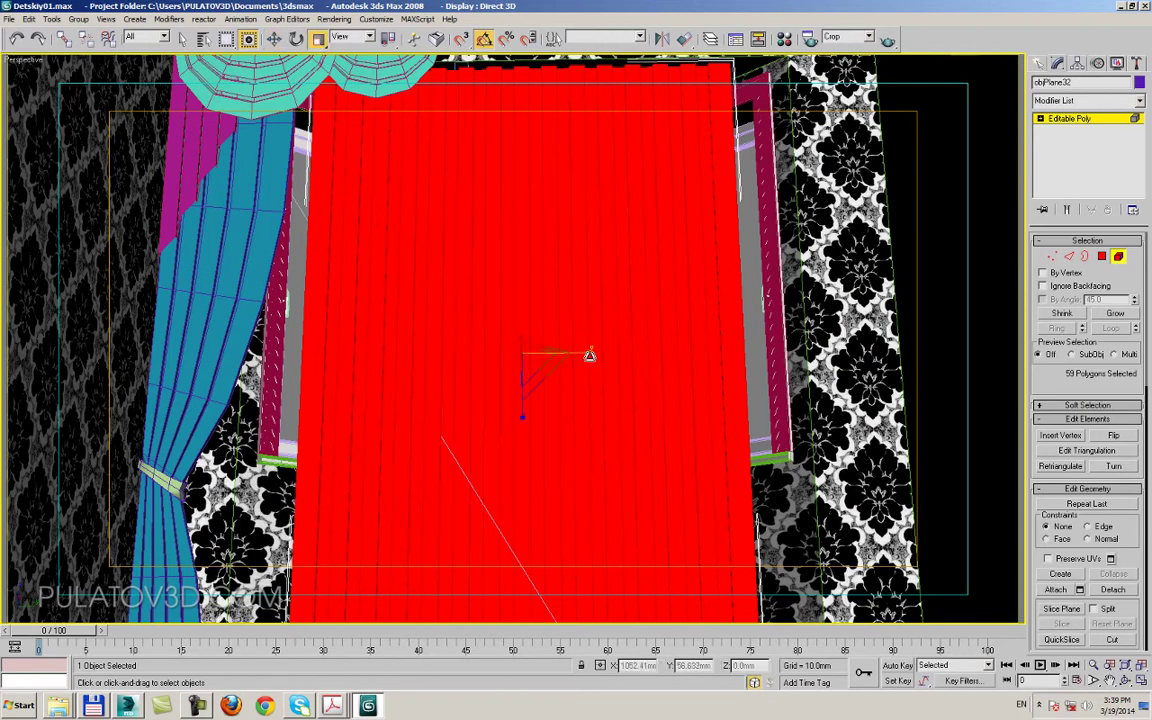
left_click_drag(589, 350, 583, 355)
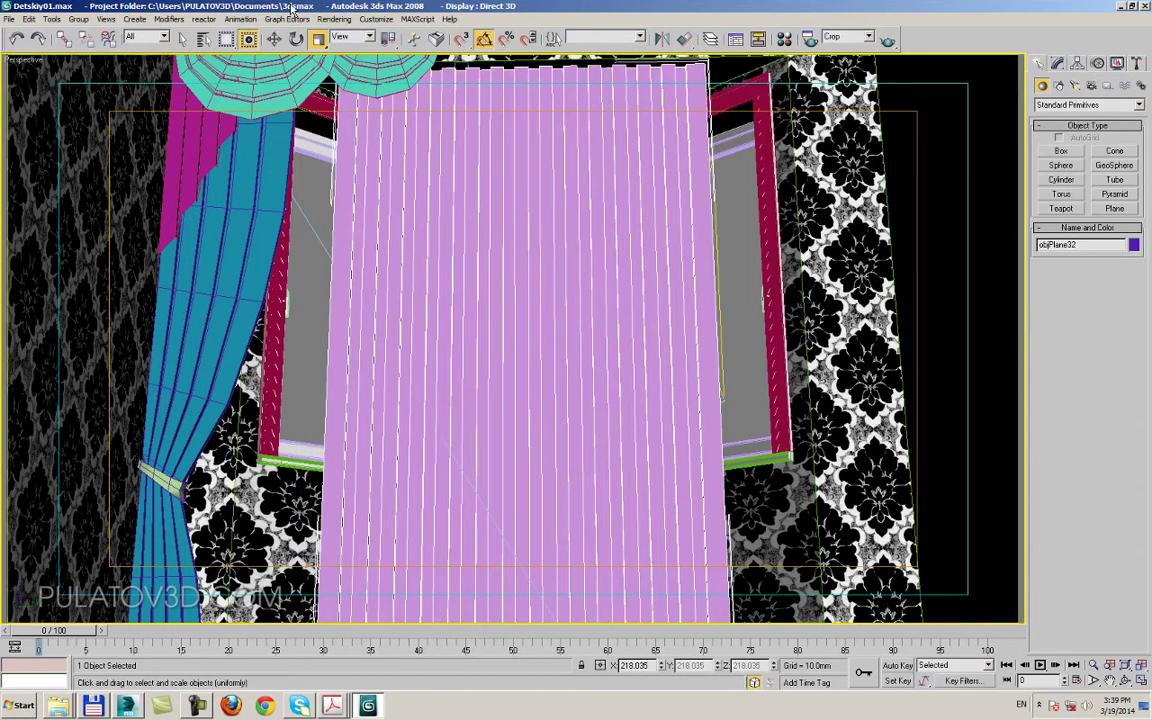
- Center the tulle's pivot with Affect Pivot Only, then slide it along the window
left_click(274, 39)
scroll(491, 430, "up", 3)
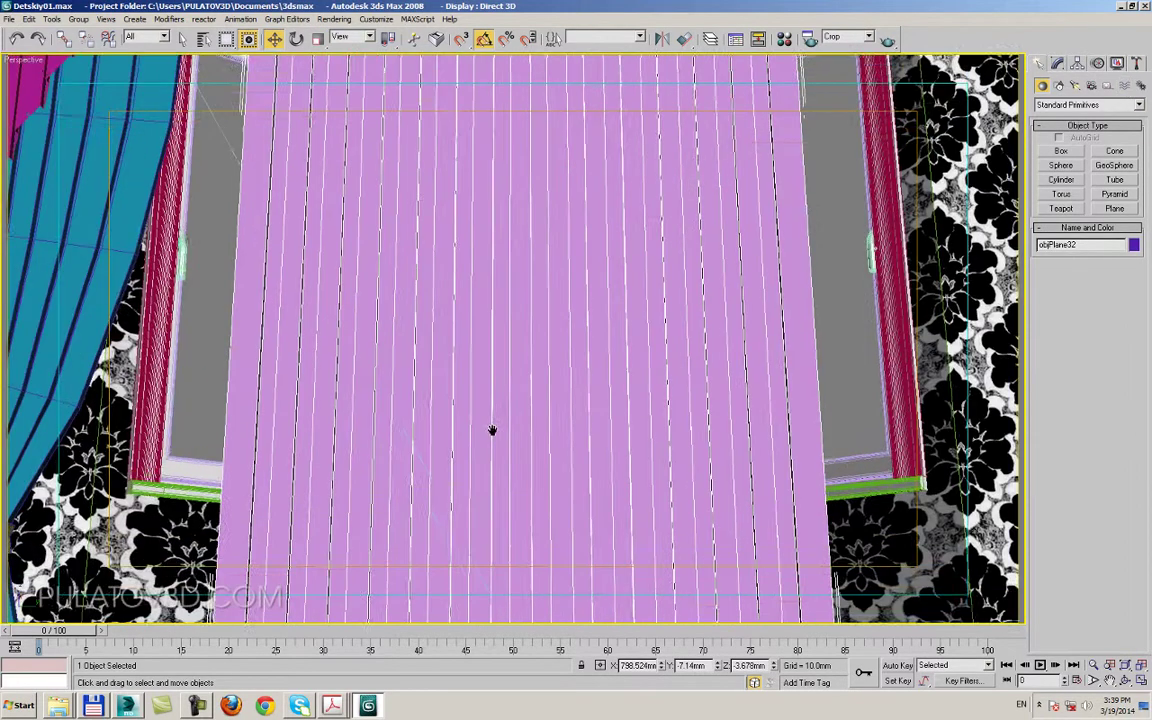
scroll(491, 430, "up", 2)
scroll(491, 430, "down", 10)
key("F3")
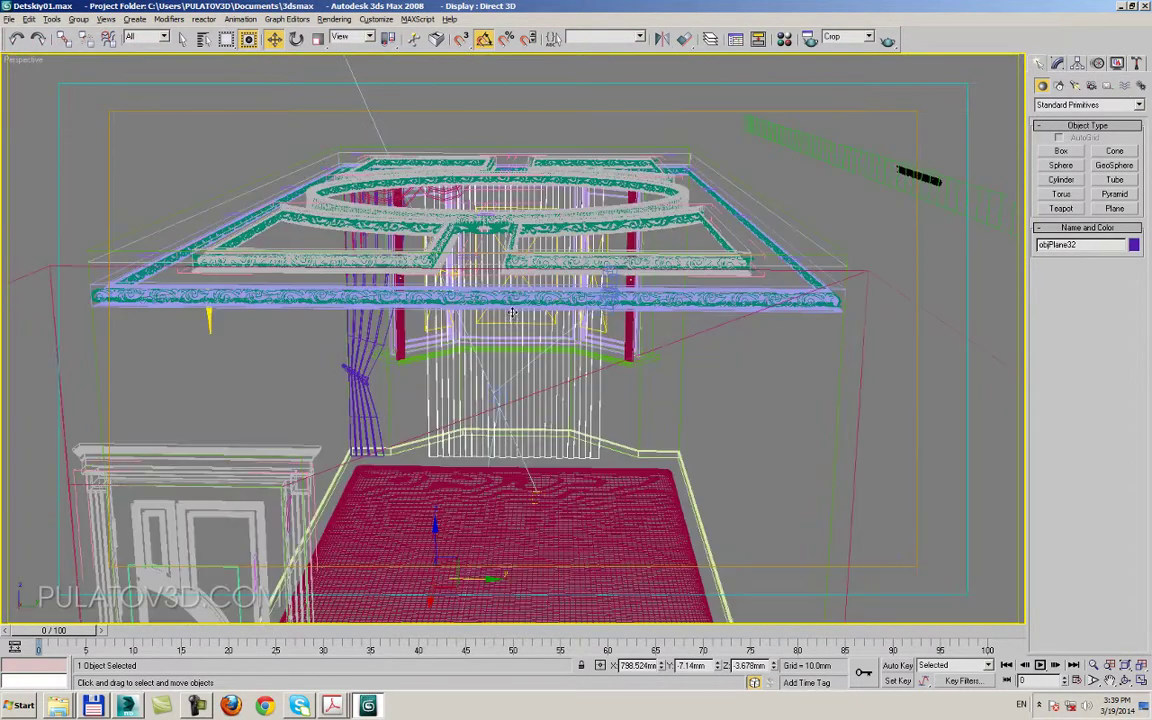
middle_click_drag(461, 285, 455, 318, "alt")
left_click(1077, 63)
left_click(1088, 149)
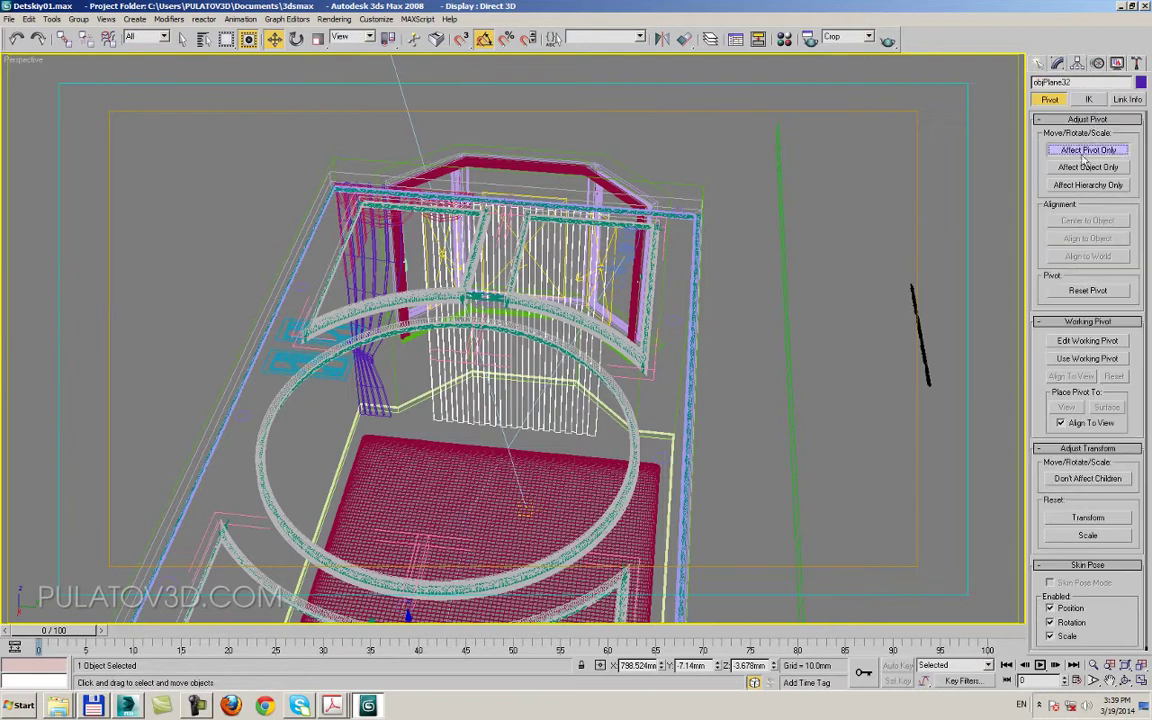
left_click(1088, 220)
left_click(1043, 63)
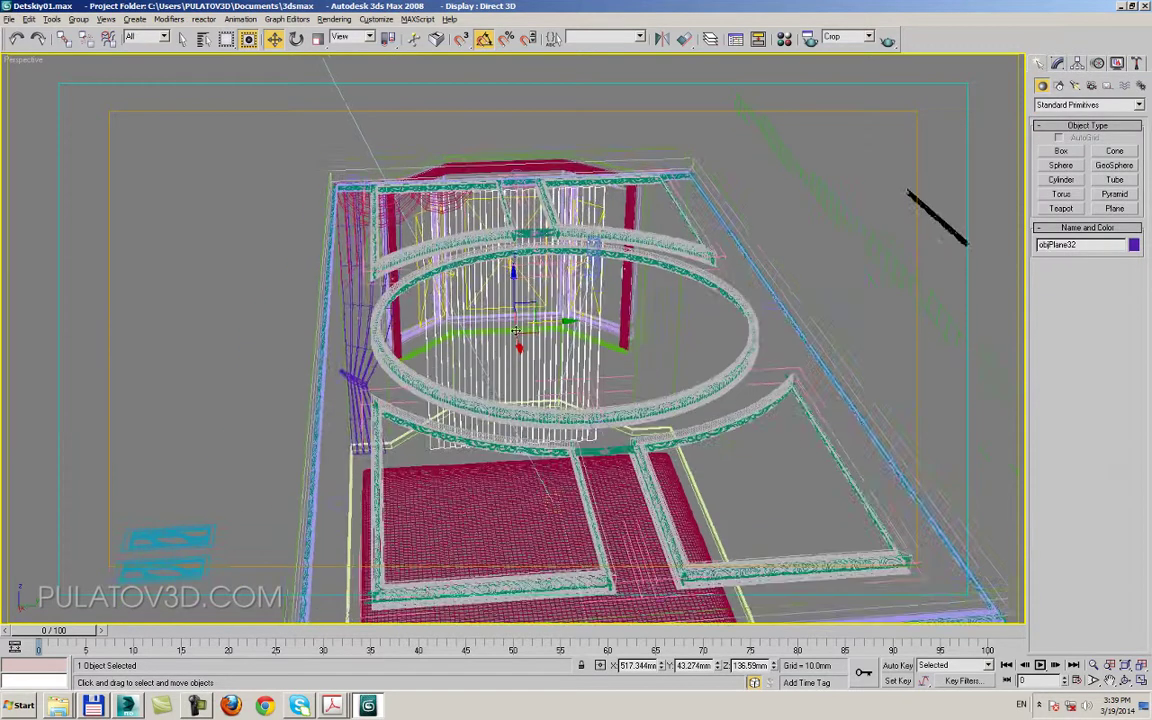
middle_click_drag(510, 330, 579, 363, "alt")
left_click_drag(579, 363, 463, 373)
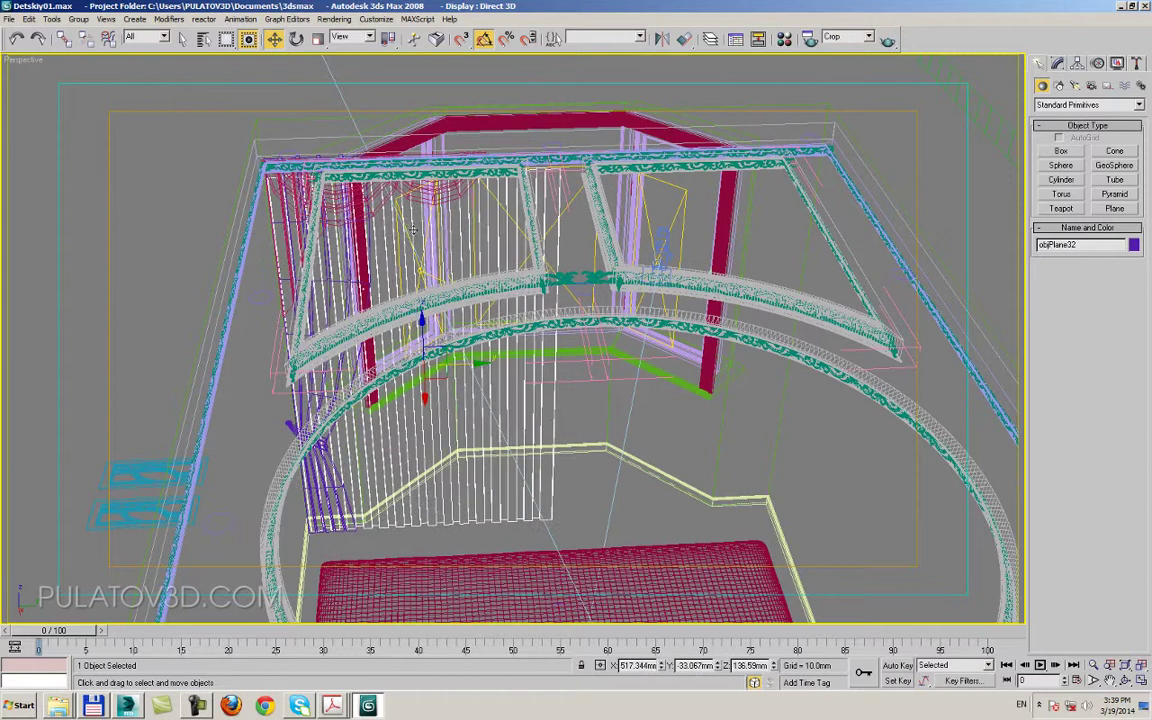
- Select the tulle element and scale it to about 87% width
left_click(1057, 63)
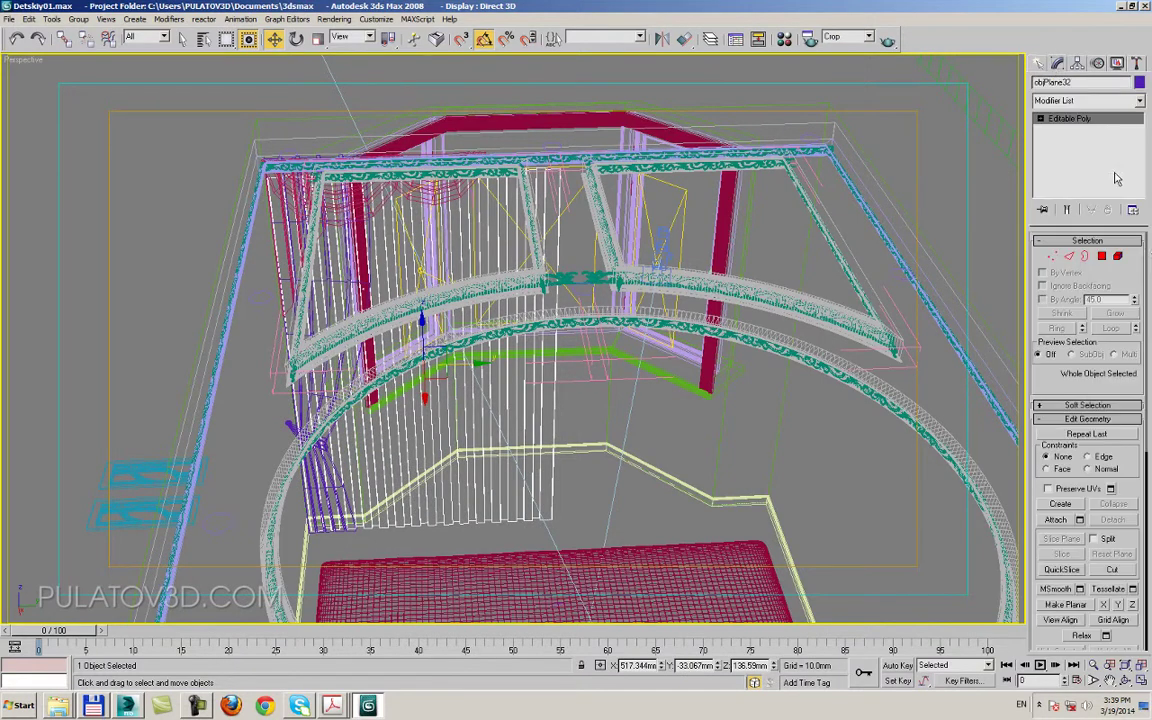
left_click(1118, 256)
left_click(536, 408)
left_click(318, 38)
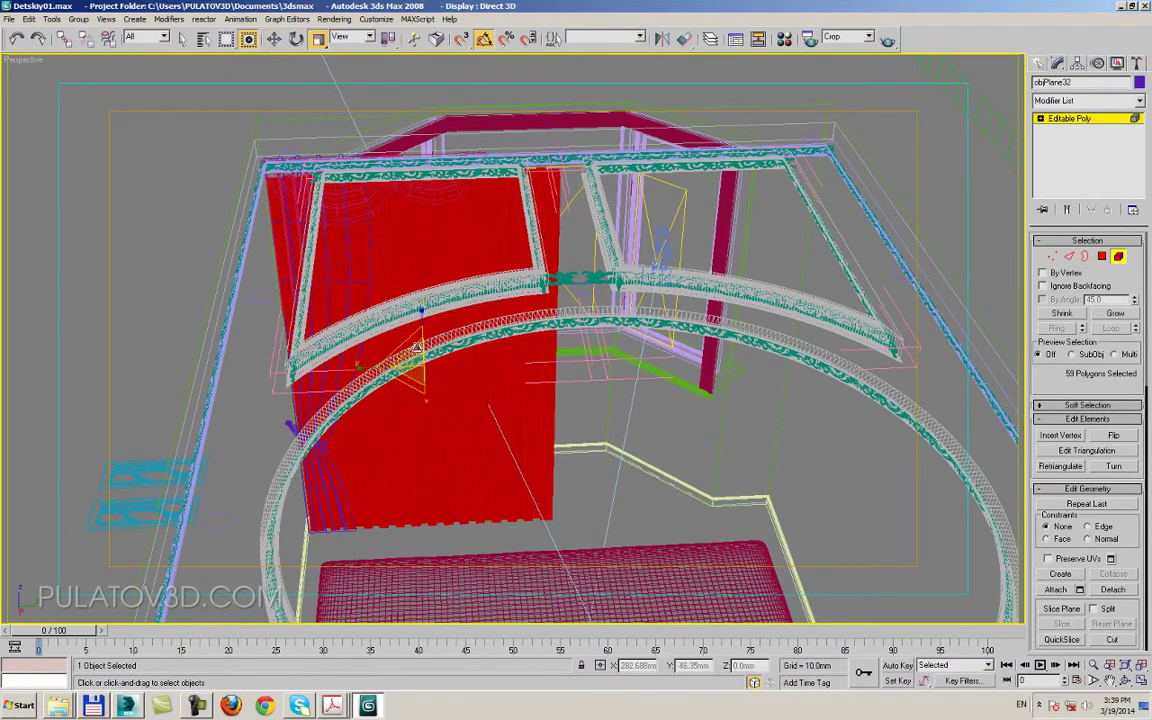
left_click_drag(382, 358, 370, 370)
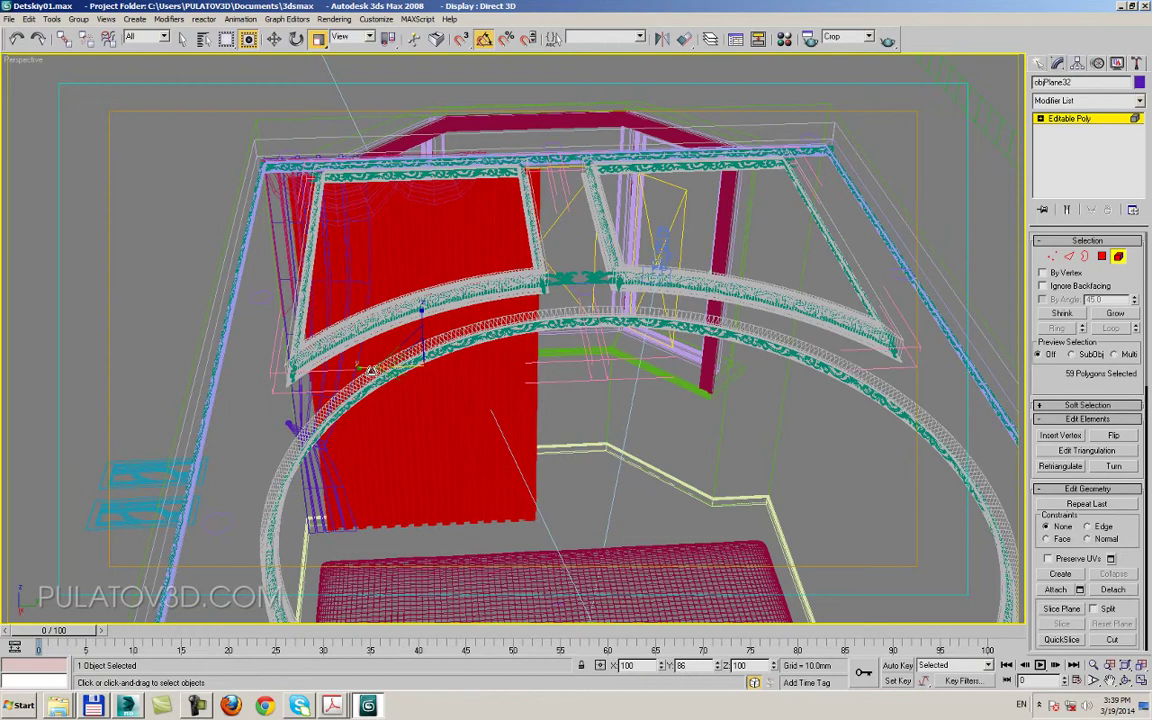
left_click(1052, 257)
- Zoom in on the window corner and trial-select the tulle by element and by polygon strips
middle_click_drag(850, 320, 771, 334, "alt")
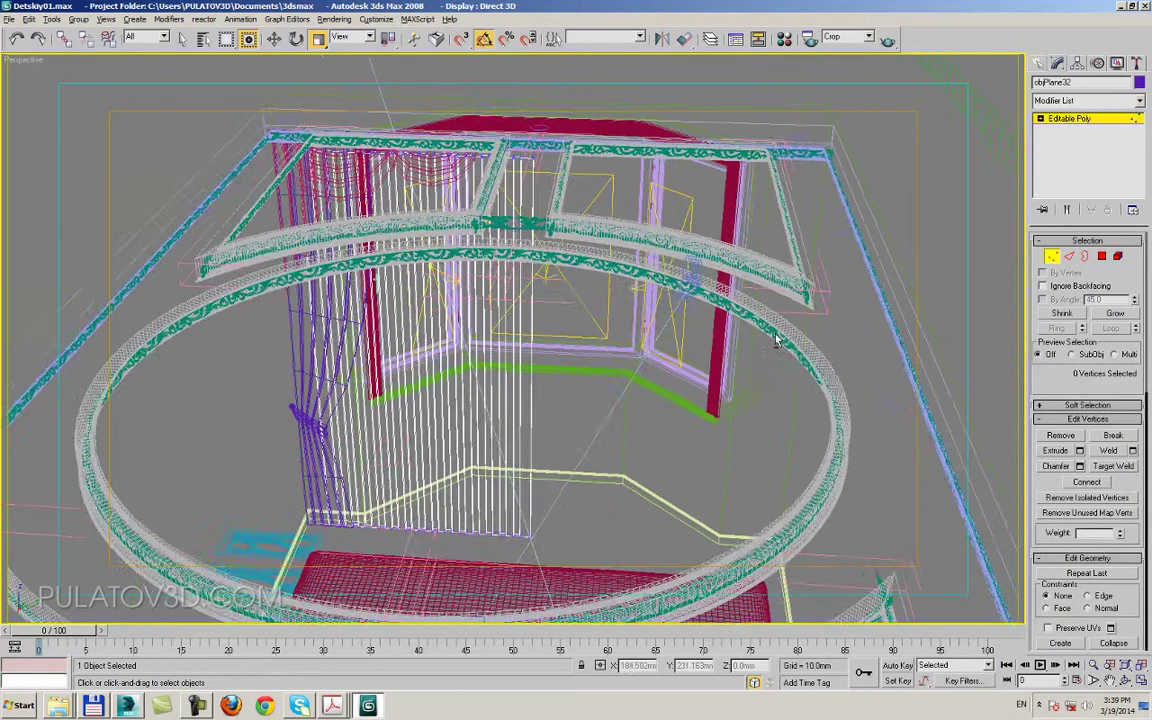
scroll(681, 360, "up", 3)
scroll(681, 360, "up", 2)
left_click(1118, 257)
left_click(595, 435)
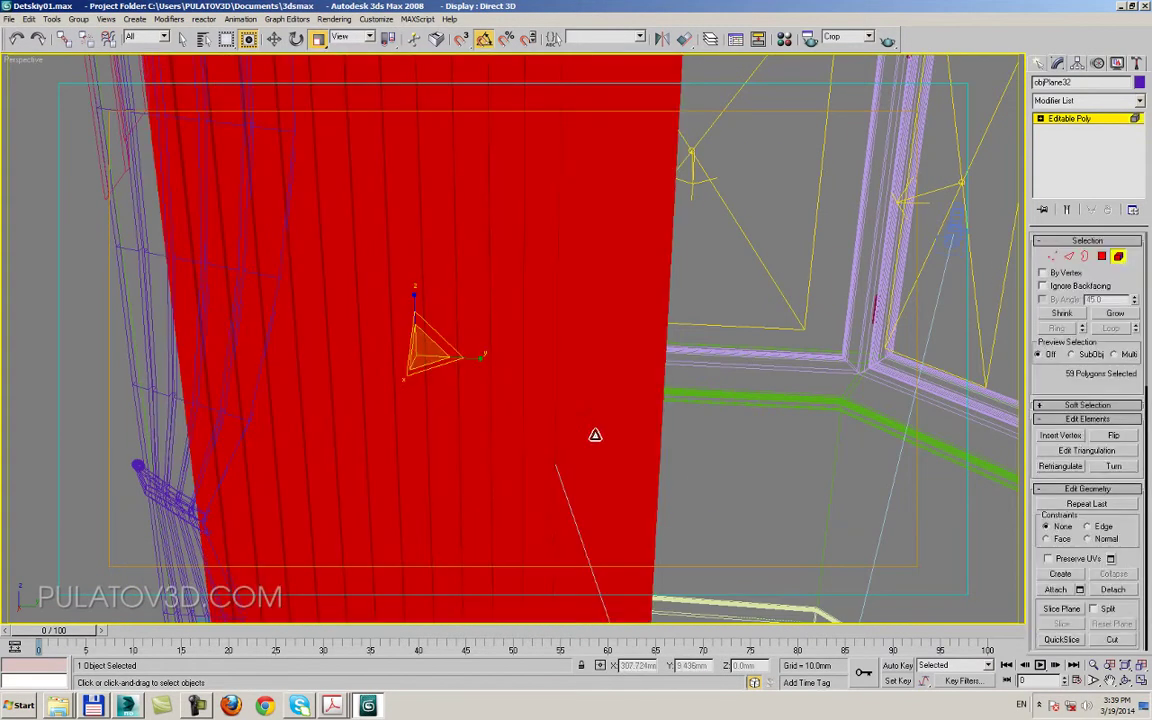
left_click(1102, 257)
left_click(547, 340)
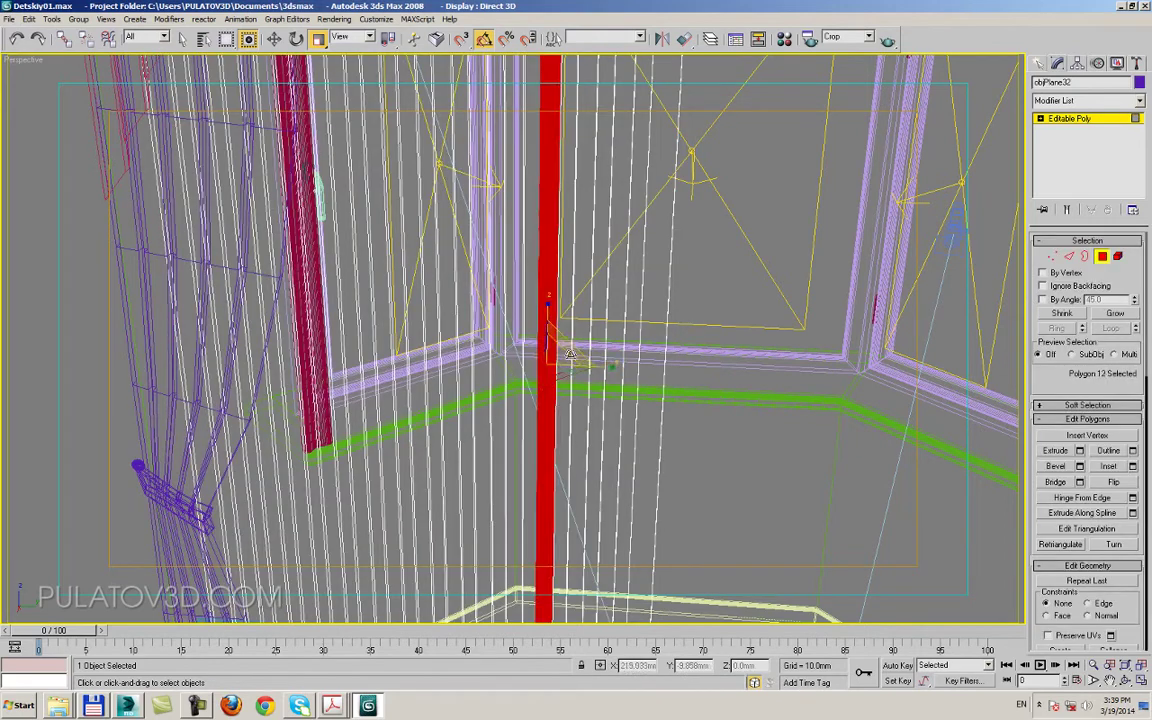
left_click(585, 345)
scroll(659, 355, "down", 5)
scroll(670, 380, "up", 2)
scroll(684, 388, "down", 2)
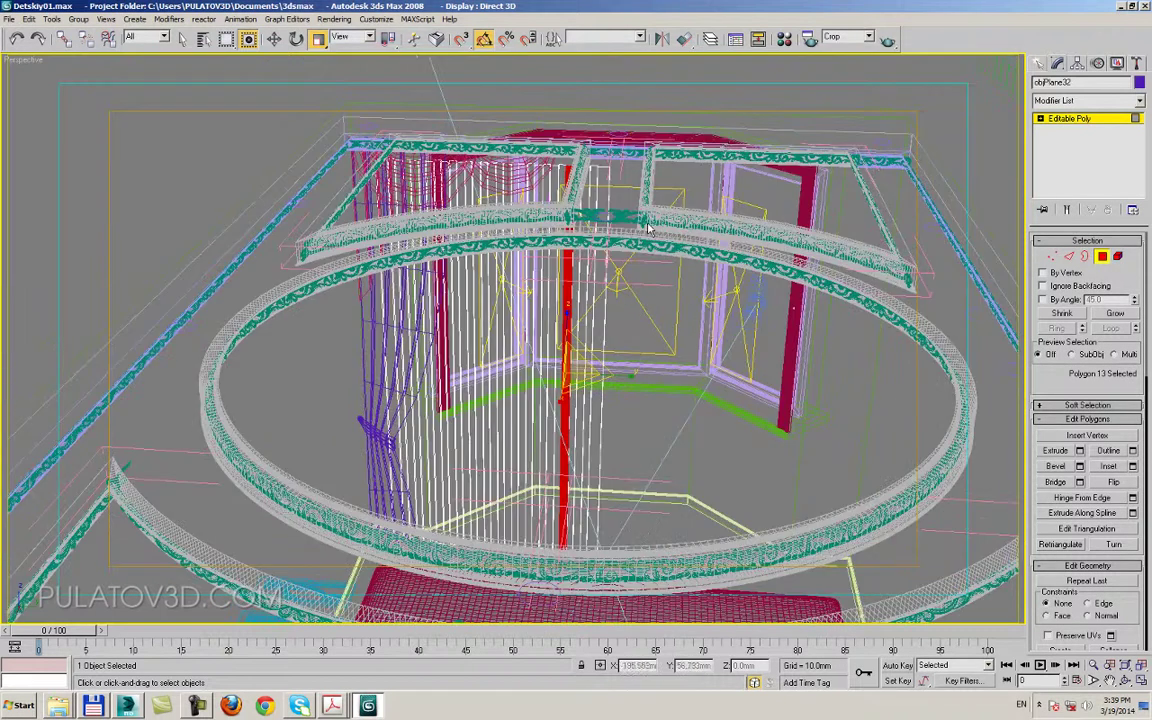
left_click_drag(390, 280, 567, 302)
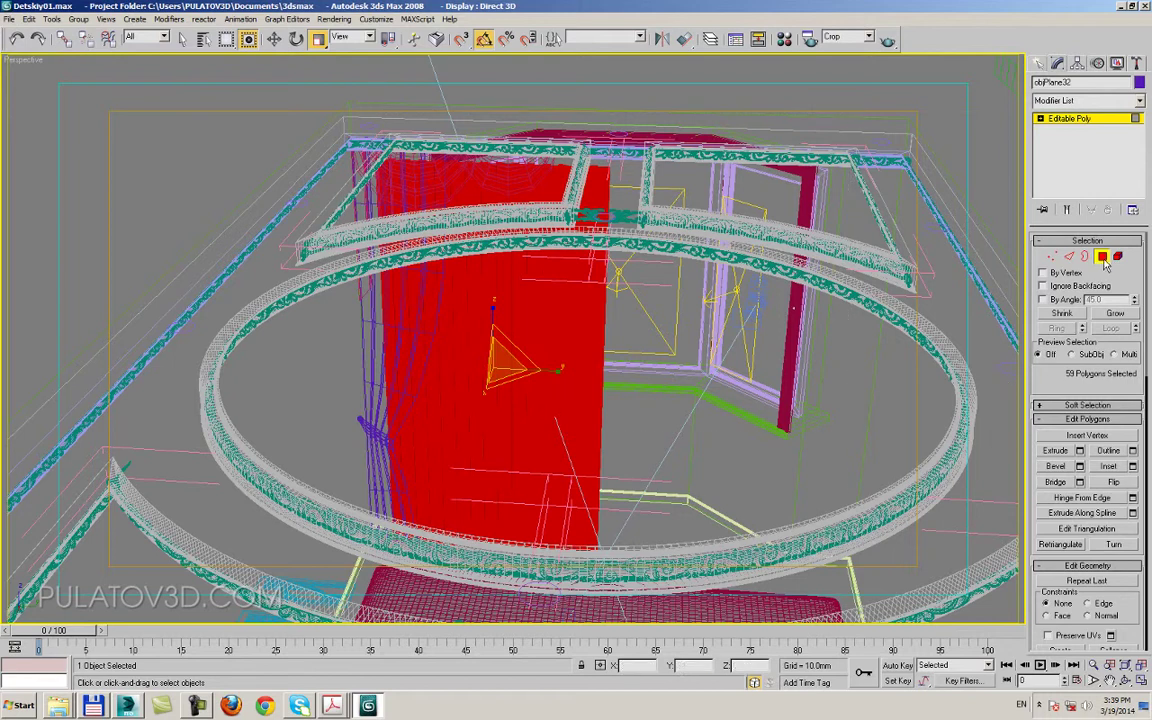
- Select only the tulle's edge strip at the window corner in Polygon mode
key("5")
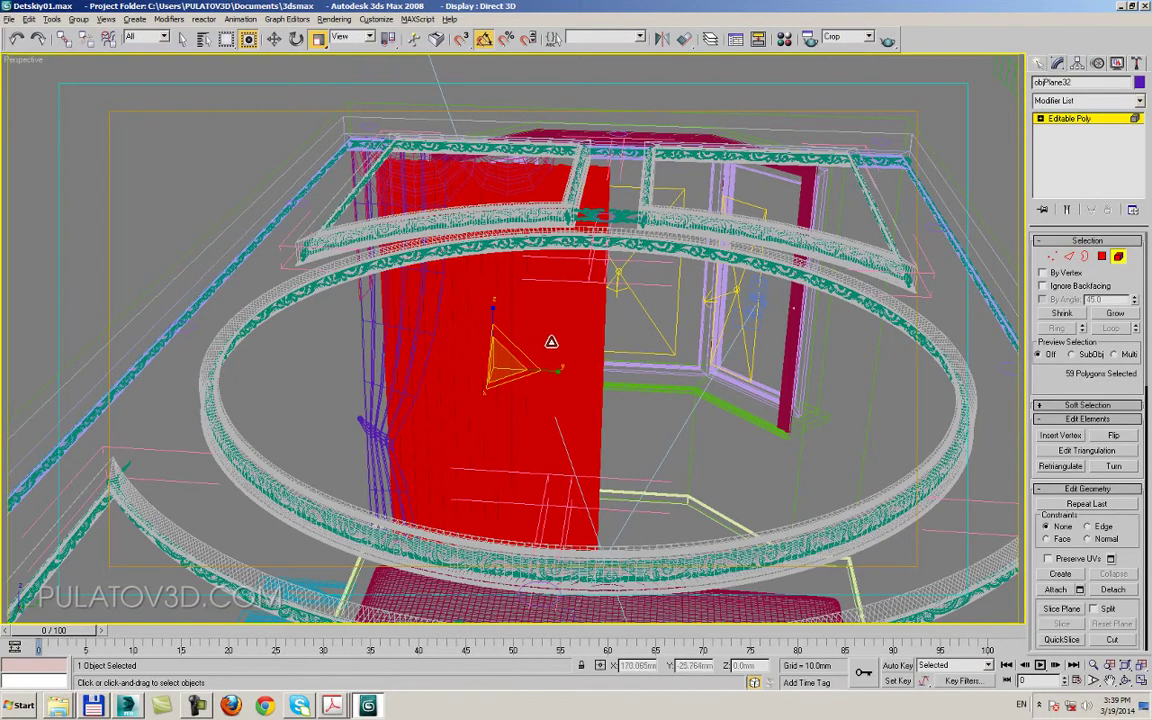
scroll(458, 321, "up", 10)
scroll(458, 308, "up", 5)
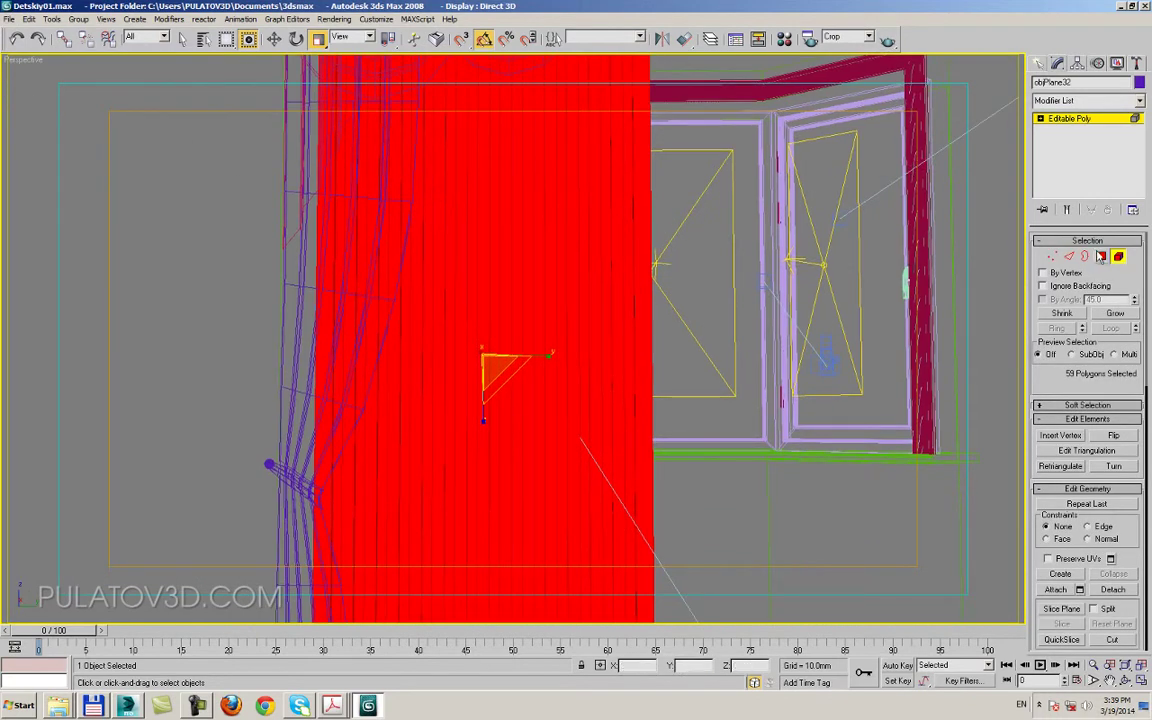
left_click(1100, 257)
scroll(668, 326, "up", 2)
scroll(553, 352, "up", 4)
scroll(625, 360, "up", 3)
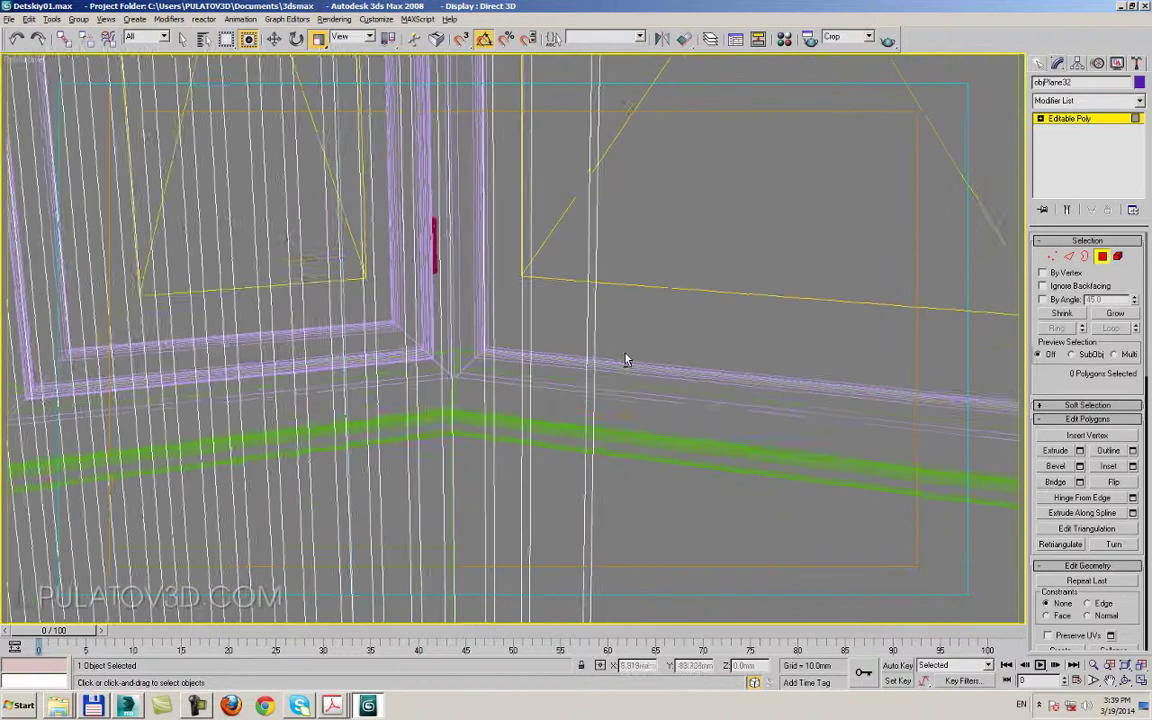
scroll(625, 360, "down", 1)
left_click(591, 366)
- Move the edge strip about -2 mm on Y to meet the window corner, then exit polygon editing
left_click(273, 38)
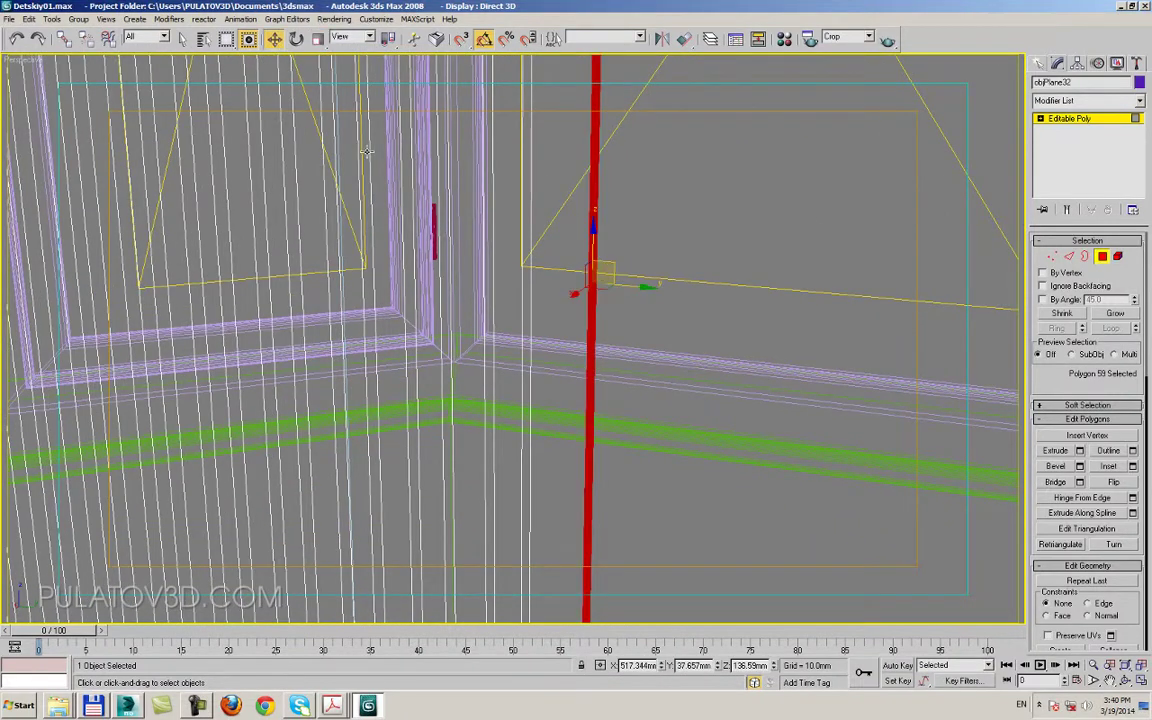
middle_click_drag(366, 151, 607, 343, "alt")
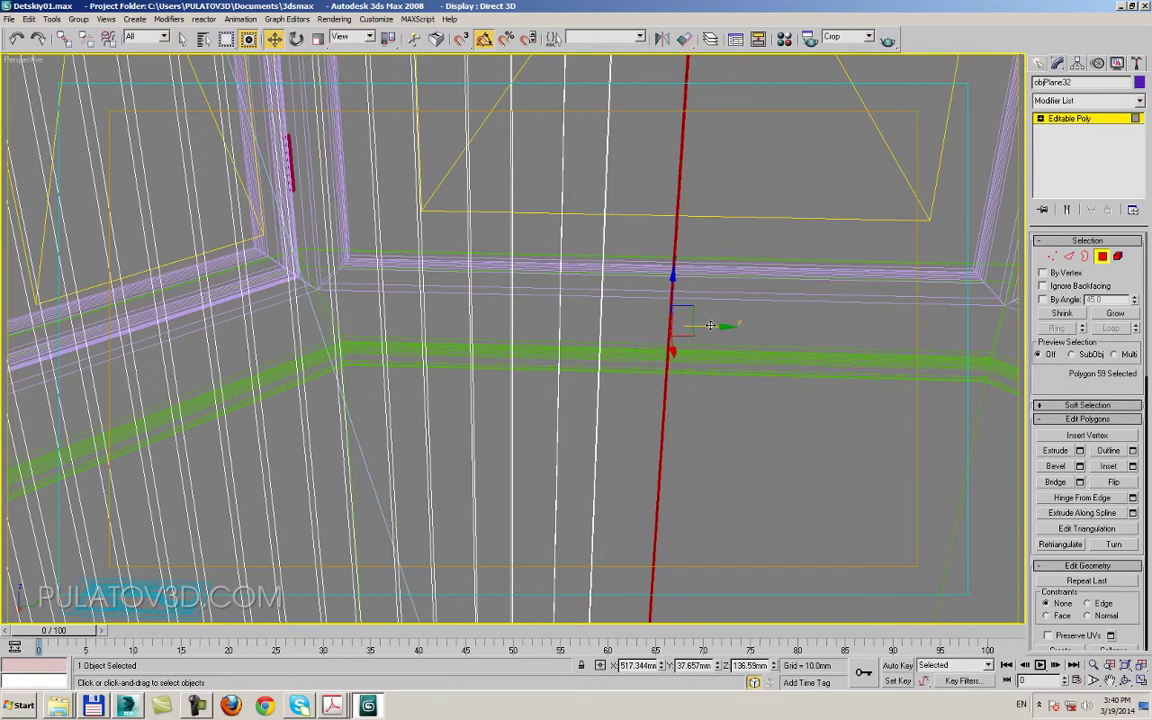
left_click_drag(709, 325, 669, 325)
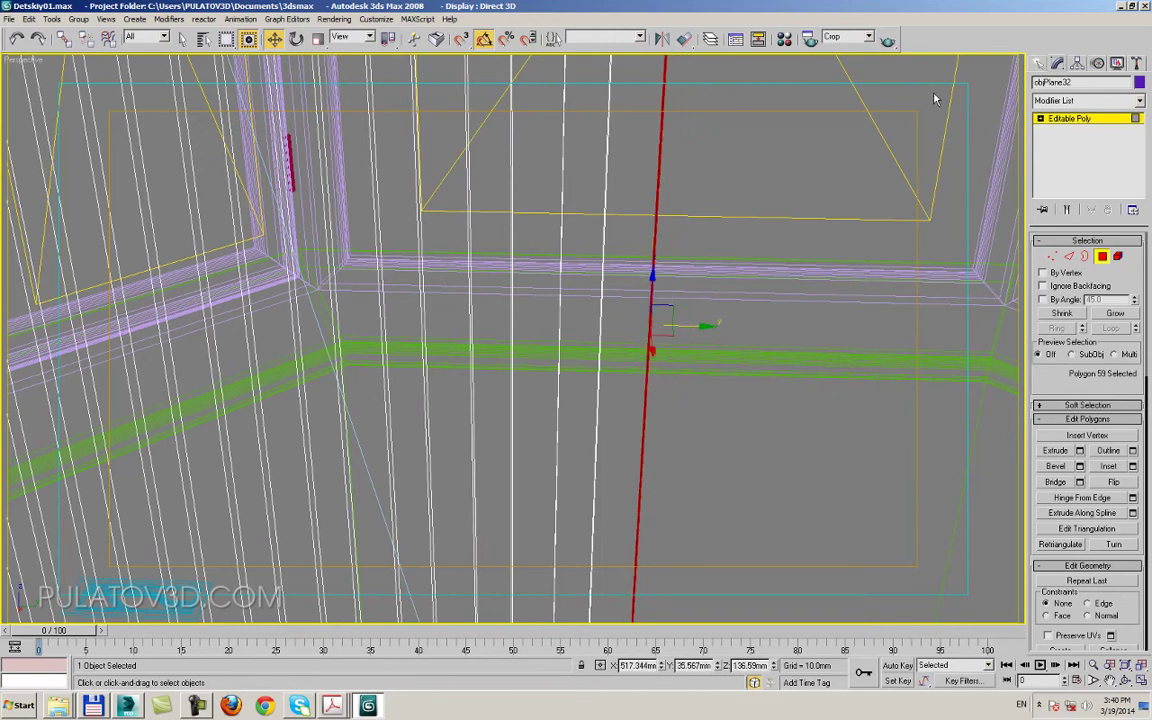
left_click(1041, 63)
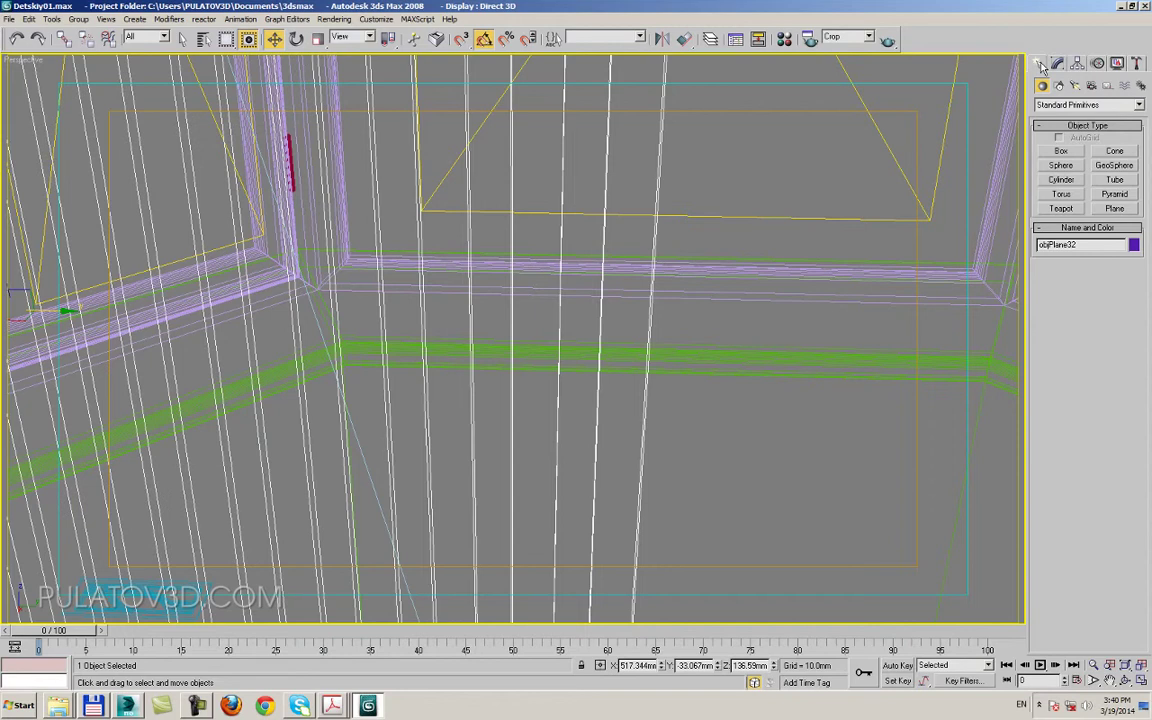
- Select the pleated curtain panel as a whole element, then return to moving objects
left_click(317, 40)
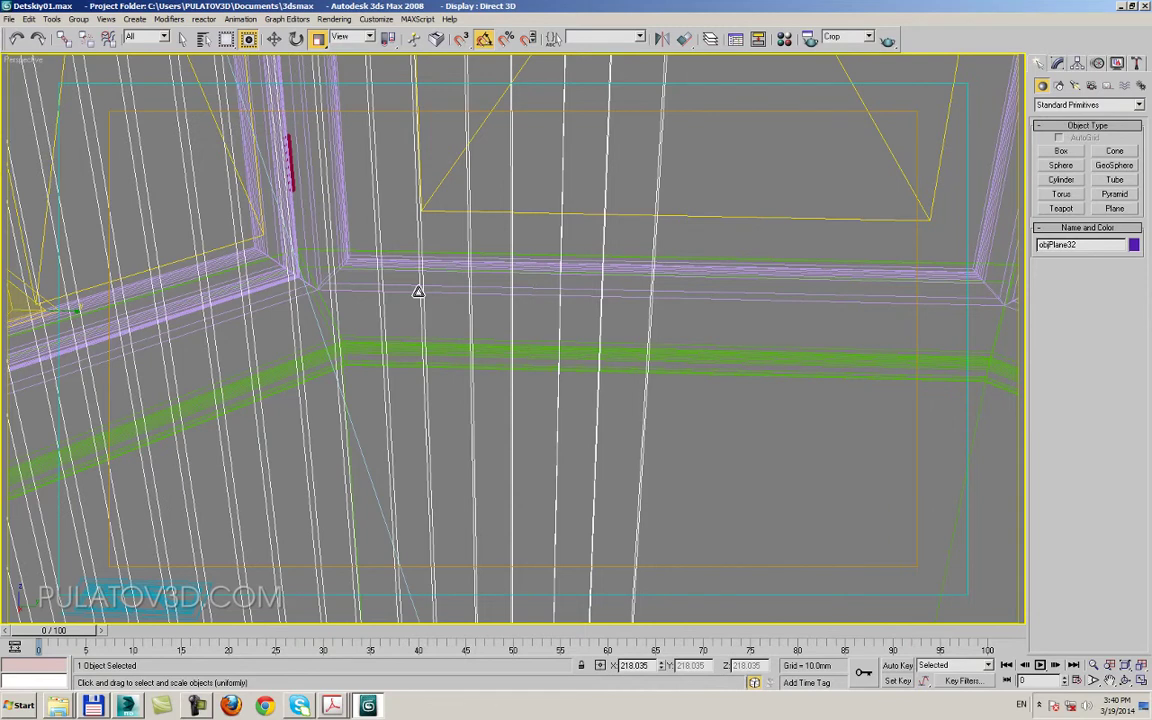
left_click(1057, 63)
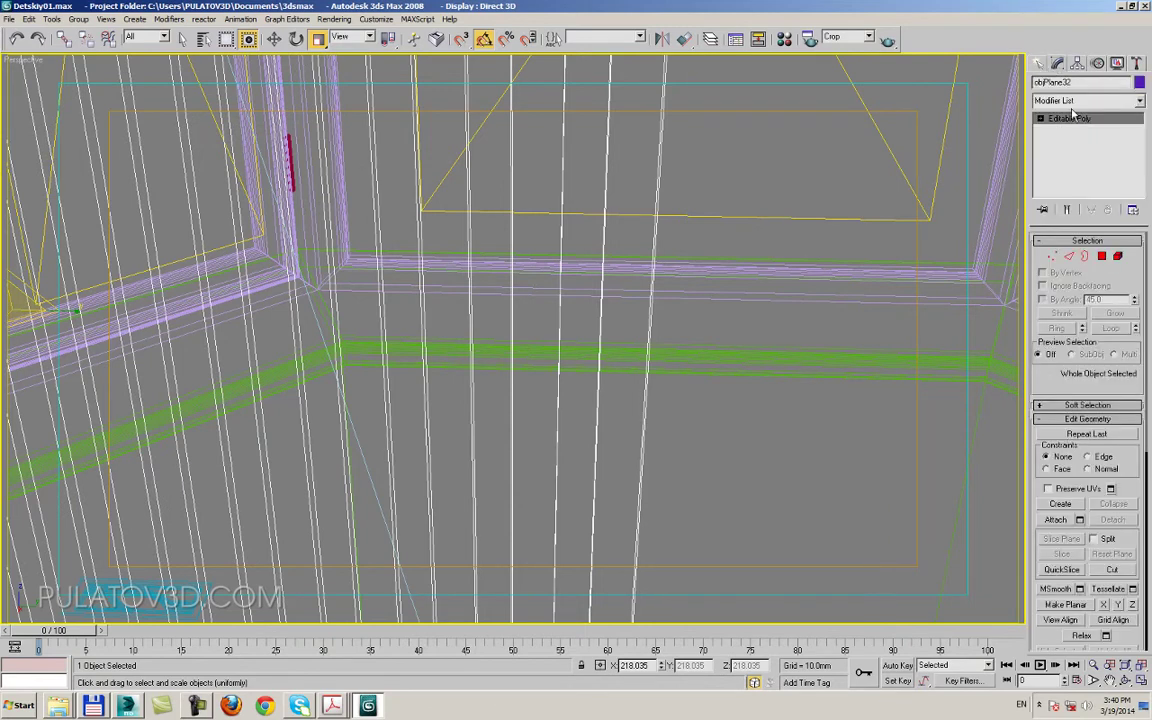
left_click(1118, 257)
left_click(410, 273)
scroll(410, 273, "down", 2)
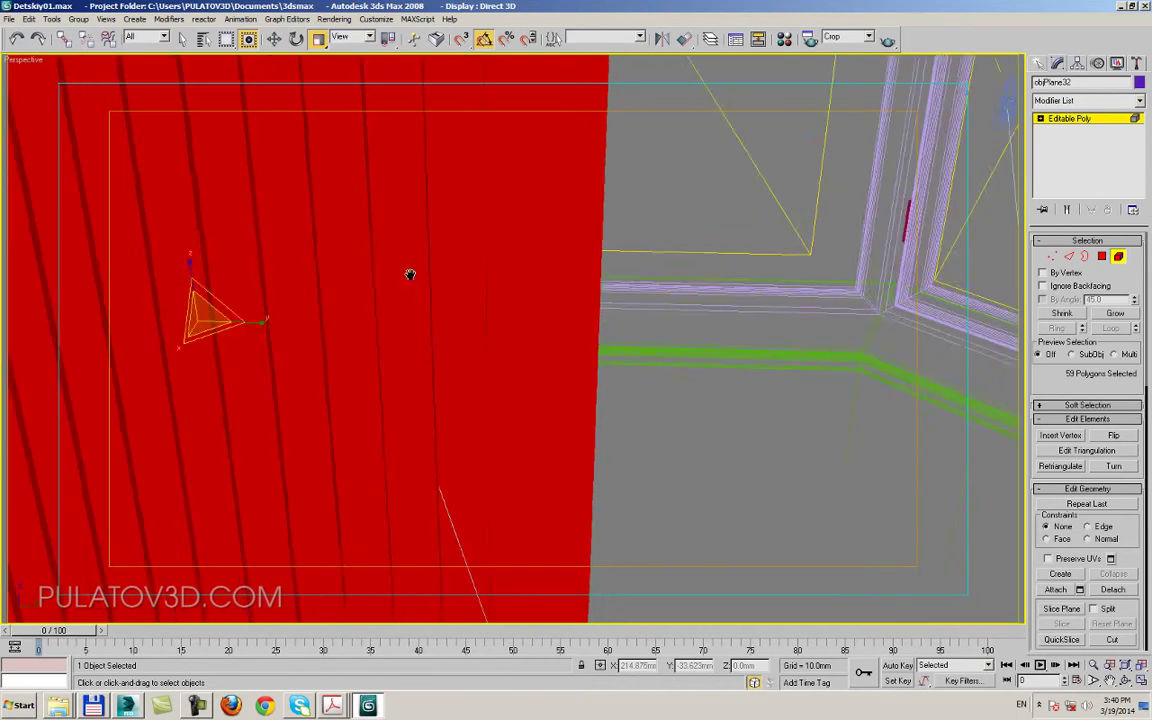
scroll(410, 273, "down", 3)
left_click(273, 38)
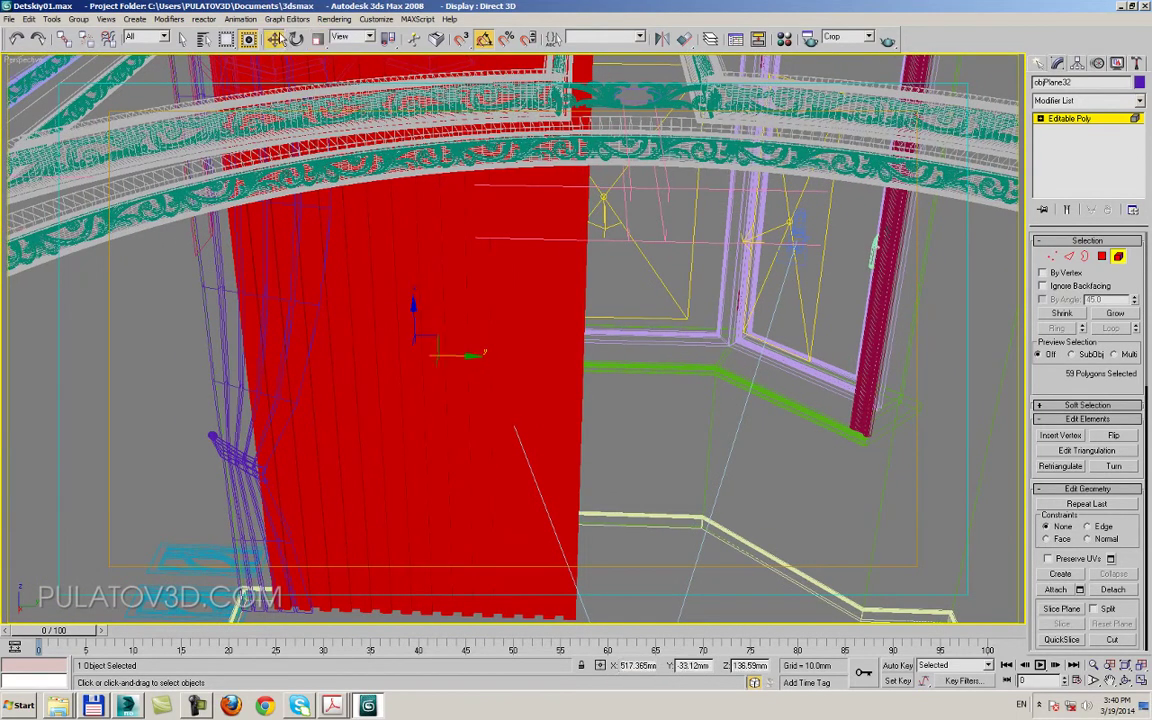
left_click(1041, 64)
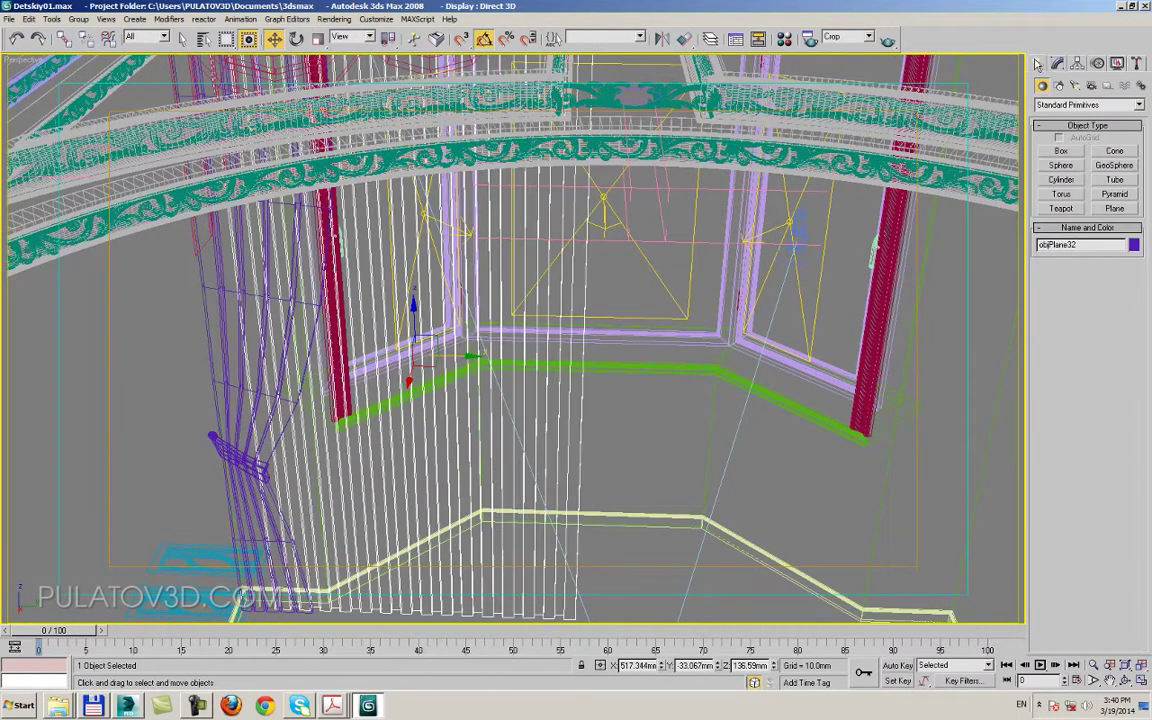
mouse_move(422, 428)
middle_mouse_down("alt")
mouse_move(514, 404)
mouse_move(593, 313)
mouse_move(456, 364)
mouse_move(533, 171)
mouse_move(538, 125)
middle_mouse_up("alt")
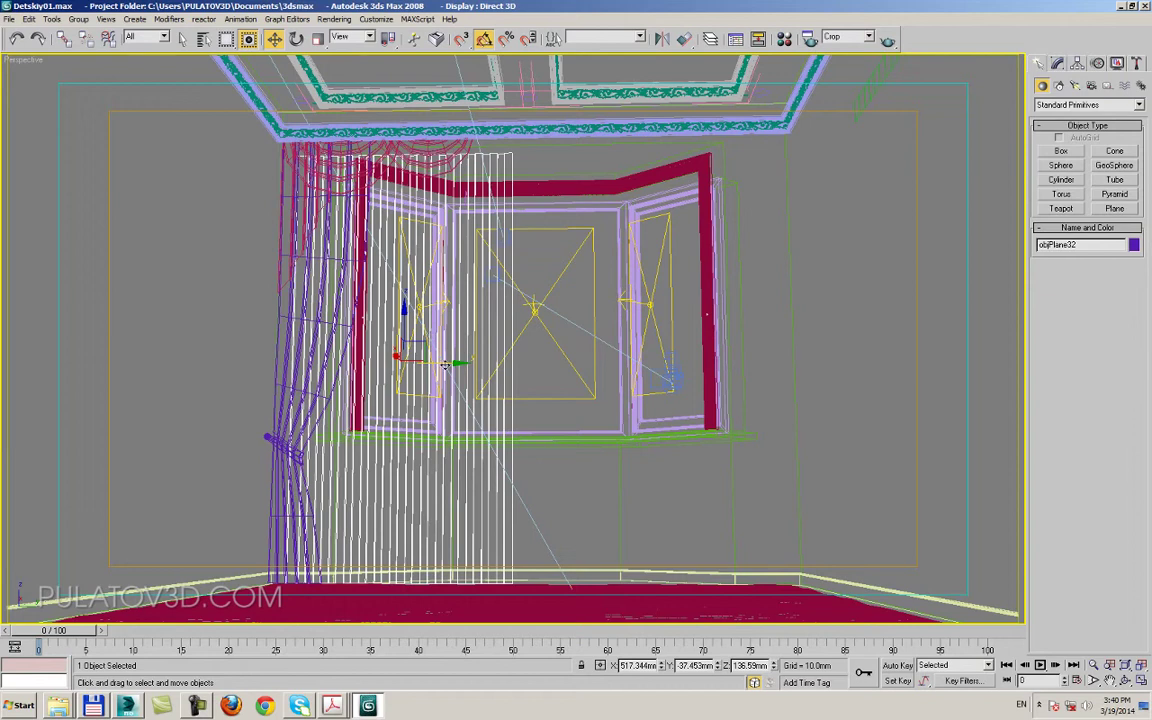
- Add a TurboSmooth modifier to the pleated purple curtain objPlane32
left_click(299, 300)
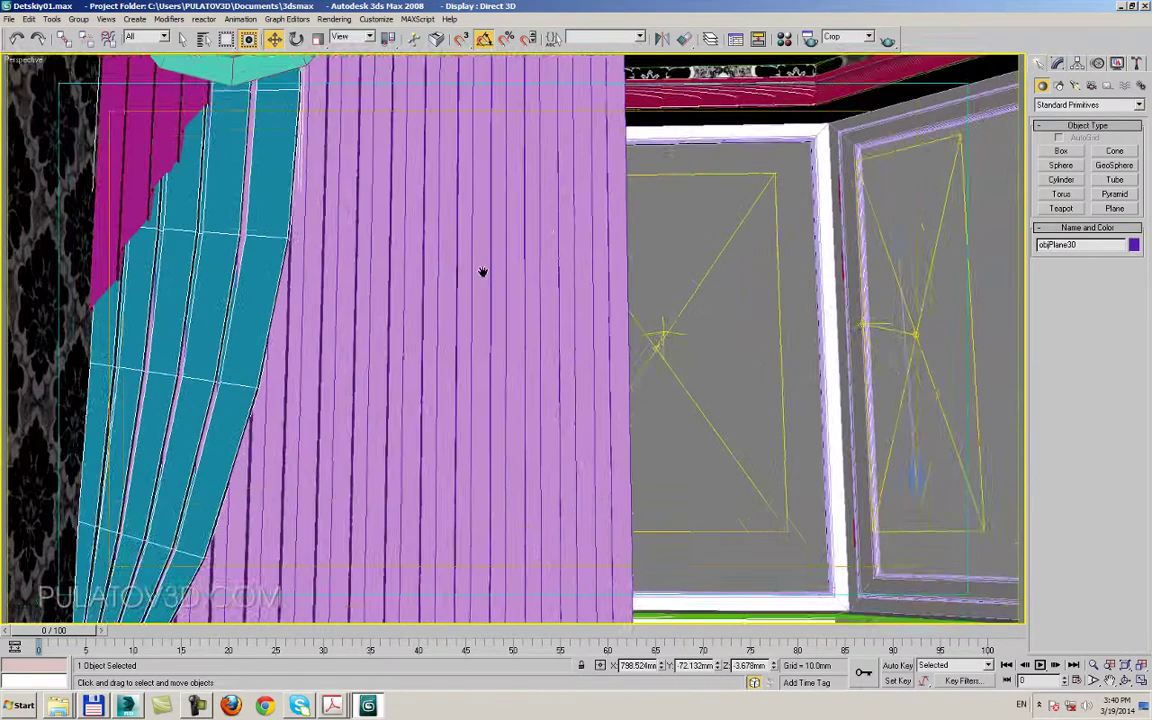
middle_click_drag(481, 270, 826, 113, "alt")
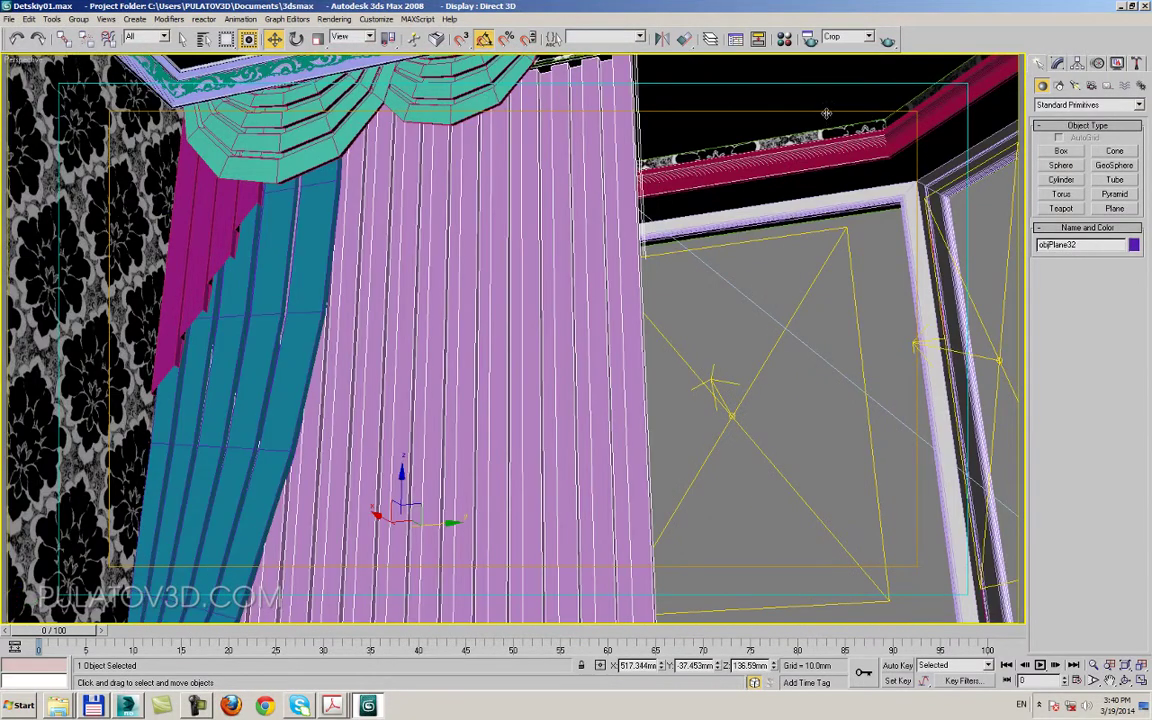
left_click(1058, 63)
left_click(1088, 100)
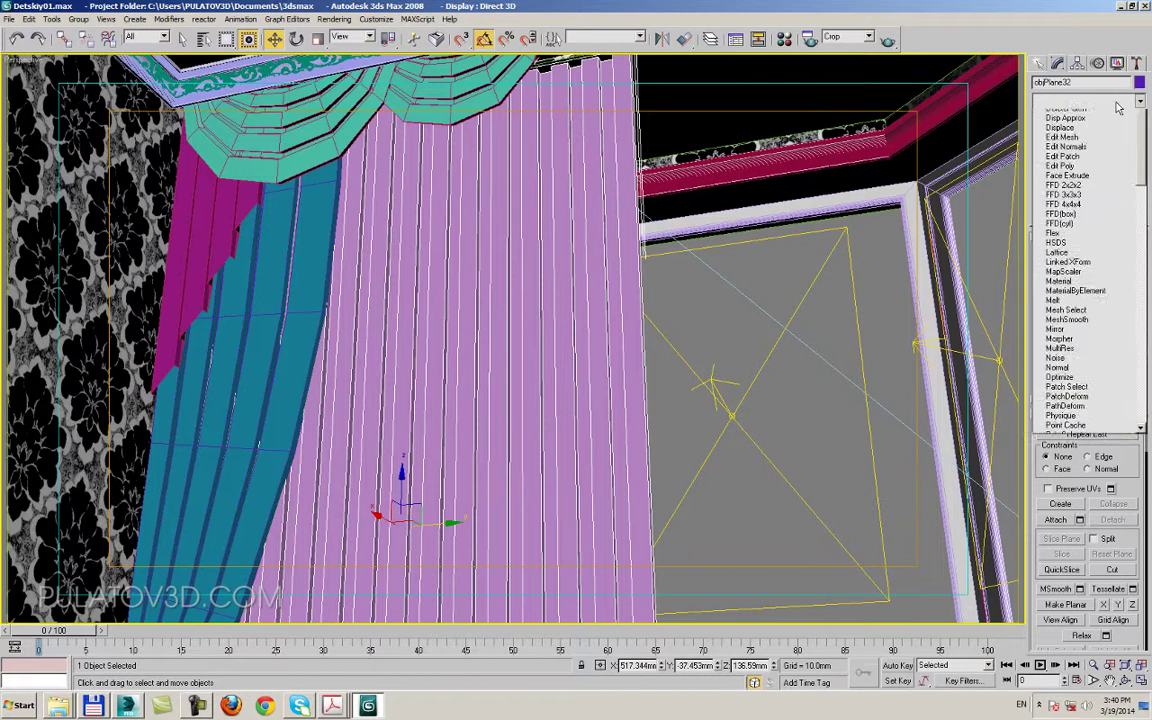
scroll(1137, 600, "down", 10)
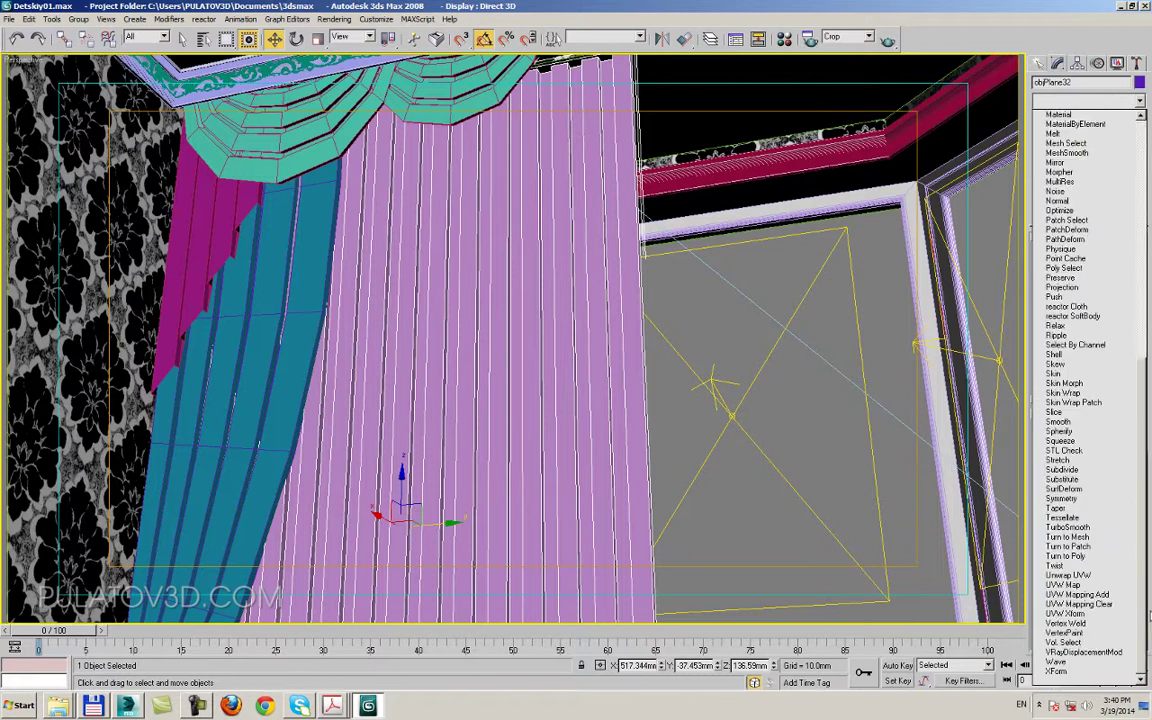
left_click(1068, 527)
middle_click_drag(430, 300, 449, 277, "alt")
- Select both teal valance swags plus the magenta and teal curtains
left_click(463, 165)
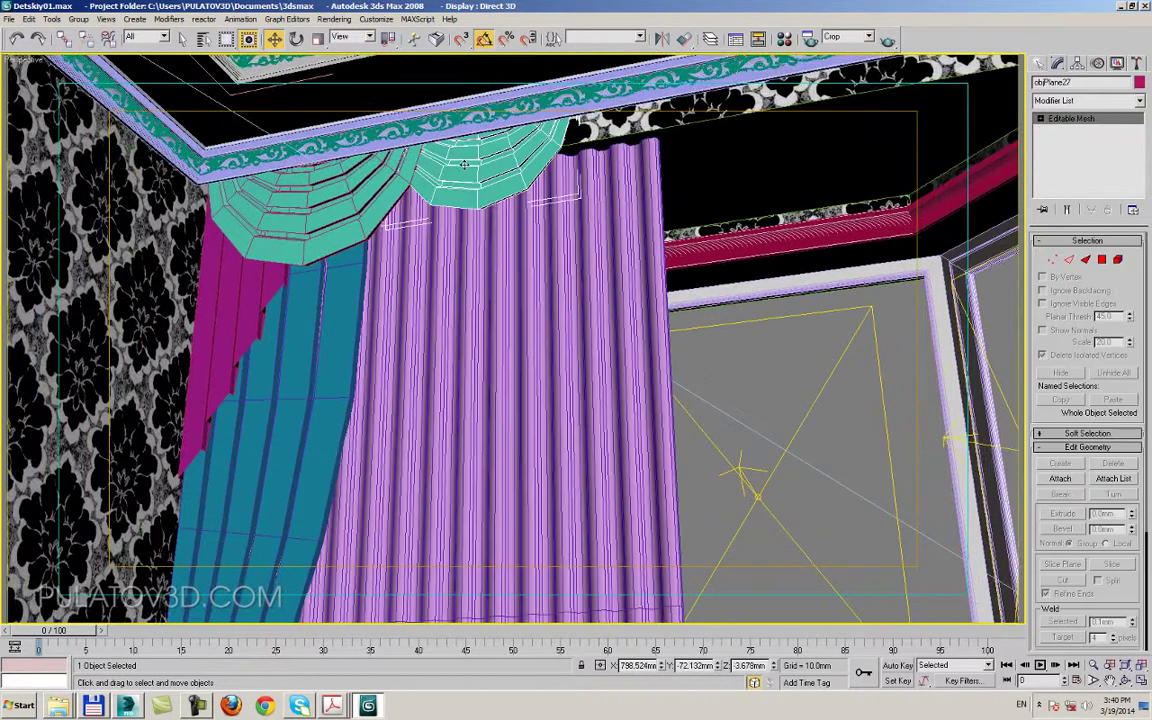
left_click(328, 192, "ctrl")
left_click(218, 318, "ctrl")
left_click(283, 301, "ctrl")
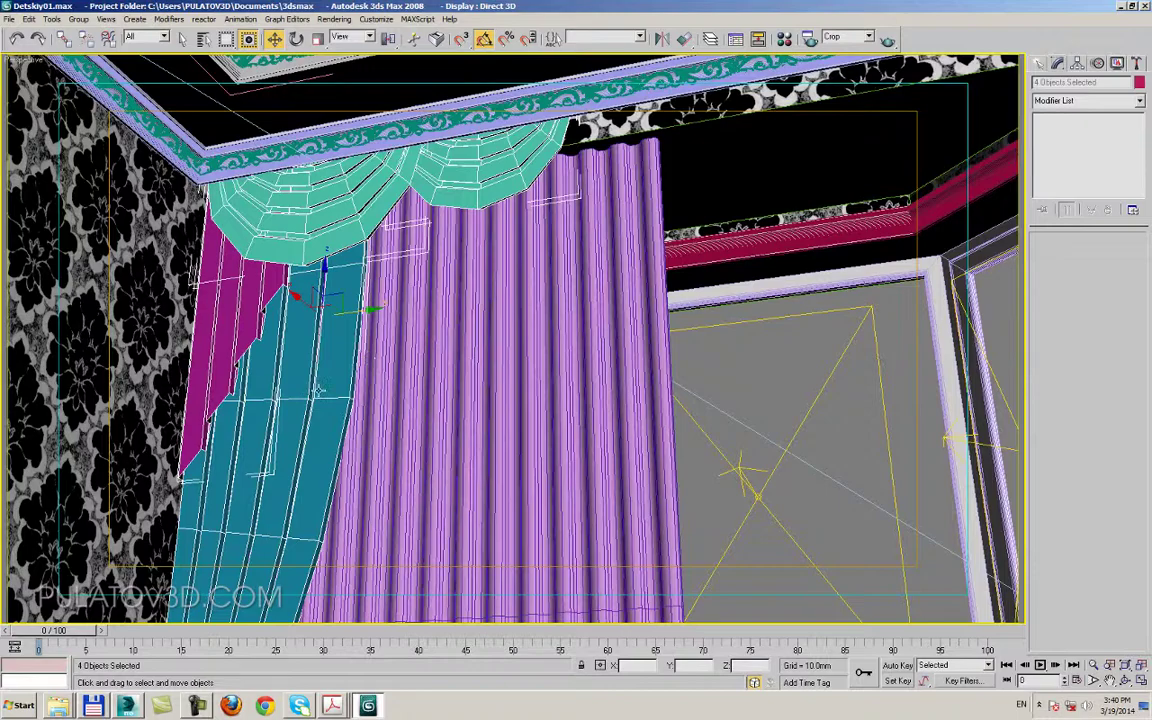
scroll(287, 351, "up", 5)
scroll(595, 162, "up", 3)
scroll(595, 162, "up", 3)
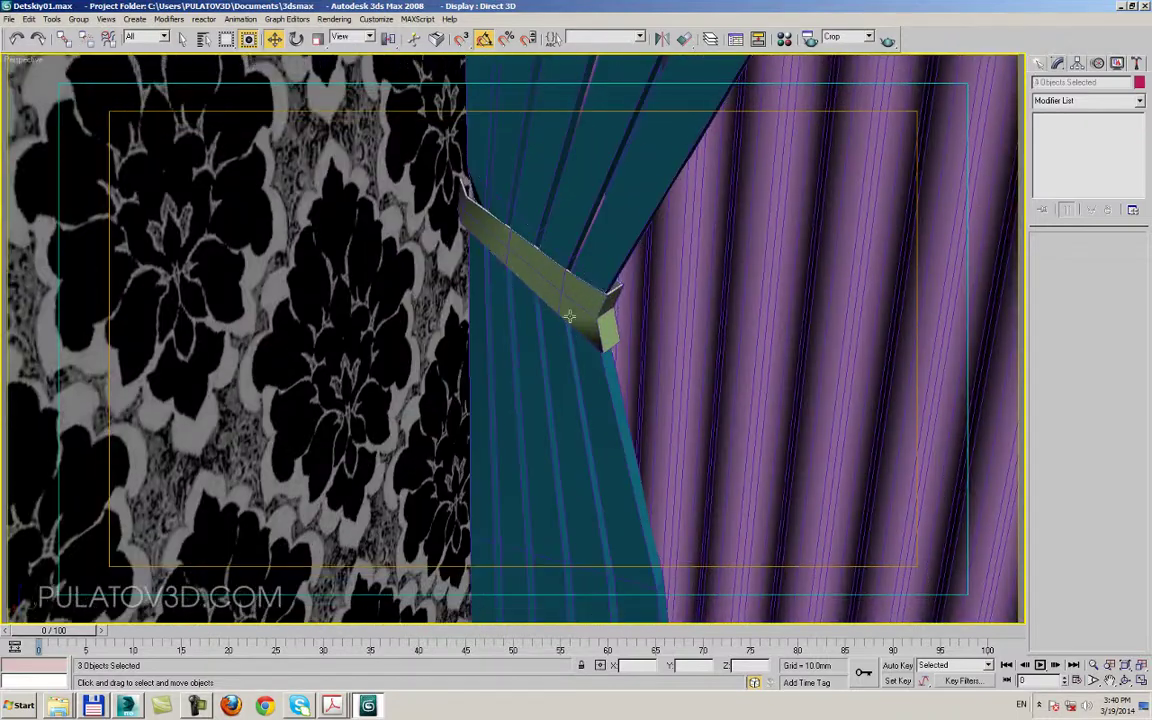
- Reselect the tieback, teal, magenta and purple curtains and the remaining curtain pieces
left_click(586, 290)
left_click(625, 218, "ctrl")
middle_click_drag(625, 218, 548, 455)
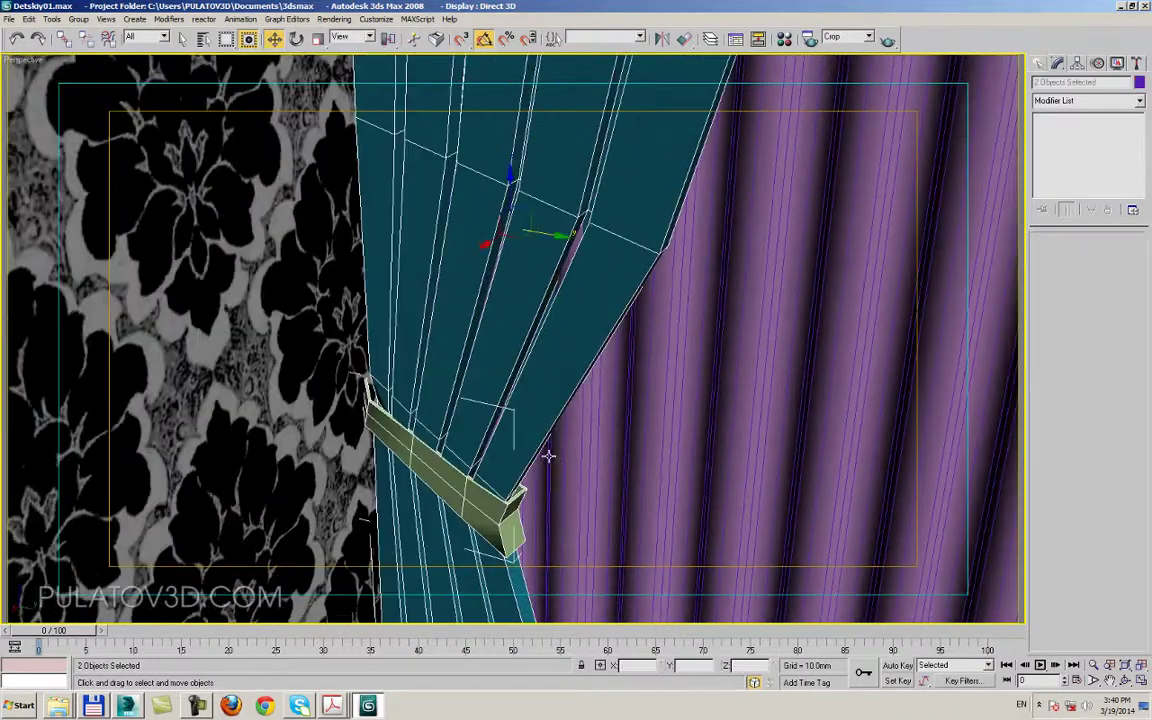
scroll(563, 486, "up", 3)
scroll(595, 537, "up", 1)
middle_click_drag(595, 537, 560, 680)
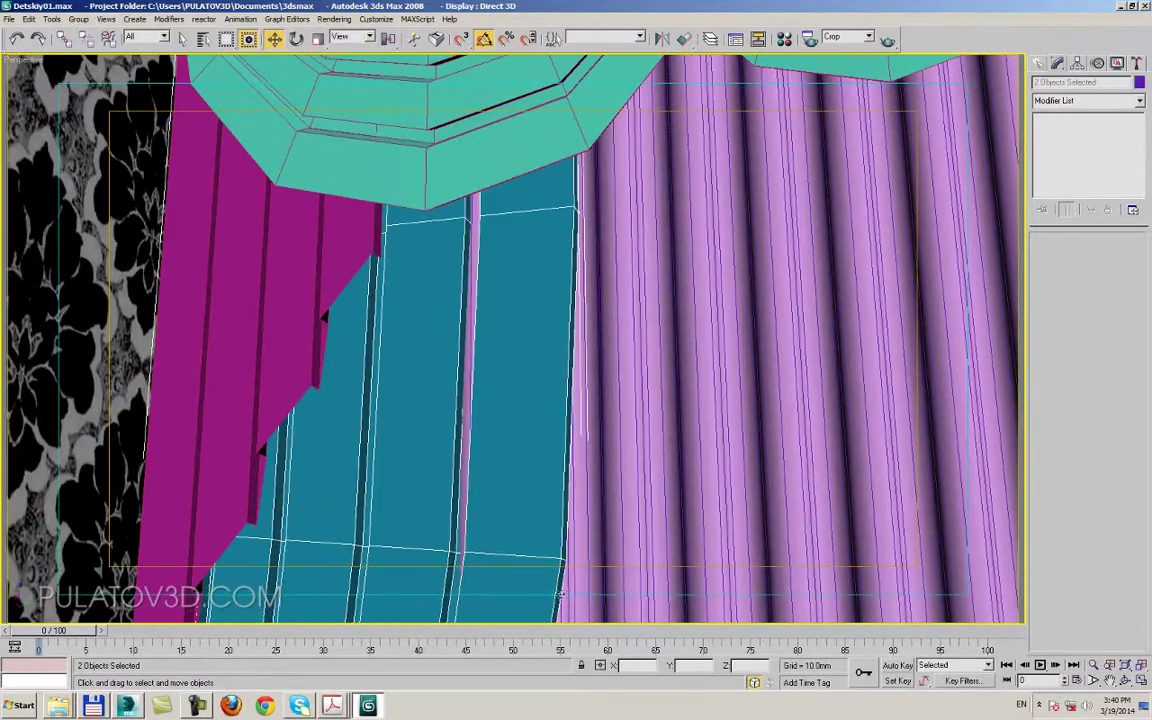
left_click(219, 265)
left_click(366, 266, "ctrl")
left_click(200, 165)
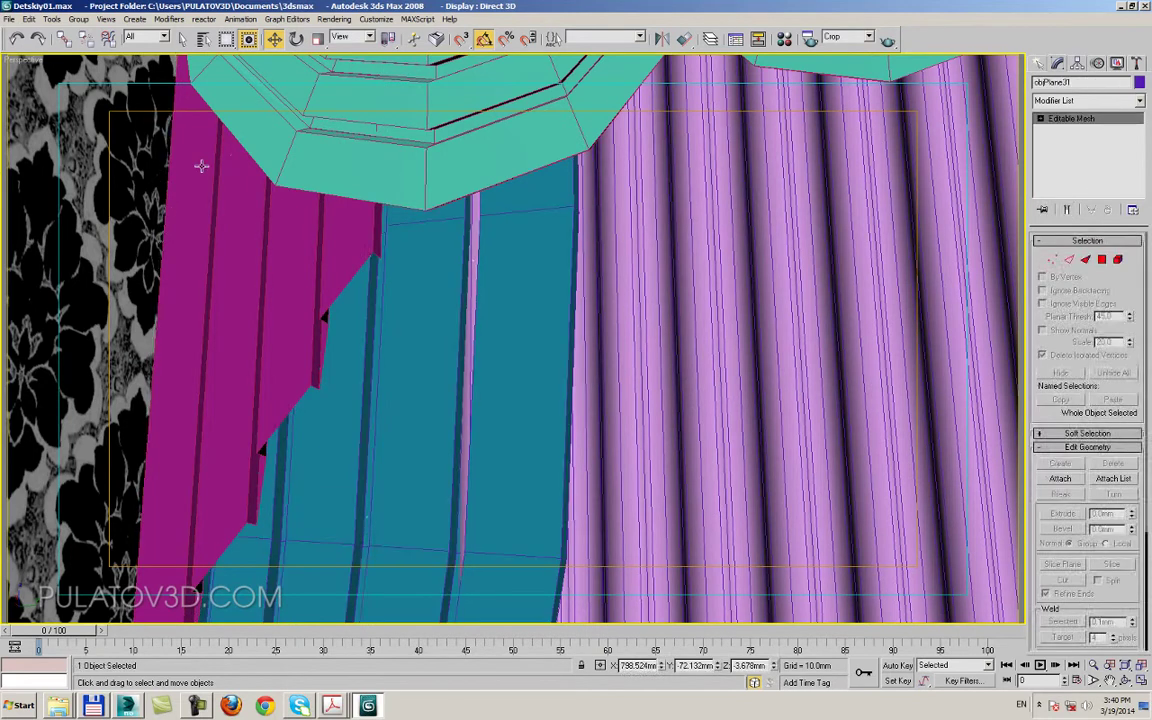
left_click(421, 228, "ctrl")
left_click(776, 131, "ctrl")
- Add the teal valance to the selection and apply TurboSmooth to all selected drapery
scroll(776, 131, "down", 5)
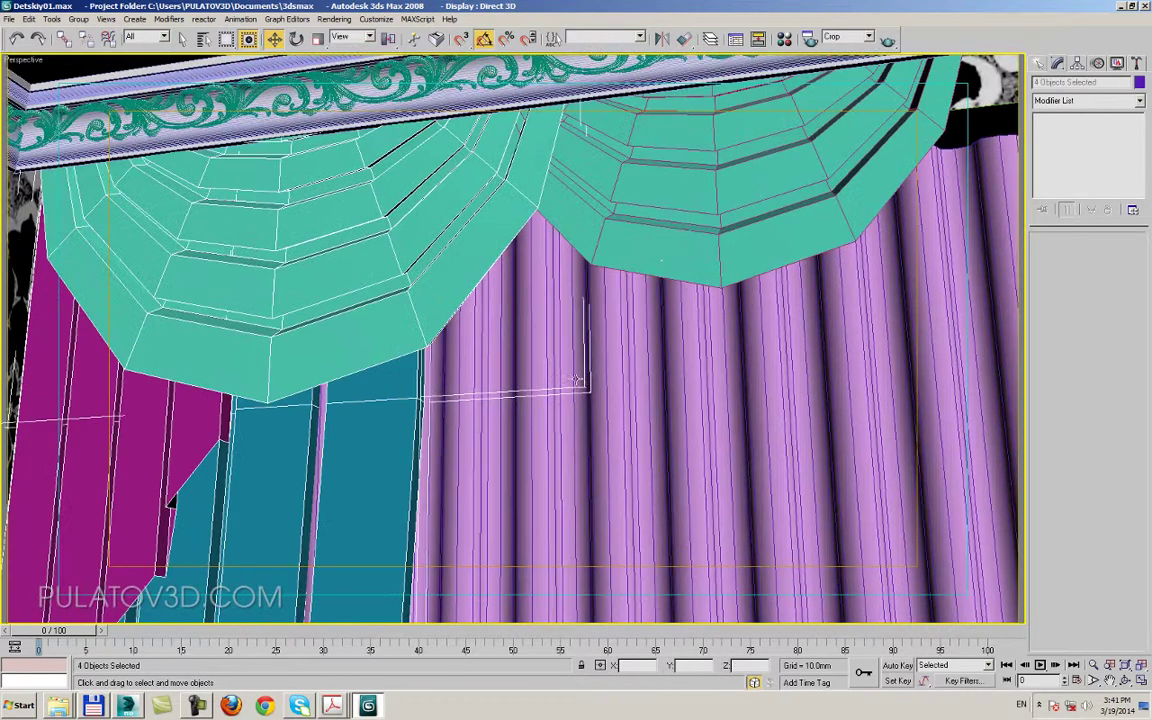
left_click(595, 228, "ctrl")
middle_click_drag(648, 243, 600, 300, "alt")
scroll(600, 300, "up", 2)
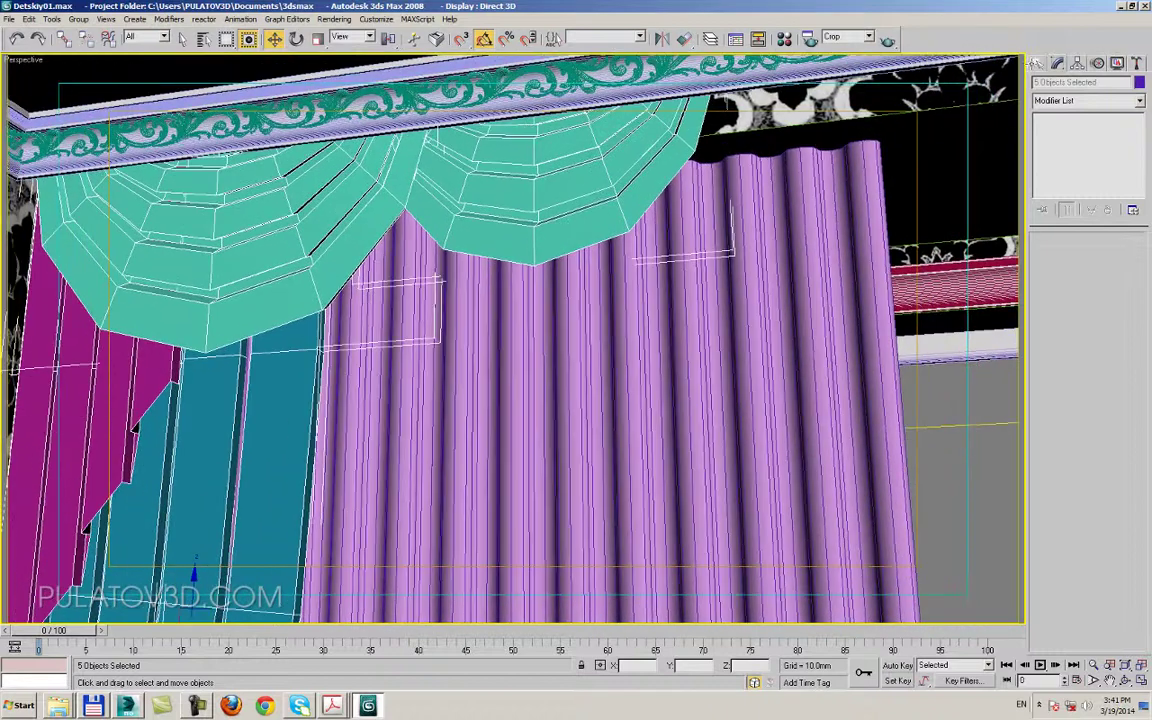
left_click(1068, 102)
scroll(1075, 400, "down", 15)
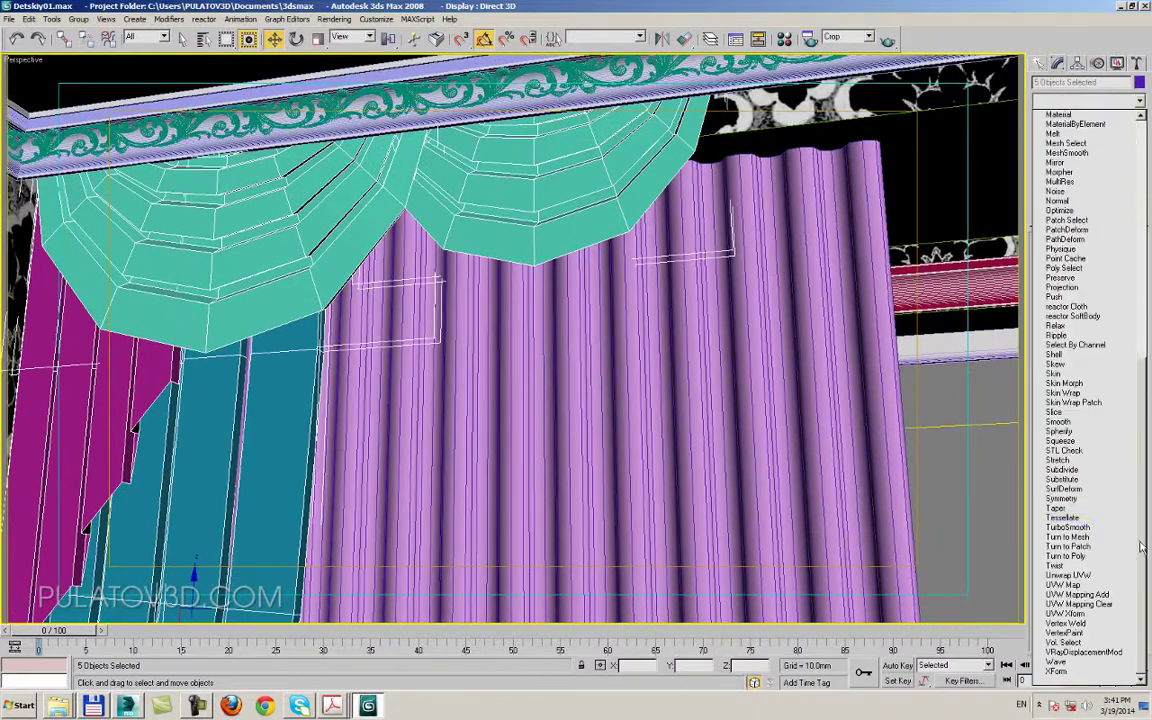
left_click(1068, 527)
scroll(468, 398, "up", 3)
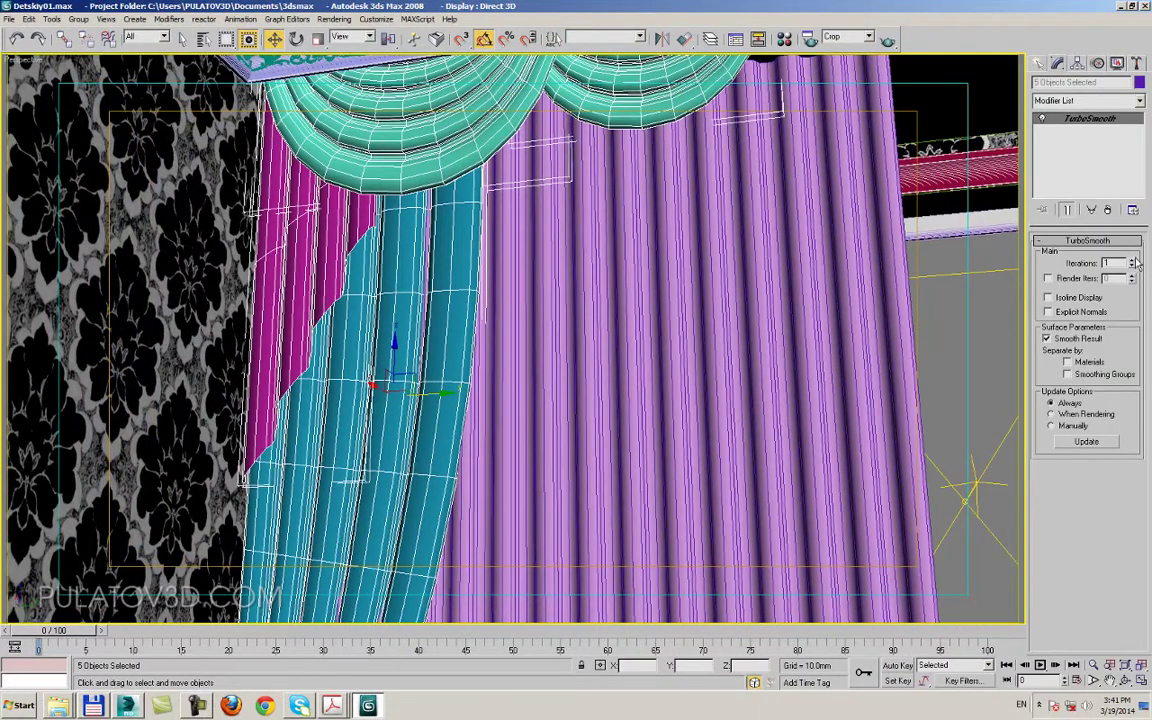
- Clear the selection and orbit around to inspect the smoothed curtains and window
mouse_move(600, 350)
middle_mouse_down("alt")
mouse_move(780, 380)
mouse_move(459, 407)
middle_mouse_up("alt")
left_click(818, 393)
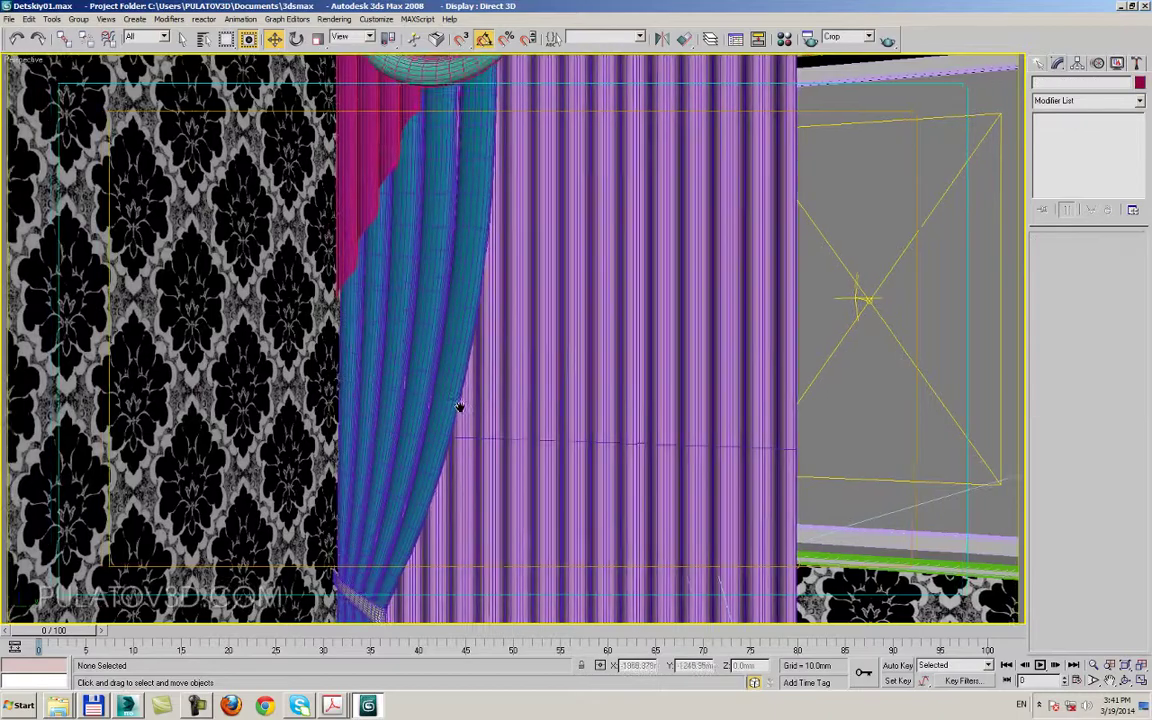
scroll(459, 407, "up", 2)
scroll(458, 355, "down", 3)
scroll(478, 314, "down", 2)
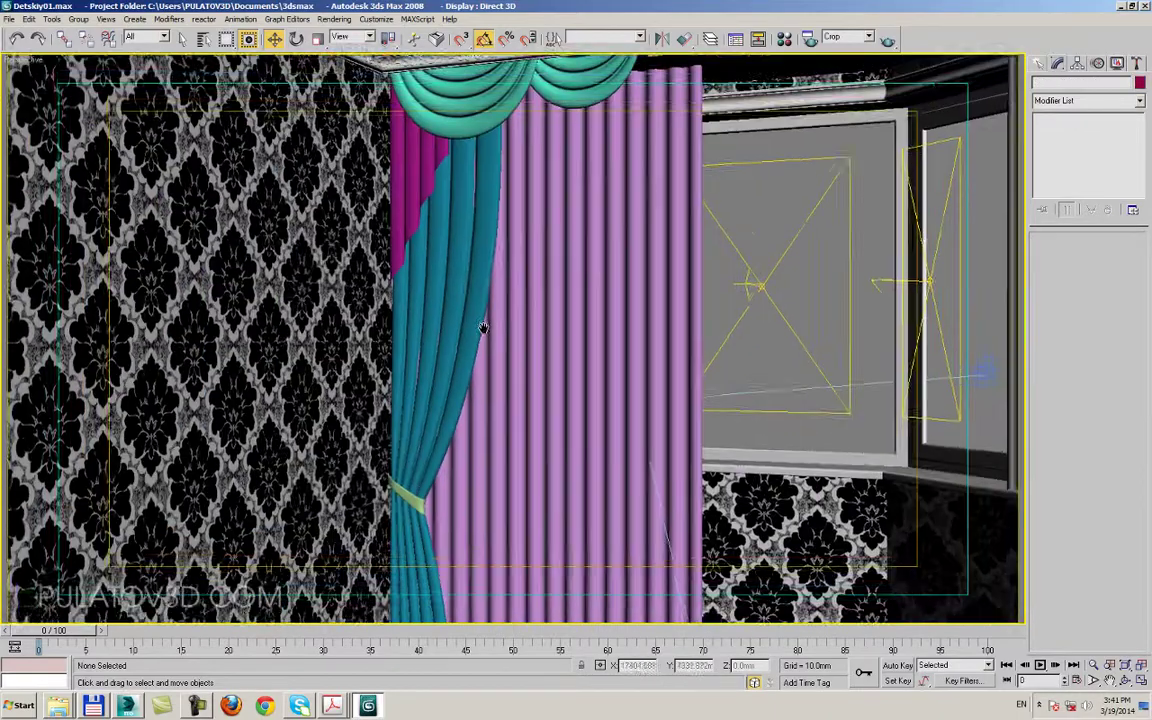
middle_click_drag(483, 328, 504, 329, "alt")
- Select the pleated purple curtain as a whole element, then leave element editing
left_click(493, 385)
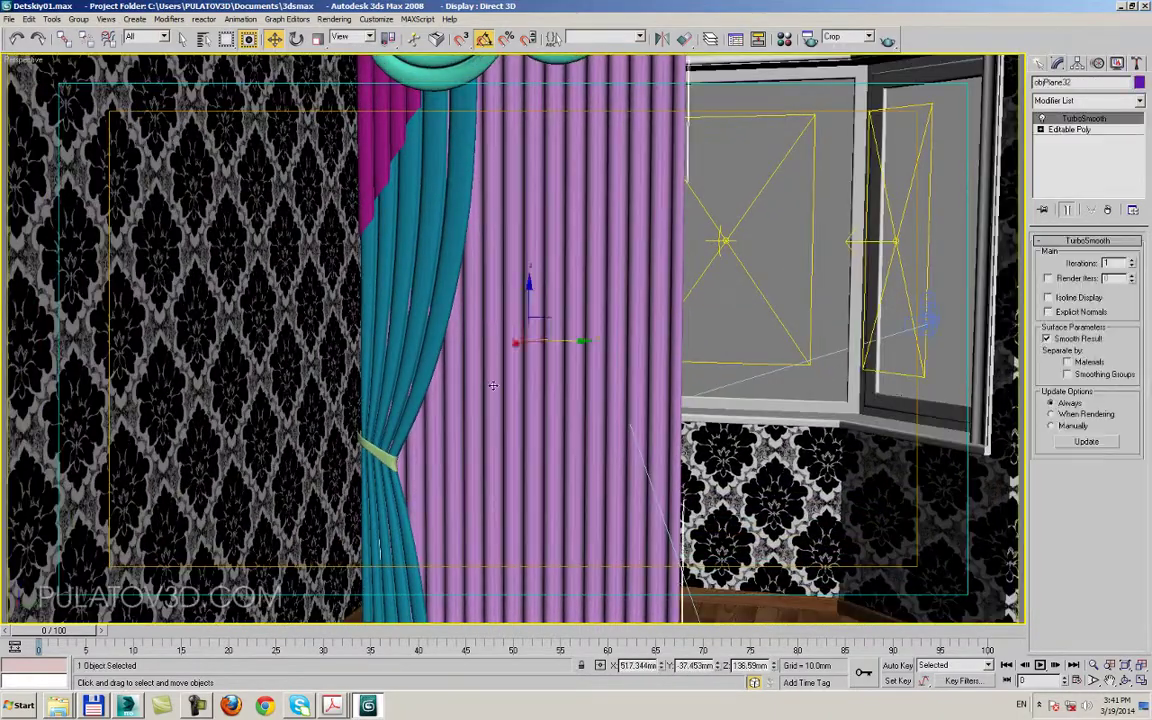
middle_click_drag(493, 385, 522, 402, "alt")
scroll(620, 401, "up", 2)
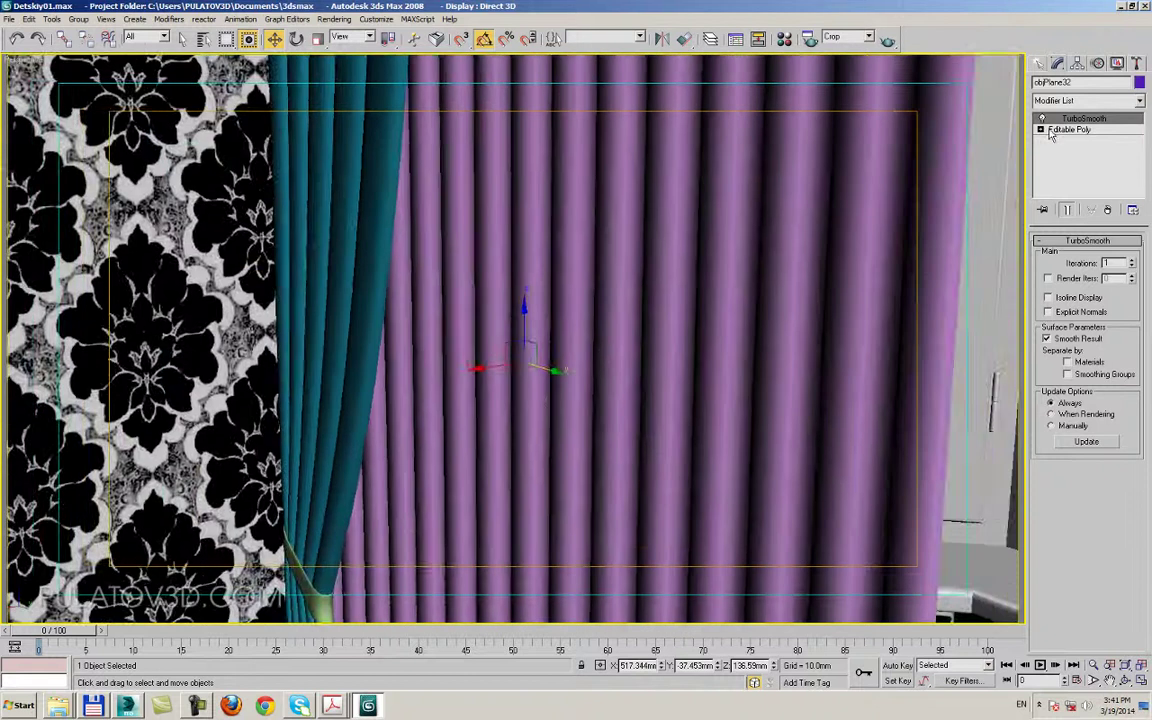
scroll(620, 401, "up", 2)
left_click(1041, 130)
left_click(1080, 185)
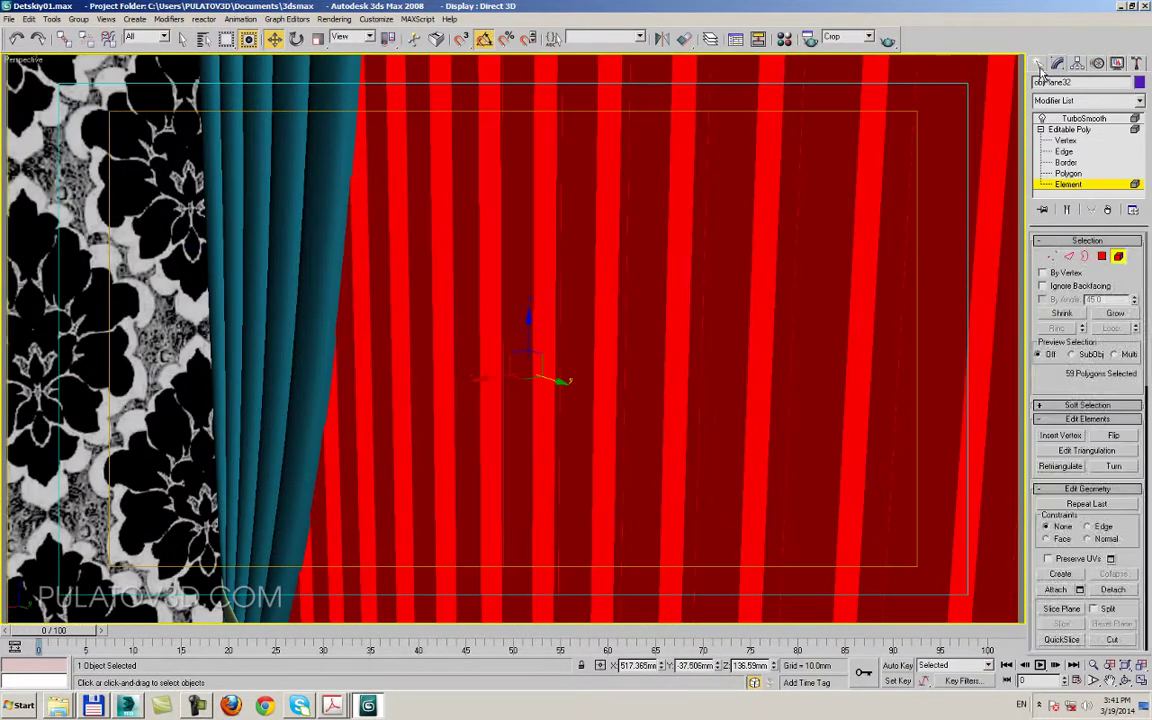
left_click(1039, 65)
scroll(479, 318, "up", 2)
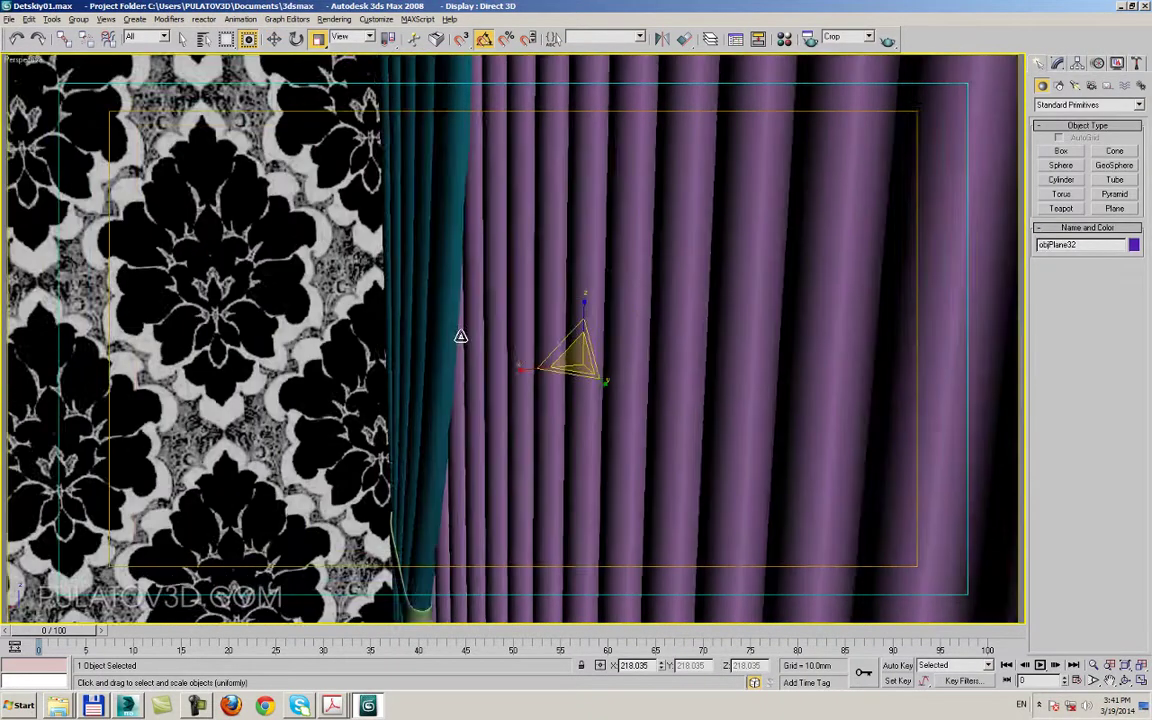
scroll(470, 345, "up", 1)
- Show edged faces and raise the curtain's TurboSmooth to 2 iterations
key("F4")
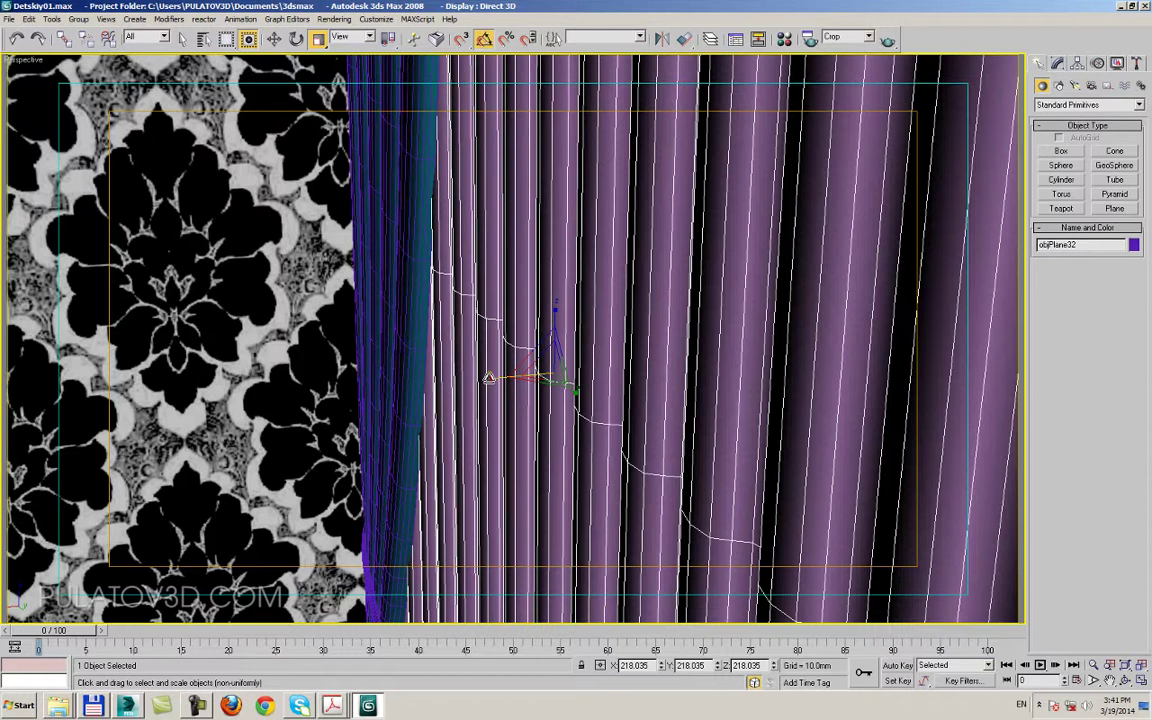
left_click_drag(489, 378, 498, 378)
mouse_move(498, 378)
middle_mouse_down("alt")
mouse_move(597, 360)
mouse_move(568, 378)
middle_mouse_up("alt")
left_click(1060, 64)
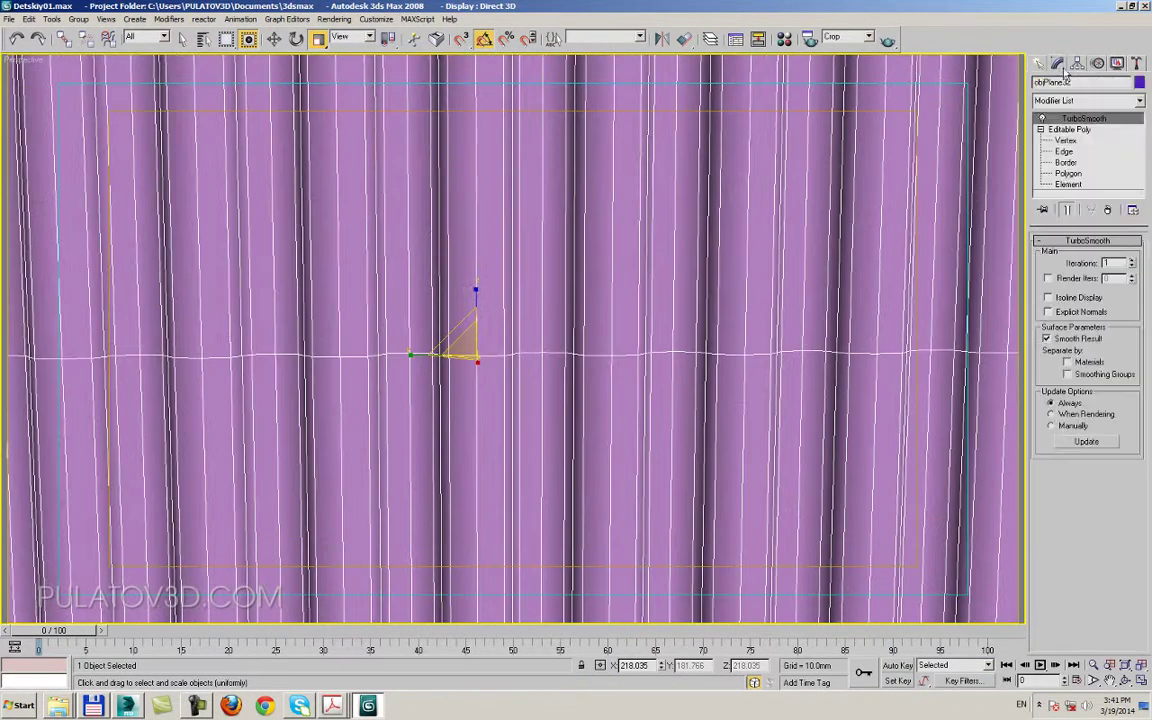
left_click(1132, 260)
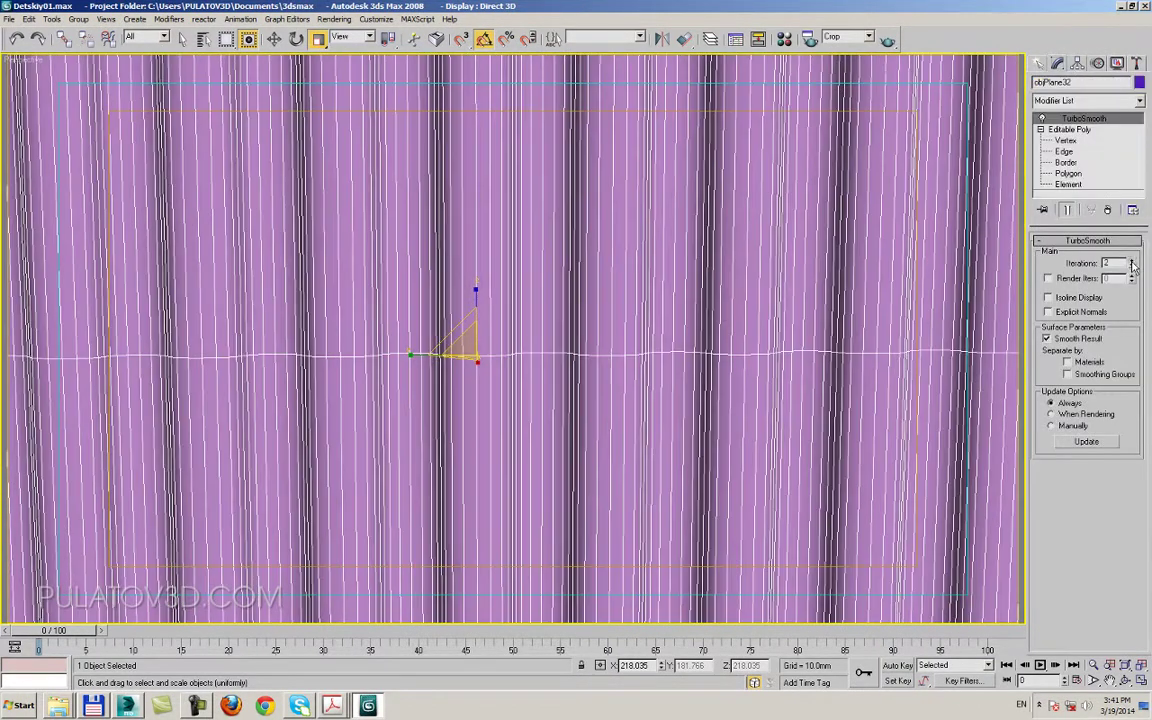
left_click(1040, 64)
- Orbit and pan back to a front view of the curtain wall with Select and Move active
mouse_move(560, 350)
middle_mouse_down("alt")
mouse_move(609, 352)
mouse_move(506, 321)
mouse_move(470, 400)
middle_mouse_up("alt")
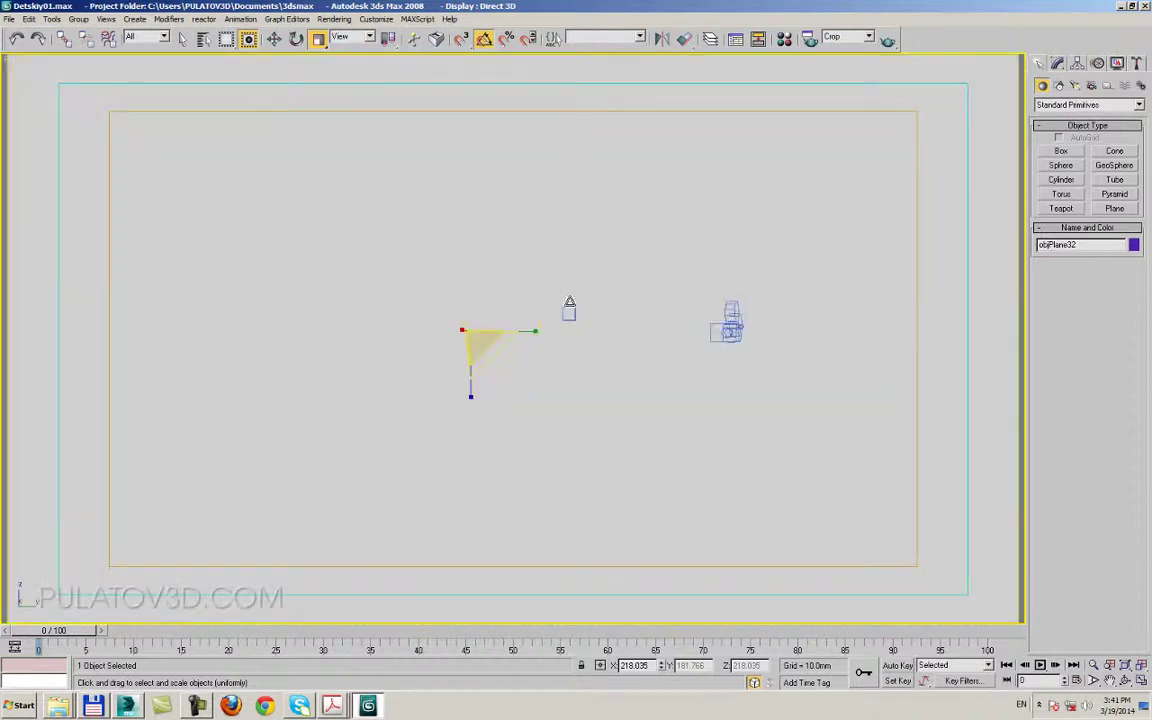
mouse_move(563, 298)
middle_mouse_down()
mouse_move(601, 305)
mouse_move(560, 362)
mouse_move(506, 236)
middle_mouse_up()
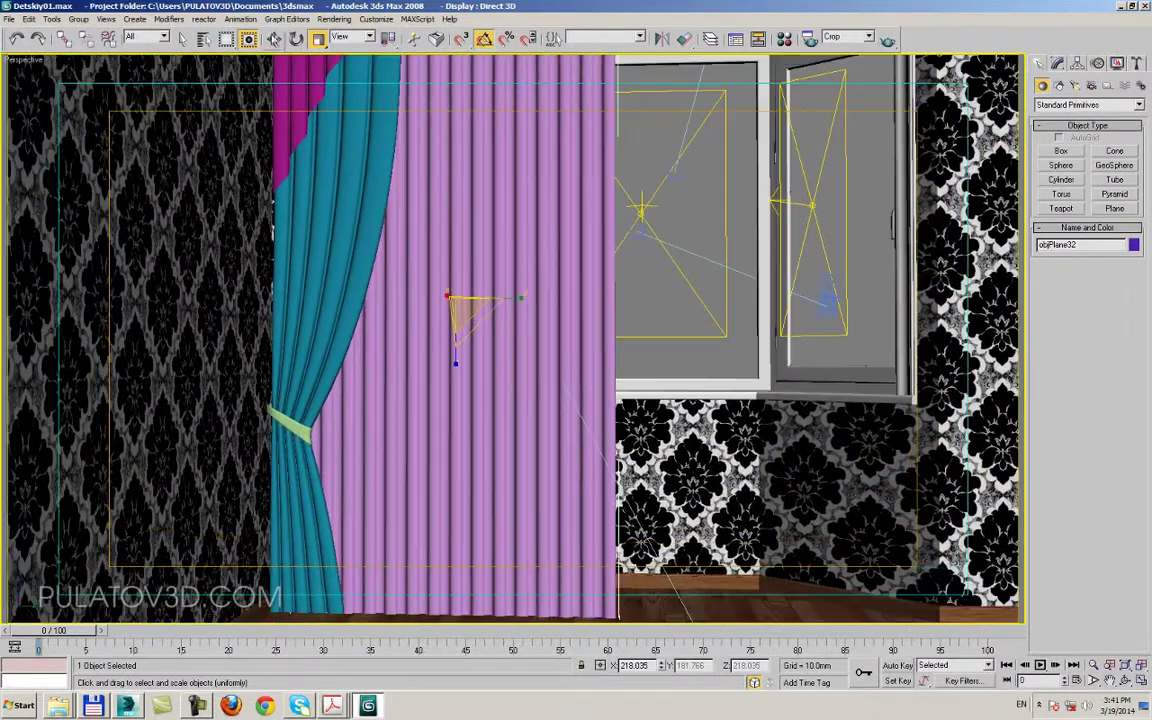
left_click(274, 38)
mouse_move(535, 439)
middle_mouse_down()
mouse_move(523, 389)
mouse_move(496, 411)
mouse_move(519, 406)
mouse_move(456, 399)
mouse_move(522, 373)
mouse_move(552, 470)
mouse_move(437, 303)
middle_mouse_up()
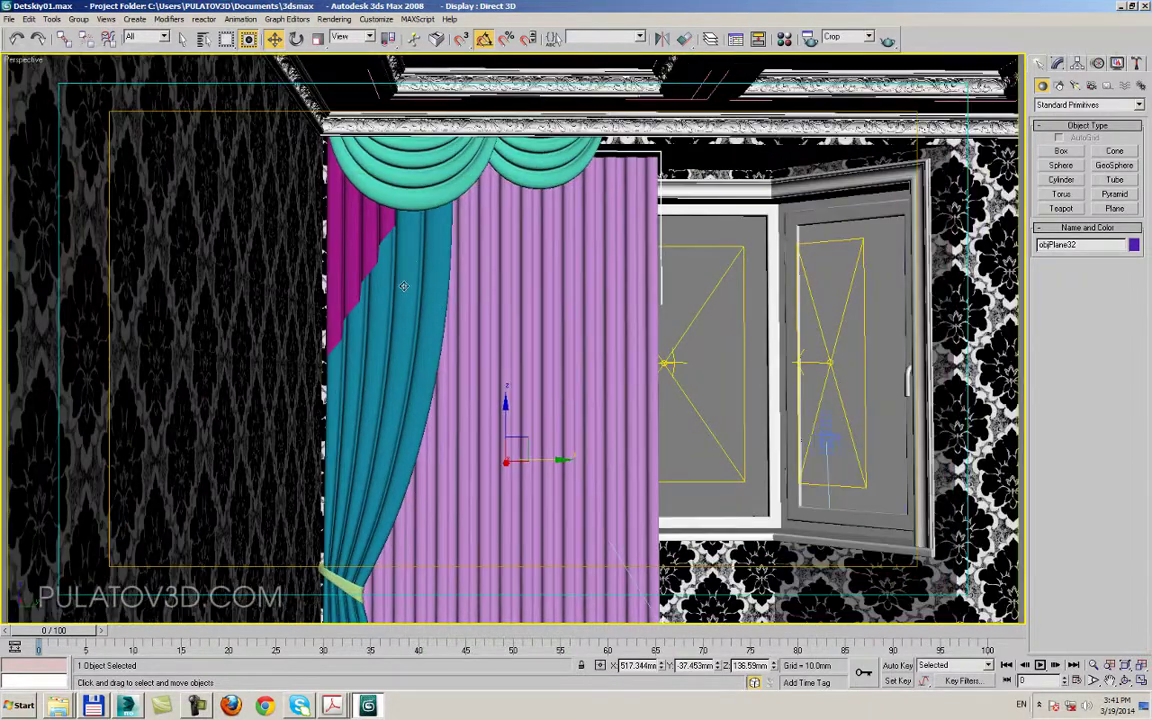
- Orbit up toward the ceiling, select the right valance swag, and switch to smooth shaded display
middle_click_drag(410, 258, 411, 254, "alt")
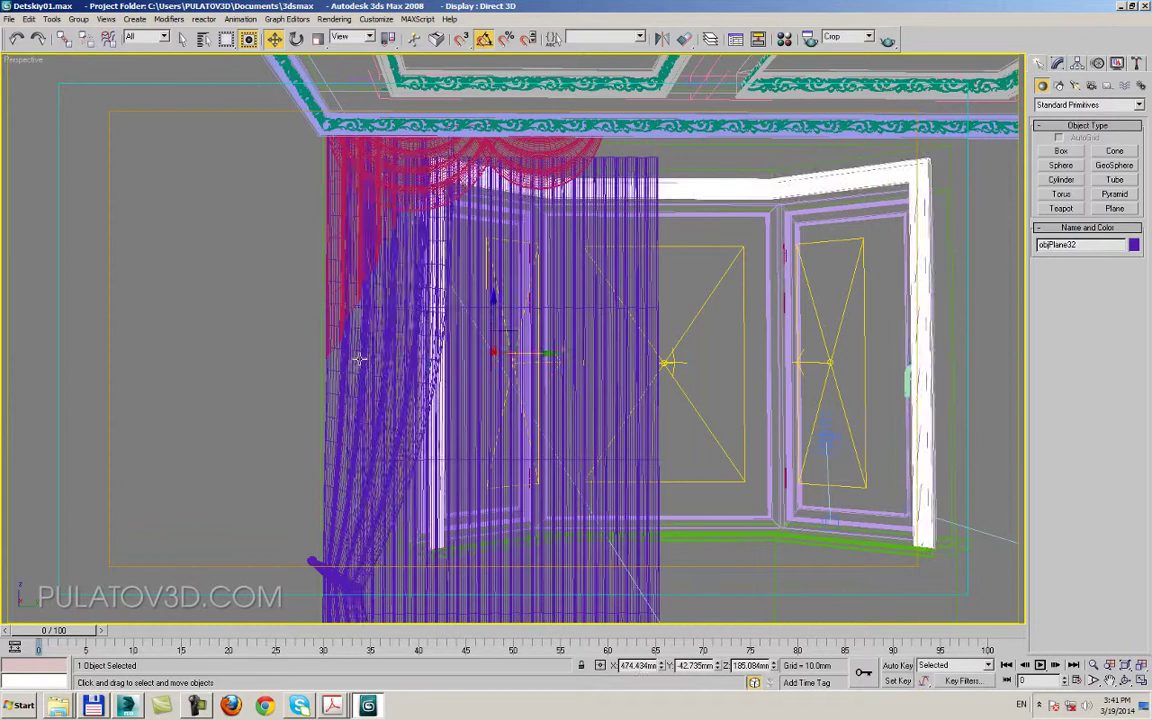
left_click(332, 371)
mouse_move(334, 198)
middle_mouse_down("alt")
mouse_move(332, 372)
mouse_move(364, 264)
mouse_move(348, 224)
mouse_move(486, 193)
mouse_move(478, 180)
mouse_move(458, 206)
mouse_move(372, 377)
middle_mouse_up("alt")
left_click(348, 224, "ctrl")
left_click(438, 246)
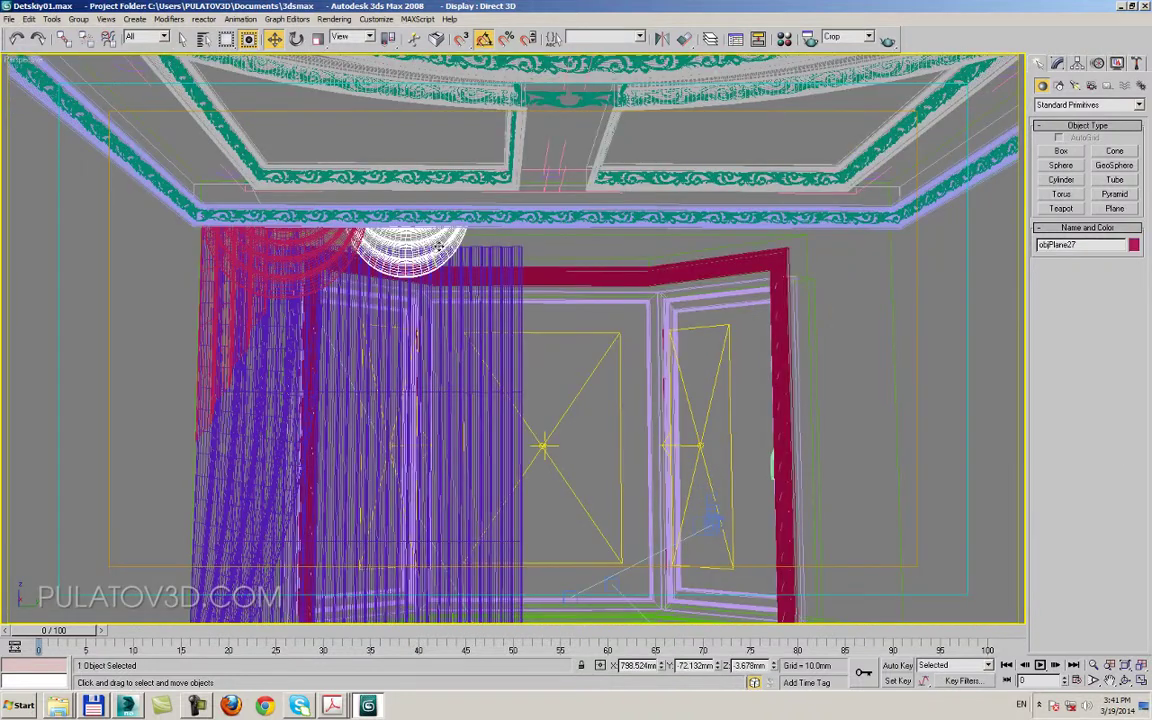
key("F3")
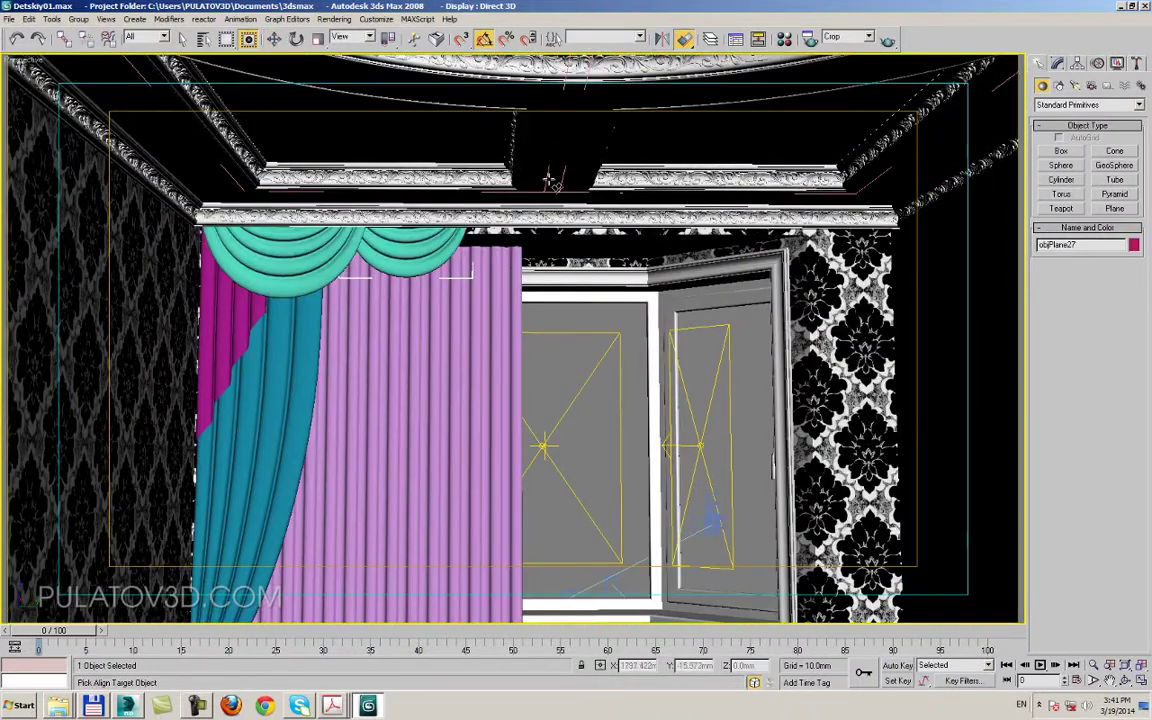
- Align the right swag to its target using Y Position, Center to Center, with edges shown
key("F4")
left_click(557, 145)
left_click_drag(560, 222, 767, 357)
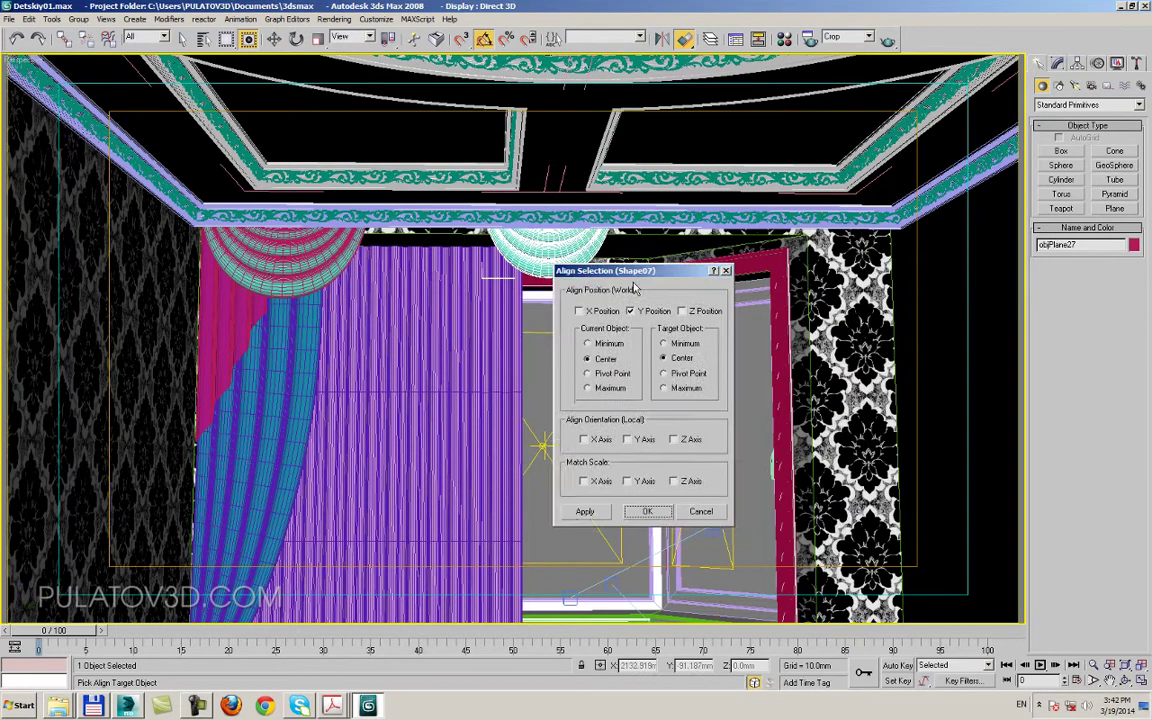
left_click(789, 600)
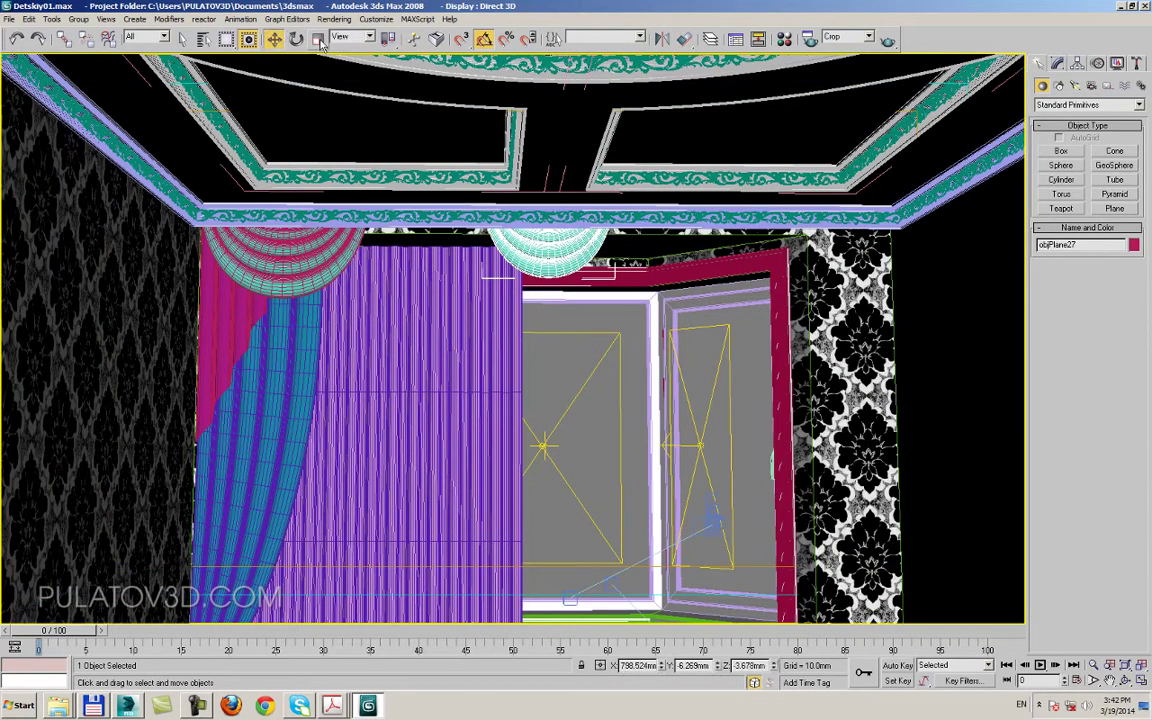
- Uniformly scale the right valance swag up to 218.035%
left_click(1077, 62)
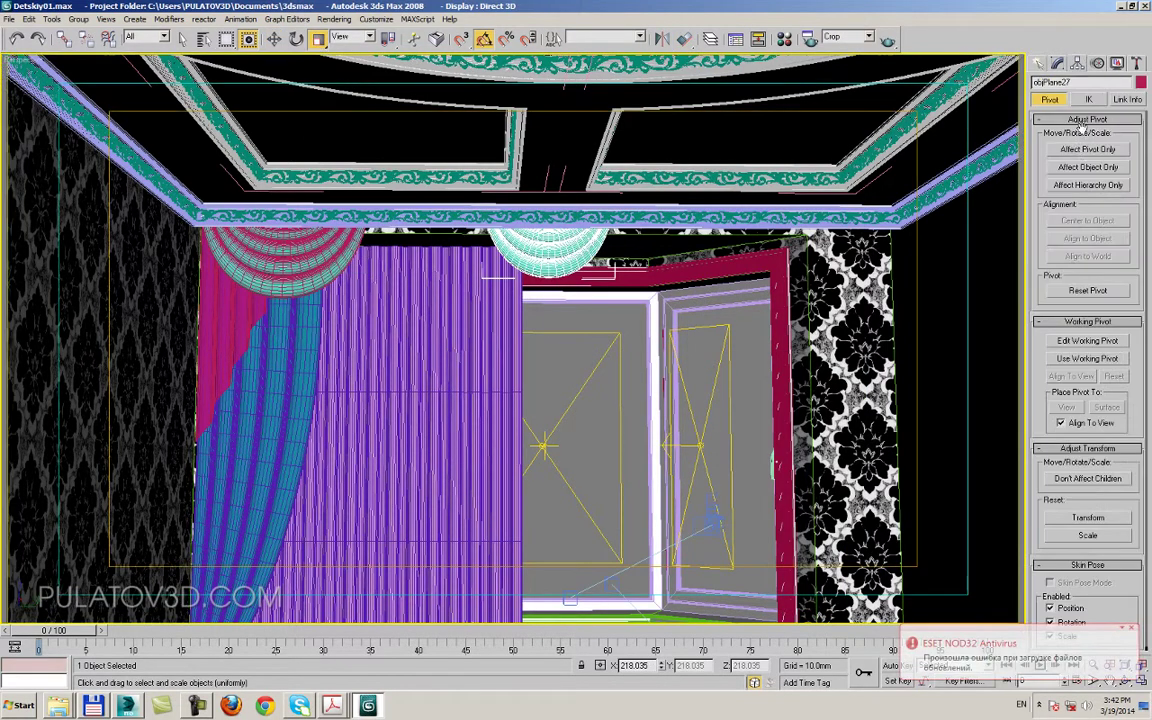
left_click(1039, 62)
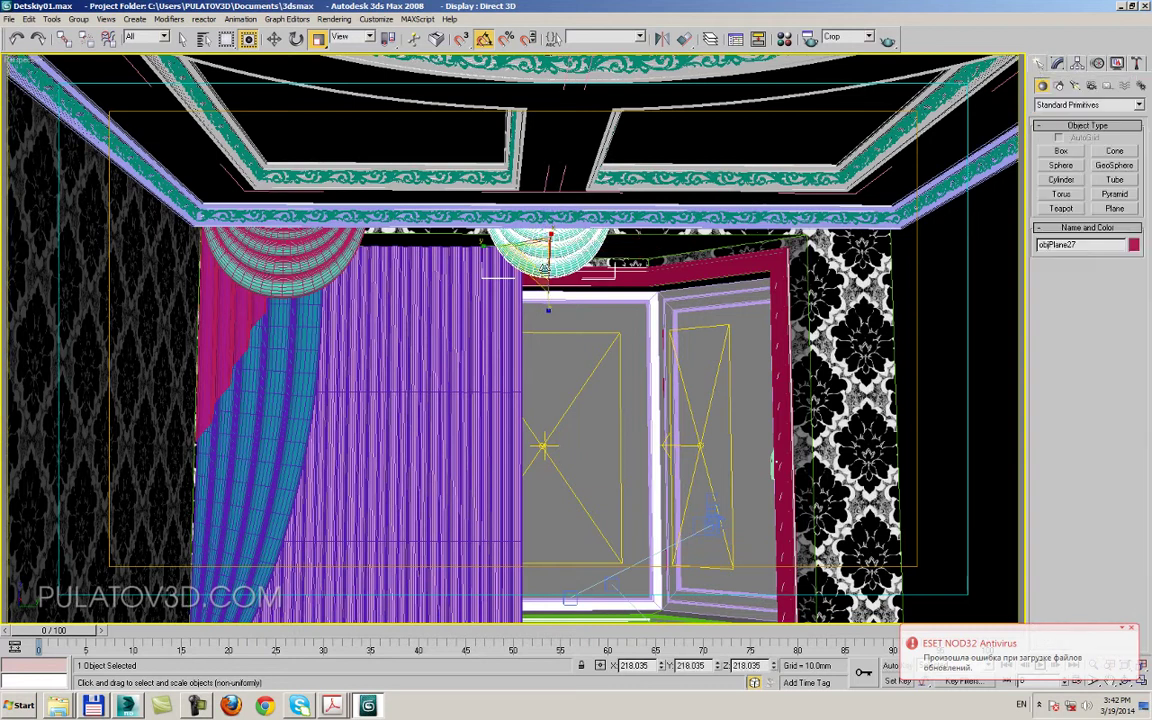
left_click_drag(537, 252, 565, 222)
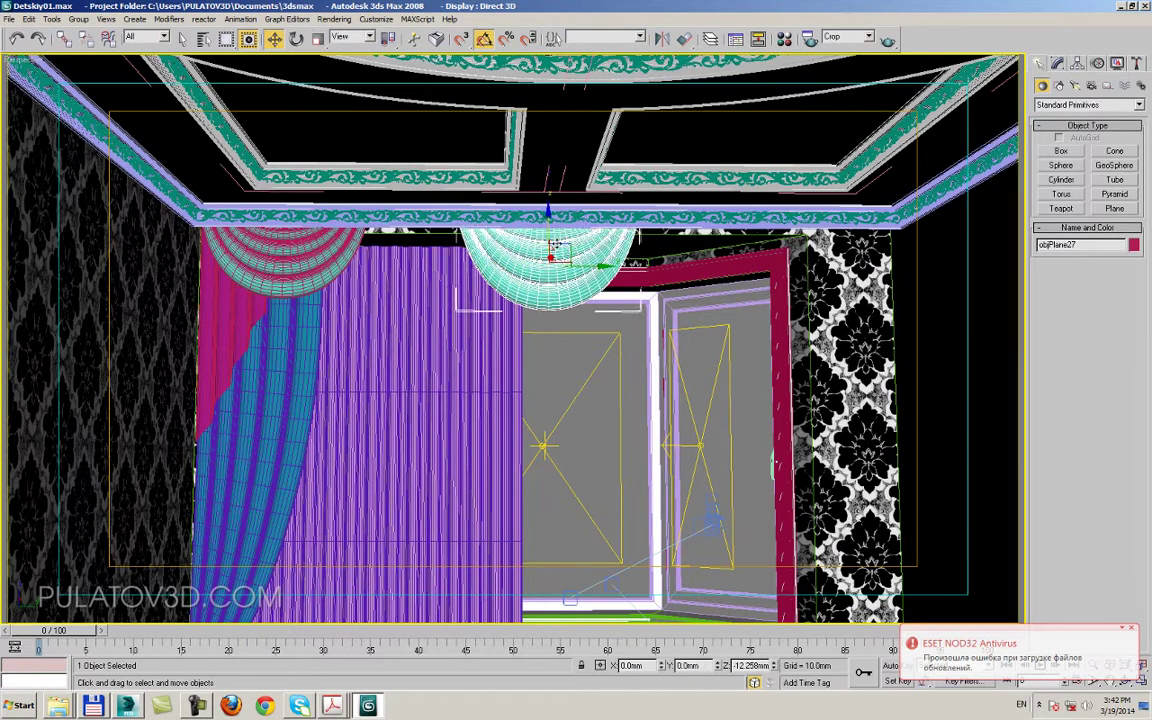
- Select the left valance swag and check its pivot settings
left_click(318, 247)
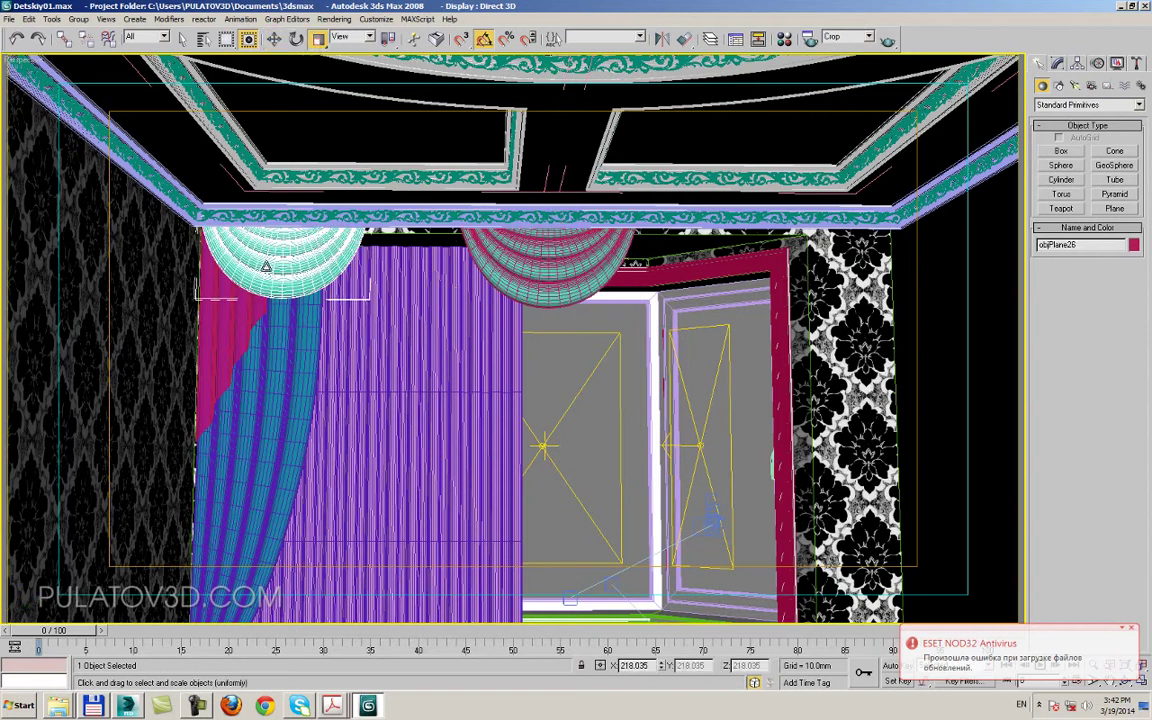
left_click(1077, 62)
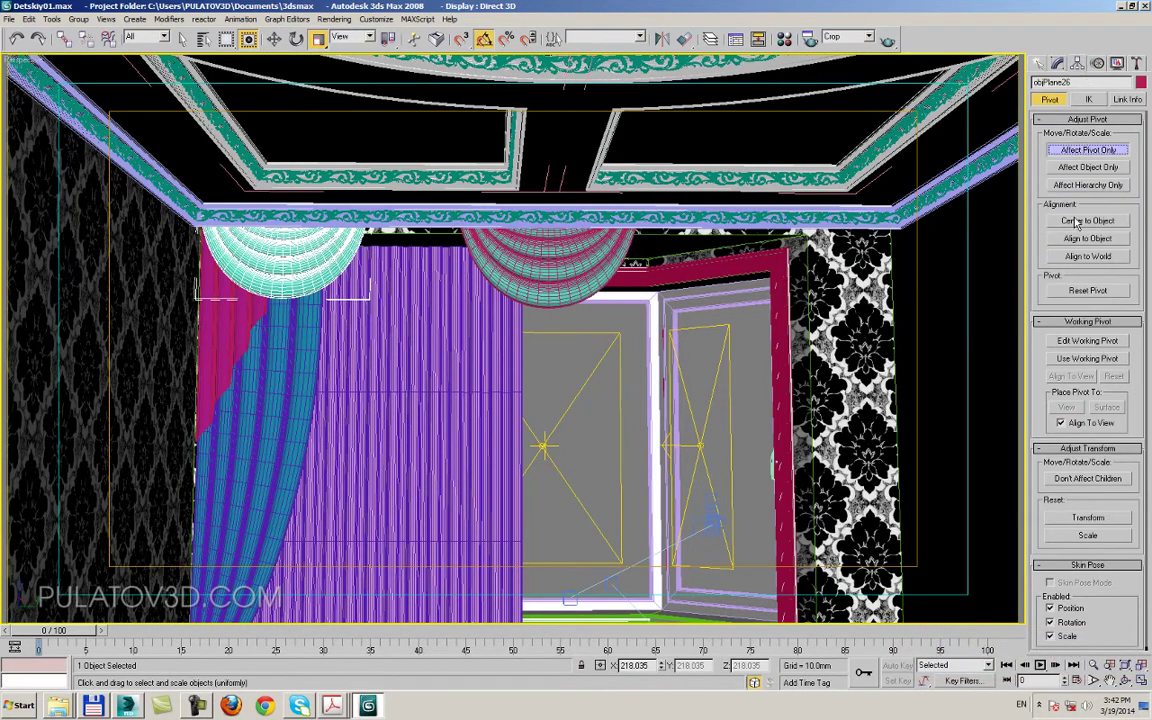
left_click(1038, 64)
- Scale the left valance swag up and move it down and to the right
middle_click_drag(272, 285, 628, 380, "alt")
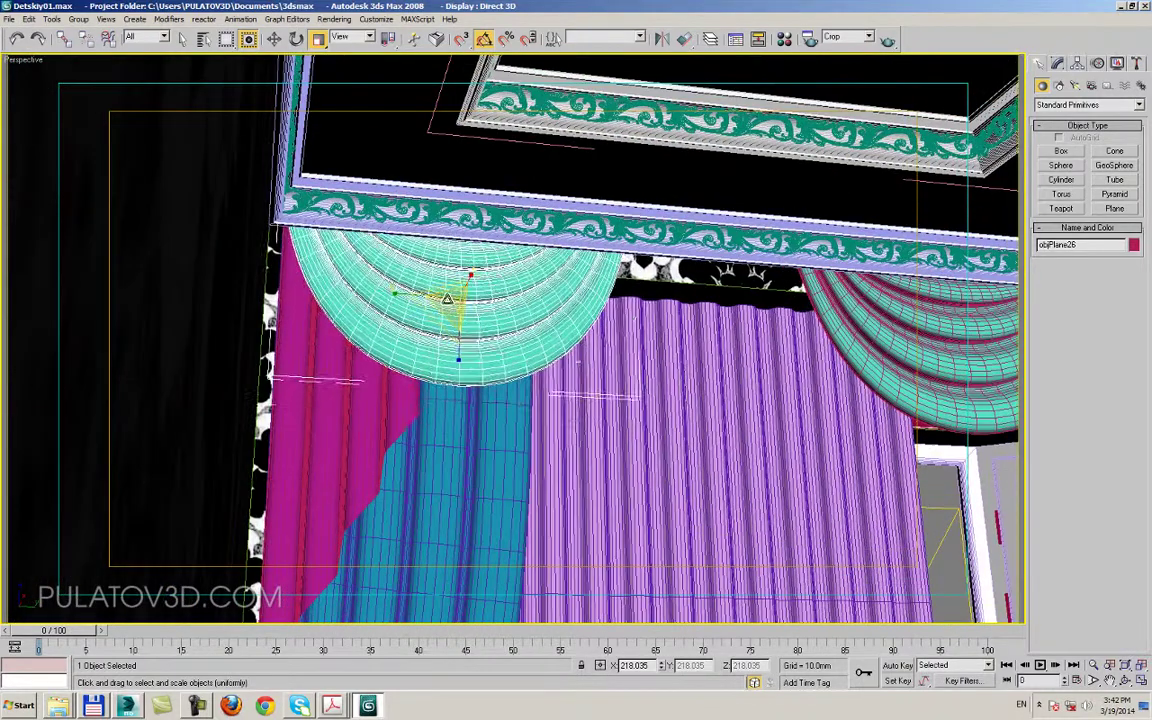
mouse_move(404, 272)
left_mouse_down()
mouse_move(473, 267)
mouse_move(476, 277)
left_mouse_up()
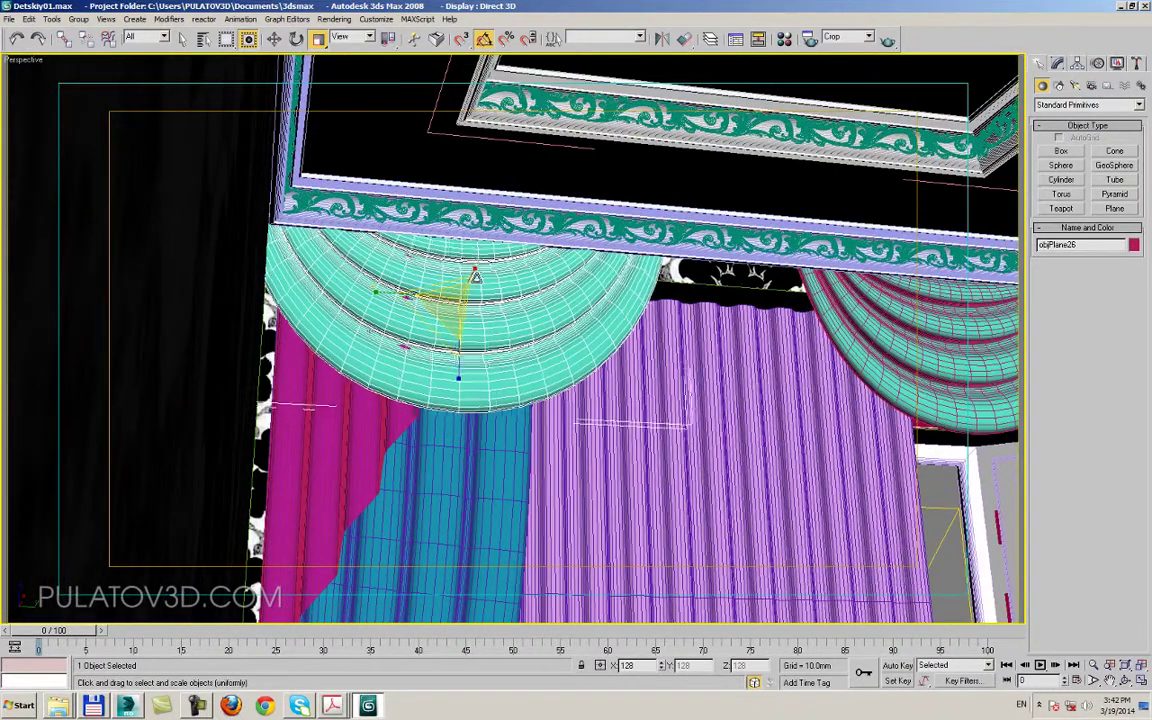
left_click(274, 38)
middle_click_drag(370, 270, 398, 281, "alt")
left_click_drag(501, 270, 541, 322)
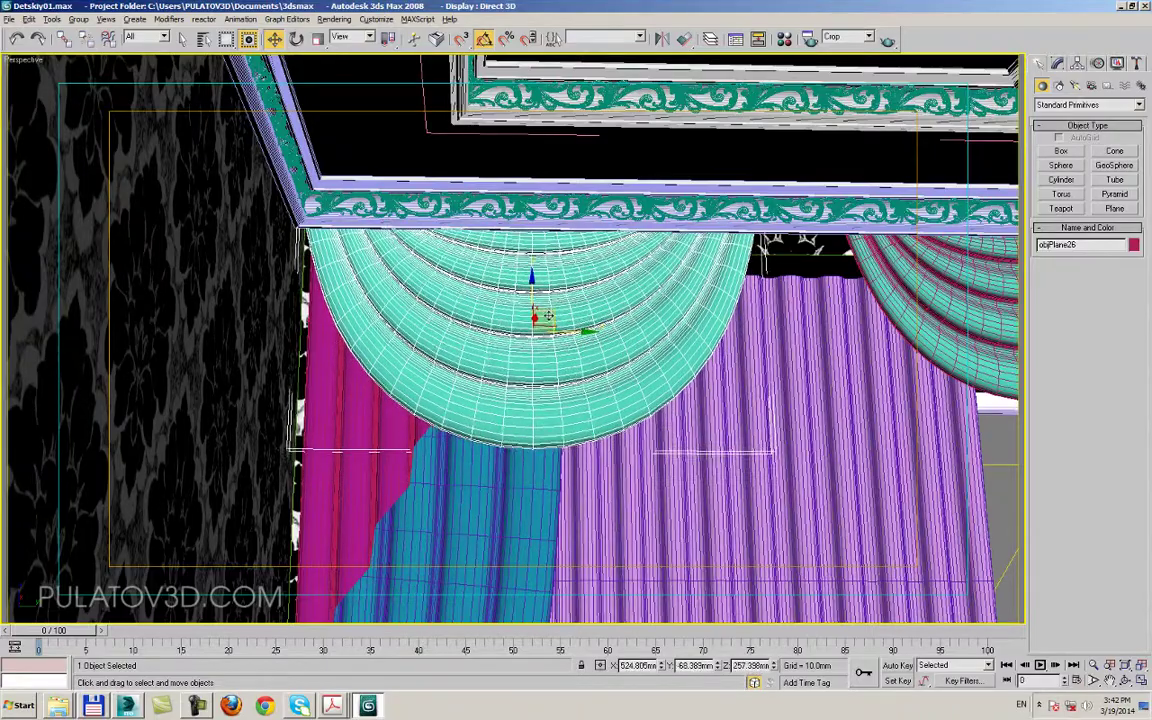
mouse_move(541, 322)
middle_mouse_down("alt")
mouse_move(598, 345)
mouse_move(433, 401)
mouse_move(375, 375)
mouse_move(424, 386)
middle_mouse_up("alt")
- Slide the right valance swag left so it overlaps the left swag
left_click(543, 312)
left_click(676, 338)
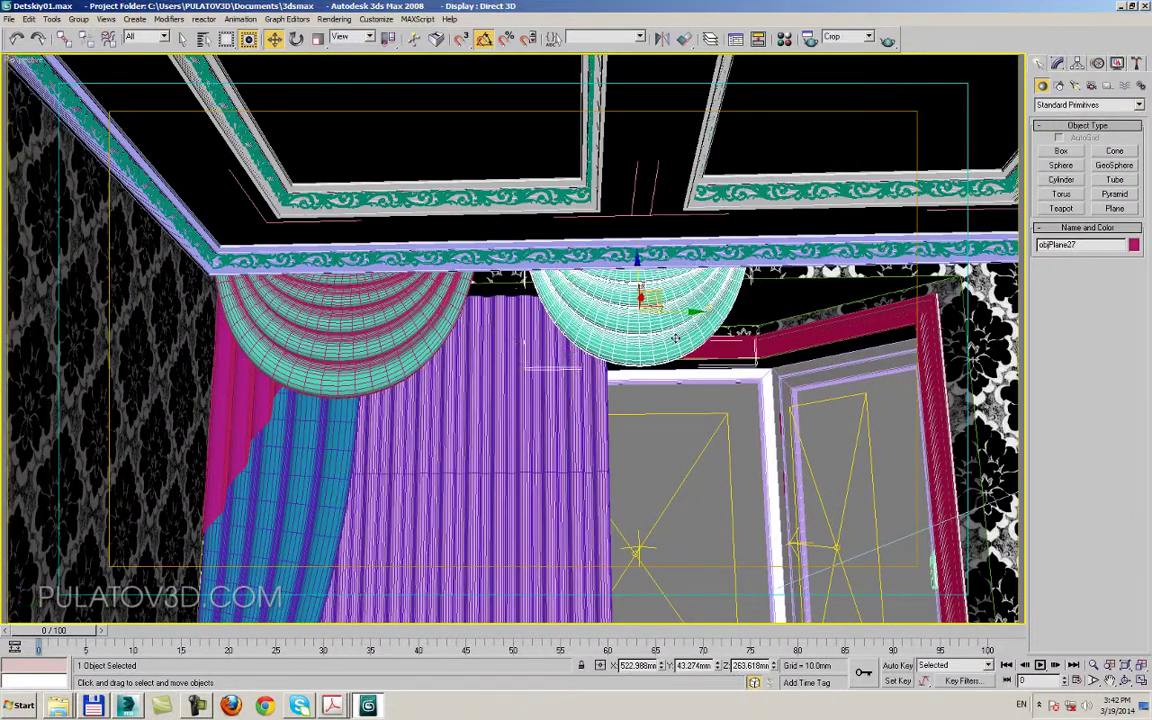
left_click_drag(680, 321, 599, 316)
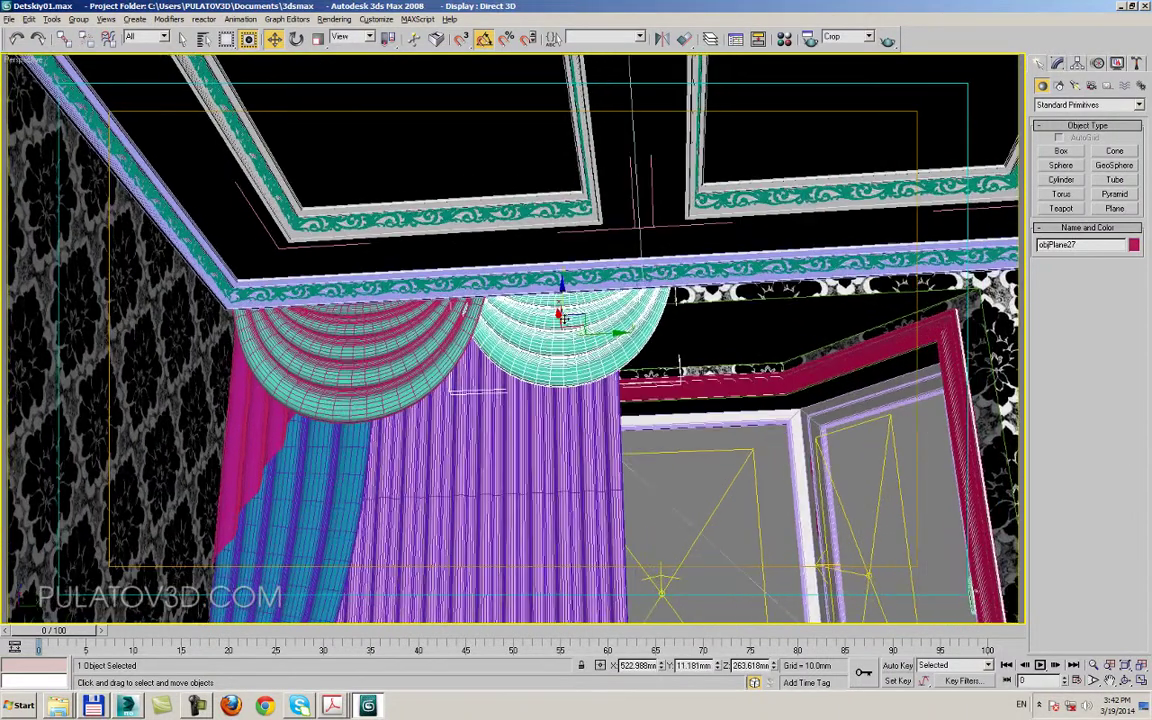
scroll(598, 316, "up", 3)
mouse_move(509, 245)
middle_mouse_down("alt")
mouse_move(513, 348)
mouse_move(550, 352)
mouse_move(200, 295)
mouse_move(432, 300)
mouse_move(465, 183)
mouse_move(357, 321)
mouse_move(497, 215)
middle_mouse_up("alt")
left_click(170, 262, "ctrl")
left_click(455, 232)
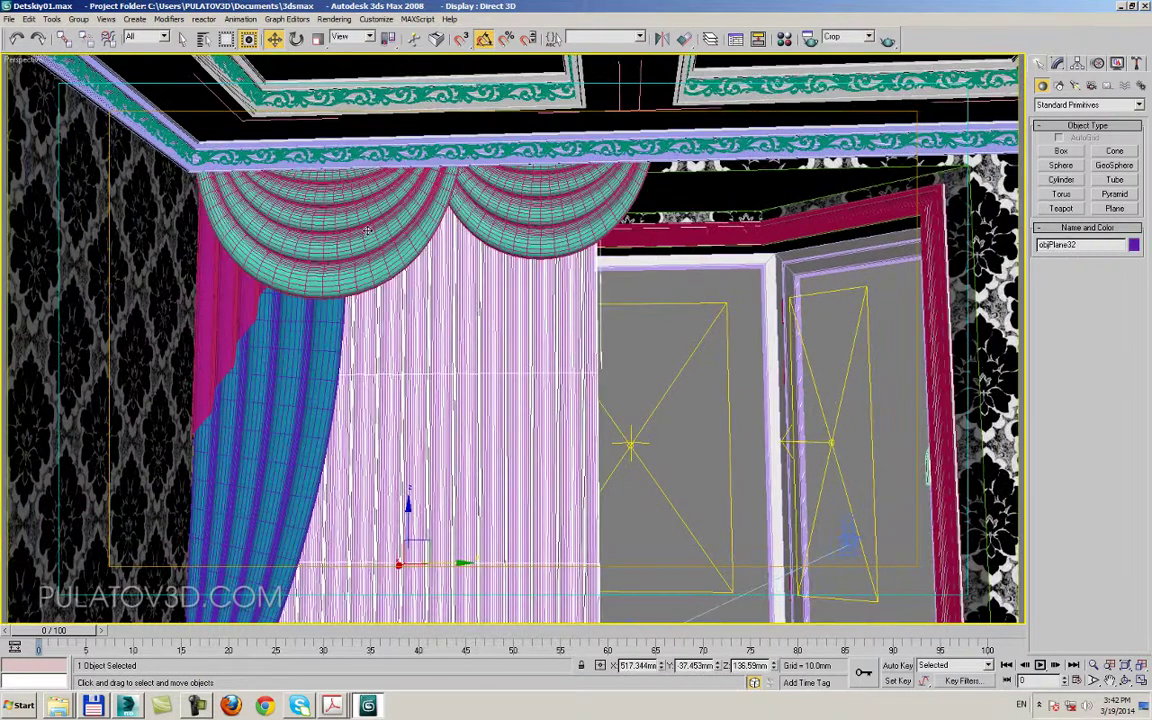
left_click(366, 226)
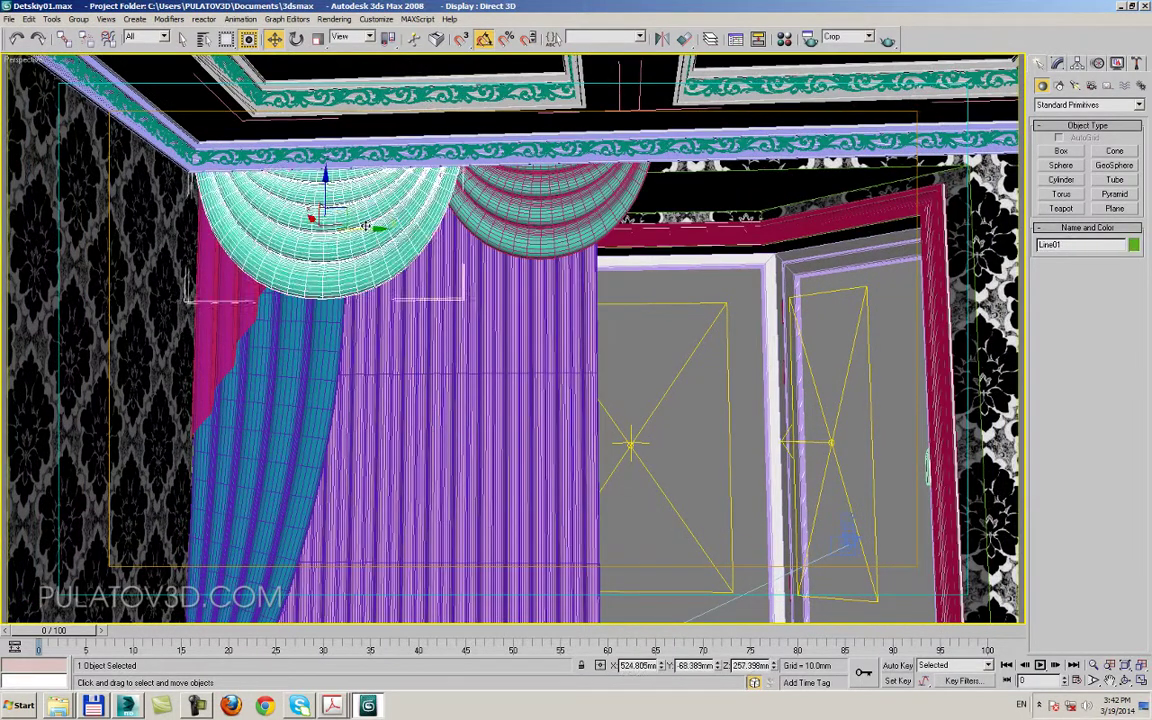
left_click(541, 196)
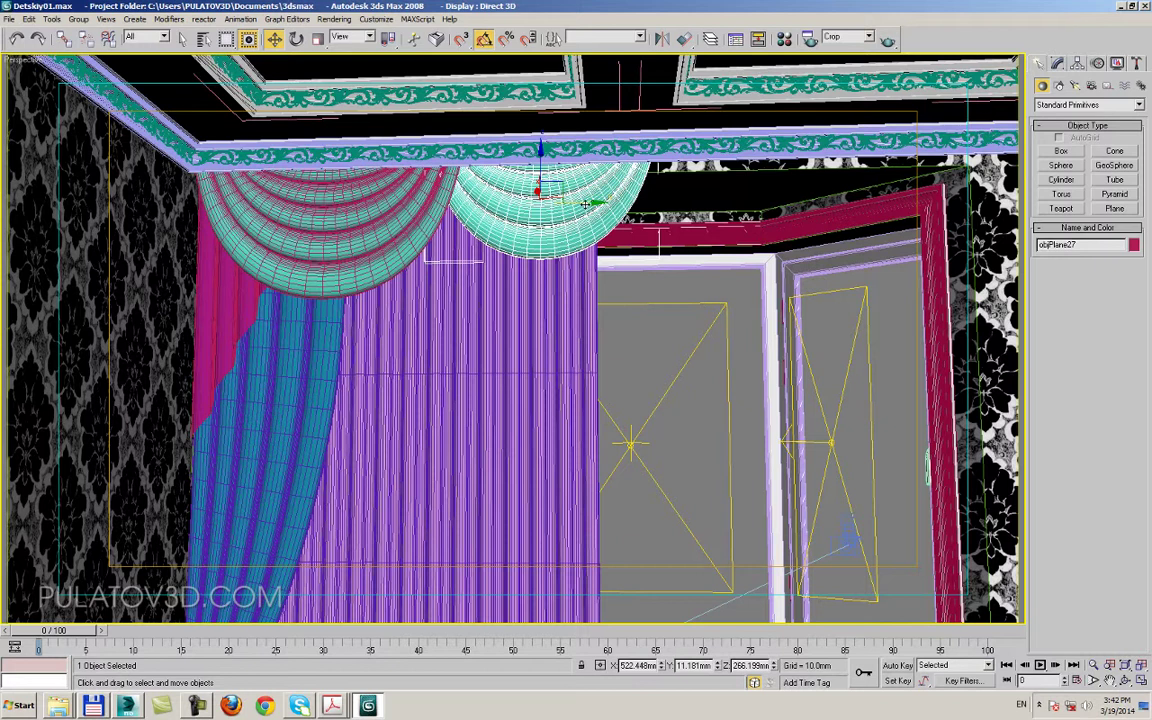
left_click_drag(585, 203, 566, 207)
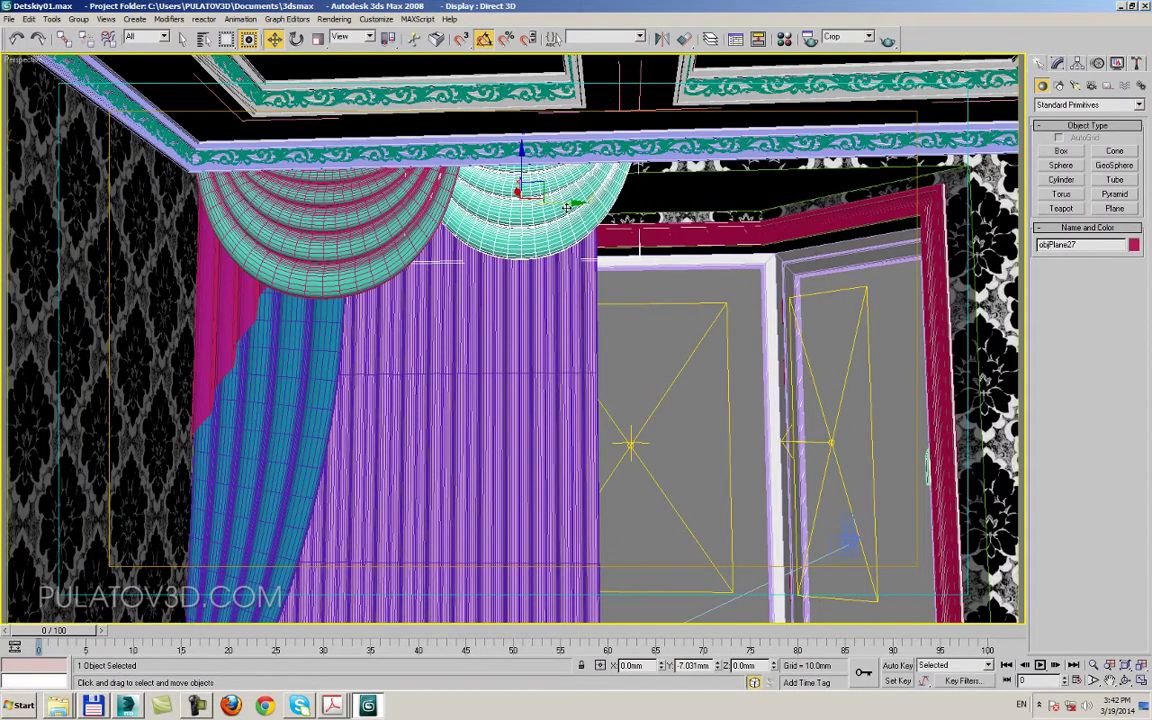
- Reselect the right swag and nudge it slightly sideways beneath the cornice
scroll(566, 207, "up", 3)
middle_click_drag(566, 207, 505, 238, "alt")
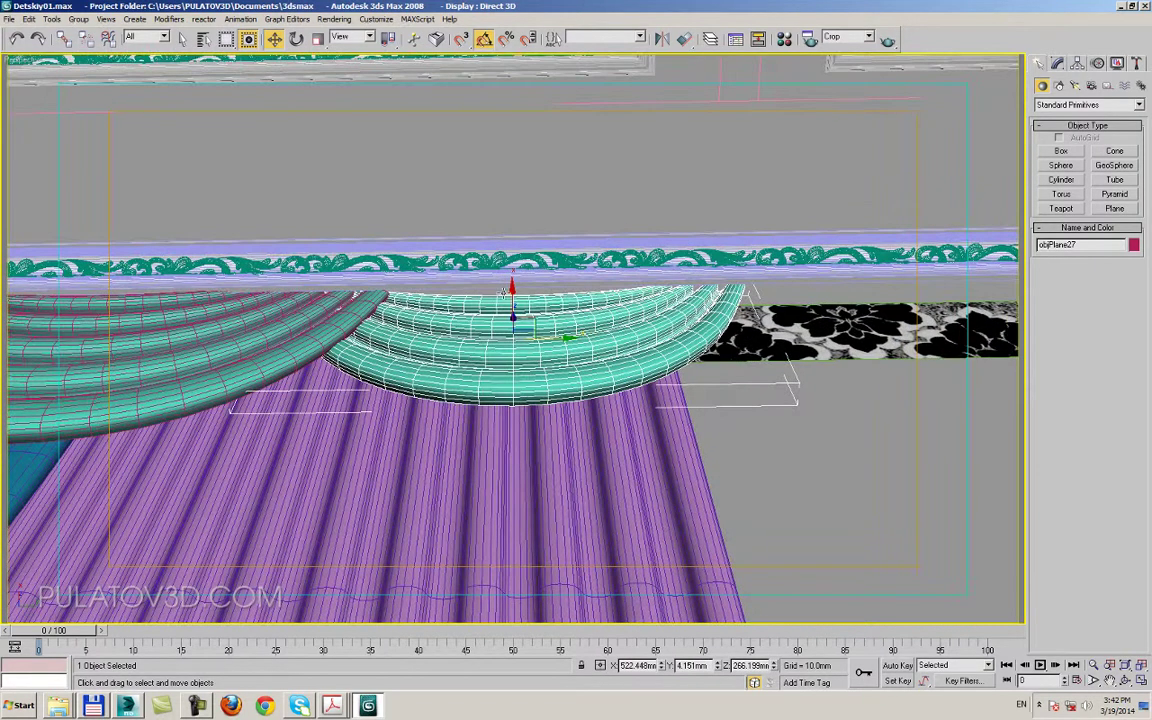
left_click(509, 293)
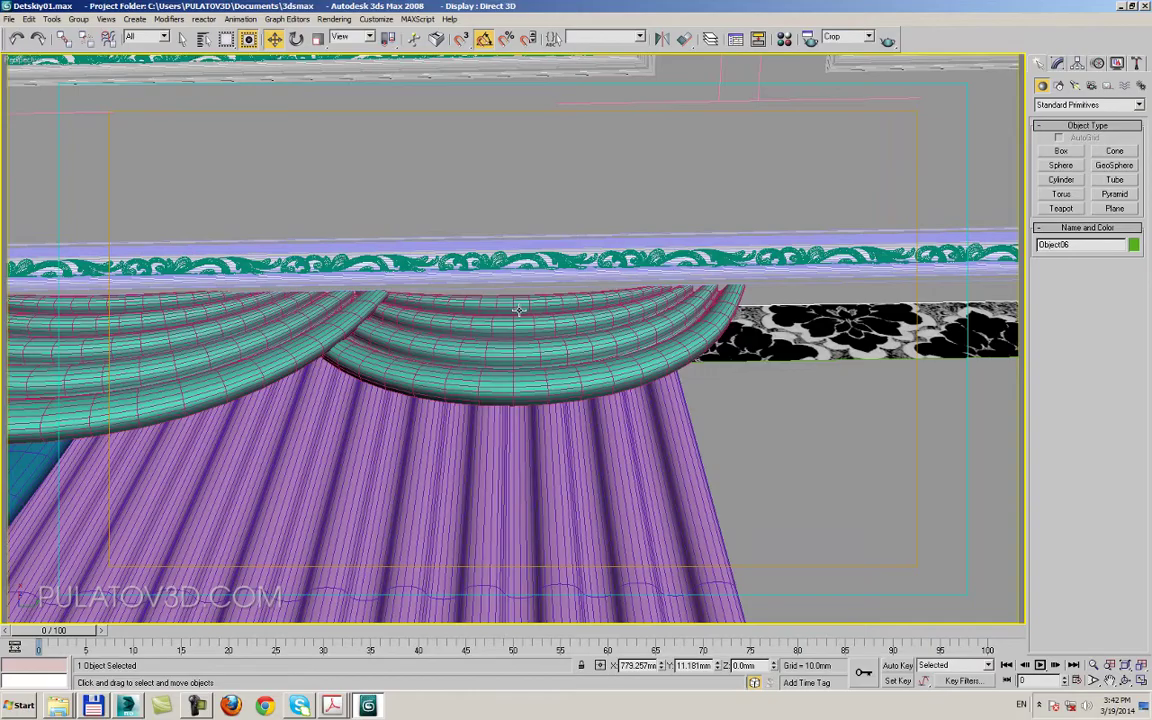
left_click(517, 302)
left_click_drag(513, 291, 517, 291)
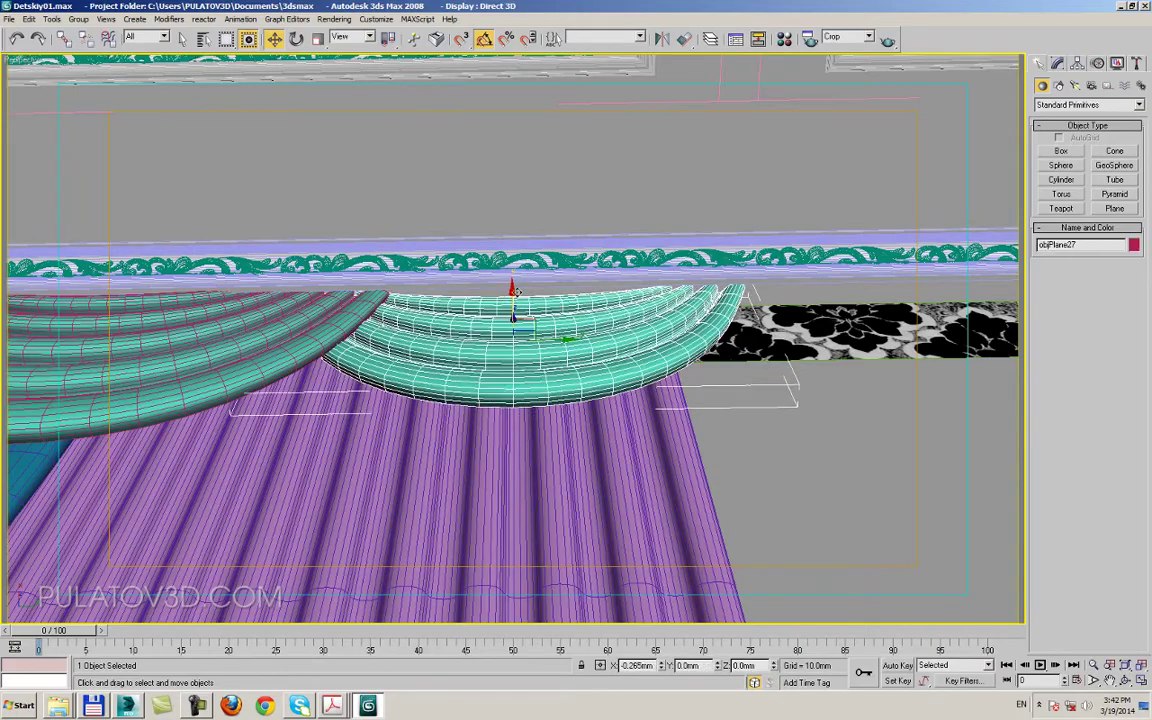
mouse_move(519, 291)
middle_mouse_down("alt")
mouse_move(370, 290)
mouse_move(300, 327)
mouse_move(339, 380)
mouse_move(303, 386)
mouse_move(511, 323)
middle_mouse_up("alt")
- Select the left swag, blue curtain and tieback, then switch to wireframe display
left_click(300, 327, "ctrl")
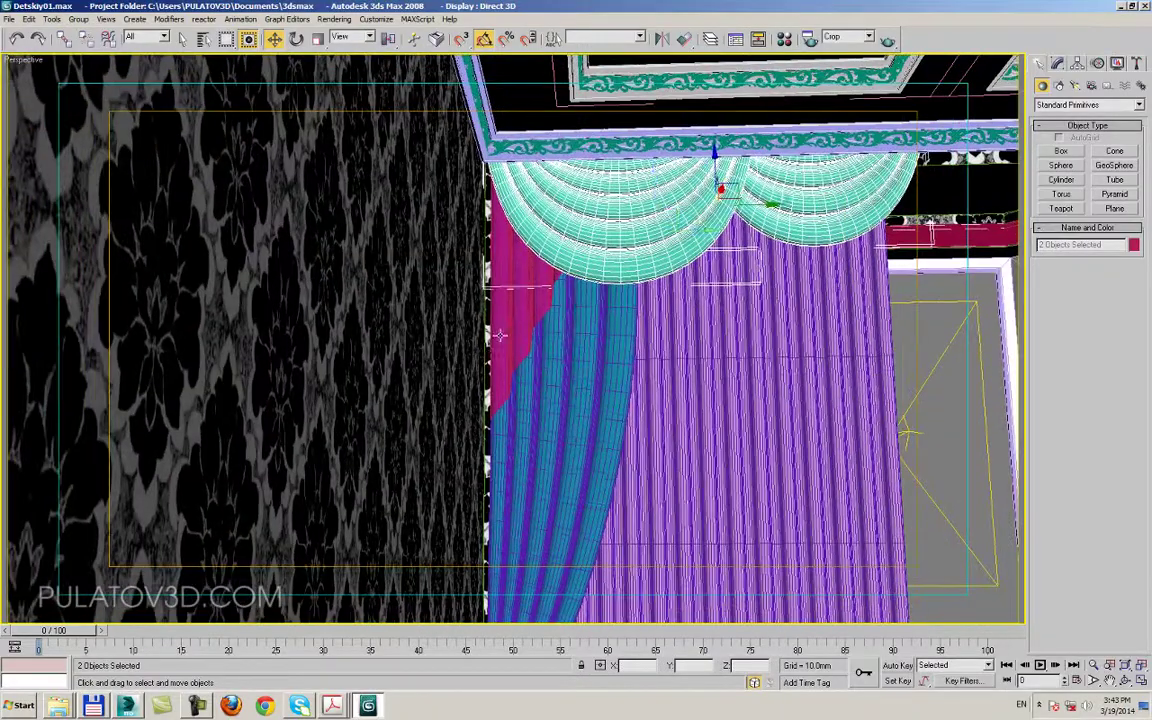
left_click(511, 323, "ctrl")
mouse_move(566, 389)
middle_mouse_down()
mouse_move(591, 417)
mouse_move(571, 185)
middle_mouse_up()
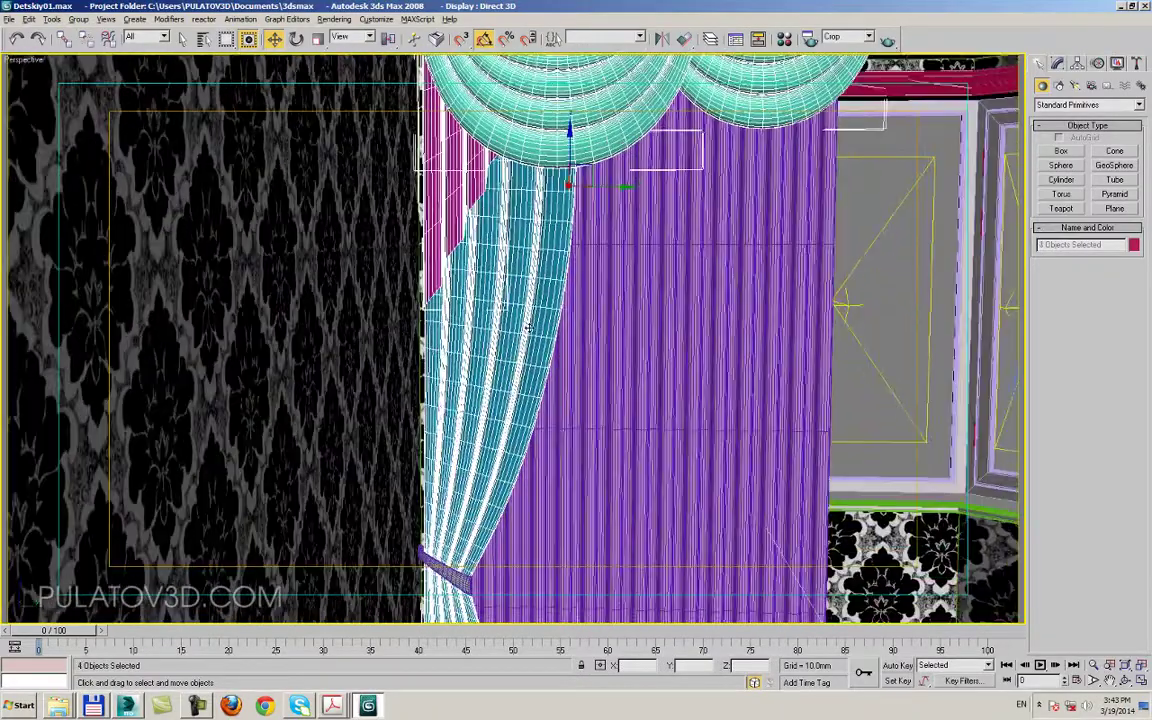
left_click(483, 310, "ctrl")
left_click(383, 372, "alt")
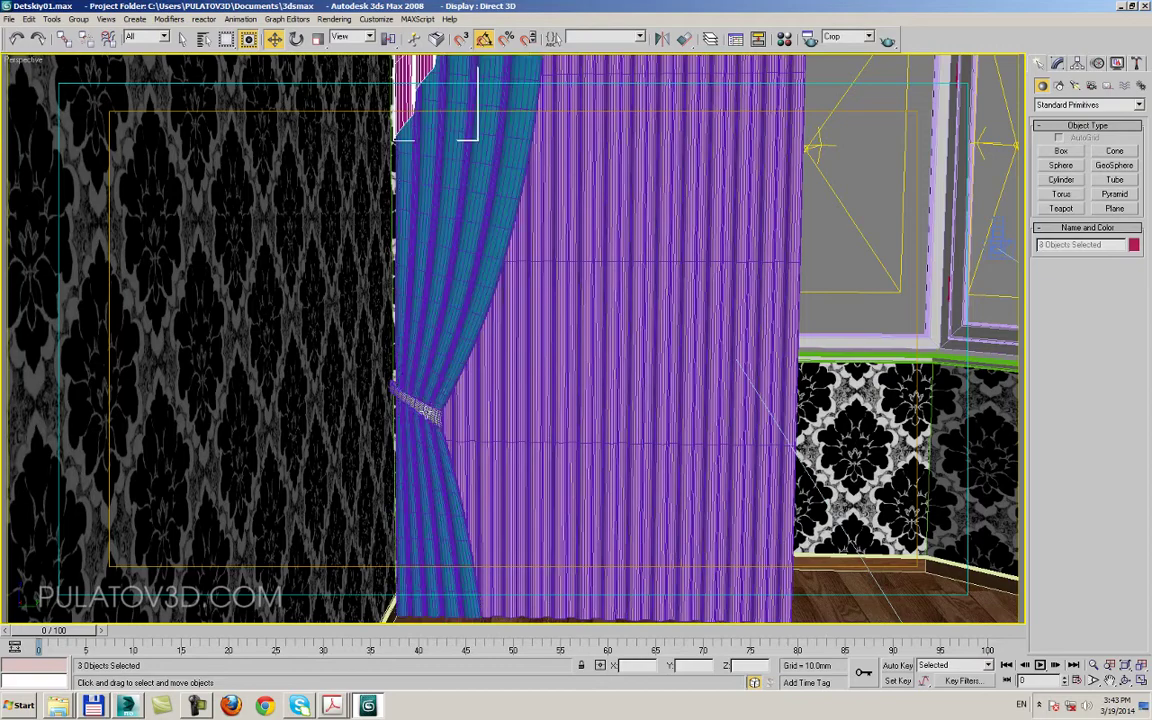
left_click(447, 360, "ctrl")
scroll(447, 360, "up", 2)
scroll(500, 300, "up", 2)
scroll(541, 246, "up", 2)
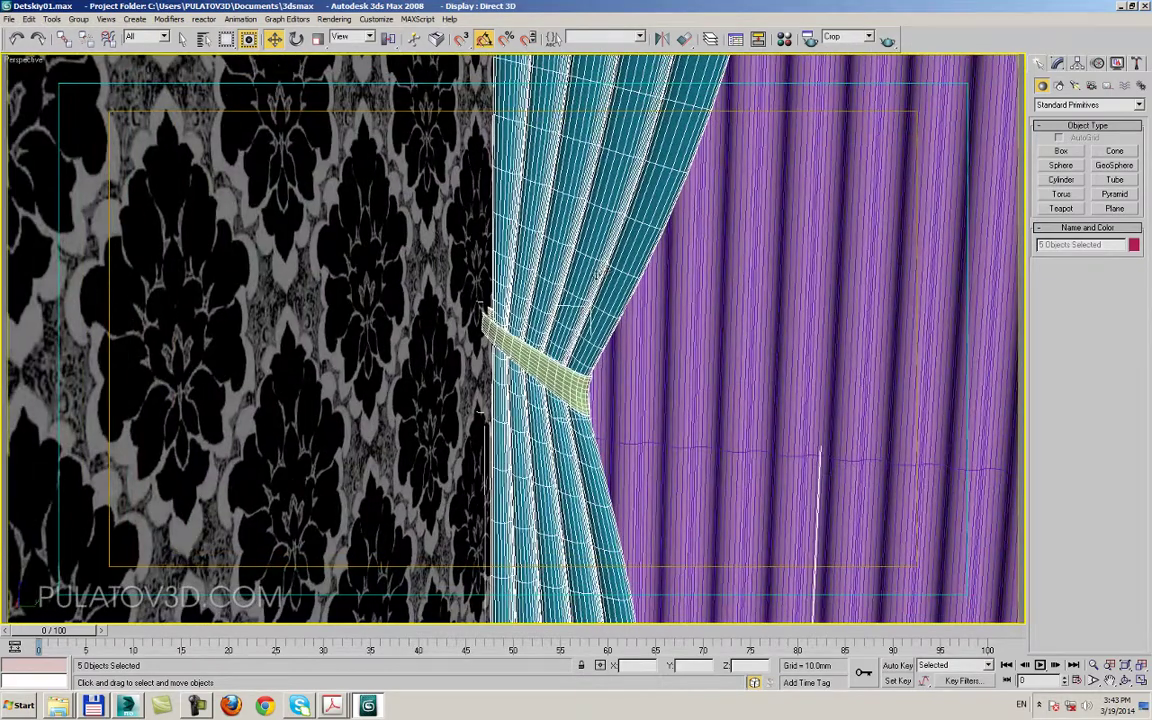
key("F3")
scroll(495, 303, "up", 3)
scroll(500, 297, "up", 3)
scroll(515, 297, "down", 3)
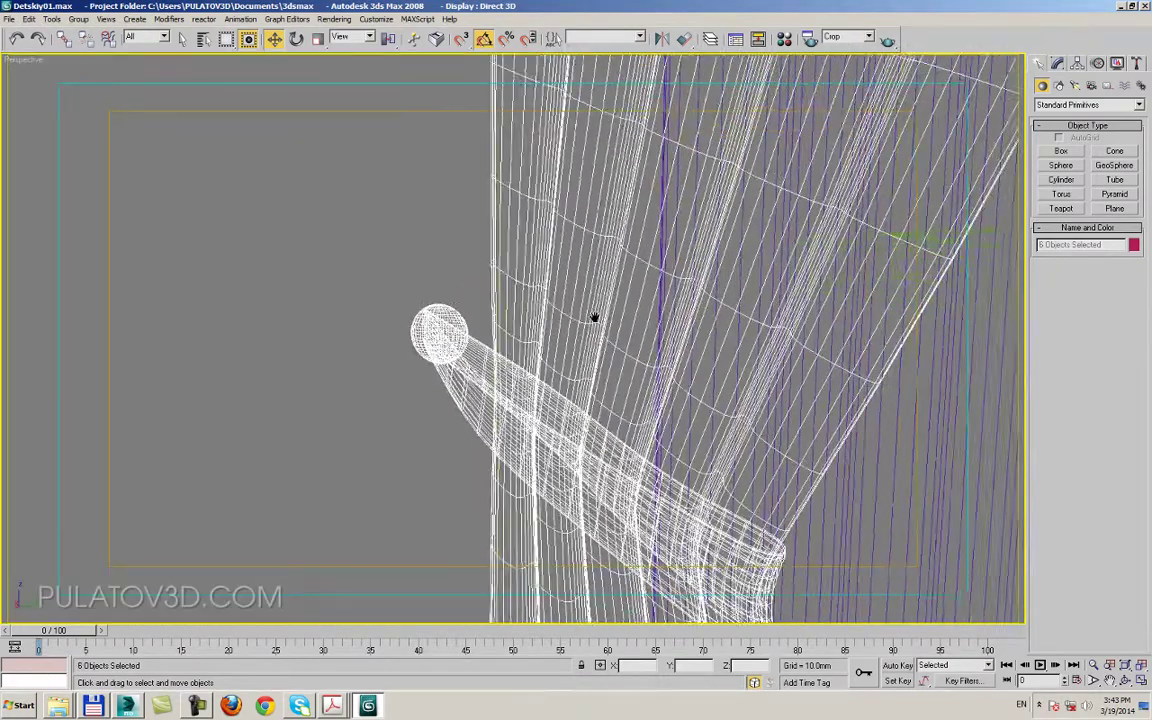
scroll(594, 319, "down", 5)
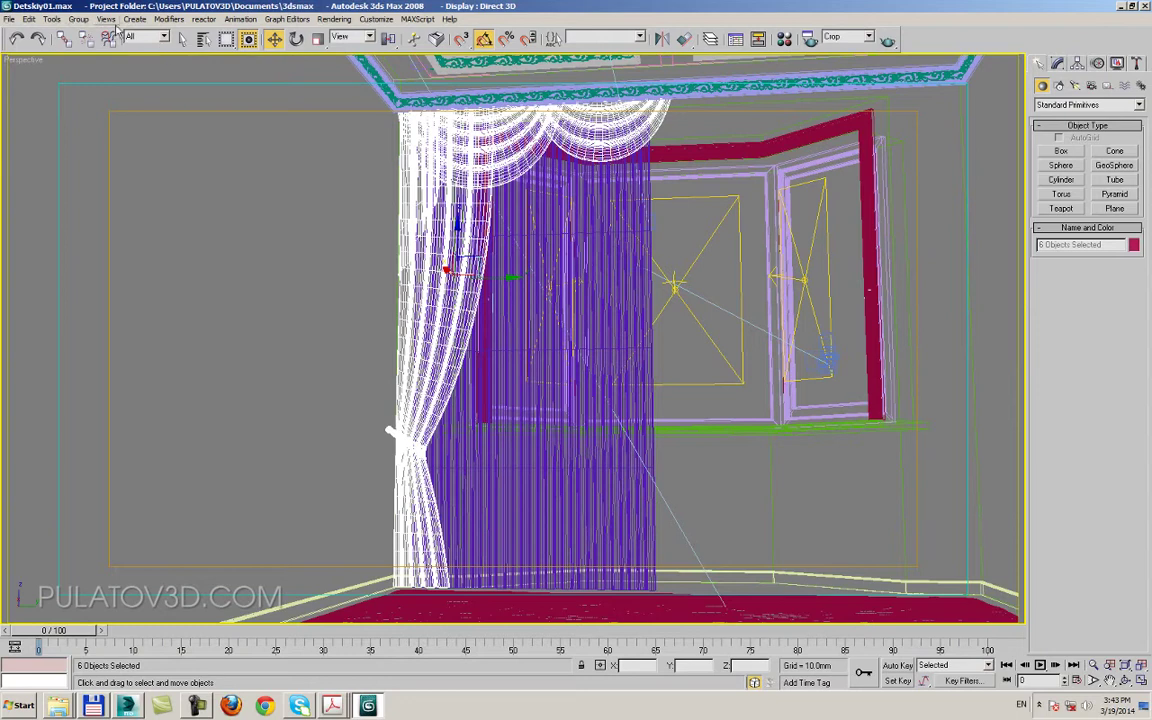
- Group the left curtain parts as Group29 and Shift-drag an instance copy to the right
left_click(78, 19)
left_click(80, 29)
left_click(582, 375)
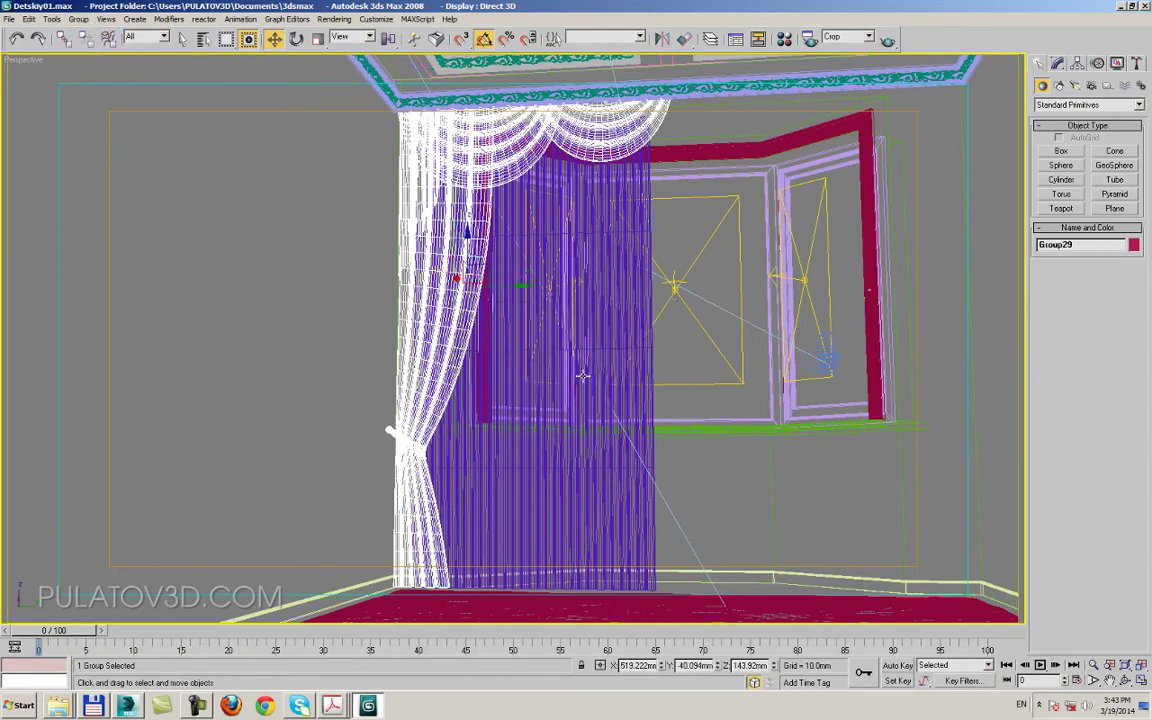
middle_click_drag(582, 375, 503, 339)
left_click_drag(434, 258, 718, 260, "shift")
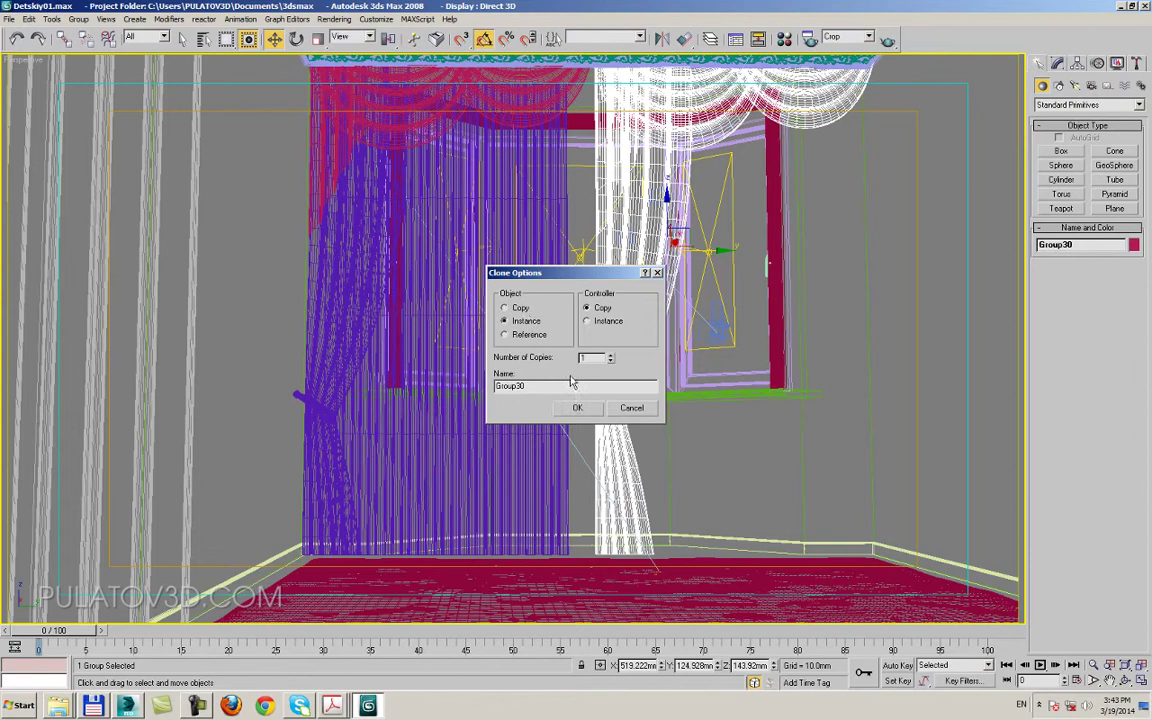
- Make the curtain copy an Instance and mirror it with No Clone
left_click(578, 410)
left_click(663, 40)
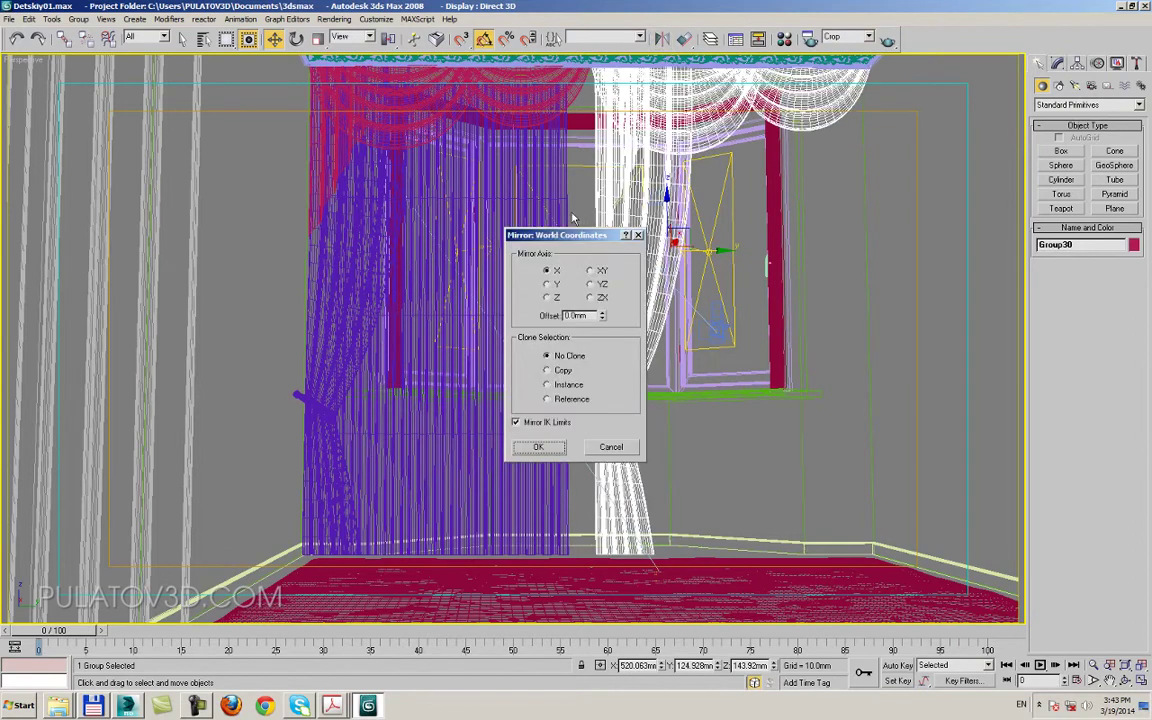
left_click(550, 285)
left_click(543, 446)
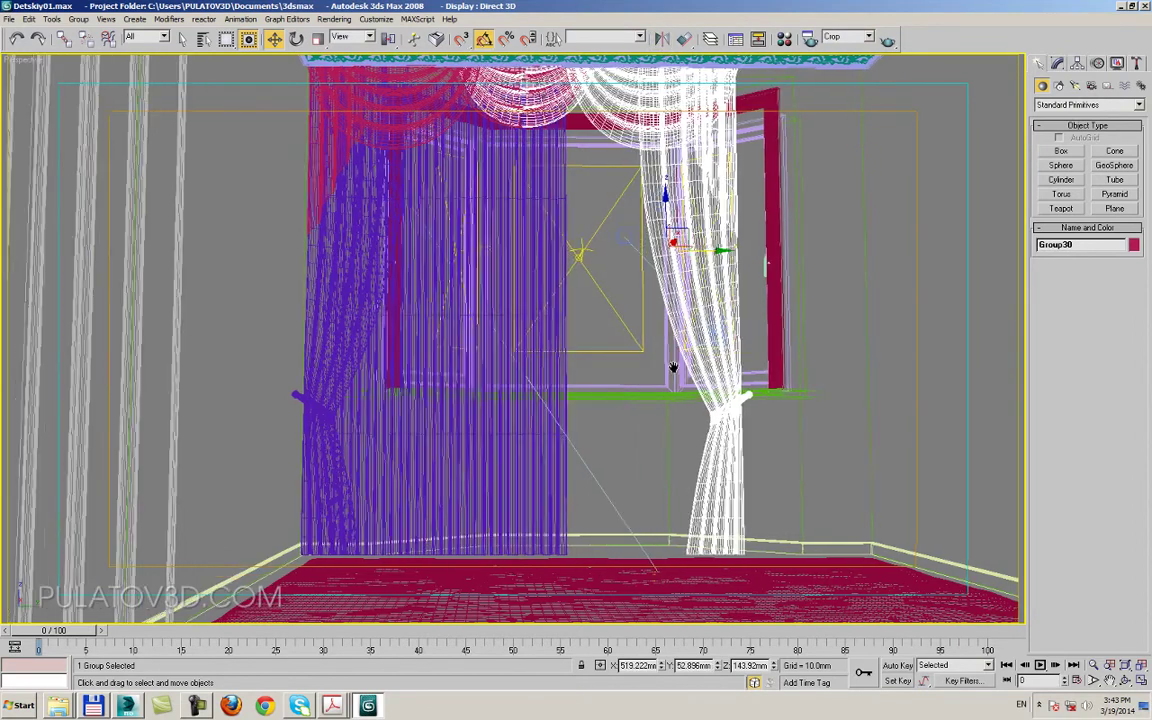
- Position the mirrored curtain on the right, with its swag valance beside the left swag
middle_click_drag(543, 444, 353, 444)
middle_click_drag(522, 249, 616, 249)
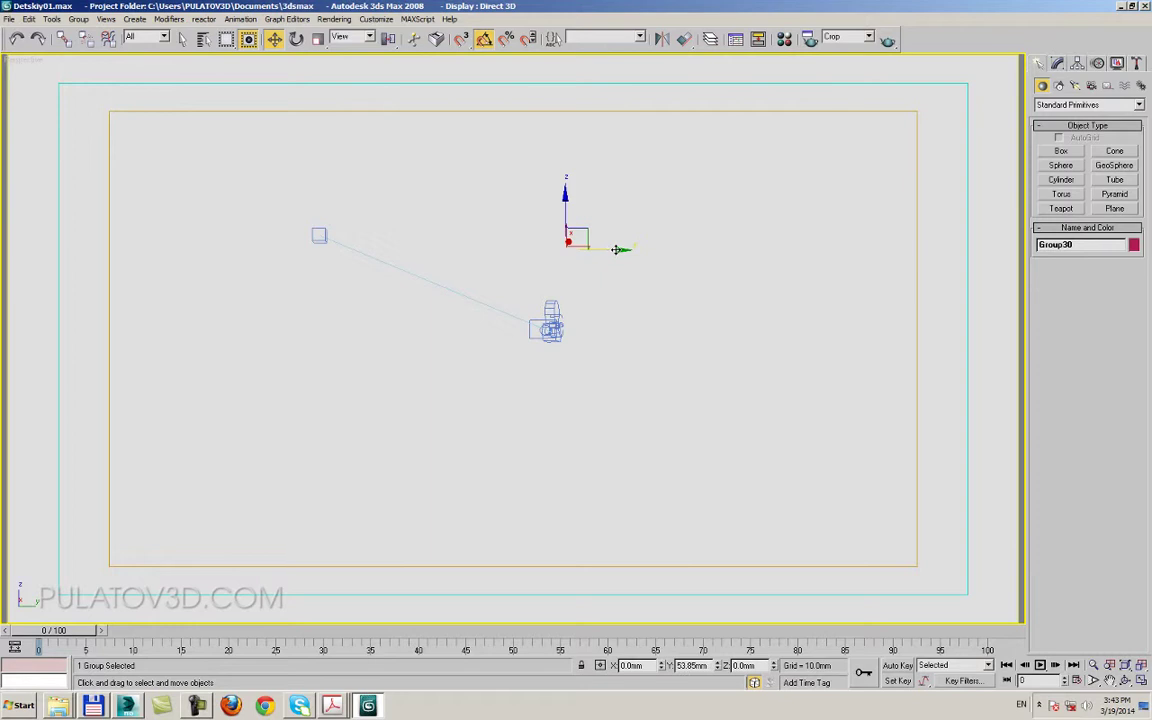
scroll(625, 390, "up", 2)
scroll(643, 386, "up", 2)
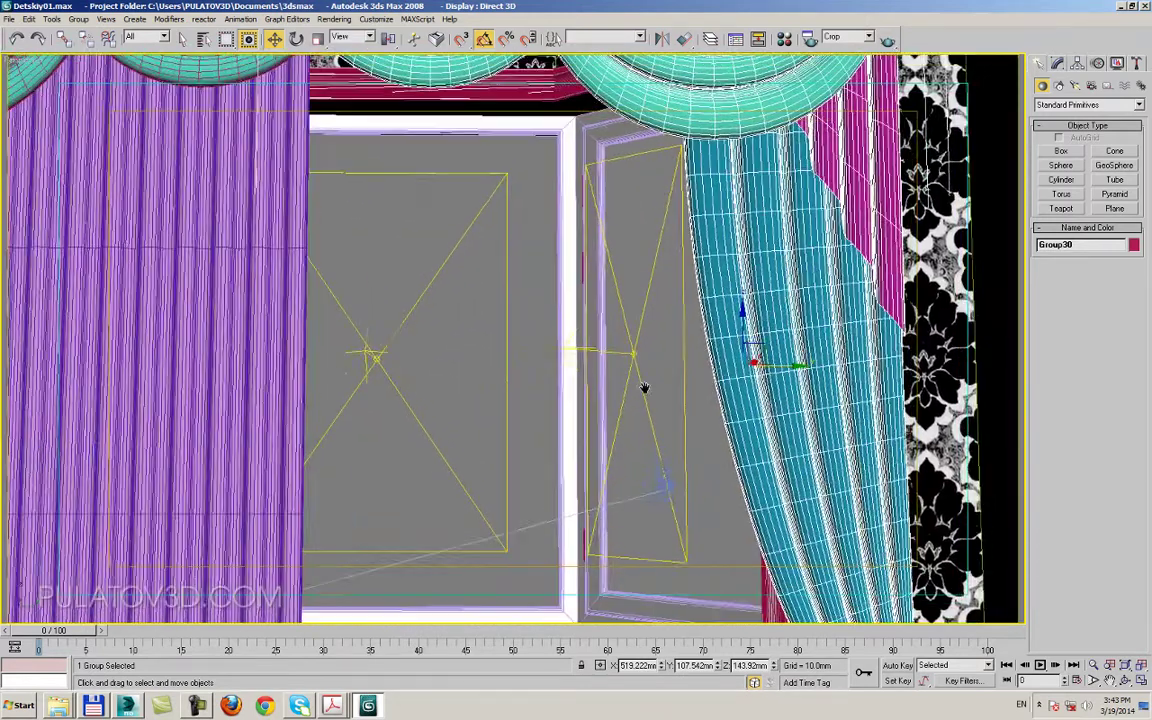
scroll(606, 413, "up", 2)
scroll(614, 418, "down", 2)
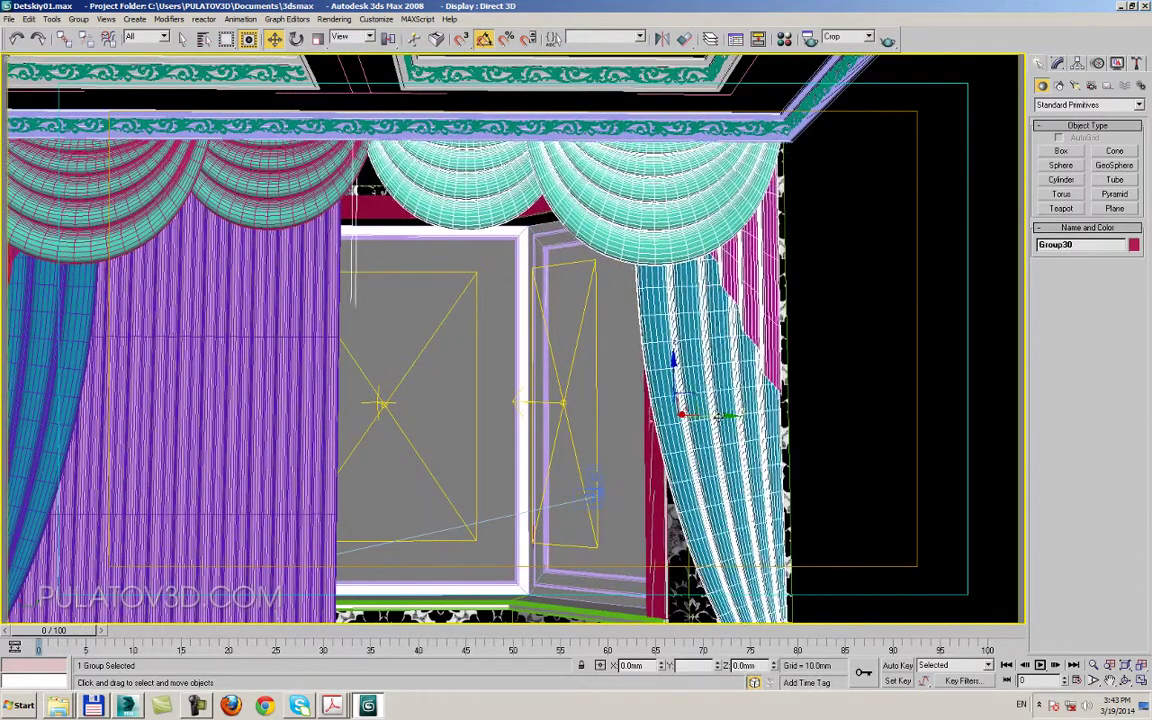
middle_click_drag(716, 401, 556, 226)
scroll(556, 226, "up", 2)
scroll(483, 170, "up", 2)
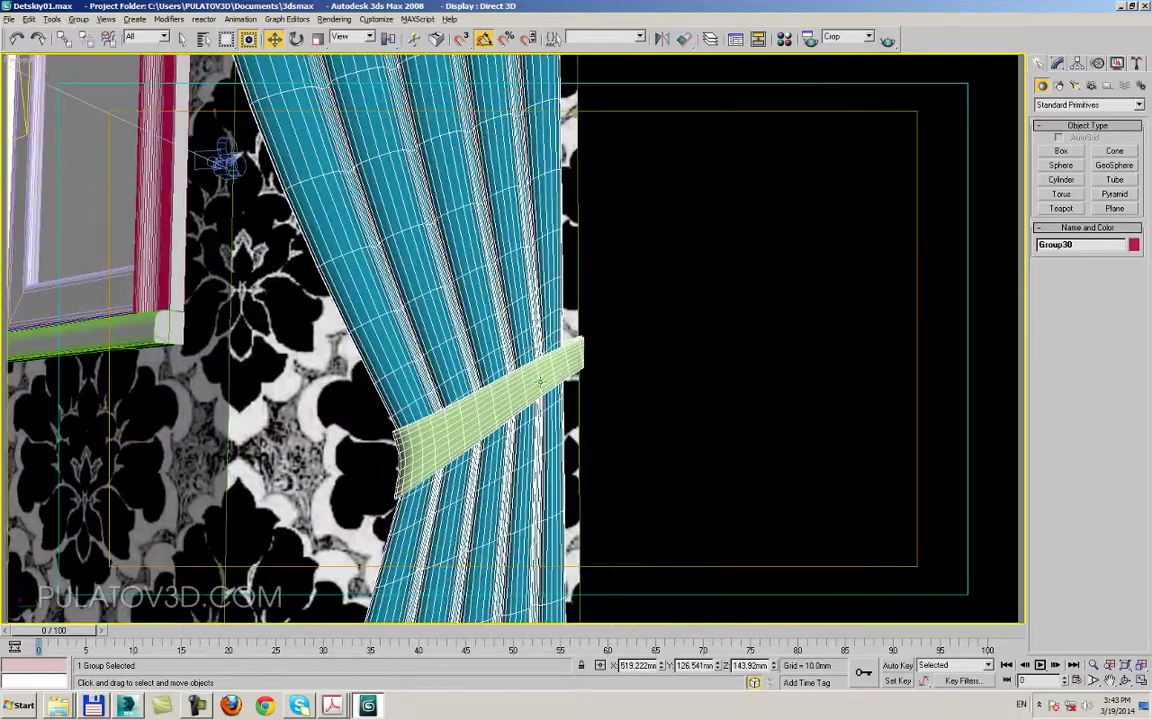
scroll(483, 170, "up", 2)
scroll(483, 170, "up", 2)
middle_click_drag(625, 247, 670, 369, "alt")
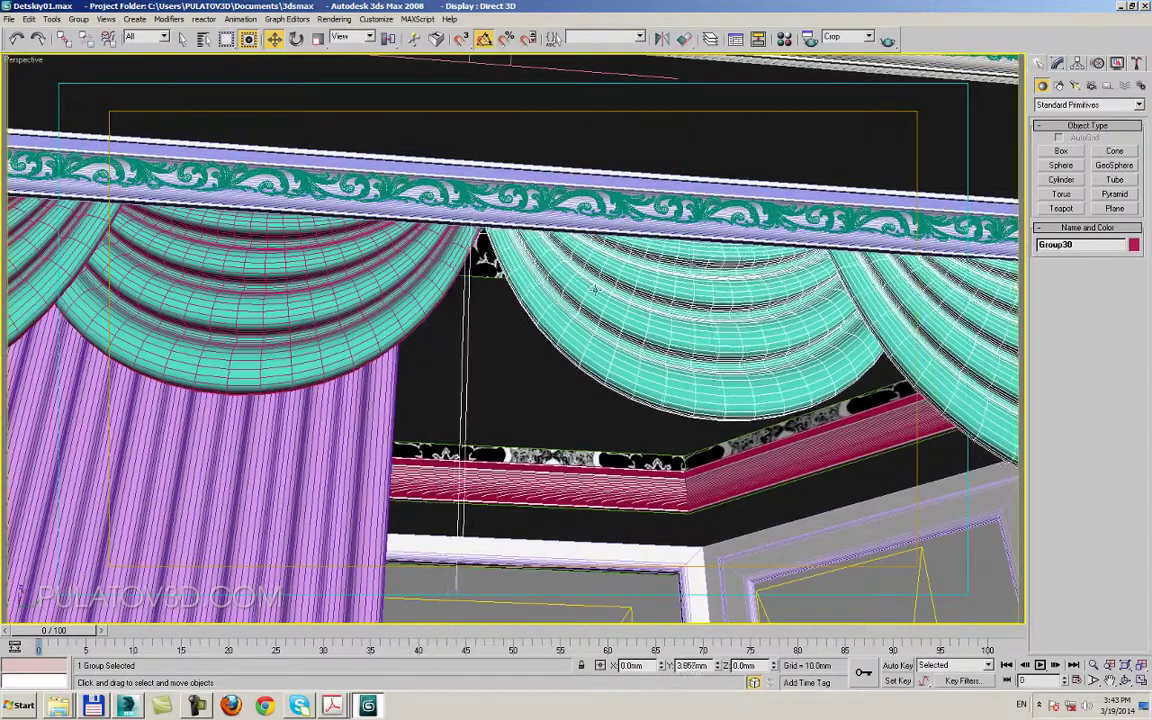
mouse_move(566, 283)
left_mouse_down()
mouse_move(478, 289)
mouse_move(485, 296)
left_mouse_up()
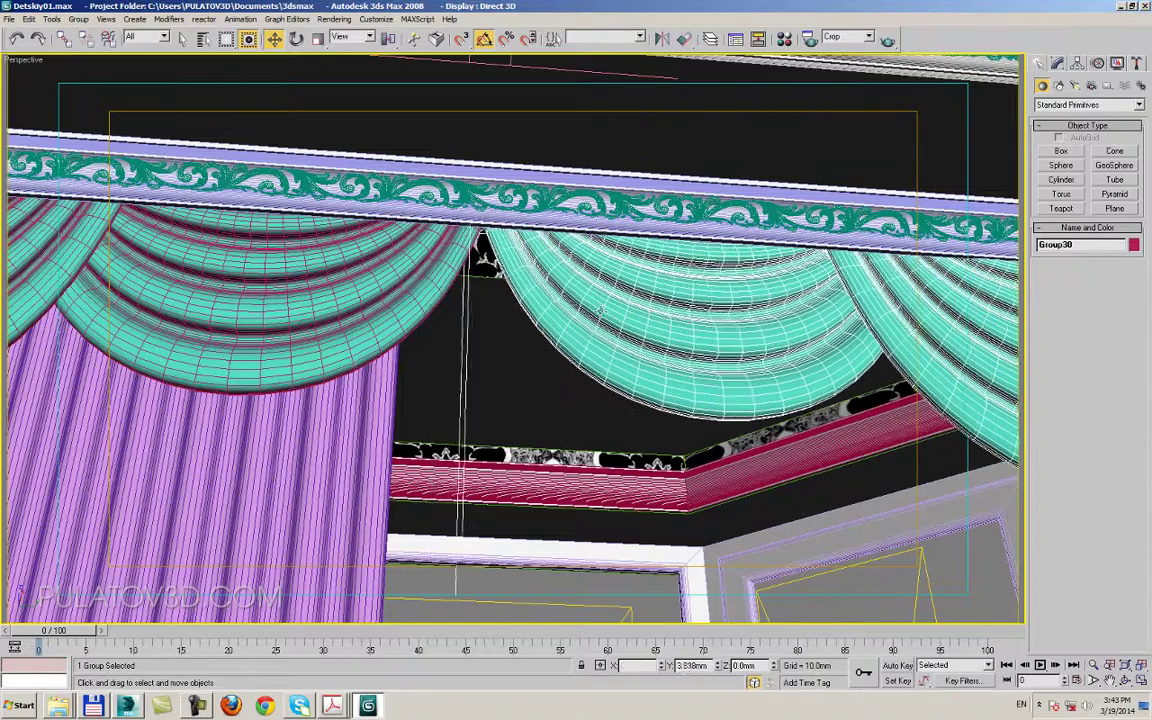
middle_click_drag(485, 305, 485, 296, "alt")
- Zoom out and select the sheer pleated panel objPlane32
scroll(485, 296, "down", 2)
scroll(485, 296, "down", 3)
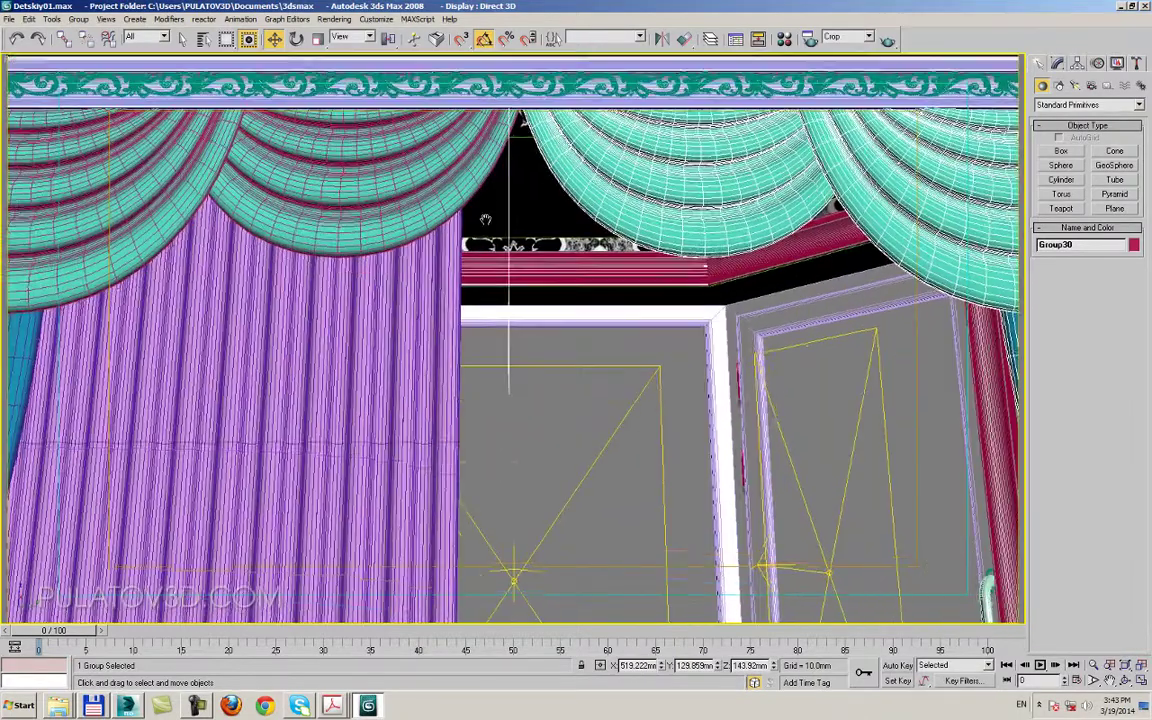
scroll(490, 285, "down", 3)
scroll(497, 271, "down", 3)
scroll(498, 277, "up", 5)
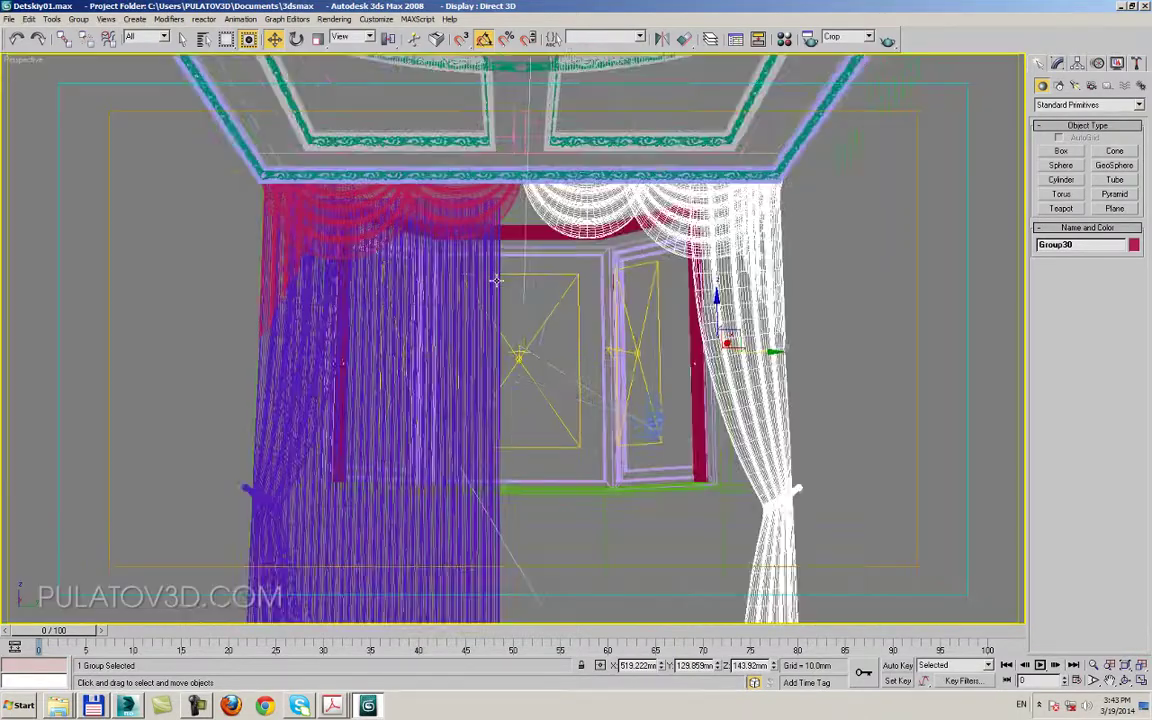
scroll(496, 278, "down", 1)
scroll(495, 279, "down", 1)
scroll(494, 280, "down", 1)
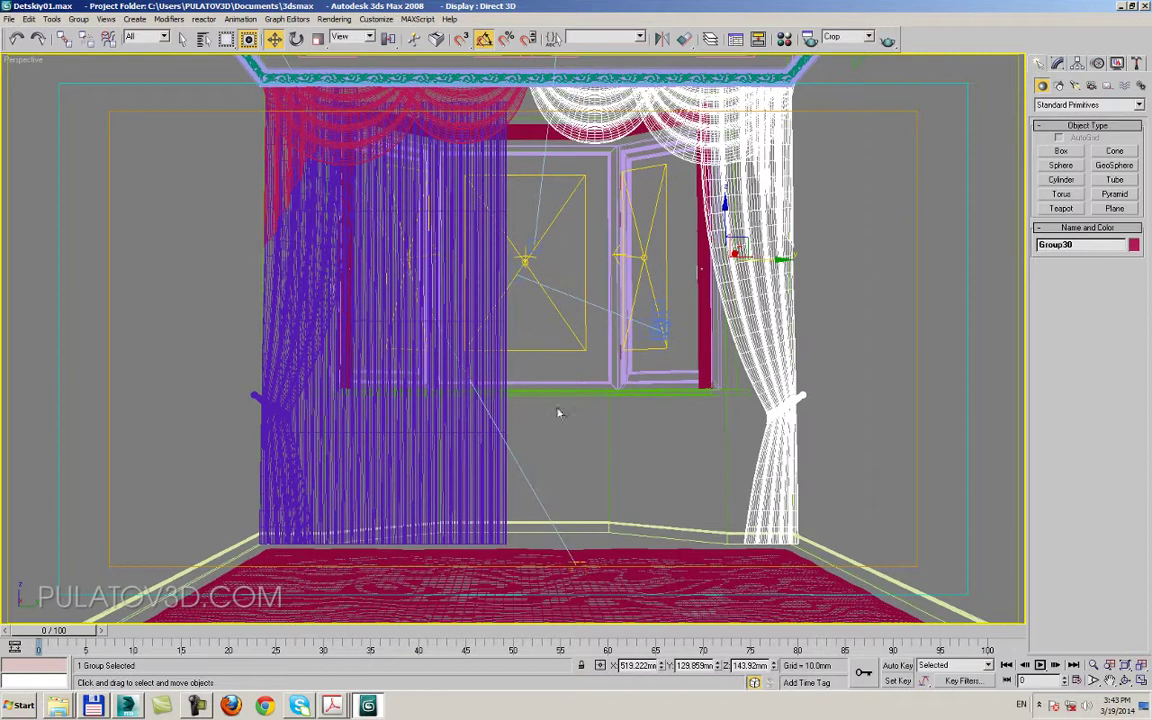
left_click(421, 390)
- Nudge objPlane32 left and enter its Editable Poly Vertex level
scroll(437, 381, "up", 1)
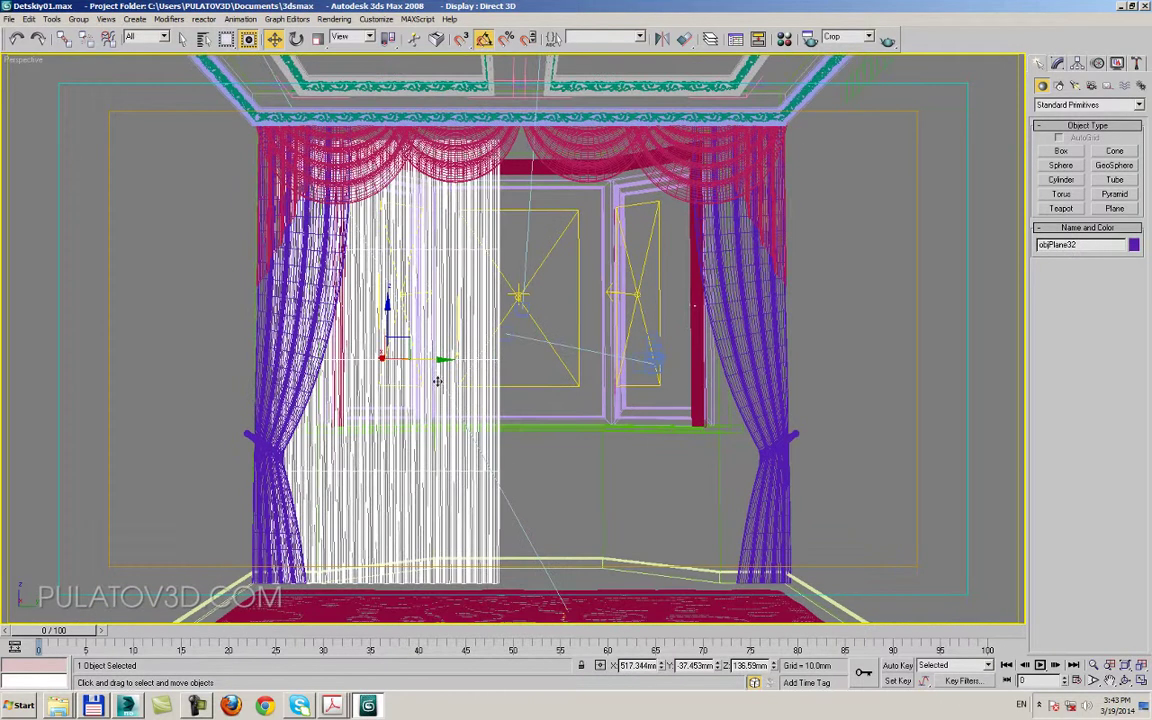
mouse_move(432, 358)
left_mouse_down()
mouse_move(397, 358)
mouse_move(434, 358)
left_mouse_up()
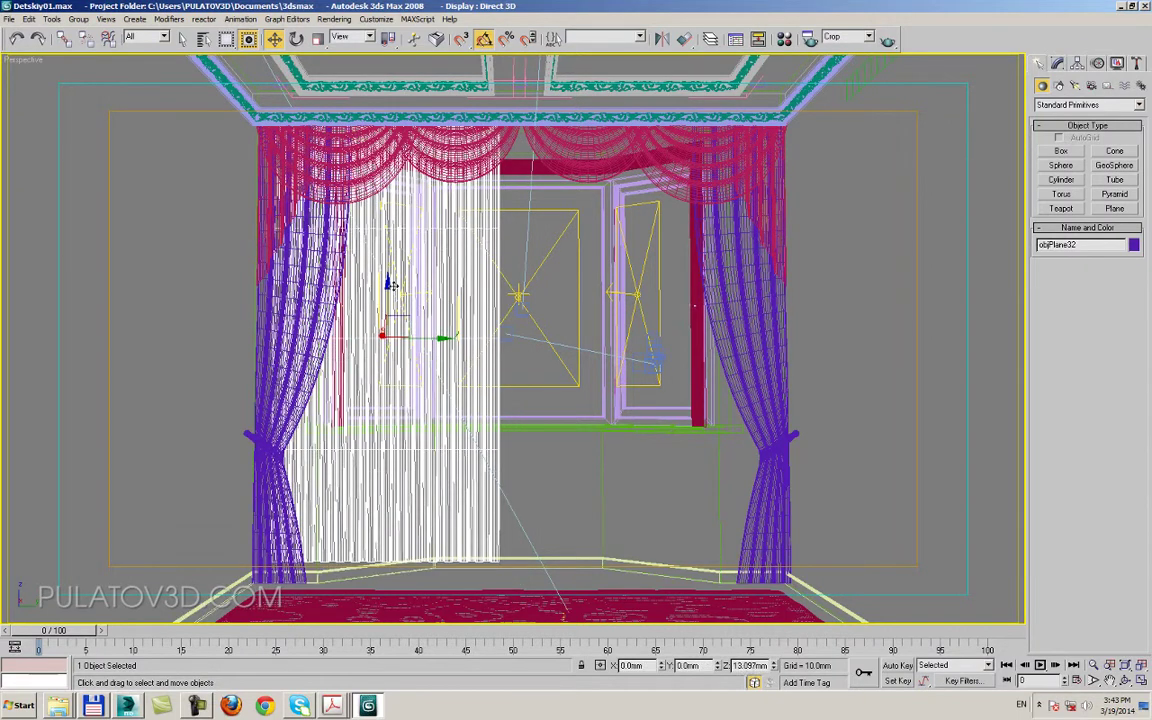
left_click(1058, 63)
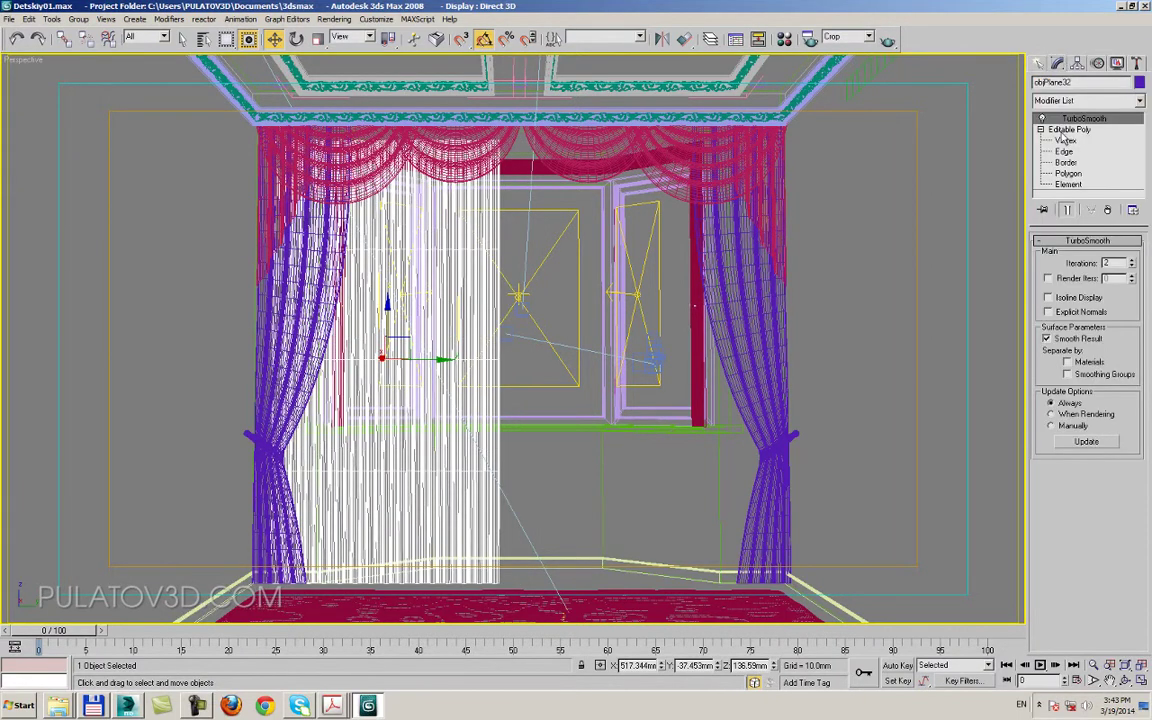
key("1")
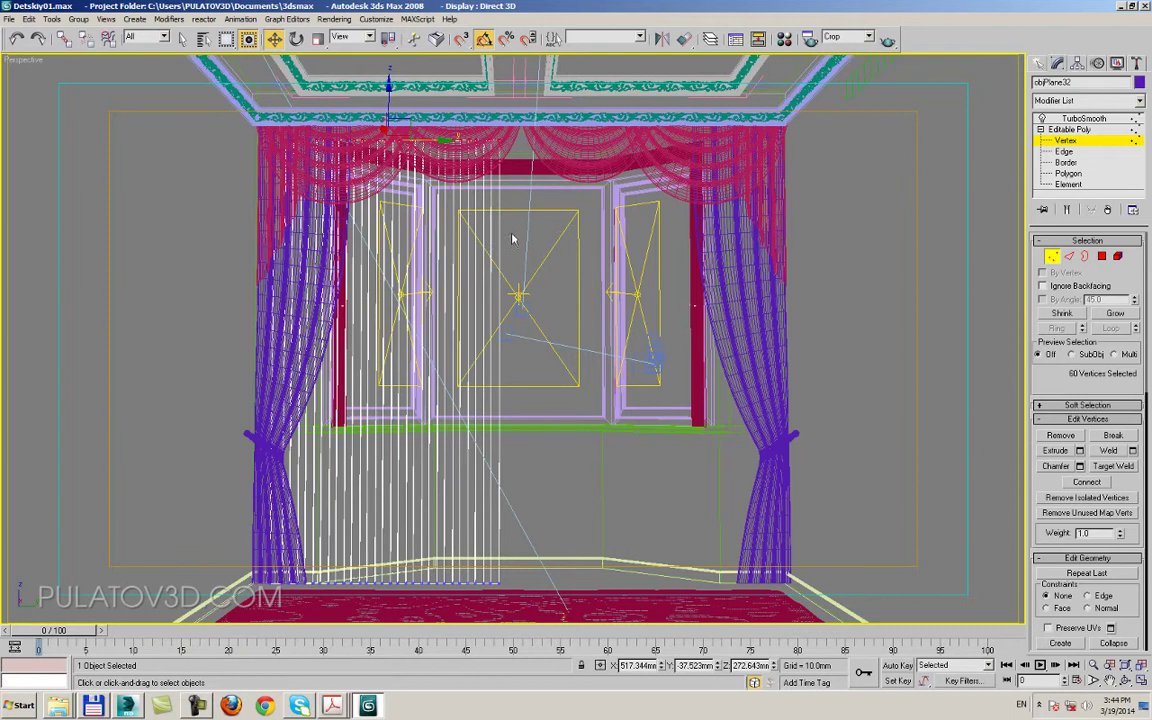
- Box-select four vertices along the sheer panel's bottom edge
mouse_move(400, 133)
middle_mouse_down("alt")
mouse_move(548, 450)
mouse_move(563, 607)
middle_mouse_up("alt")
scroll(458, 360, "up", 3)
mouse_move(458, 360)
middle_mouse_down("alt")
mouse_move(506, 368)
mouse_move(506, 308)
mouse_move(521, 297)
mouse_move(514, 386)
mouse_move(465, 147)
mouse_move(509, 391)
mouse_move(581, 216)
mouse_move(613, 382)
mouse_move(752, 434)
middle_mouse_up("alt")
scroll(520, 390, "up", 5)
key("F3")
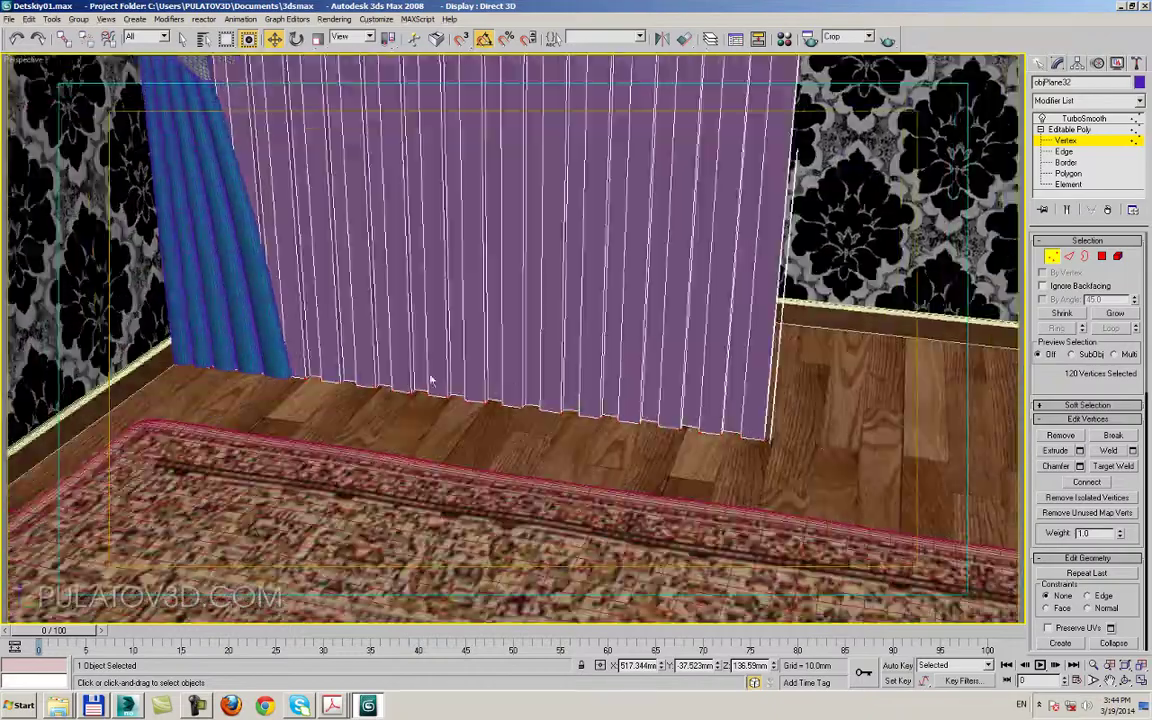
mouse_move(432, 380)
middle_mouse_down("alt")
mouse_move(571, 432)
mouse_move(525, 424)
mouse_move(561, 429)
mouse_move(566, 455)
mouse_move(589, 458)
mouse_move(605, 430)
mouse_move(581, 393)
mouse_move(527, 428)
mouse_move(591, 437)
middle_mouse_up("alt")
key("F3")
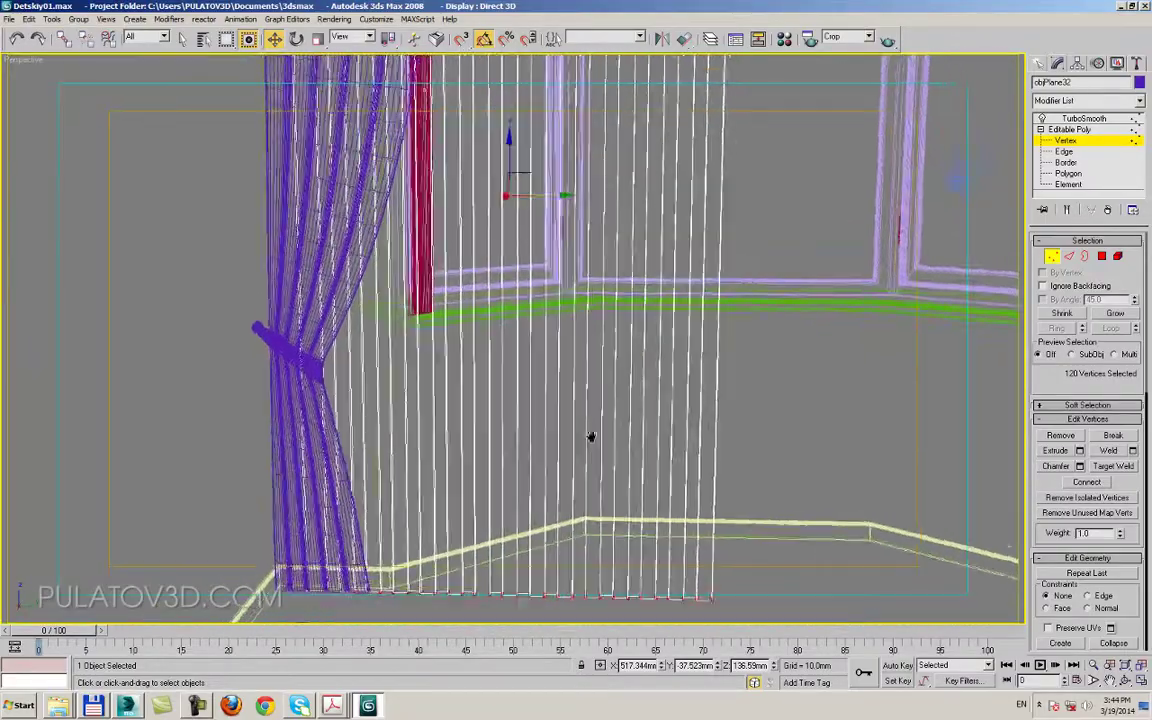
scroll(591, 437, "down", 5)
scroll(548, 489, "up", 3)
middle_click_drag(548, 489, 556, 440, "alt")
mouse_move(553, 389)
middle_mouse_down()
mouse_move(630, 380)
mouse_move(602, 324)
mouse_move(589, 328)
middle_mouse_up()
left_click_drag(650, 487, 656, 455)
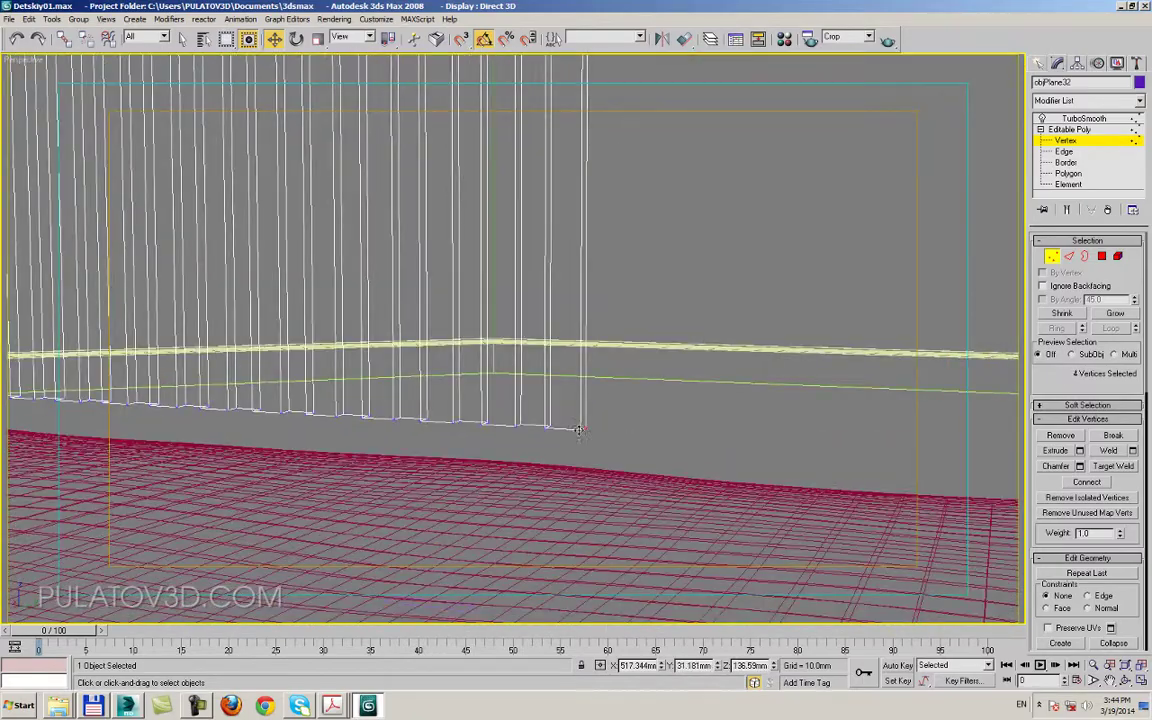
middle_click_drag(658, 452, 583, 662)
mouse_move(590, 380)
middle_mouse_down("alt")
mouse_move(597, 283)
mouse_move(560, 180)
middle_mouse_up("alt")
- Turn on Soft Selection with a falloff of 34.2mm
left_click(1062, 406)
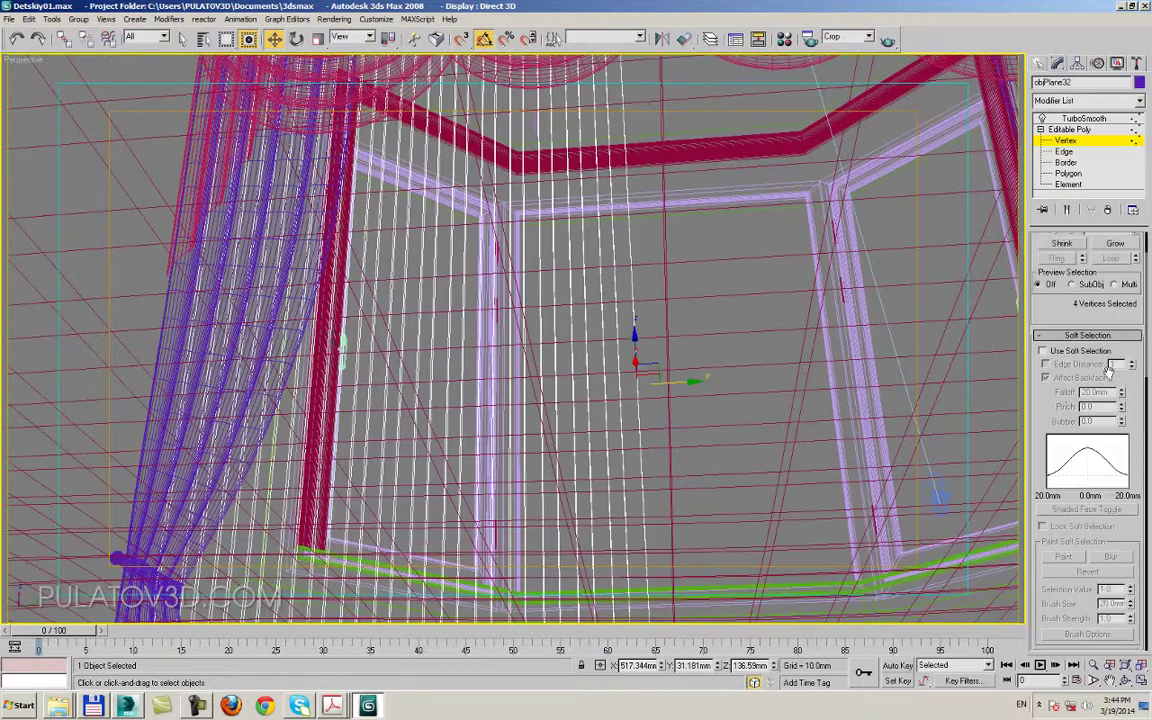
left_click(1075, 352)
left_click_drag(1120, 396, 1122, 345)
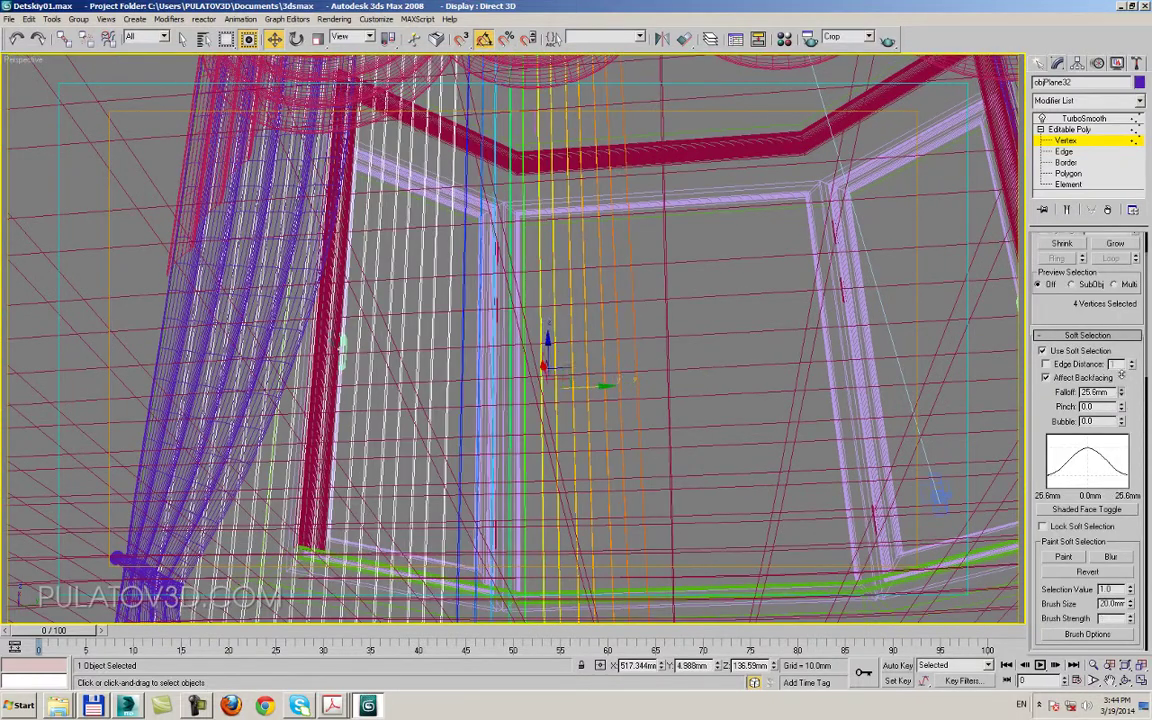
scroll(637, 270, "down", 5)
- Try a rightward edge move, undo it, and raise the falloff to 43.152mm
middle_click_drag(637, 270, 585, 289, "alt")
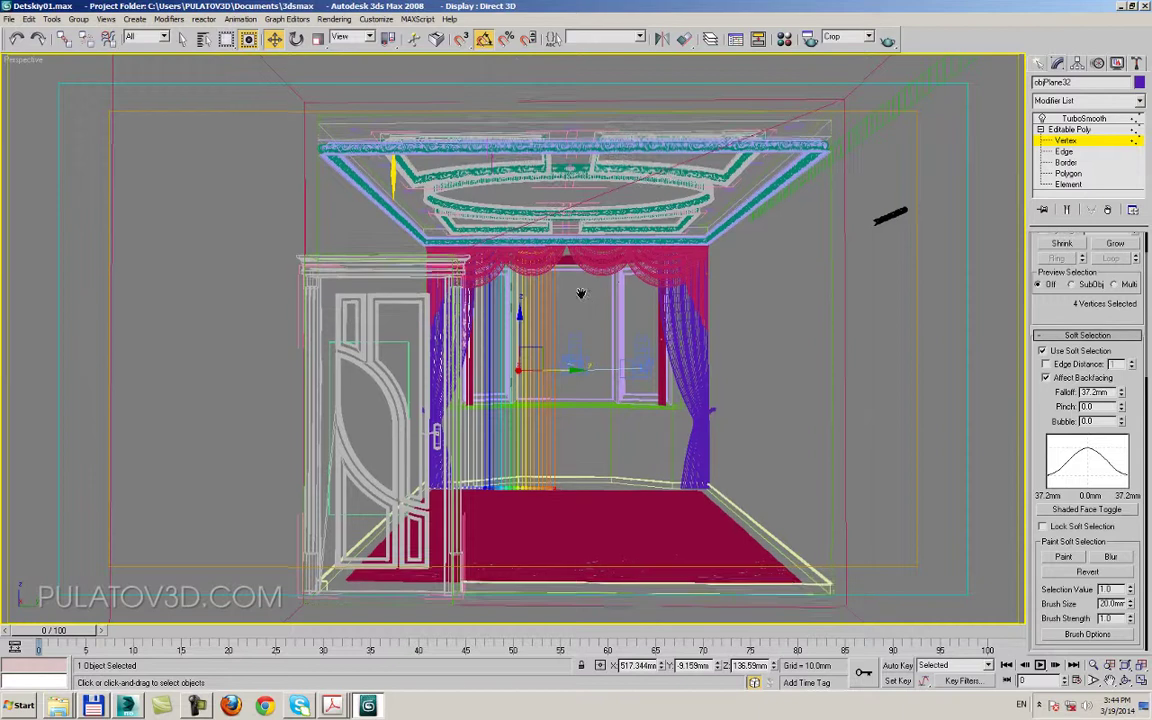
scroll(585, 289, "up", 5)
middle_click_drag(506, 314, 523, 371, "alt")
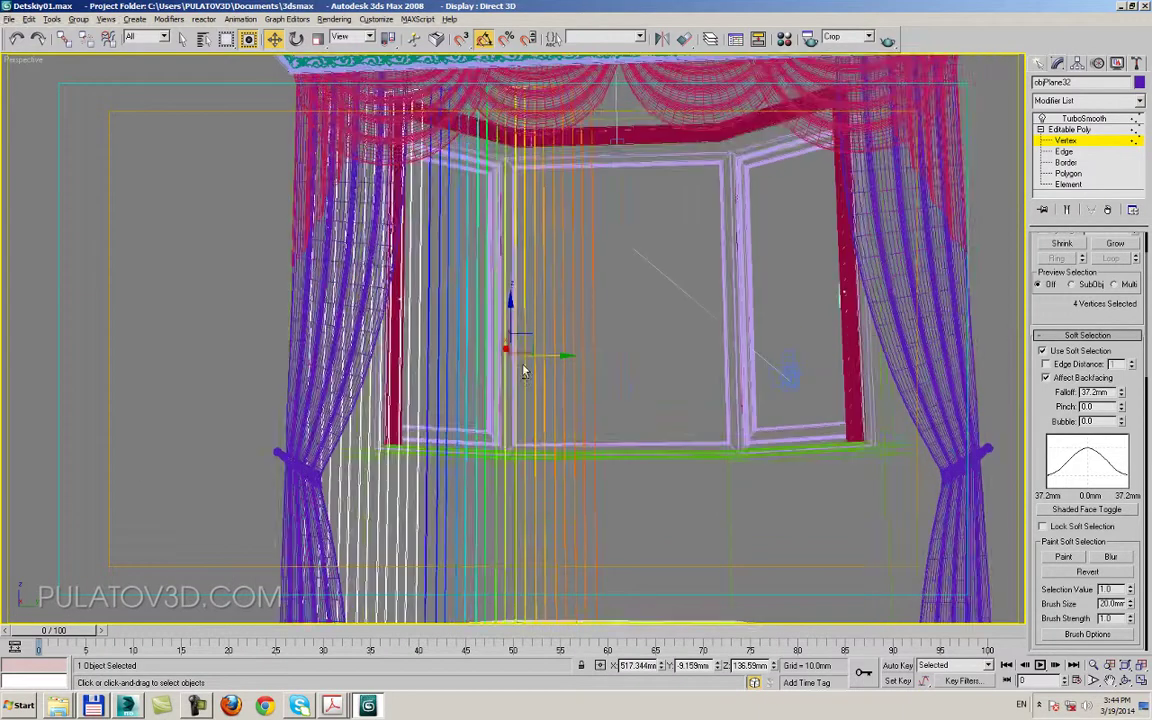
key("F3")
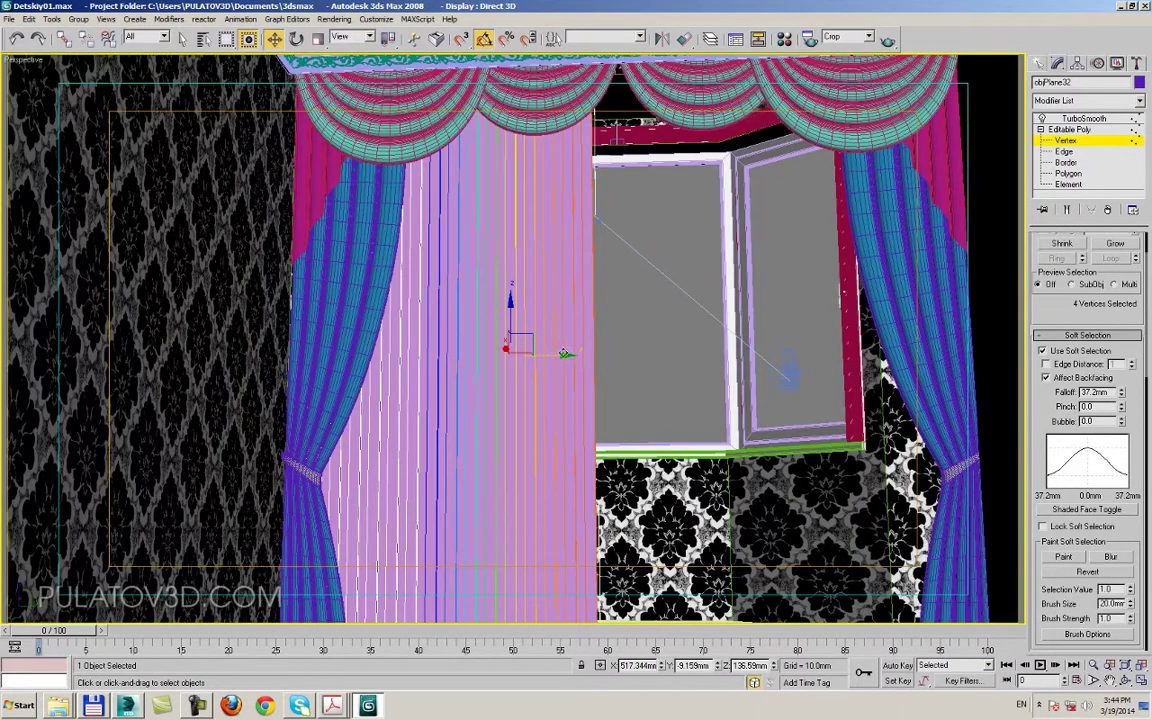
left_click_drag(567, 355, 647, 355)
key("ctrl+z")
left_click_drag(1121, 392, 1121, 370)
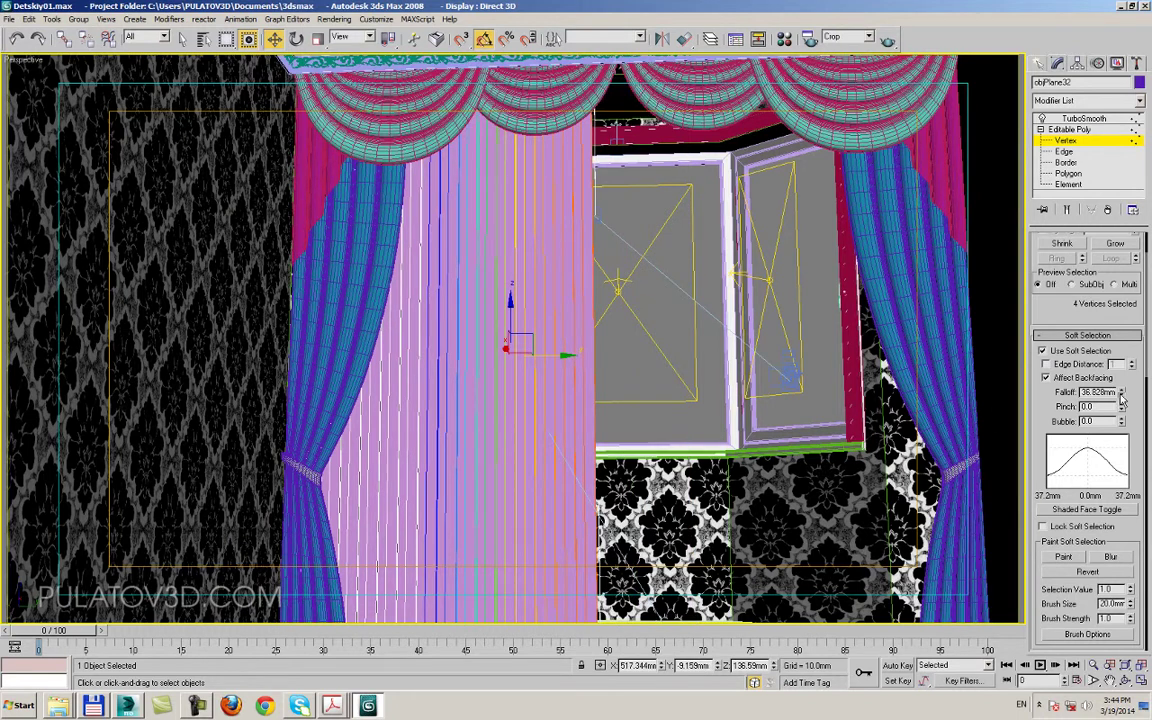
key("F3")
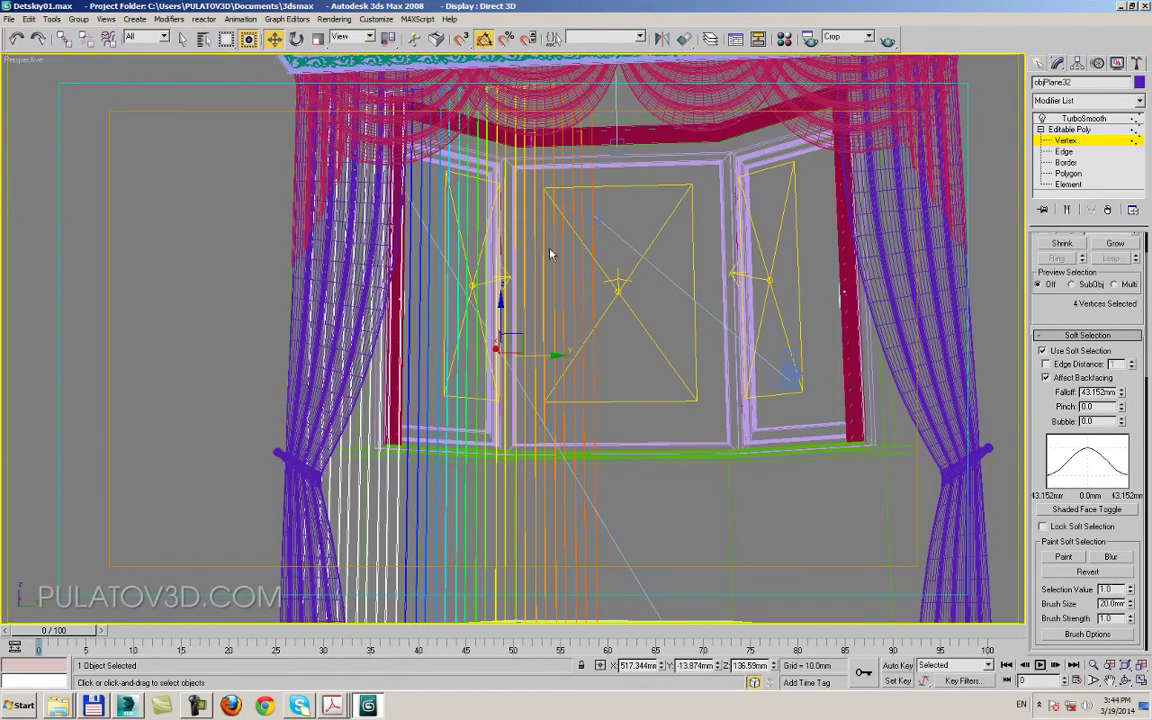
- Test moving the vertices with soft selection off and on, undoing each attempt
left_click(1042, 351)
left_click_drag(512, 336, 614, 334)
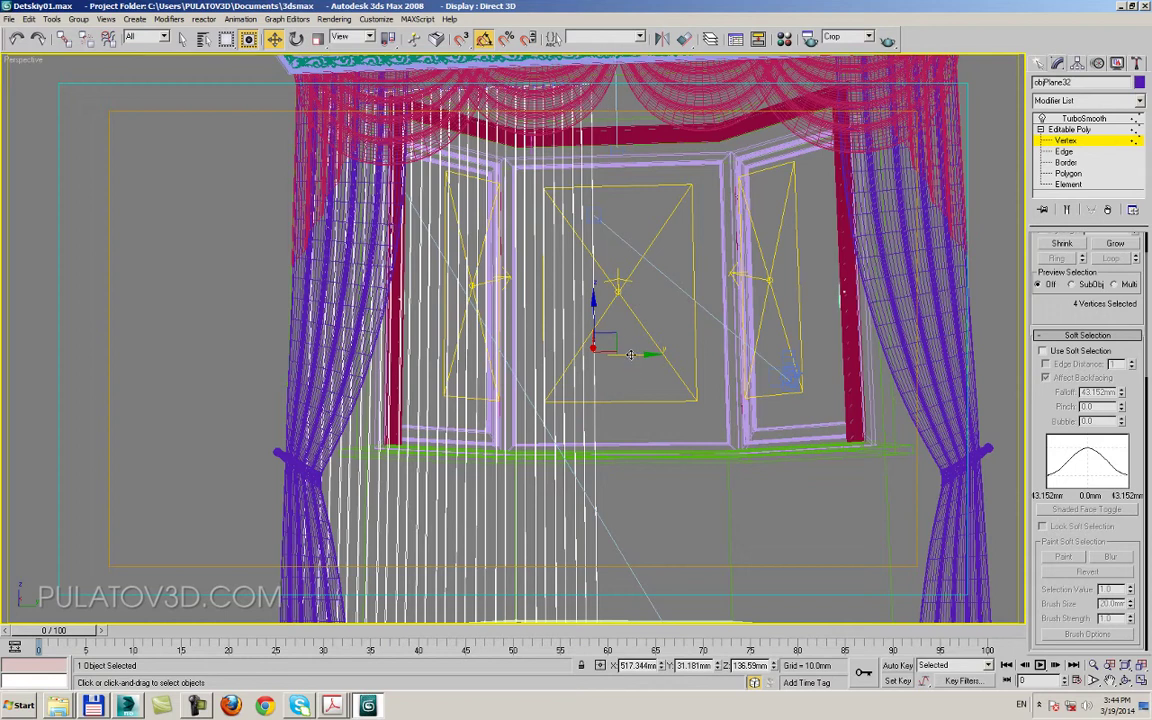
key("ctrl+z")
left_click(1042, 351)
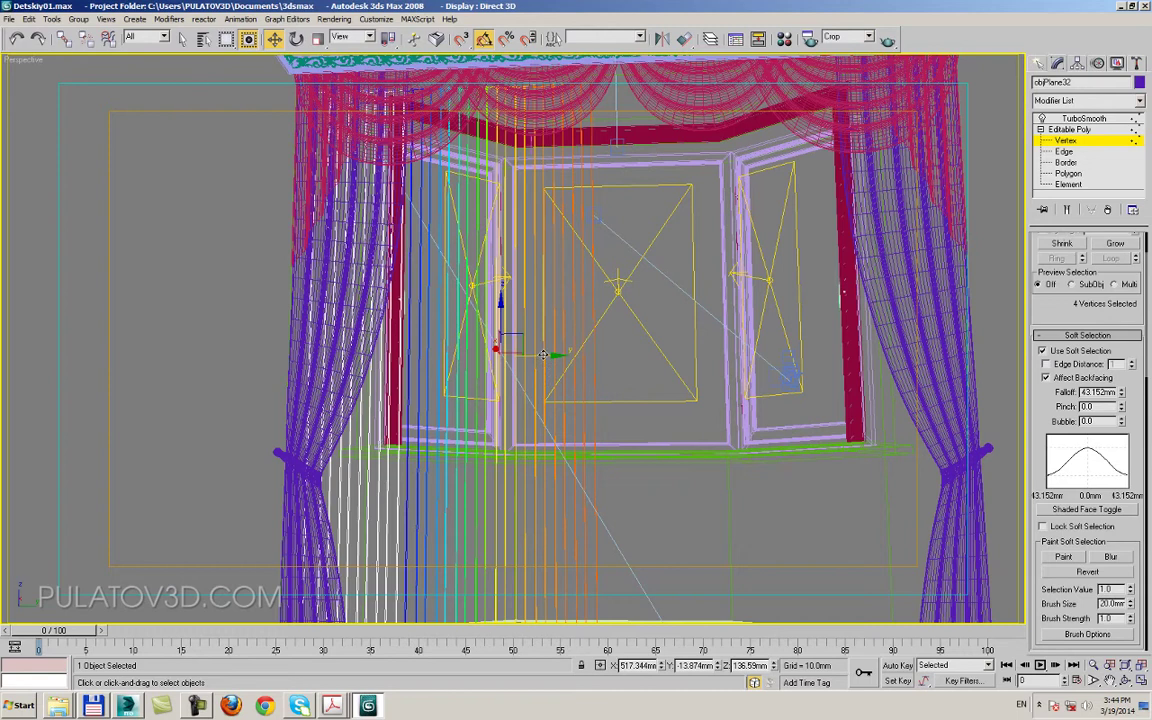
left_click_drag(544, 354, 556, 356)
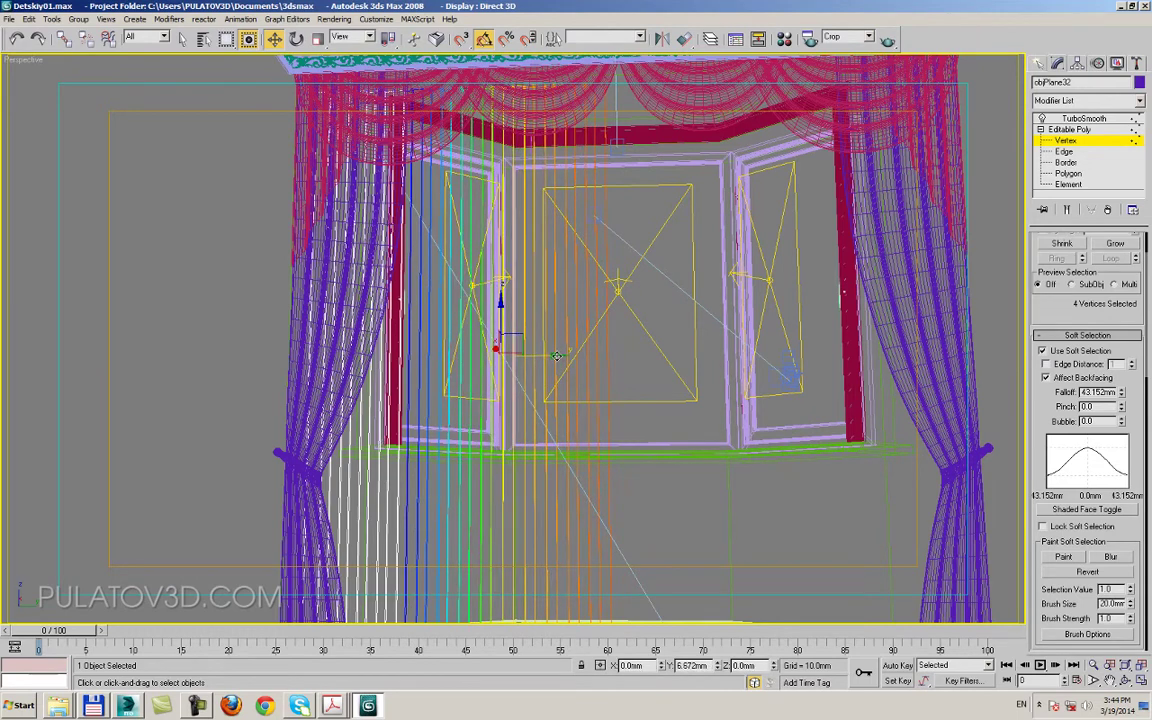
left_click_drag(556, 356, 661, 360)
right_click(661, 360)
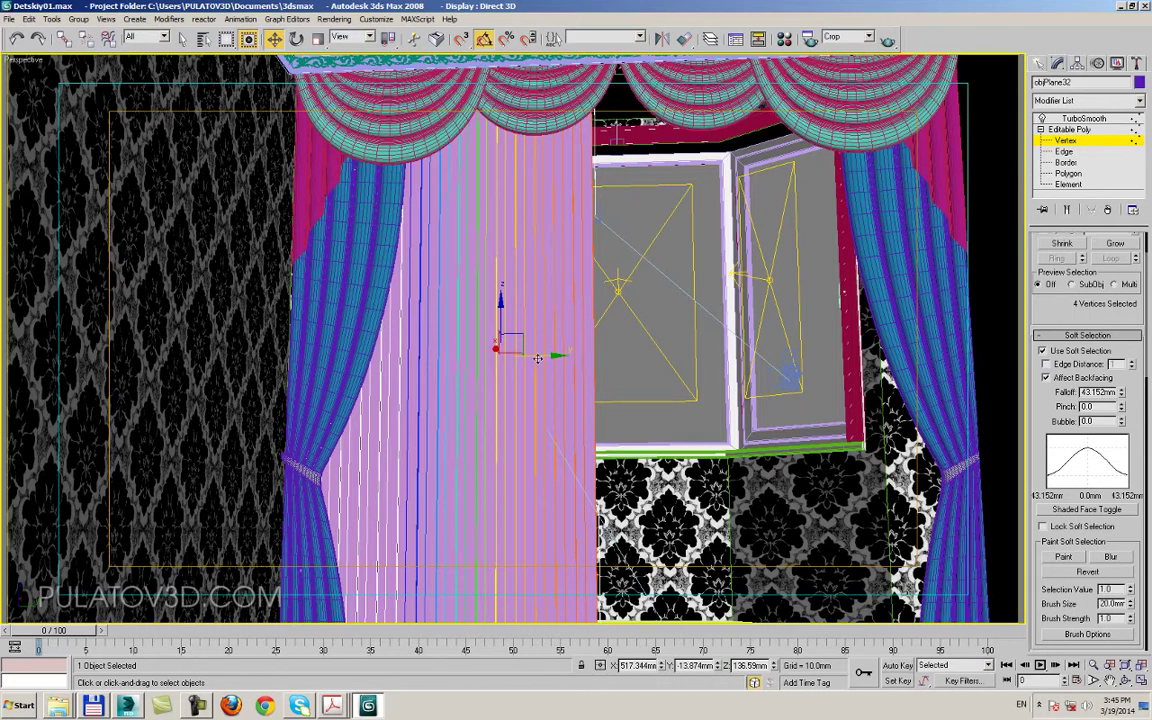
- Sweep the panel's edge vertices right across the window to their final position
left_click_drag(537, 358, 621, 356)
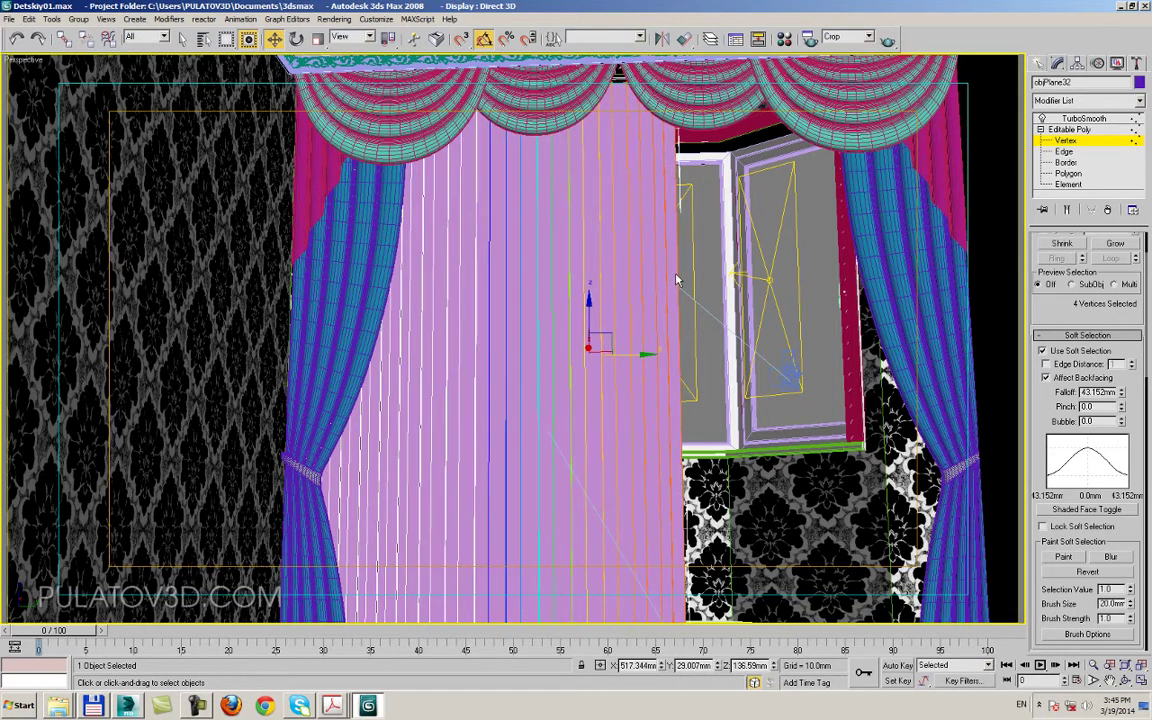
key("ctrl+z")
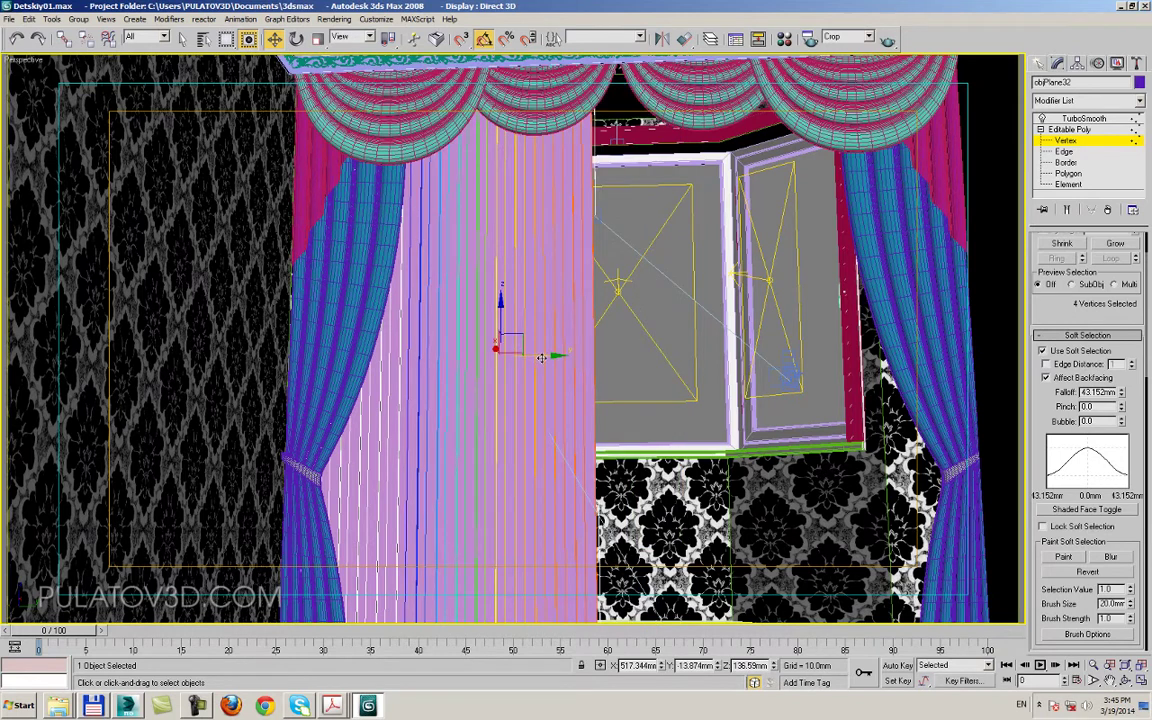
left_click_drag(541, 357, 657, 356)
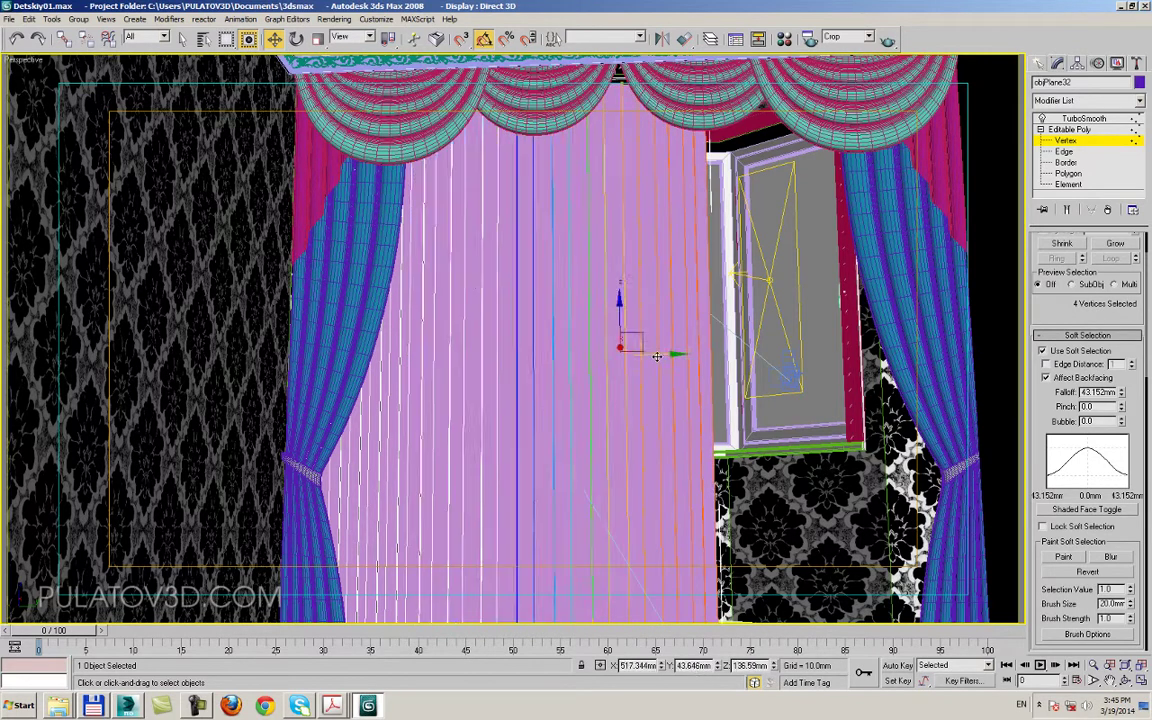
key("ctrl+z")
key("ctrl+z")
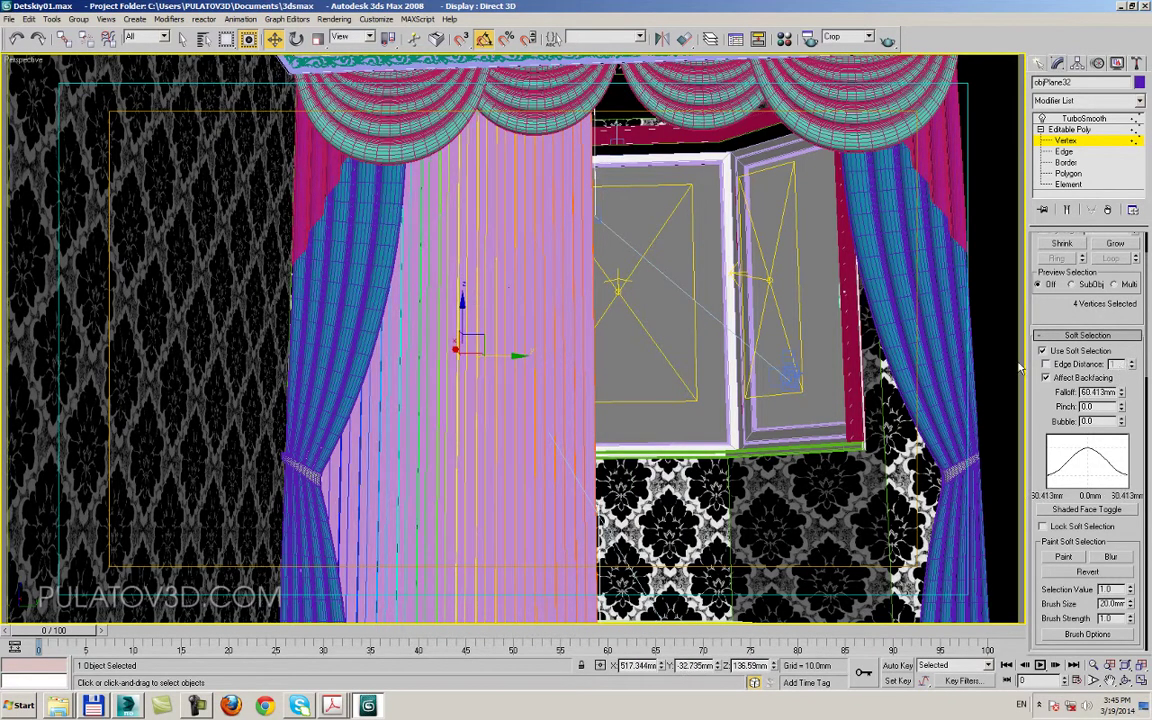
left_click_drag(489, 353, 648, 355)
- Select the sheer panel element and uniformly scale it to about 84%
left_click(1068, 184)
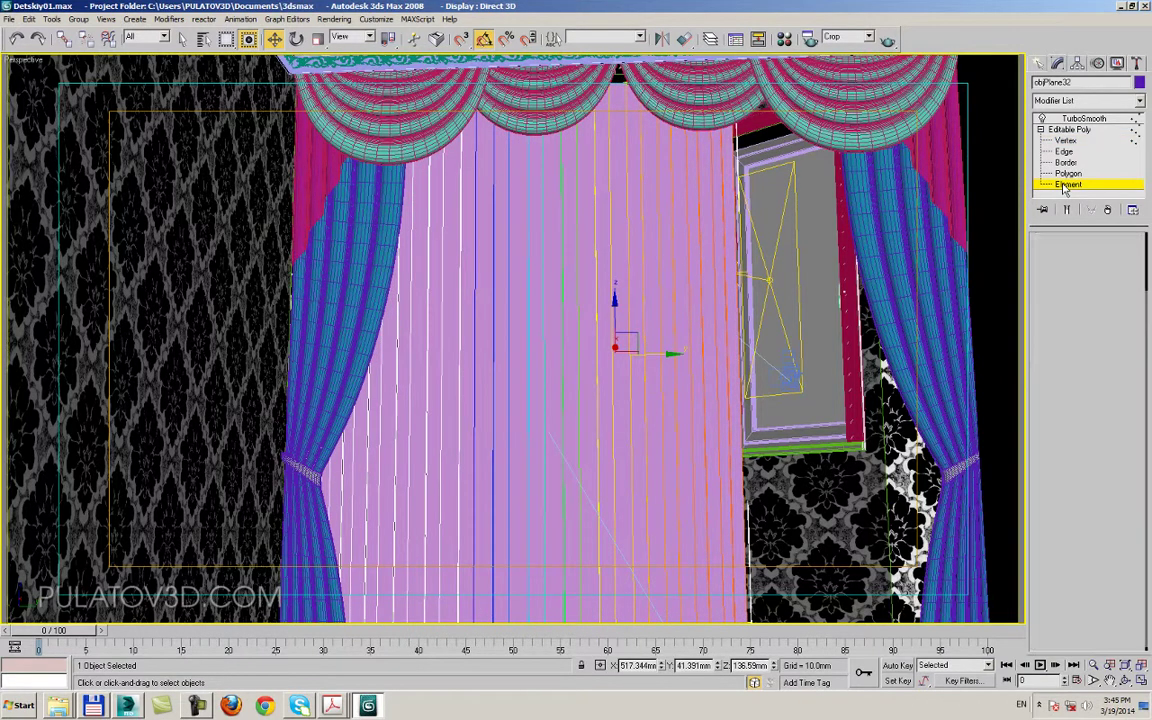
left_click(626, 203)
left_click(318, 38)
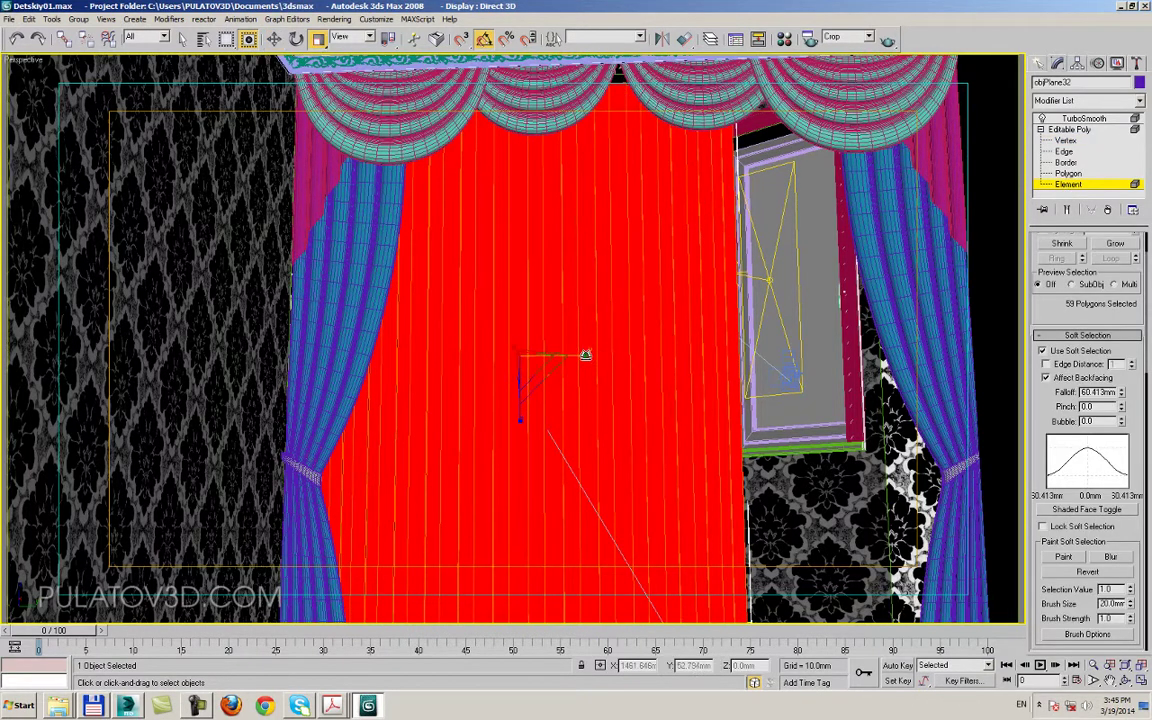
left_click_drag(586, 357, 560, 360)
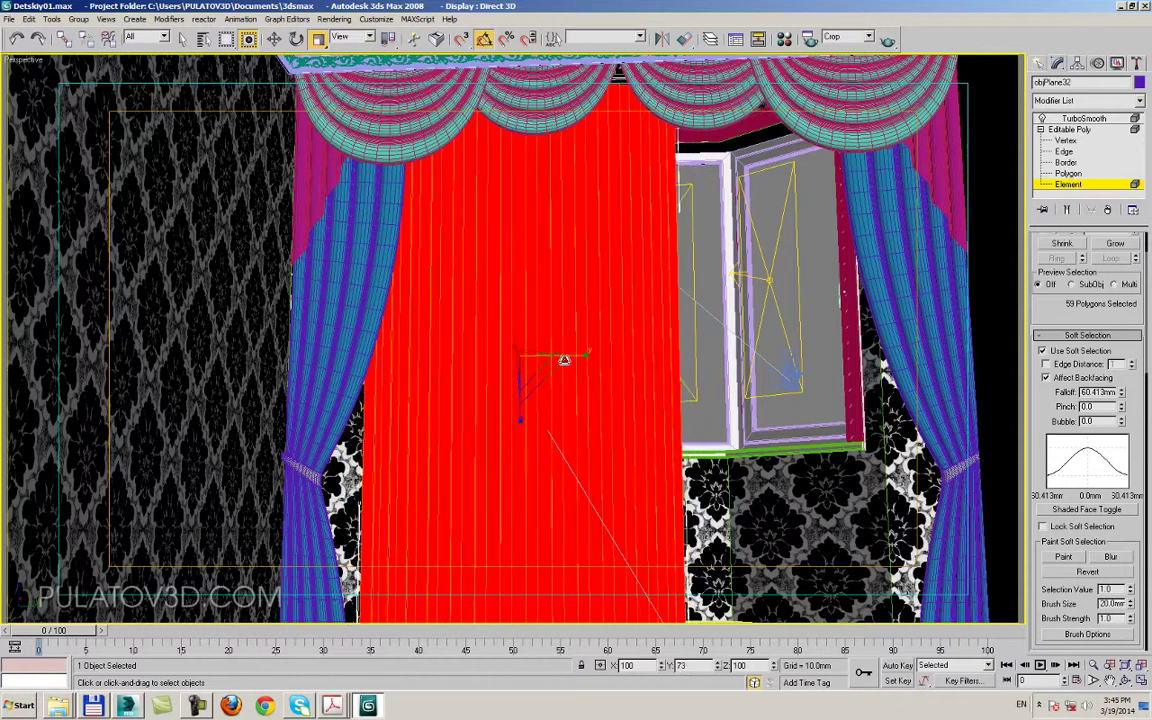
- Exit sub-object mode and slide the sheer panel left beside the left drape
left_click(1037, 63)
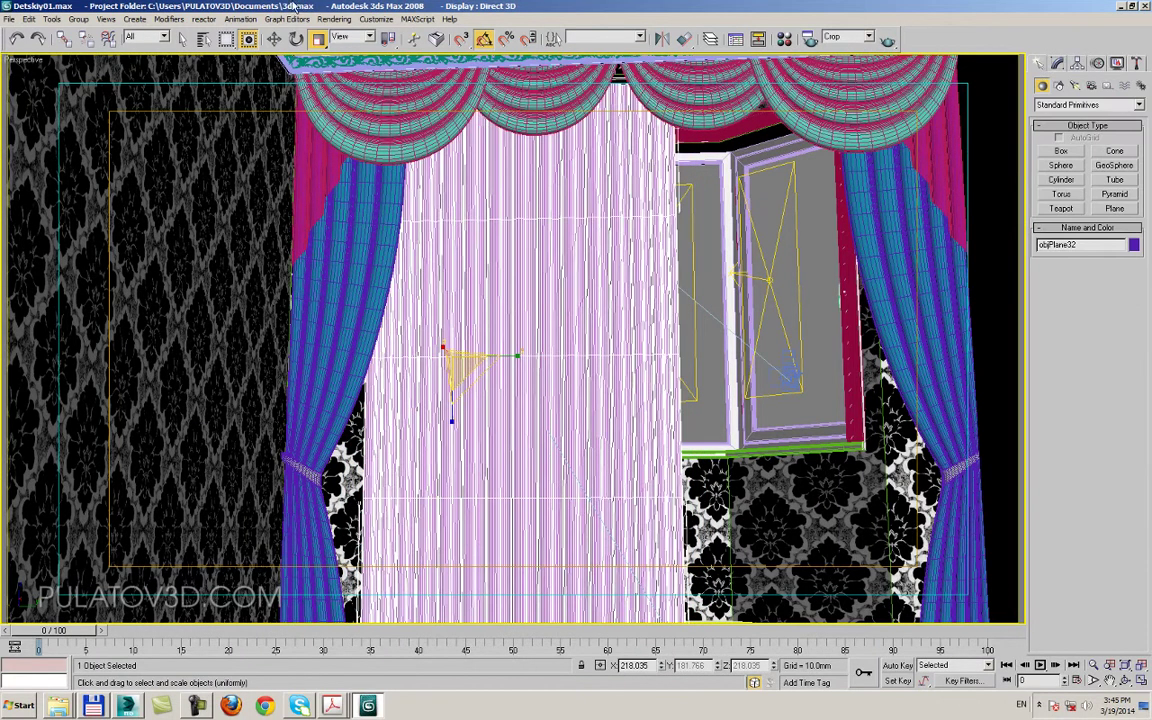
key("w")
key("F4")
middle_click_drag(515, 374, 505, 340)
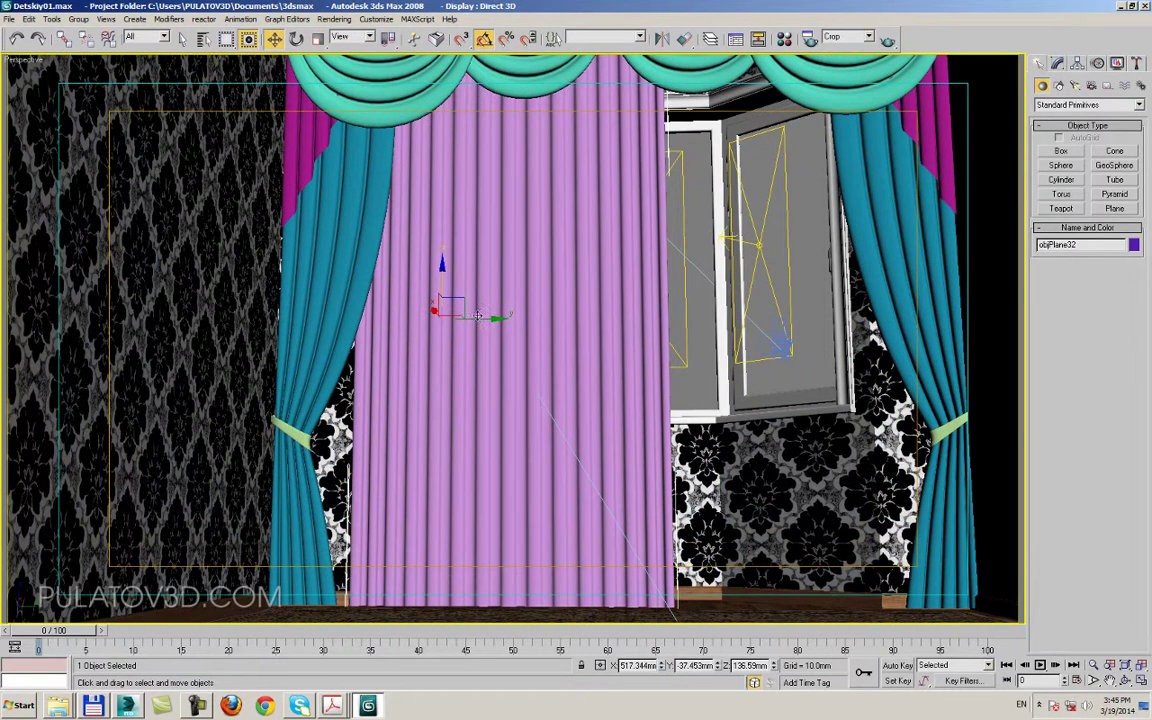
left_click_drag(477, 316, 423, 318)
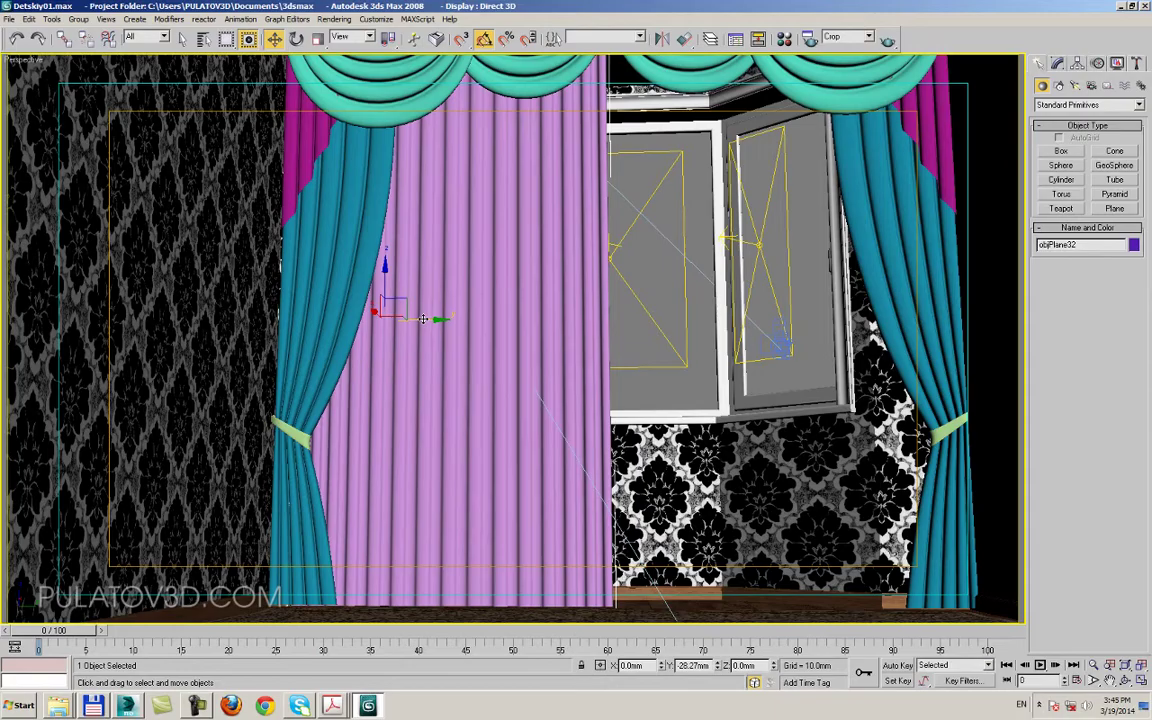
mouse_move(423, 318)
middle_mouse_down("alt")
mouse_move(444, 251)
mouse_move(464, 234)
middle_mouse_up("alt")
key("F3")
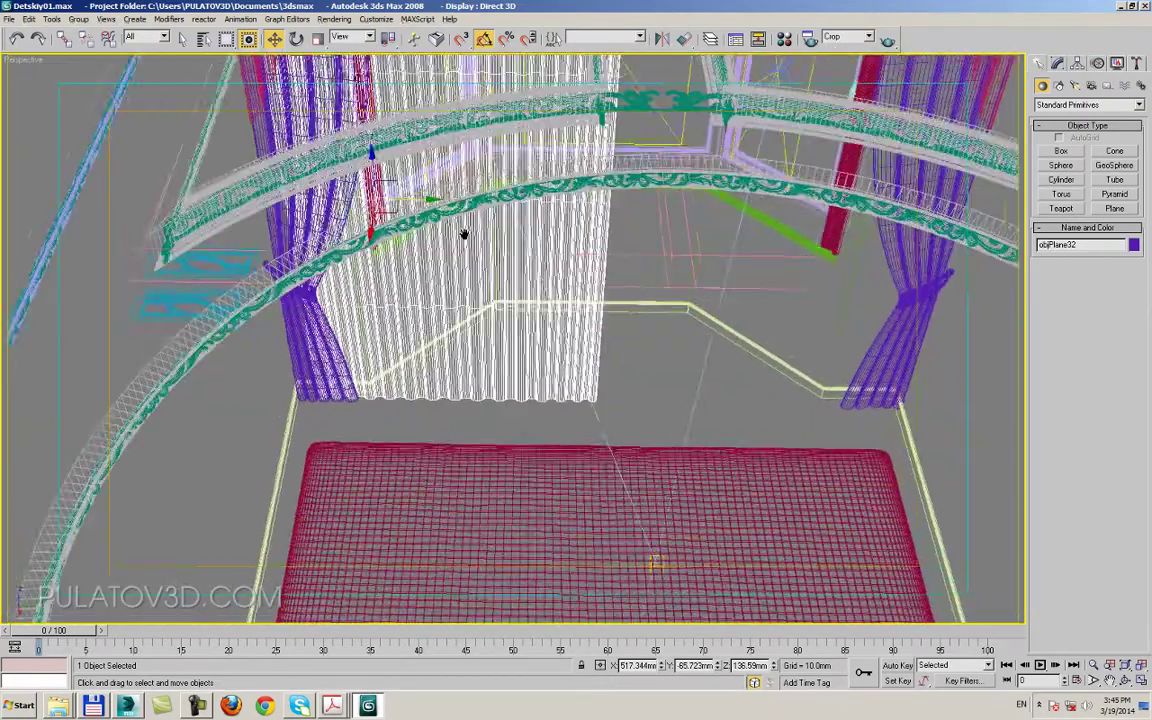
scroll(464, 234, "up", 5)
left_click(1056, 61)
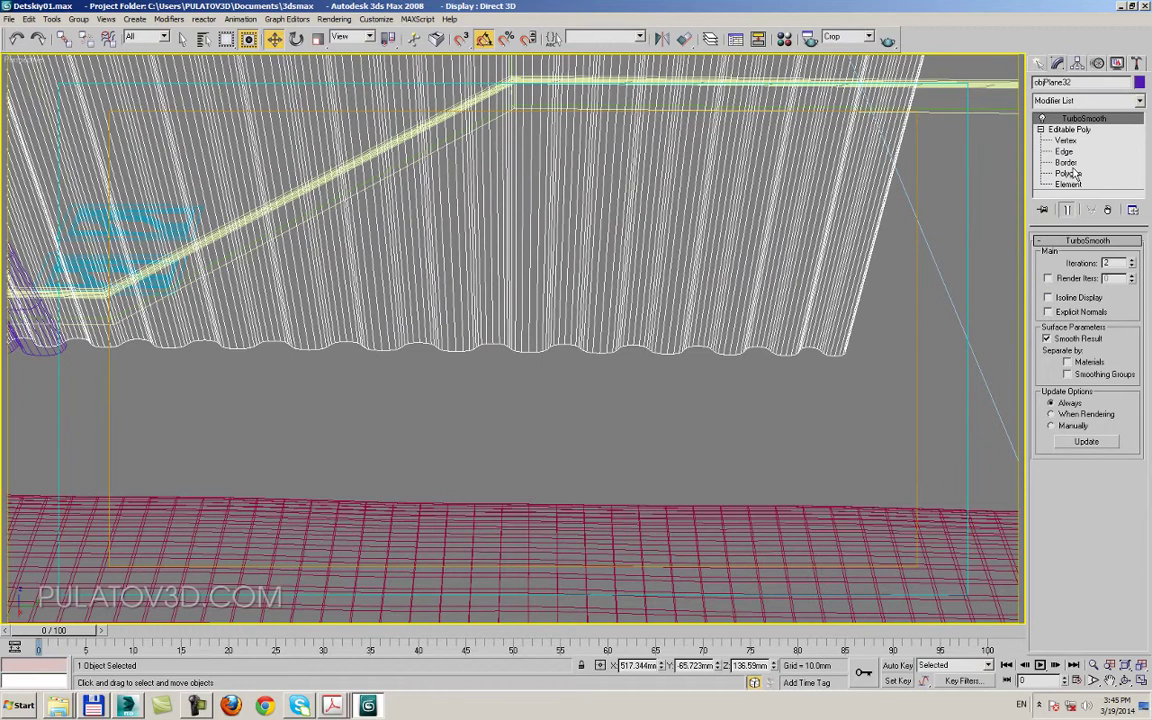
- At Polygon level, select the first nine alternate vertical pleat strips
left_click(1068, 173)
left_click(555, 400)
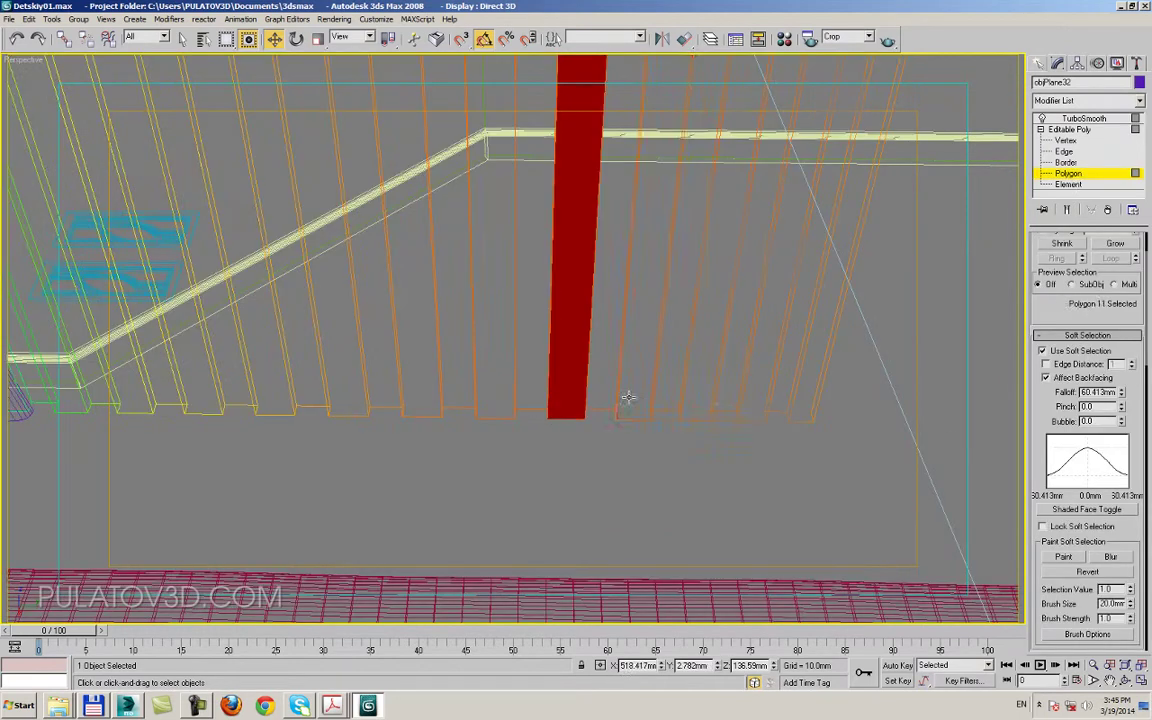
left_click(627, 398, "ctrl")
left_click(709, 404, "ctrl")
left_click(755, 404, "ctrl")
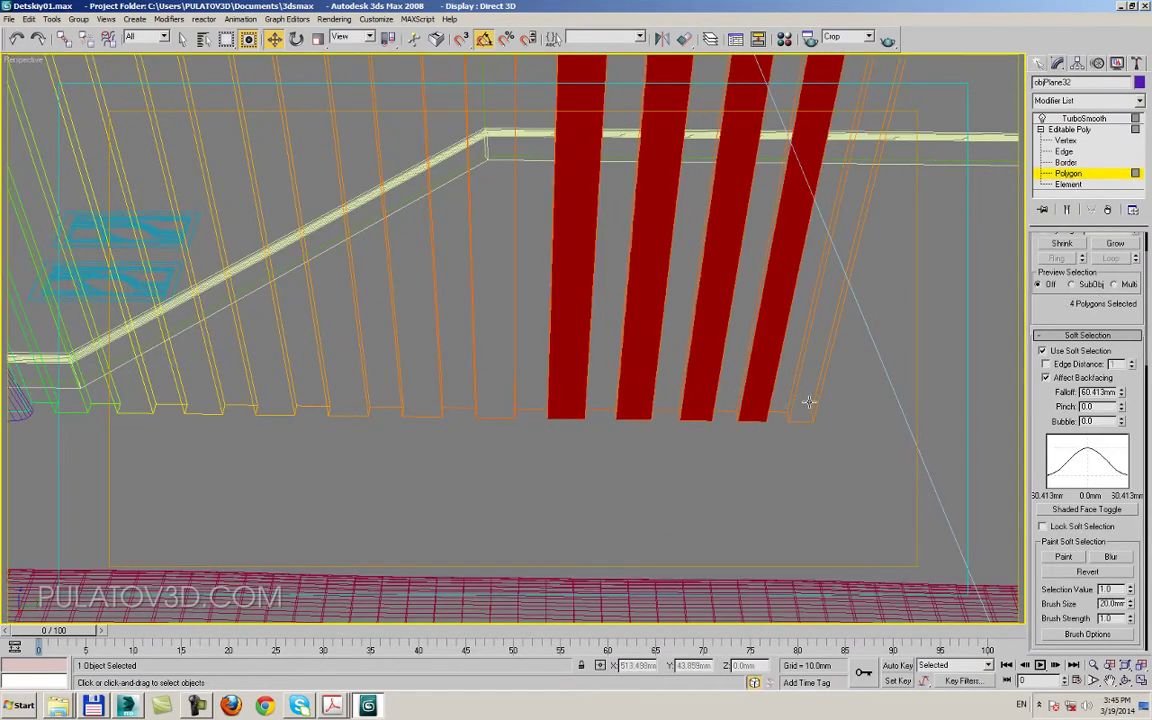
left_click(810, 404, "ctrl")
left_click(493, 396, "ctrl")
left_click(373, 358, "ctrl")
left_click(328, 357, "ctrl")
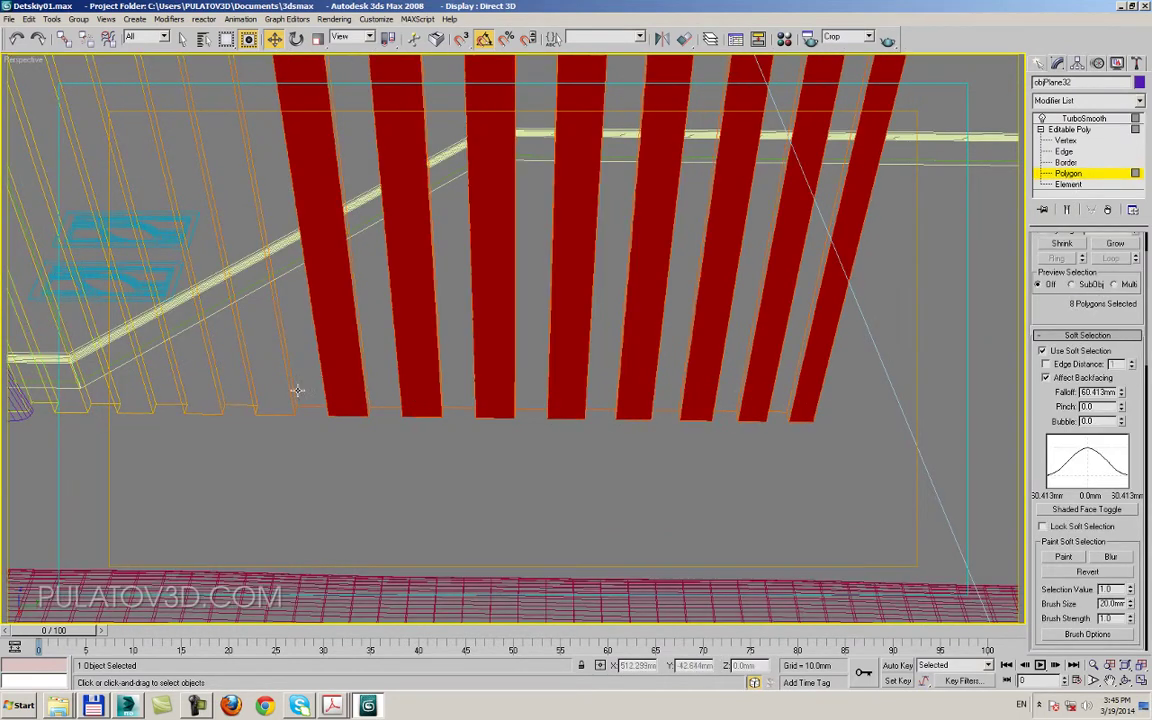
left_click(265, 352, "ctrl")
- Turn off Use Soft Selection and add six more alternate strips to the left edge
left_click(1043, 351)
middle_click_drag(600, 340, 495, 366, "alt")
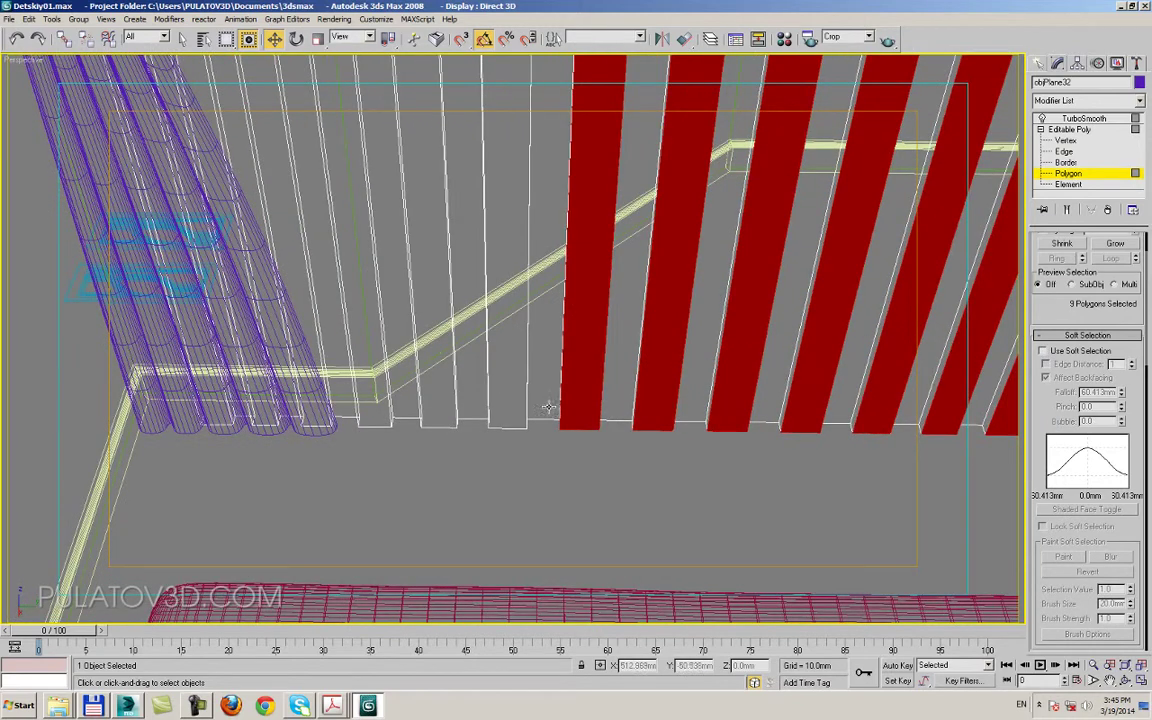
left_click(523, 409, "ctrl")
left_click(405, 363, "ctrl")
left_click(346, 367, "ctrl")
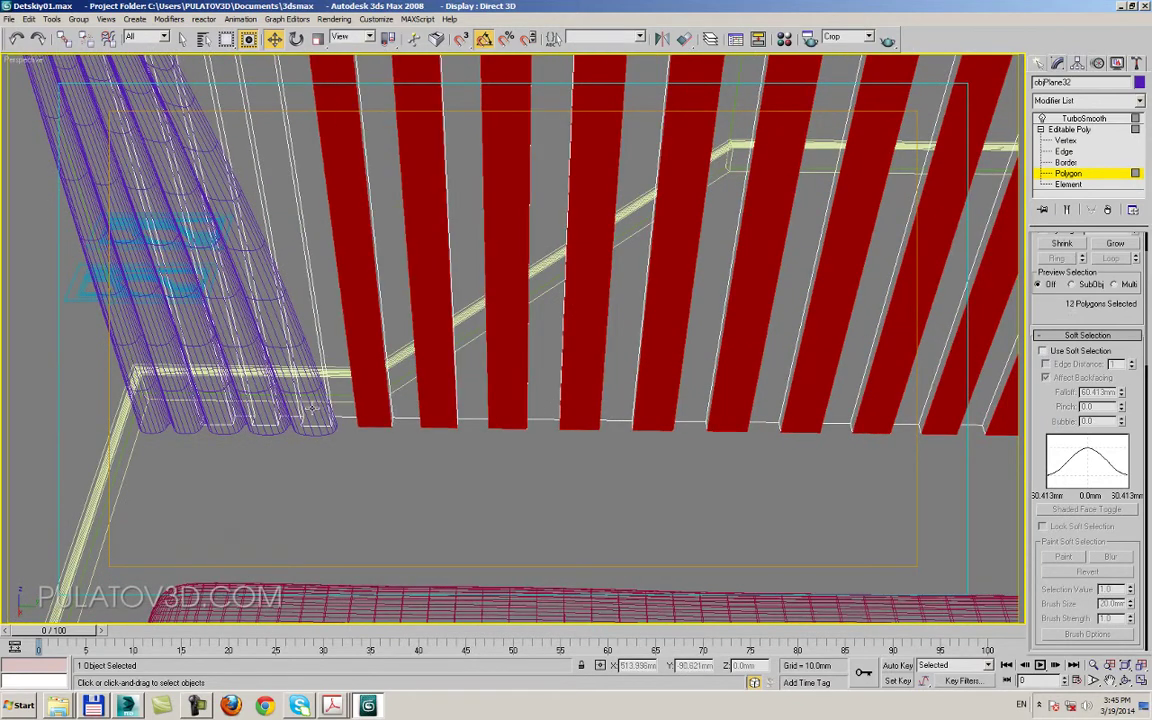
left_click(279, 368, "ctrl")
left_click(244, 366, "ctrl")
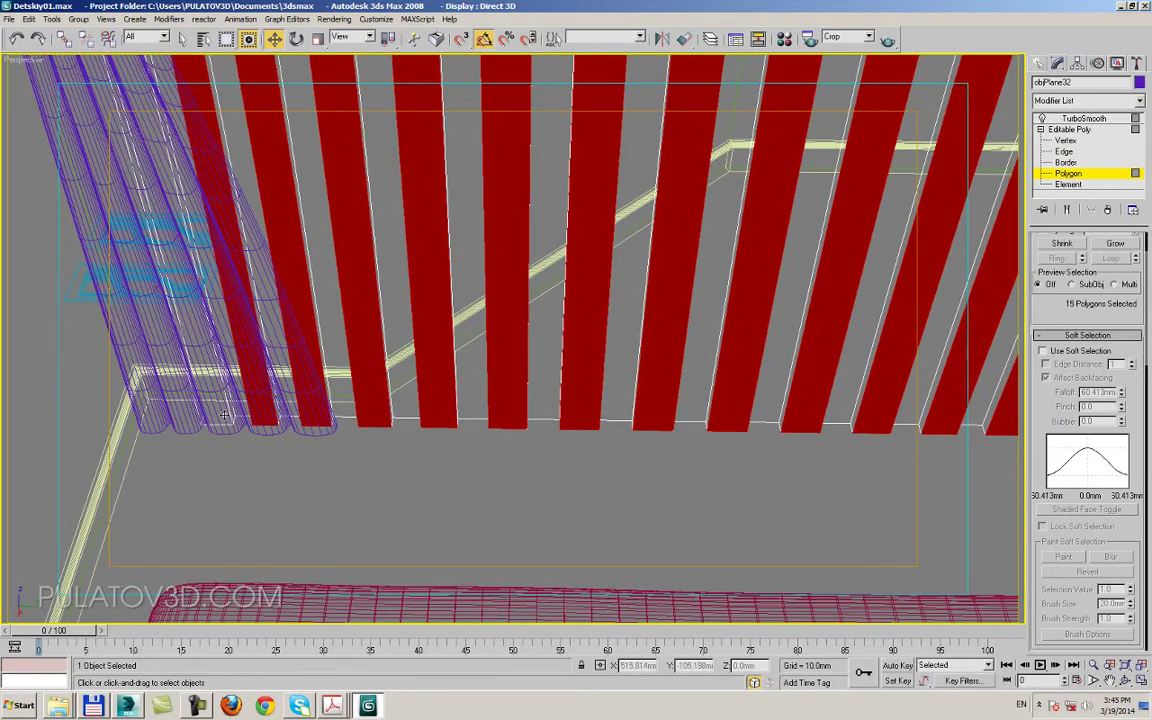
left_click(214, 407, "ctrl")
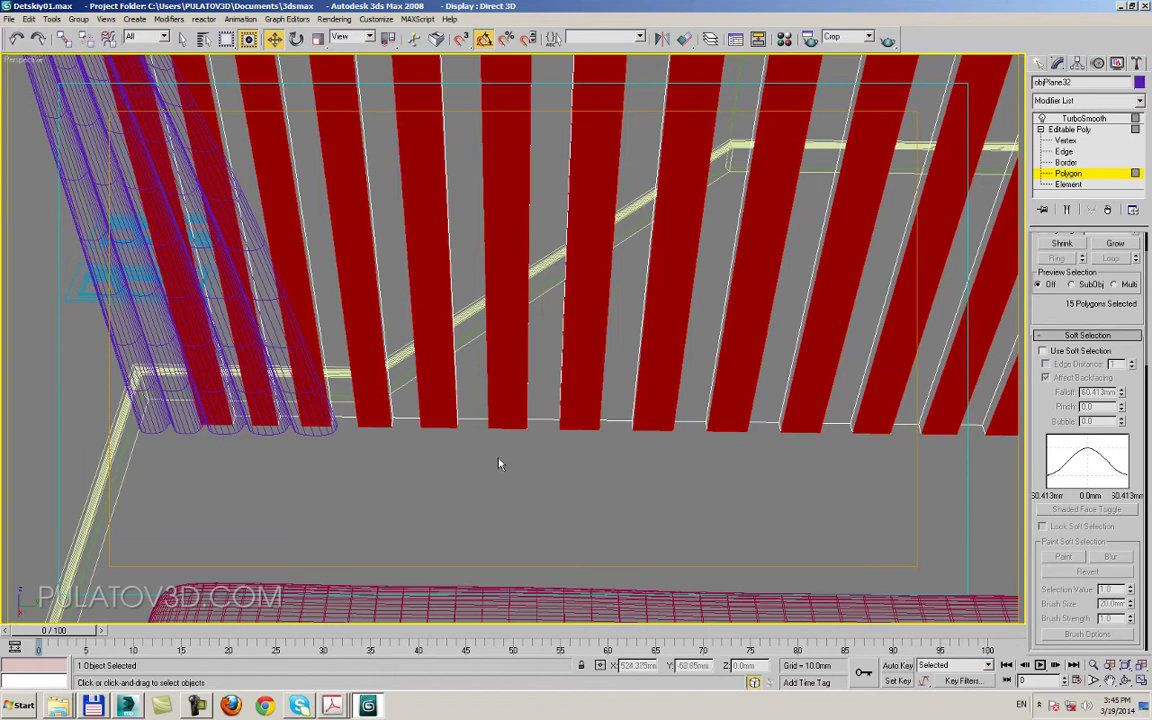
middle_click_drag(499, 463, 420, 440, "alt")
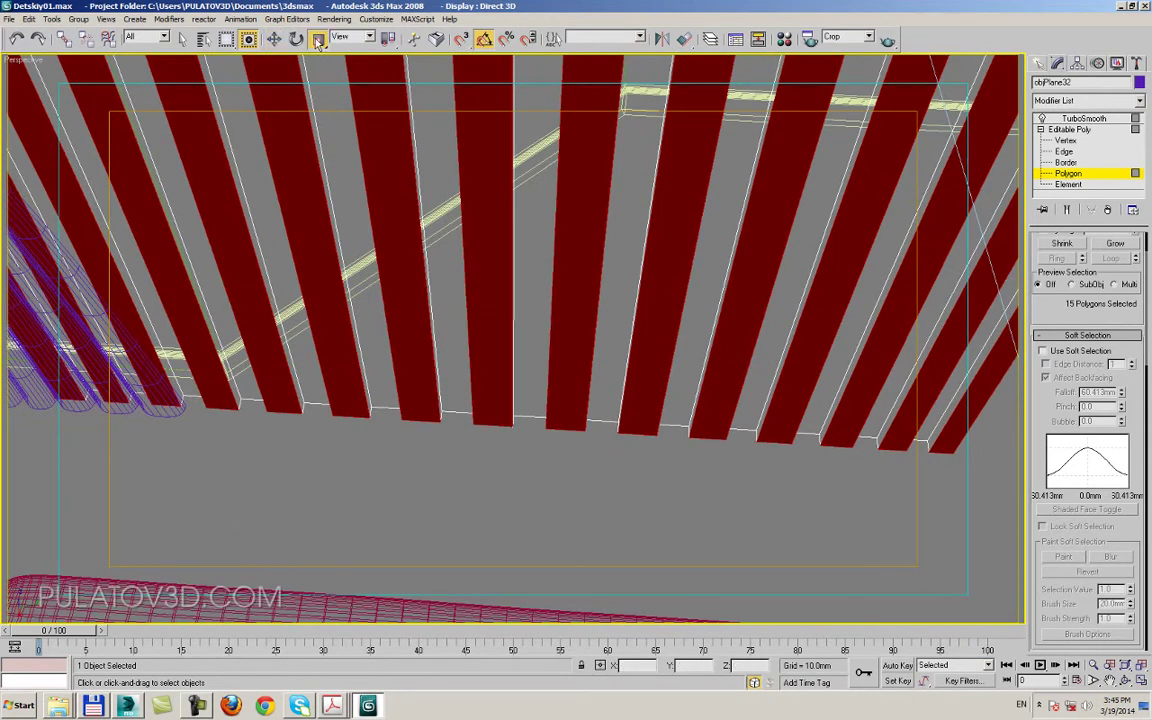
- Switch the reference coordinate system to Local and reframe the curtain strips
mouse_move(637, 325)
middle_mouse_down("alt")
mouse_move(571, 404)
mouse_move(375, 129)
middle_mouse_up("alt")
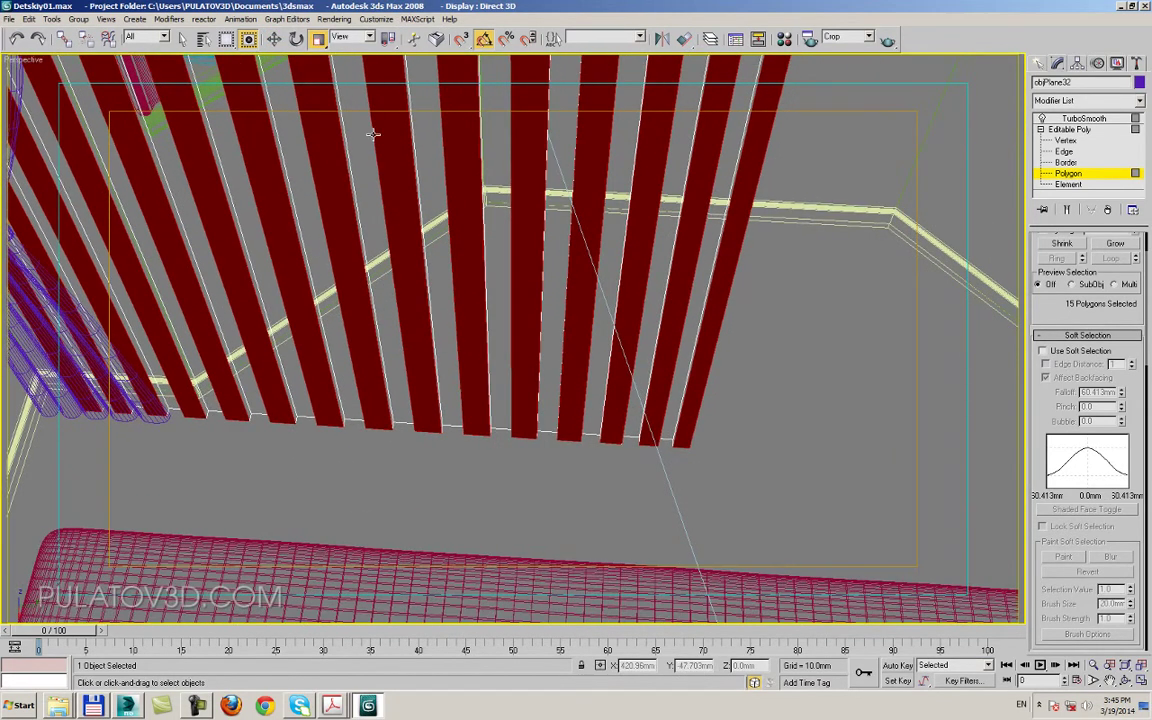
left_click(343, 38)
left_click(340, 86)
mouse_move(549, 277)
middle_mouse_down("alt")
mouse_move(678, 451)
mouse_move(594, 291)
middle_mouse_up("alt")
scroll(599, 414, "down", 5)
mouse_move(599, 414)
middle_mouse_down()
mouse_move(599, 327)
mouse_move(565, 373)
middle_mouse_up()
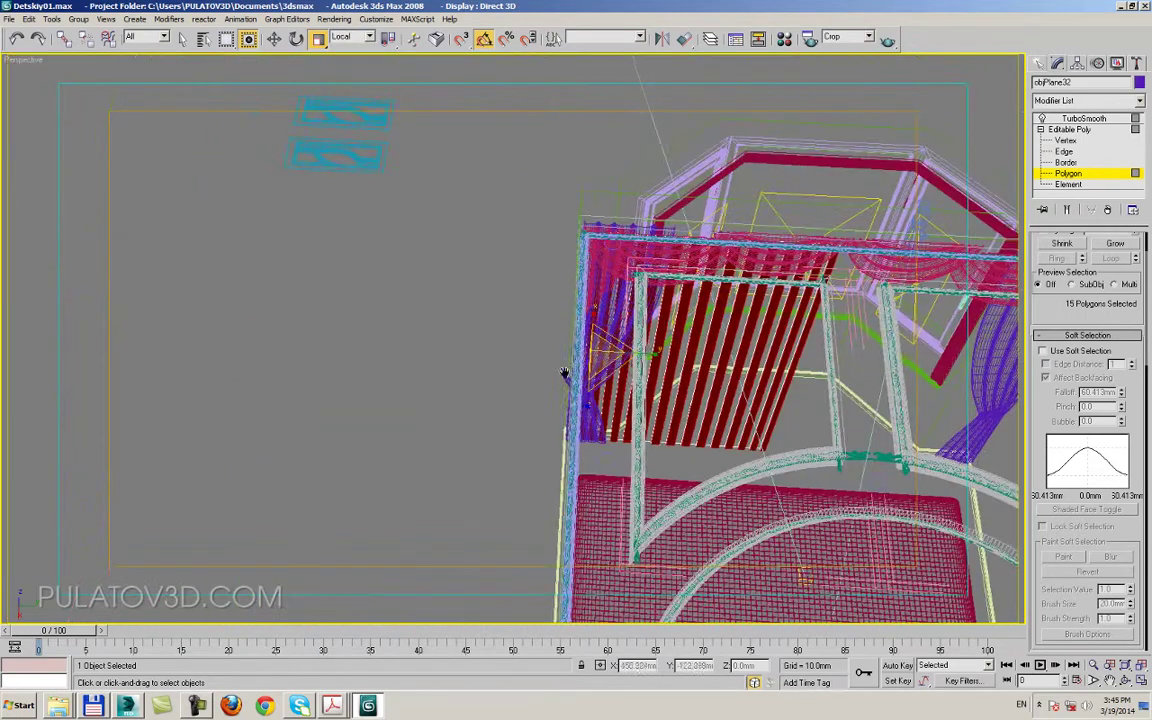
scroll(565, 373, "up", 5)
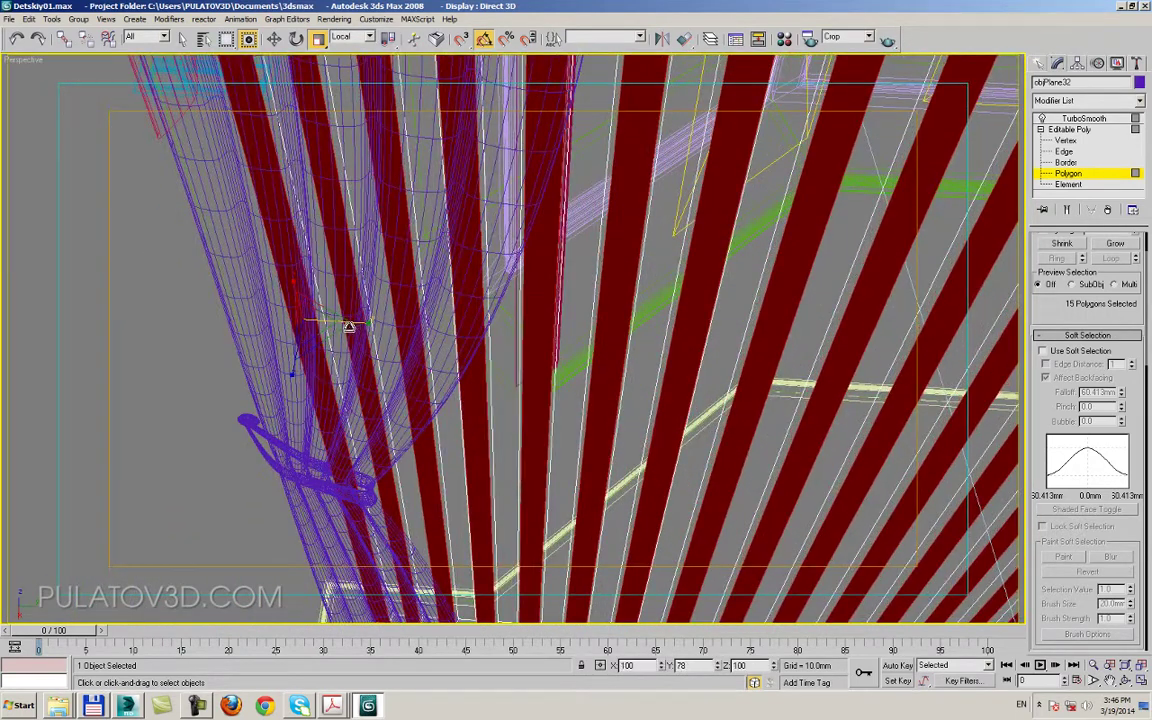
middle_click_drag(349, 327, 321, 327, "alt")
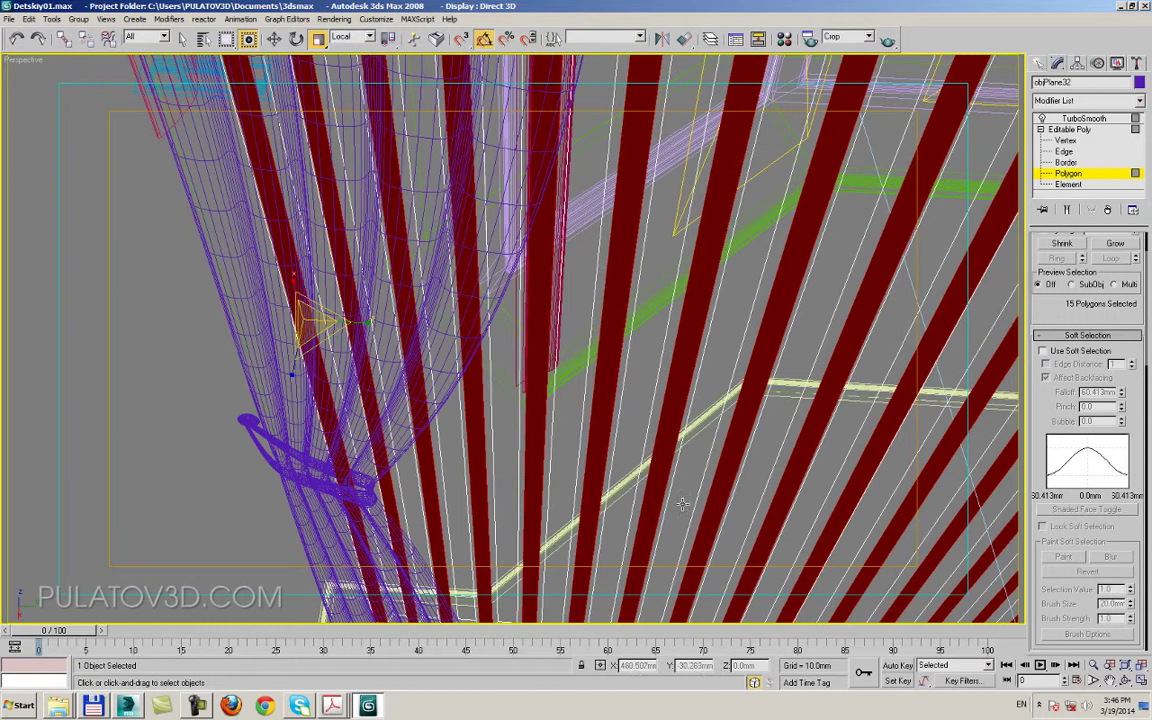
scroll(640, 440, "down", 2)
scroll(600, 420, "down", 1)
- Start a fresh selection of alternate pleat strips across the panel's middle and right
left_click(561, 395)
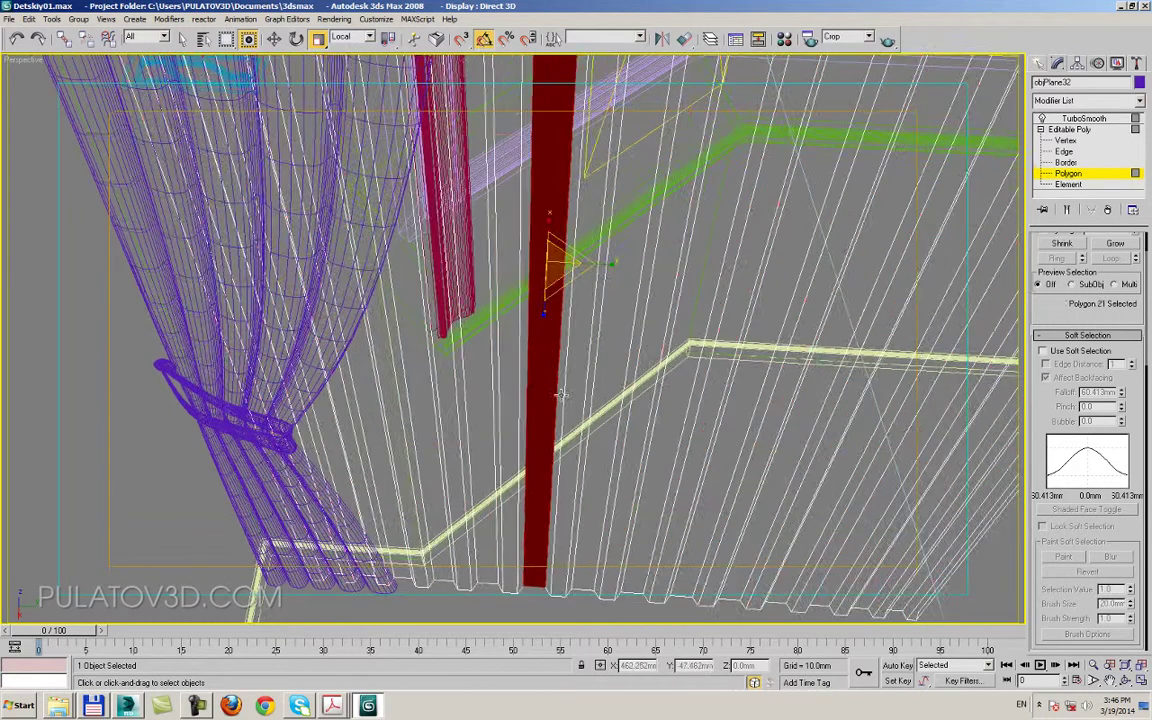
left_click(595, 380, "ctrl")
left_click(608, 365, "ctrl")
middle_click_drag(608, 365, 507, 409, "alt")
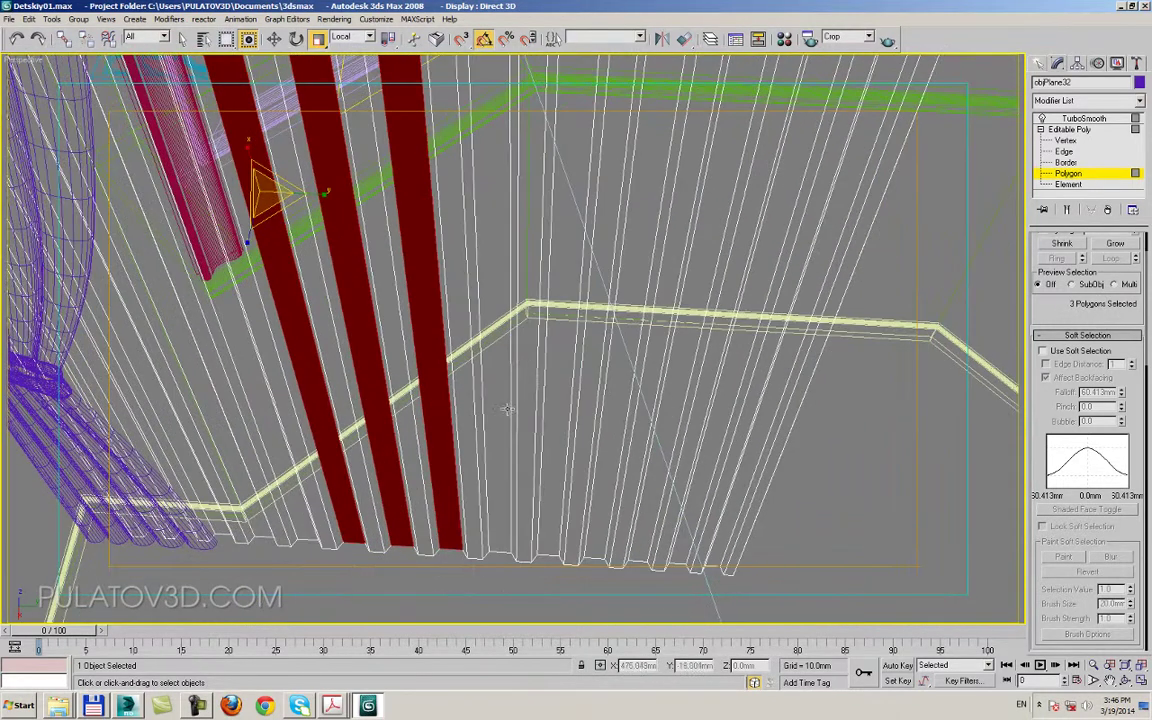
left_click(497, 387, "ctrl")
left_click(526, 391, "ctrl")
left_click(590, 407, "ctrl")
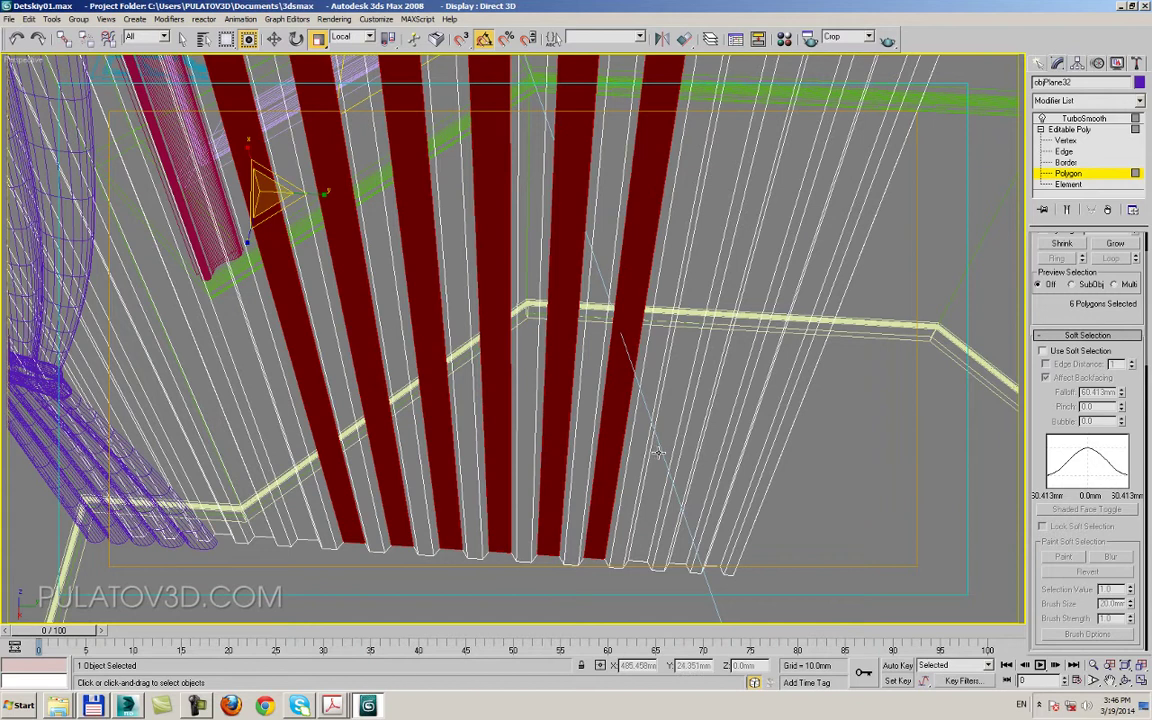
left_click(594, 406, "ctrl")
left_click(632, 416, "ctrl")
left_click(668, 431, "ctrl")
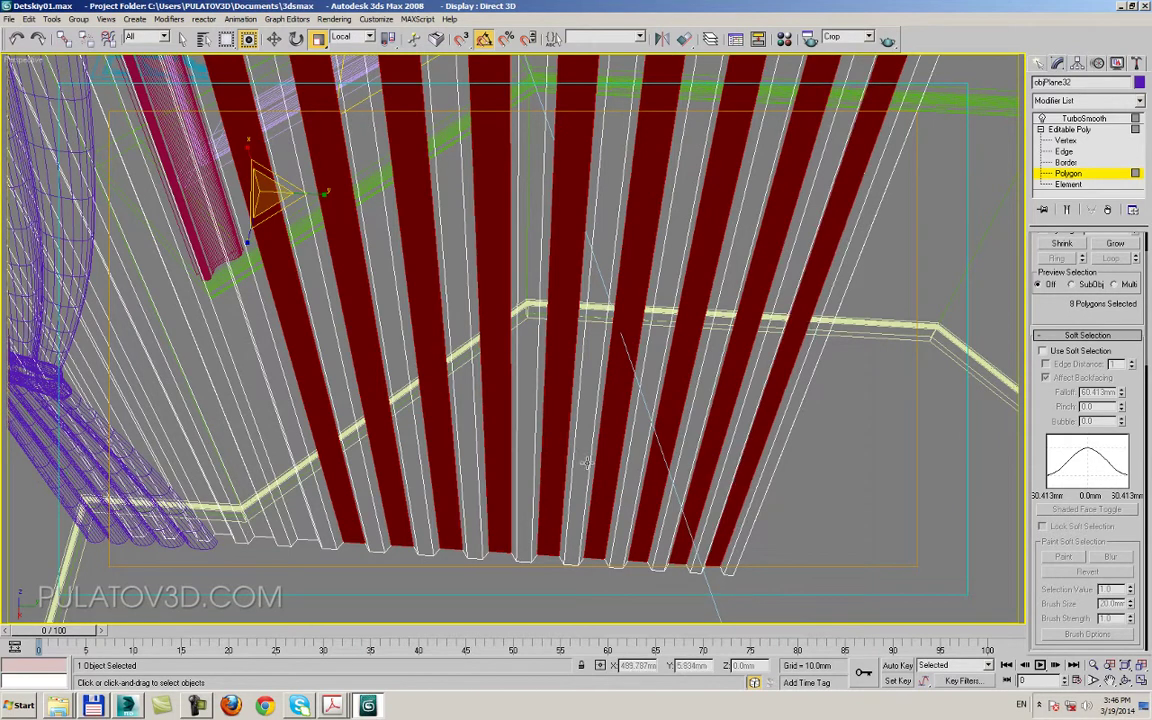
- Add the remaining alternate strips on the left near the tieback
middle_click_drag(586, 462, 787, 466, "alt")
left_click(680, 490, "ctrl")
left_click(635, 496, "ctrl")
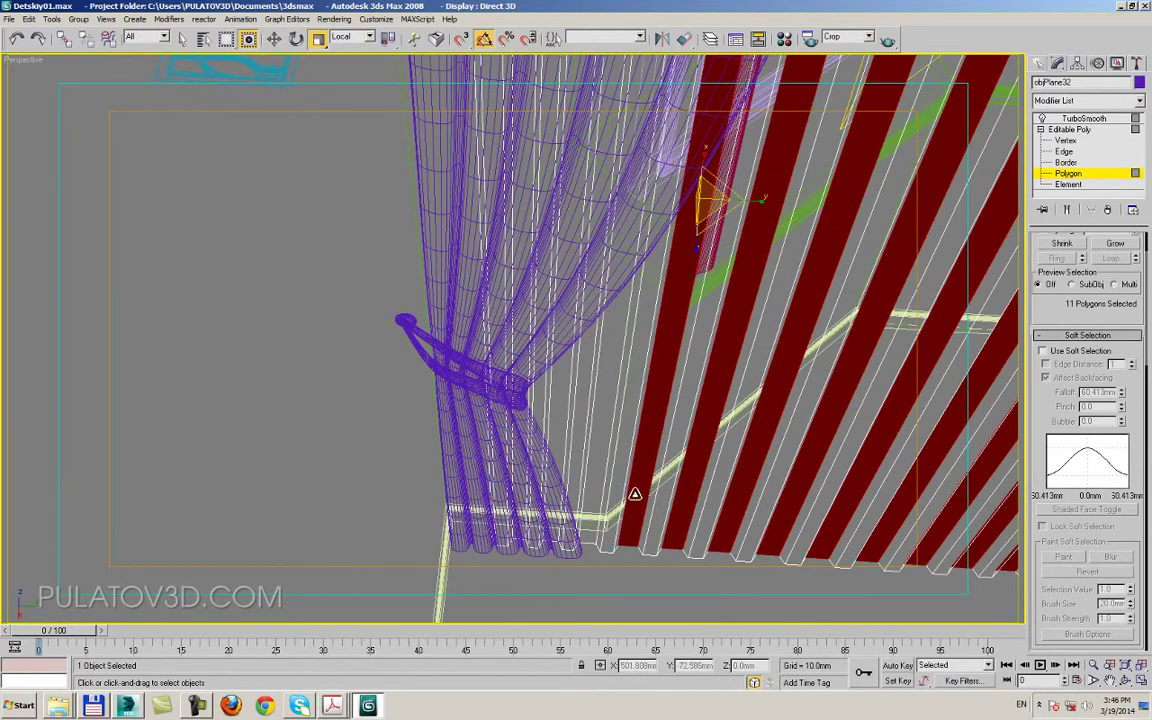
left_click(589, 496, "ctrl")
left_click(540, 497, "ctrl")
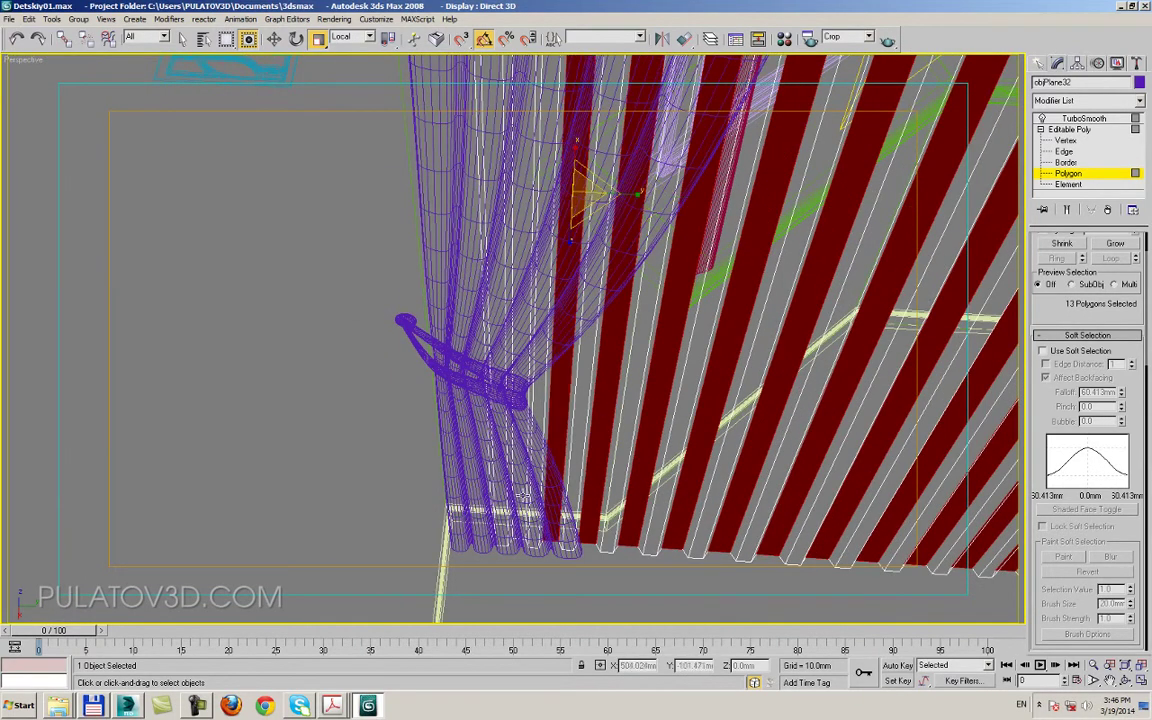
mouse_move(522, 495)
middle_mouse_down("alt")
mouse_move(687, 386)
mouse_move(537, 363)
middle_mouse_up("alt")
left_click(507, 308, "ctrl")
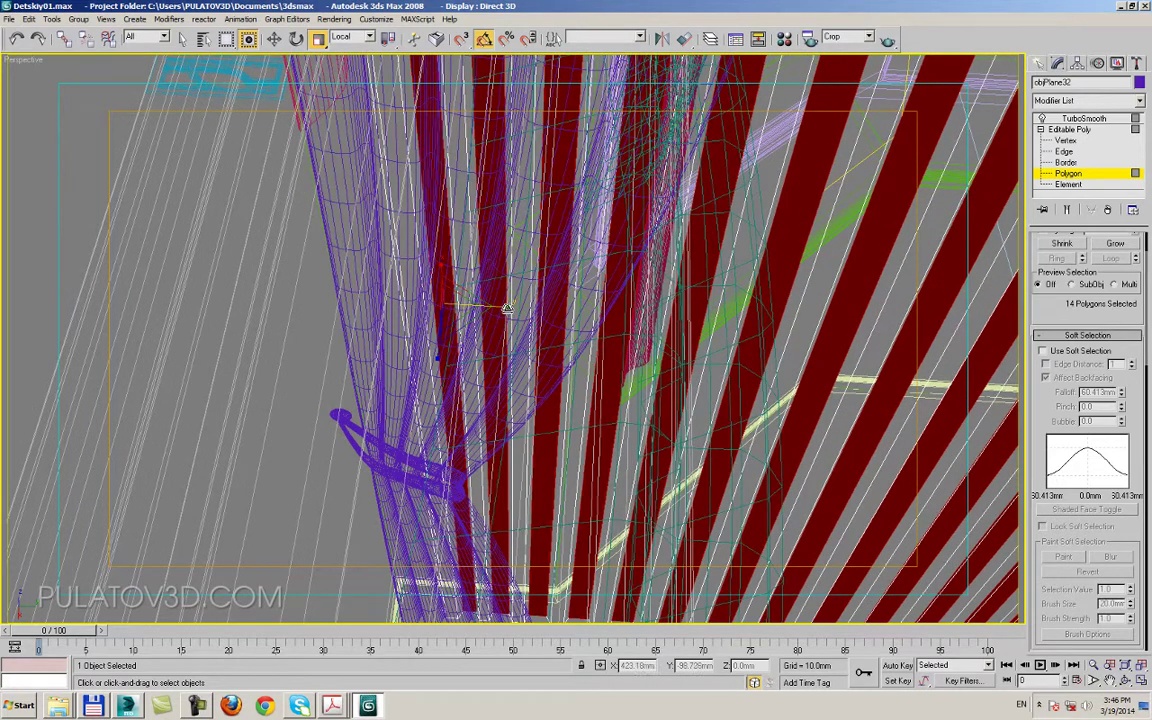
mouse_move(501, 308)
middle_mouse_down("alt")
mouse_move(600, 250)
mouse_move(700, 230)
middle_mouse_up("alt")
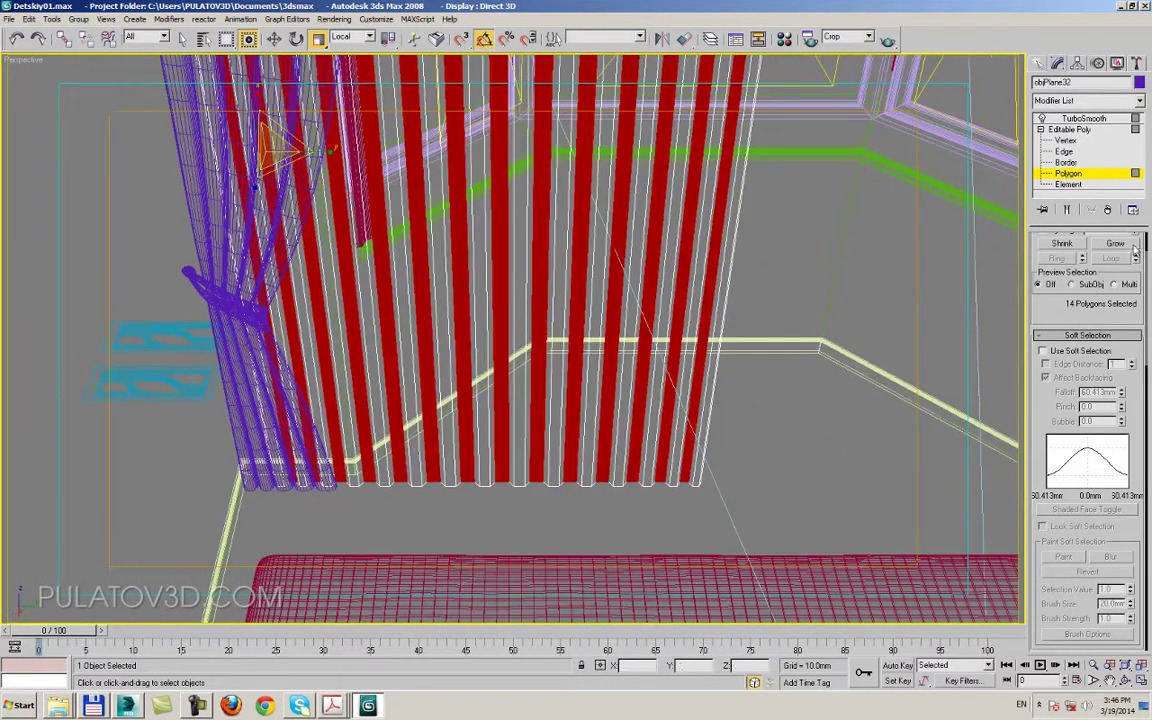
- Select TurboSmooth and preview the smoothed panel shaded, then return to wireframe
left_click(1069, 129)
left_click(1083, 118)
key("F3")
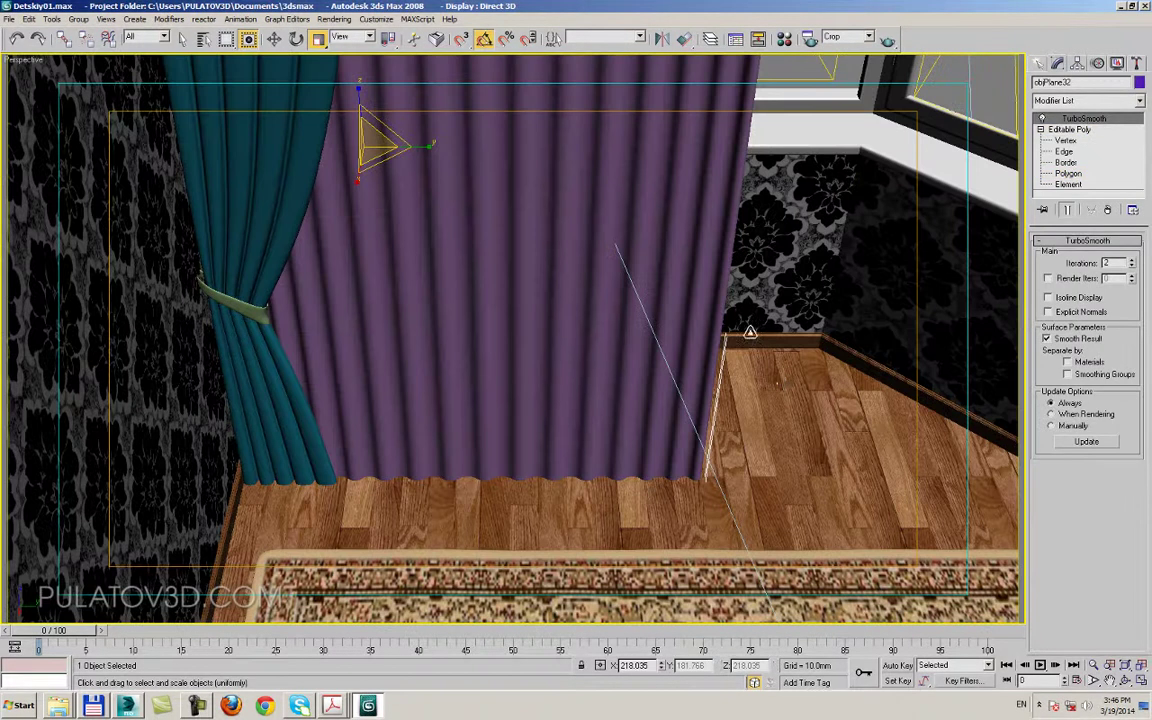
mouse_move(783, 383)
middle_mouse_down("alt")
mouse_move(700, 360)
mouse_move(668, 342)
mouse_move(668, 329)
mouse_move(681, 468)
mouse_move(686, 401)
mouse_move(658, 368)
mouse_move(656, 381)
mouse_move(730, 275)
mouse_move(694, 278)
mouse_move(707, 265)
mouse_move(725, 337)
mouse_move(681, 419)
middle_mouse_up("alt")
key("F3")
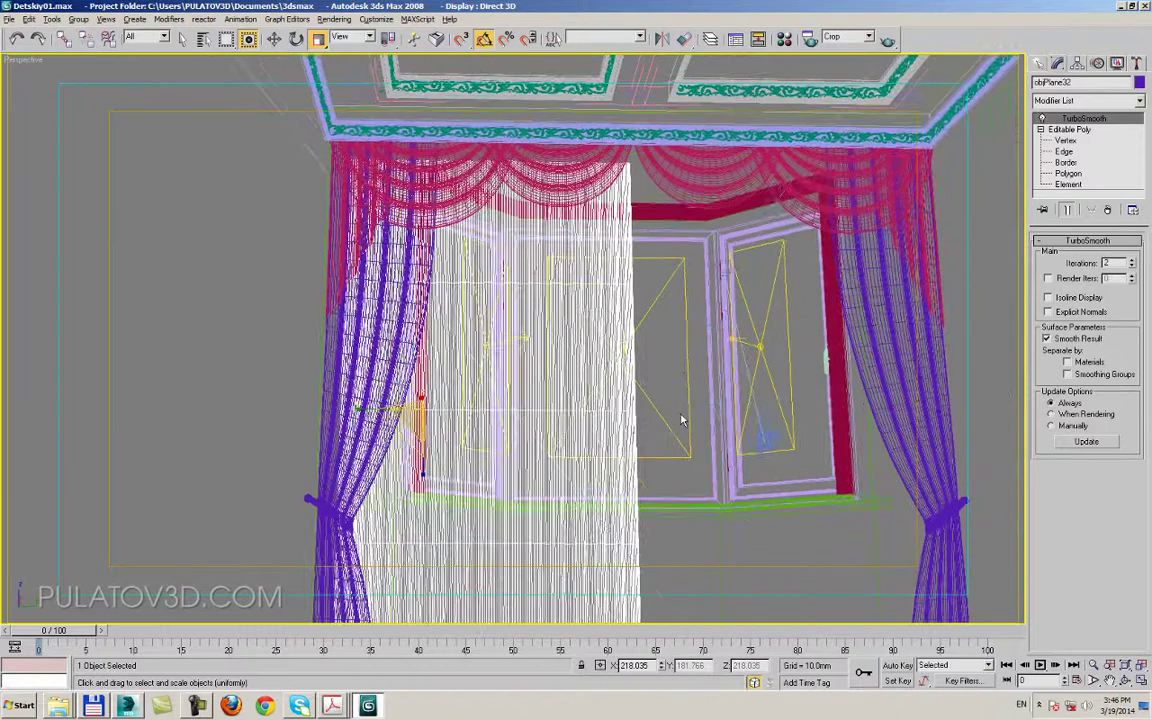
- Raise the sheer panel's top vertices up along Z to sit under the valance
left_click(1065, 140)
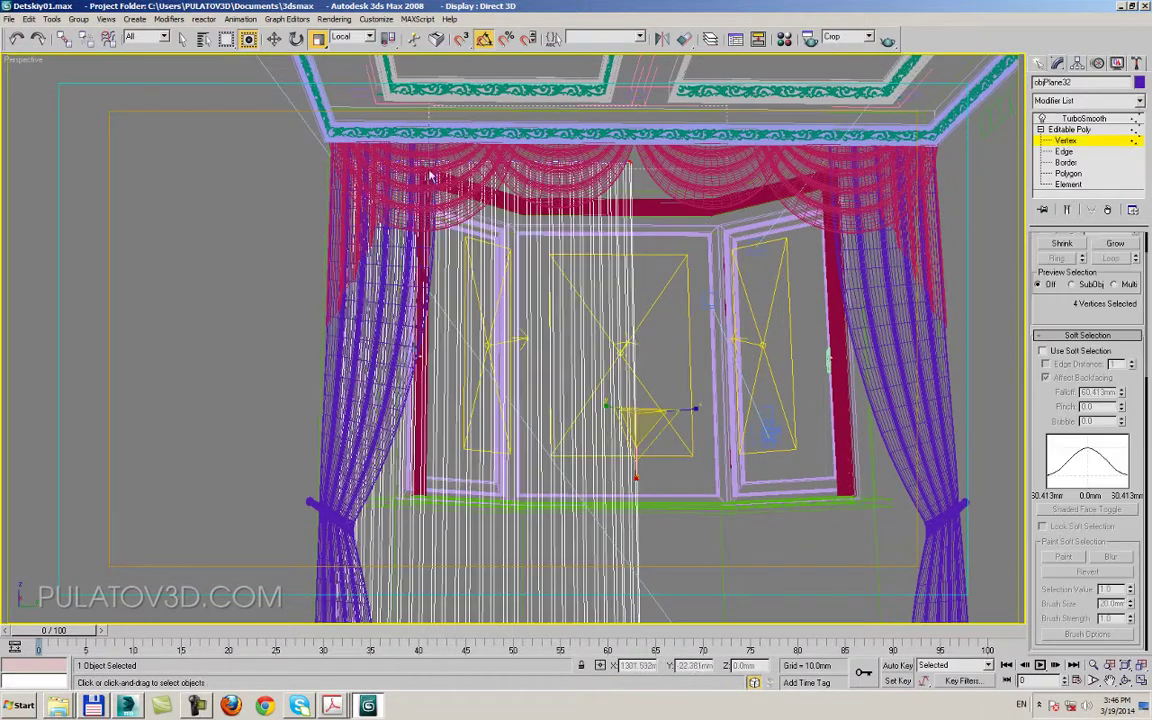
left_click(273, 38)
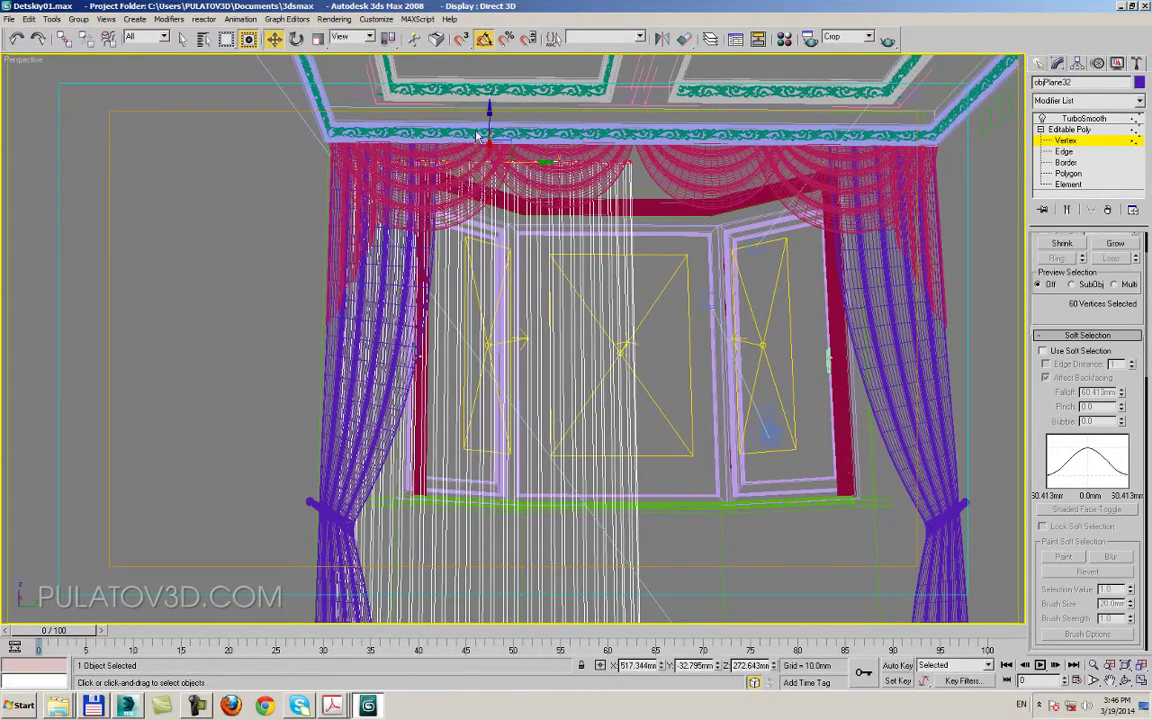
left_click_drag(490, 112, 490, 80)
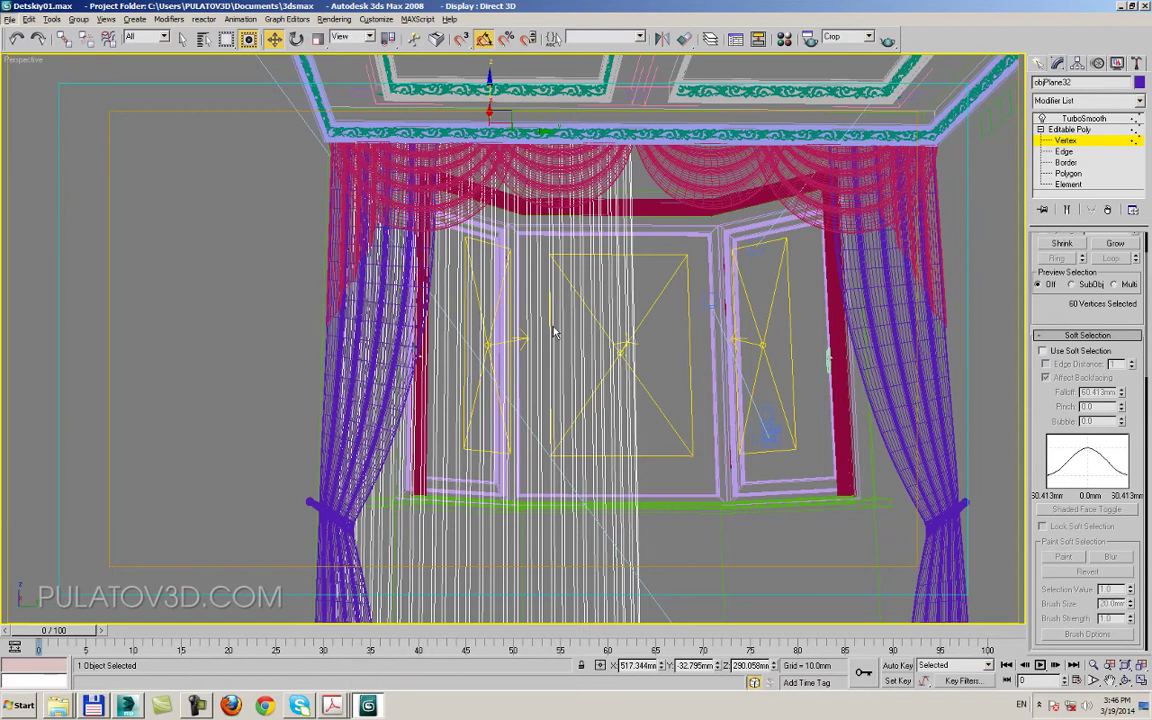
- Set the hem vertices' Z height to 1.0mm and check the floor-length result in shaded view
mouse_move(555, 333)
middle_mouse_down("alt")
mouse_move(548, 450)
mouse_move(823, 309)
middle_mouse_up("alt")
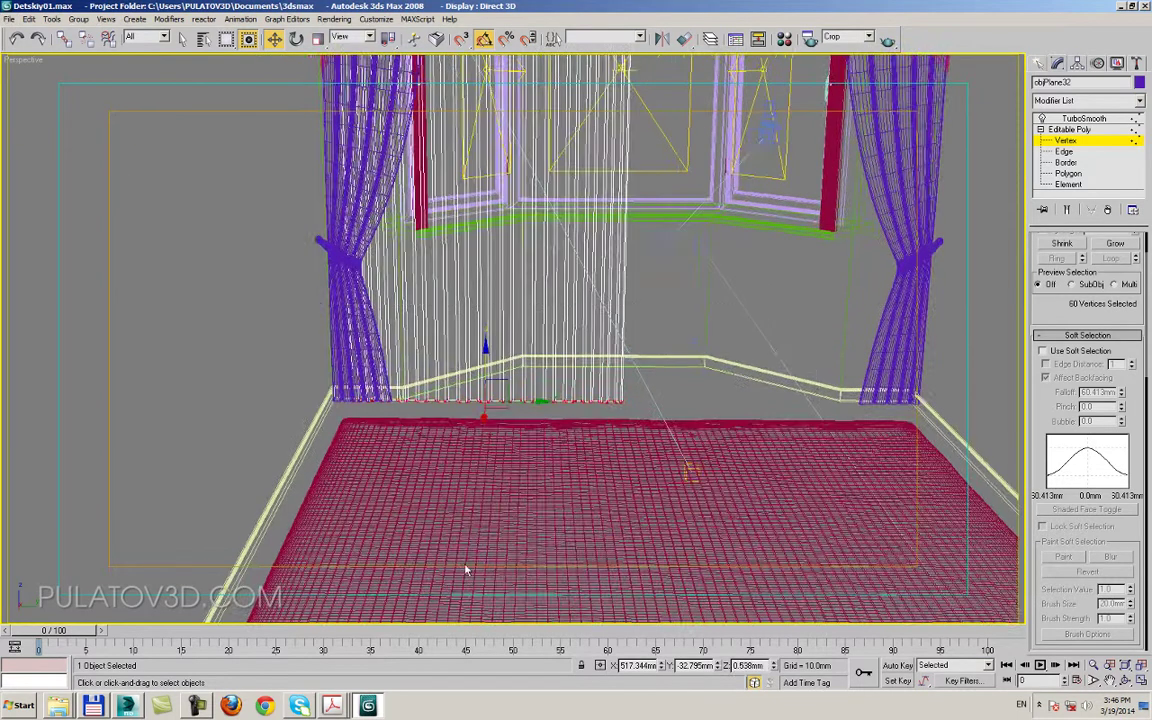
double_click(748, 665)
type("1")
key("Return")
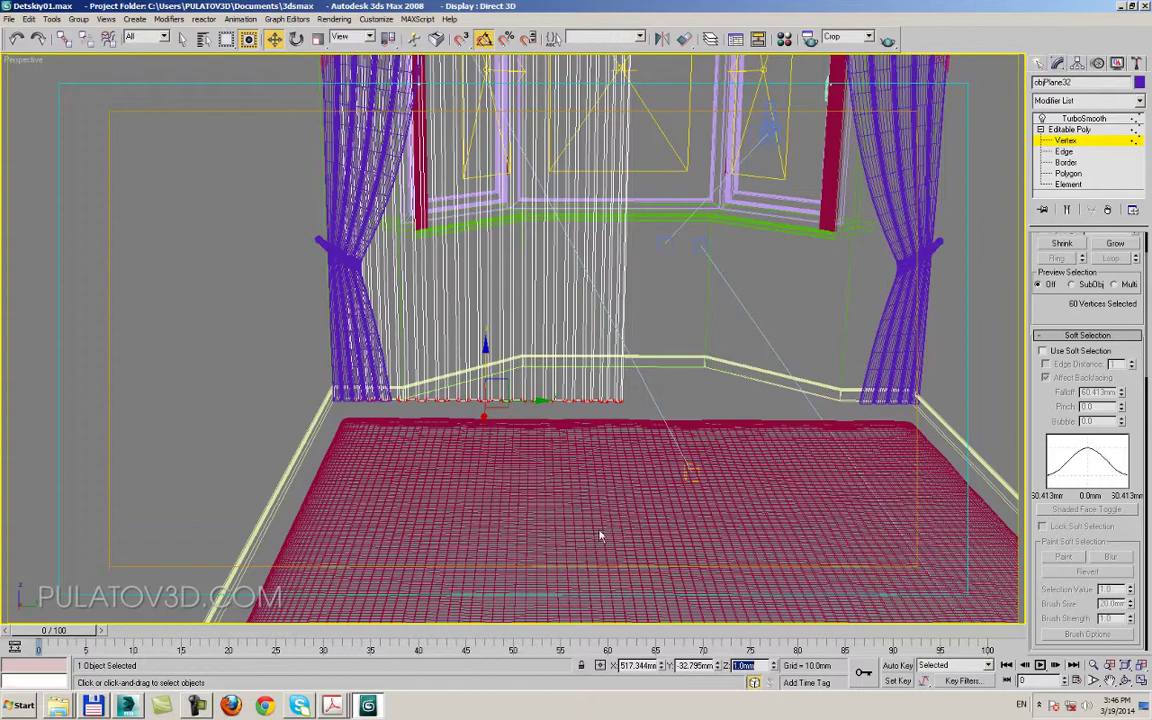
scroll(600, 535, "up", 5)
key("F3")
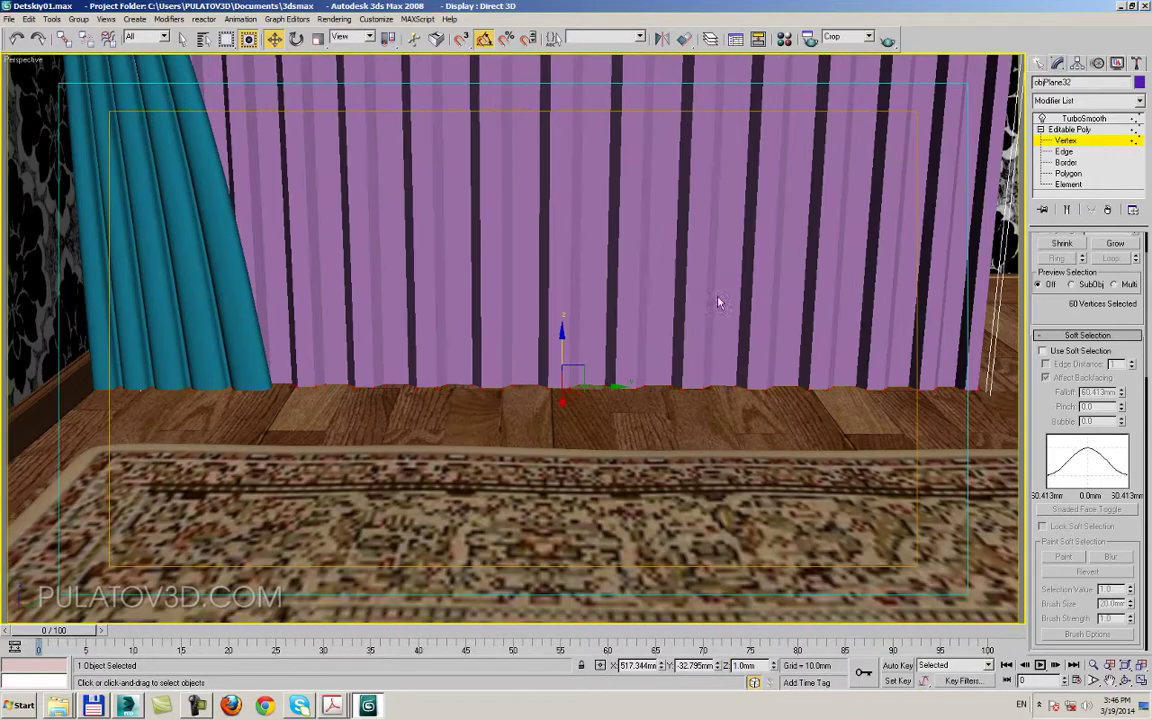
left_click(1083, 118)
scroll(650, 400, "down", 3)
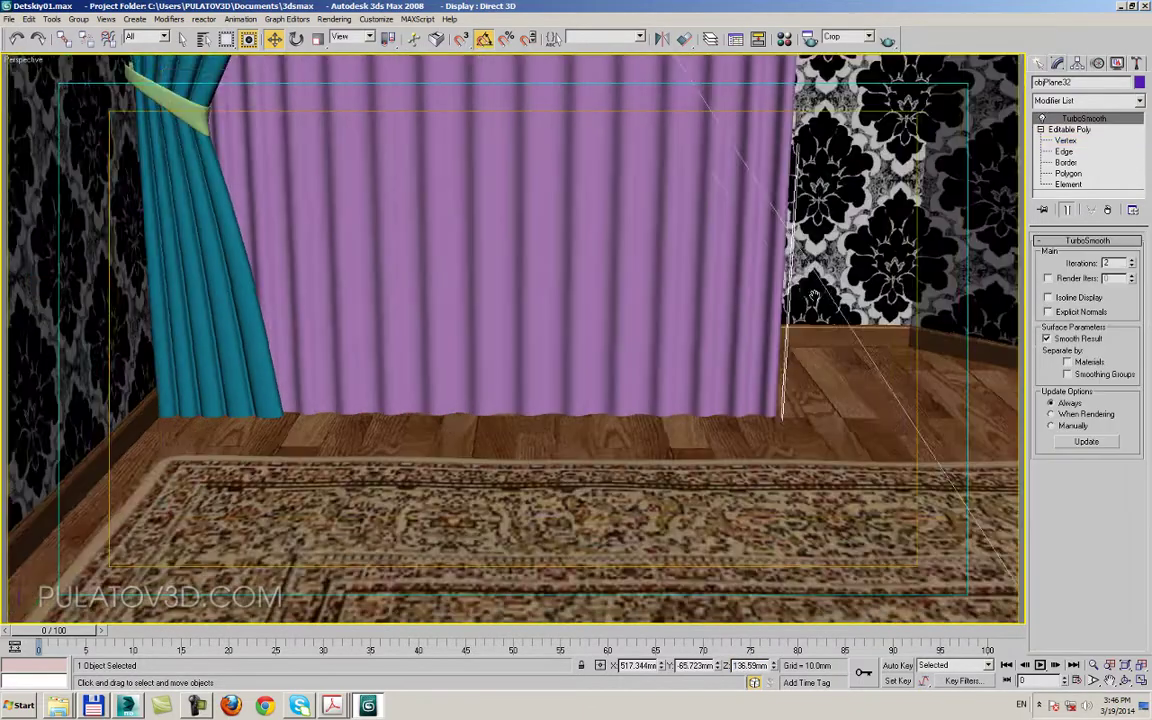
mouse_move(600, 420)
middle_mouse_down("alt")
mouse_move(705, 453)
mouse_move(608, 400)
middle_mouse_up("alt")
- Toggle F3 shading to inspect the panel by the window, then open the Modifier List
scroll(608, 400, "down", 2)
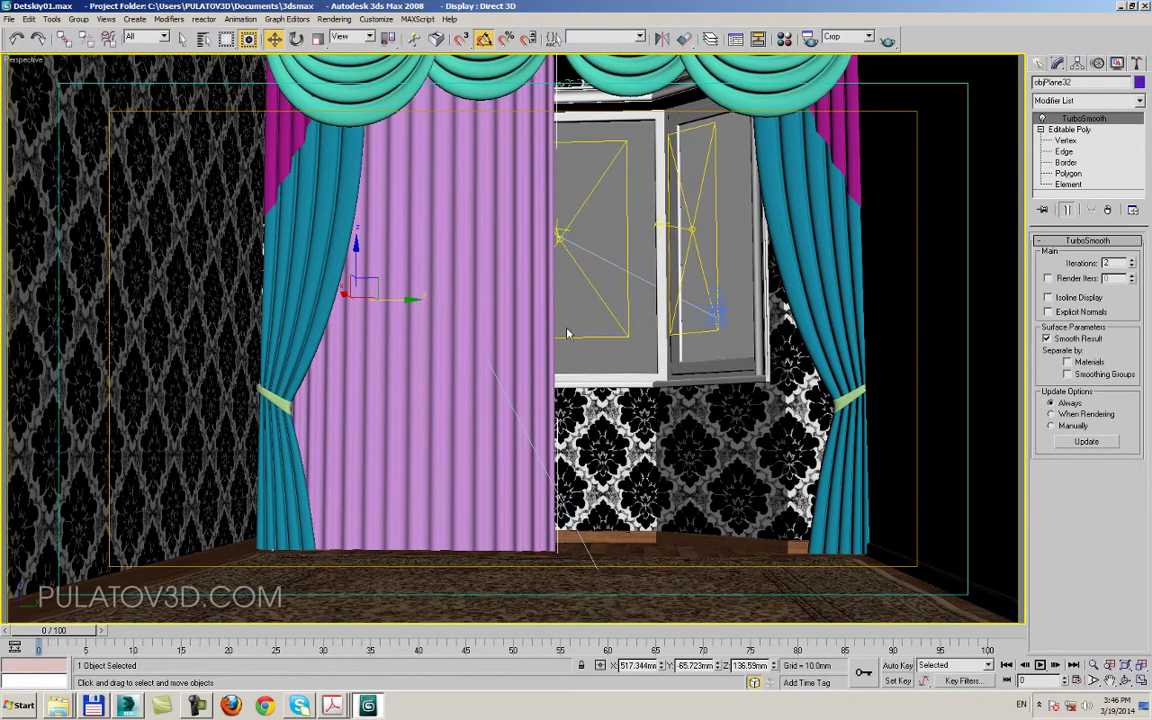
key("F3")
key("F3")
key("F3")
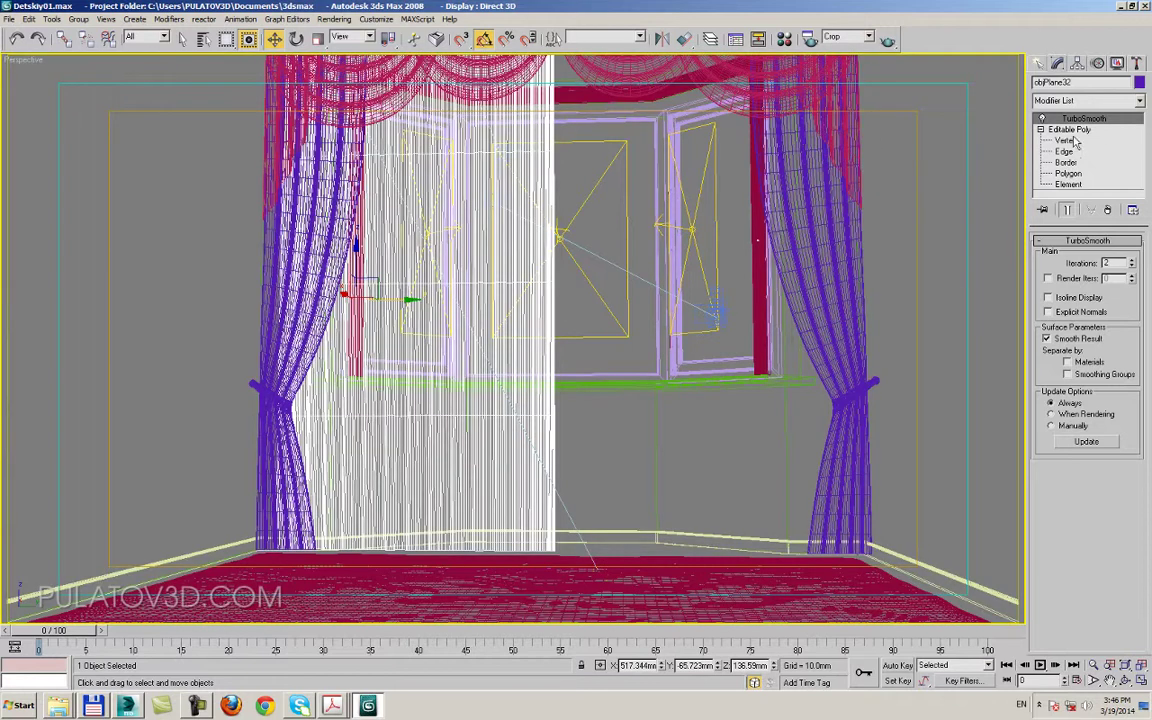
key("F3")
middle_click_drag(593, 243, 595, 270)
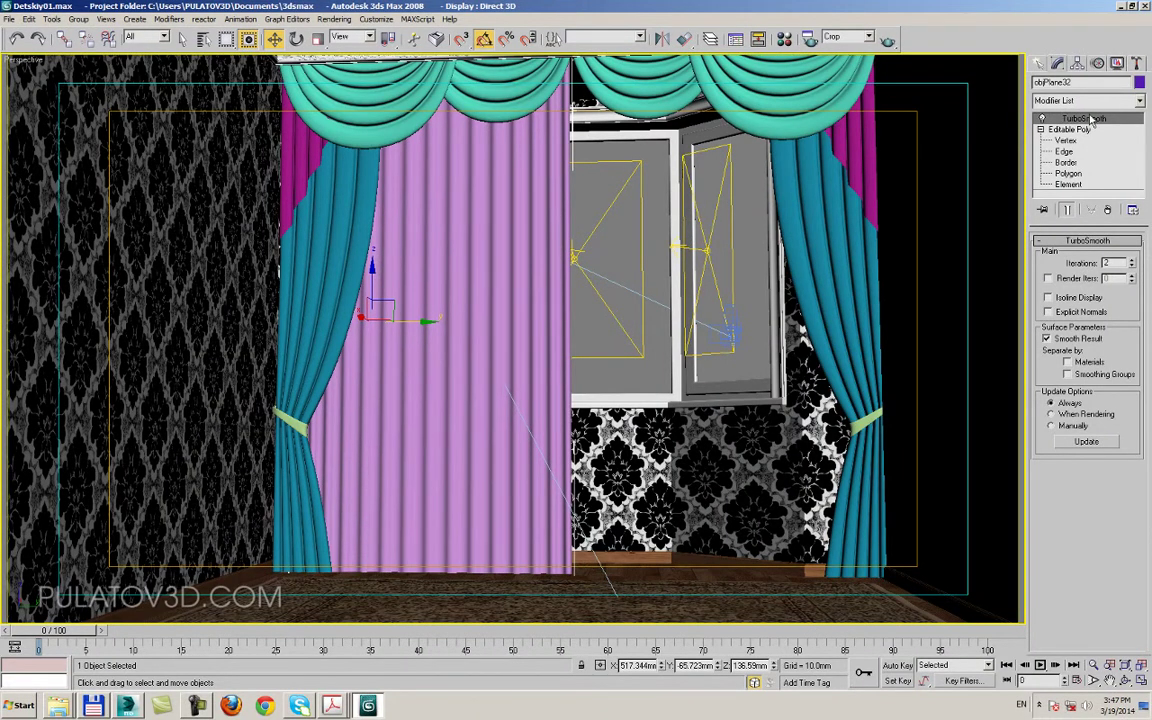
left_click(1100, 104)
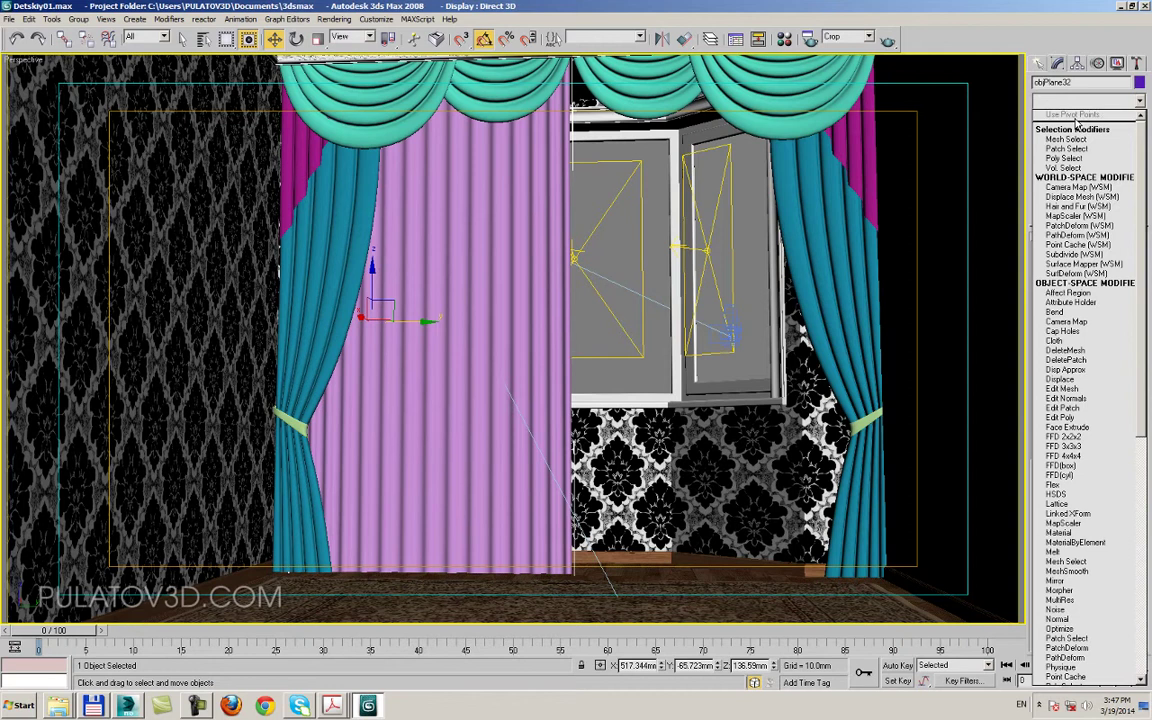
- Add an FFD(box) 4x4x4 modifier to the sheer panel above TurboSmooth
left_click(1078, 120)
key("F3")
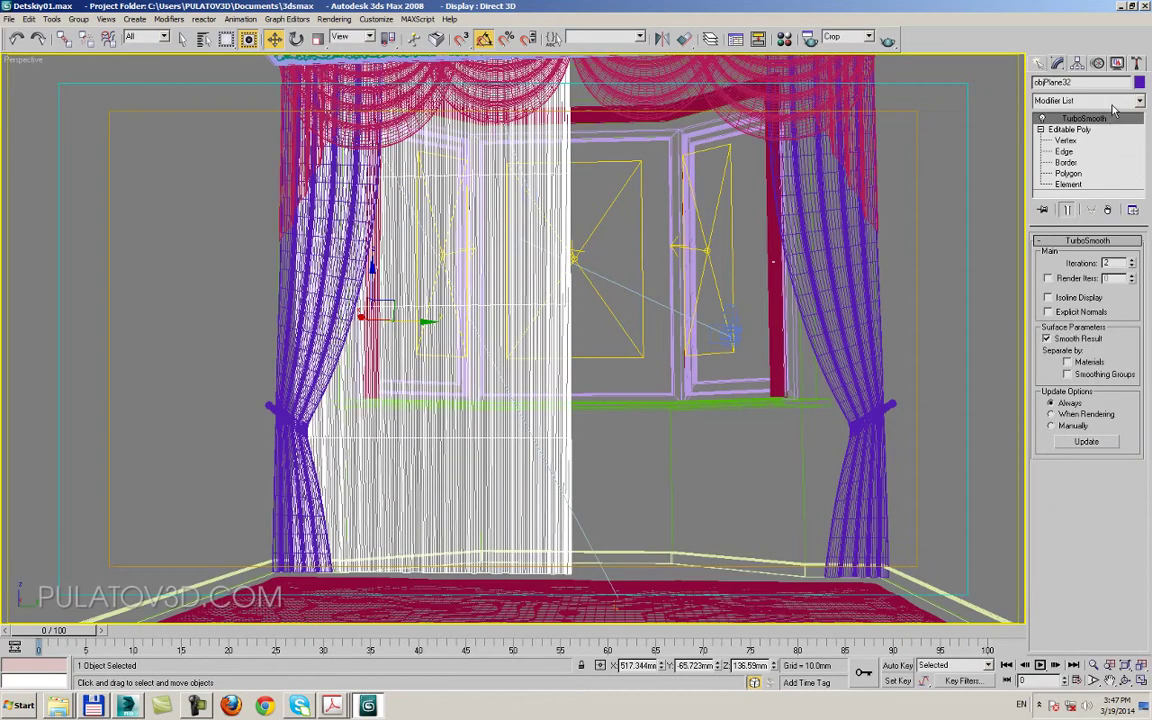
left_click(1112, 102)
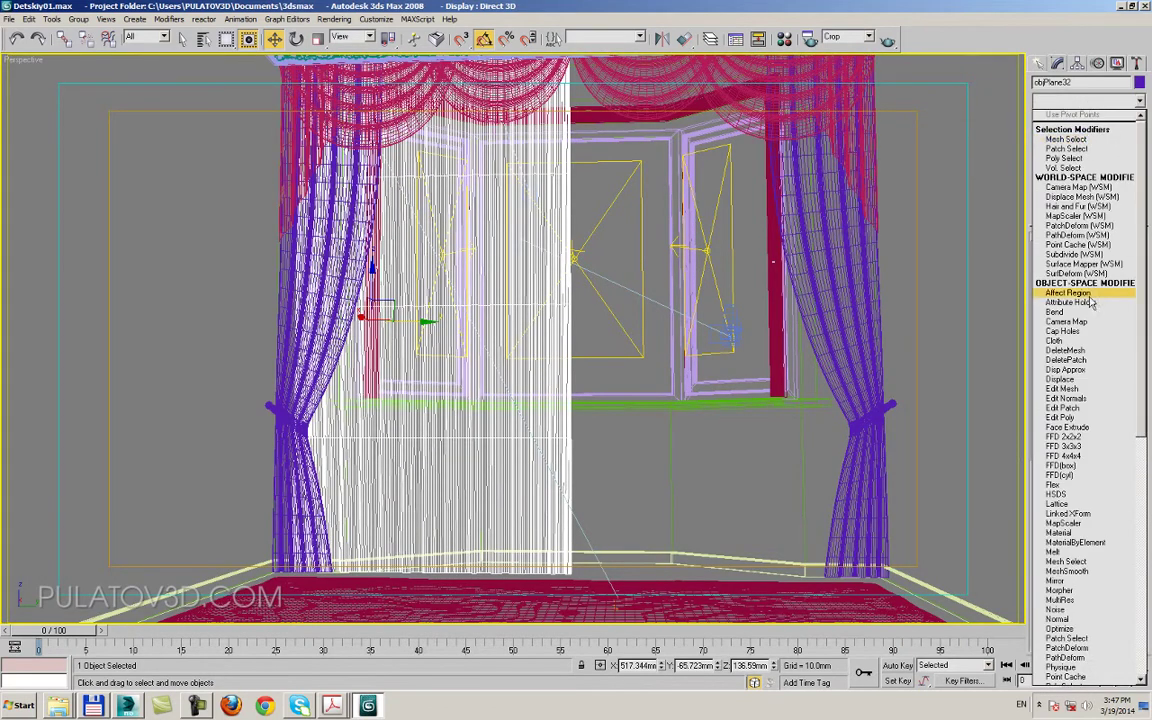
left_click(1063, 467)
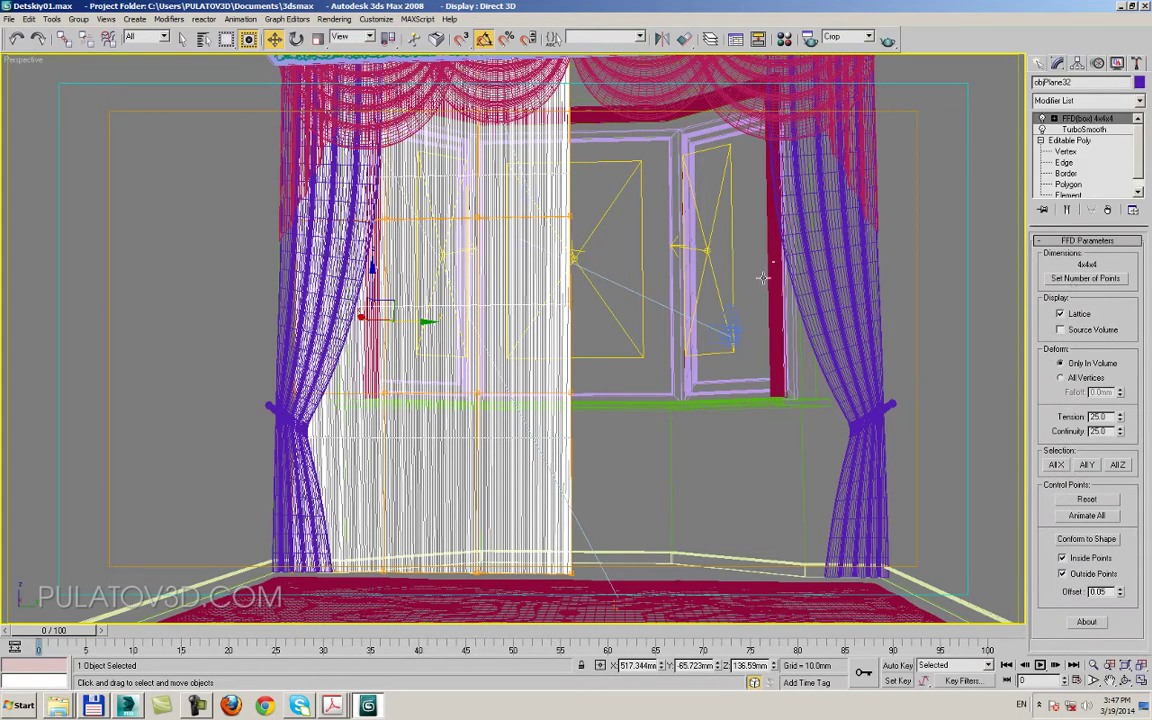
- Zoom the viewport out to frame the whole window and the lattice
middle_click_drag(634, 248, 660, 252, "alt")
scroll(660, 252, "up", 5)
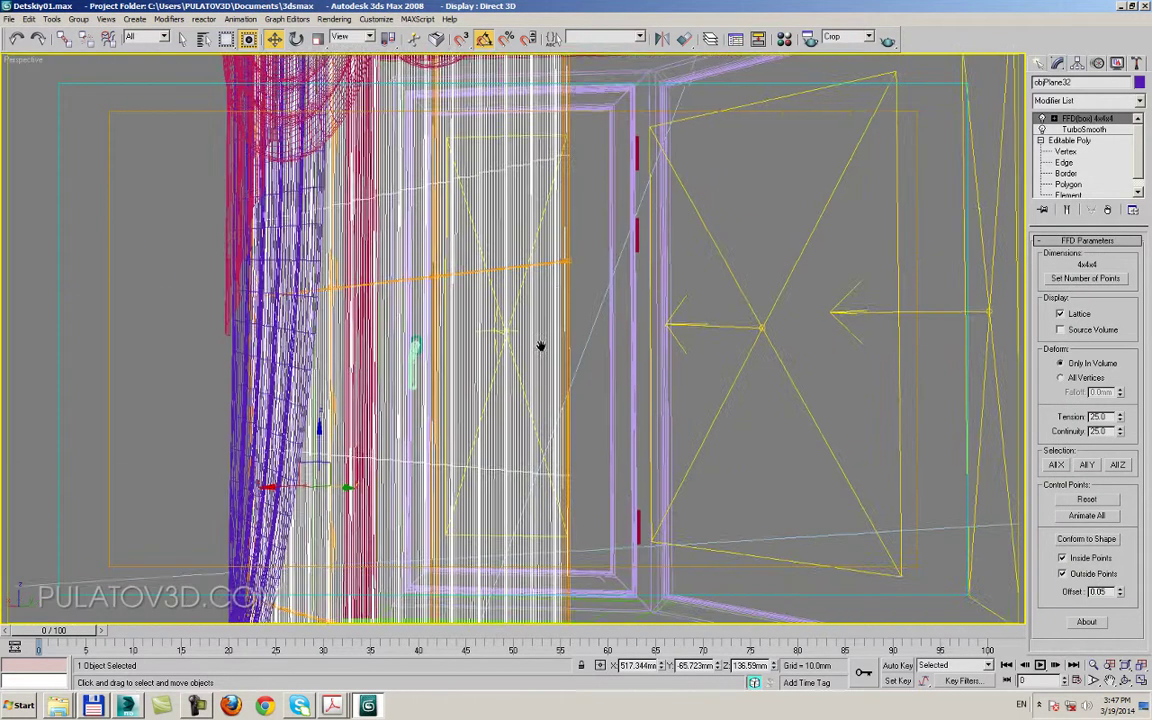
scroll(682, 258, "up", 2)
scroll(682, 258, "up", 1)
scroll(645, 303, "down", 2)
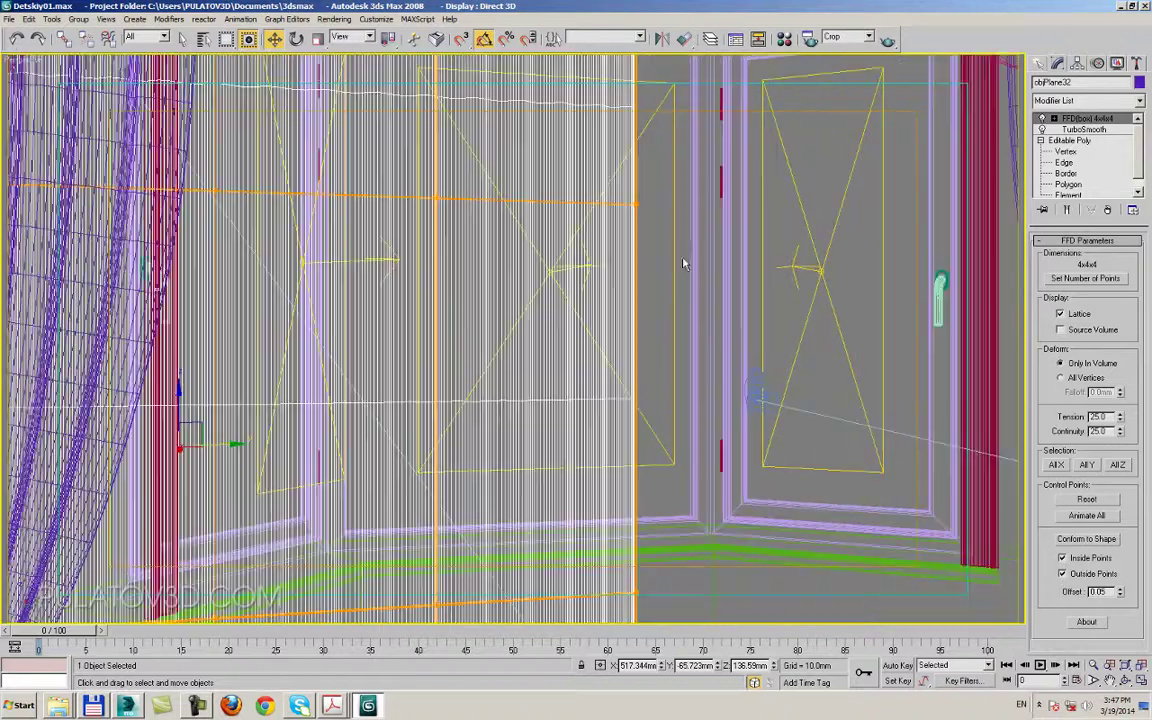
scroll(684, 260, "down", 2)
scroll(653, 252, "down", 2)
scroll(562, 297, "down", 2)
scroll(562, 297, "down", 2)
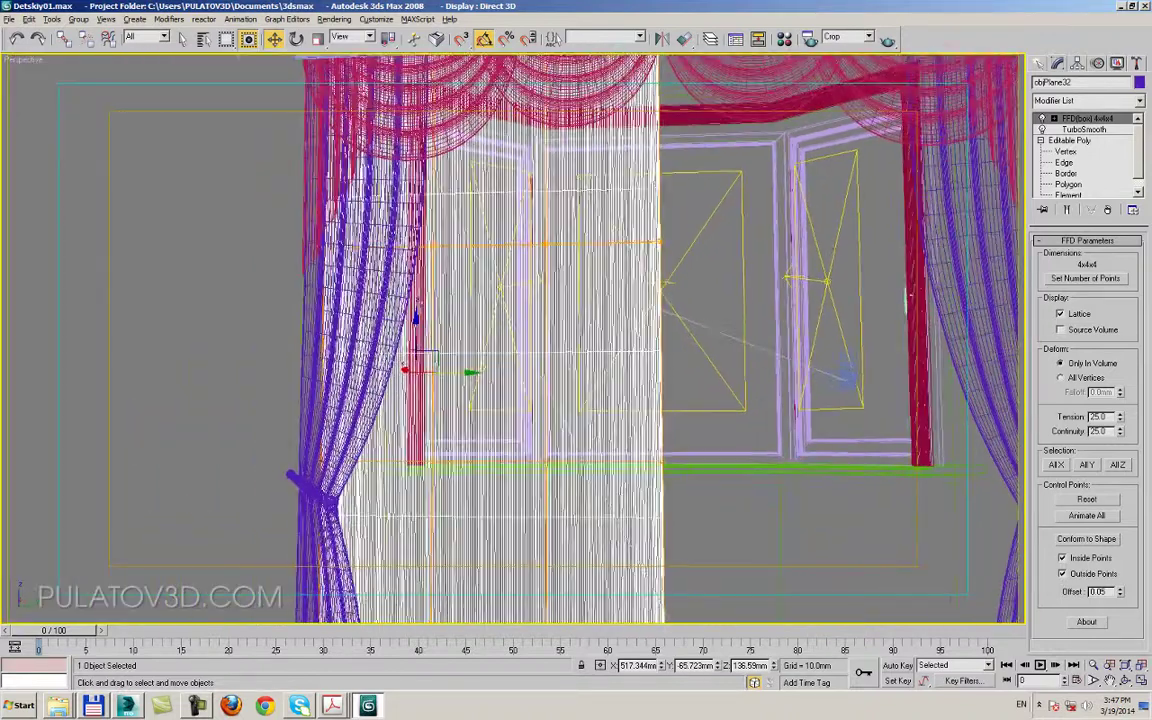
scroll(560, 290, "down", 2)
scroll(540, 220, "down", 1)
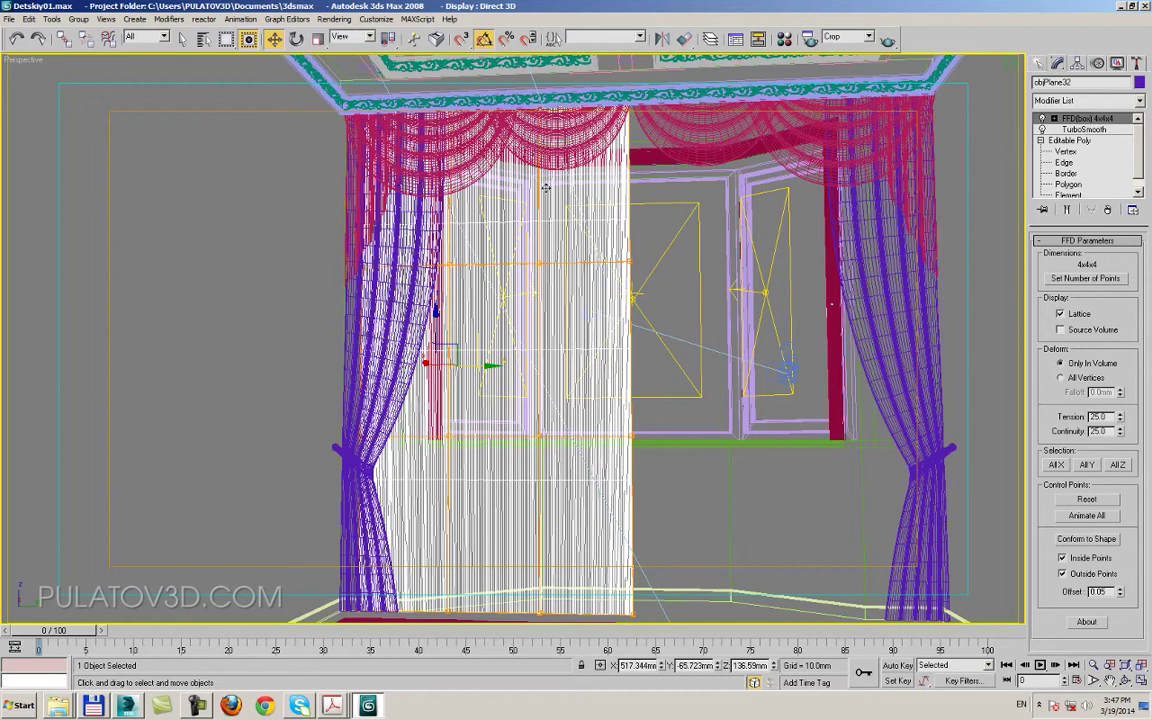
- Set the FFD lattice to 2x2x4 points (Length and Width 2) and enter its Control Points level
left_click(1090, 279)
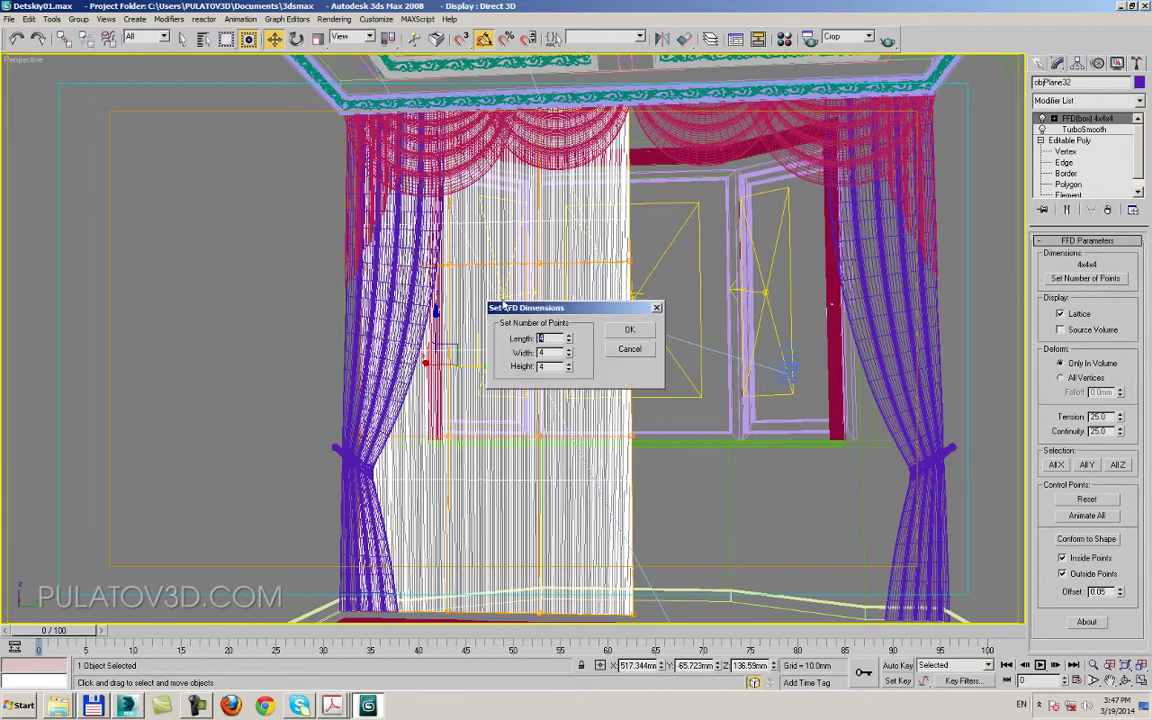
left_click_drag(503, 303, 780, 197)
type("2")
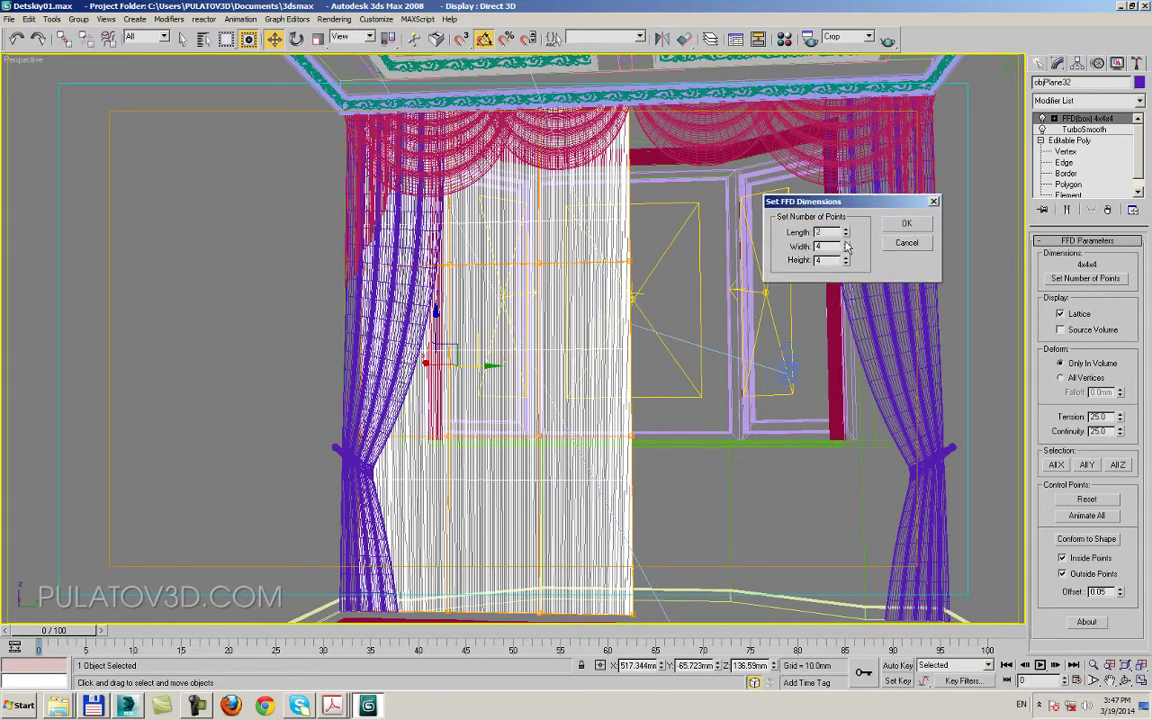
left_click(903, 224)
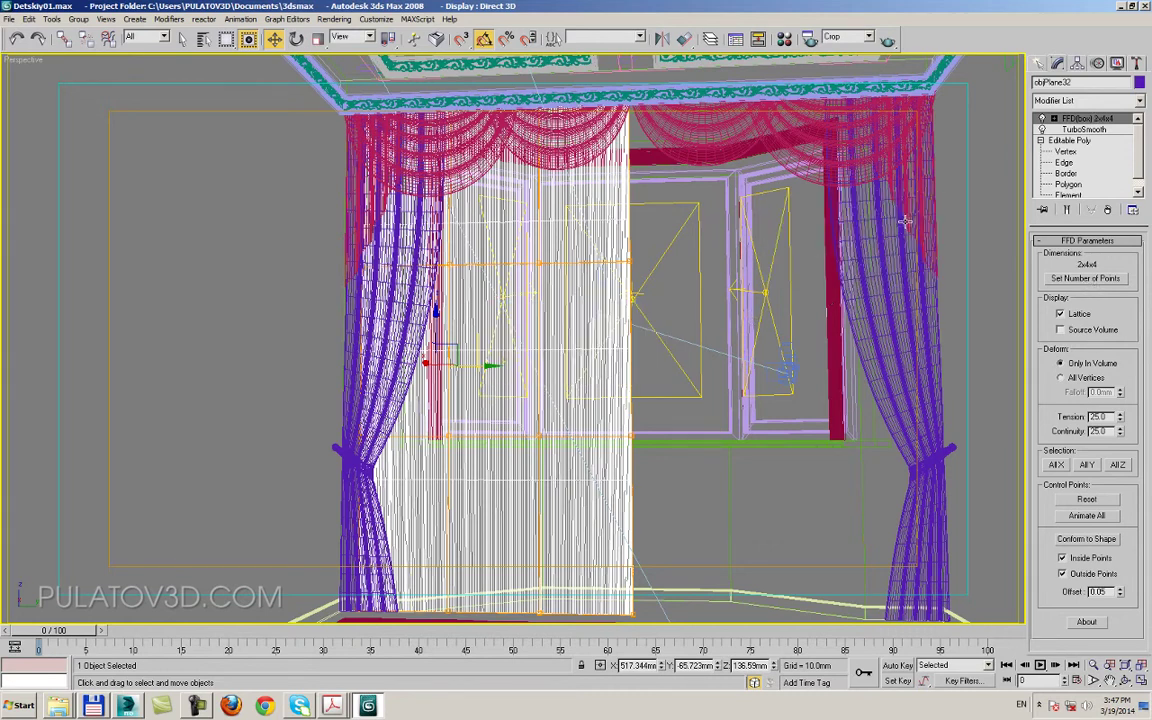
left_click(1097, 281)
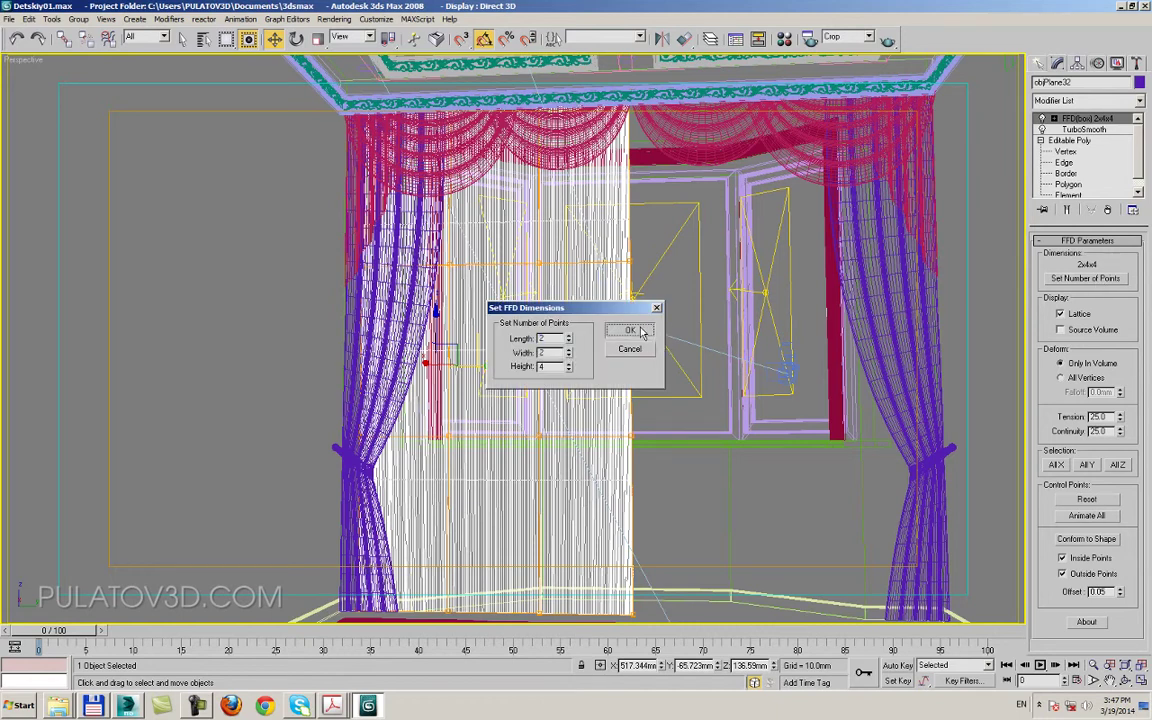
left_click(628, 330)
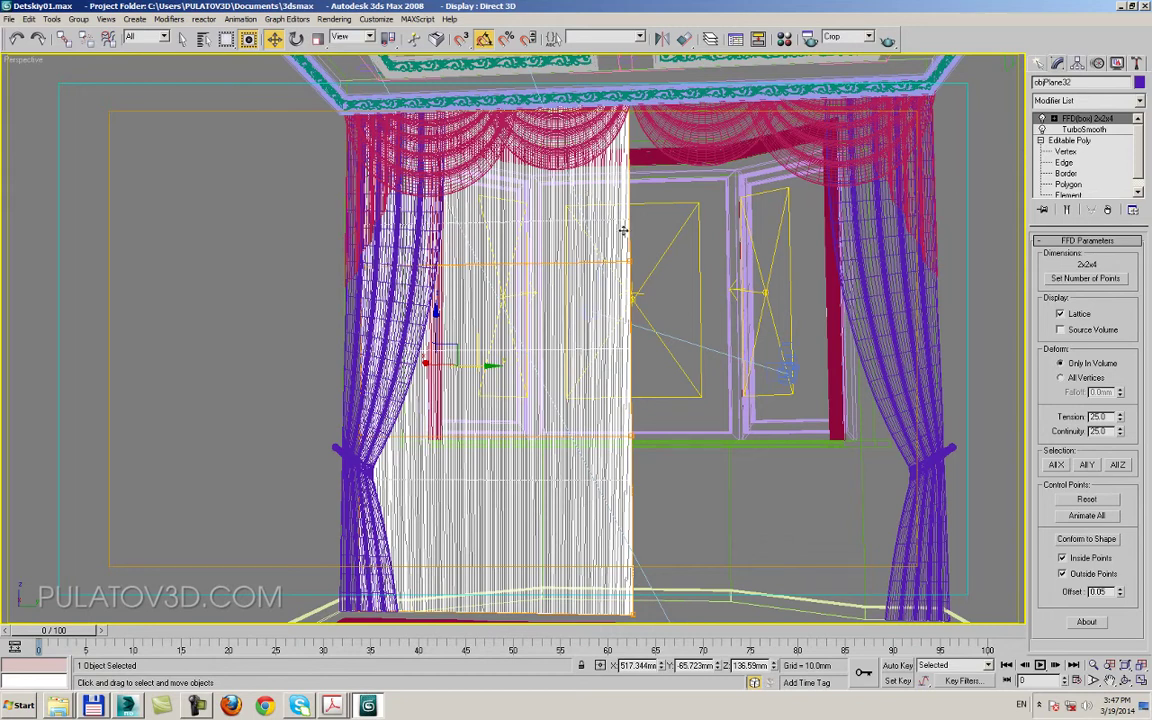
left_click(1053, 118)
left_click(1090, 129)
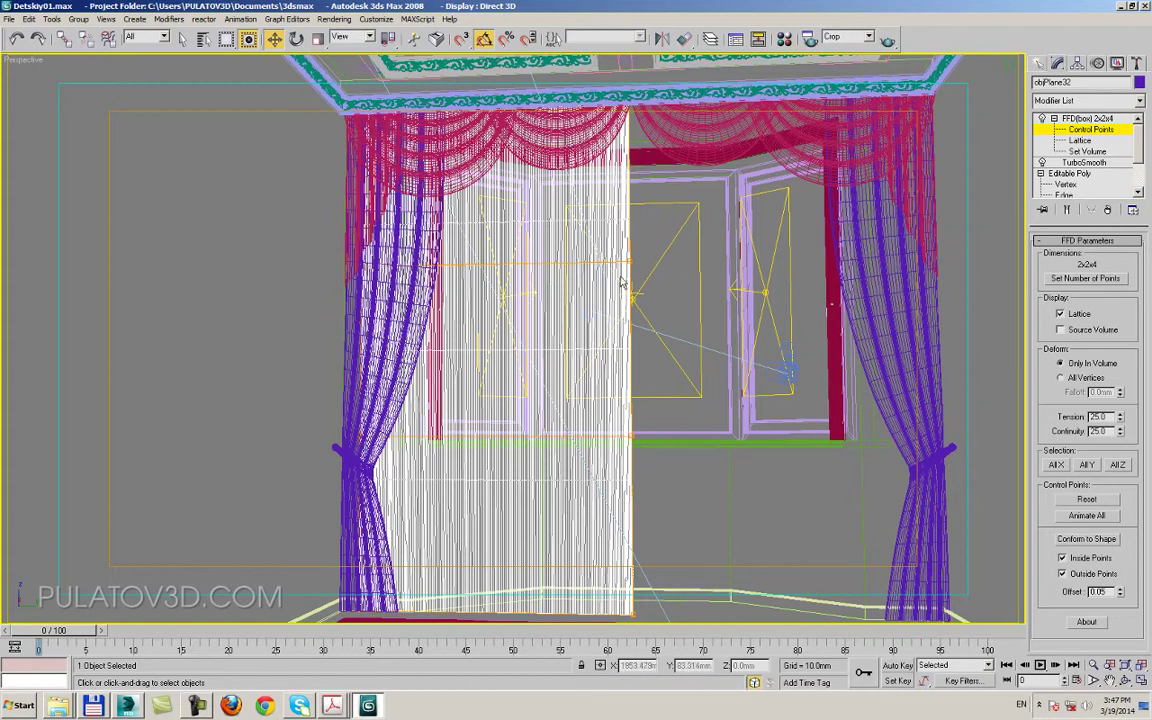
- Drag the FFD control points to try sweeping the panel's lower corner toward the left tieback
left_click_drag(714, 428, 571, 517)
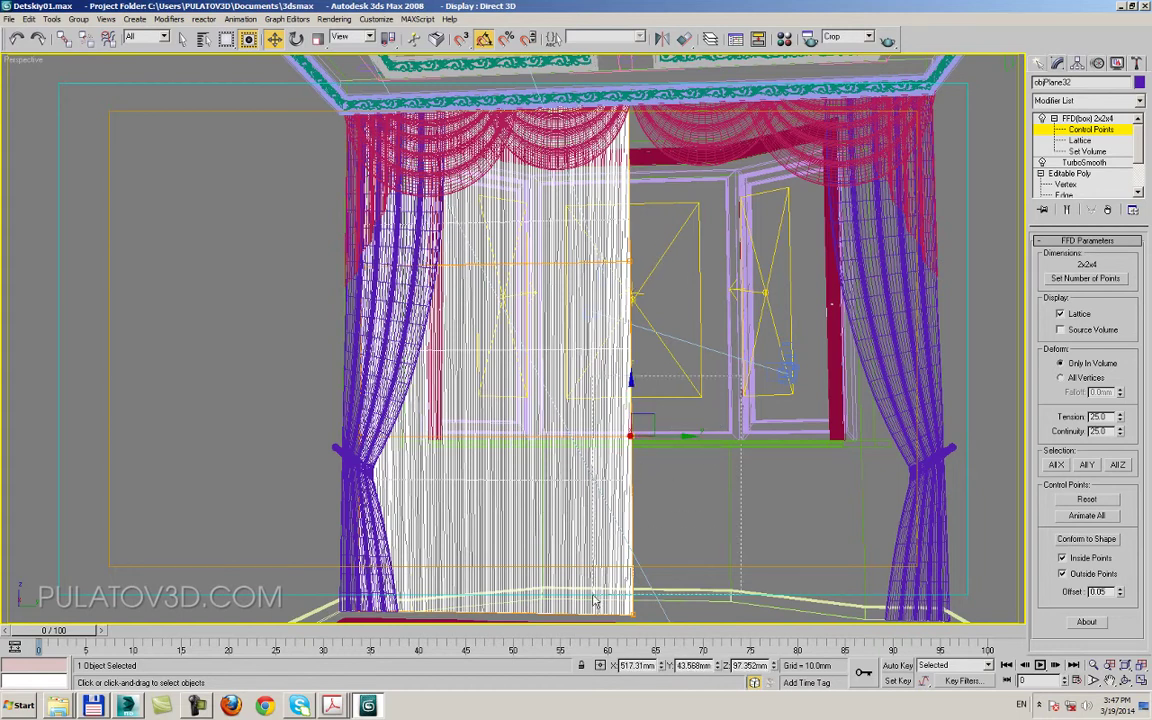
middle_click_drag(571, 521, 680, 444)
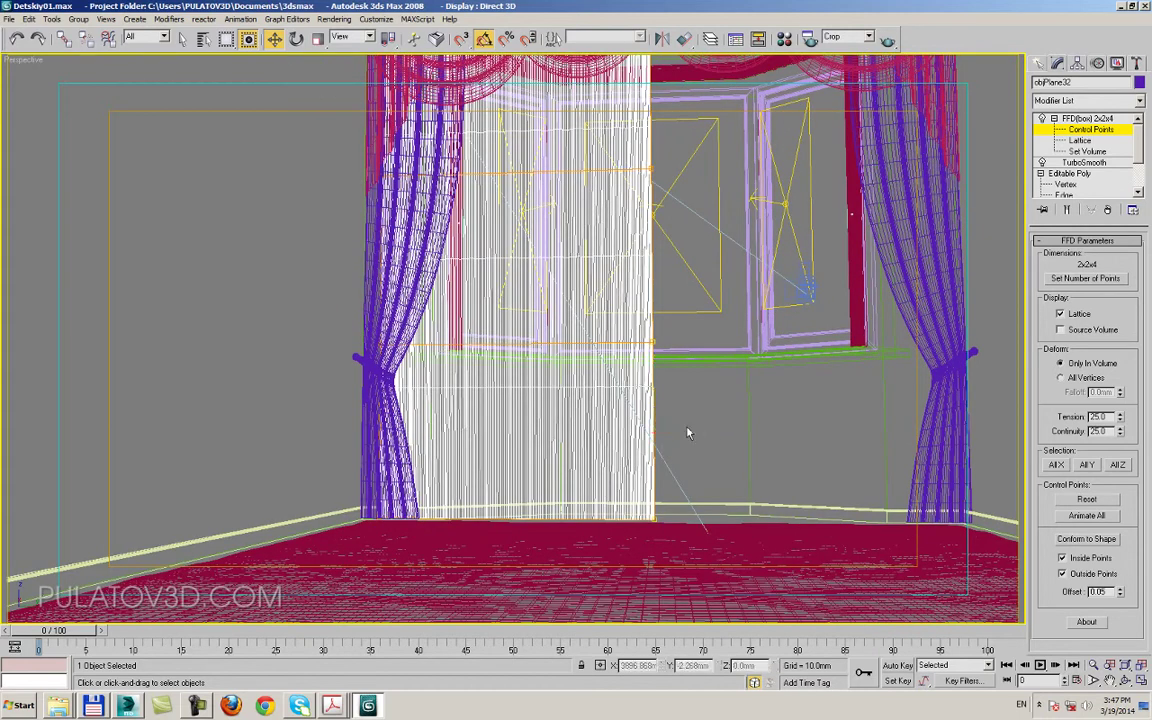
mouse_move(693, 432)
left_mouse_down()
mouse_move(697, 342)
mouse_move(704, 432)
left_mouse_up()
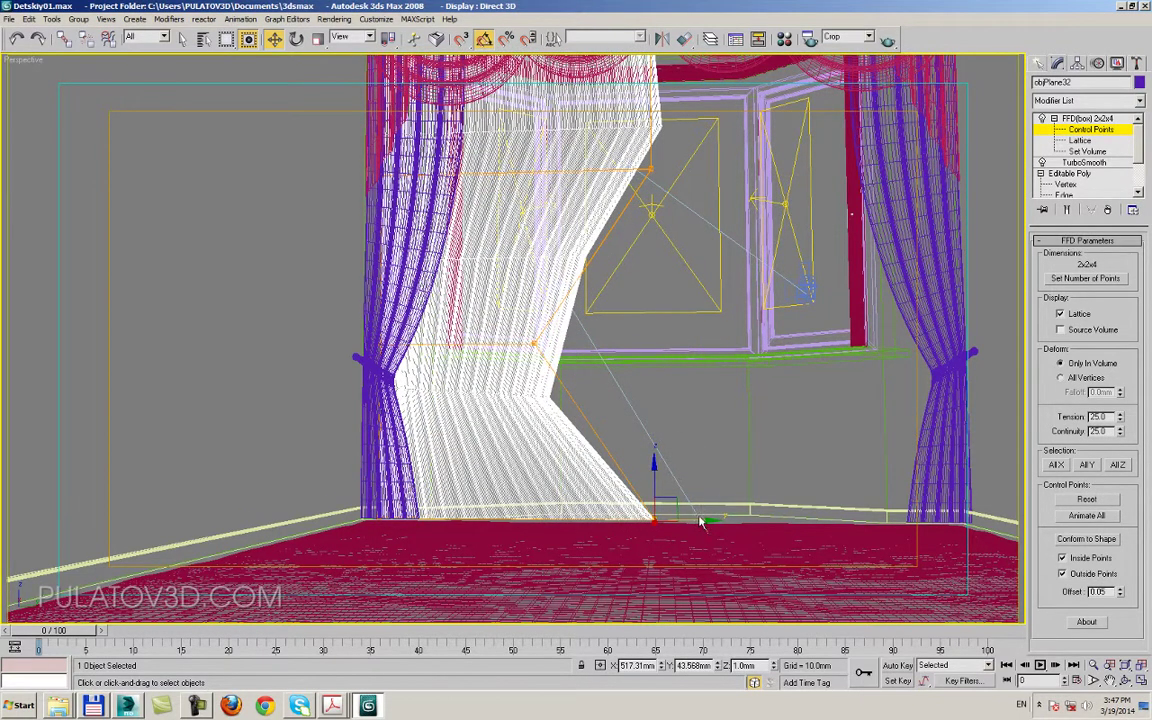
left_click_drag(700, 521, 527, 521)
left_click(531, 341)
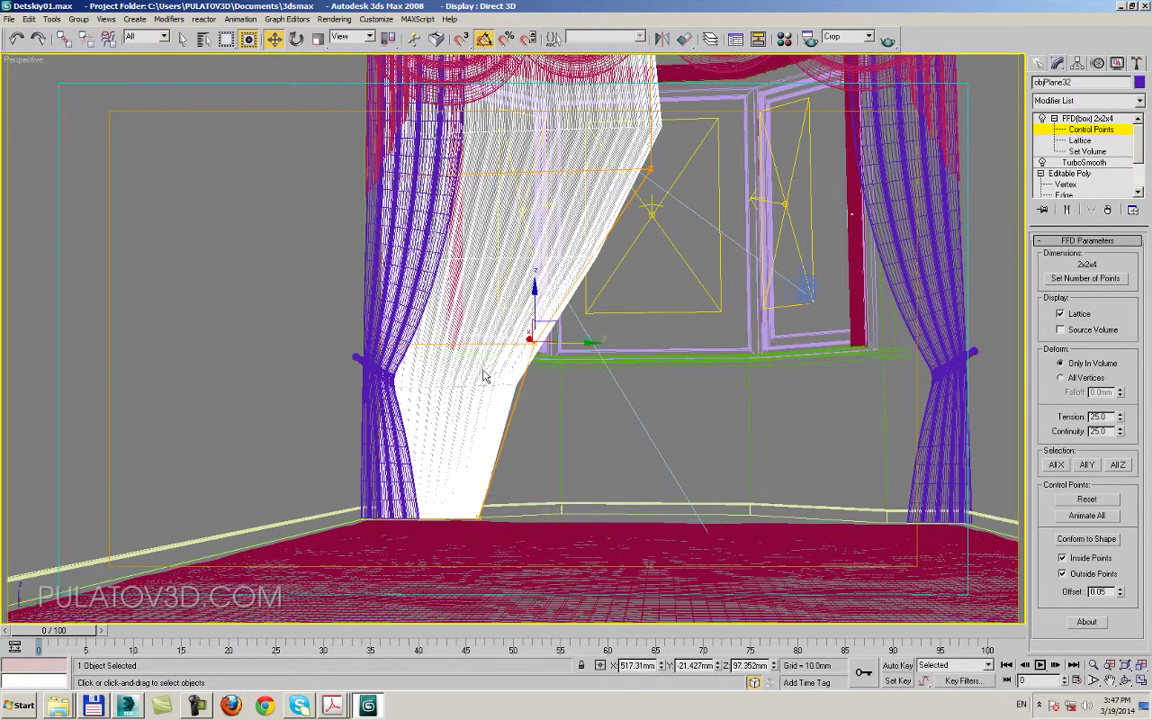
left_click_drag(577, 341, 459, 341)
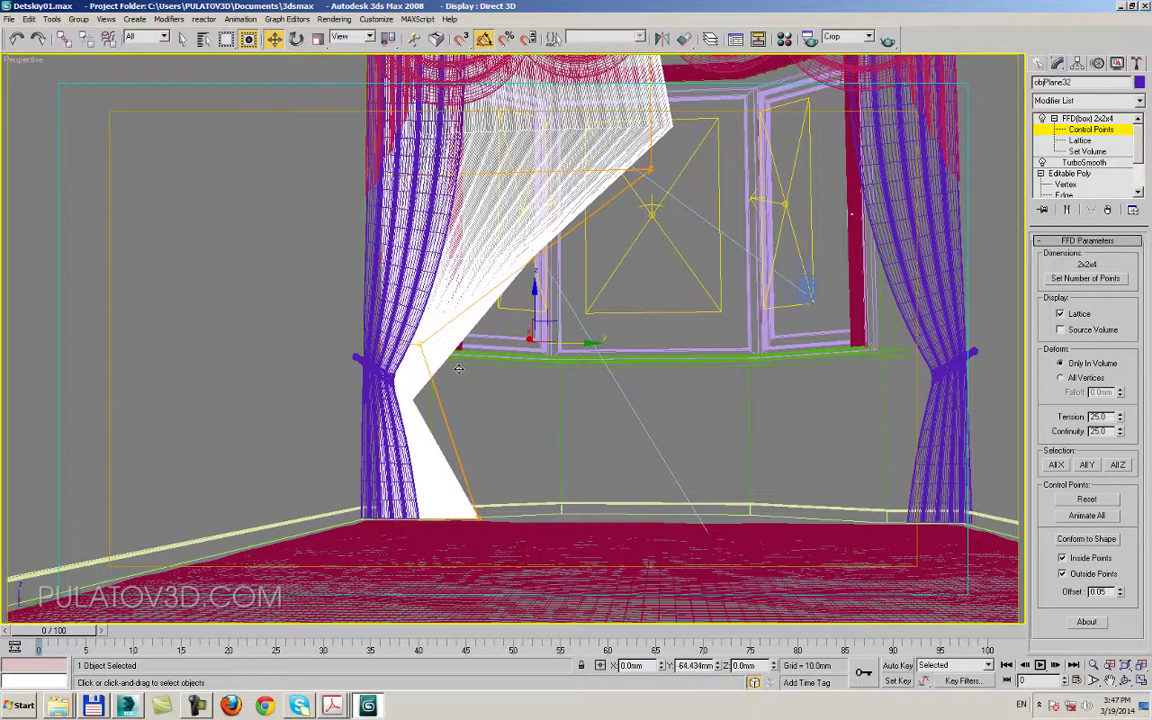
middle_click_drag(510, 342, 510, 390)
left_click(652, 216)
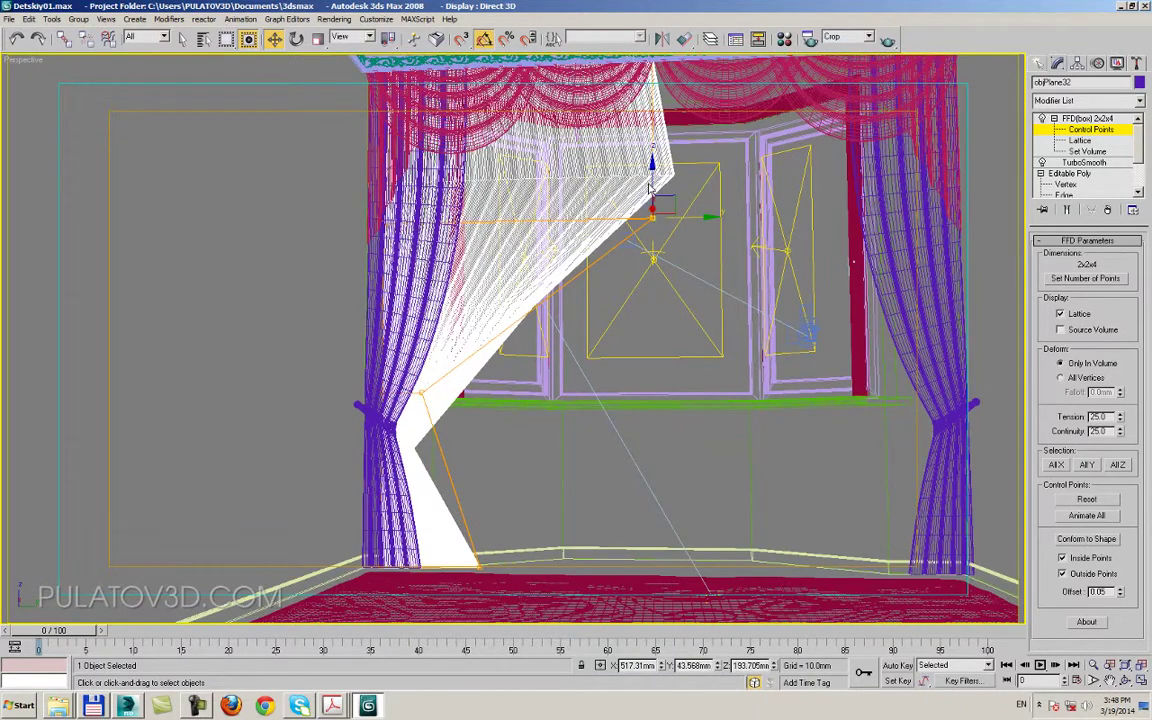
left_click_drag(649, 188, 631, 297)
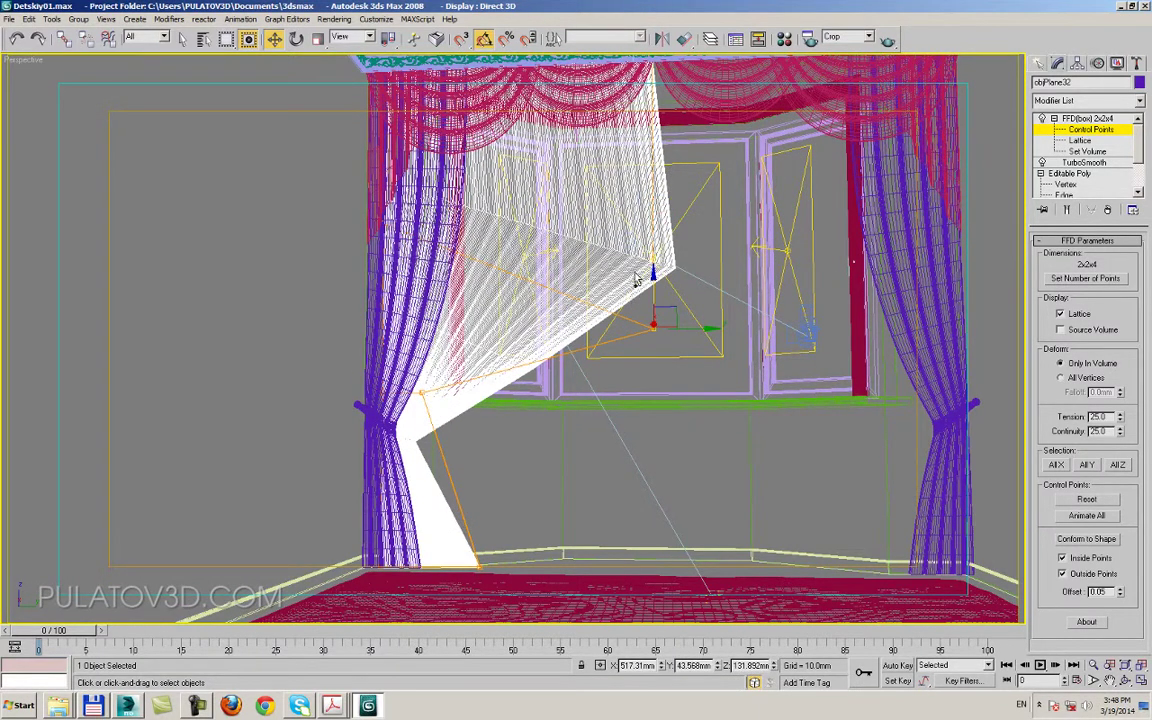
- Undo the control point edits and delete the FFD(box) modifier from the panel
key("ctrl+z")
key("ctrl+z")
key("ctrl+z")
key("ctrl+z")
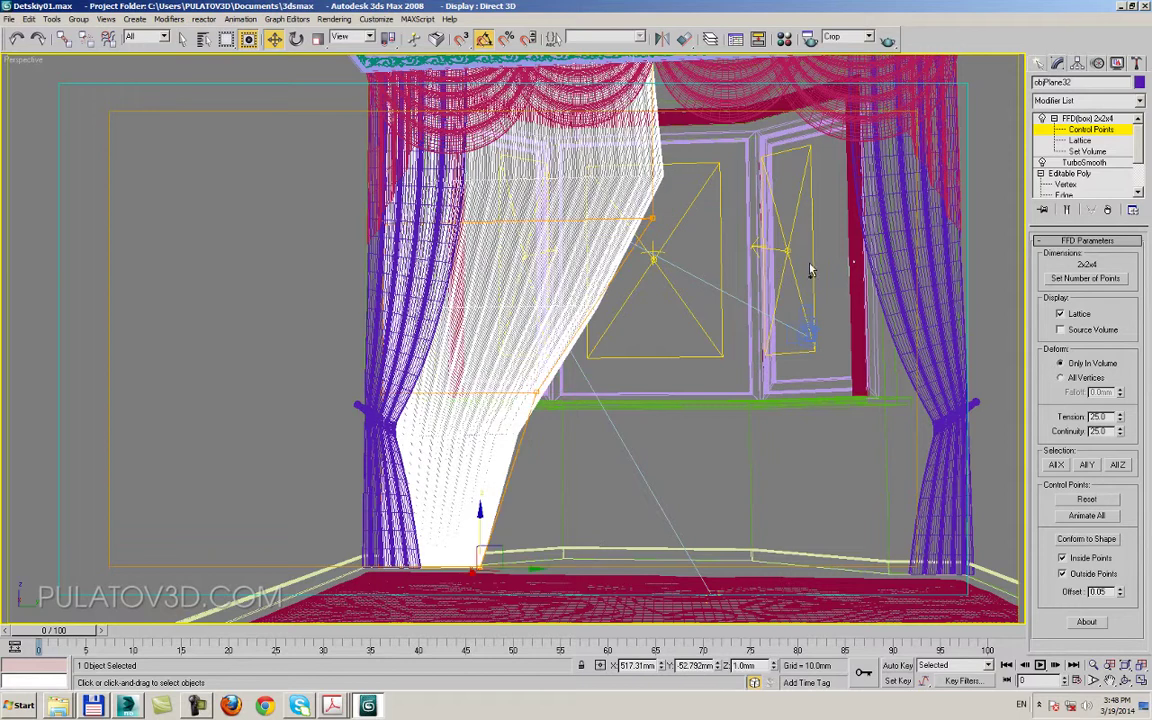
key("ctrl+z")
key("ctrl+z")
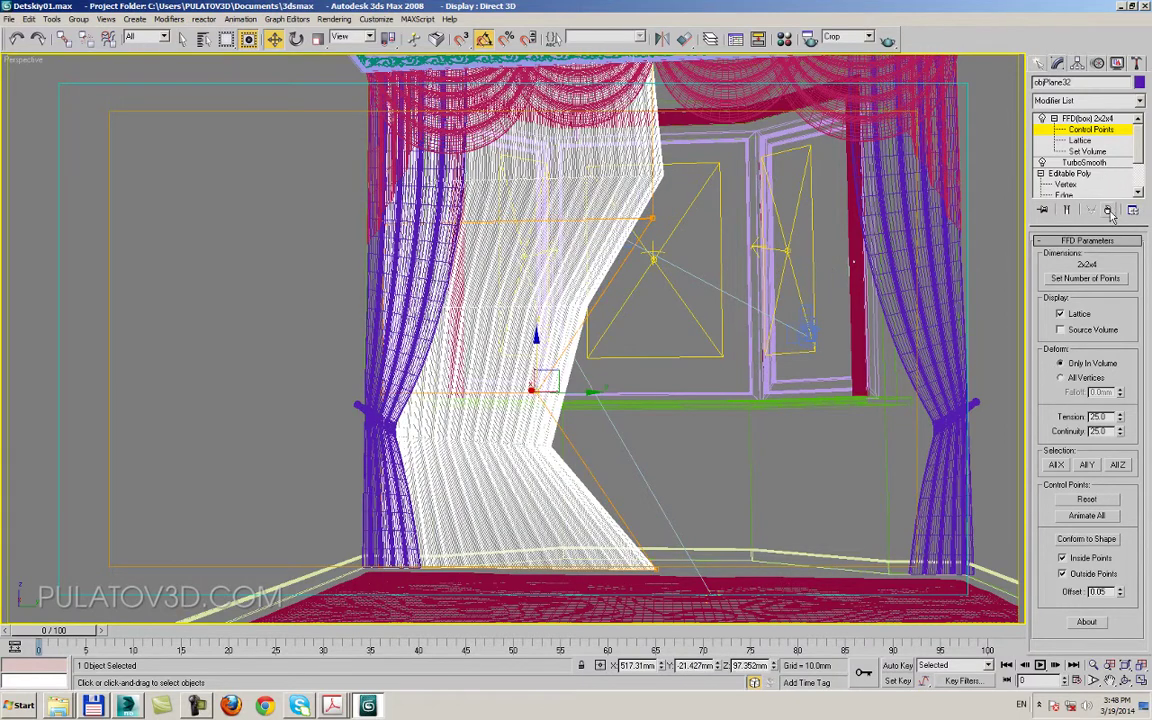
left_click(1108, 212)
- In the panel's Editable Poly Vertex level, enable Slice Plane and cut a row near tieback height
left_click(1080, 130)
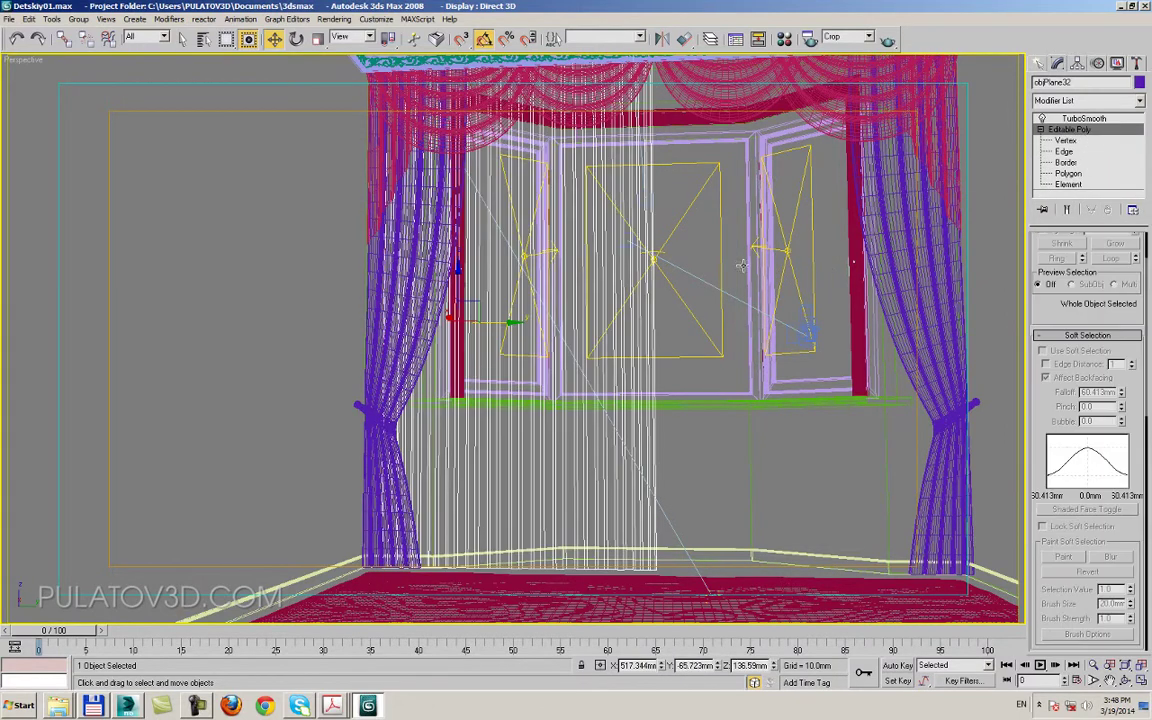
left_click(1065, 141)
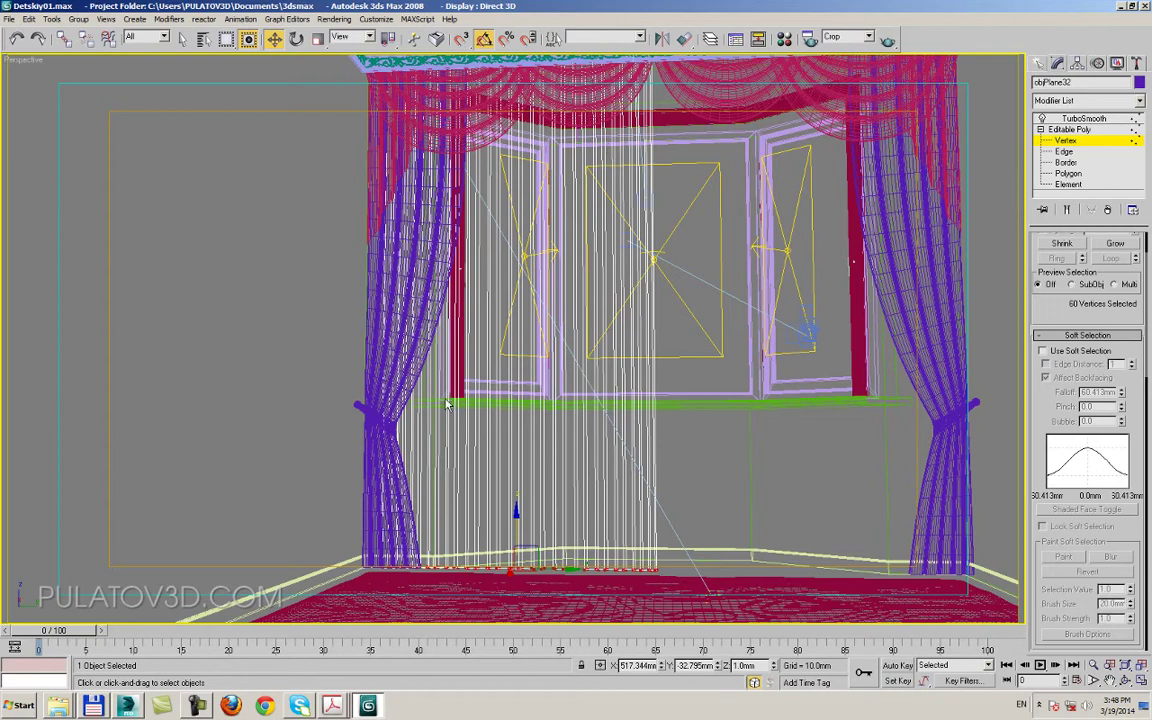
scroll(1080, 380, "down", 3)
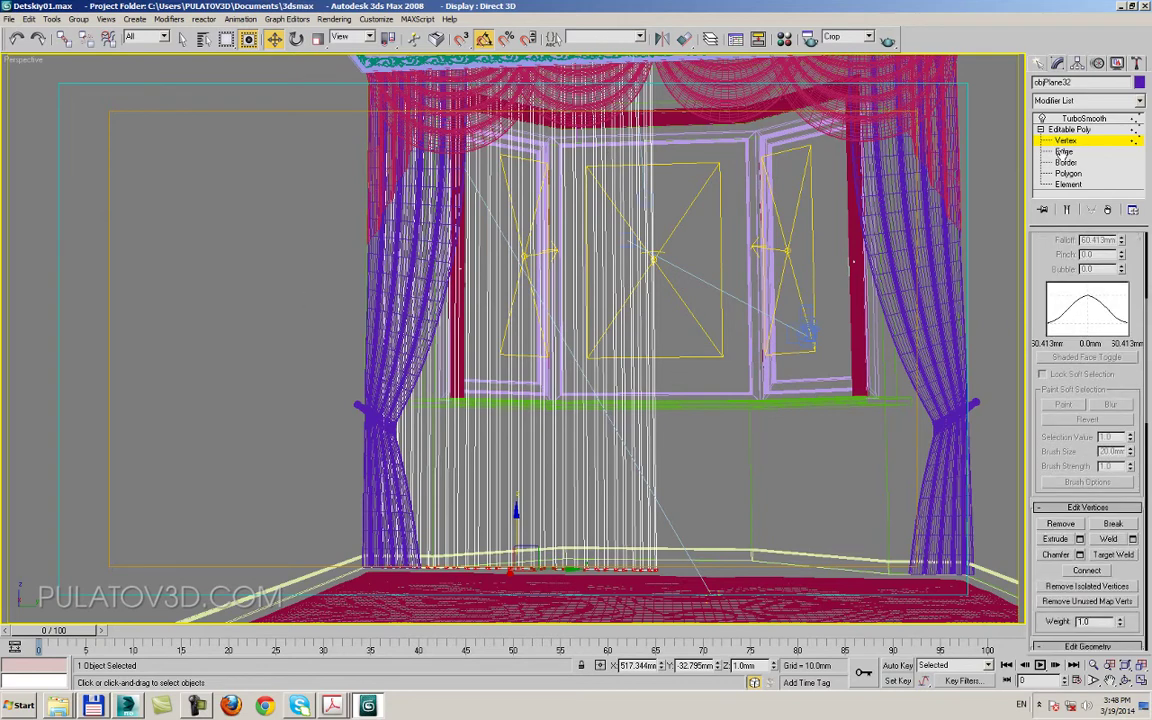
scroll(1075, 400, "down", 3)
scroll(1068, 414, "down", 3)
scroll(1046, 416, "down", 5)
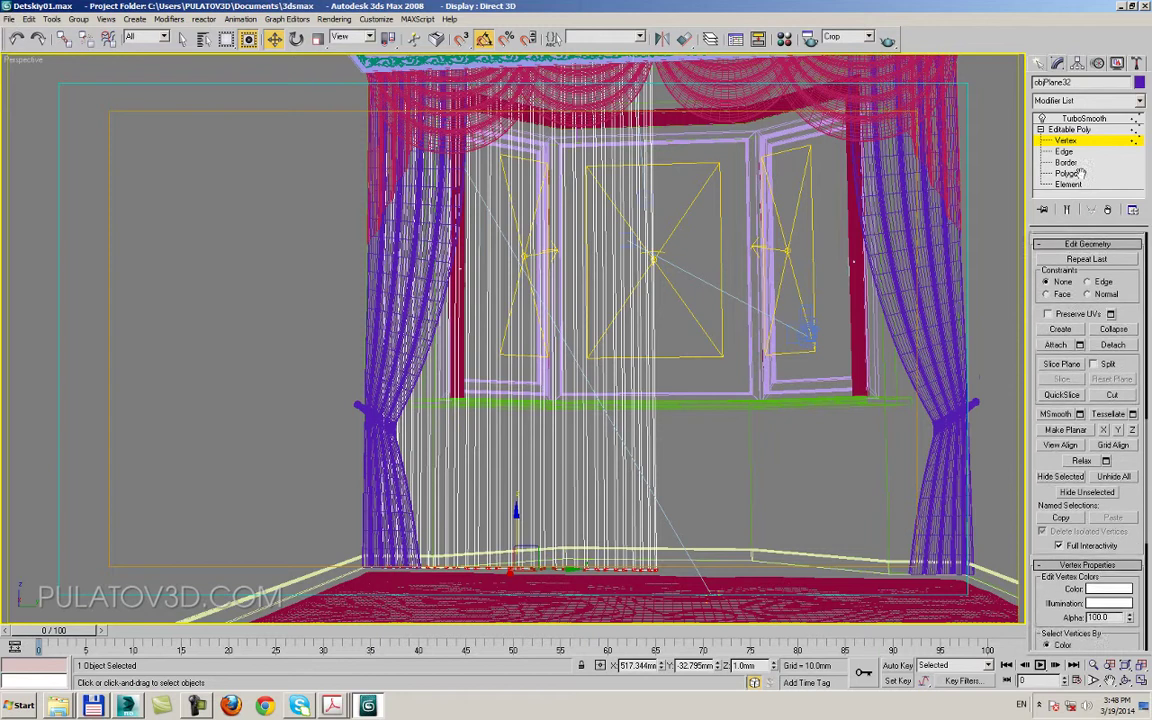
left_click(1062, 360)
middle_click_drag(536, 275, 548, 283)
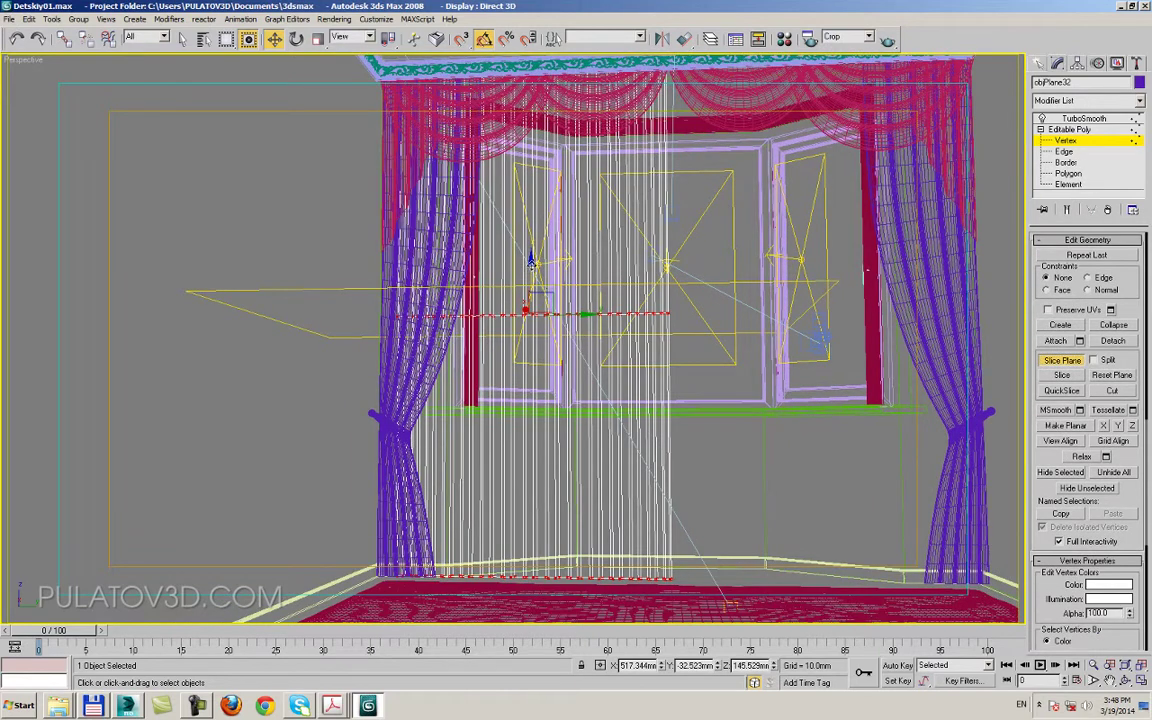
left_click_drag(531, 262, 531, 370)
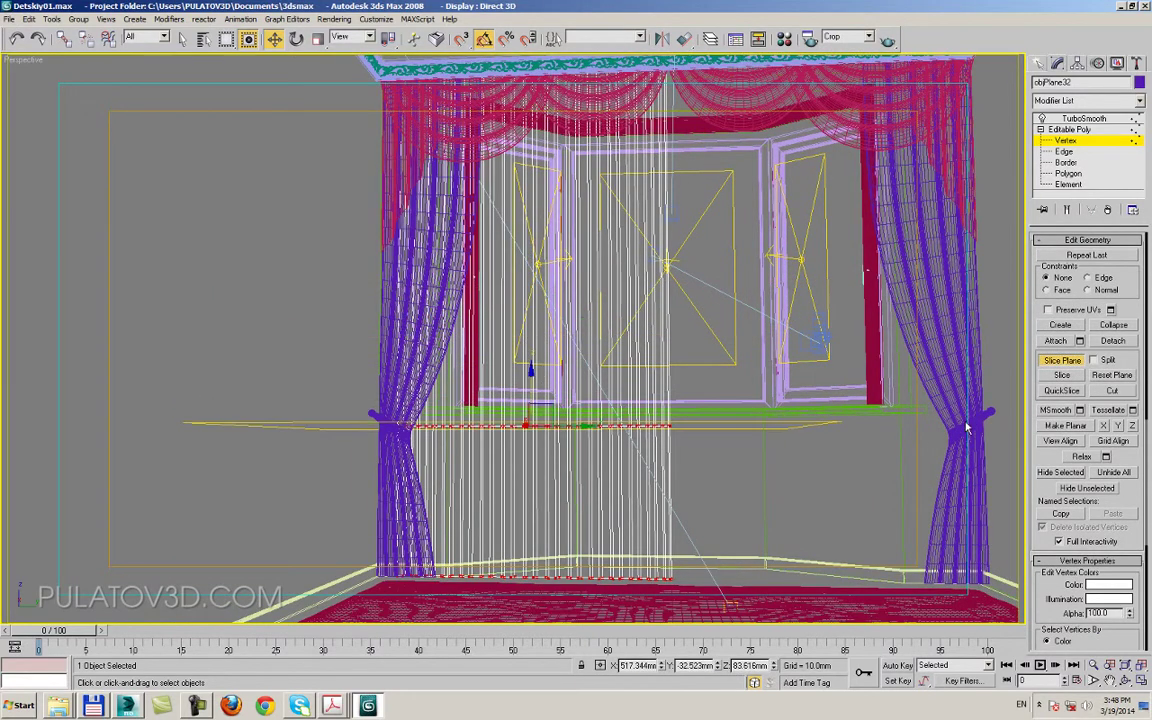
left_click(1062, 375)
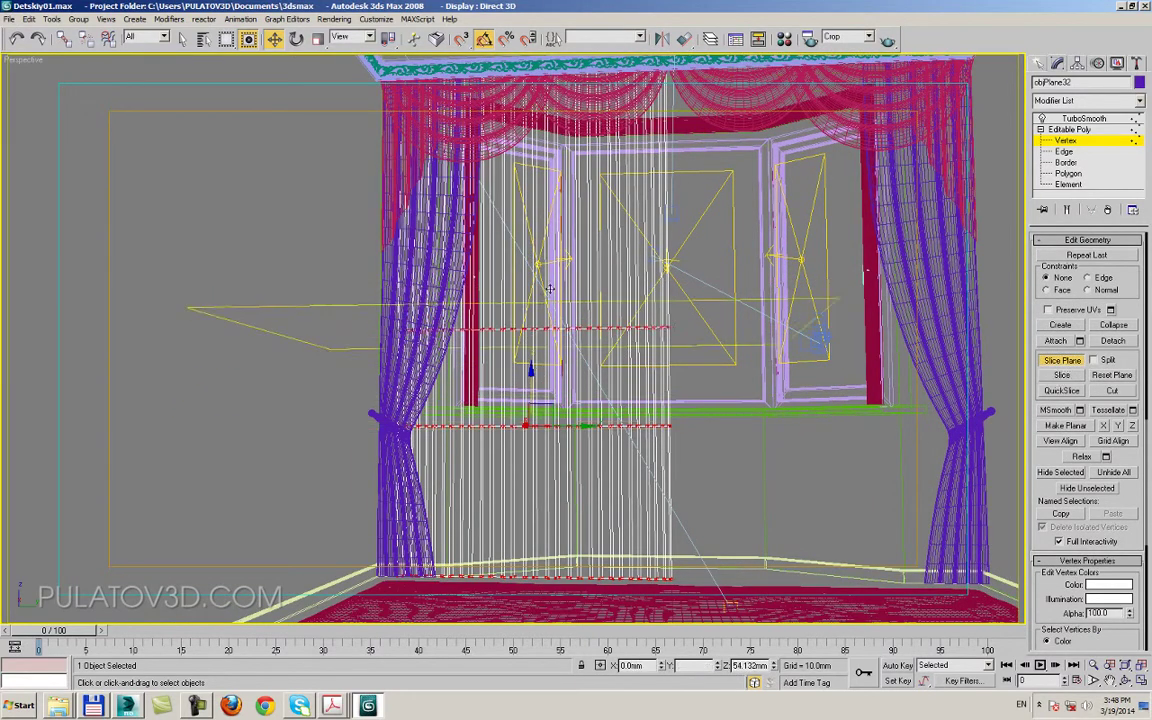
- Make further slice cuts higher up the panel, then return to the top of the stack
mouse_move(531, 388)
left_mouse_down()
mouse_move(577, 283)
mouse_move(531, 135)
left_mouse_up()
left_click(1062, 375)
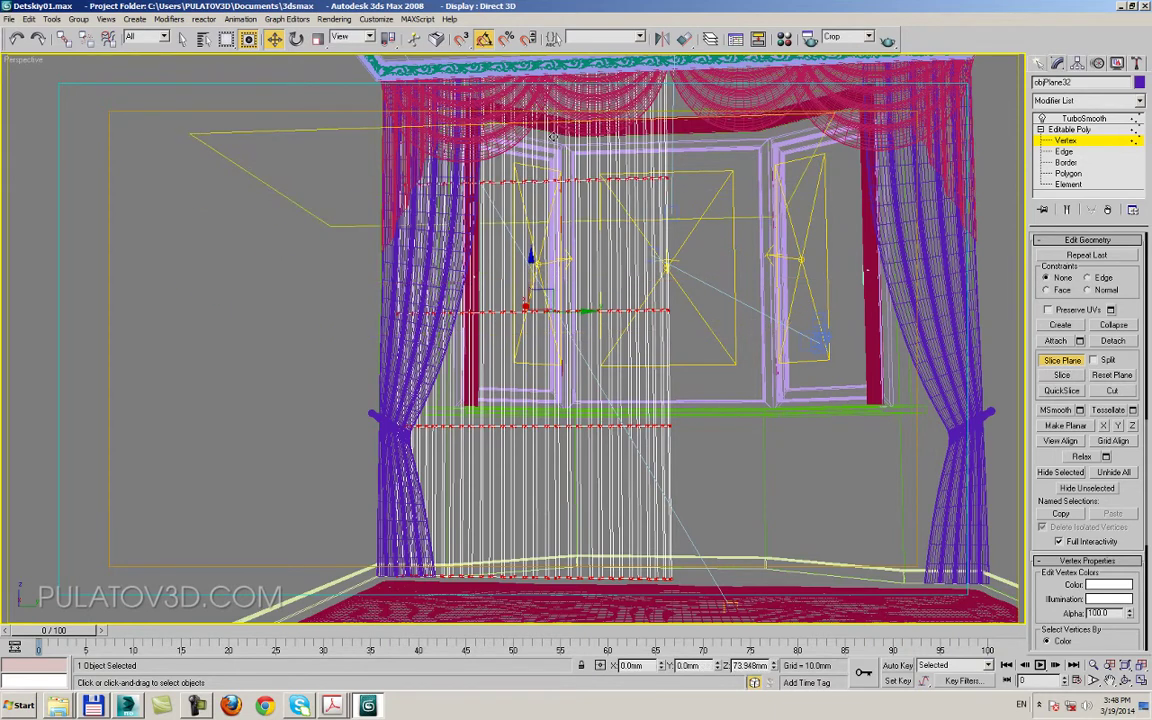
left_click(1063, 376)
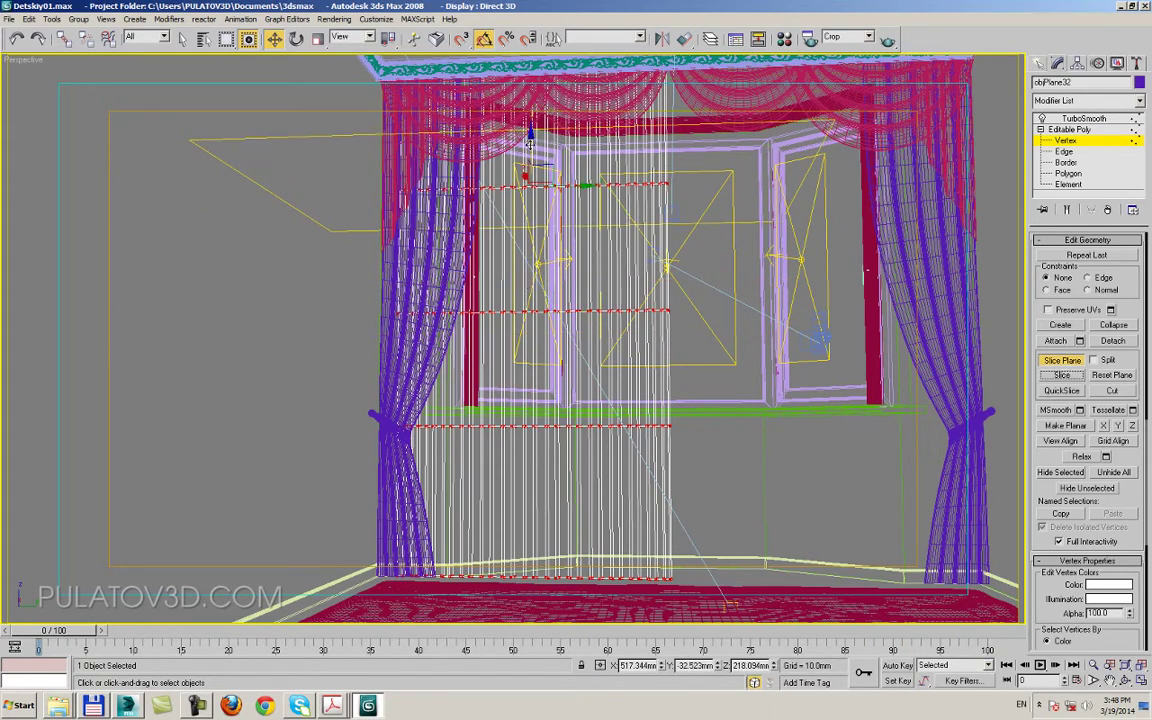
left_click_drag(531, 140, 531, 447)
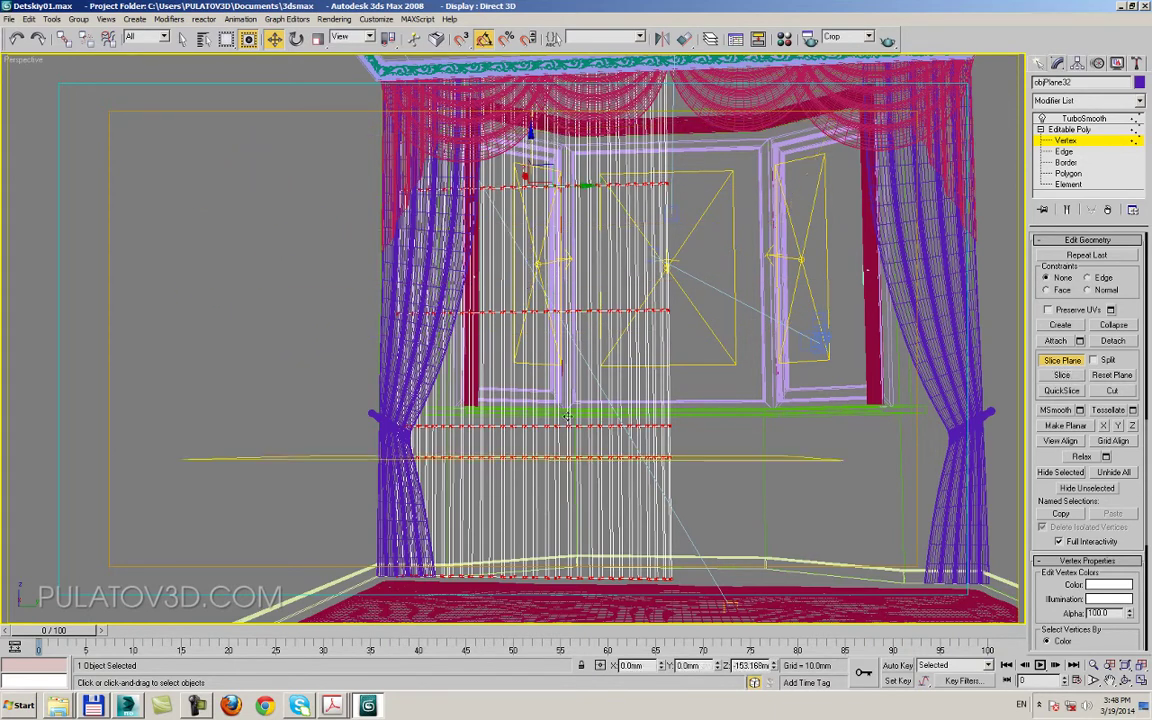
left_click(1075, 361)
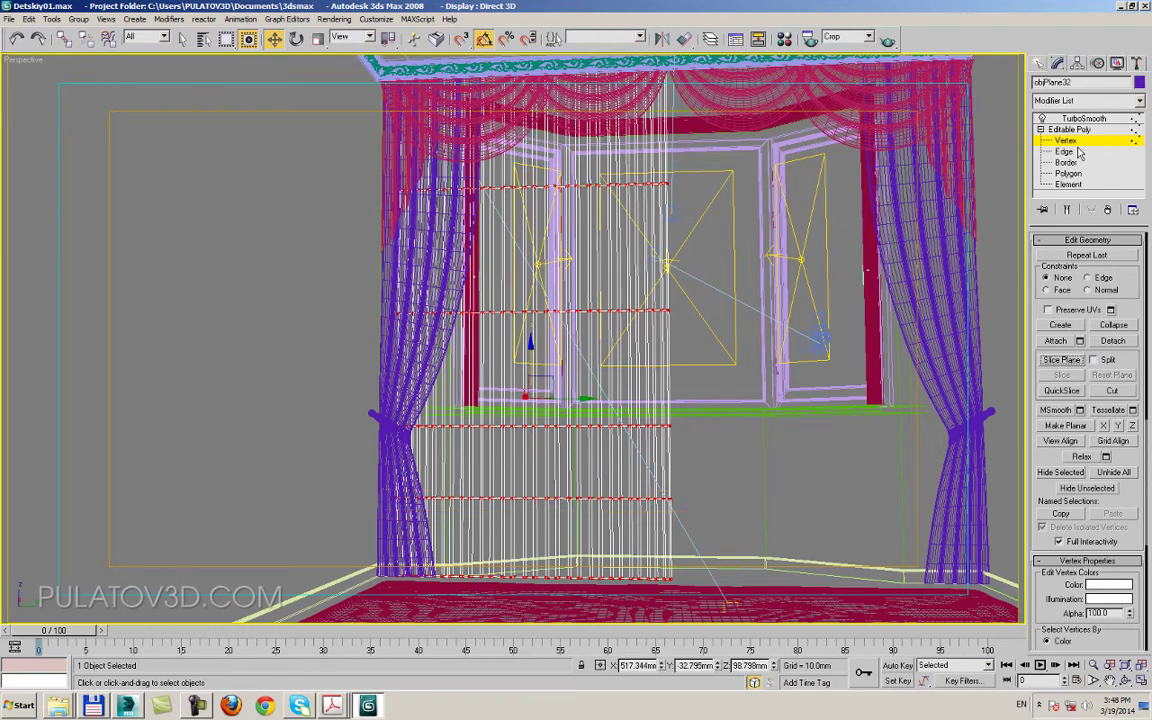
left_click(1061, 359)
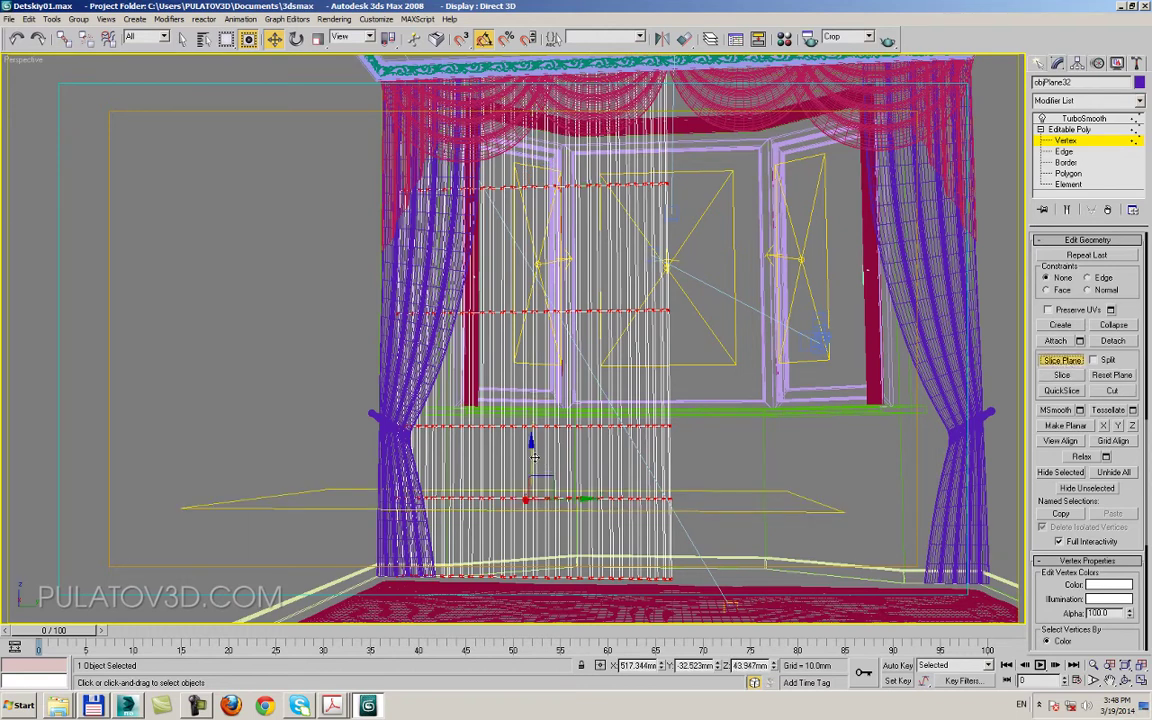
left_click_drag(535, 457, 535, 330)
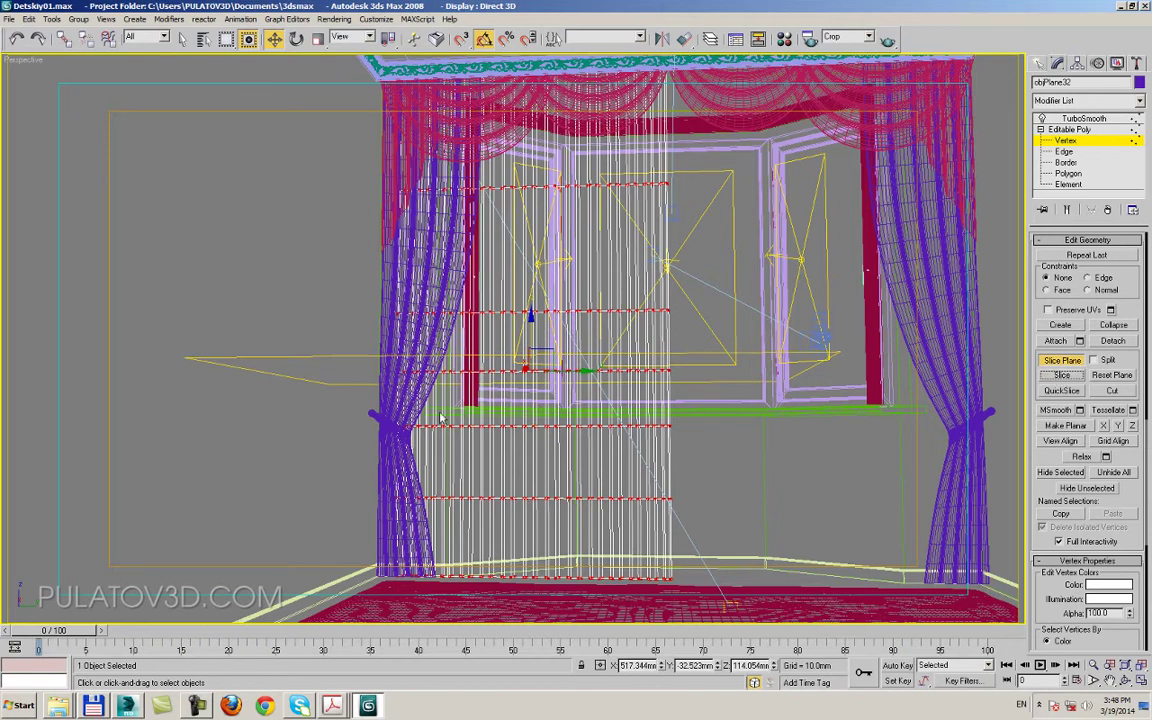
left_click(1089, 130)
- Add an FFD 4x4x4 lattice to the sheer panel and enter its Control Points level
left_click(1128, 102)
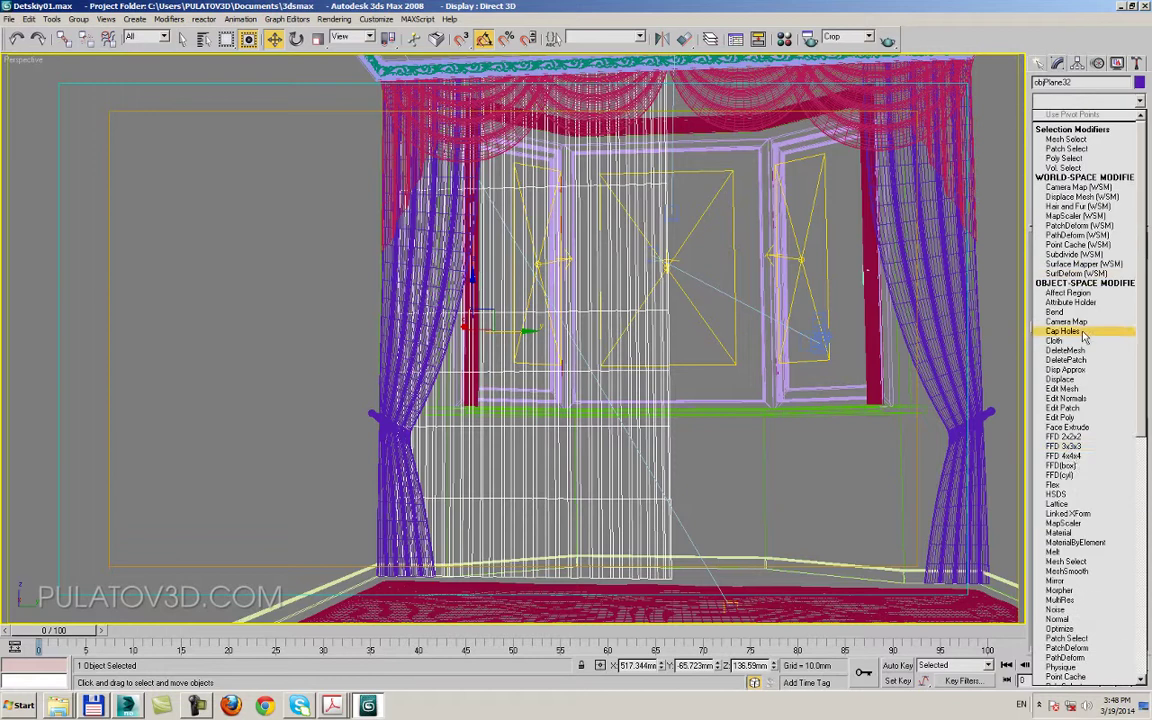
left_click(1077, 465)
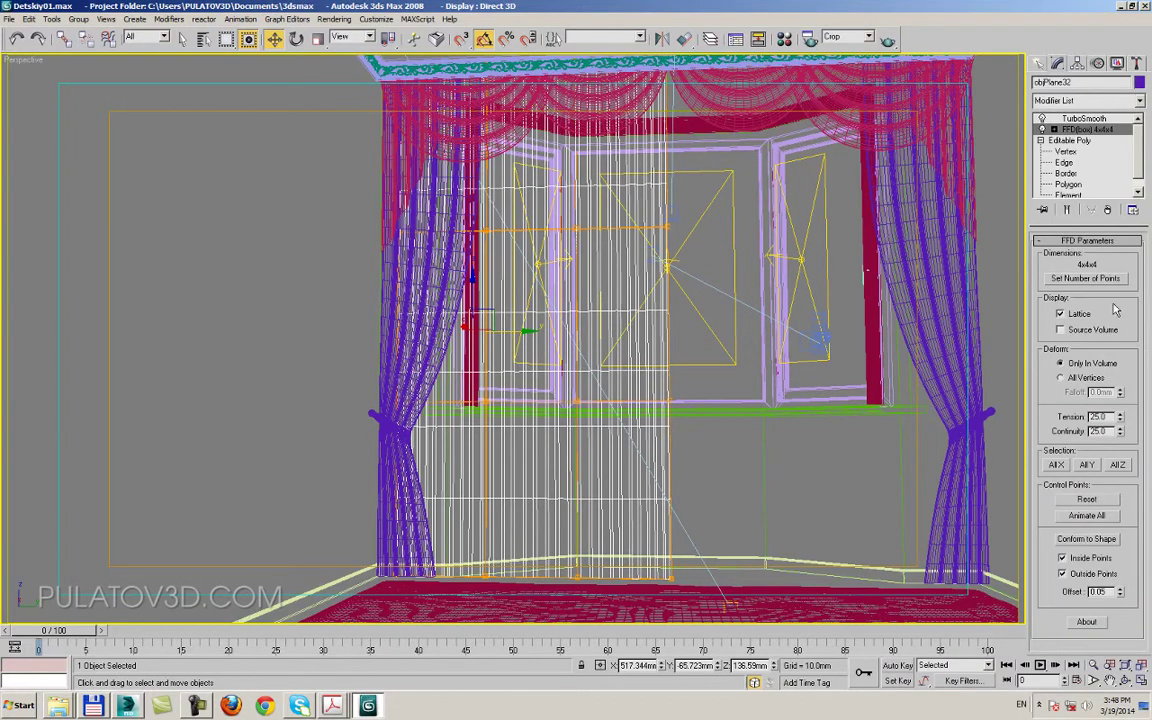
left_click(1107, 211)
left_click(1128, 101)
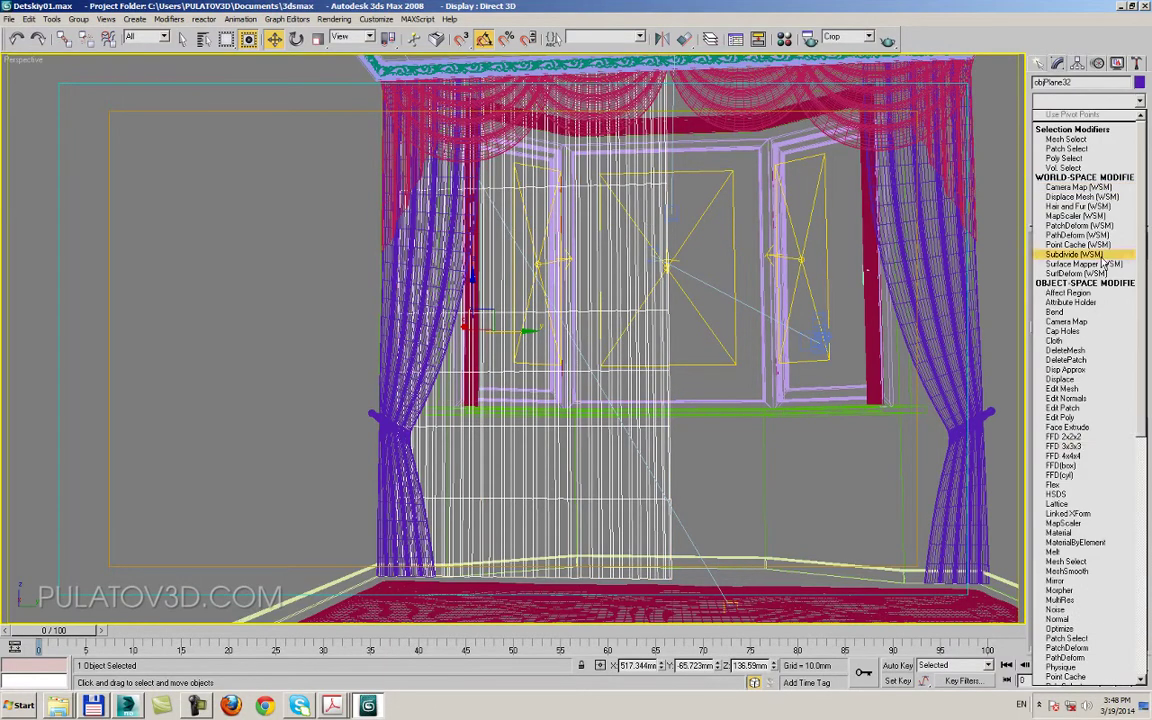
left_click(1066, 456)
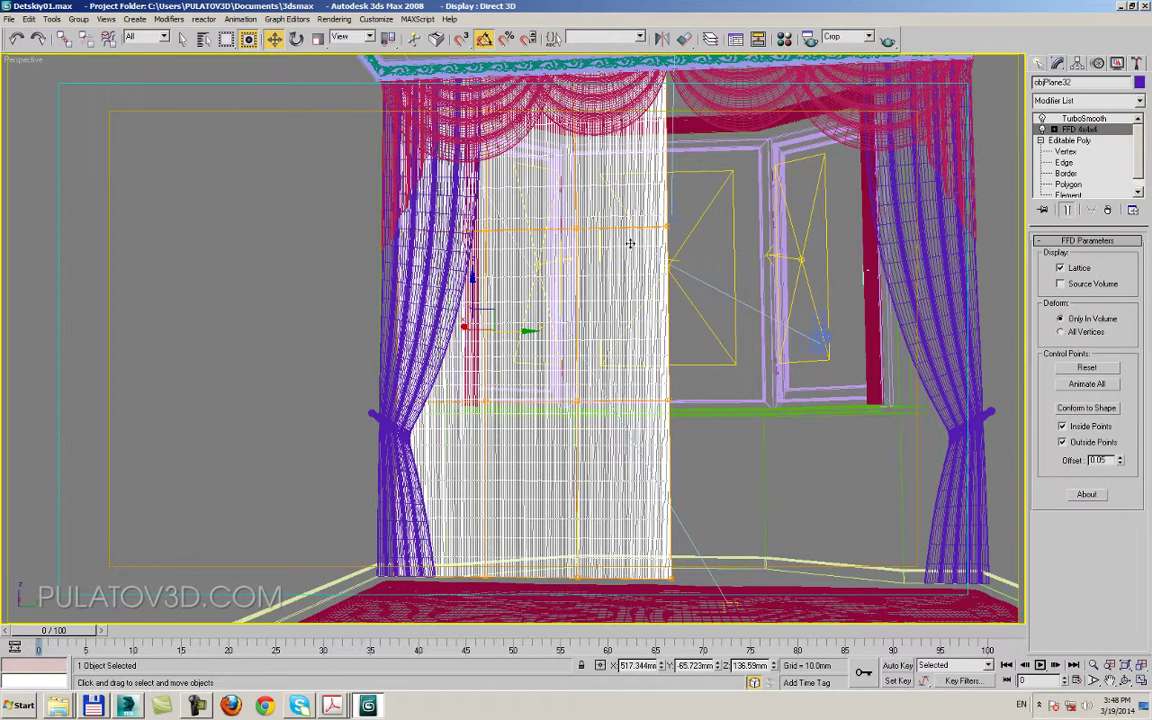
left_click(1053, 130)
left_click(1090, 140)
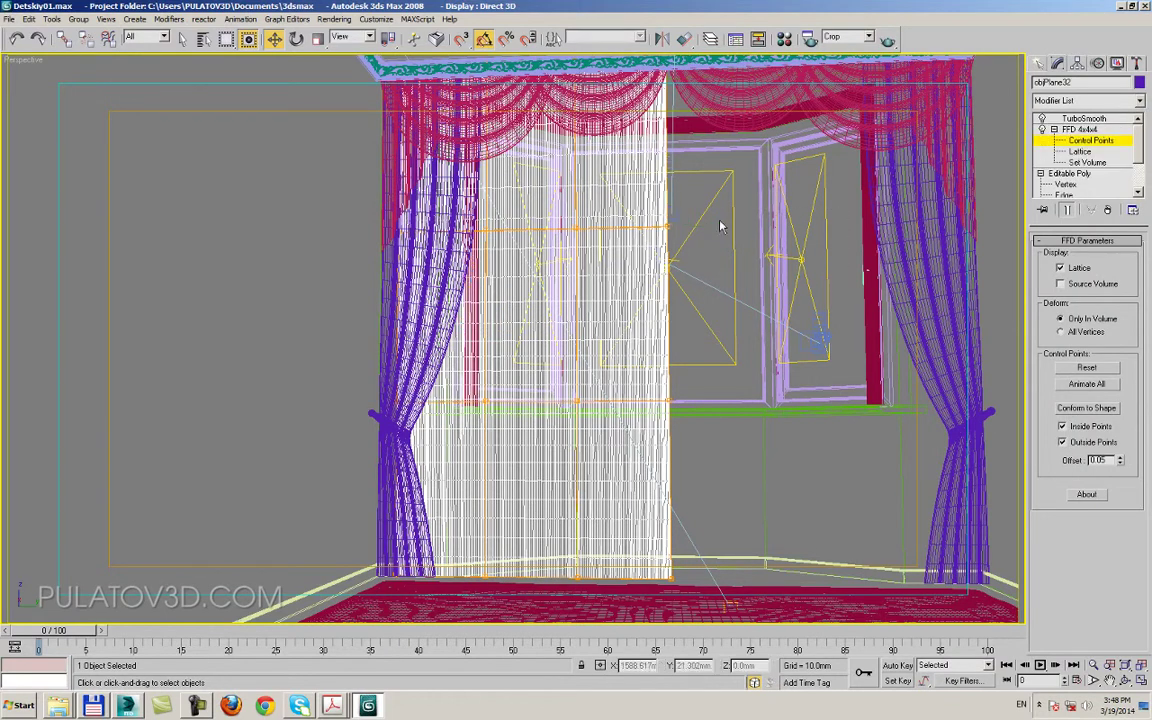
- Test-drag the top and lower control points, undo both, and delete the 4x4x4 lattice
left_click(667, 229)
left_click_drag(667, 229, 690, 327)
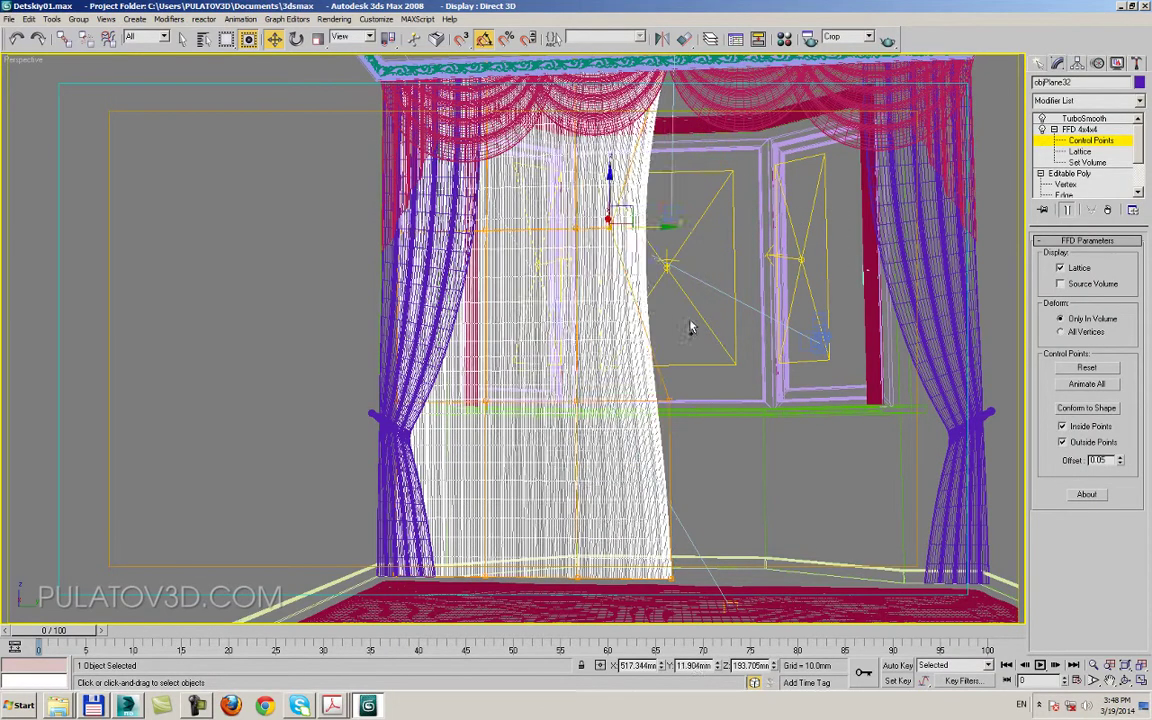
key("ctrl+z")
left_click(620, 437)
left_click_drag(620, 437, 520, 490)
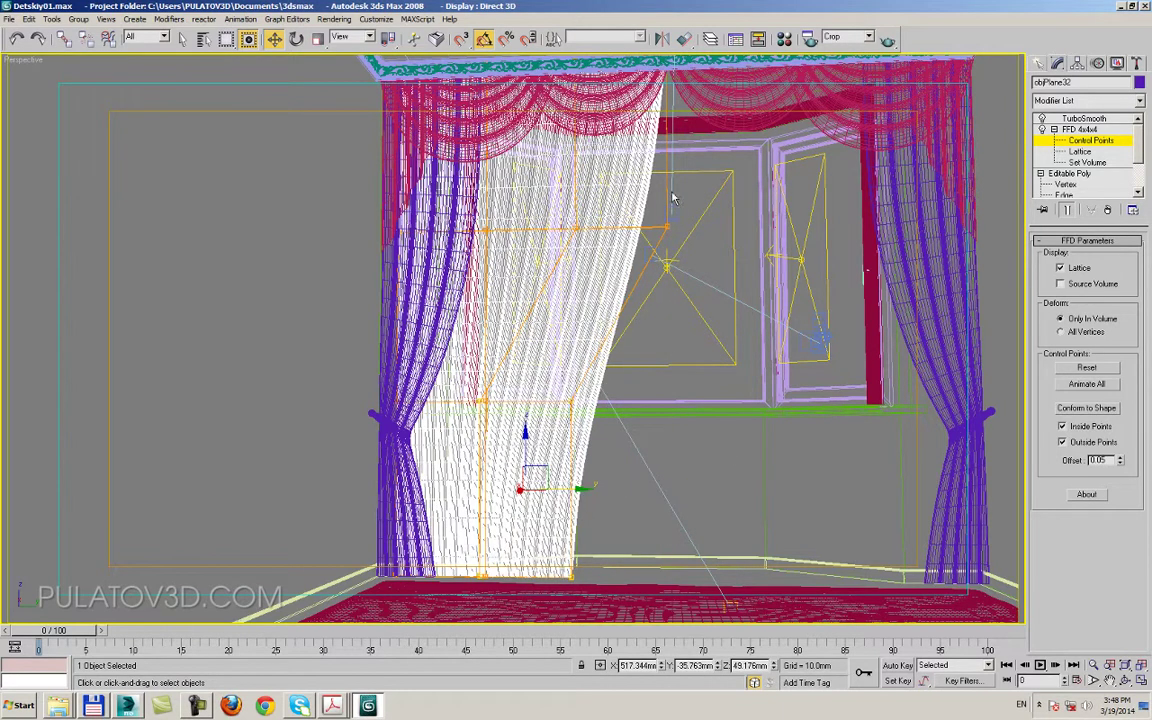
key("ctrl+z")
left_click(1108, 211)
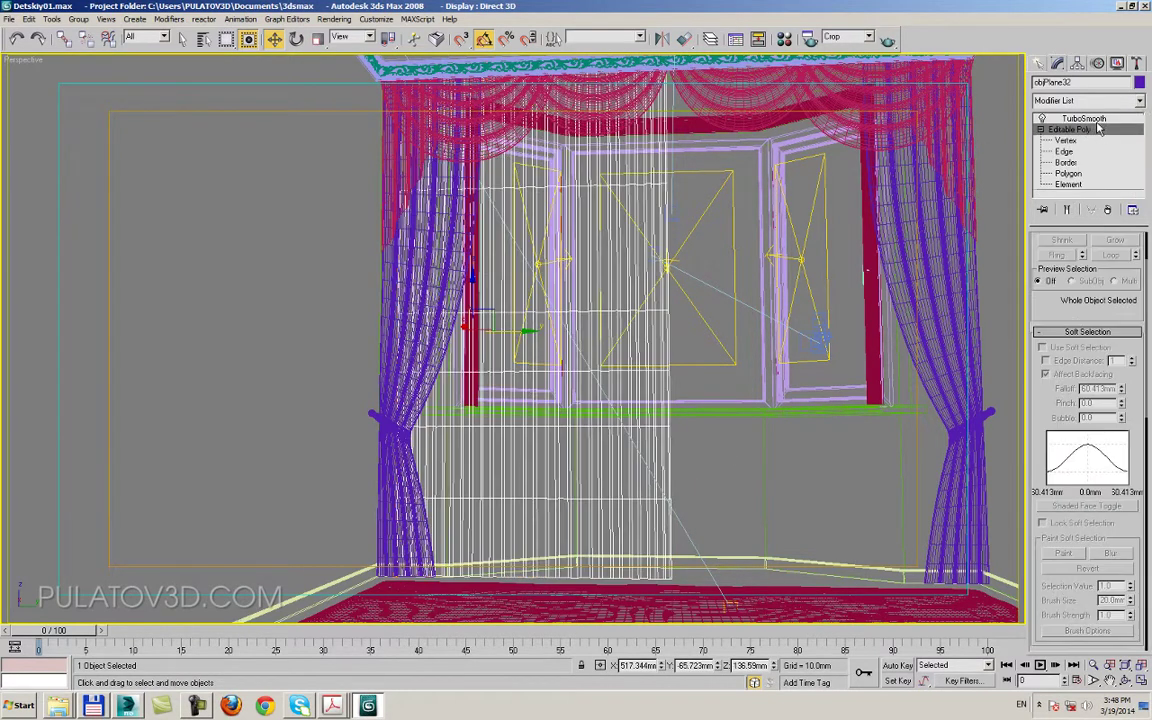
- Add an FFD(box) modifier to the sheer panel and set it to 2x2x7 points
left_click(1112, 102)
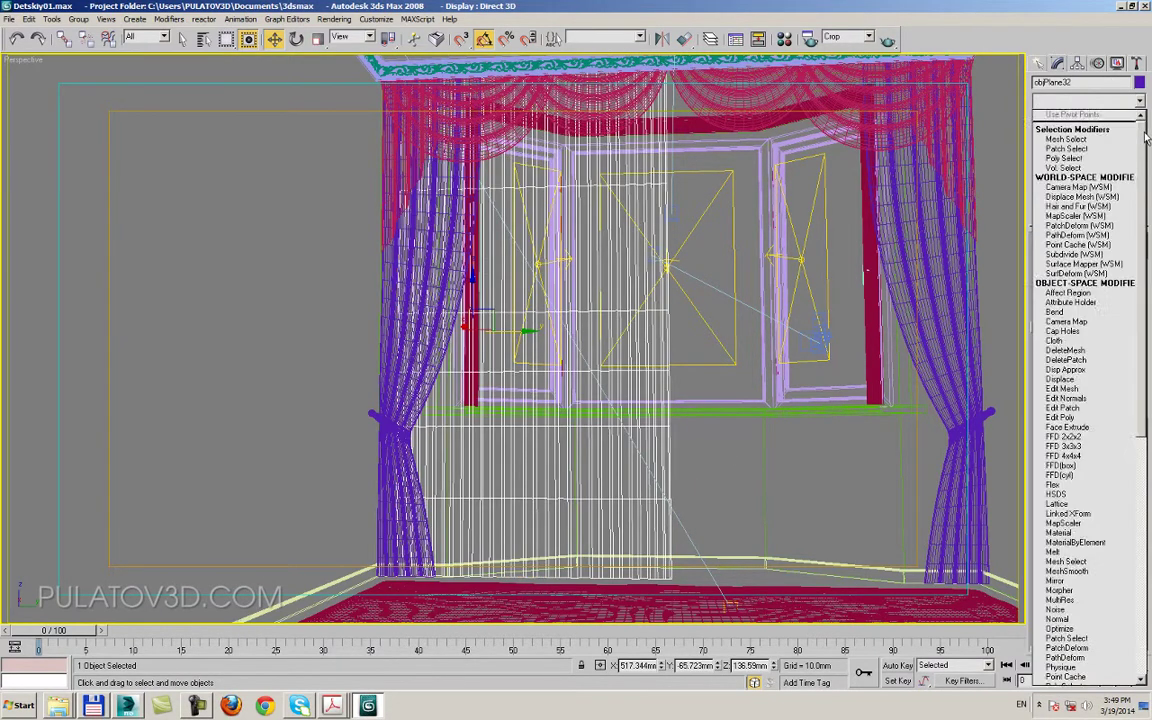
scroll(1091, 276, "down", 5)
scroll(1091, 276, "down", 3)
left_click(1061, 258)
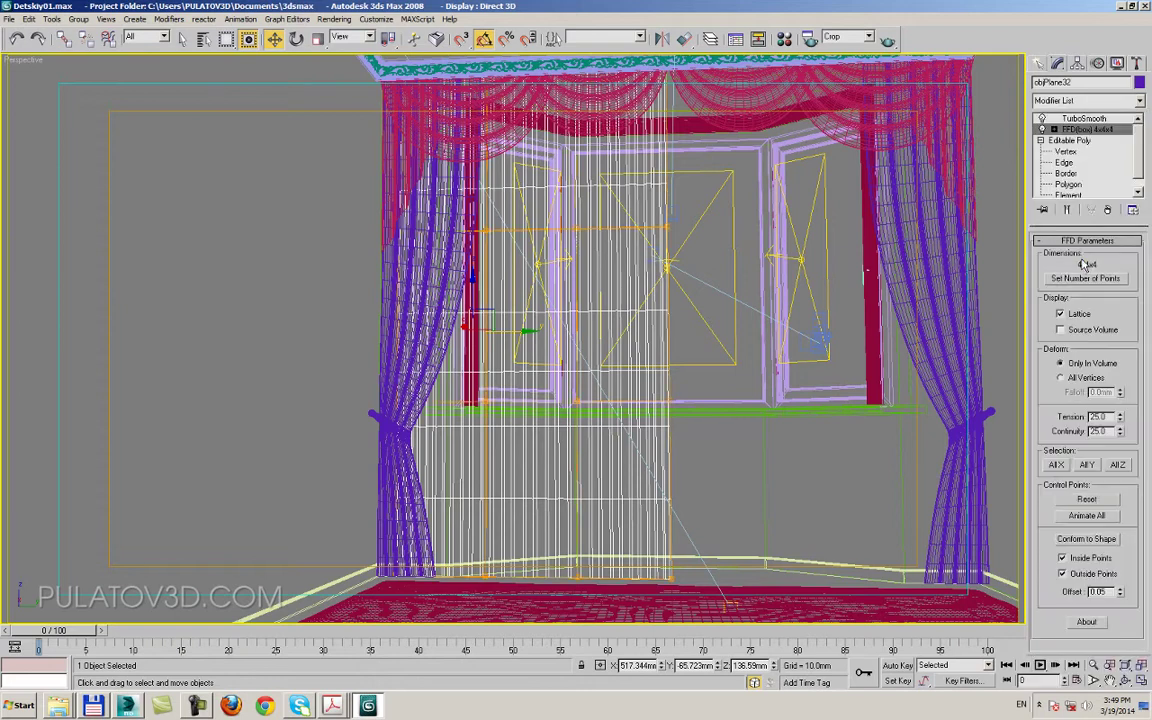
left_click(1085, 278)
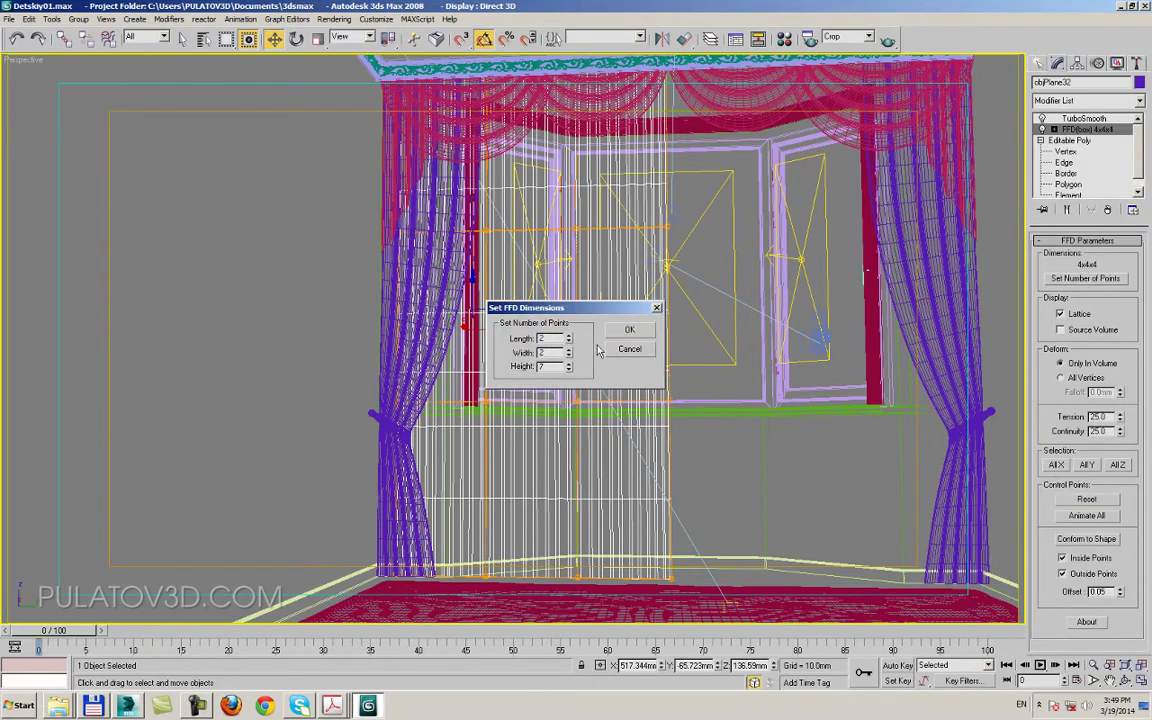
left_click(628, 331)
- Drag the lower and upper control points to sweep the panel toward the left tieback
middle_click_drag(639, 271, 865, 355, "alt")
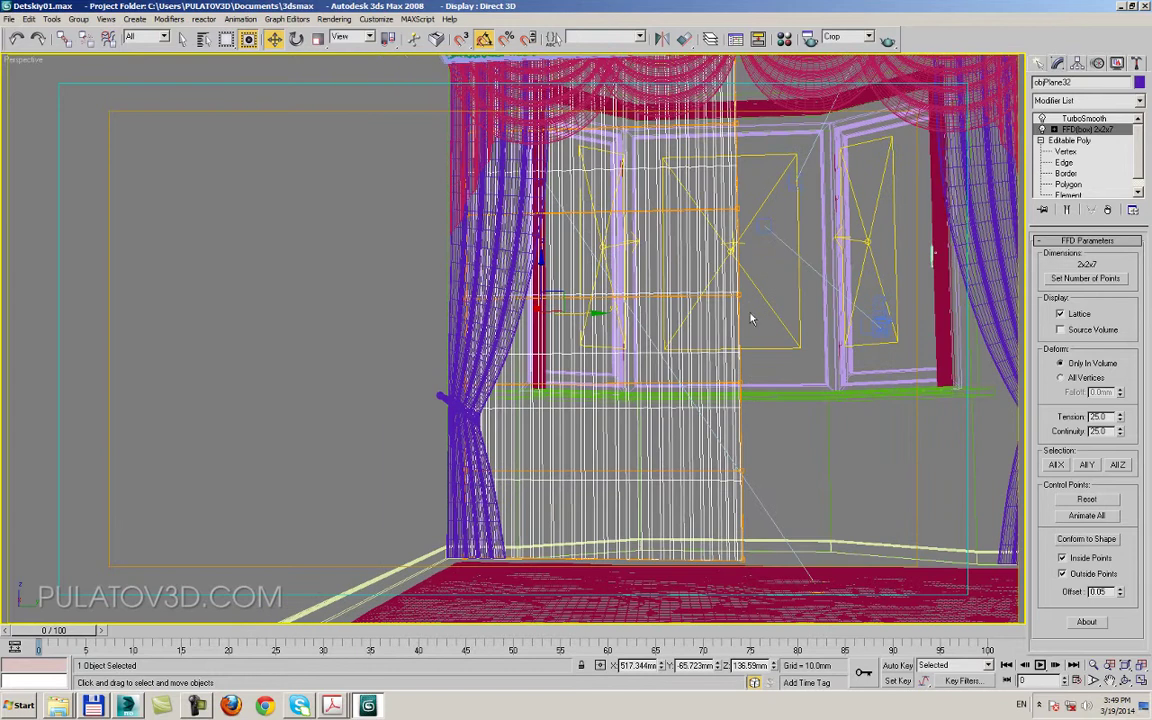
left_click(1042, 129)
left_click(1090, 140)
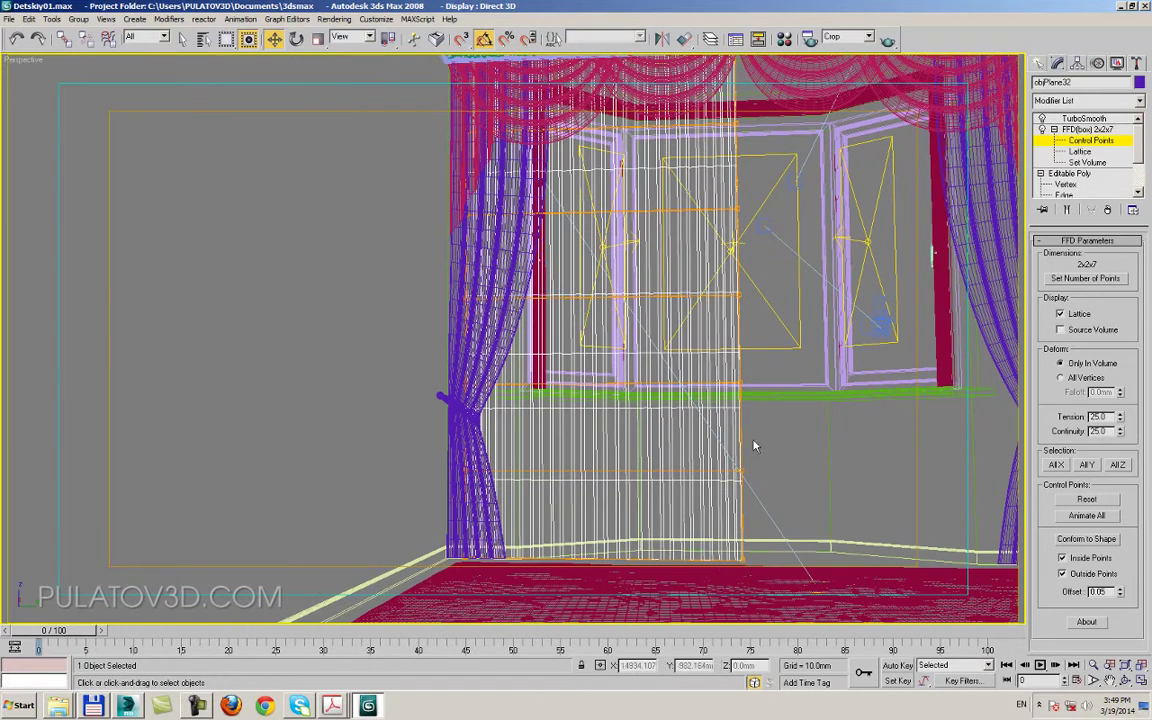
left_click_drag(753, 445, 641, 632)
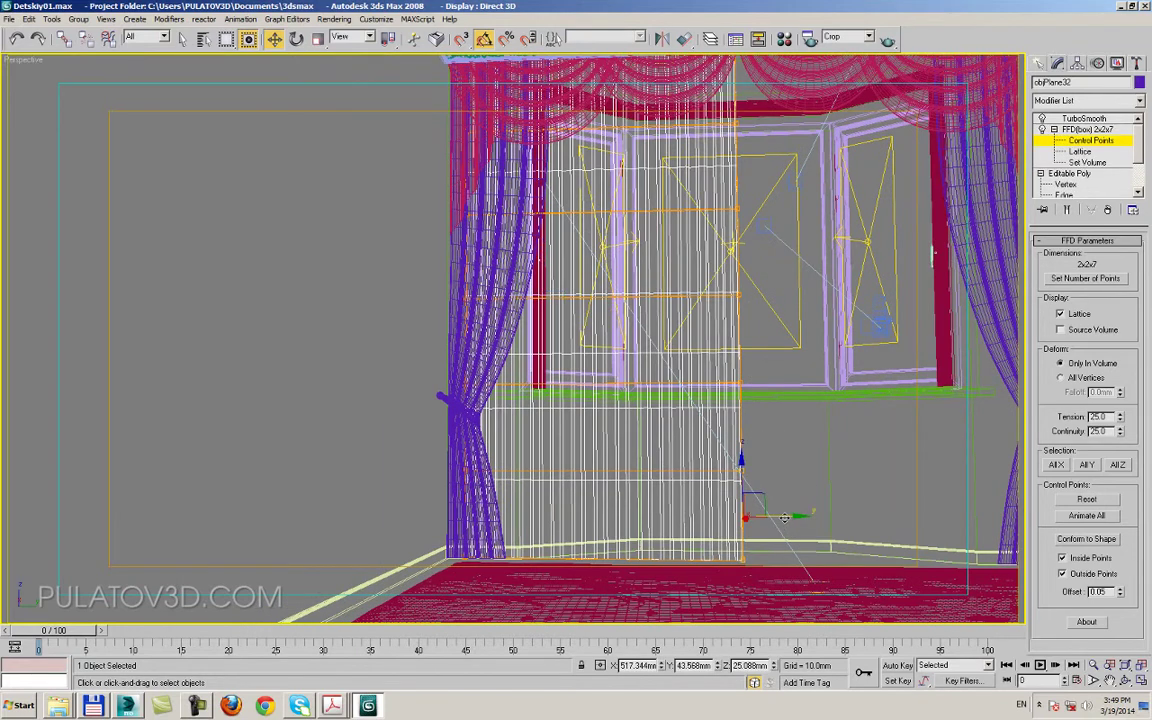
mouse_move(785, 517)
left_mouse_down()
mouse_move(752, 381)
mouse_move(670, 485)
mouse_move(672, 561)
mouse_move(532, 378)
mouse_move(505, 393)
left_mouse_up()
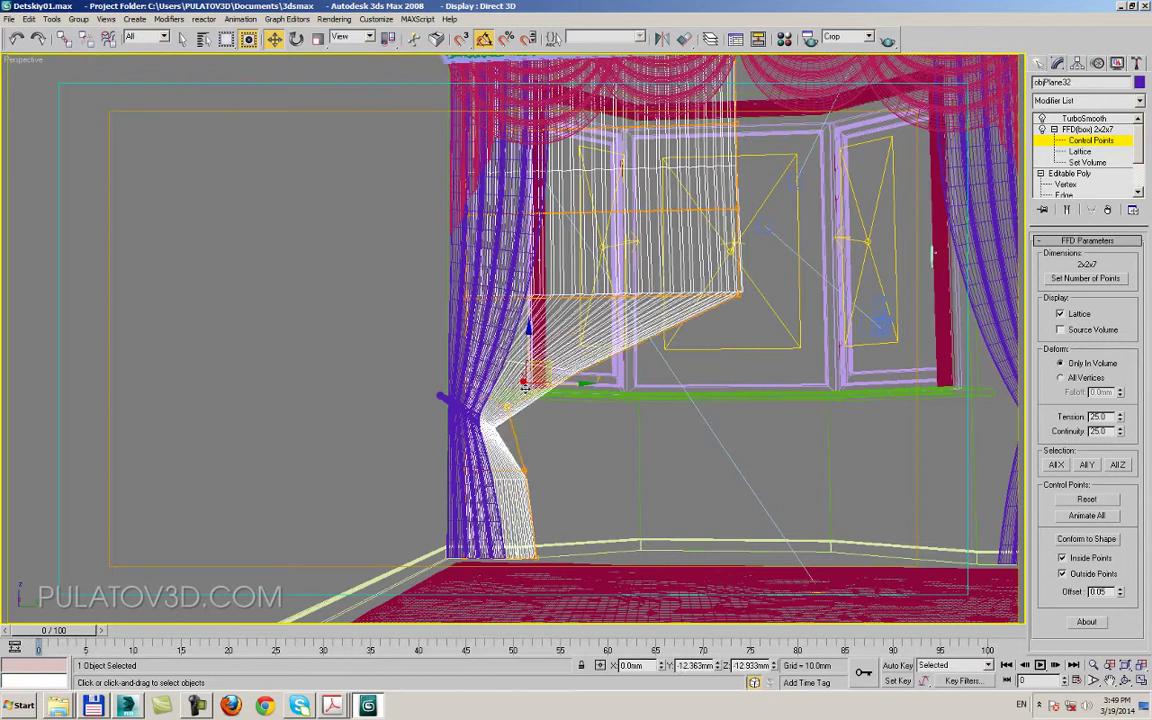
left_click(740, 289)
mouse_move(742, 287)
left_mouse_down()
mouse_move(626, 324)
mouse_move(611, 343)
left_mouse_up()
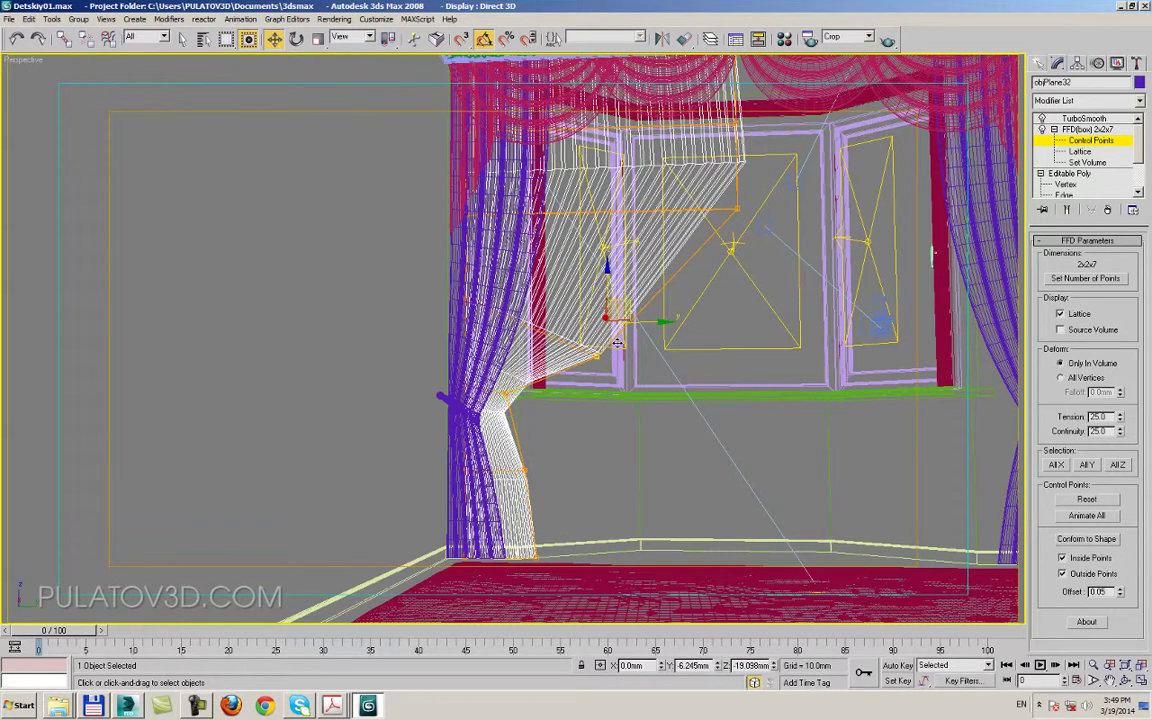
mouse_move(561, 402)
left_mouse_down()
mouse_move(504, 416)
mouse_move(549, 450)
mouse_move(520, 416)
left_mouse_up()
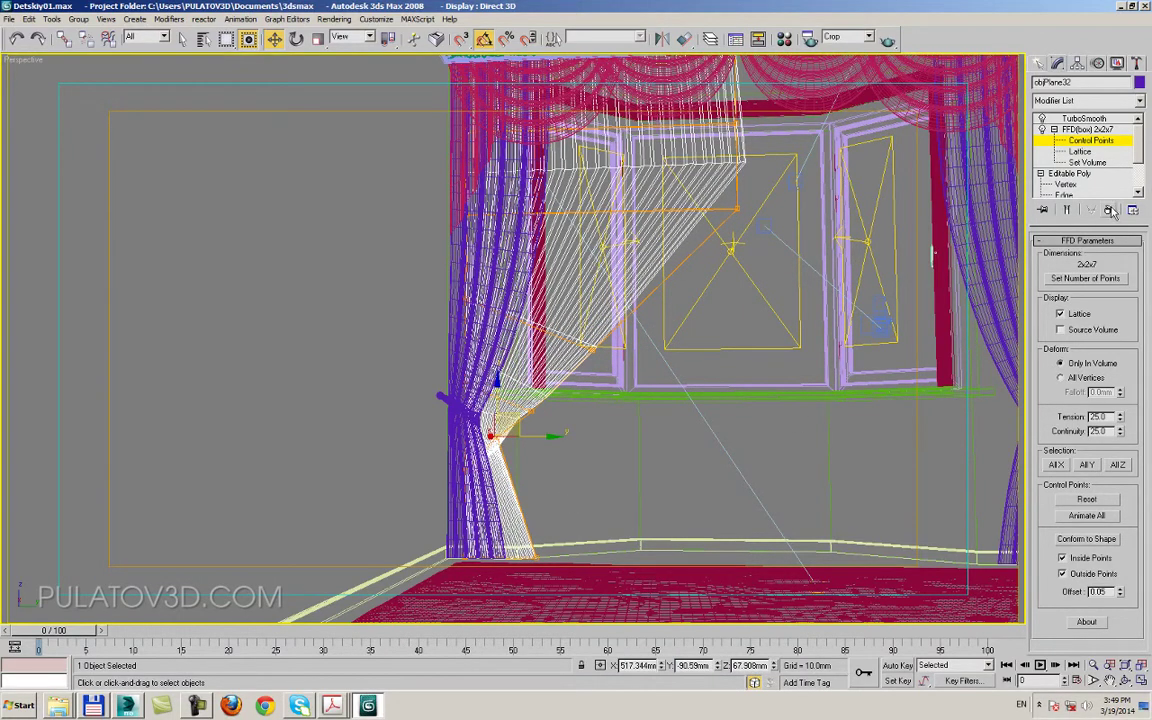
left_click(1092, 281)
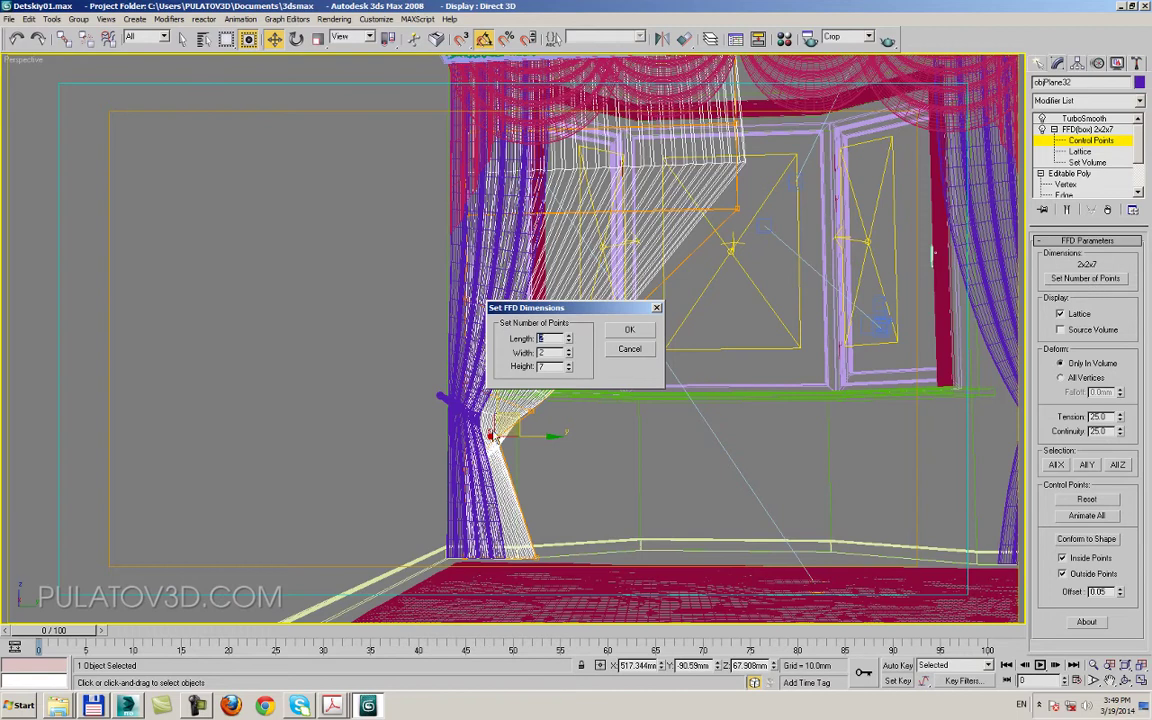
- Confirm the 2x2x8 lattice and pull the lower control points toward the left tieback and floor
left_click(632, 331)
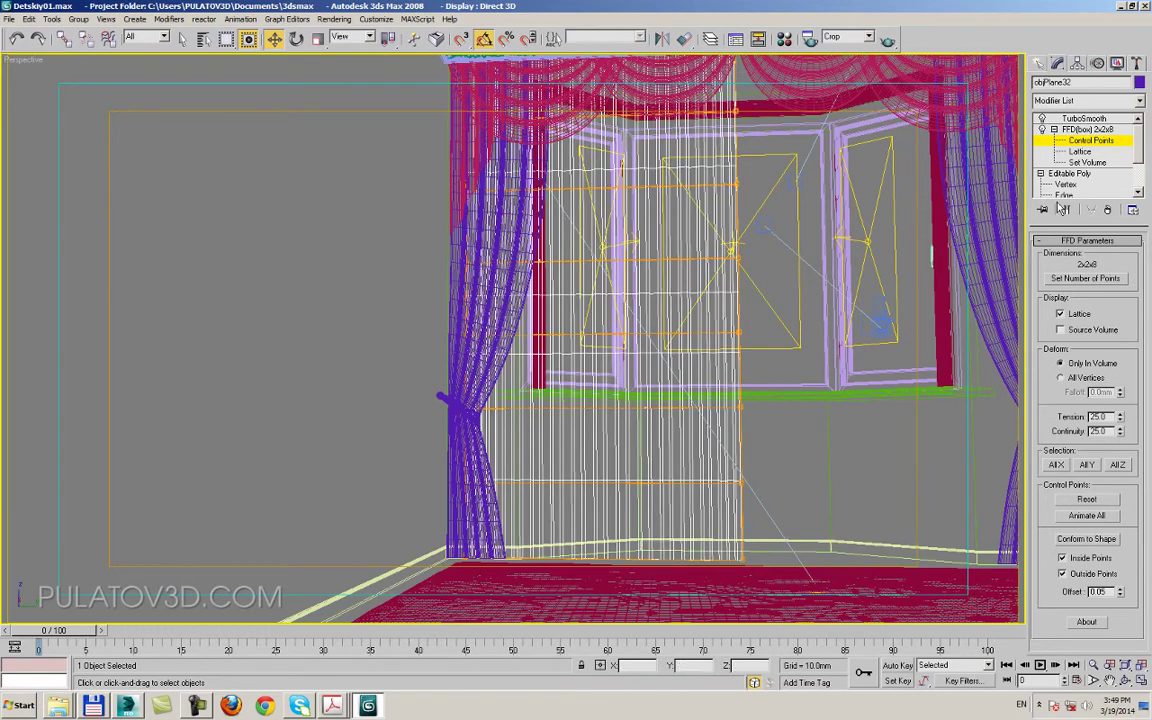
mouse_move(666, 420)
left_mouse_down()
mouse_move(761, 537)
mouse_move(430, 470)
left_mouse_up()
left_click_drag(768, 390, 681, 452)
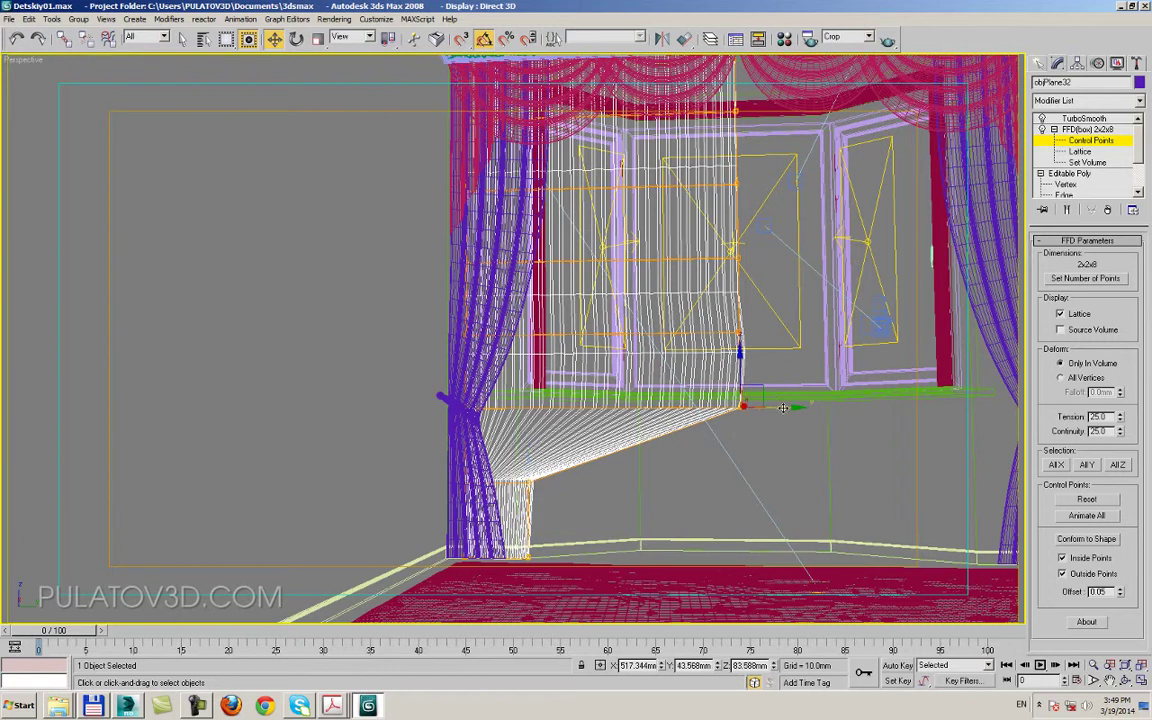
left_click_drag(760, 452, 538, 455)
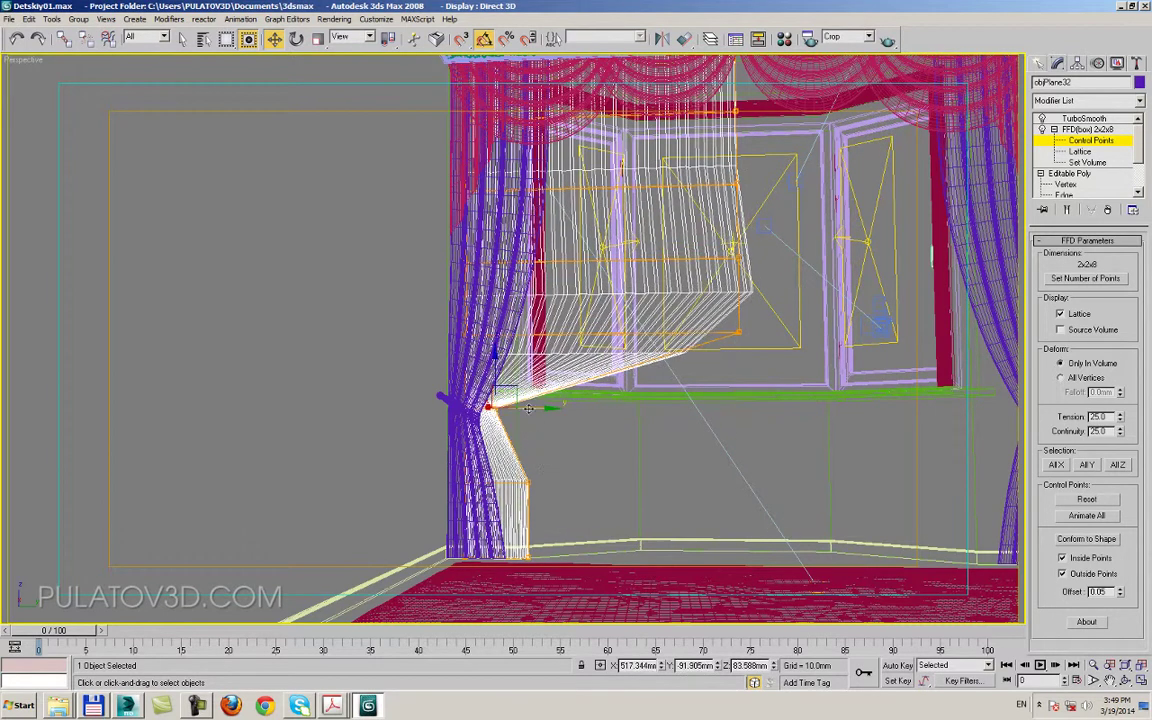
left_click(521, 485)
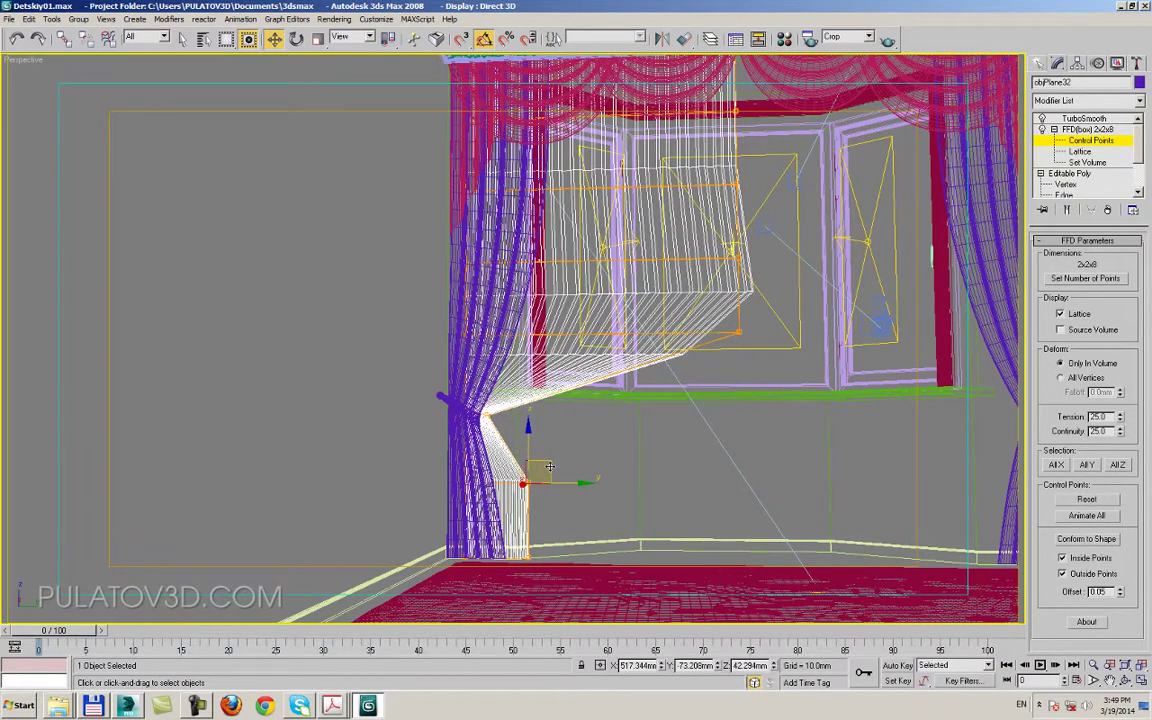
left_click_drag(549, 466, 552, 553)
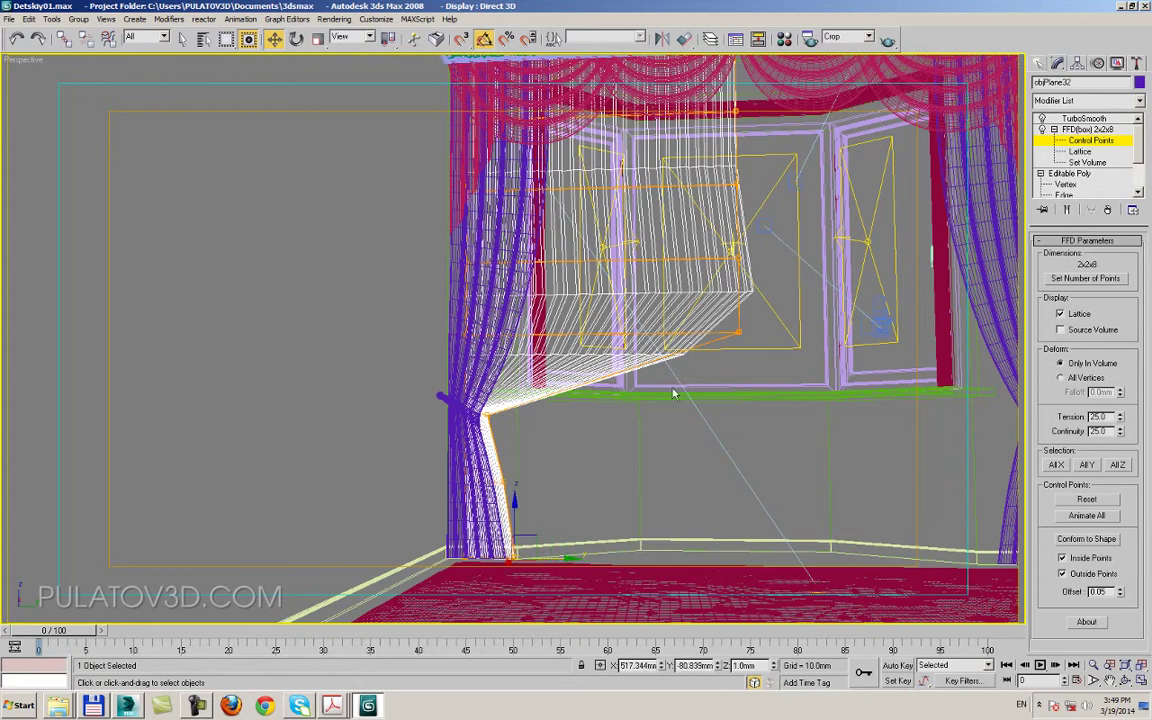
- Adjust the upper and middle control points to smooth the diagonal sweep under the valance
left_click(737, 332)
left_click_drag(742, 328, 601, 340)
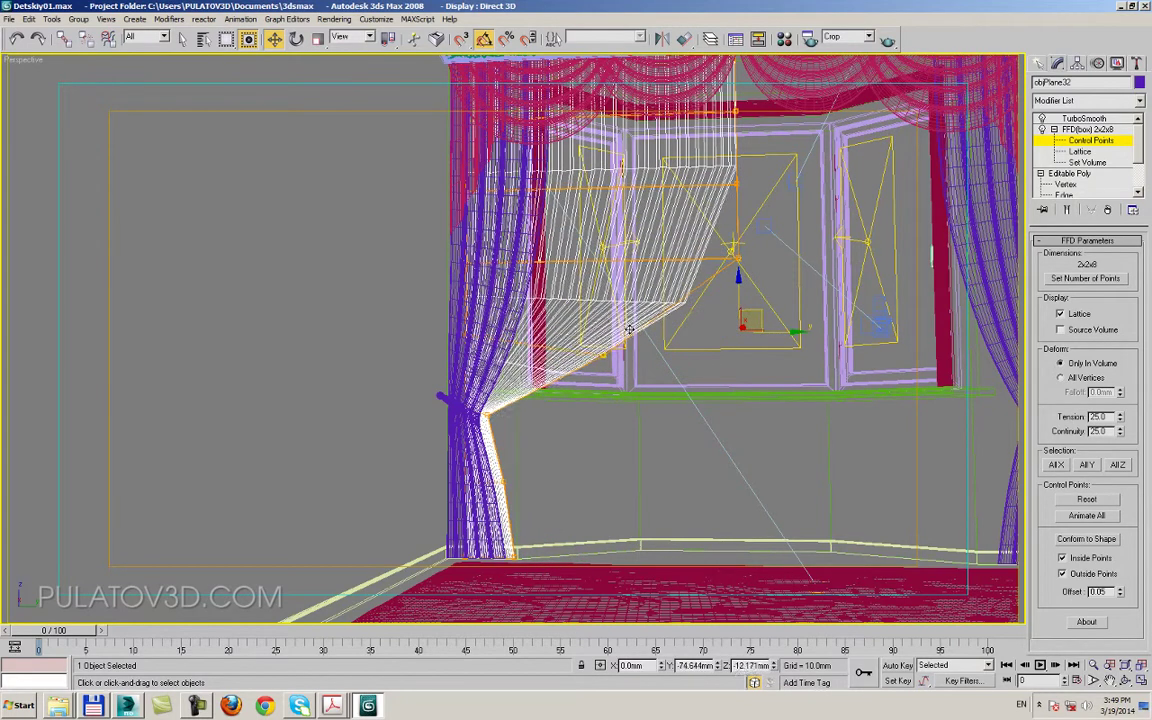
left_click(738, 250)
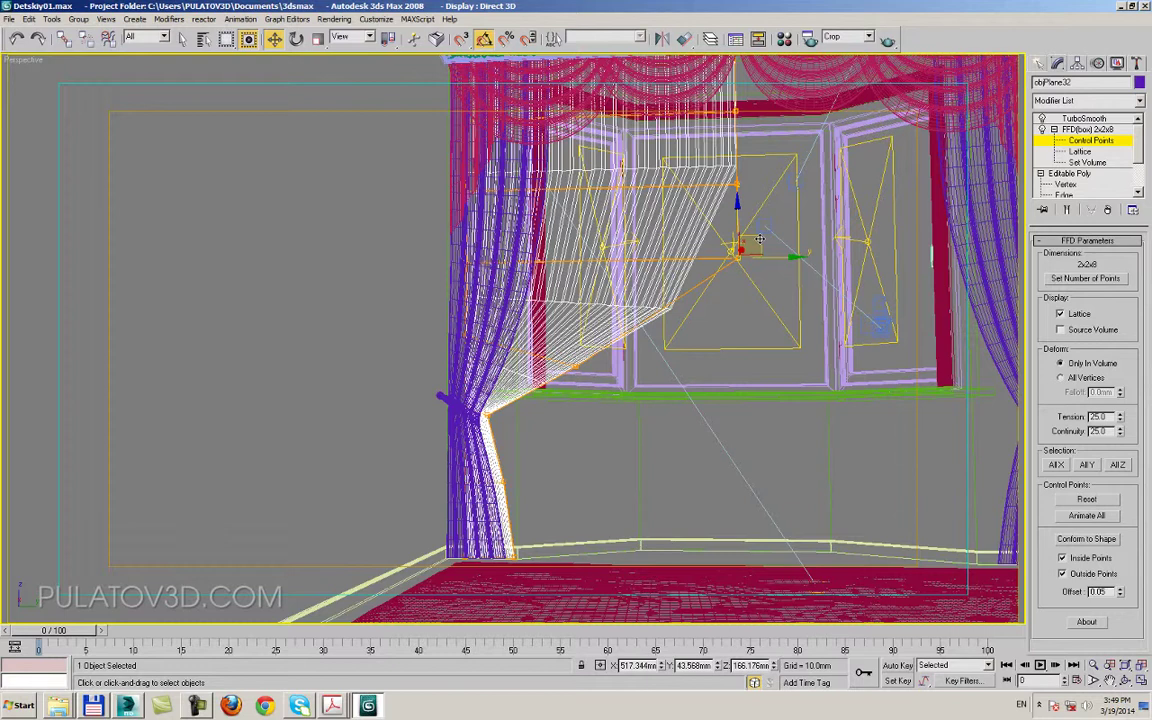
left_click_drag(738, 250, 667, 293)
left_click(740, 186)
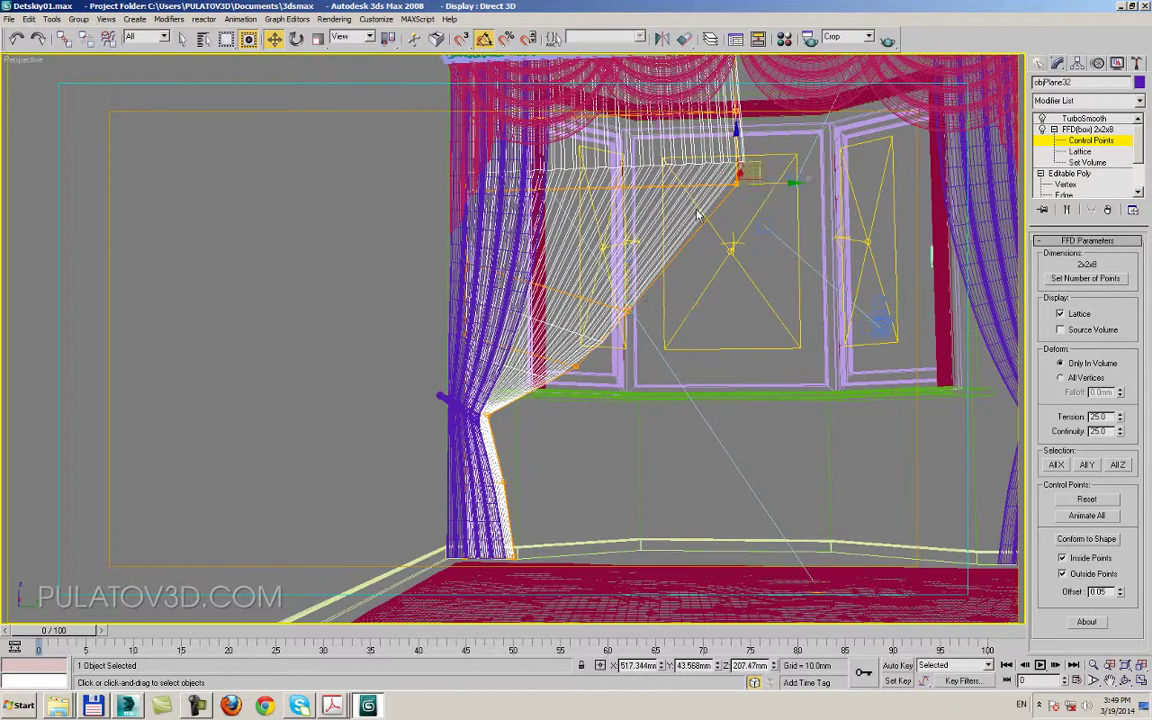
middle_click_drag(751, 191, 751, 298)
left_click_drag(751, 298, 691, 342)
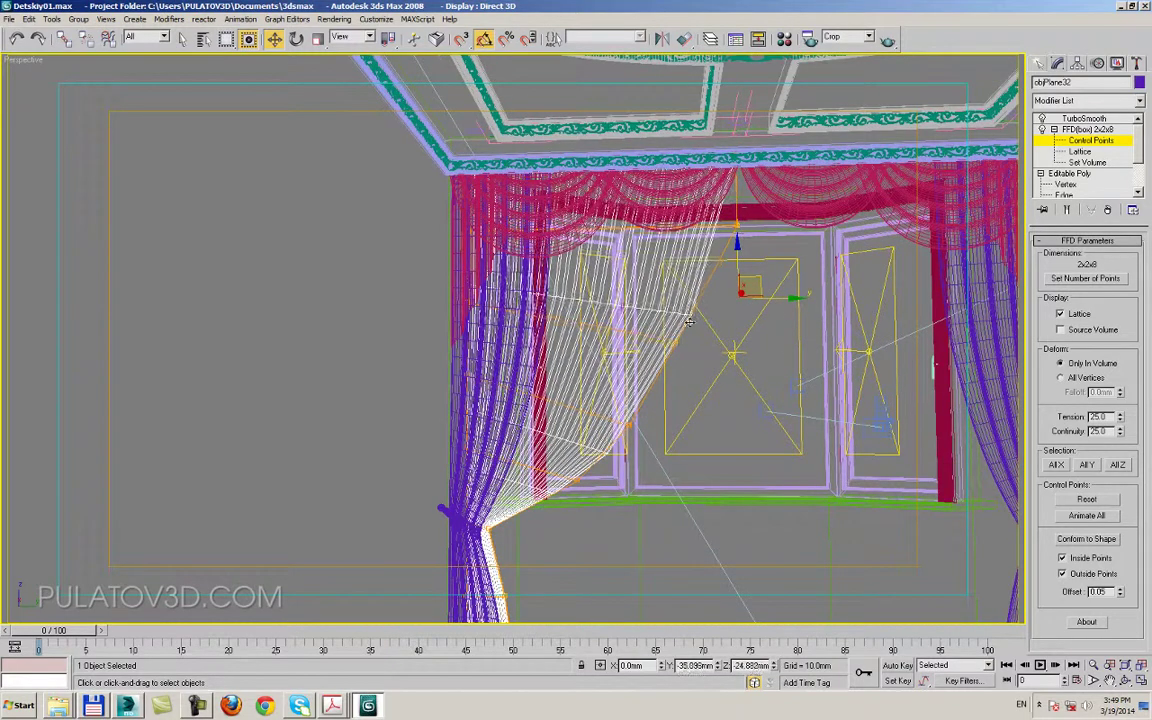
left_click(737, 215)
left_click_drag(752, 214, 786, 217)
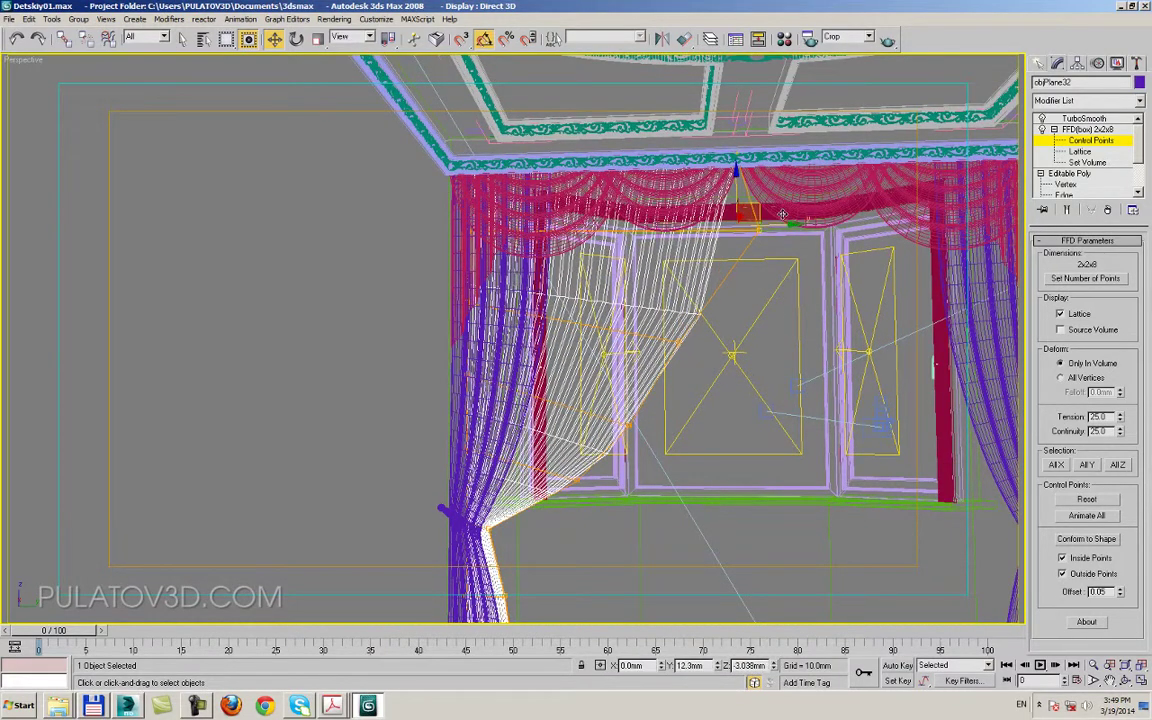
left_click(629, 426)
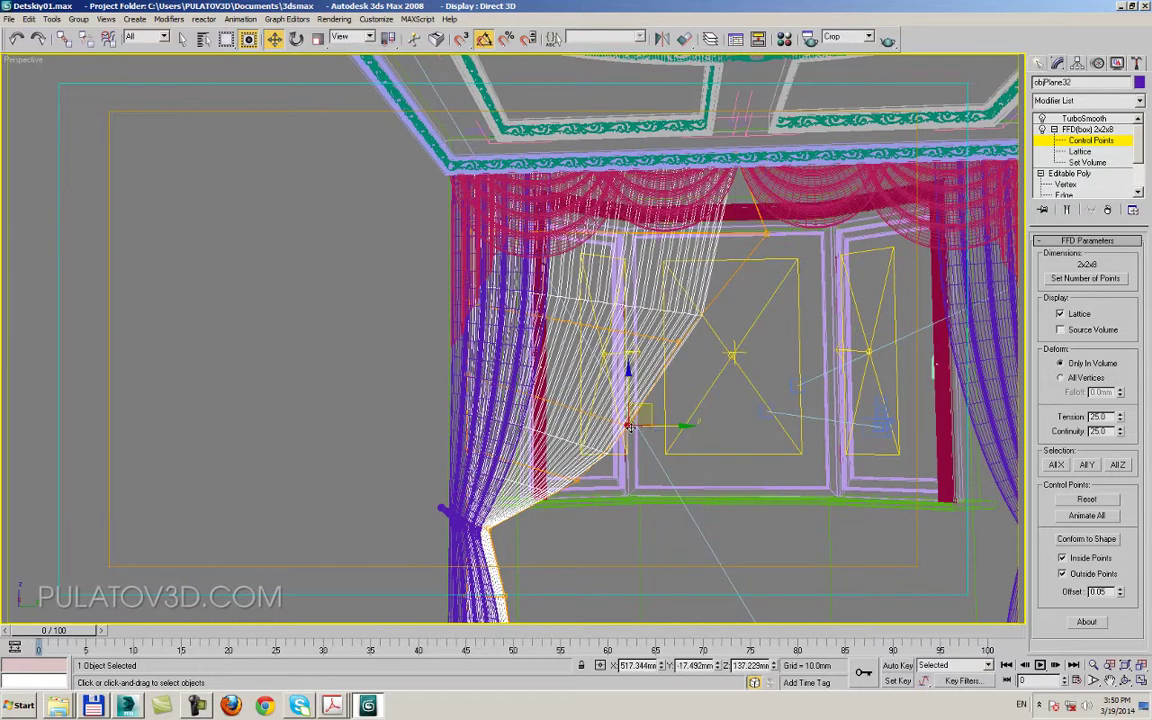
mouse_move(648, 412)
left_mouse_down()
mouse_move(711, 333)
mouse_move(719, 344)
left_mouse_up()
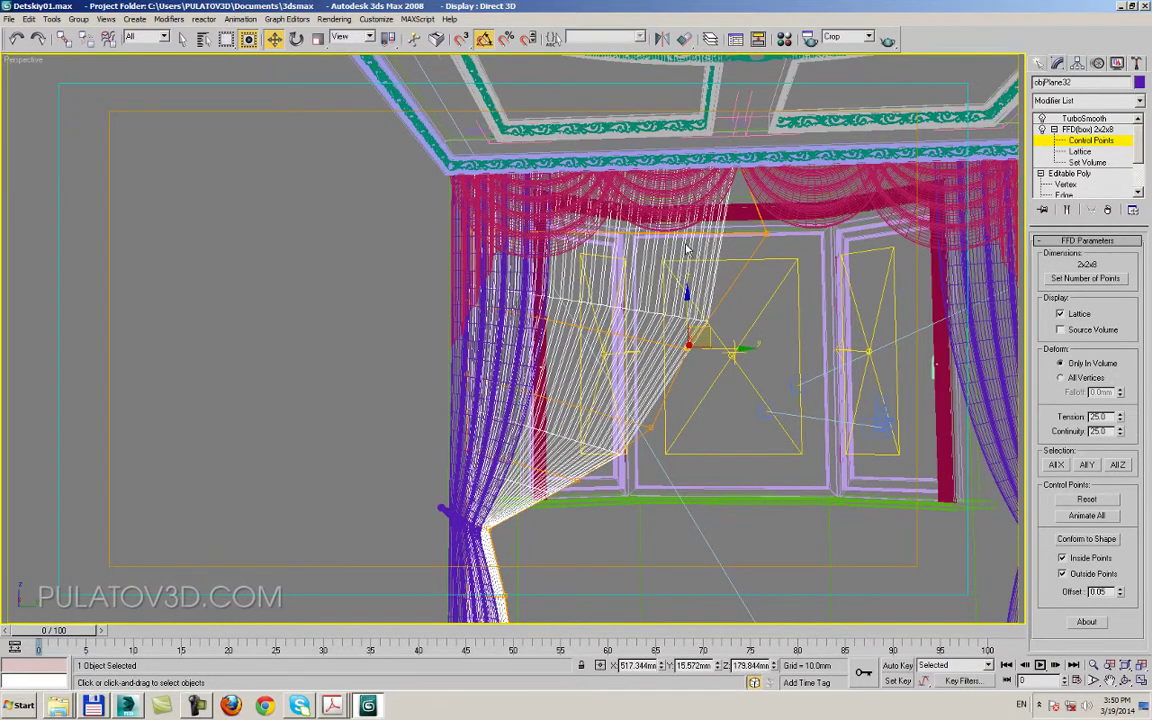
left_click_drag(1137, 148, 1135, 175)
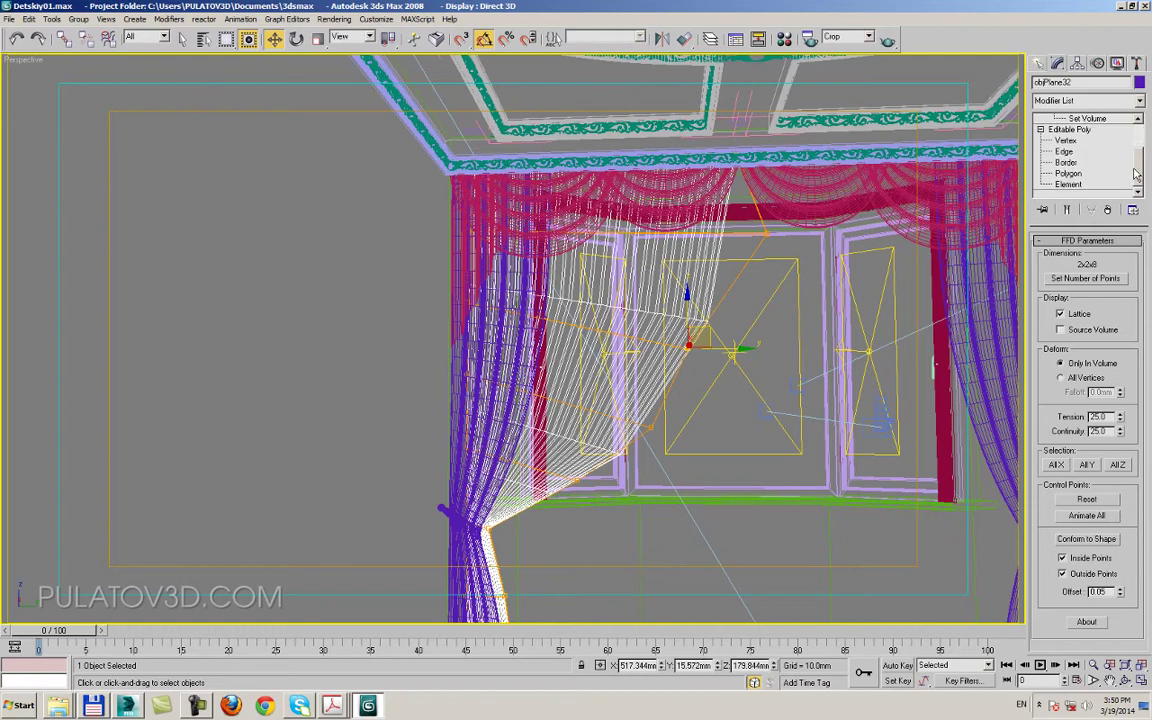
- Slice a new horizontal vertex row across the panel in Editable Poly Vertex level
left_click(1068, 141)
left_click_drag(1045, 408, 1080, 8)
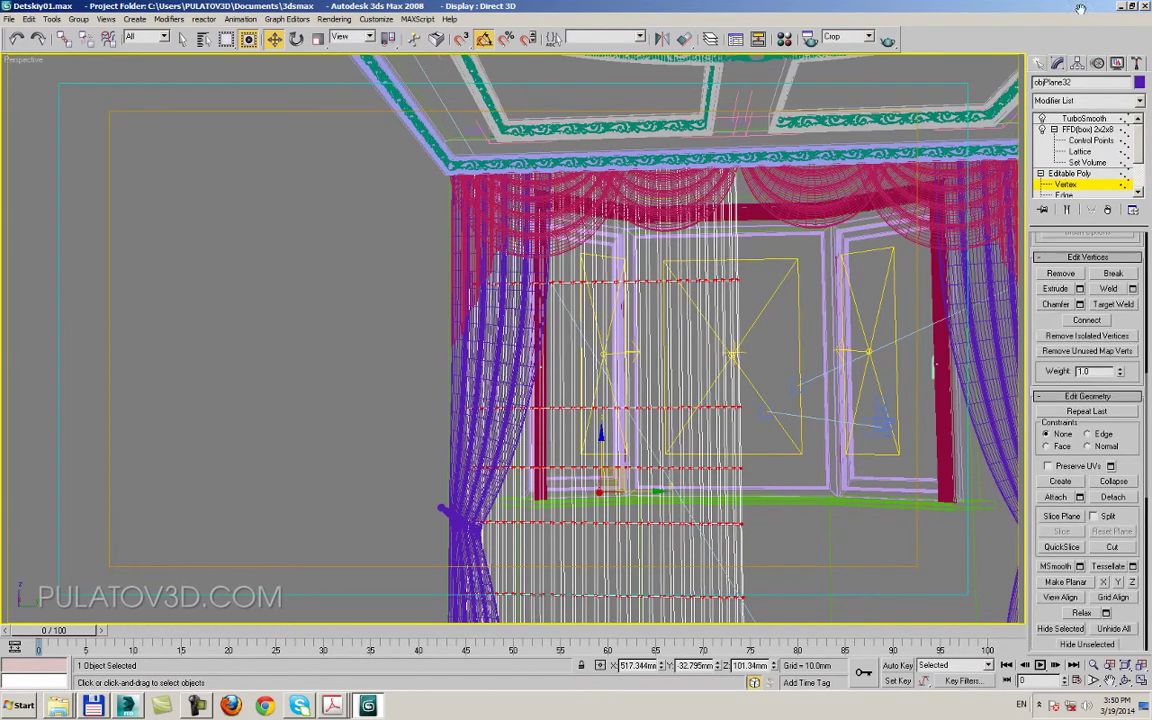
left_click(766, 420)
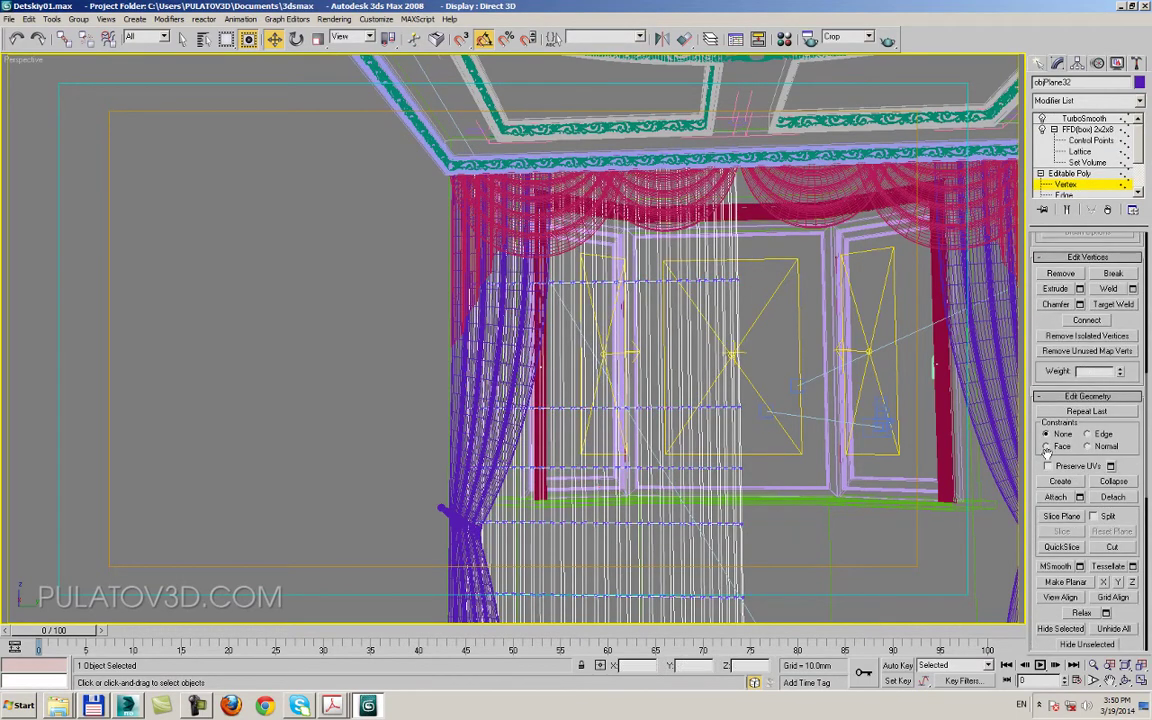
left_click(1052, 515)
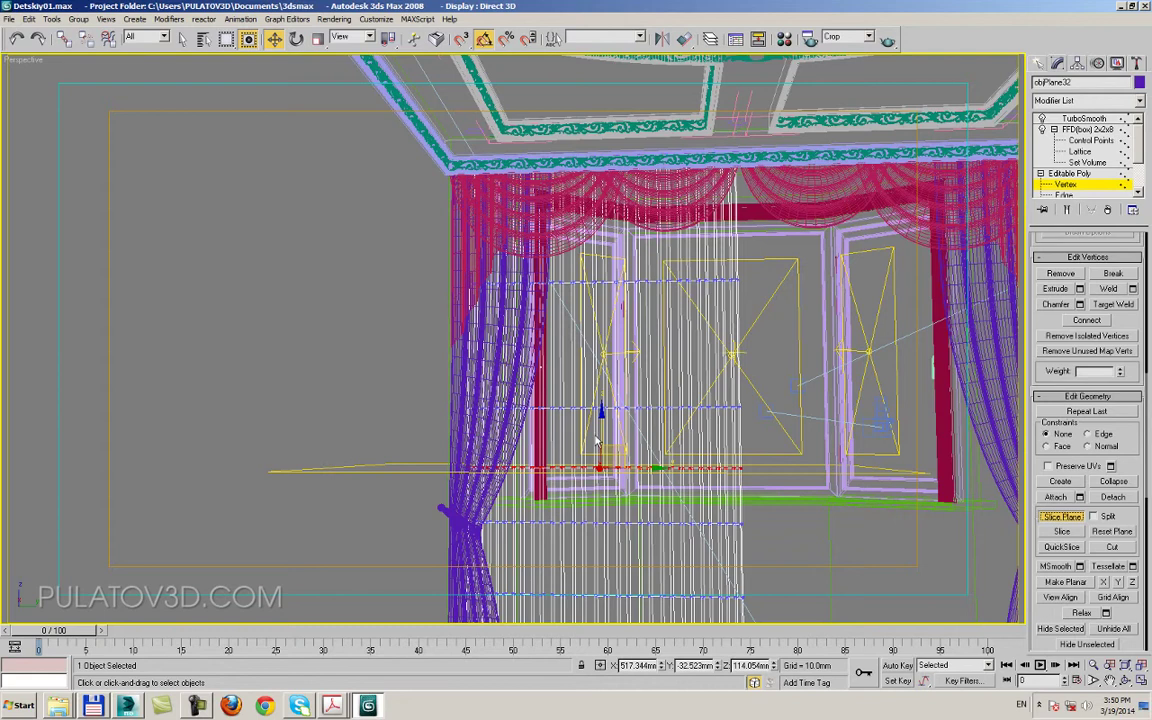
left_click_drag(597, 440, 597, 290)
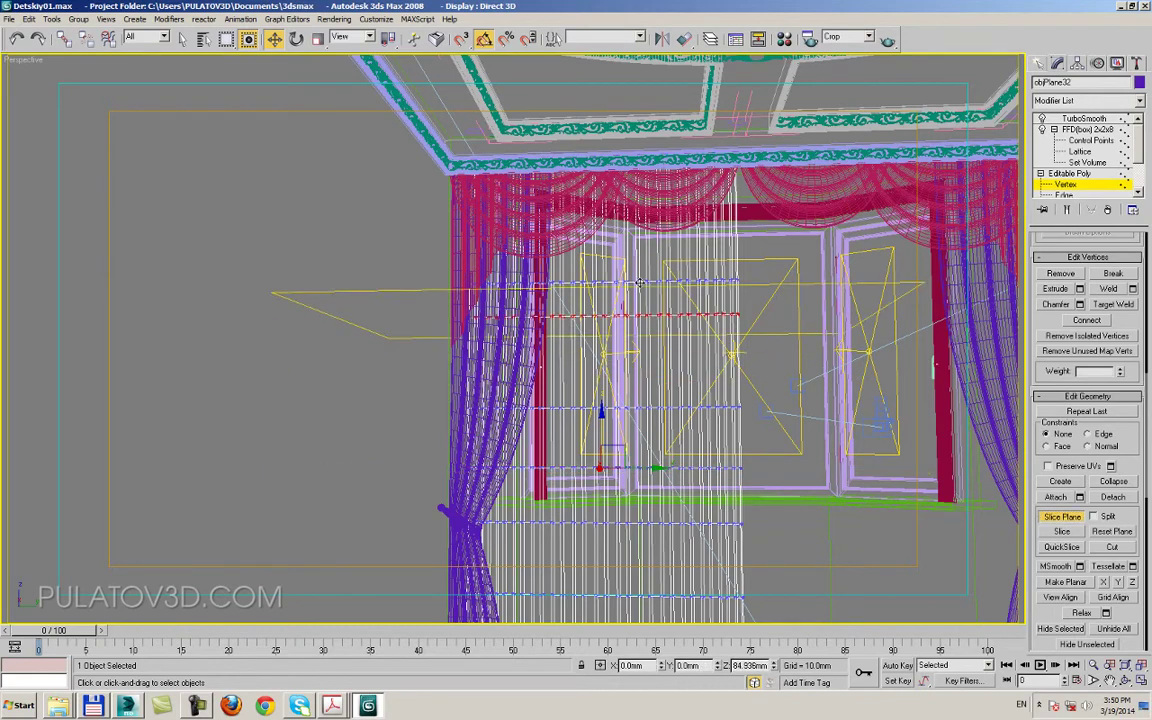
left_click(1066, 531)
right_click(960, 475)
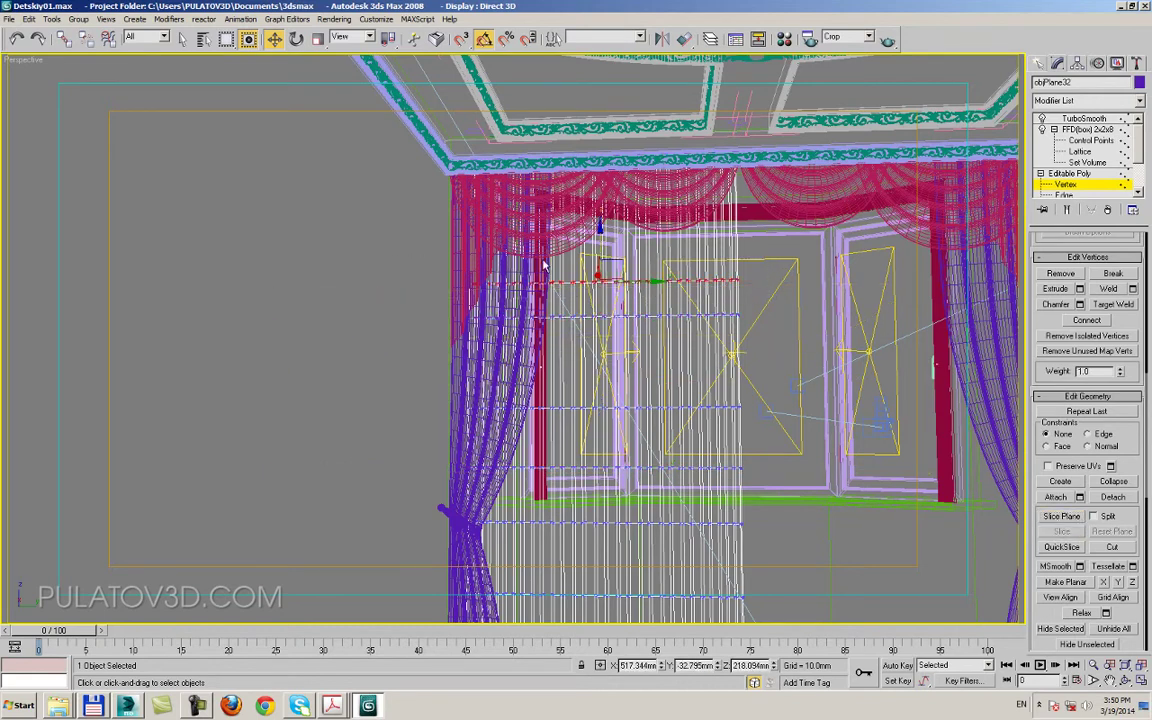
- Respace the panel's vertex rows vertically by moving them up and down along Z
mouse_move(600, 240)
left_mouse_down()
mouse_move(600, 175)
mouse_move(617, 277)
mouse_move(562, 382)
mouse_move(601, 305)
left_mouse_up()
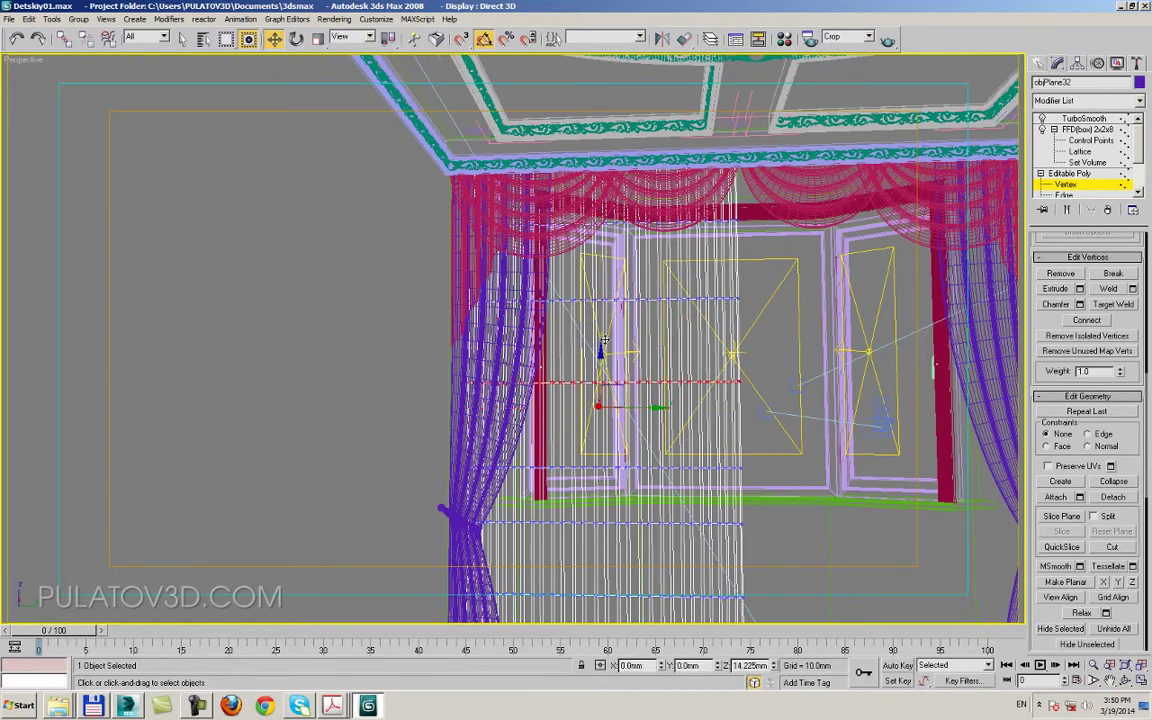
middle_click_drag(478, 495, 478, 455, "alt")
mouse_move(643, 322)
left_mouse_down()
mouse_move(645, 404)
mouse_move(603, 372)
left_mouse_up()
middle_click_drag(729, 479, 699, 411)
left_click_drag(763, 441, 406, 492)
left_click_drag(573, 422, 573, 429)
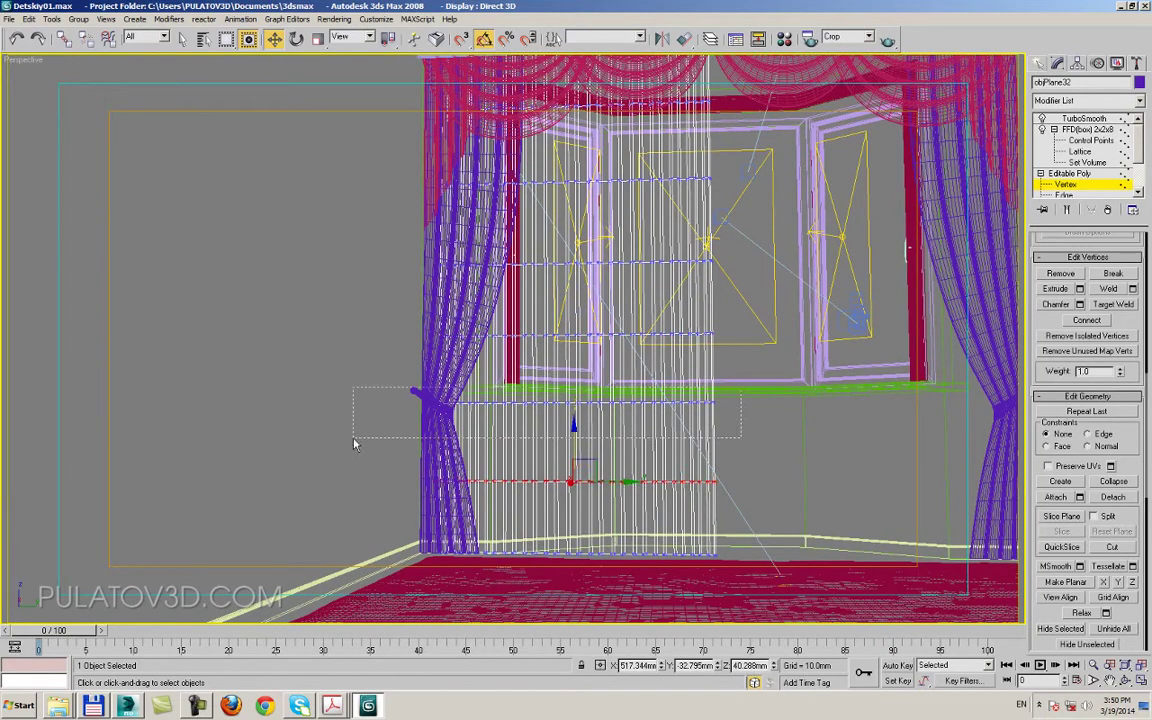
left_click_drag(353, 443, 353, 441)
left_click_drag(573, 345, 573, 355)
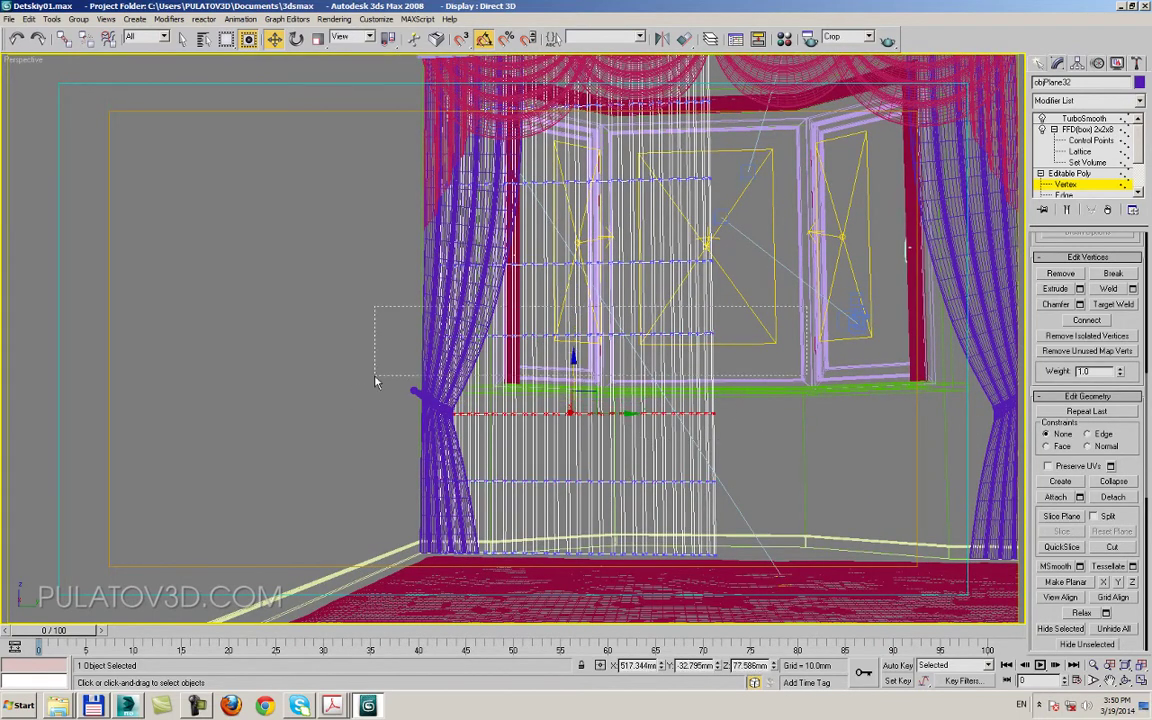
left_click_drag(376, 382, 376, 381)
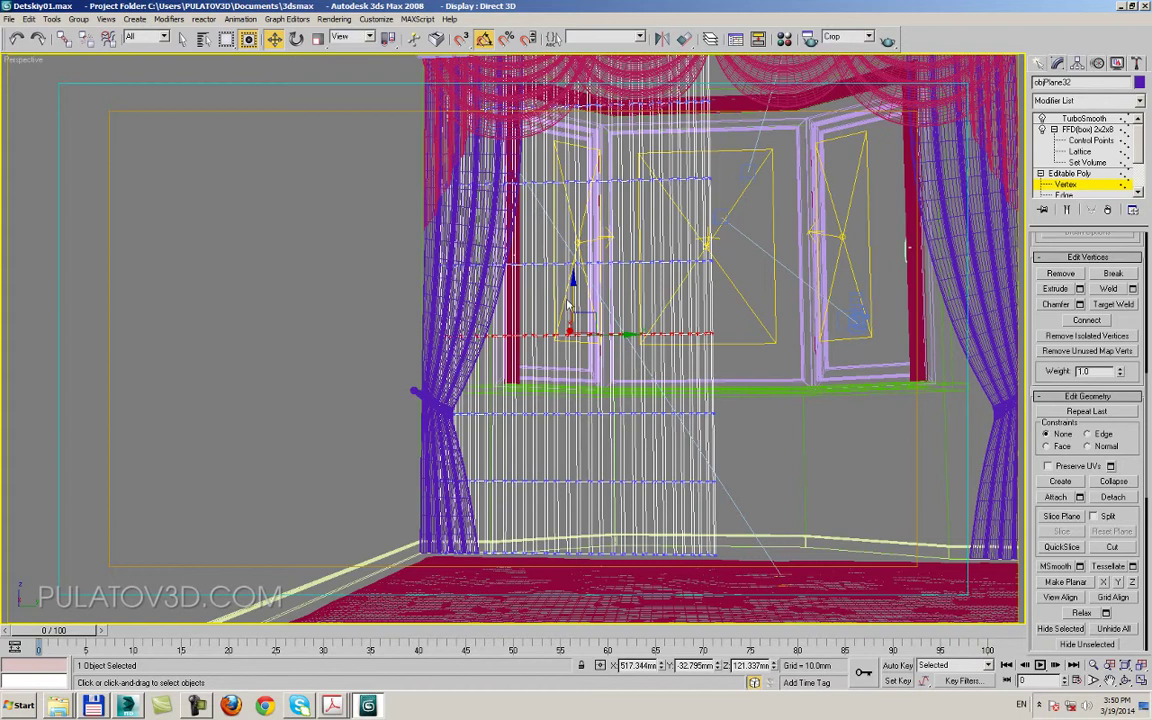
- Move the sheer panel's top lattice points under the valance and pull the lower fold down-left toward the tieback
left_click(1090, 140)
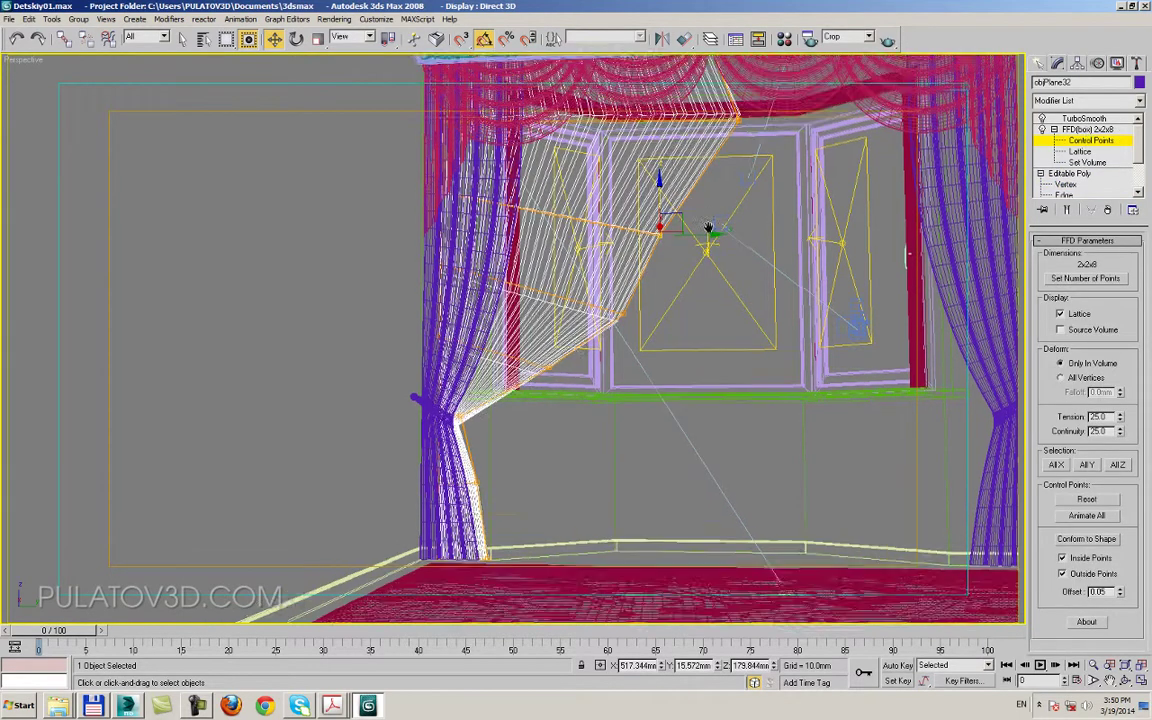
middle_click_drag(708, 228, 722, 276)
left_click_drag(686, 262, 698, 278)
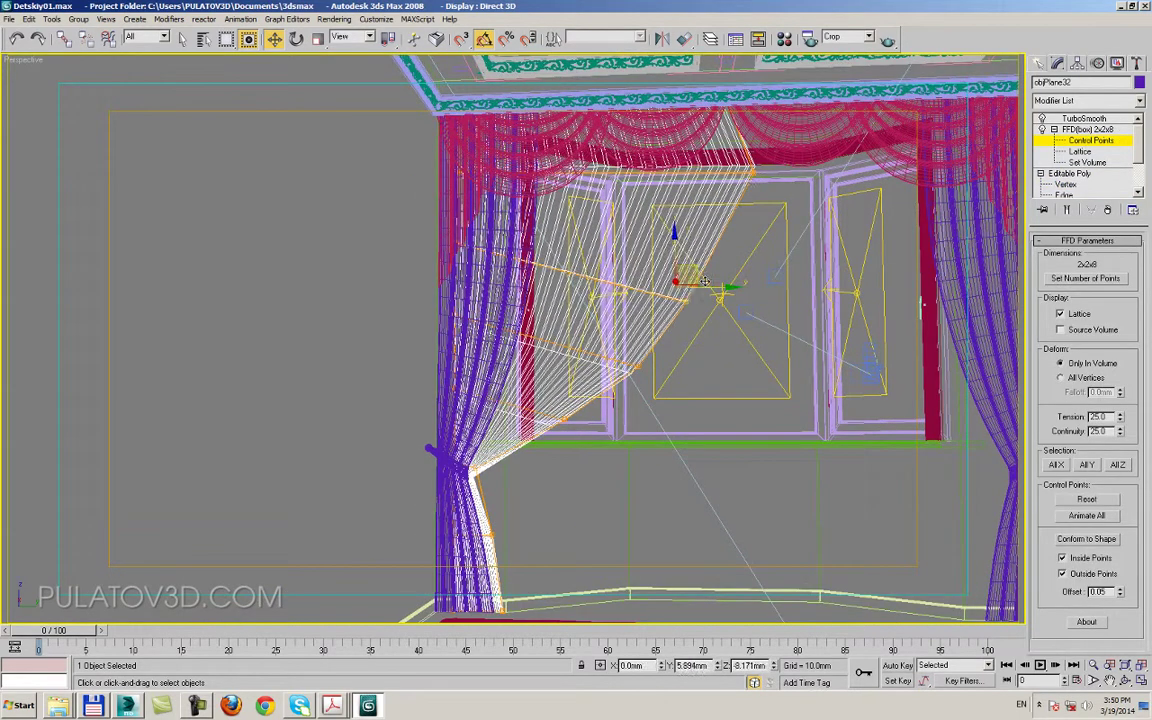
left_click_drag(748, 168, 690, 150)
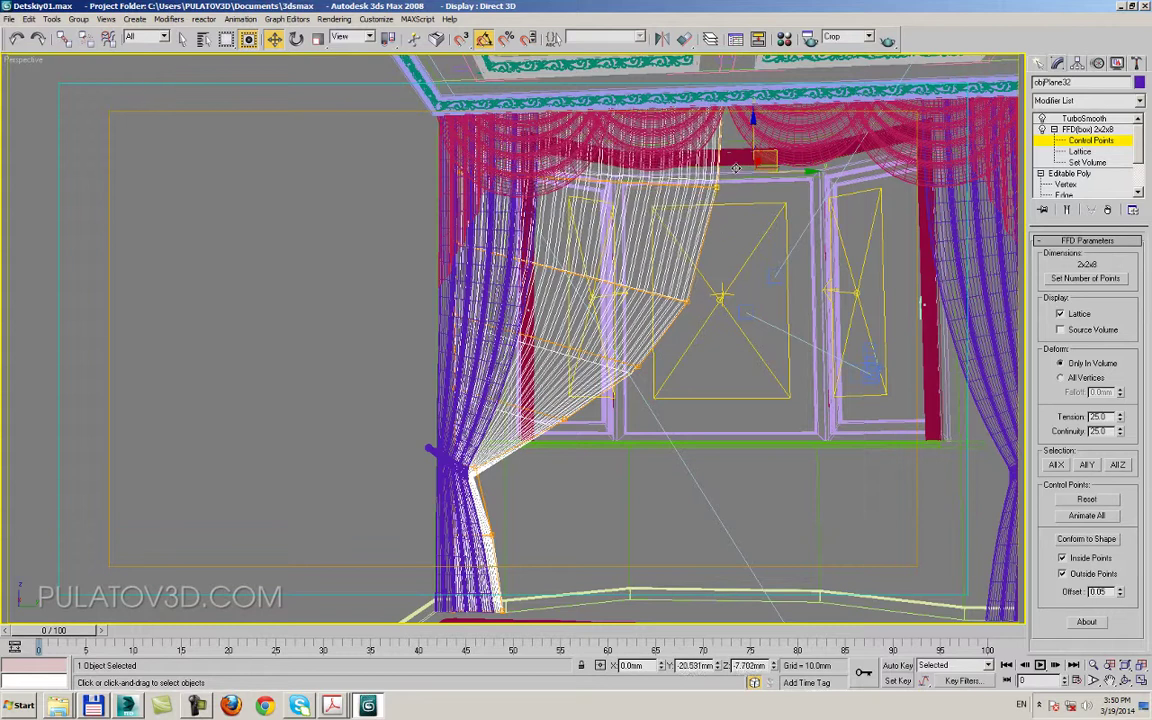
middle_click_drag(690, 150, 736, 85)
left_click(616, 346)
left_click_drag(618, 340, 596, 366)
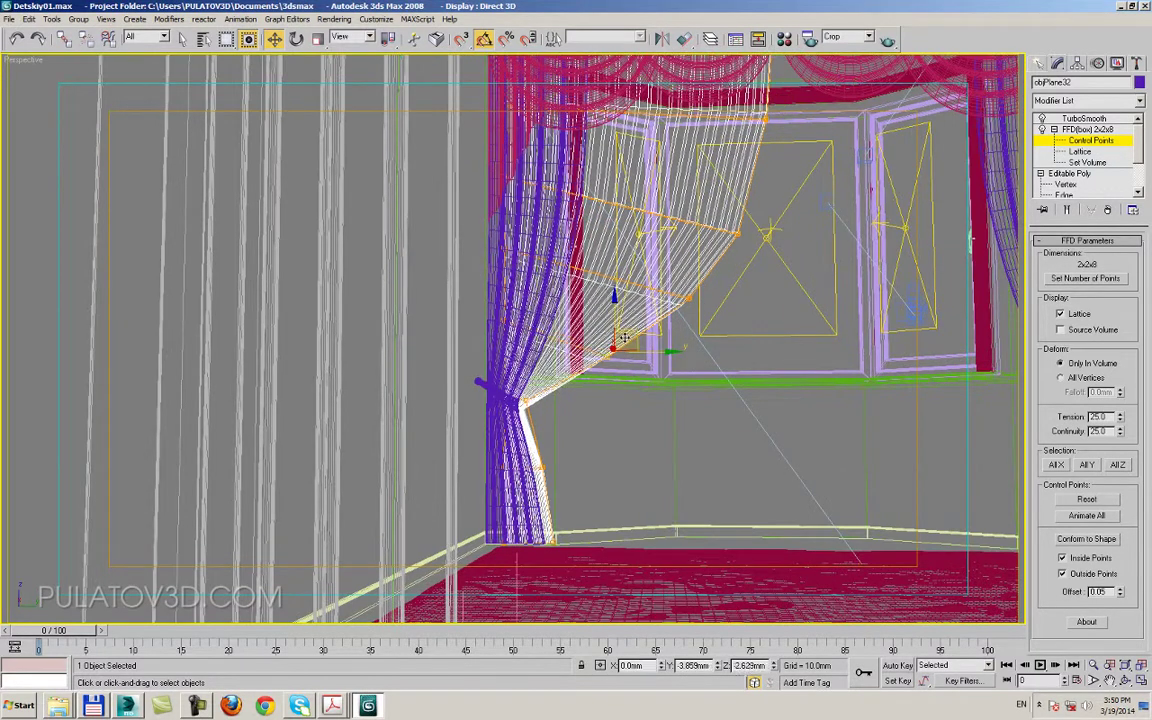
- Adjust the upper and hem lattice points, then view the shaded TurboSmooth result
middle_click_drag(716, 326, 658, 362)
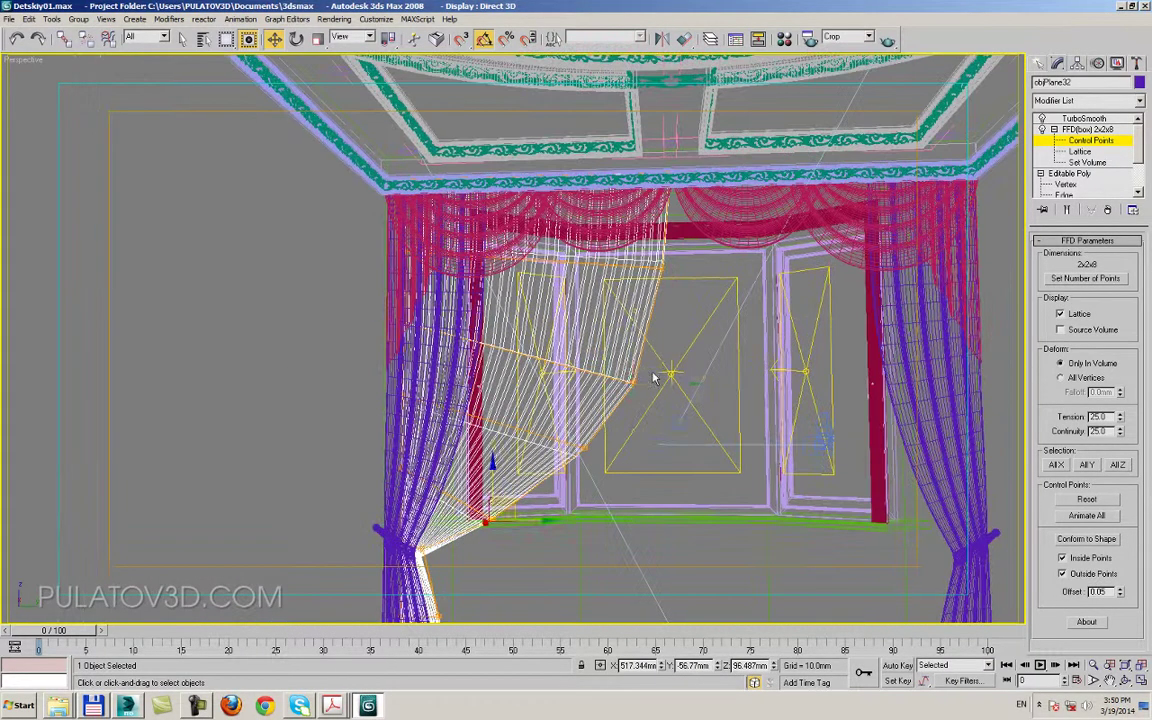
left_click_drag(650, 366, 640, 345)
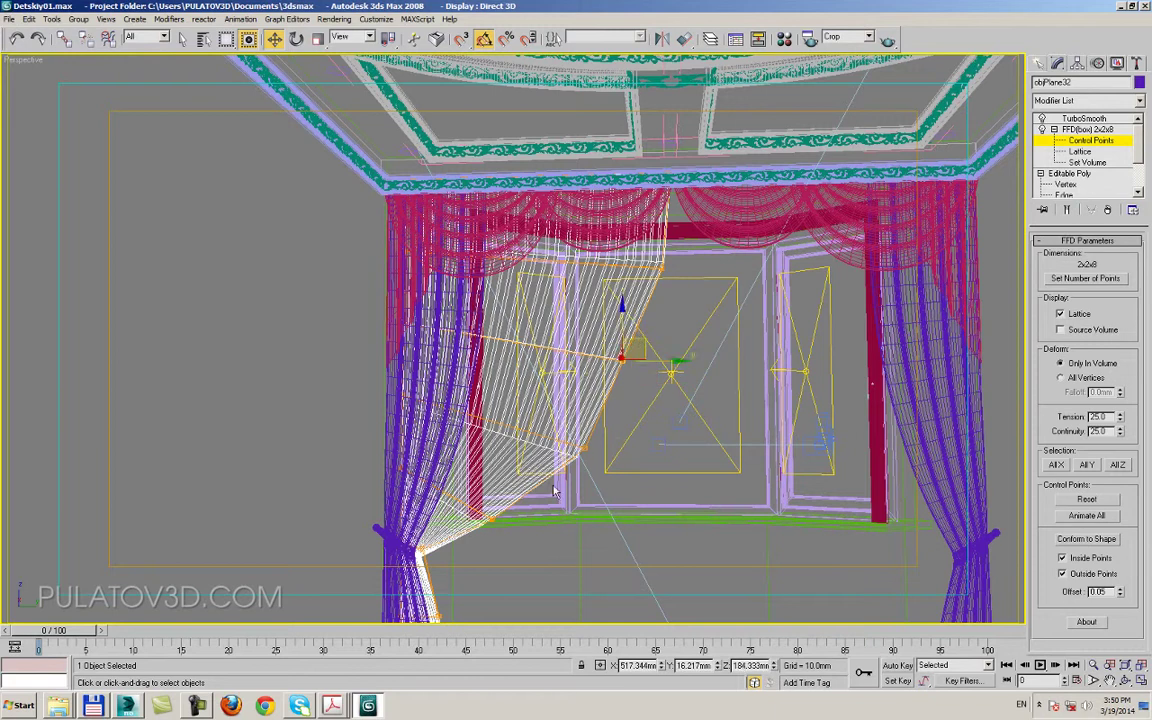
left_click_drag(592, 436, 588, 444)
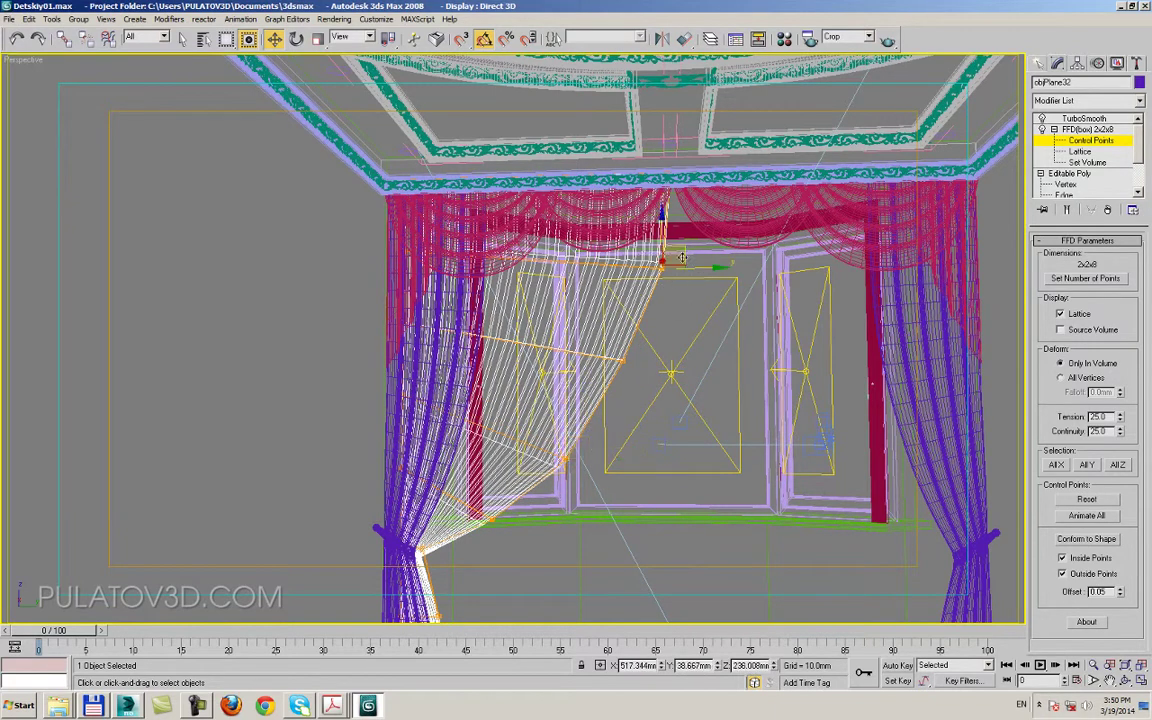
left_click_drag(664, 266, 675, 262)
mouse_move(675, 262)
middle_mouse_down("alt")
mouse_move(538, 311)
mouse_move(583, 383)
mouse_move(940, 332)
middle_mouse_up("alt")
key("F3")
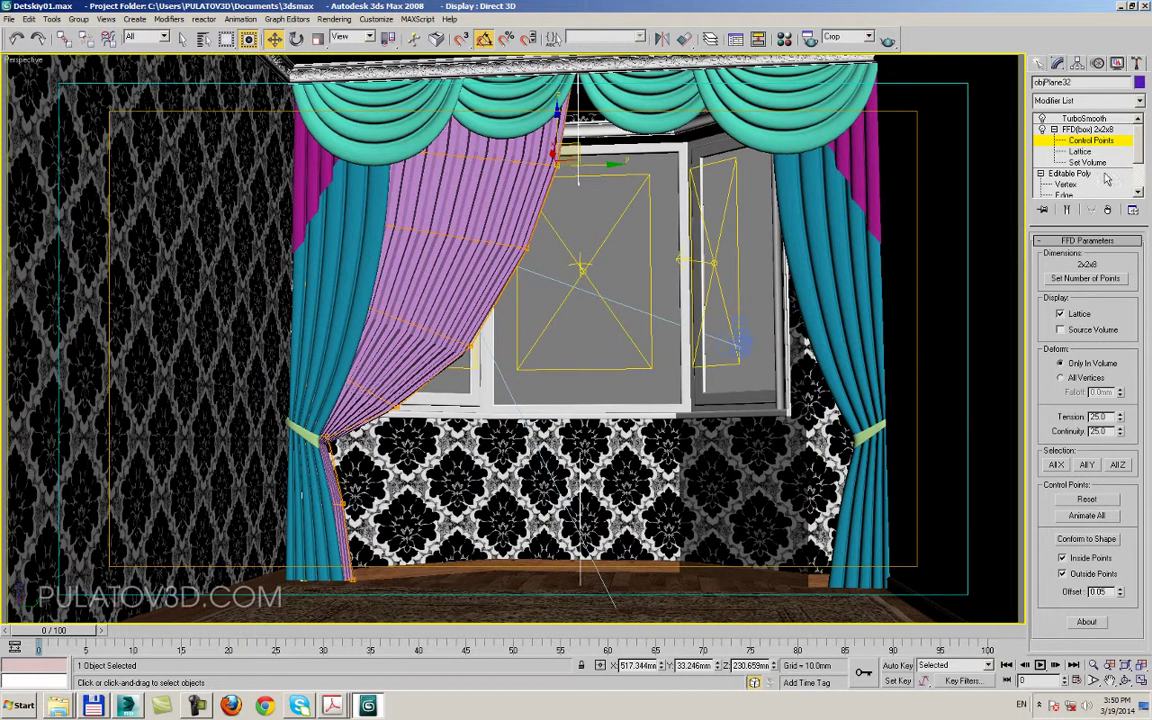
left_click(1088, 119)
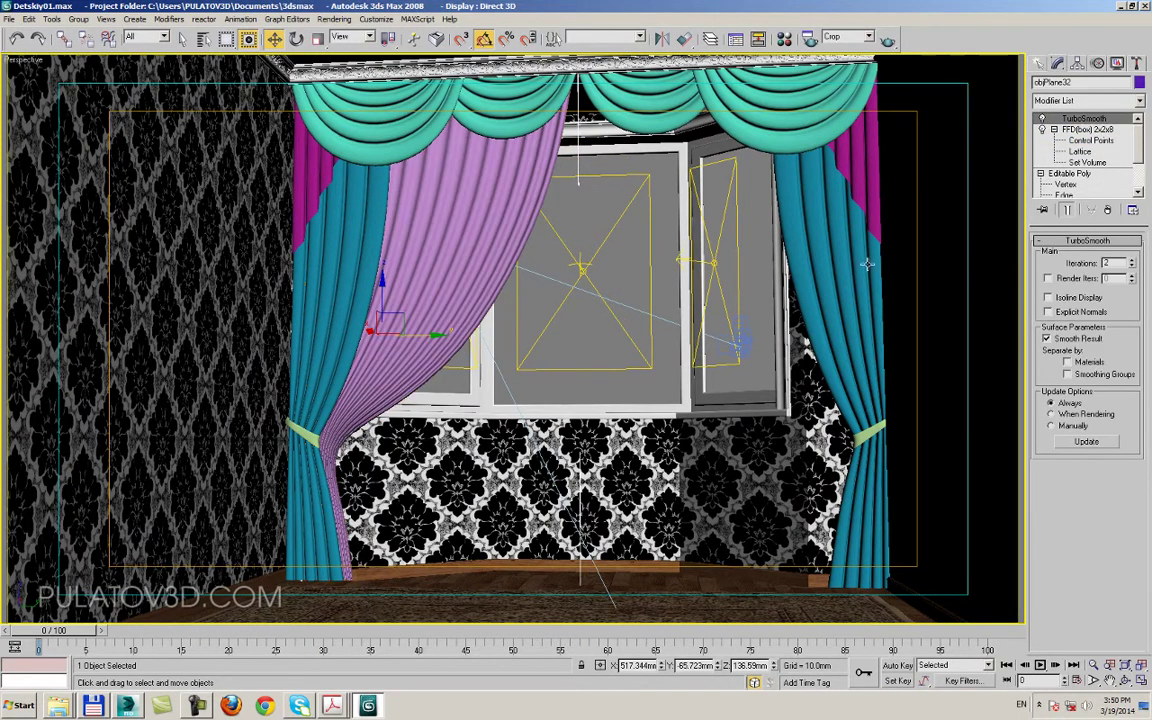
mouse_move(867, 263)
middle_mouse_down()
mouse_move(703, 342)
mouse_move(715, 370)
middle_mouse_up()
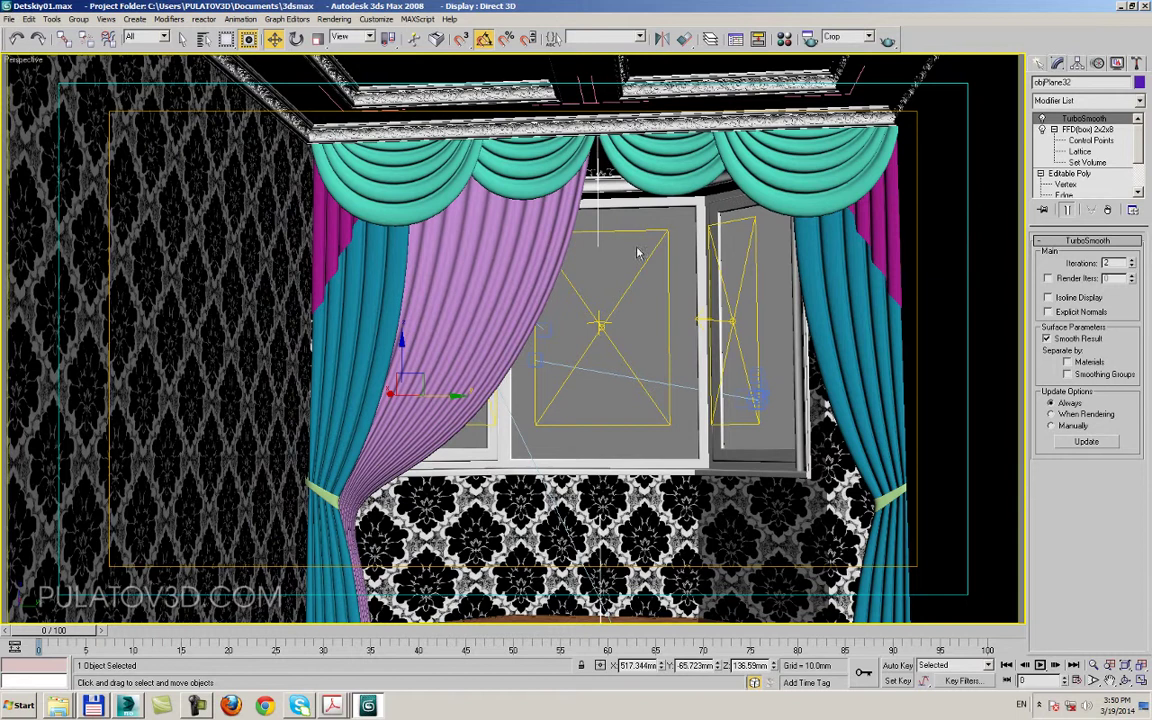
- At Editable Poly Vertex level, select the top row of pleat vertices and zoom in on them
left_click(1066, 185)
scroll(612, 380, "down", 3)
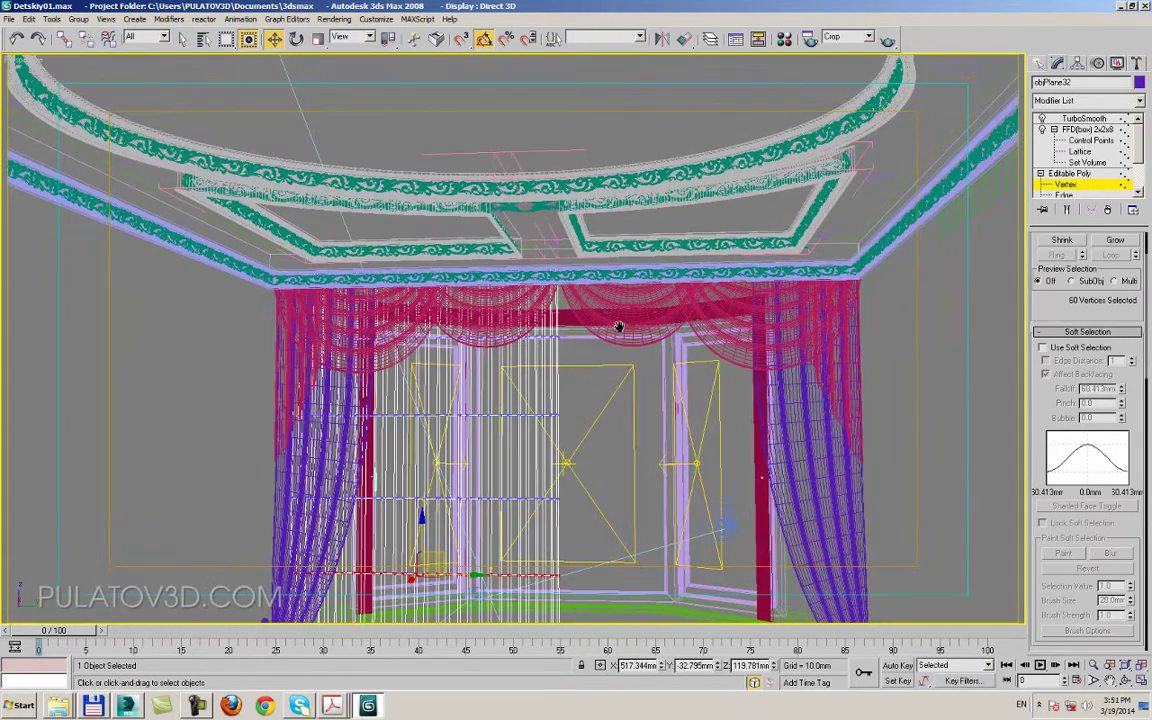
left_click_drag(470, 250, 543, 310)
scroll(545, 340, "up", 3)
scroll(545, 343, "up", 2)
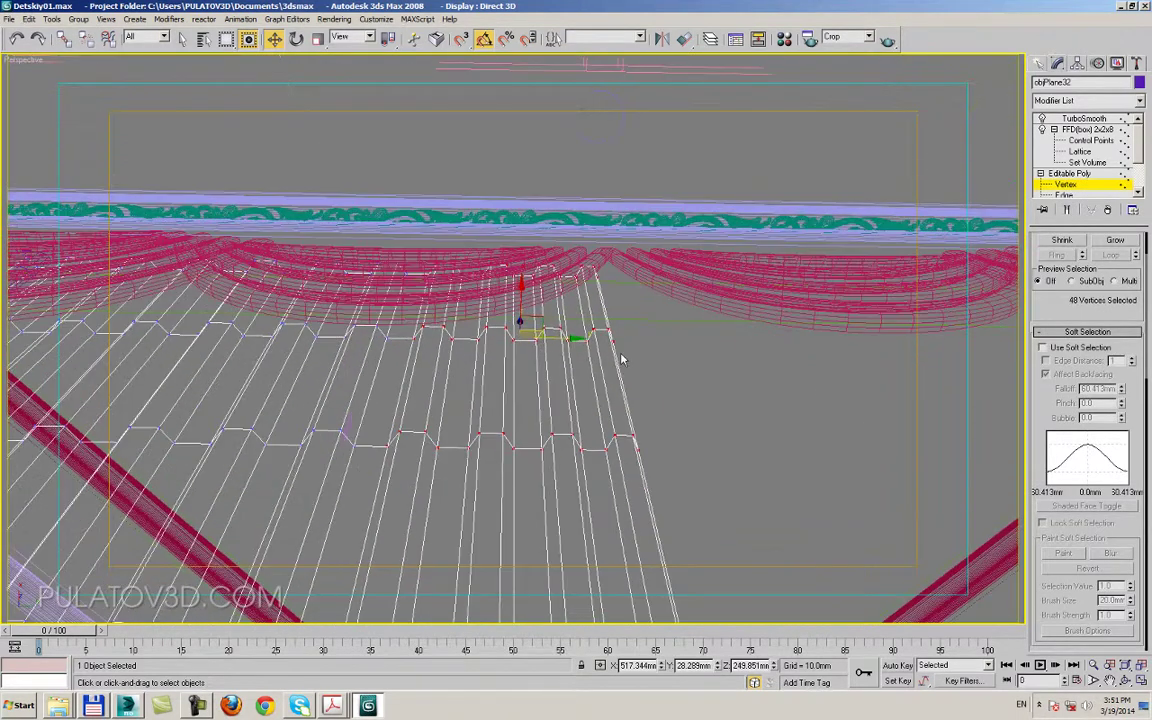
scroll(620, 357, "down", 3)
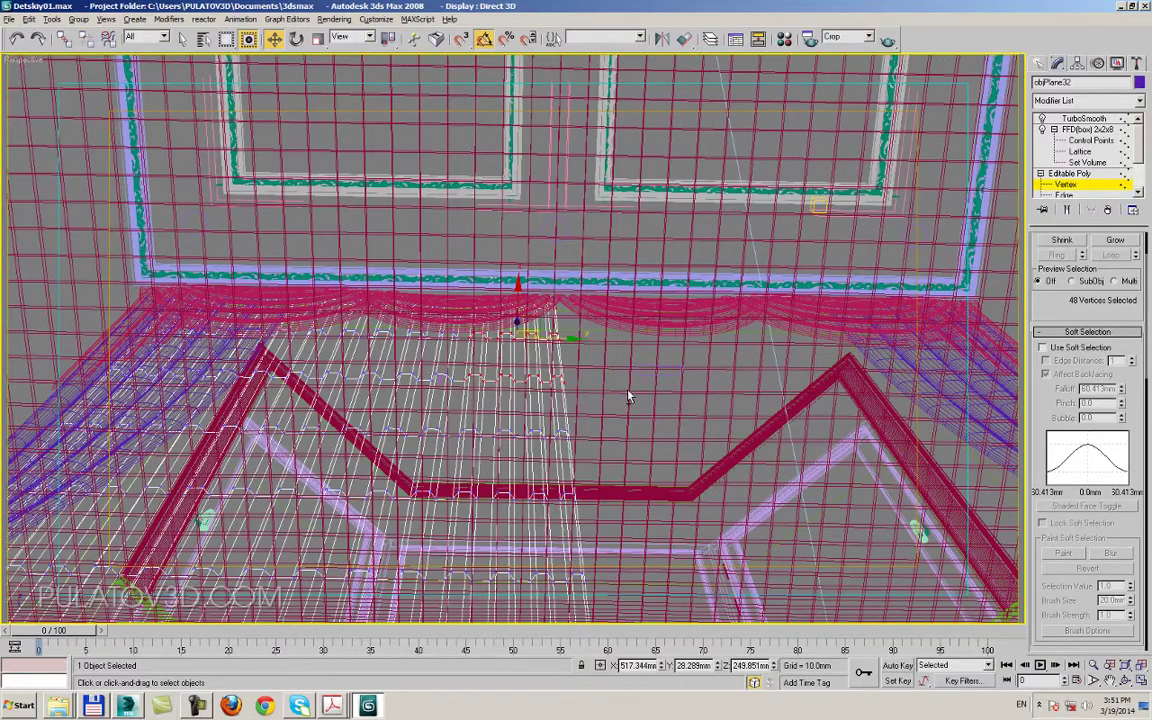
middle_click_drag(628, 397, 625, 440, "alt")
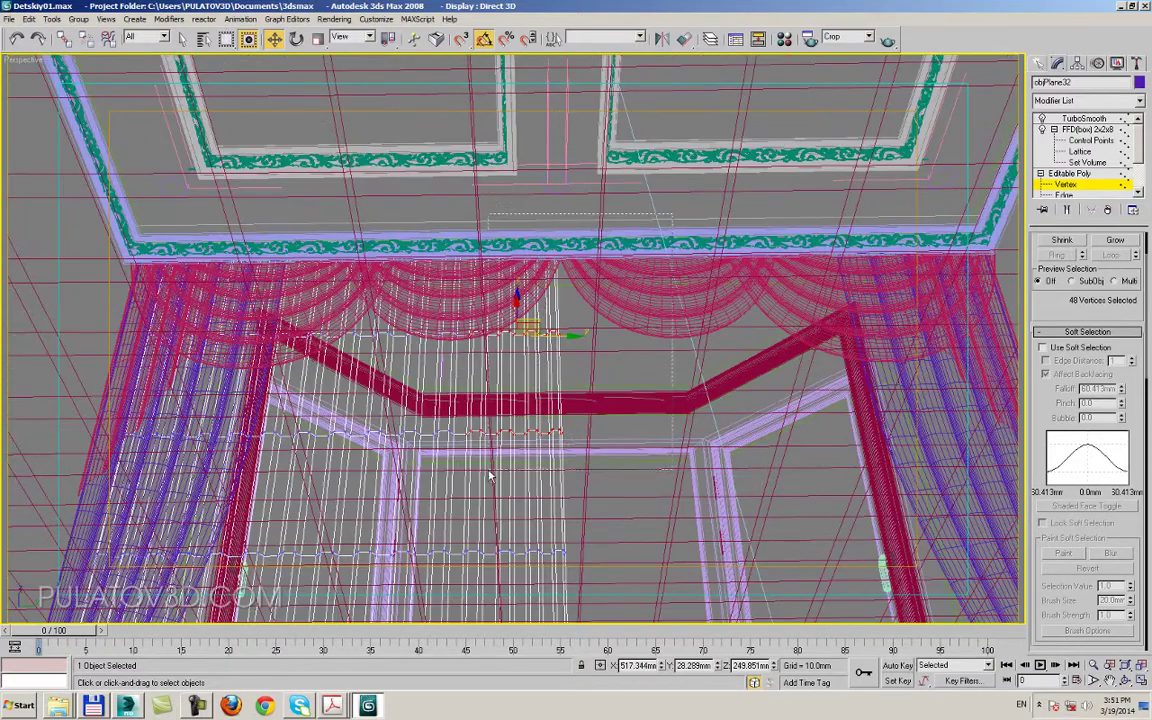
scroll(532, 434, "up", 1)
scroll(553, 408, "up", 3)
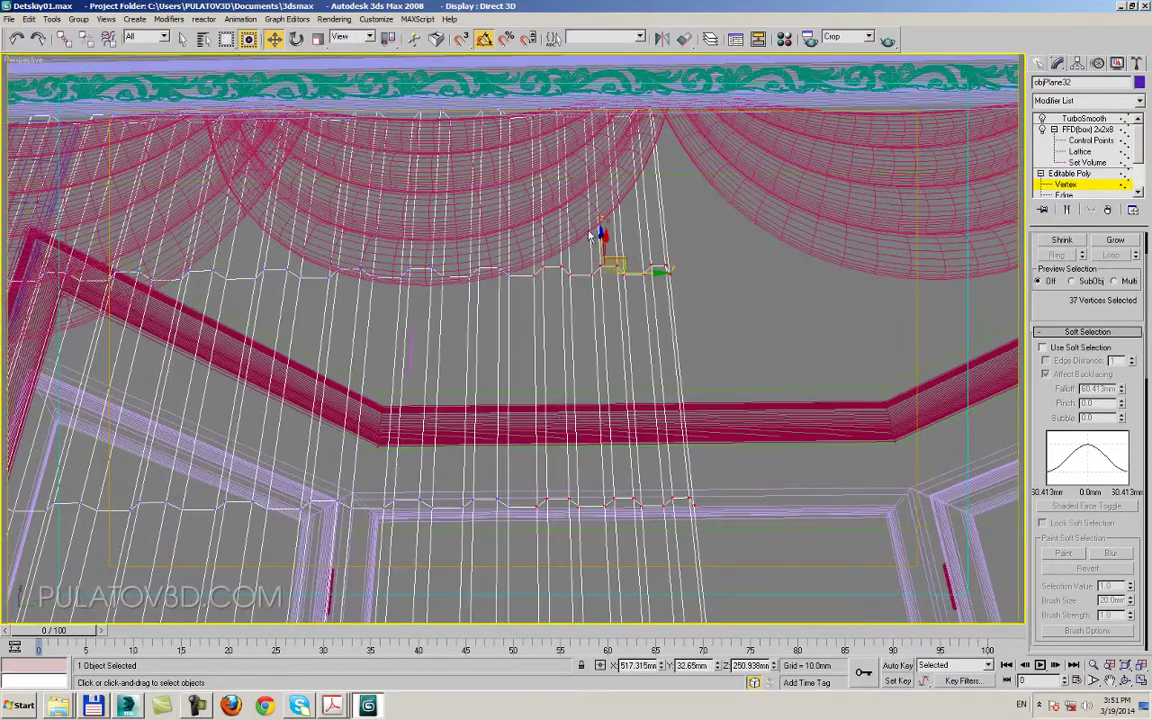
scroll(590, 236, "down", 2)
- Clear the vertex selection, inspect the lower pleats, and return to FFD Control Points
left_click(595, 473)
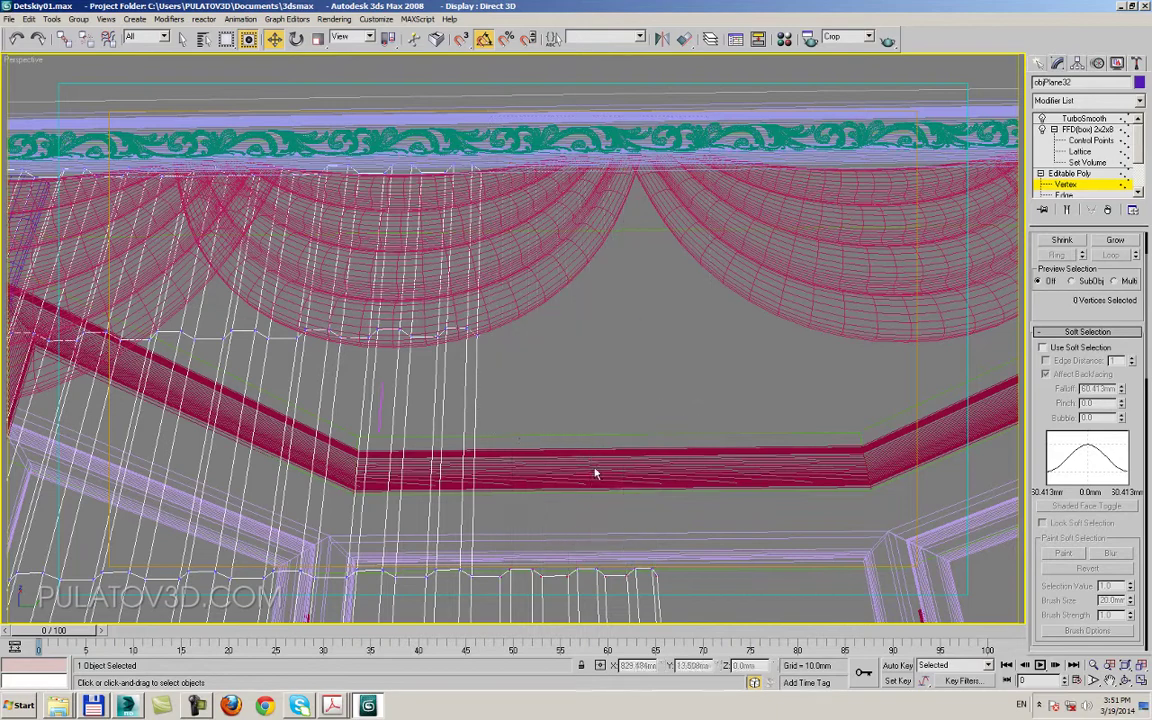
middle_click_drag(595, 473, 714, 306)
middle_click_drag(542, 563, 557, 255)
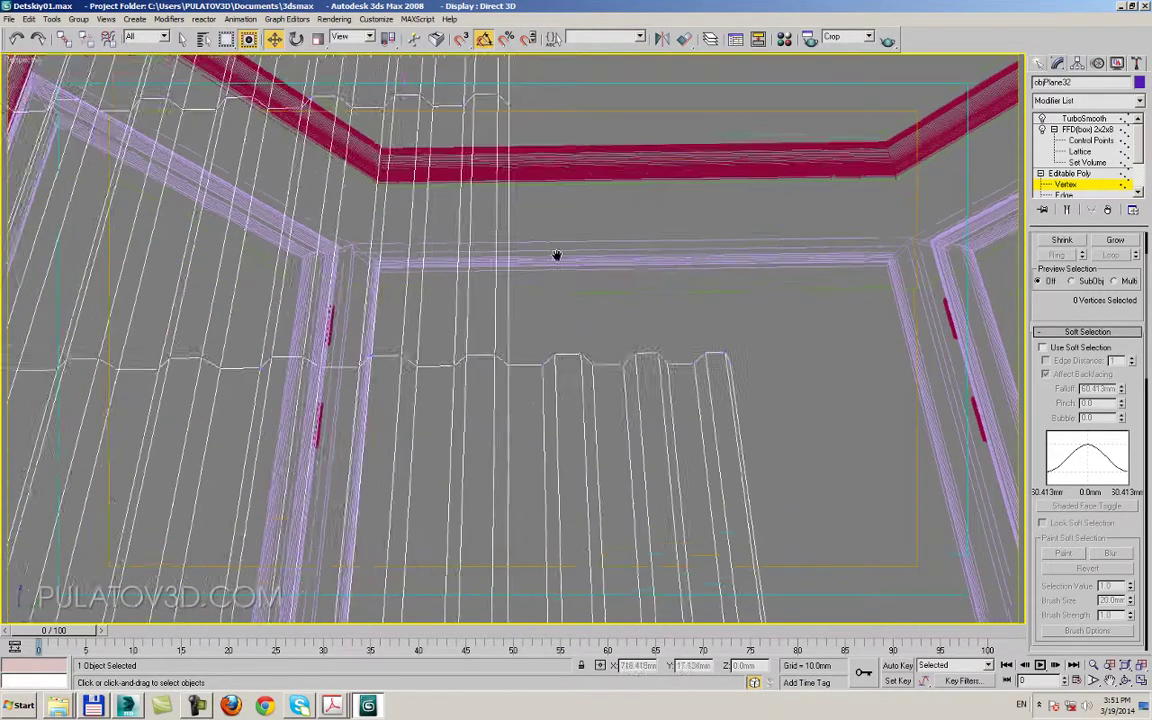
scroll(557, 255, "down", 2)
left_click_drag(707, 278, 520, 395)
middle_click_drag(555, 403, 560, 301)
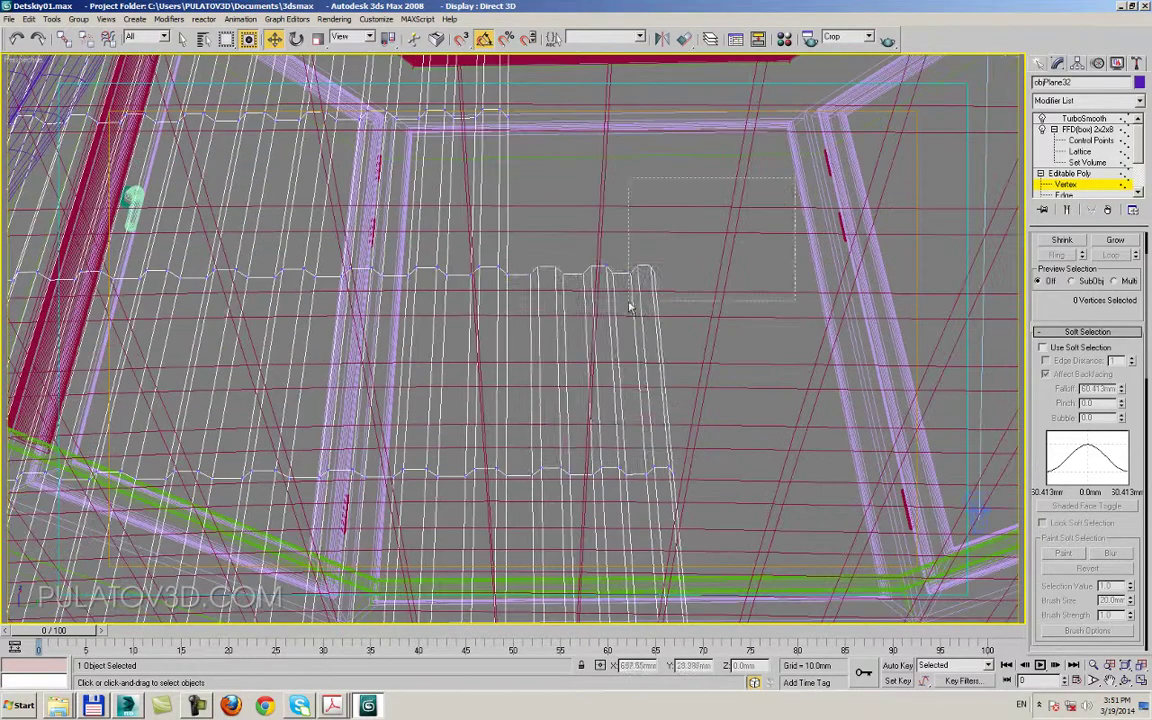
middle_click_drag(522, 391, 584, 383, "alt")
mouse_move(665, 272)
middle_mouse_down("alt")
mouse_move(560, 321)
mouse_move(591, 460)
mouse_move(730, 195)
mouse_move(797, 155)
mouse_move(504, 514)
mouse_move(571, 399)
mouse_move(1150, 145)
middle_mouse_up("alt")
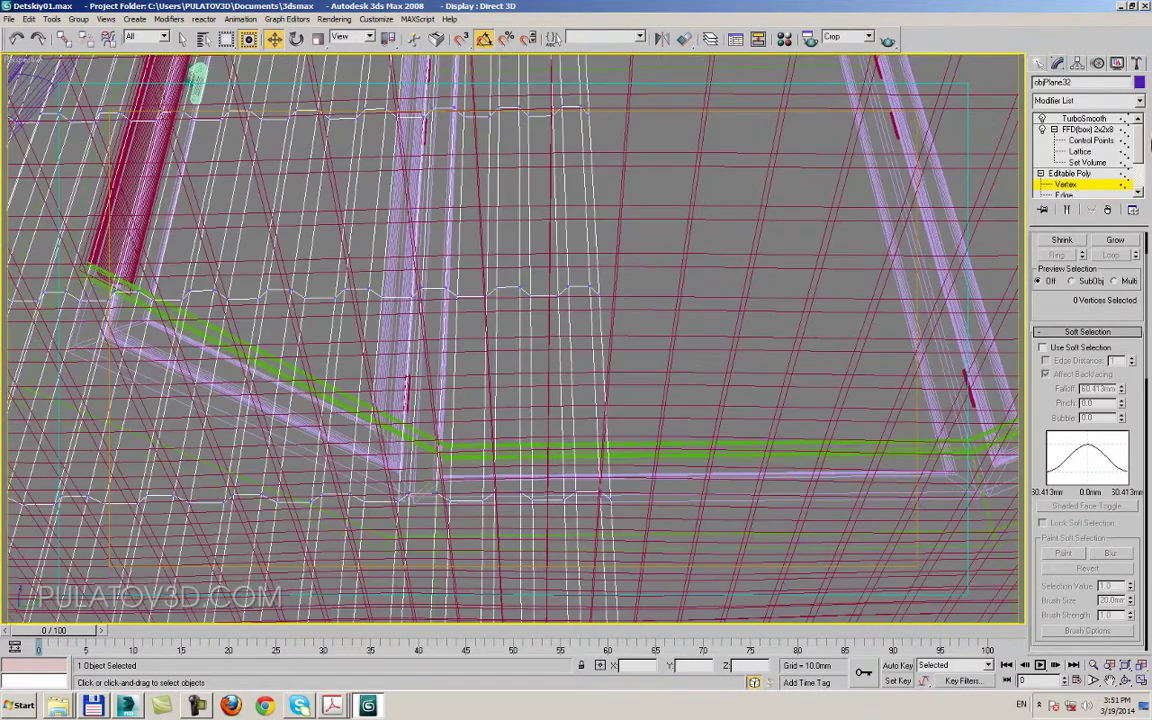
left_click(1090, 140)
middle_click_drag(643, 262, 699, 338, "alt")
- Raise and shift the panel's top lattice point, then move the middle and lower points to reshape the sweep
left_click(1070, 173)
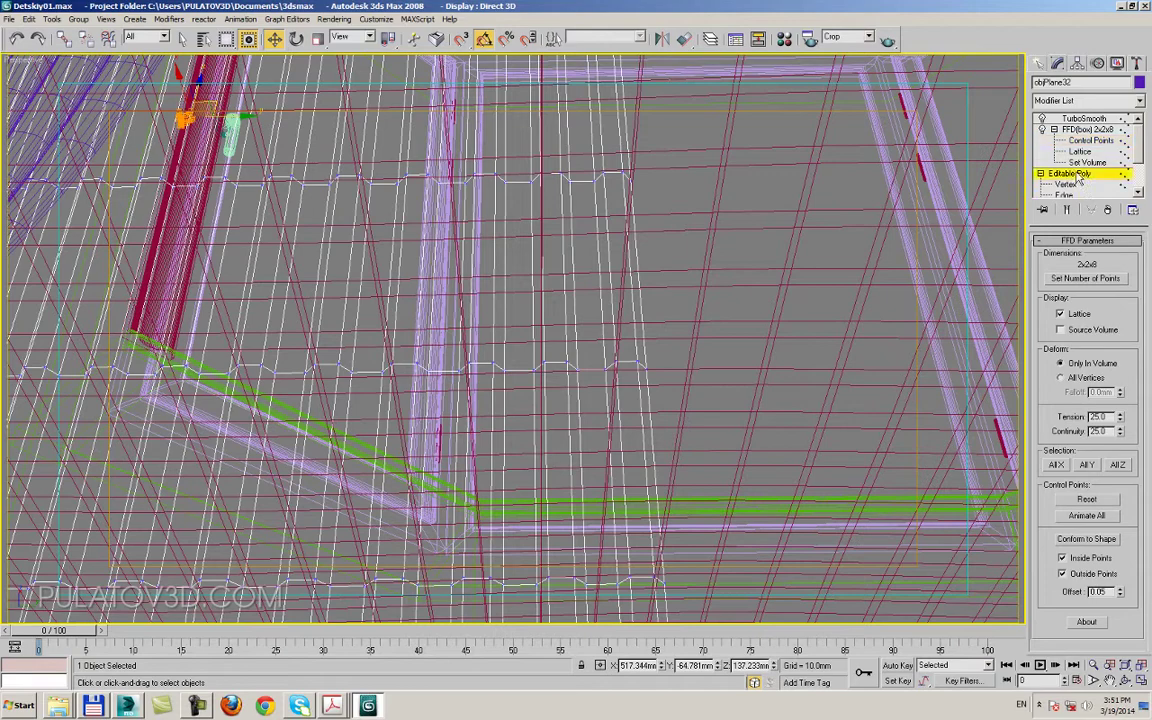
left_click(1090, 140)
mouse_move(800, 300)
middle_mouse_down("alt")
mouse_move(794, 383)
mouse_move(764, 363)
middle_mouse_up("alt")
scroll(786, 198, "up", 2)
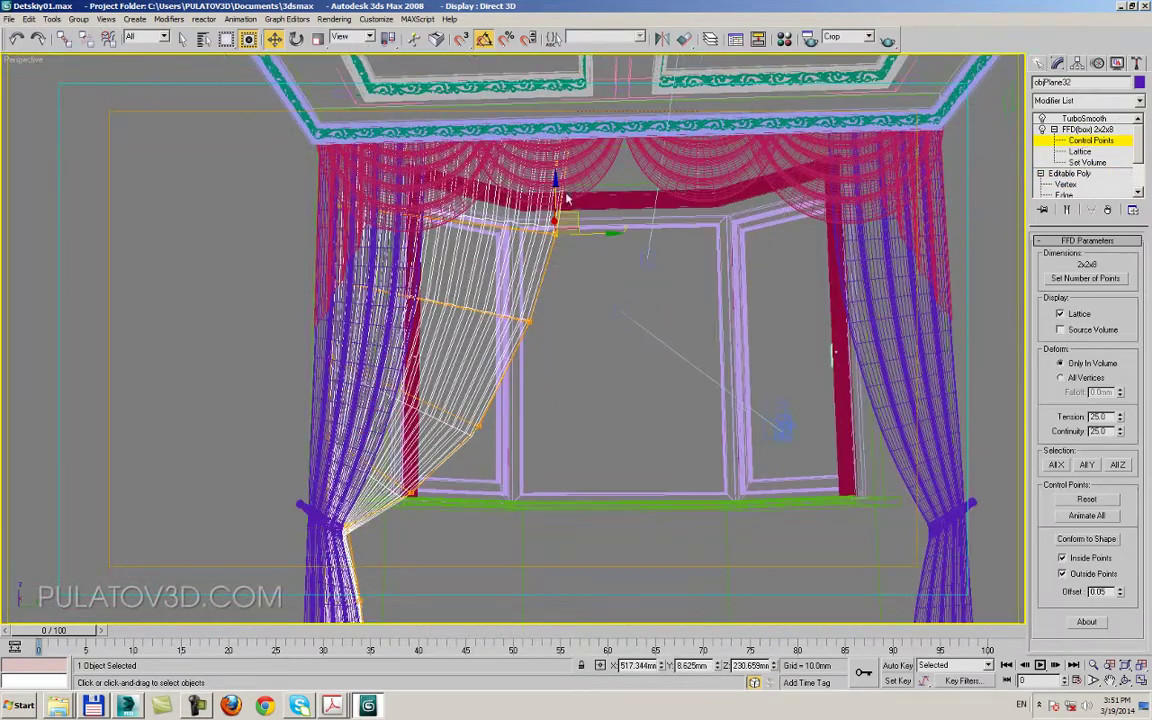
mouse_move(566, 199)
left_mouse_down()
mouse_move(616, 204)
mouse_move(687, 187)
left_mouse_up()
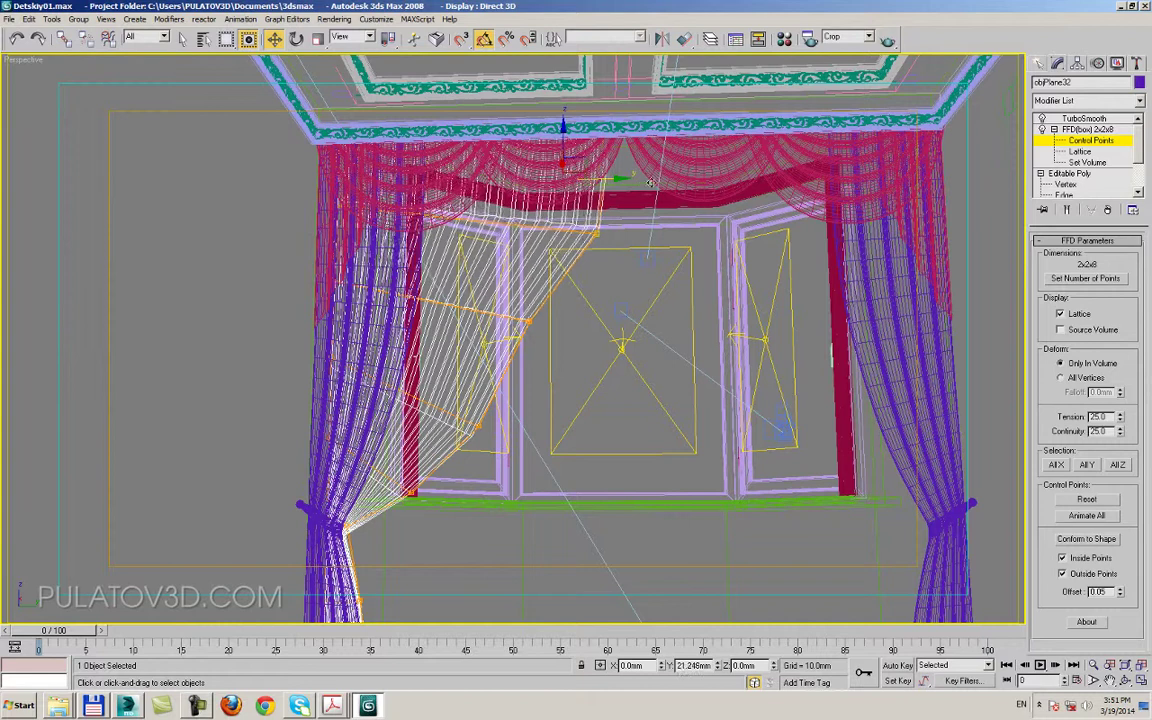
mouse_move(627, 254)
left_mouse_down()
mouse_move(545, 331)
mouse_move(568, 352)
left_mouse_up()
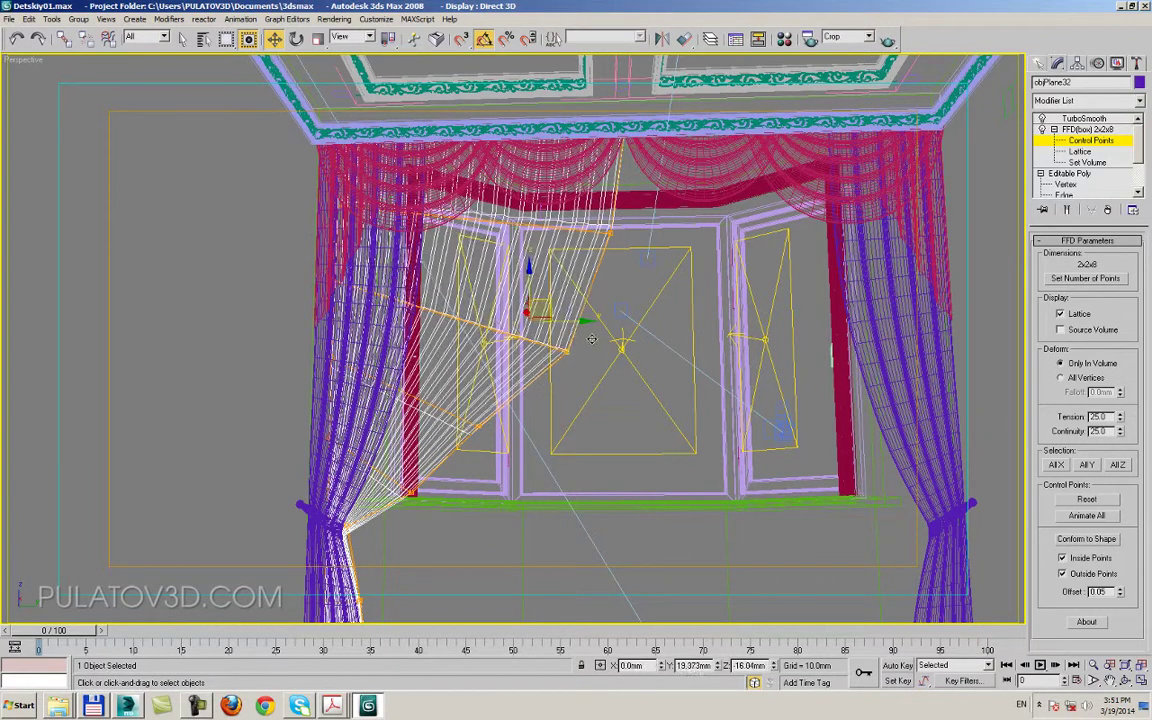
left_click_drag(500, 400, 455, 460)
left_click_drag(497, 403, 511, 423)
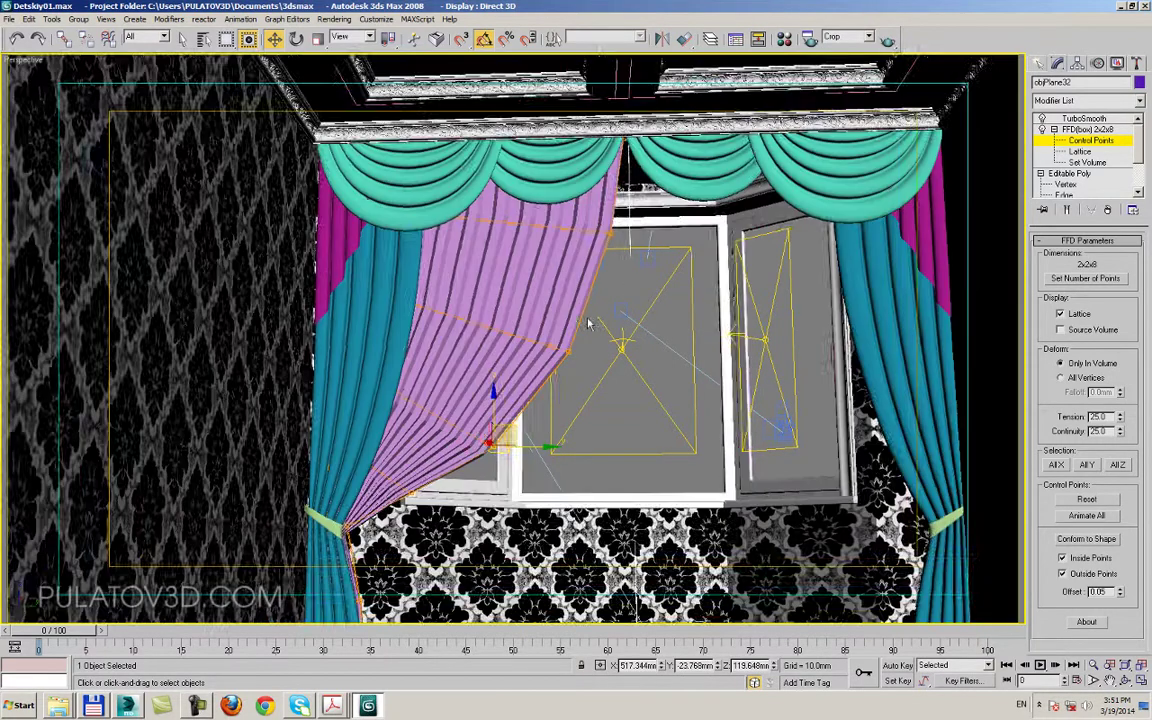
- Check the shape in shaded view, nudge the top point, lift the lower-edge point, and recheck shaded
key("F3")
mouse_move(580, 258)
left_mouse_down()
mouse_move(522, 226)
mouse_move(545, 215)
left_mouse_up()
middle_click_drag(378, 500, 475, 392)
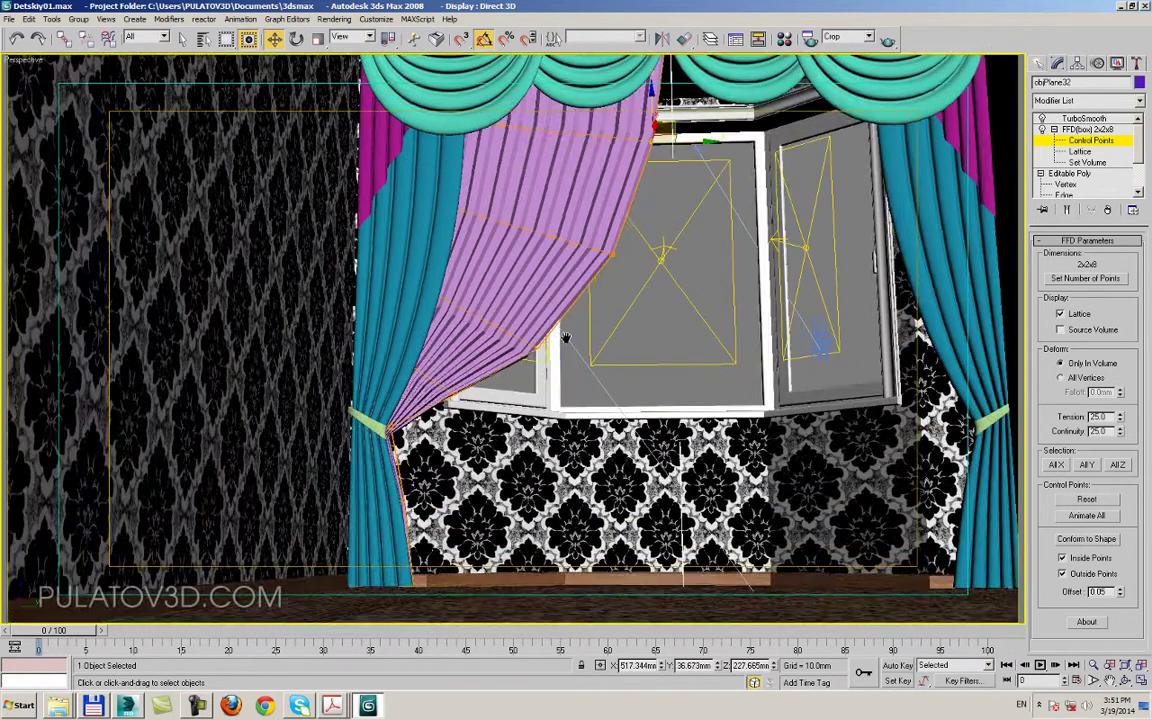
key("F3")
left_click(475, 392)
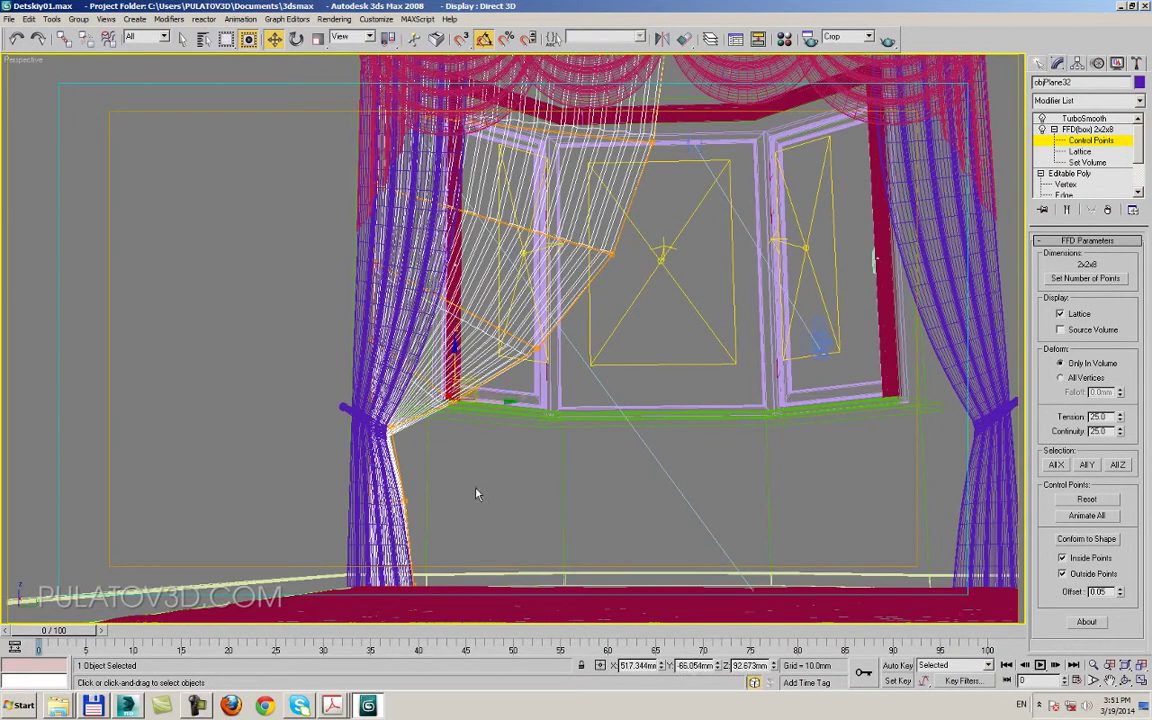
left_click_drag(410, 617, 423, 513)
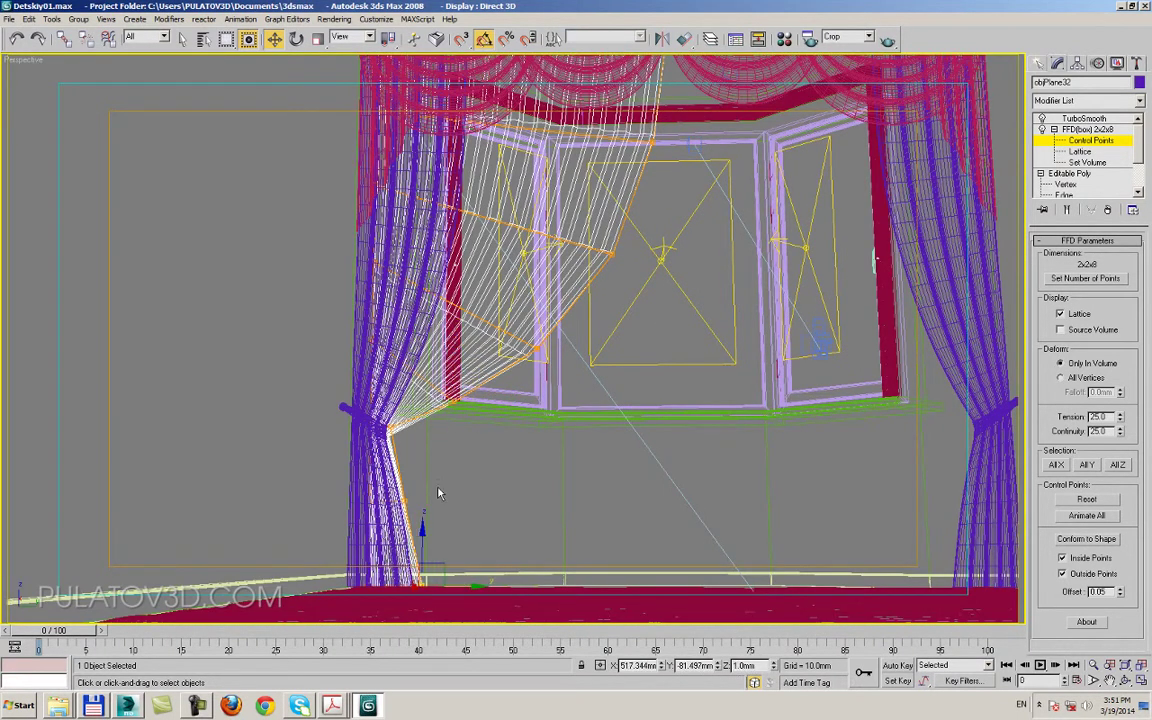
middle_click_drag(501, 473, 479, 515)
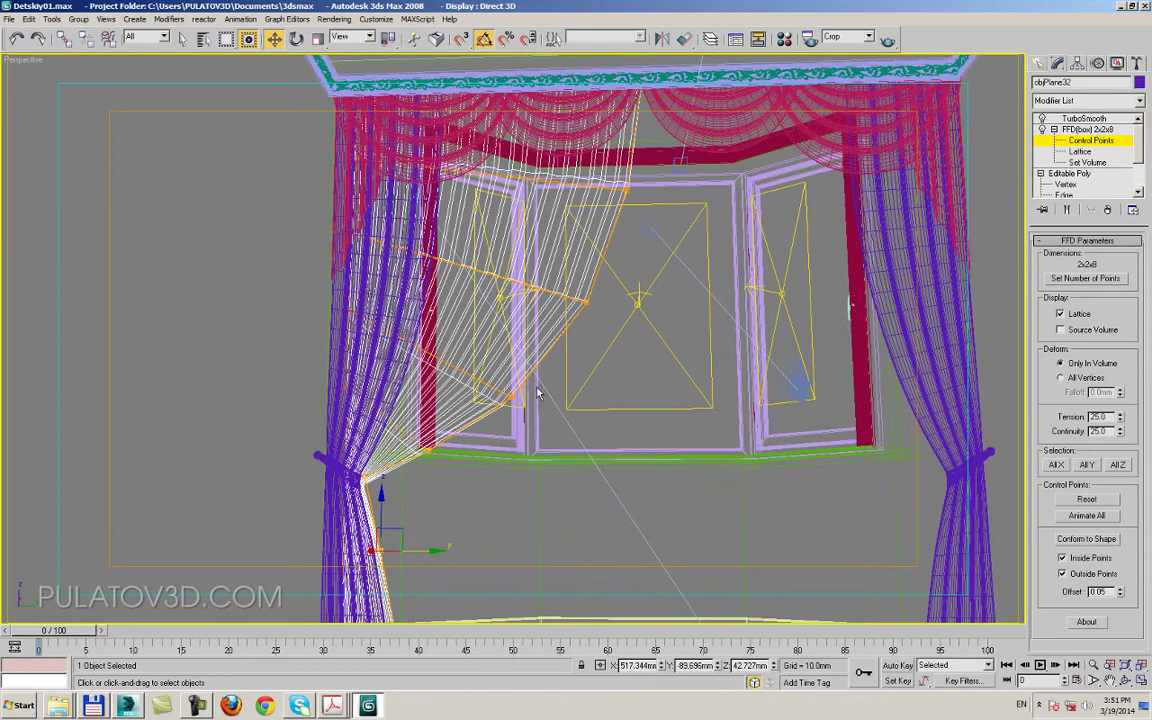
left_click_drag(507, 303, 475, 438)
middle_click_drag(475, 438, 415, 528)
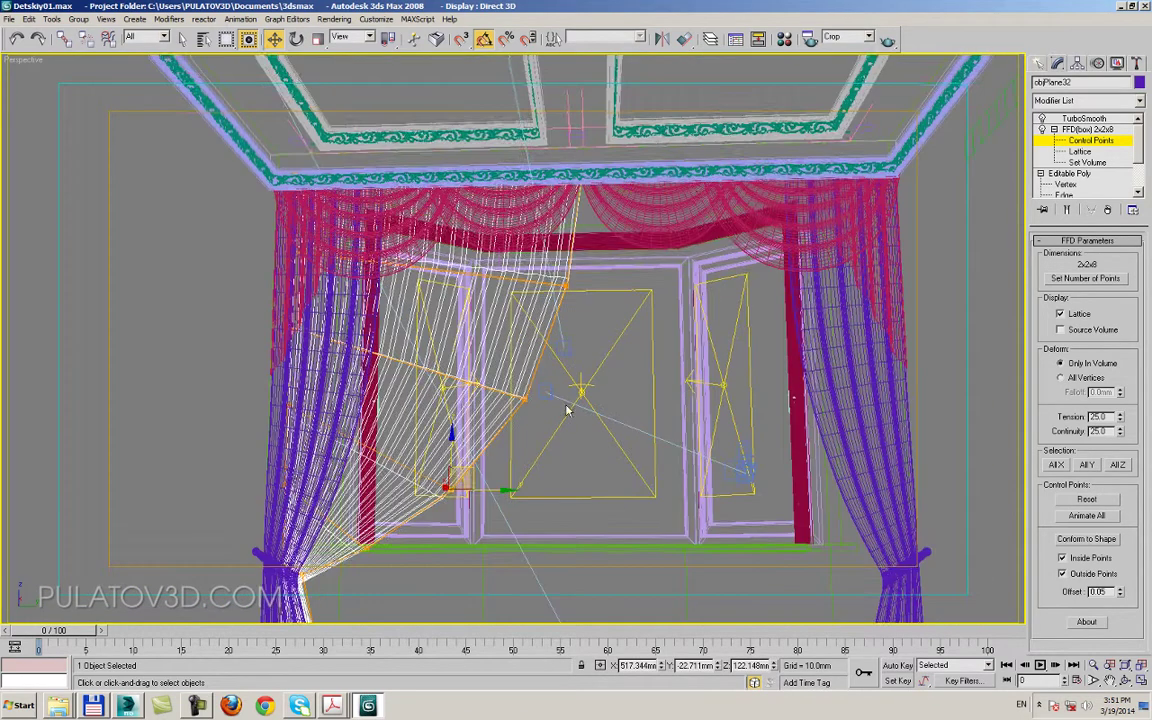
key("F3")
- Show the smoothed panel, reframe the window, and reselect the FFD(box) 2x2x8 Control Points
left_click(1083, 118)
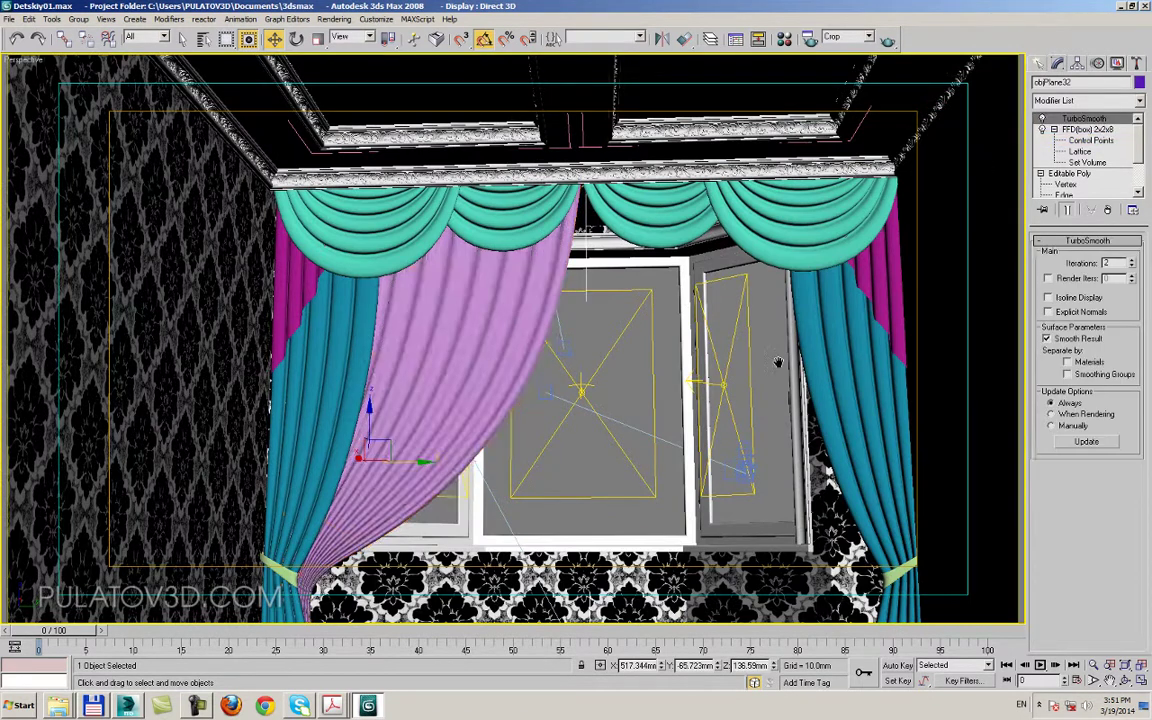
mouse_move(784, 390)
middle_mouse_down()
mouse_move(784, 305)
mouse_move(686, 340)
mouse_move(582, 323)
middle_mouse_up()
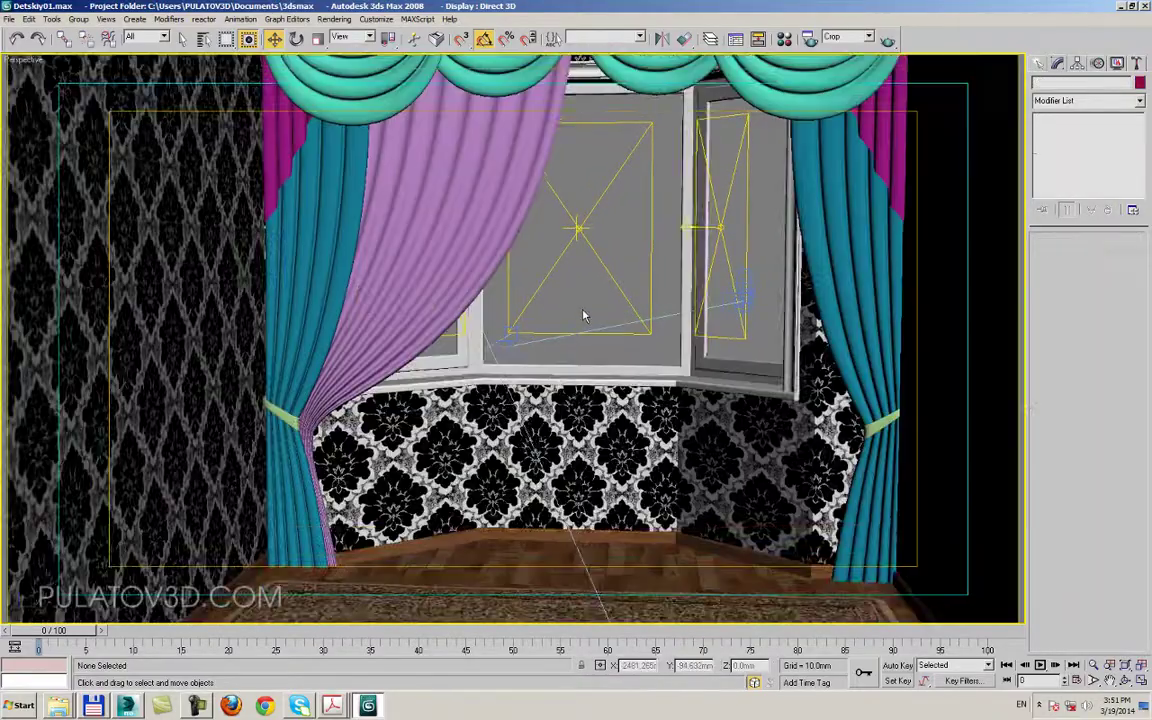
scroll(524, 277, "up", 2)
mouse_move(411, 325)
middle_mouse_down("alt")
mouse_move(397, 353)
mouse_move(432, 350)
middle_mouse_up("alt")
left_click(1088, 140)
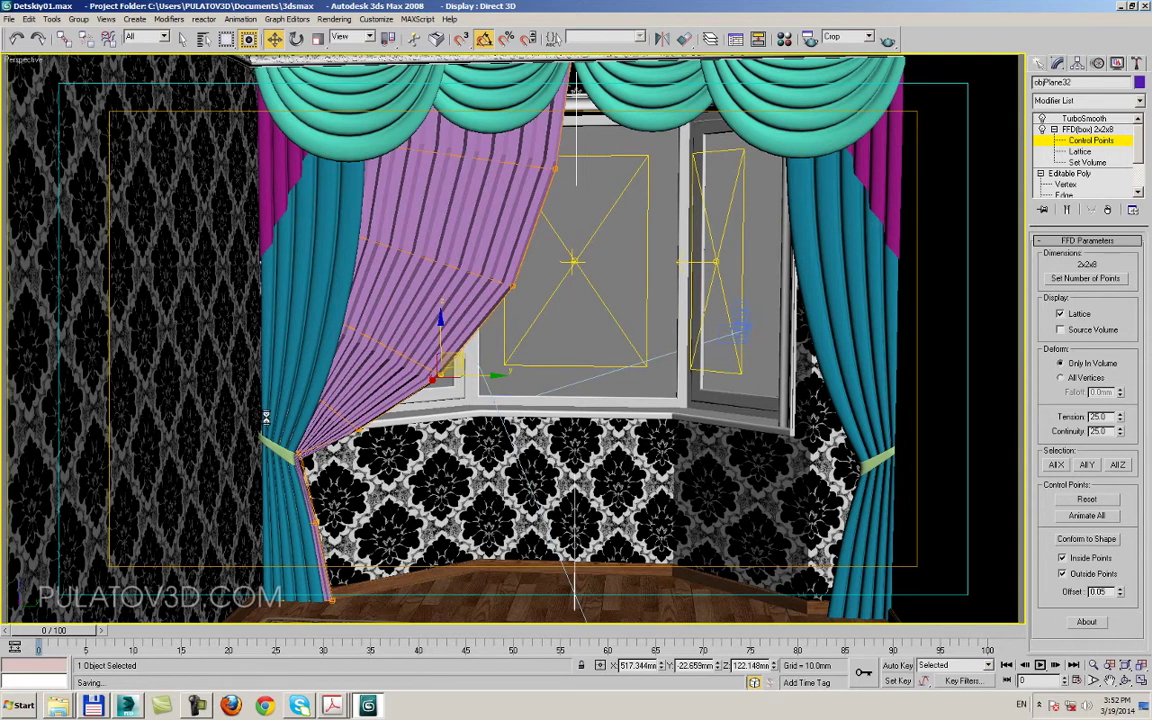
- Pull the FFD 2x2x8 lattice points near the tie-back lower, then up and right
key("F3")
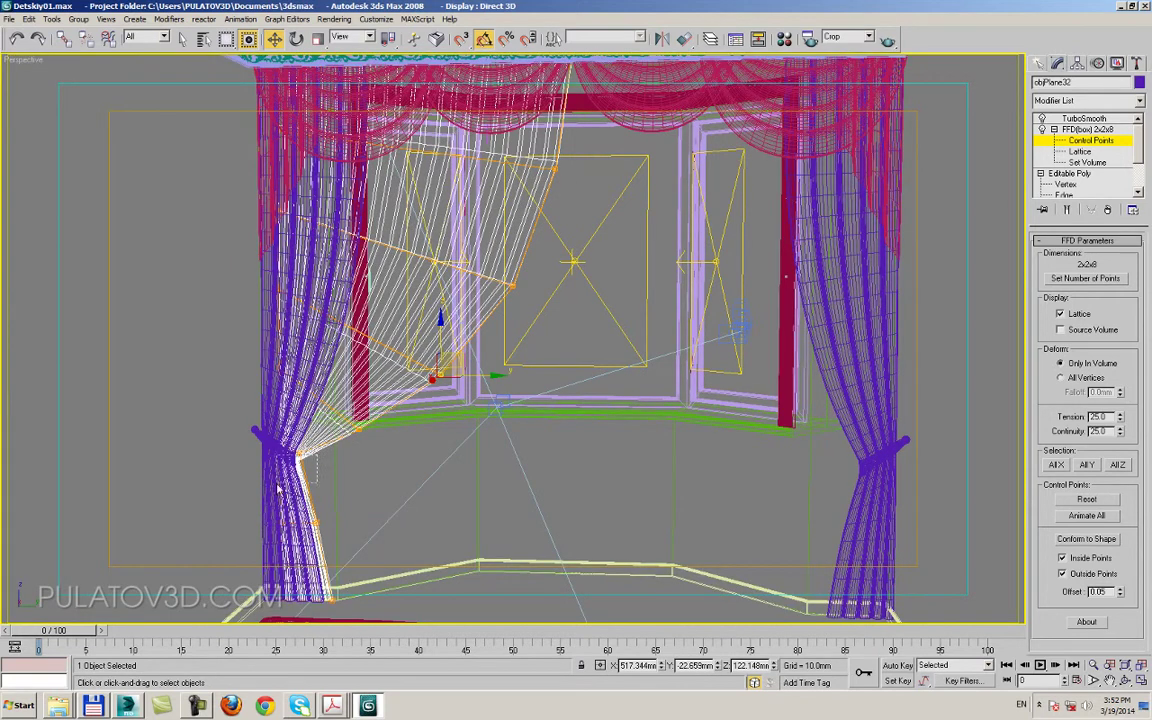
left_click(299, 456)
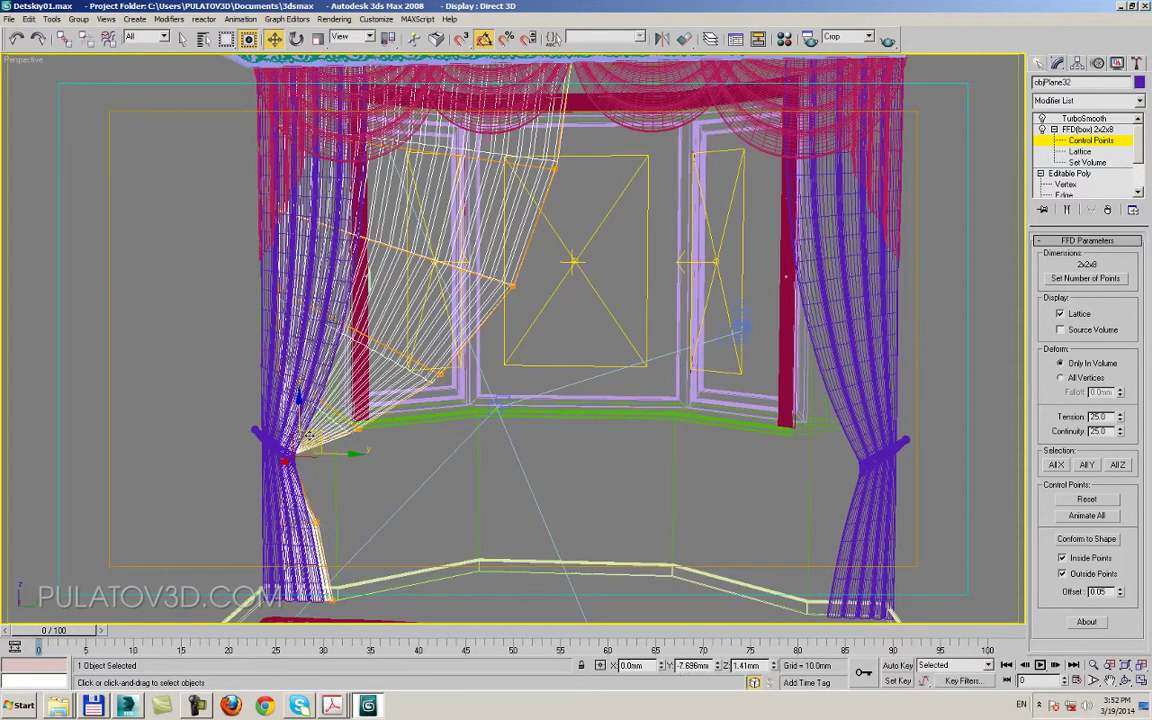
mouse_move(309, 436)
left_mouse_down()
mouse_move(247, 553)
mouse_move(350, 437)
mouse_move(326, 441)
left_mouse_up()
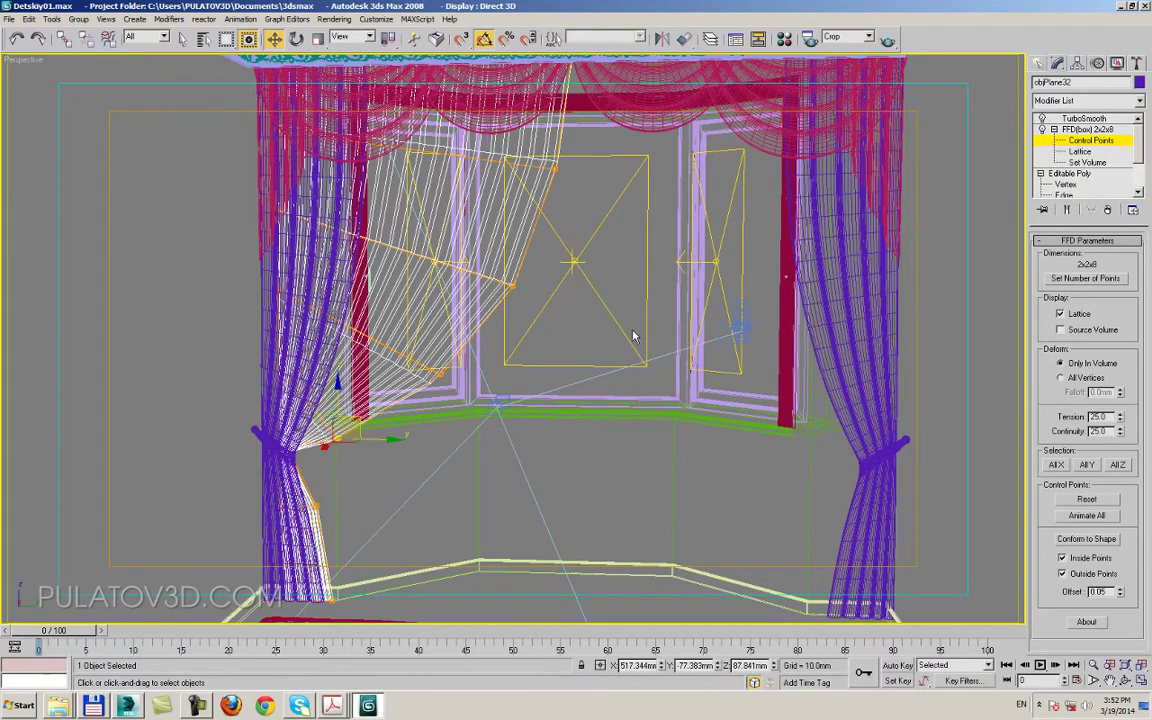
left_click_drag(395, 418, 480, 370)
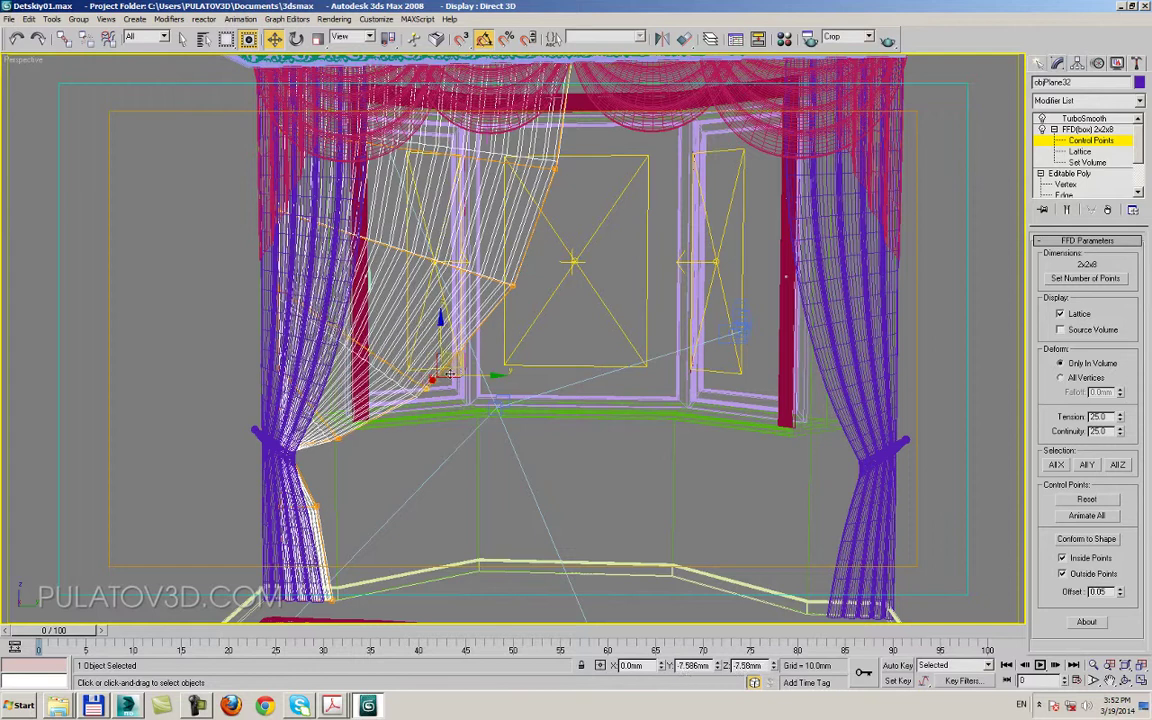
left_click(1083, 118)
key("F3")
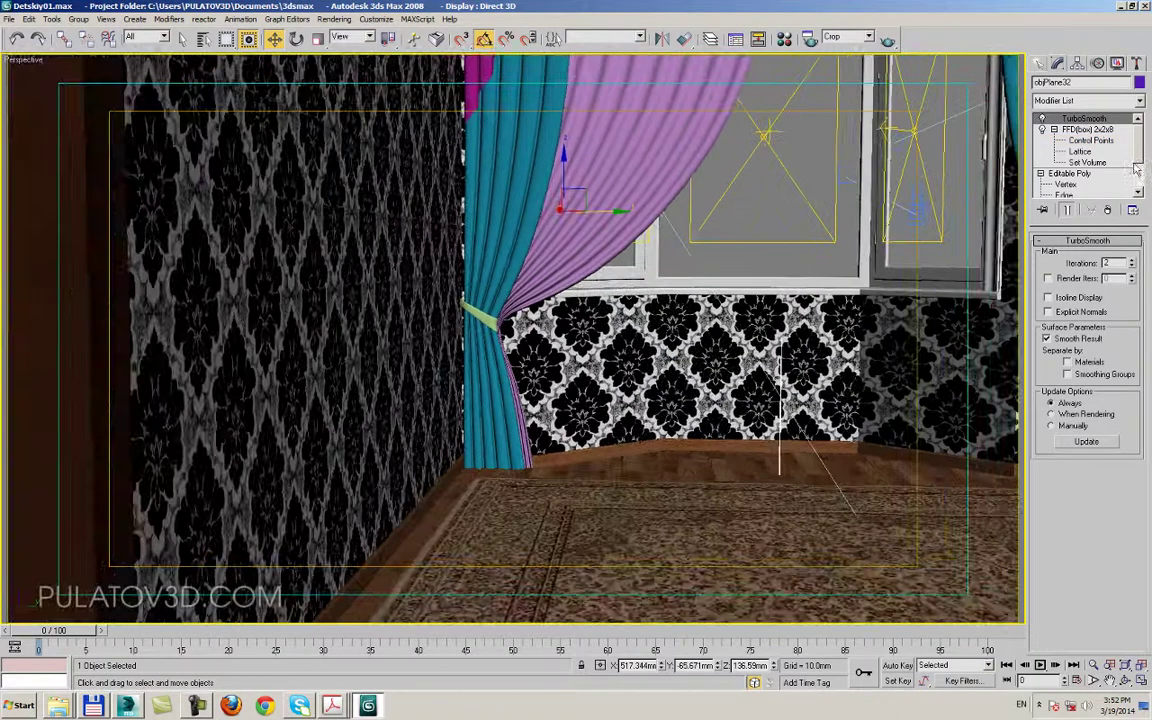
- Lower another lattice point on the lower curtain to gather the hem into the tie-back
key("F3")
left_click(1090, 140)
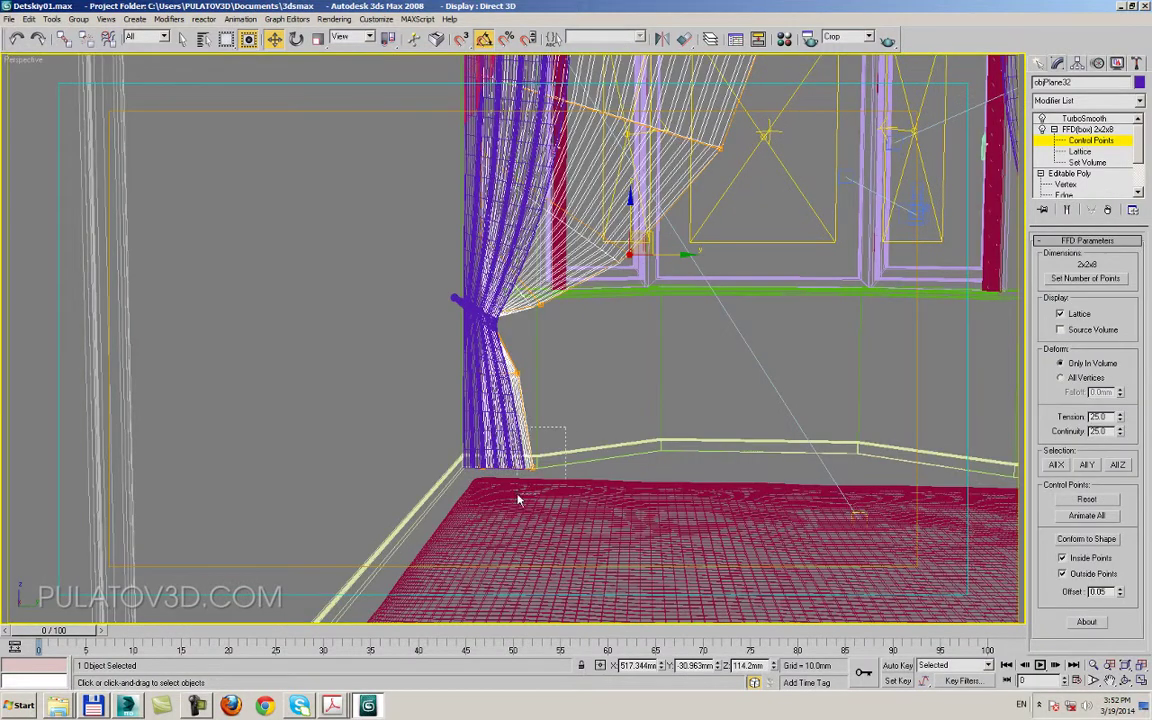
left_click(514, 373)
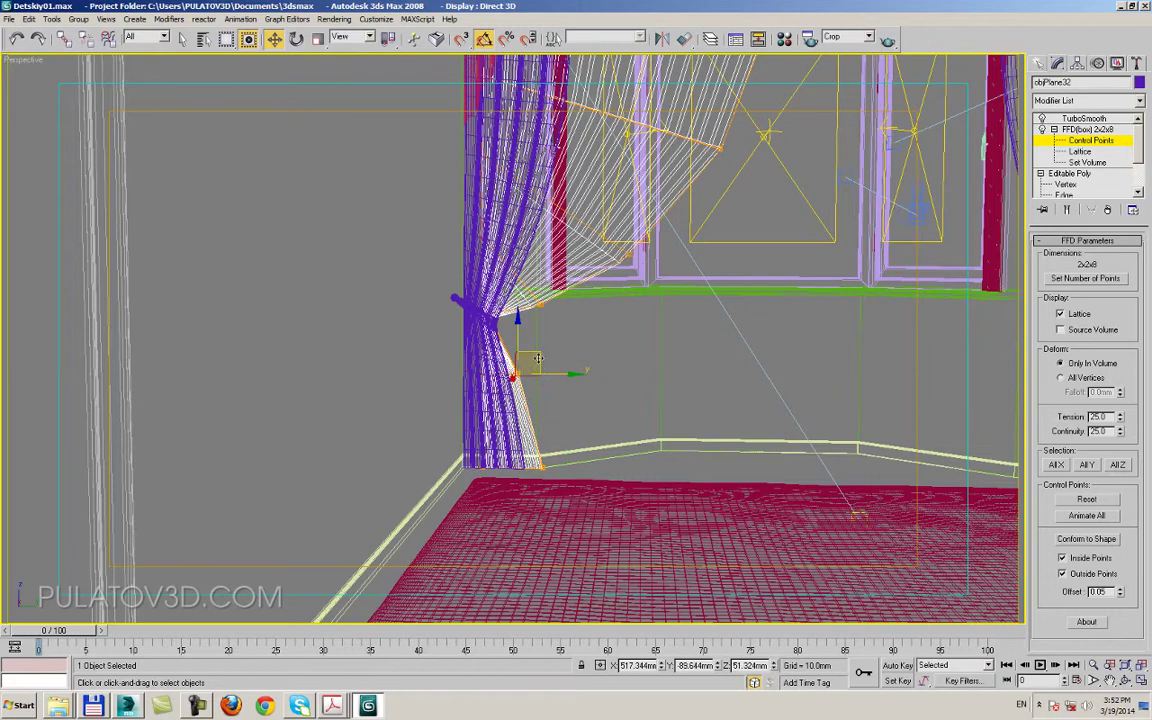
left_click_drag(537, 358, 540, 380)
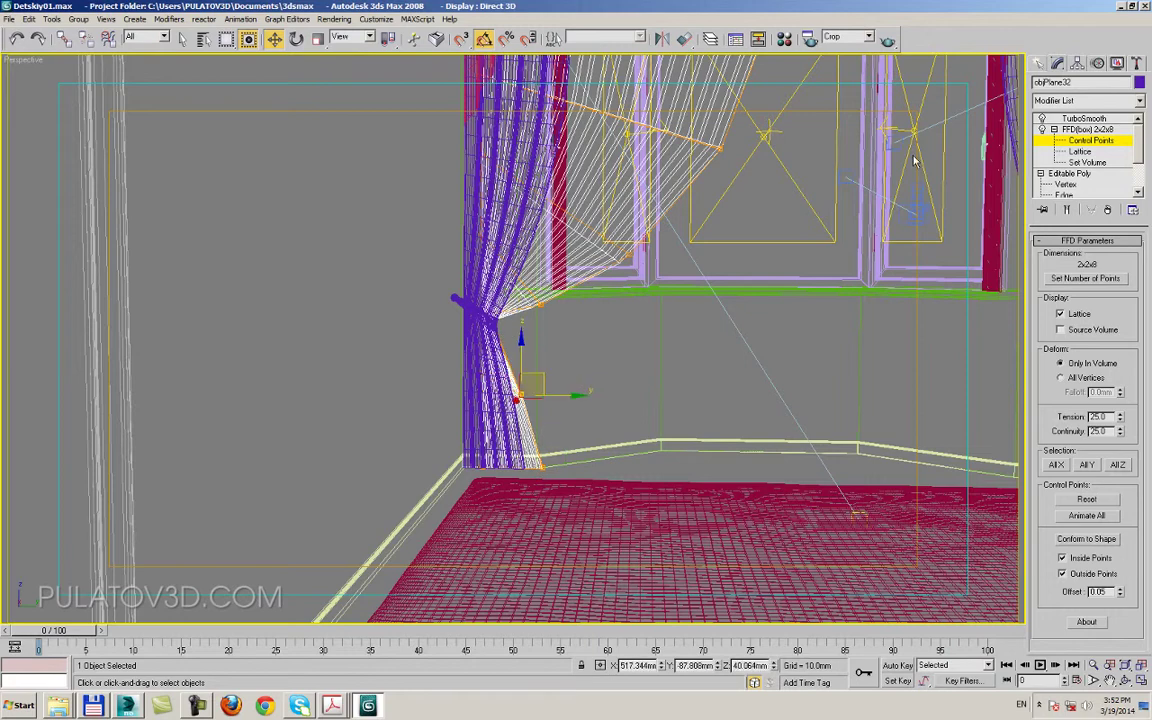
left_click(1083, 118)
key("F3")
- Shift-drag the pink curtain to the right to start an instanced clone
scroll(490, 388, "up", 2)
scroll(490, 388, "up", 2)
middle_click_drag(490, 388, 440, 413)
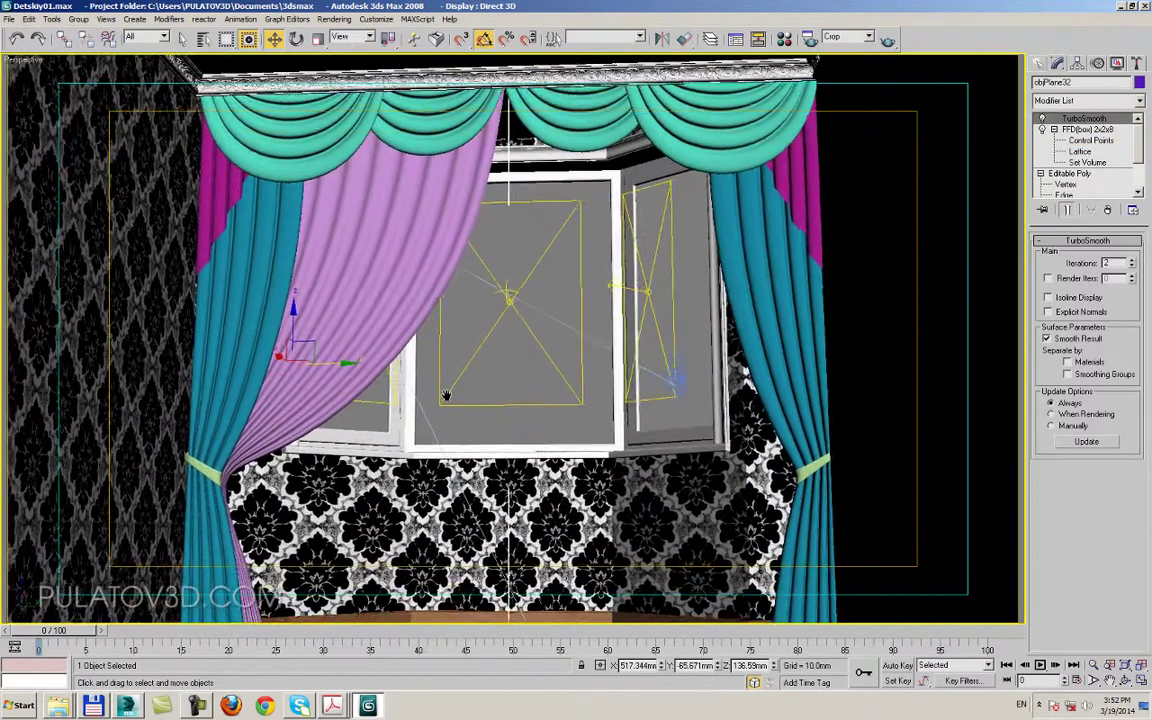
left_click_drag(360, 365, 567, 363, "shift")
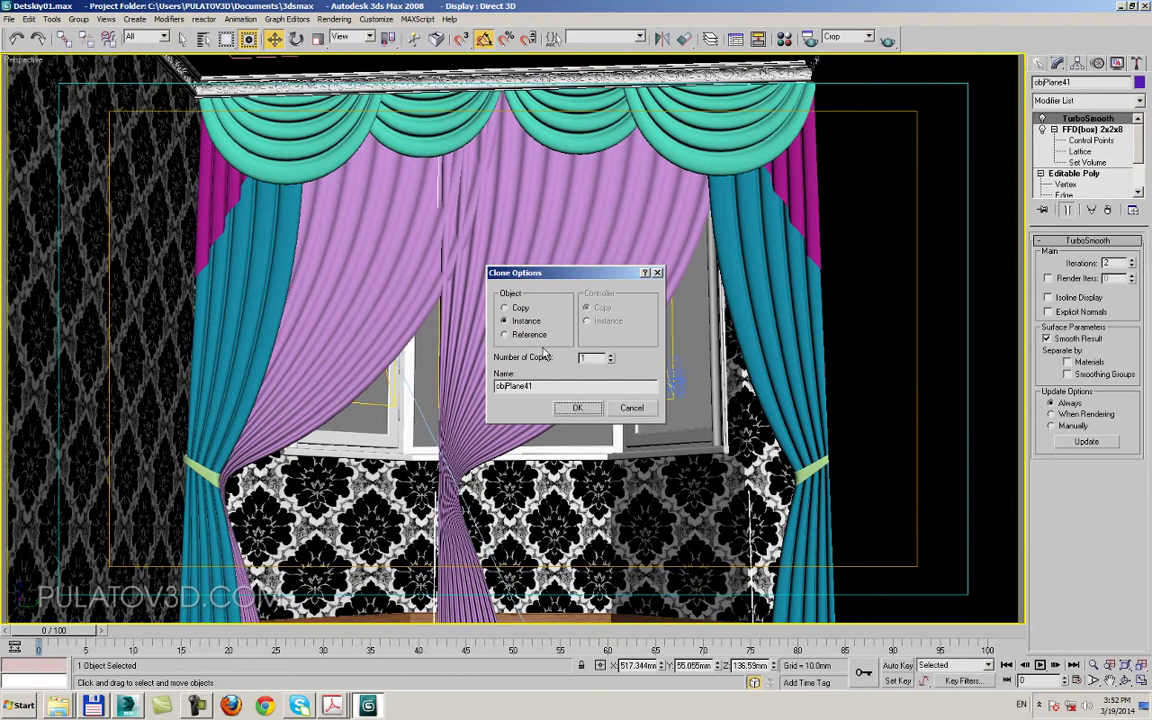
- Create the instanced copy, mirror it, and move it to the window's right side
left_click(577, 408)
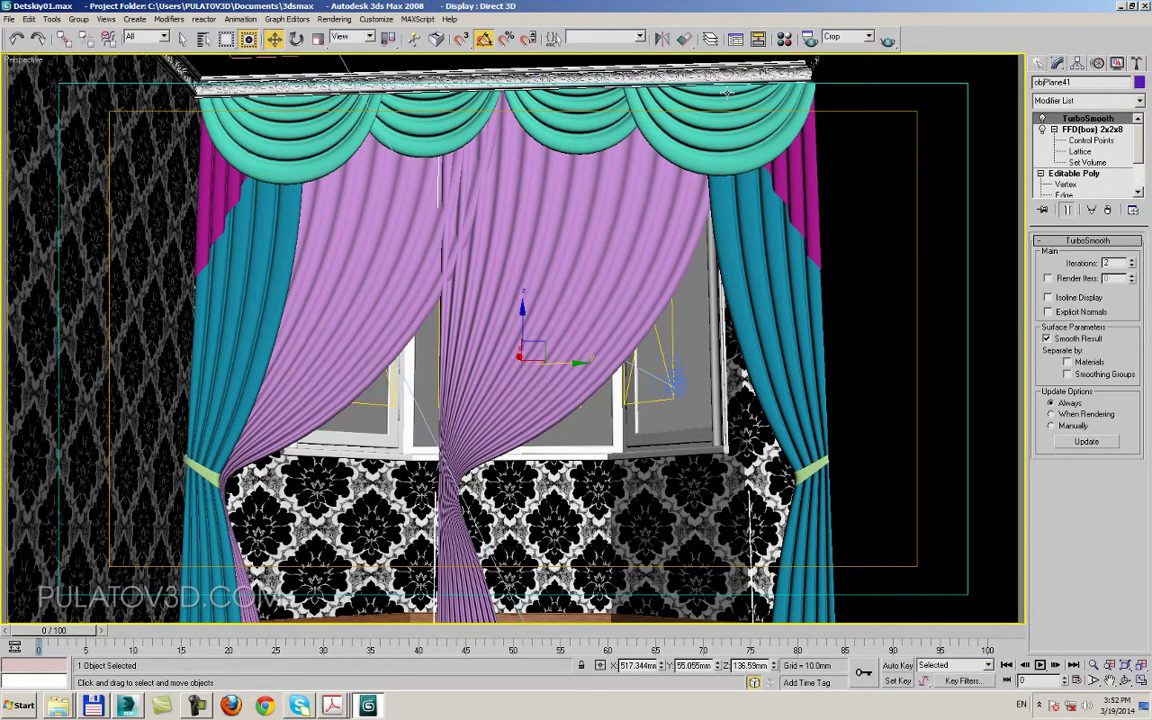
left_click(663, 40)
left_click(548, 450)
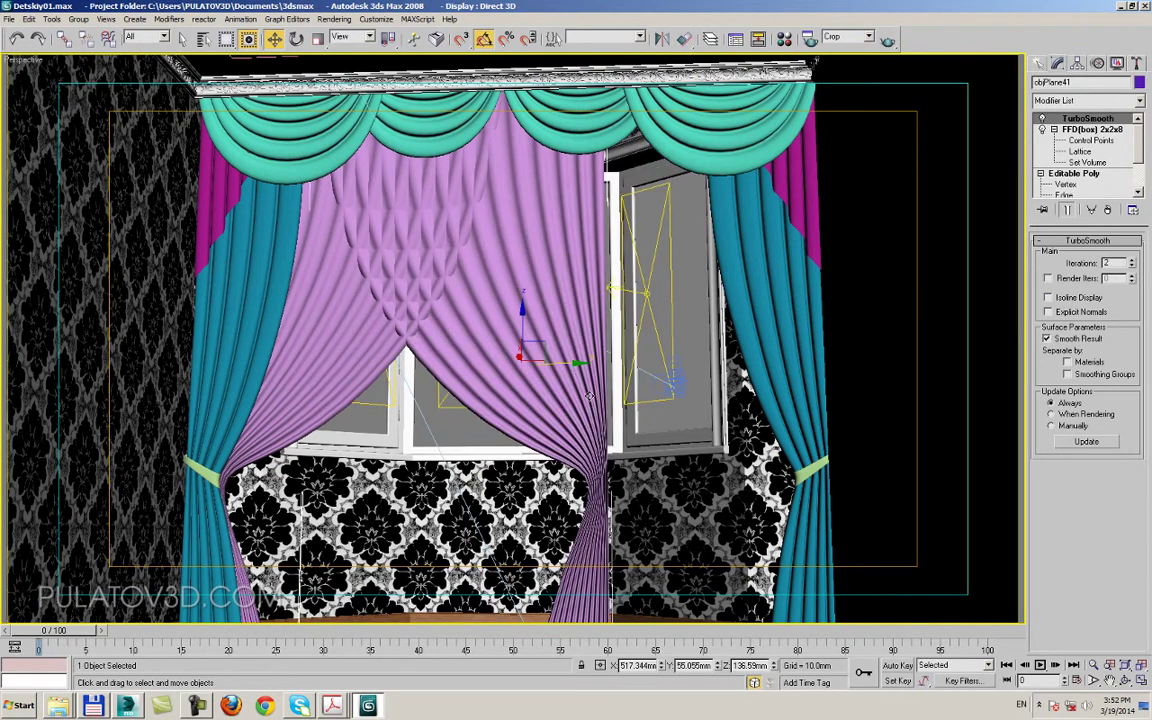
left_click_drag(572, 362, 765, 358)
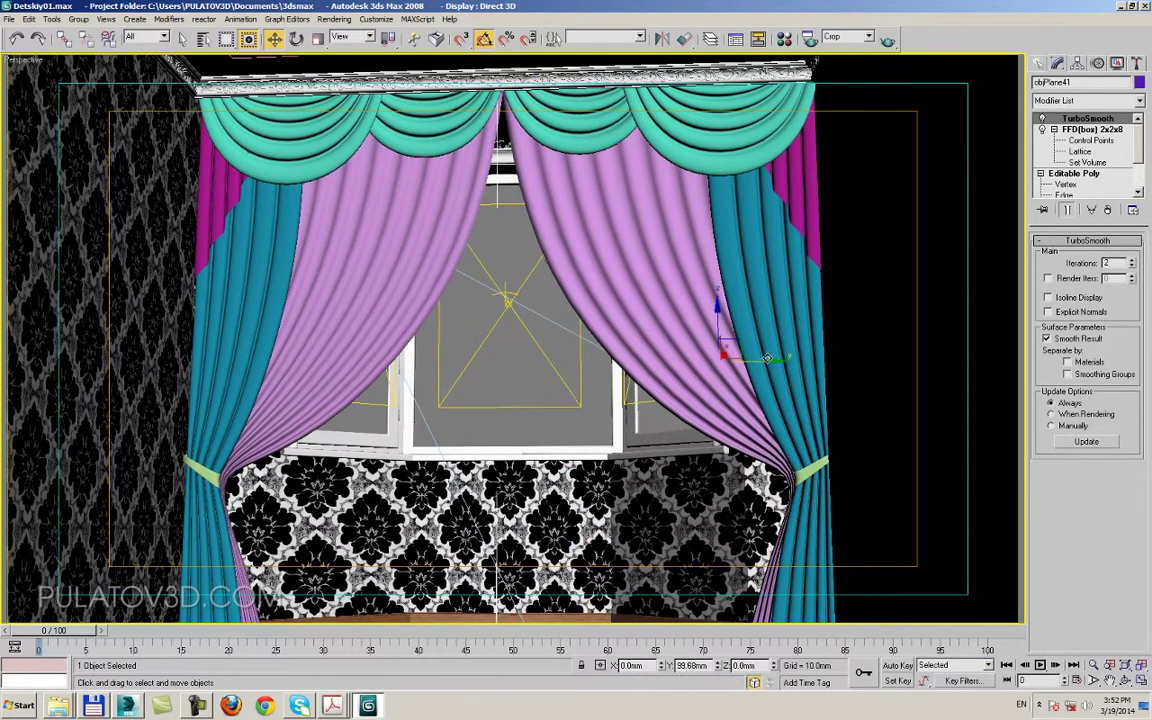
- Group the left and right pink curtains as Group31
left_click(362, 276, "ctrl")
key("F3")
left_click(78, 19)
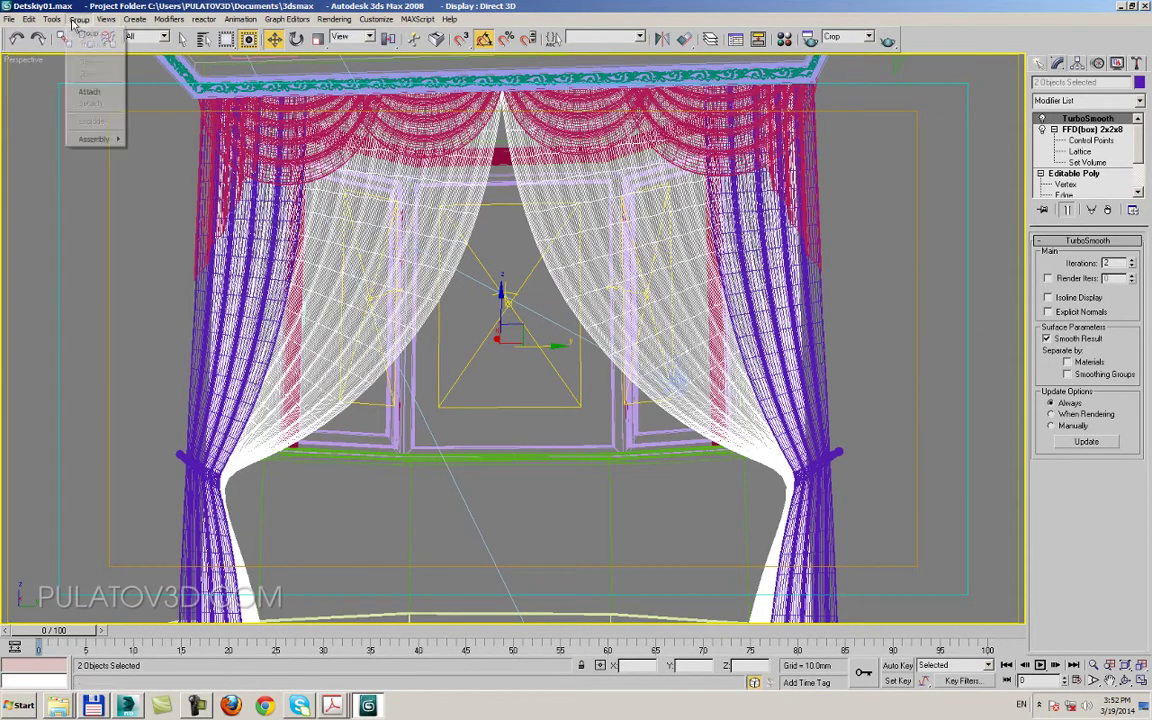
left_click(85, 30)
left_click(533, 340)
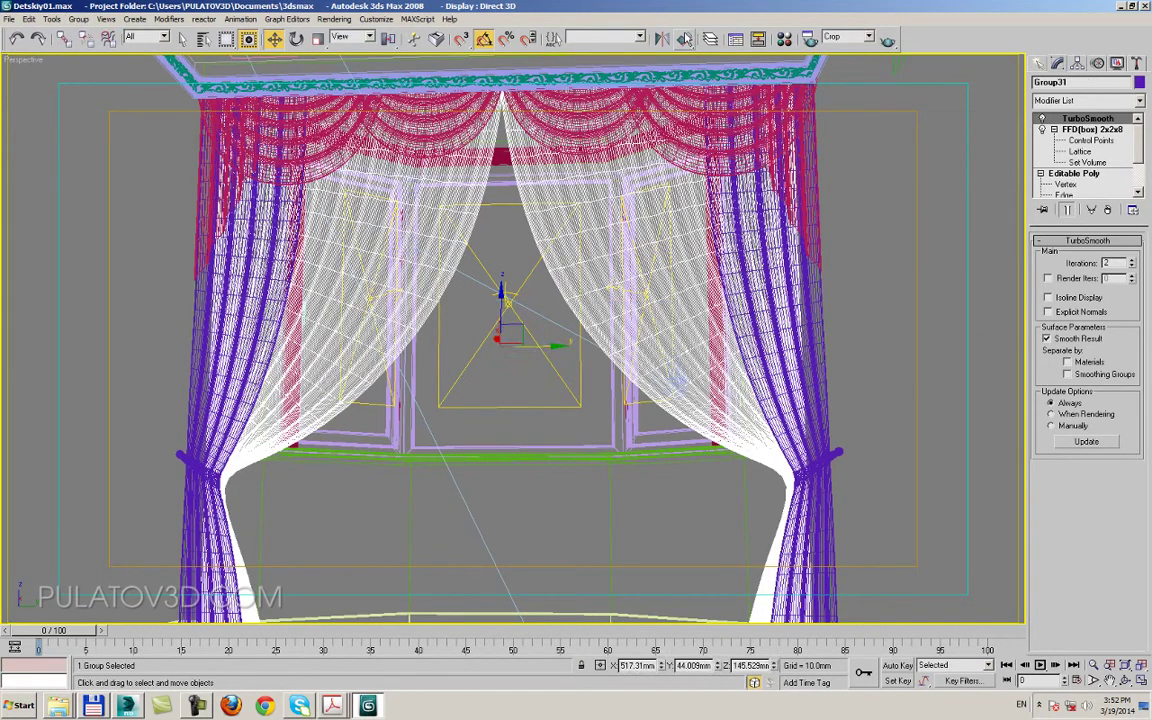
- Align Group31 to the window sill
left_click(686, 38)
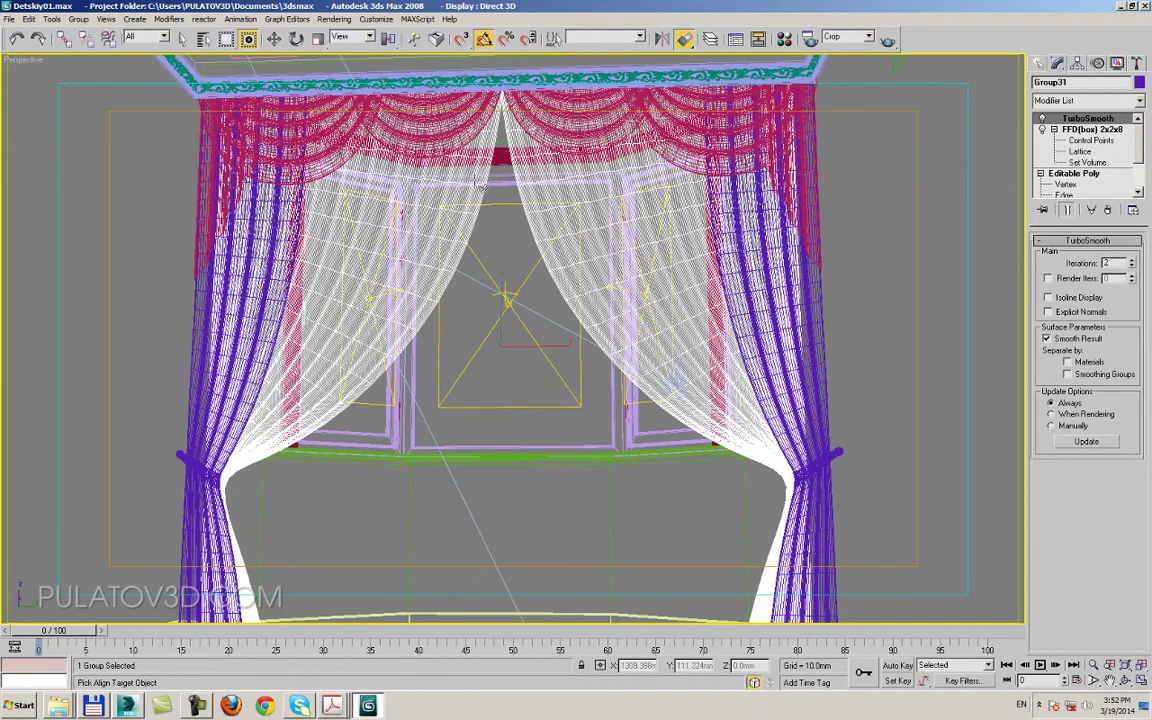
left_click(525, 450)
left_click(708, 531)
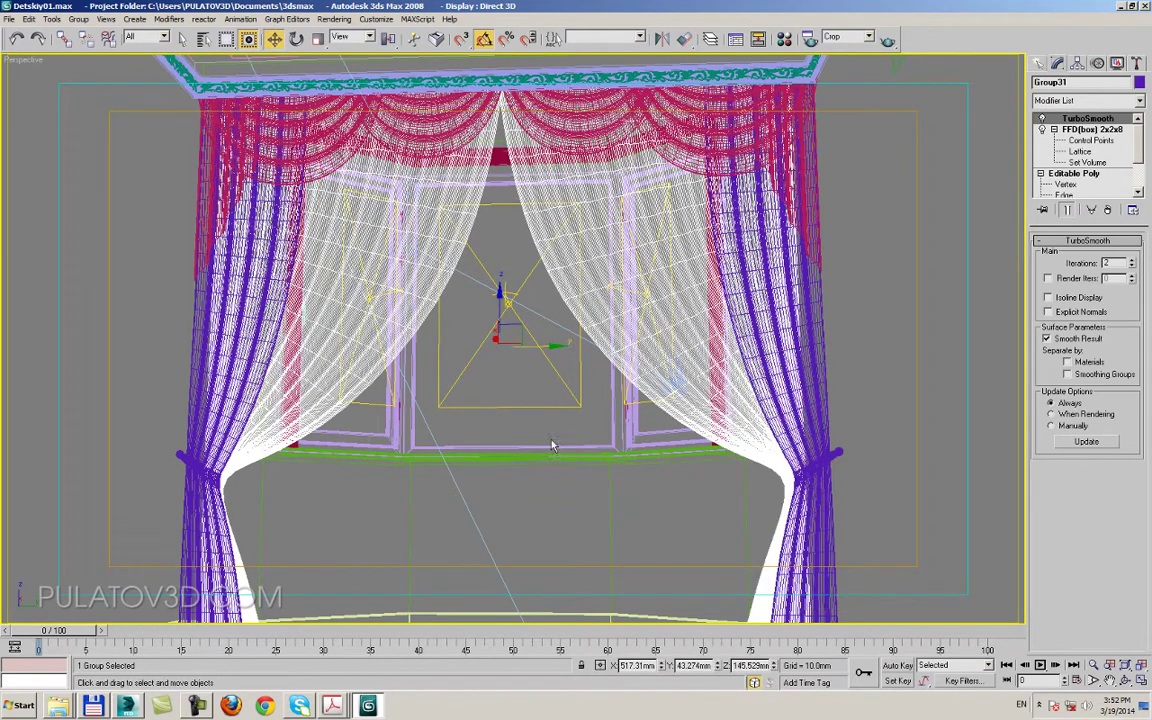
left_click(551, 445)
key("F3")
key("F3")
- Group the left and right drape groups together as Group32
left_click(746, 242)
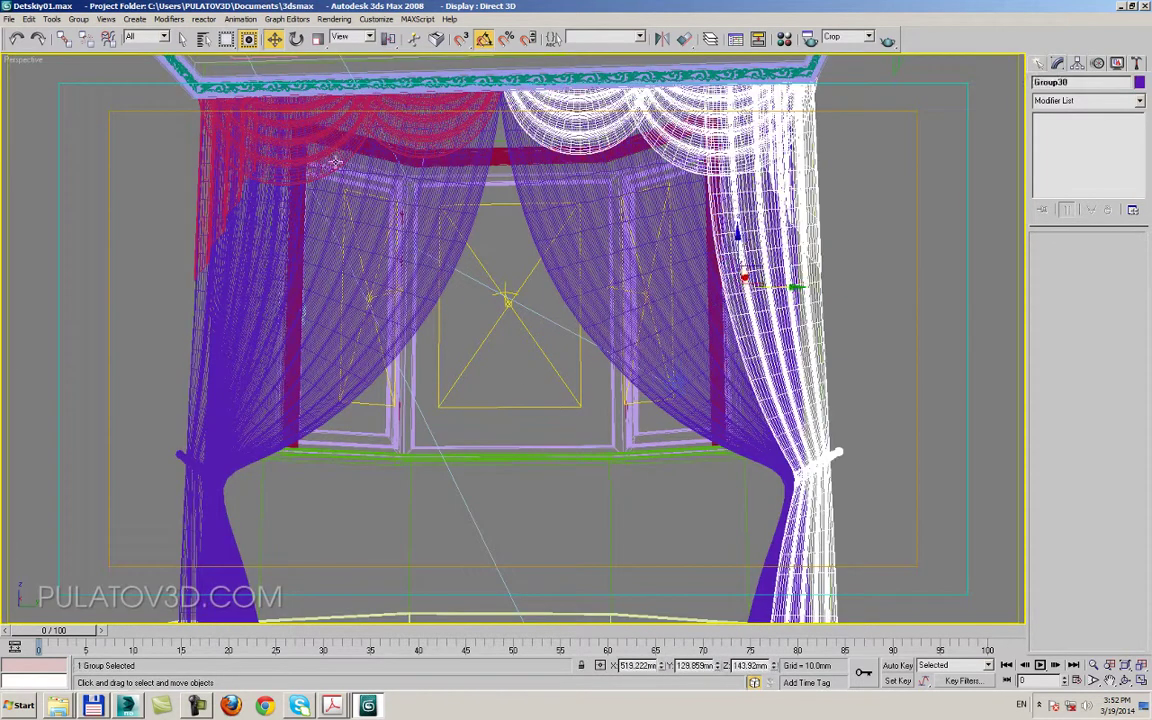
left_click(268, 82, "ctrl")
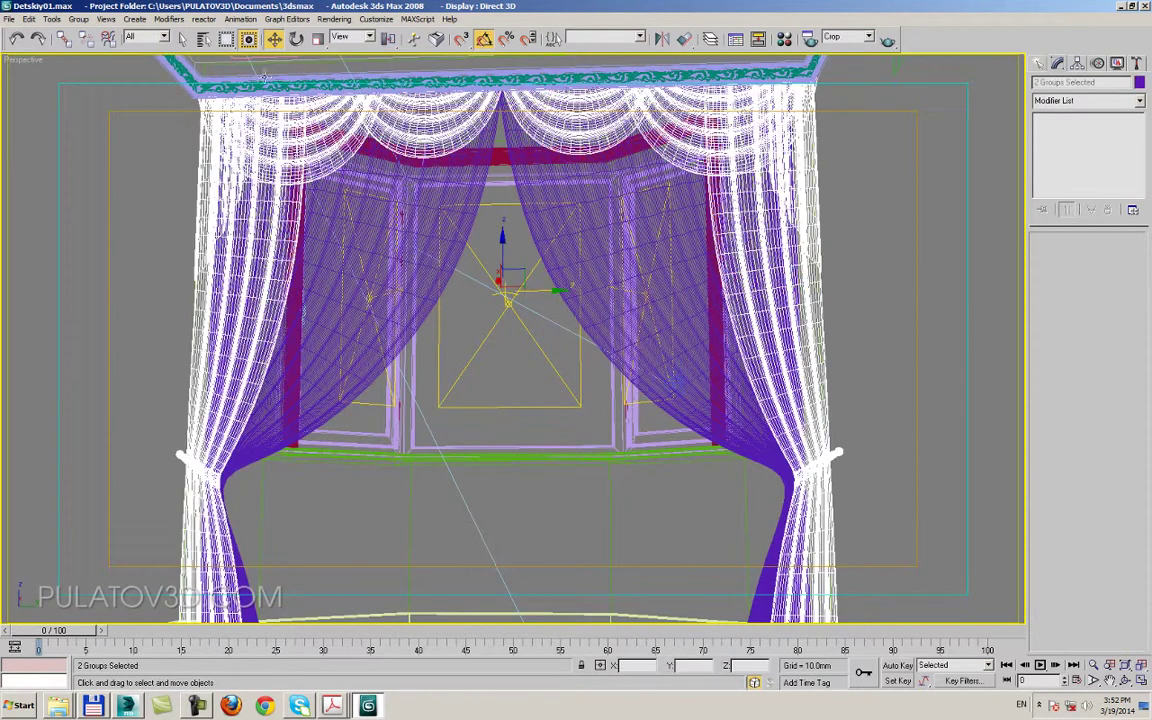
left_click(78, 19)
left_click(80, 31)
key("Return")
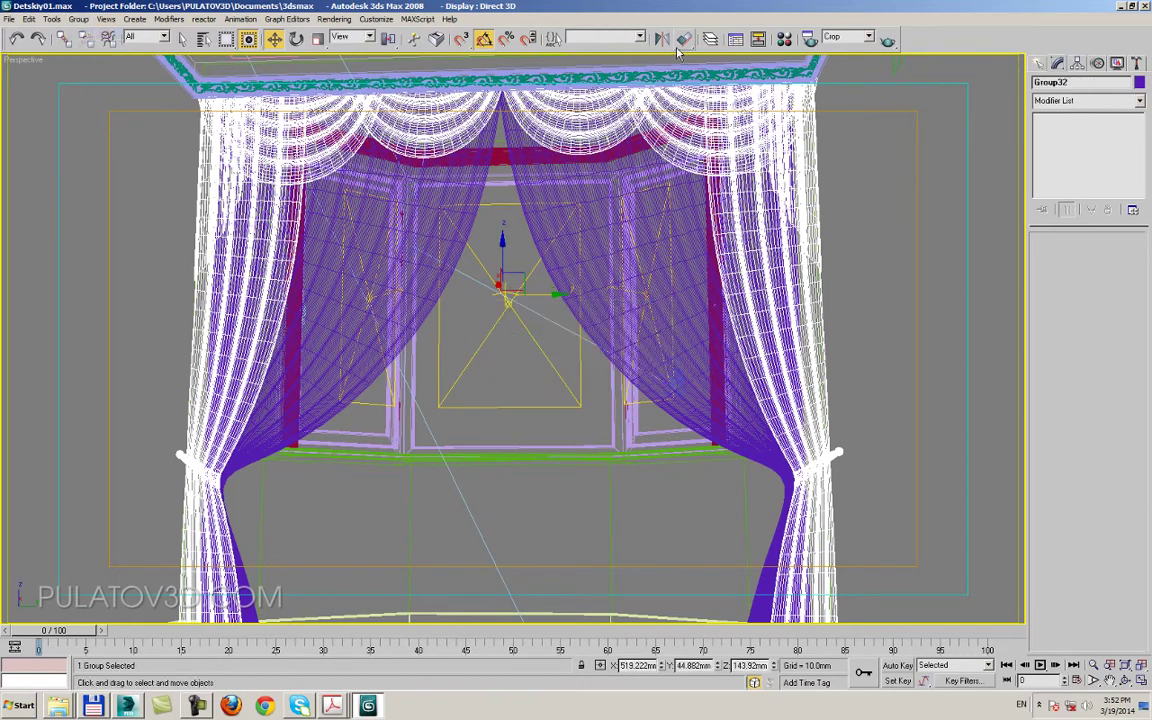
- Align Group32 to Plane01, centred on Y
left_click(684, 39)
left_click(510, 455)
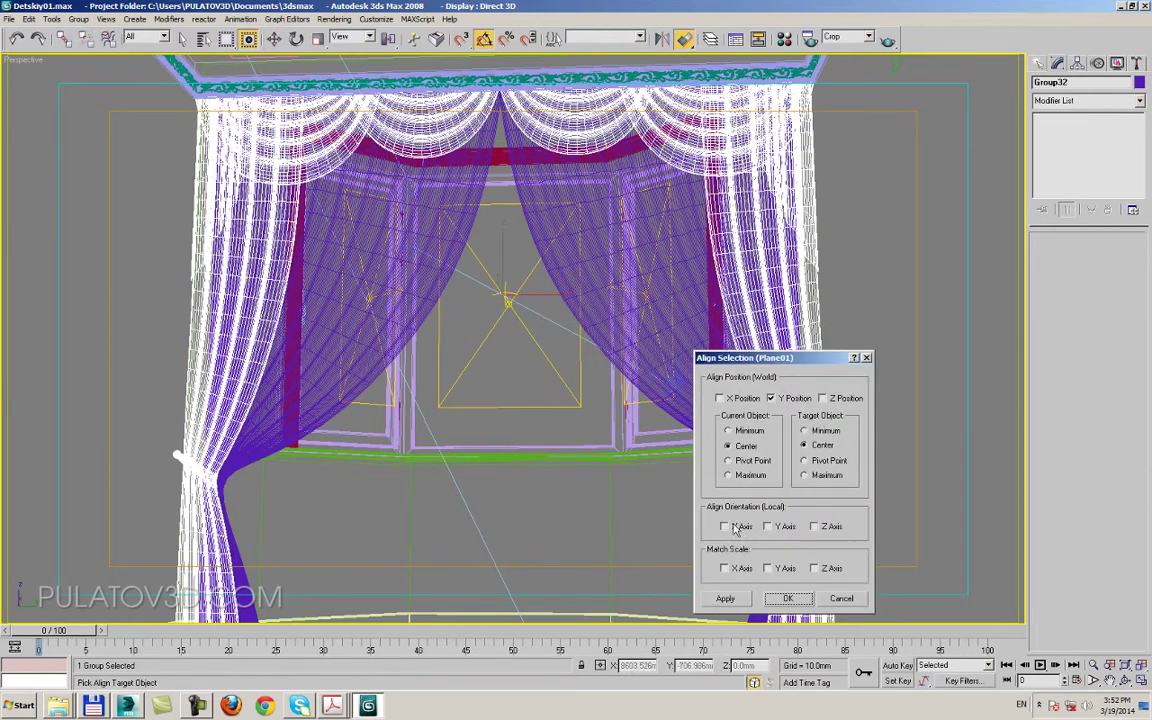
left_click(790, 598)
left_click(524, 463)
key("F3")
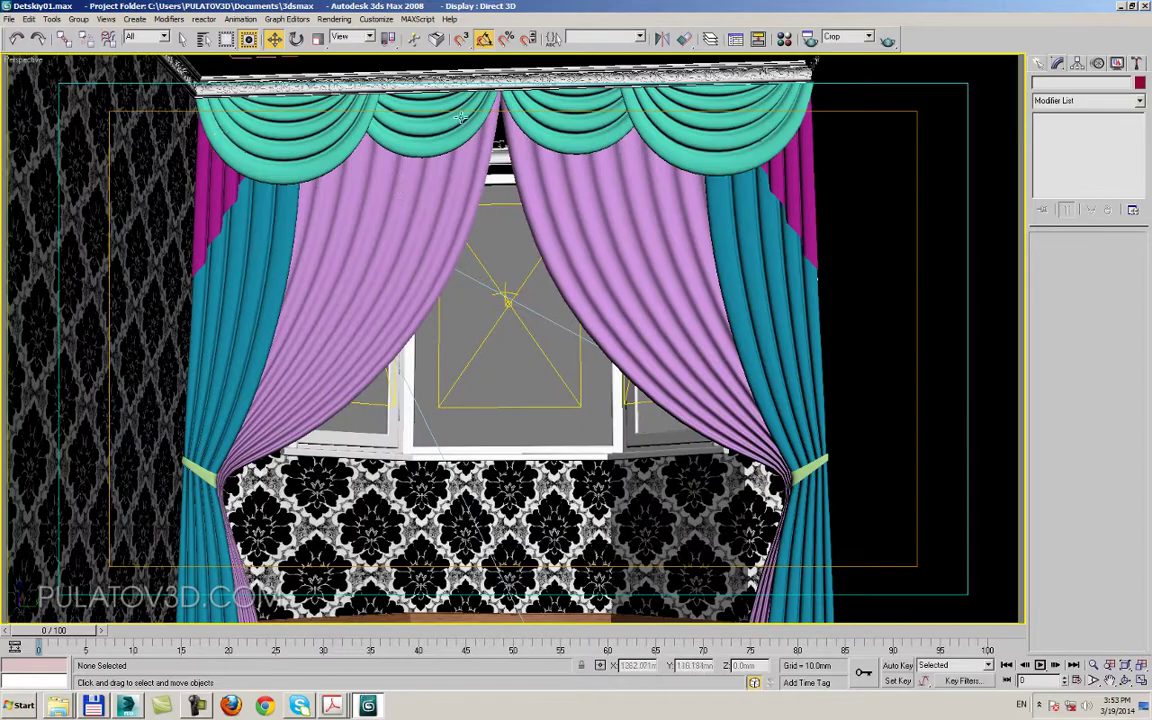
scroll(530, 380, "up", 2)
scroll(555, 389, "down", 1)
mouse_move(555, 389)
middle_mouse_down("alt")
mouse_move(569, 301)
mouse_move(555, 429)
mouse_move(540, 414)
mouse_move(515, 416)
mouse_move(553, 424)
middle_mouse_up("alt")
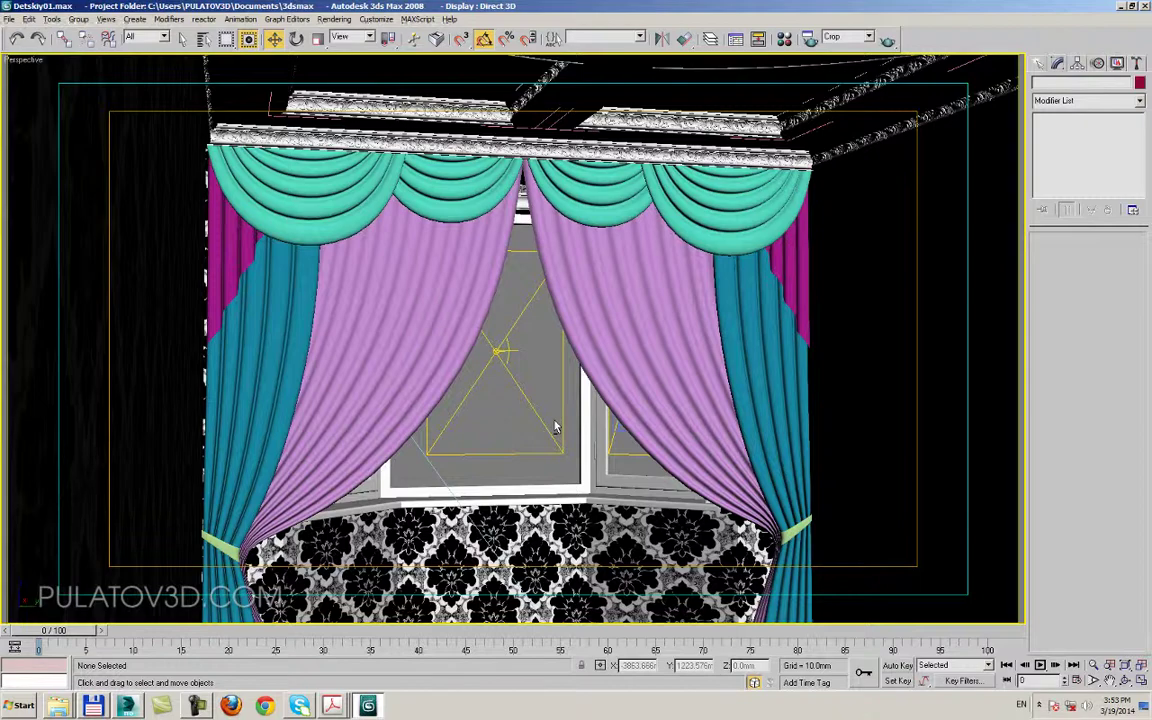
scroll(594, 342, "down", 5)
scroll(594, 342, "down", 3)
scroll(594, 342, "up", 3)
scroll(594, 342, "up", 3)
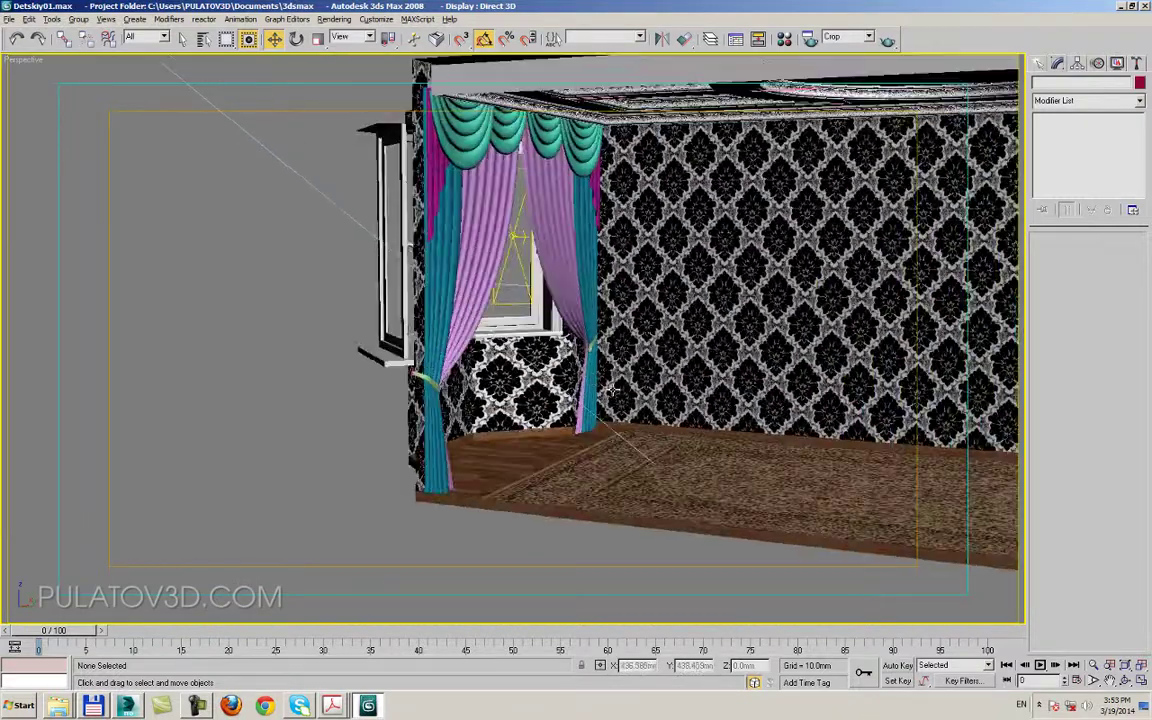
mouse_move(594, 342)
middle_mouse_down("alt")
mouse_move(553, 400)
mouse_move(536, 297)
middle_mouse_up("alt")
scroll(536, 297, "up", 2)
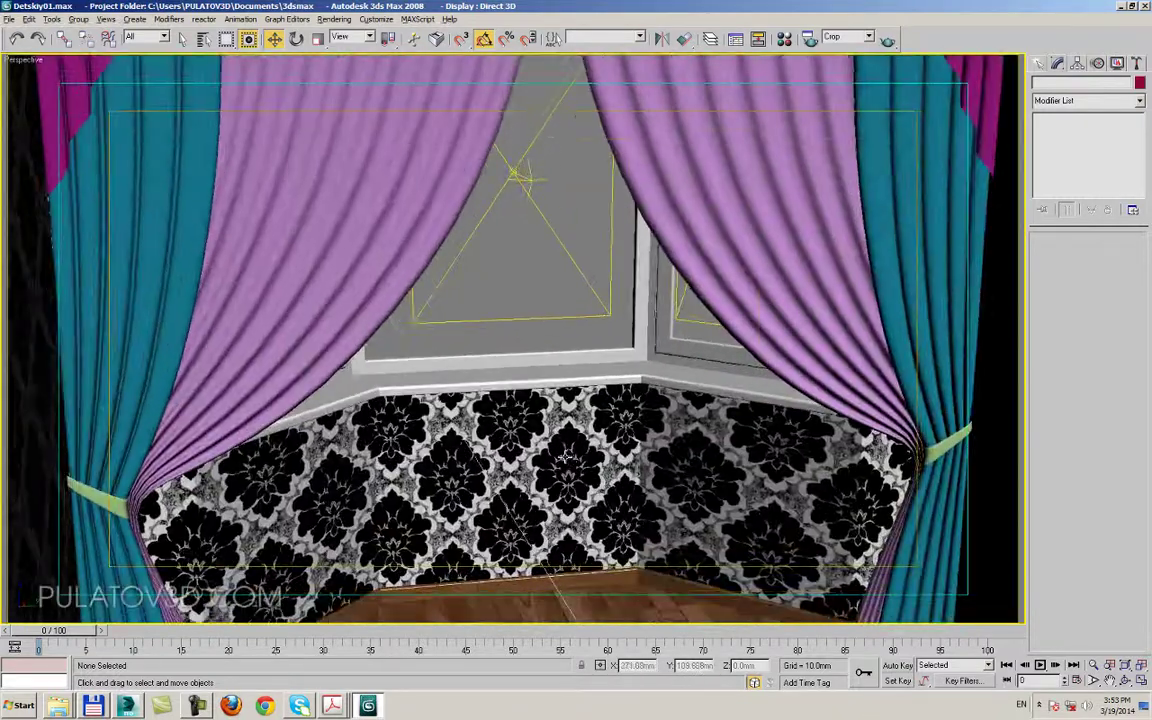
scroll(536, 297, "up", 2)
scroll(536, 297, "down", 3)
key("F3")
left_click(456, 192)
key("F3")
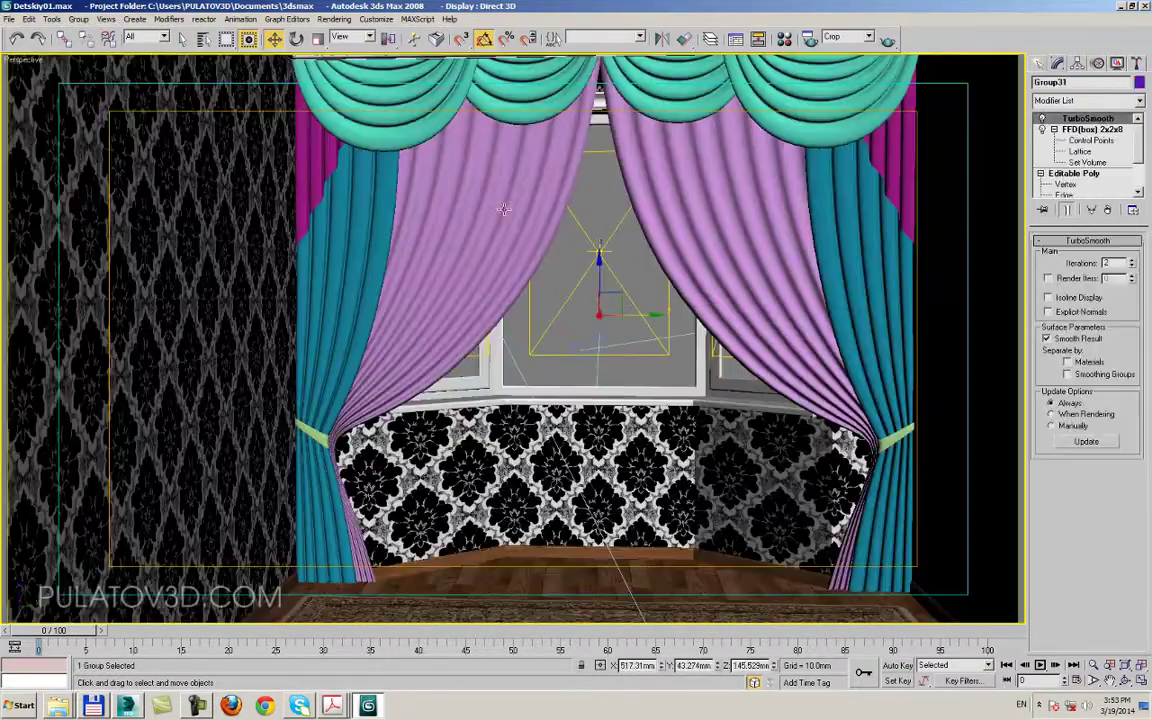
left_click(594, 313)
middle_click_drag(594, 313, 497, 335)
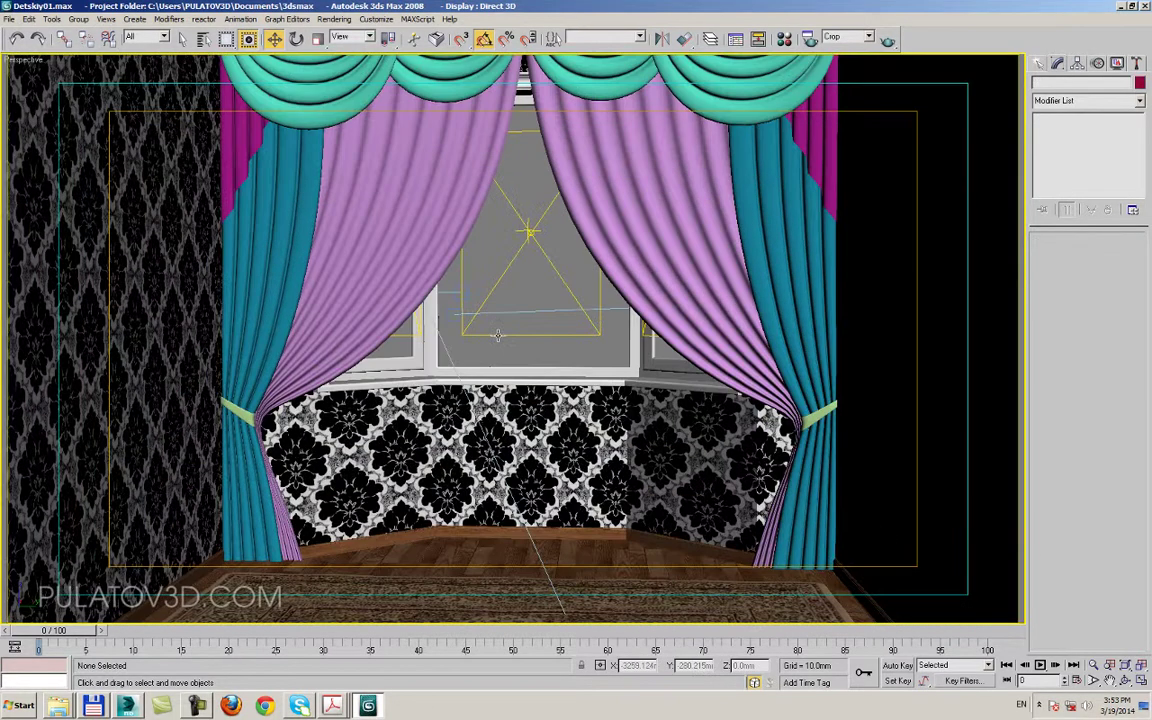
left_click(603, 258)
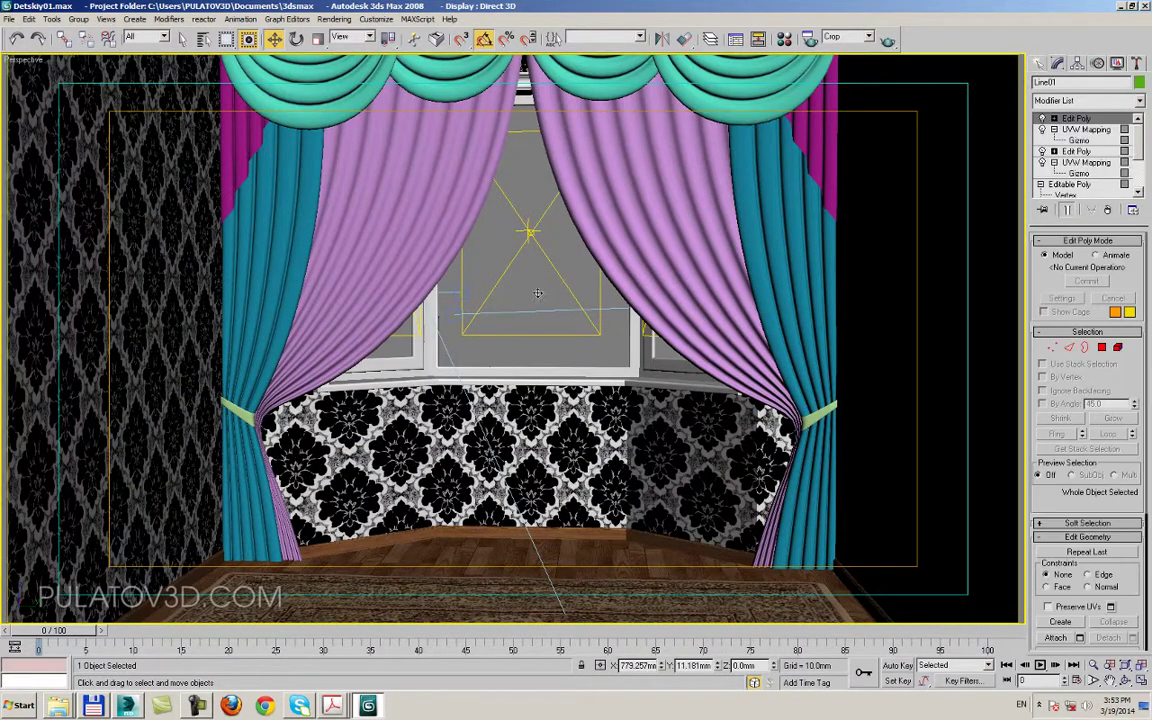
key("F3")
key("F3")
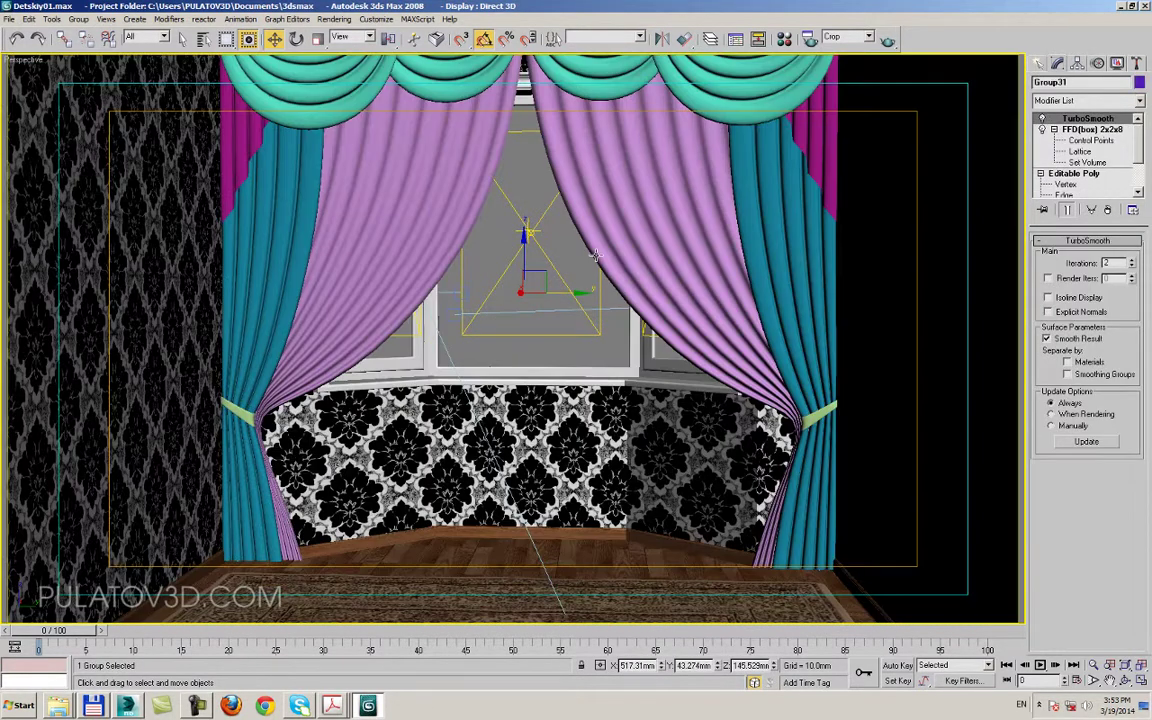
scroll(579, 266, "down", 2)
mouse_move(579, 266)
middle_mouse_down("alt")
mouse_move(697, 311)
mouse_move(566, 354)
middle_mouse_up("alt")
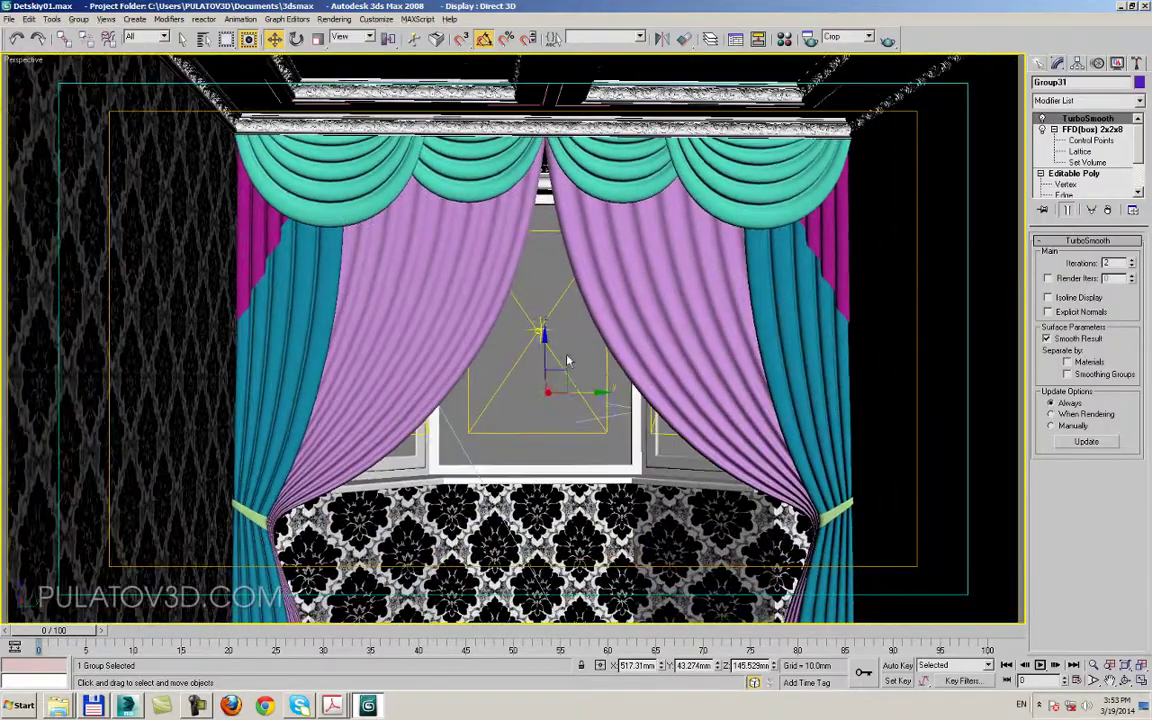
left_click(509, 318)
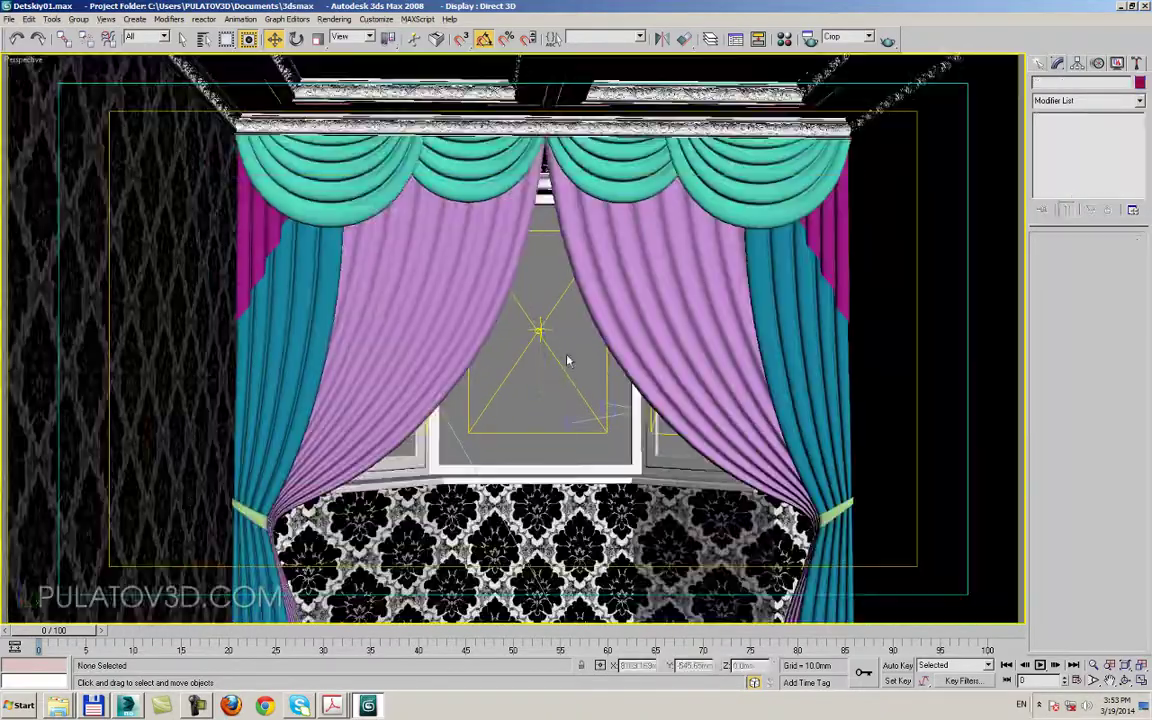
middle_click_drag(509, 318, 561, 228)
left_click(561, 228)
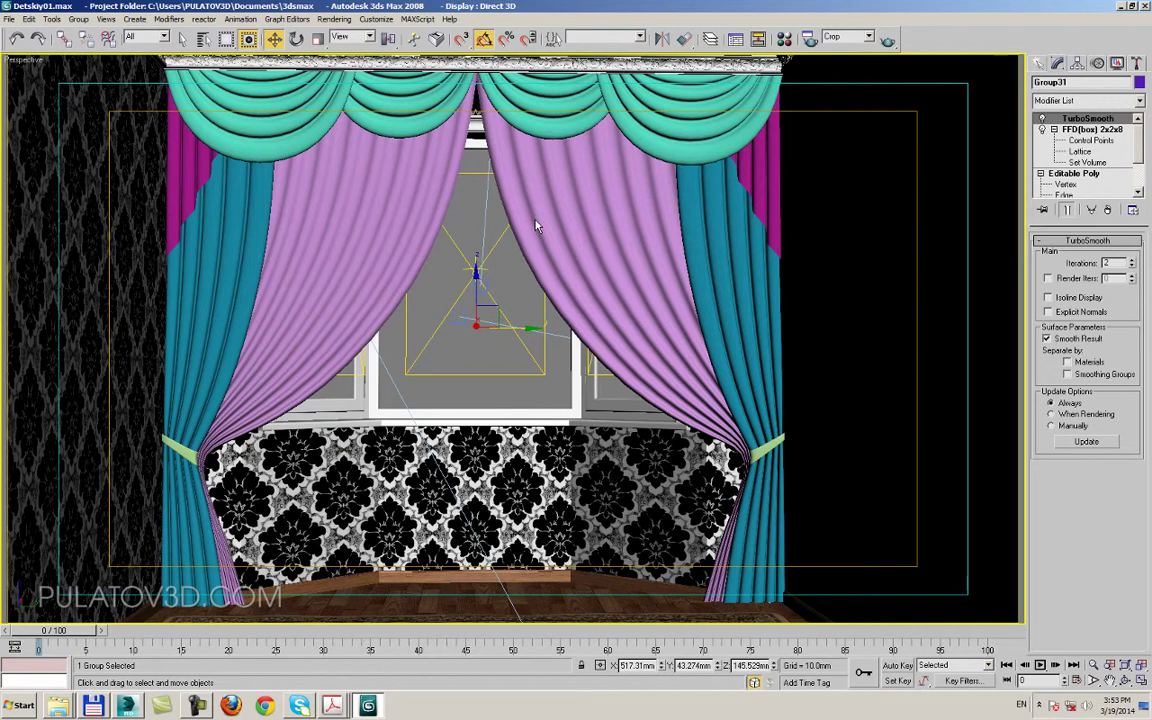
left_click(1039, 63)
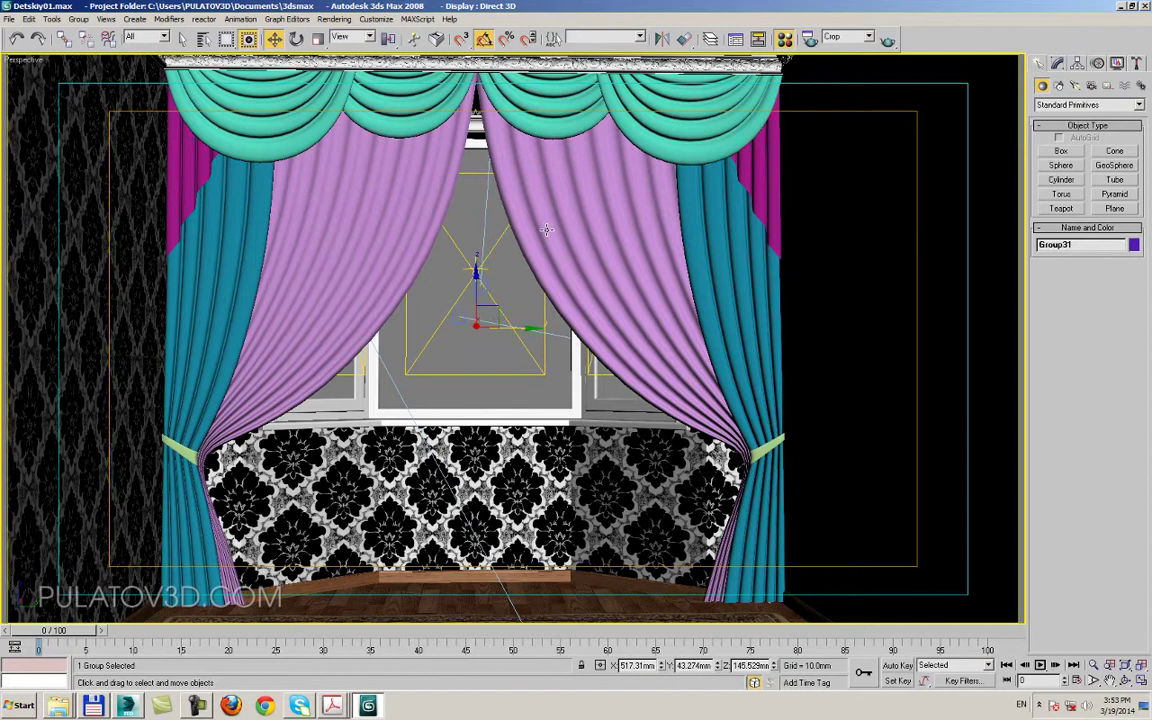
- Save the scene as Detskiy01.max and close the Material Editor, returning to wireframe
key("m")
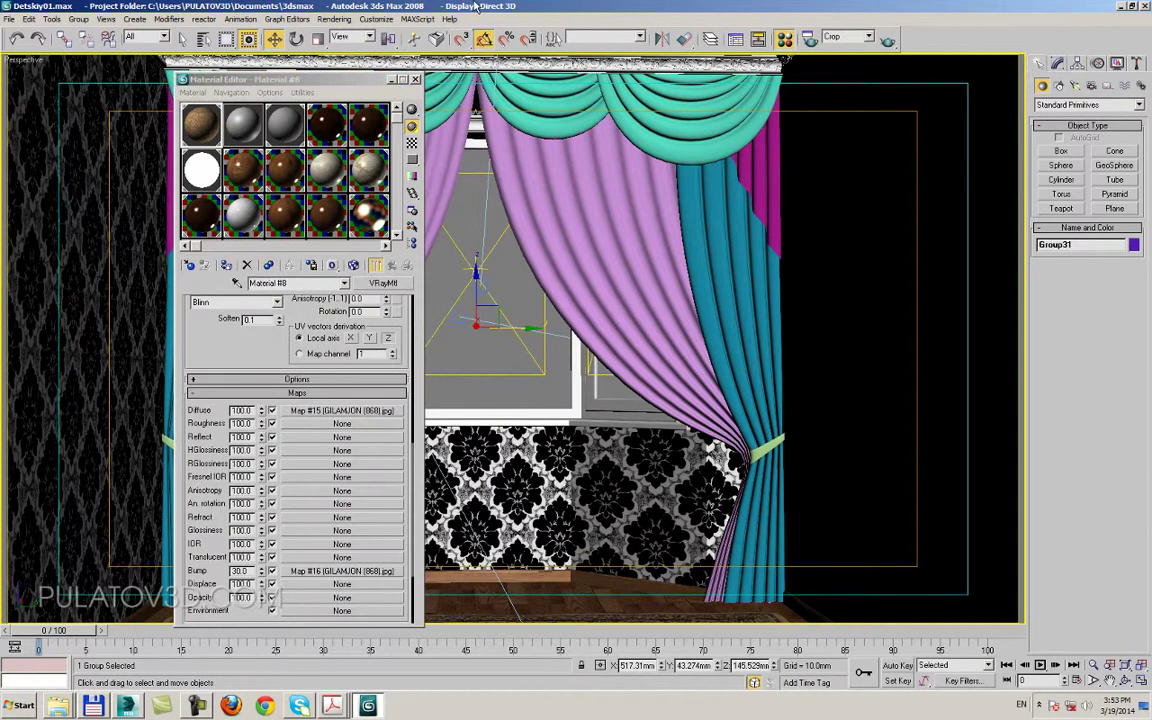
key("ctrl+s")
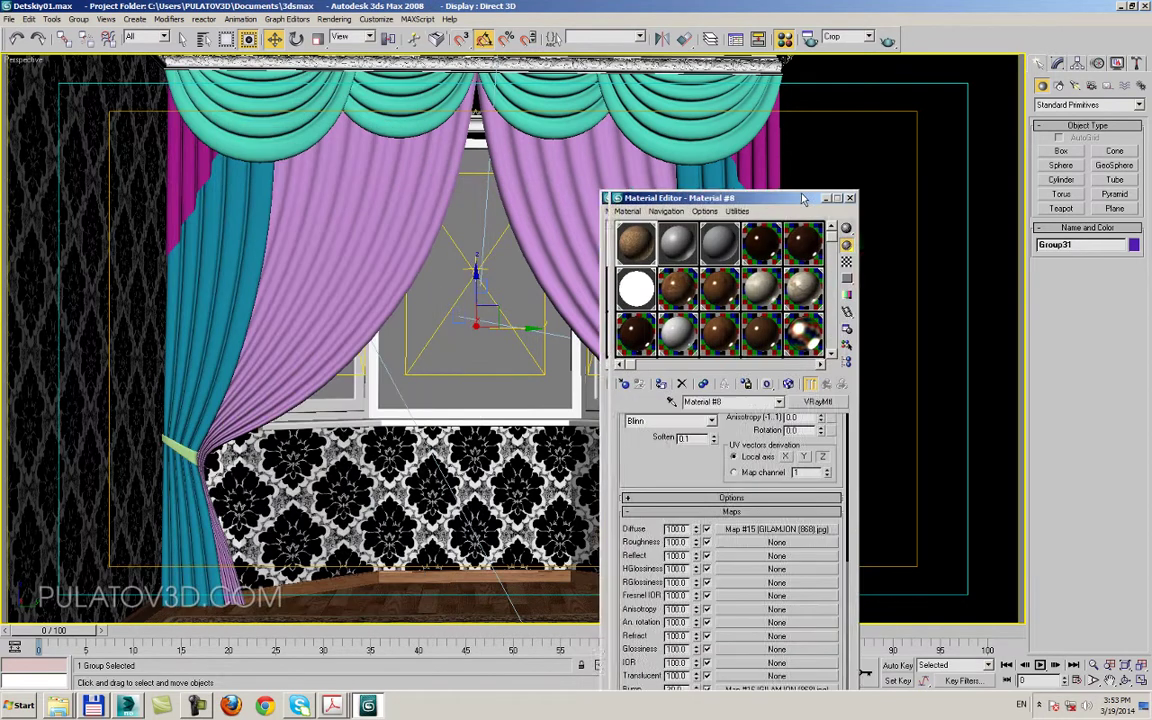
left_click_drag(367, 79, 527, 162)
left_click(573, 163)
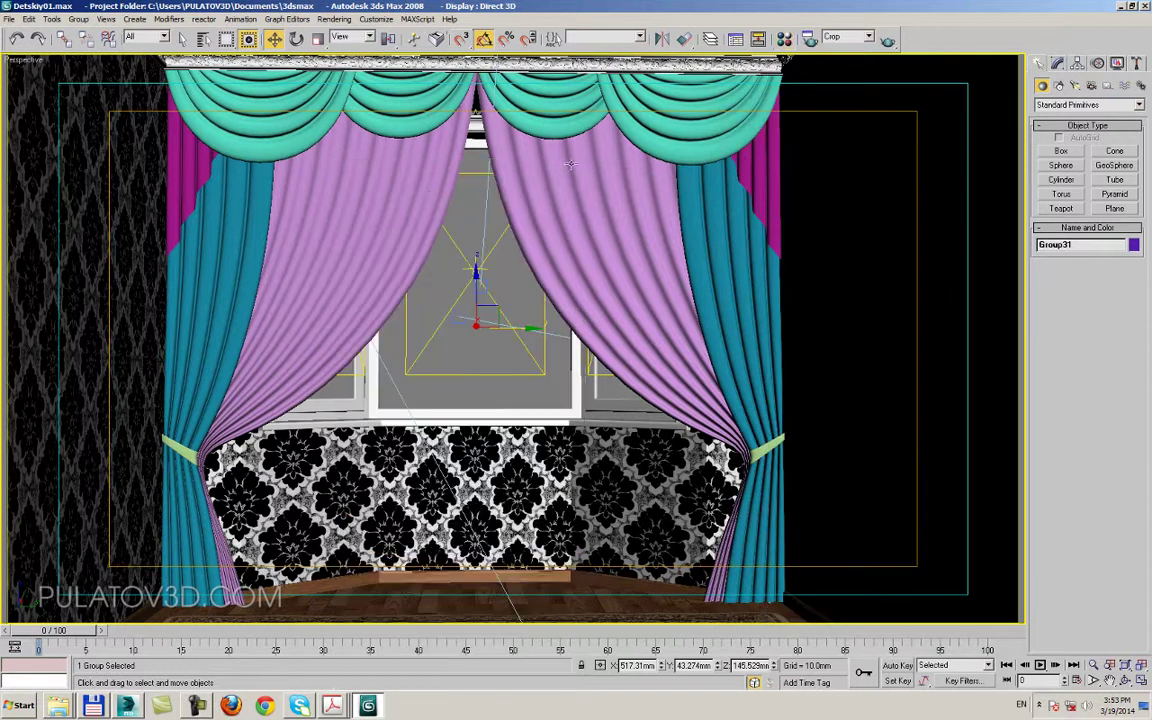
key("F3")
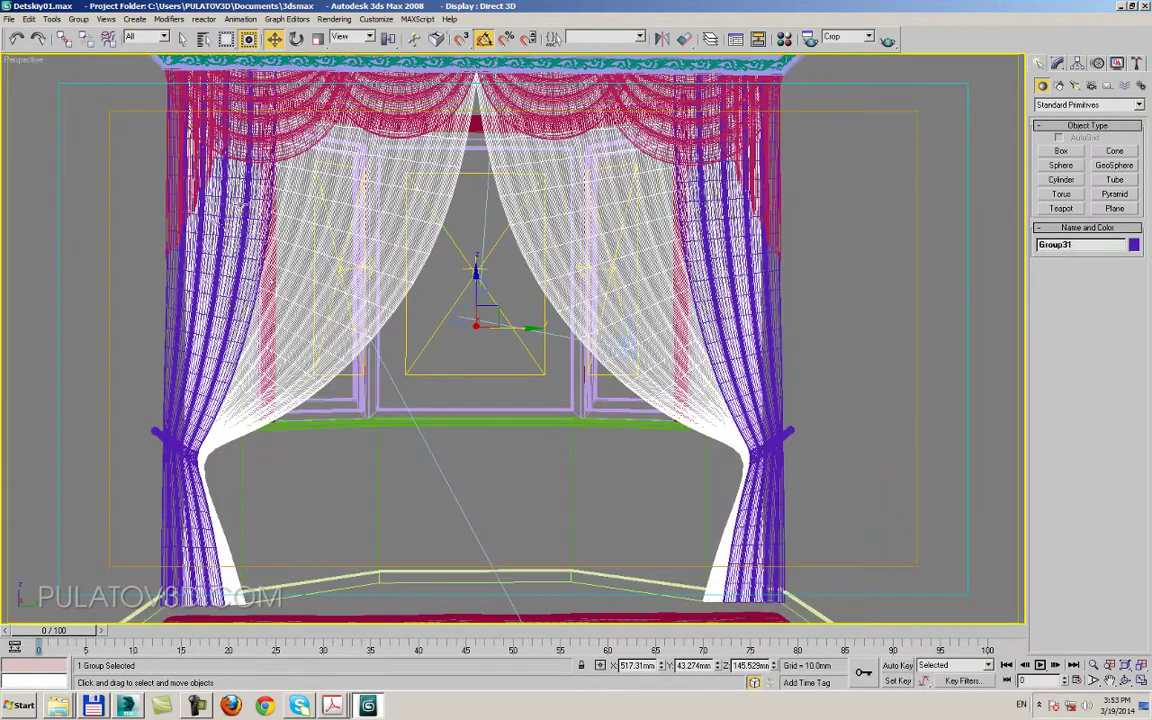
- Open the drapes group and Group29, then select the left curtain objPlane30
left_click(185, 305)
left_click(78, 19)
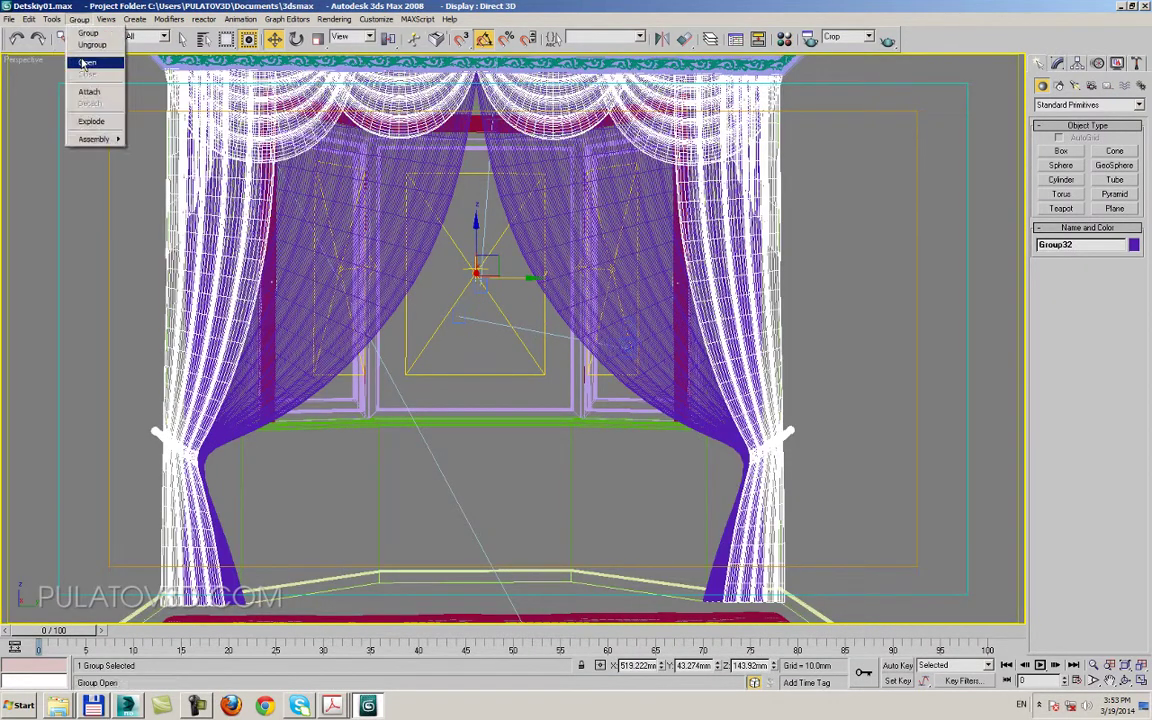
left_click(90, 46)
left_click(146, 154)
left_click(78, 19)
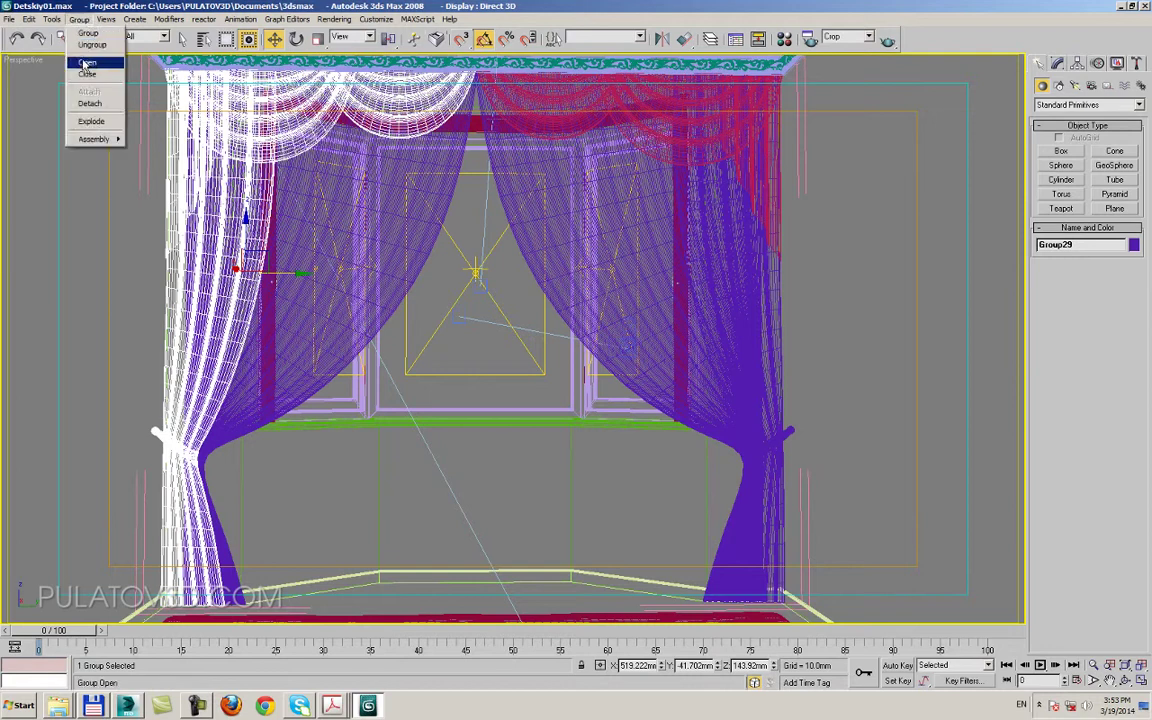
left_click(90, 46)
left_click(200, 220)
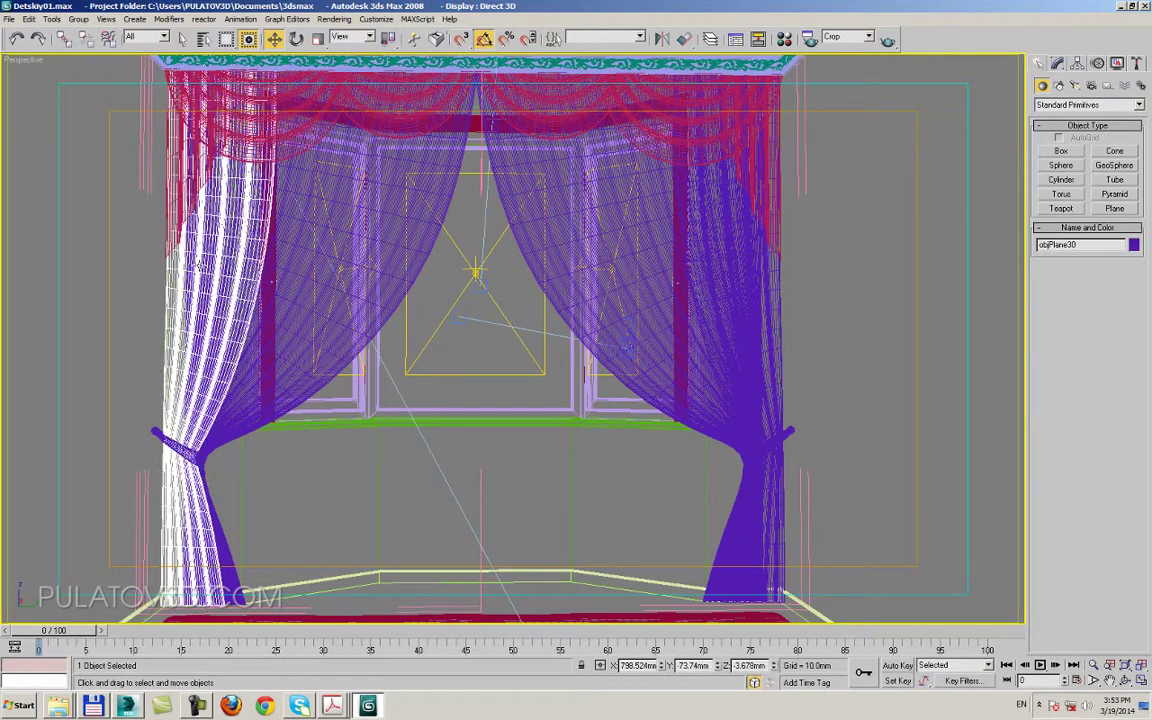
- Enter Vertex sub-object level of objPlane30's Editable Mesh
left_click(1057, 63)
left_click(1042, 130)
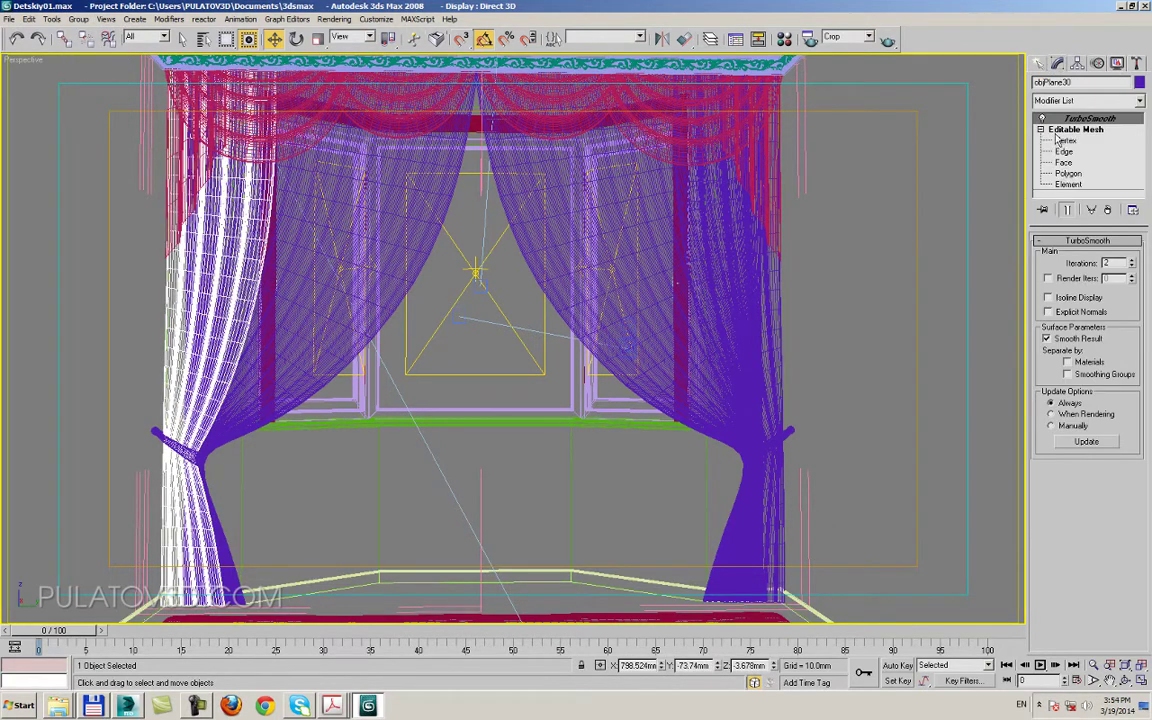
left_click(1056, 133)
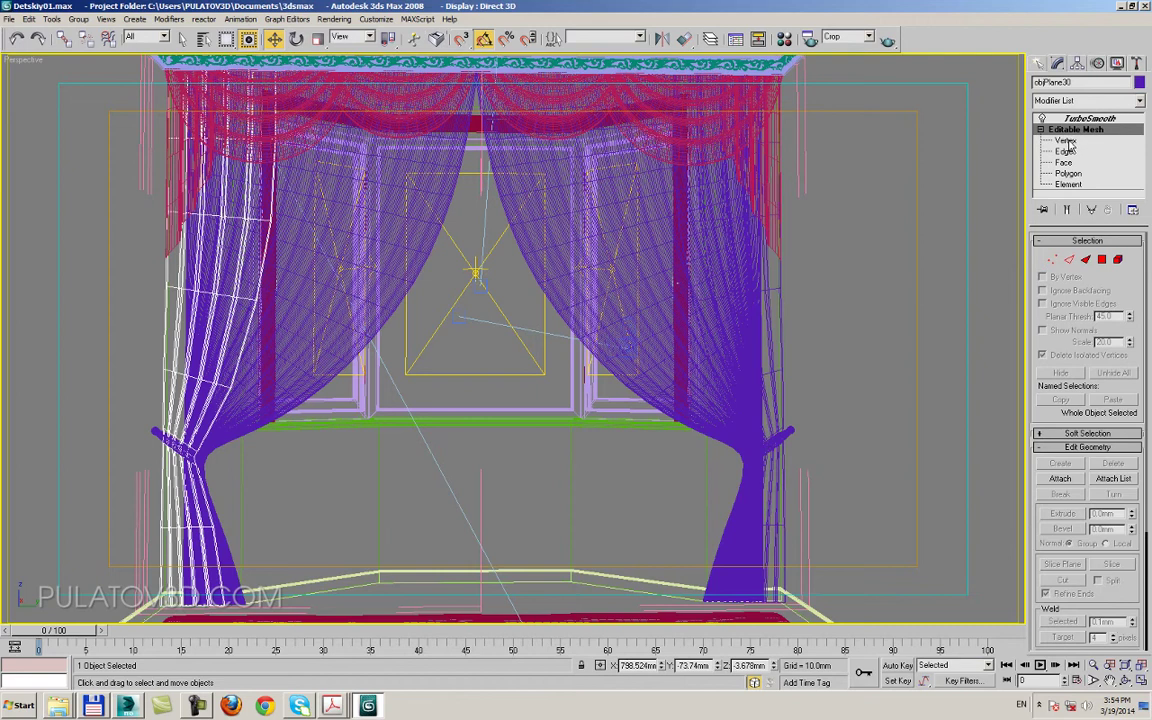
left_click(1066, 141)
- Select the 20 vertices along the top of the left drape
scroll(424, 399, "up", 3)
scroll(375, 424, "up", 3)
key("F3")
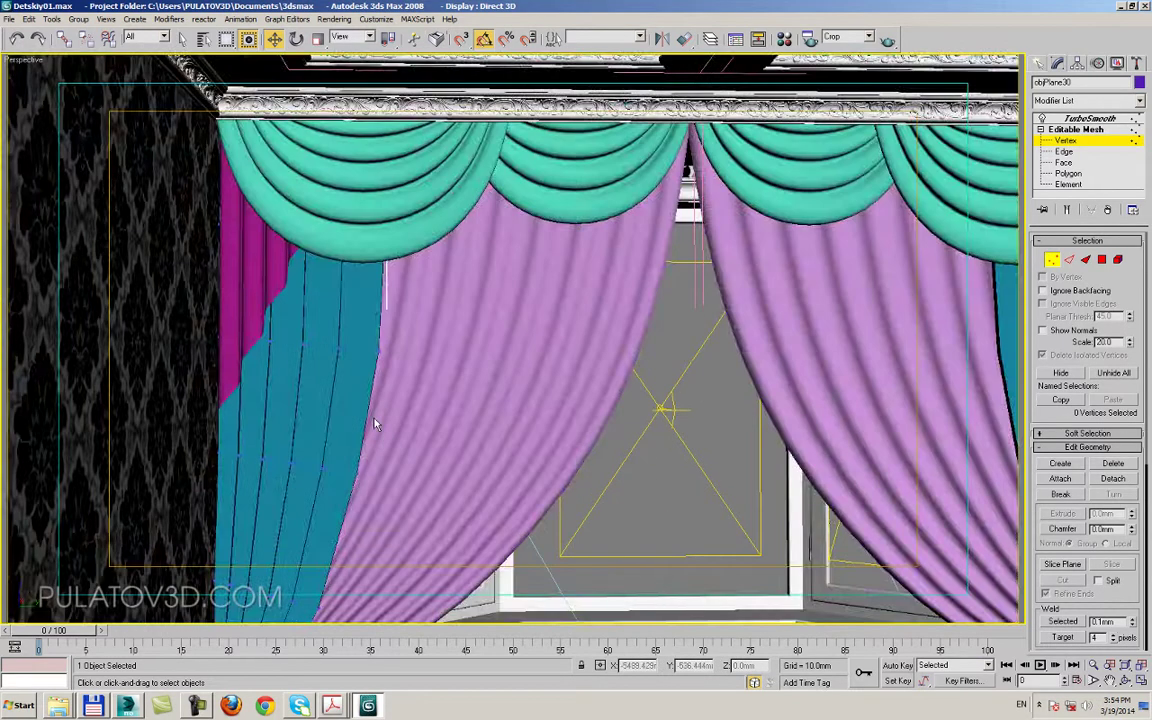
scroll(375, 424, "down", 5)
scroll(352, 360, "up", 3)
scroll(404, 391, "up", 2)
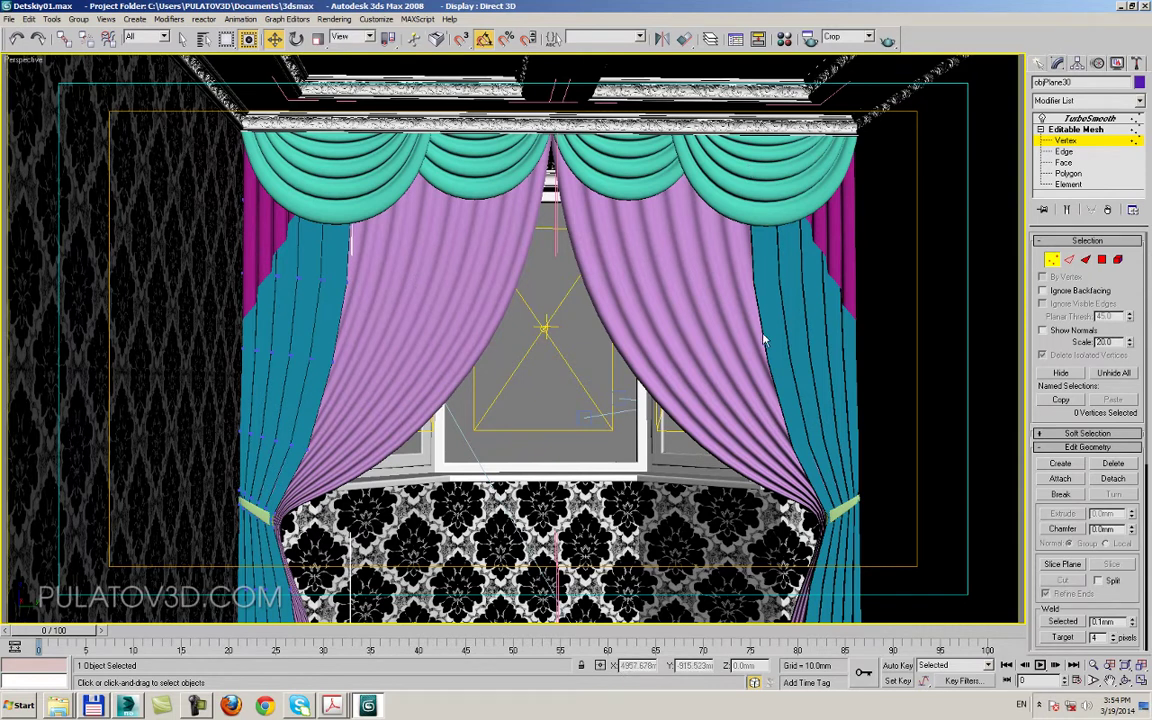
key("F3")
left_click_drag(199, 160, 205, 105)
- Shift the selected vertex row and scale it to spread outward
key("r")
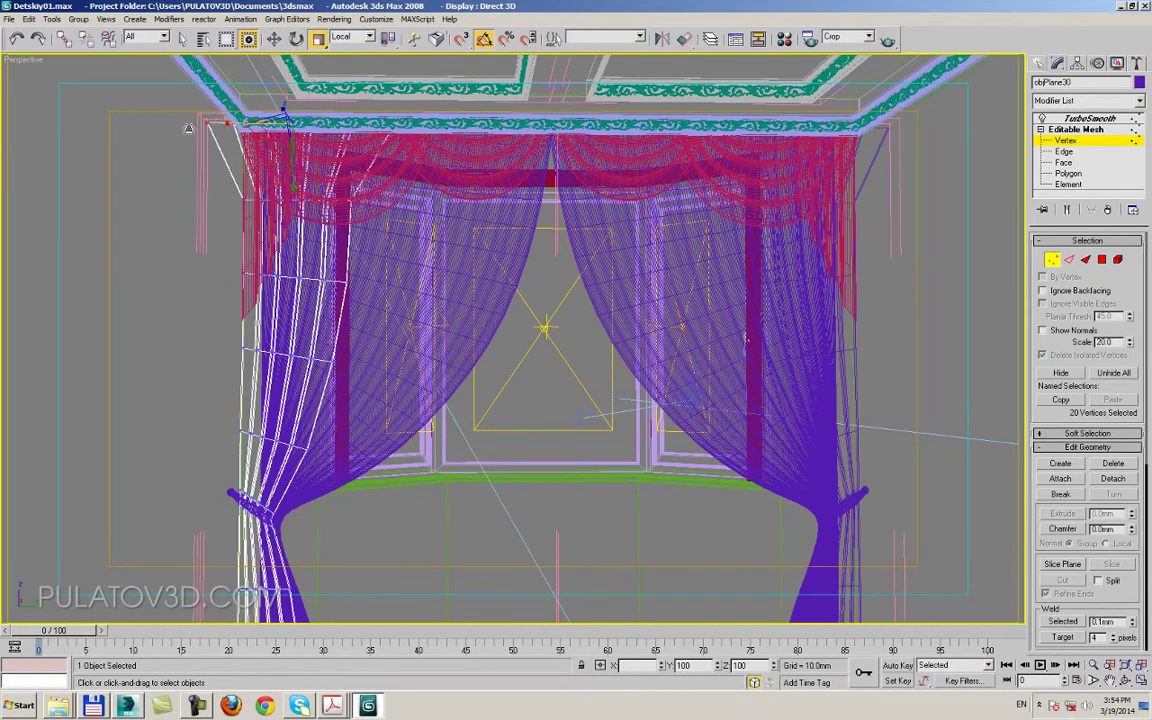
key("w")
left_click_drag(309, 114, 378, 125)
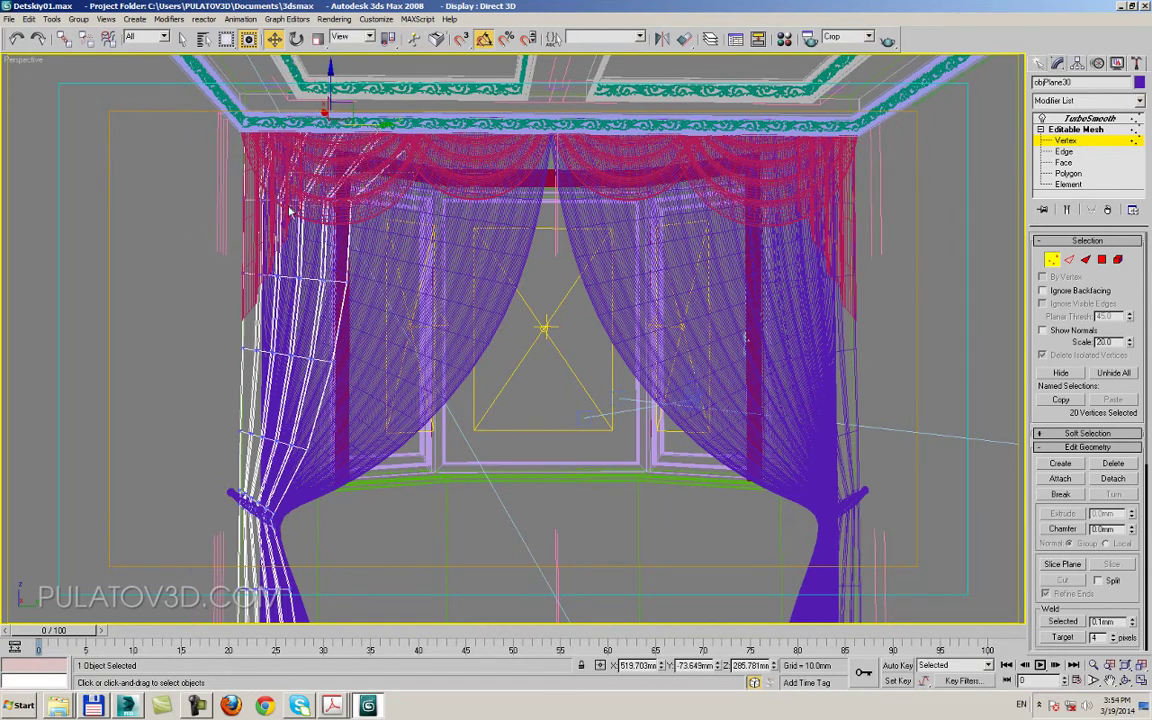
left_click(318, 38)
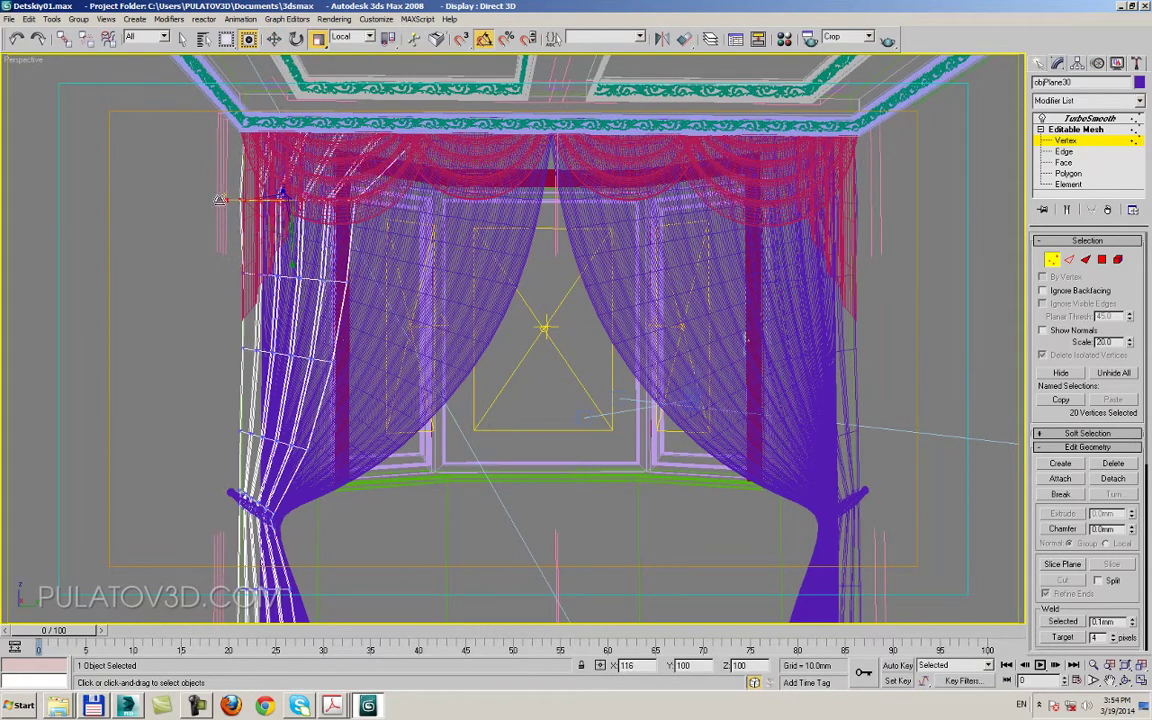
left_click_drag(220, 200, 212, 185)
key("w")
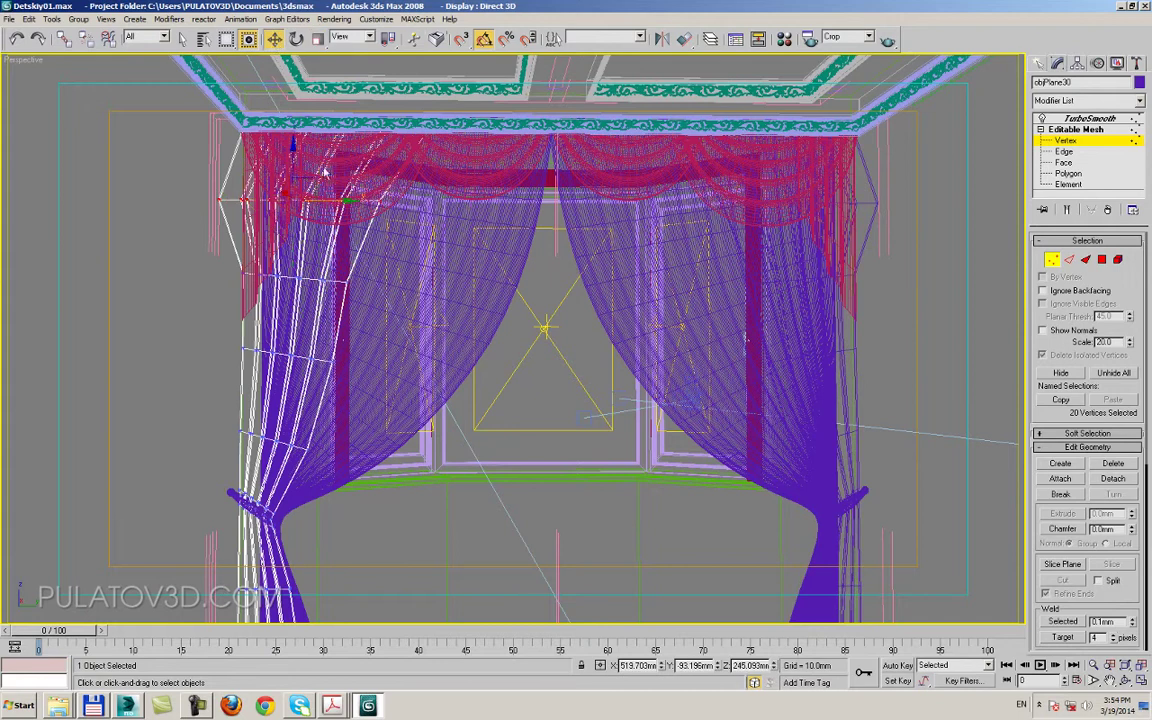
mouse_move(298, 182)
left_mouse_down()
mouse_move(362, 203)
mouse_move(252, 202)
left_mouse_up()
key("r")
key("w")
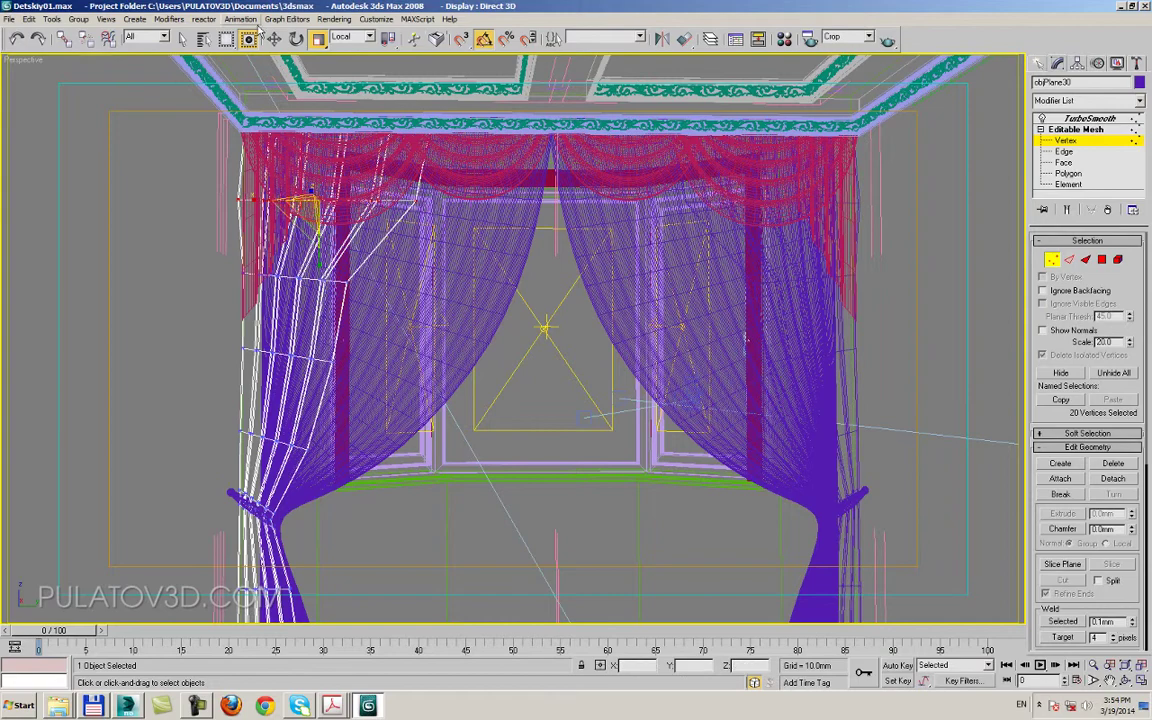
- Zoom to the drape's top-left corner and widen the vertex row further, nudging it right
middle_click_drag(250, 200, 458, 368, "alt")
scroll(458, 368, "up", 5)
mouse_move(630, 489)
middle_mouse_down("alt")
mouse_move(693, 452)
mouse_move(477, 287)
middle_mouse_up("alt")
left_click(317, 38)
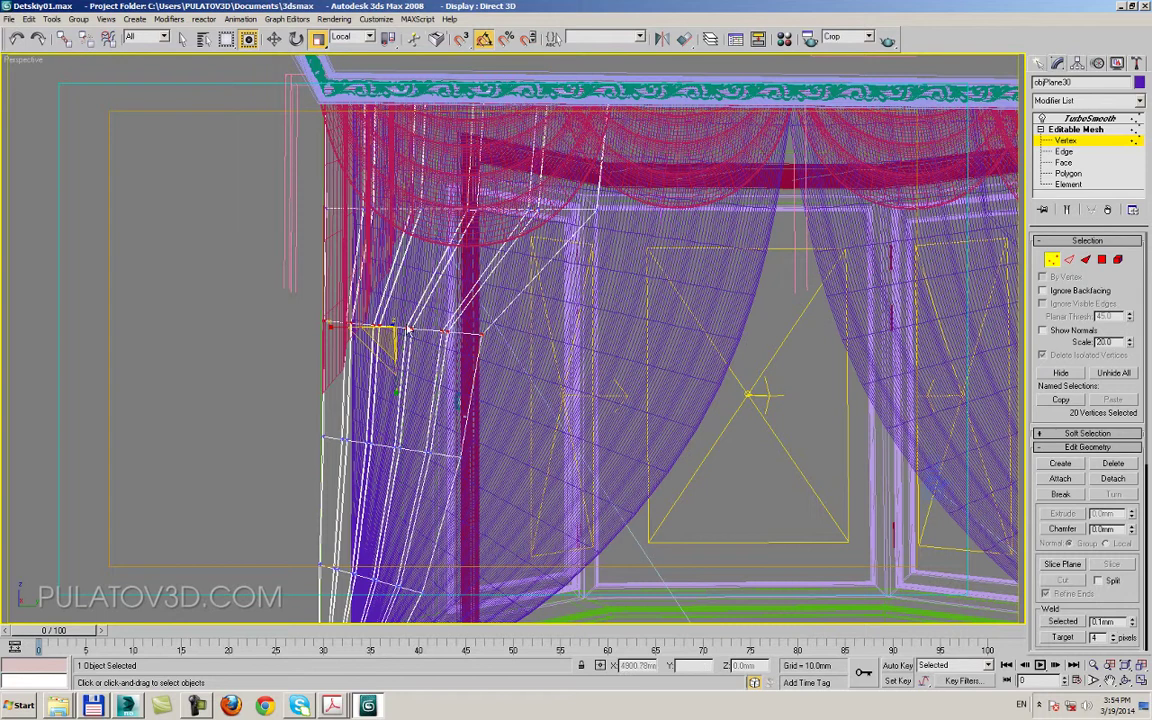
left_click_drag(329, 327, 311, 331)
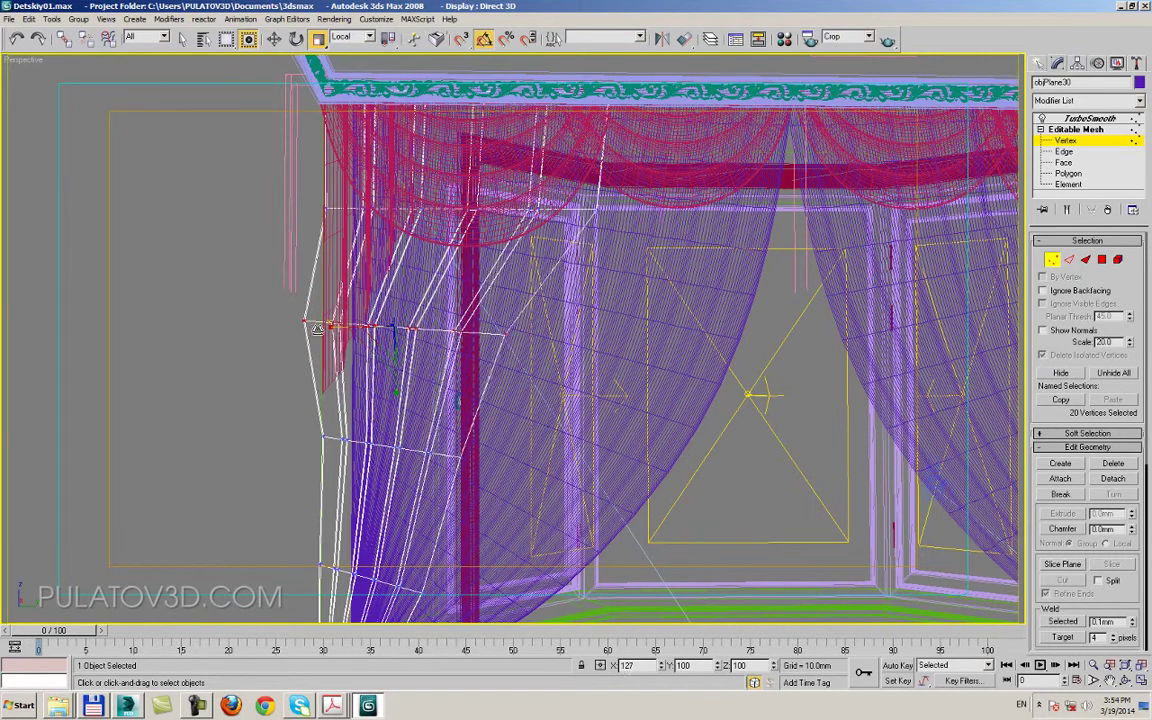
left_click(273, 38)
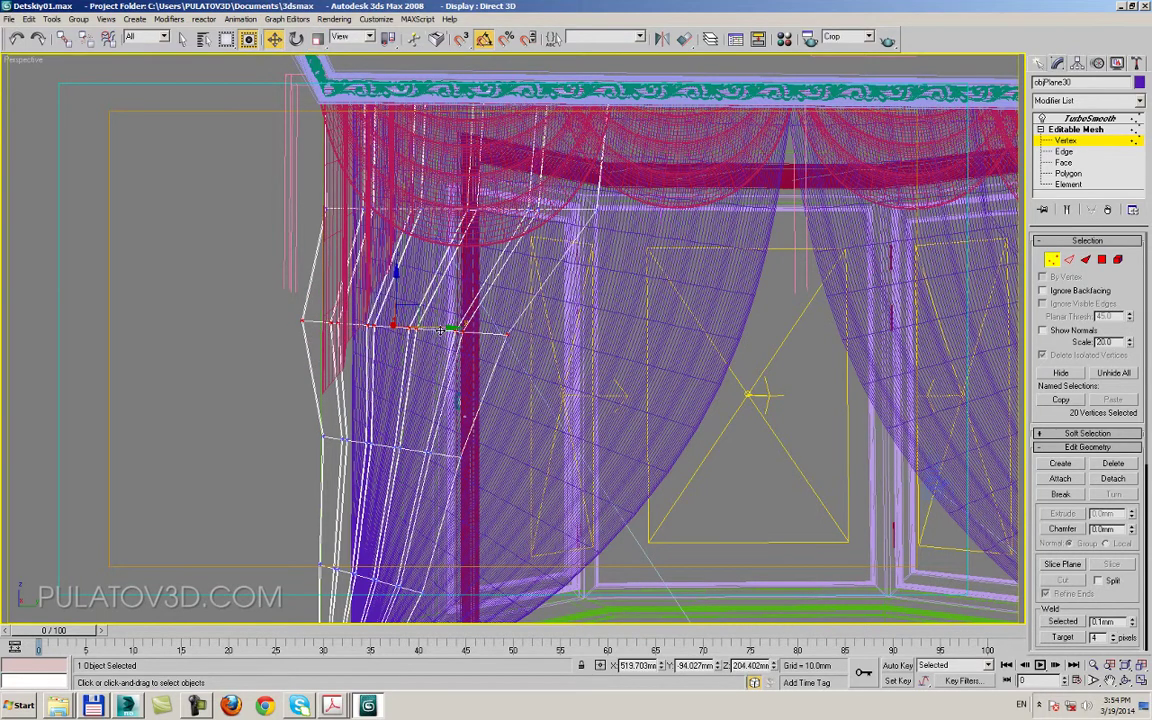
left_click_drag(440, 330, 463, 330)
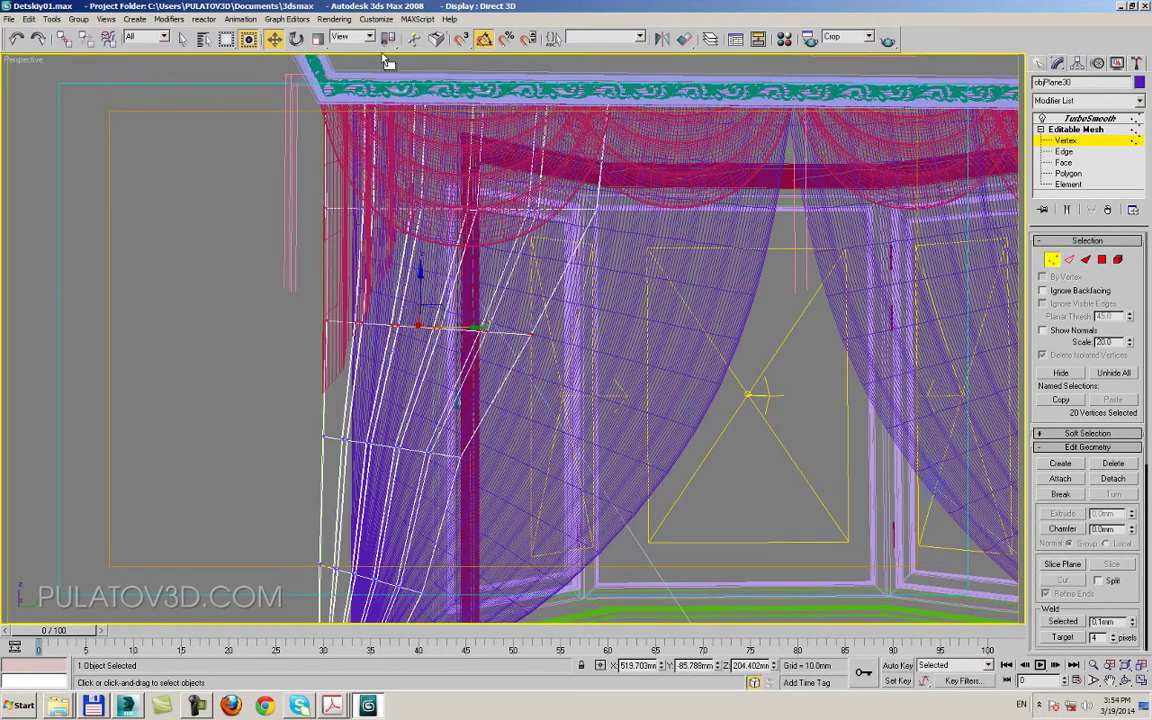
left_click(317, 38)
left_click_drag(377, 328, 377, 300)
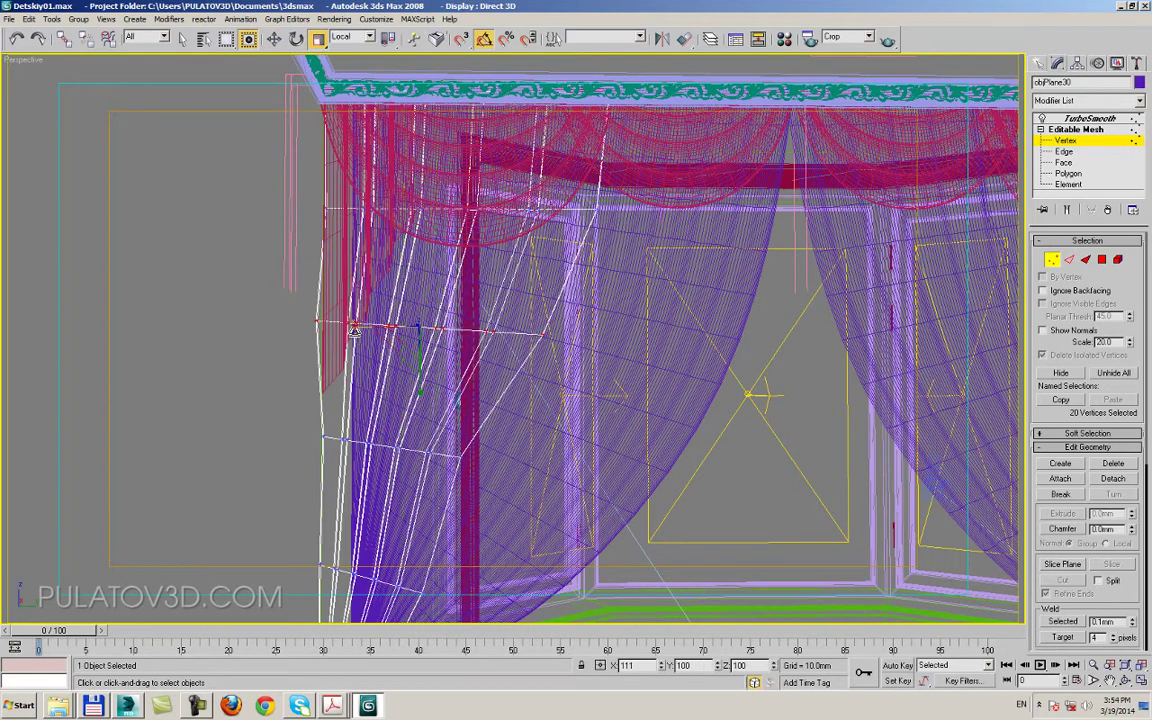
key("w")
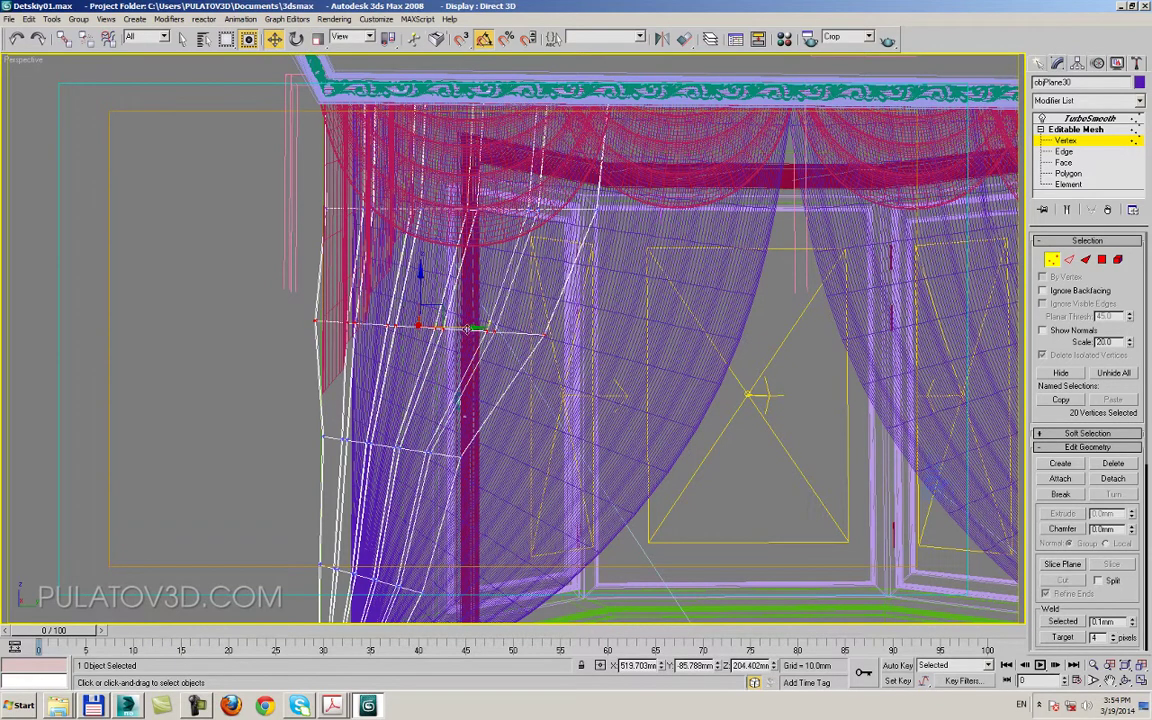
- Select the lower vertex row of the drape, scale it wider and shift it slightly
middle_click_drag(496, 411, 530, 316)
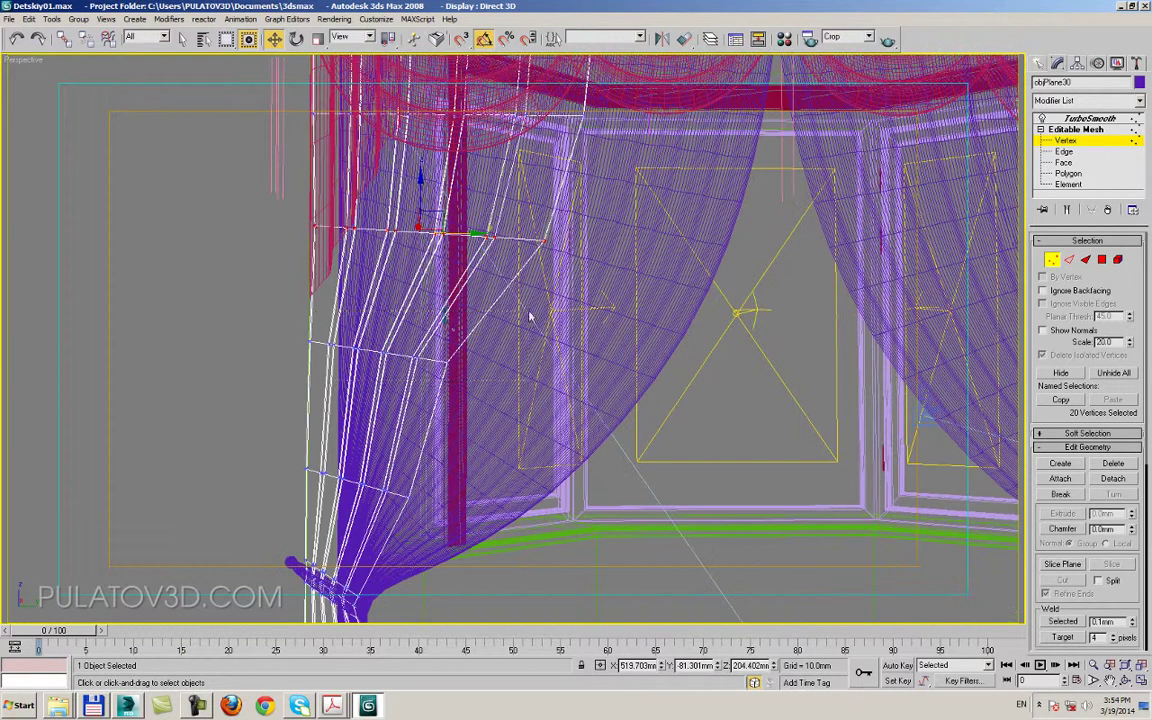
left_click_drag(262, 338, 465, 365)
key("r")
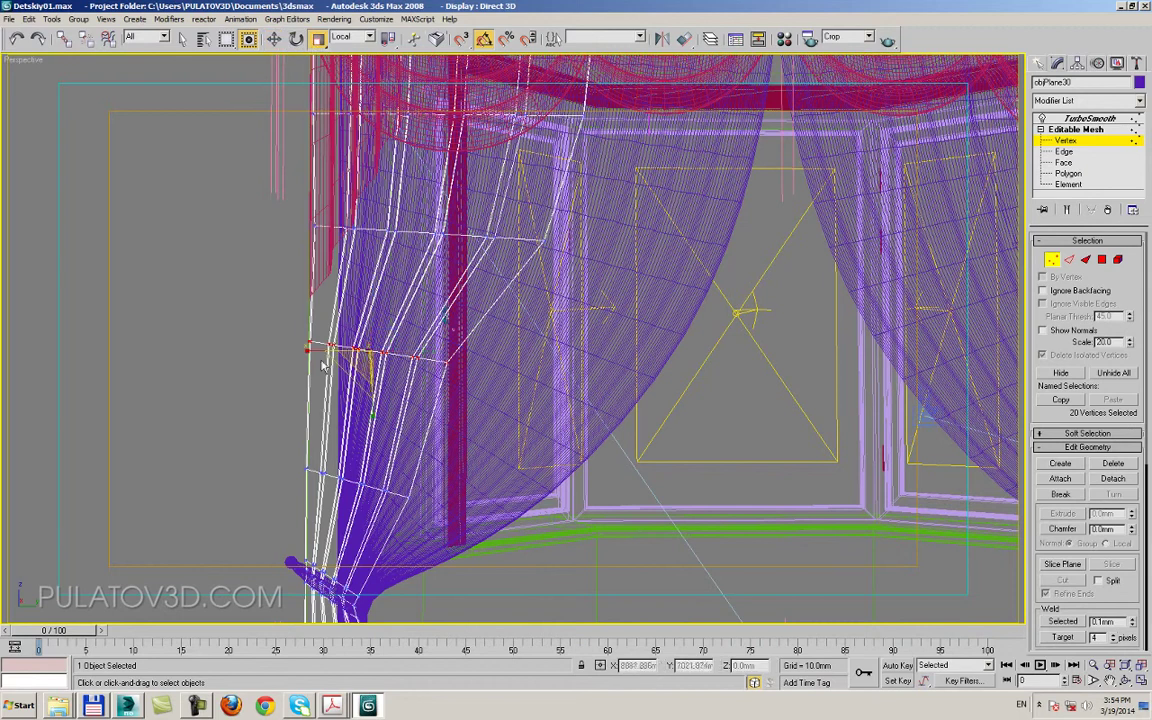
left_click_drag(322, 366, 382, 444)
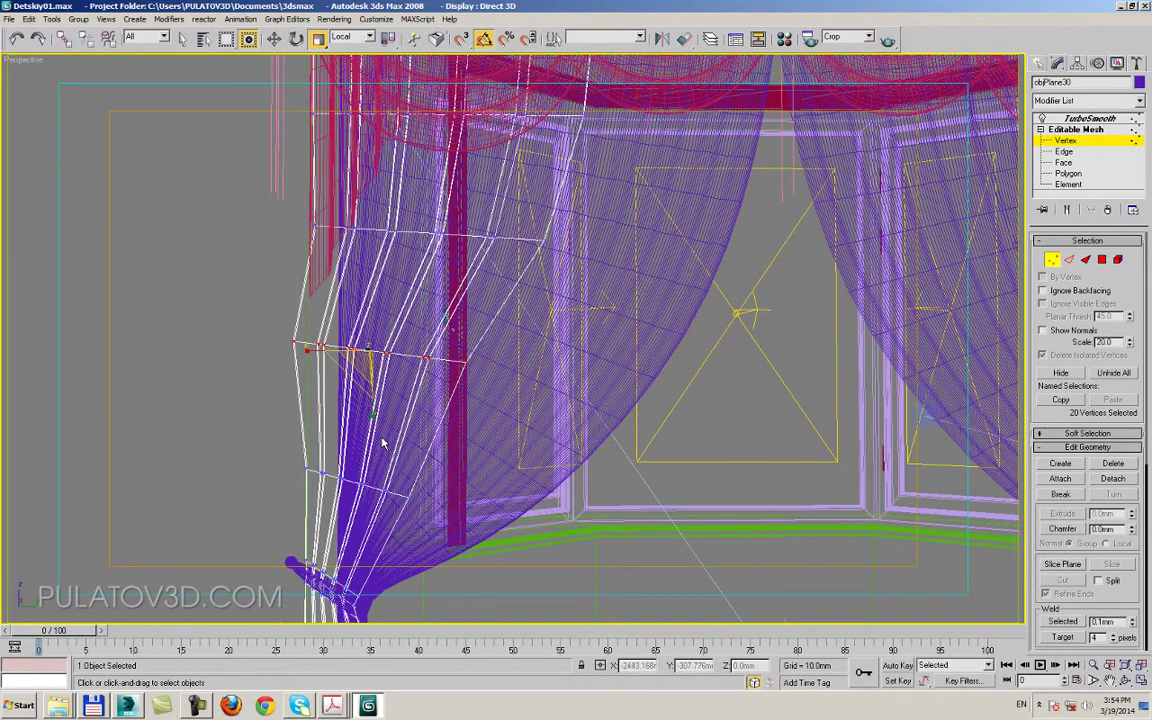
key("w")
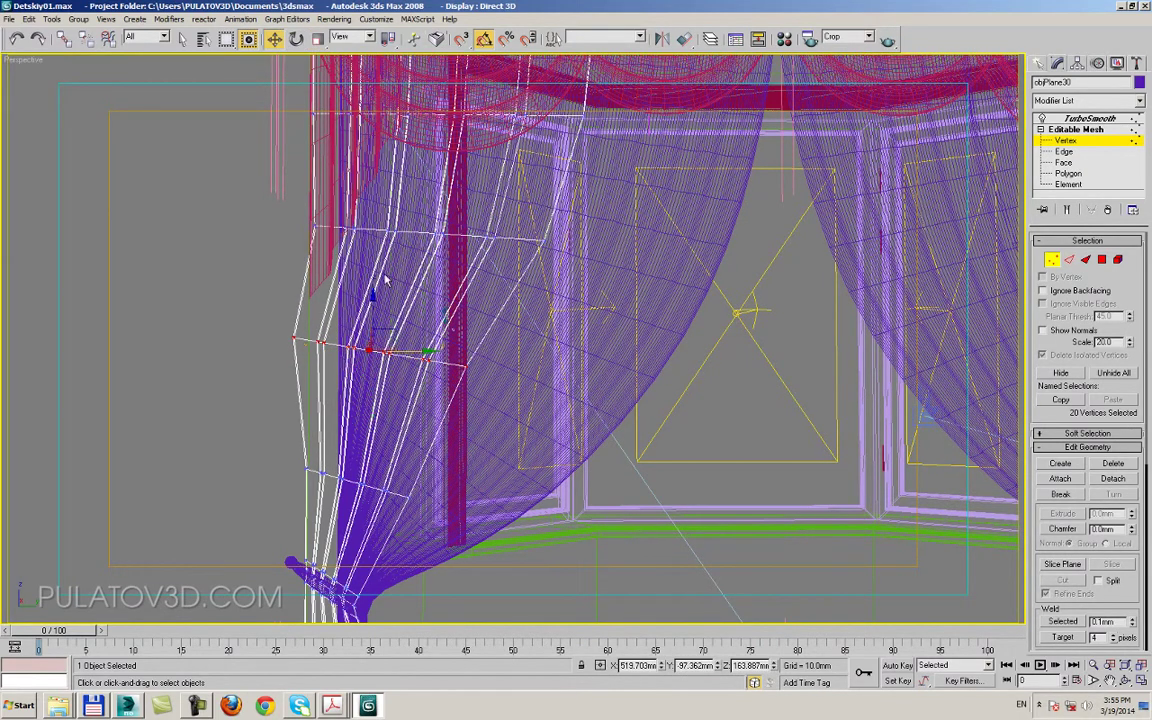
left_click_drag(390, 330, 408, 337)
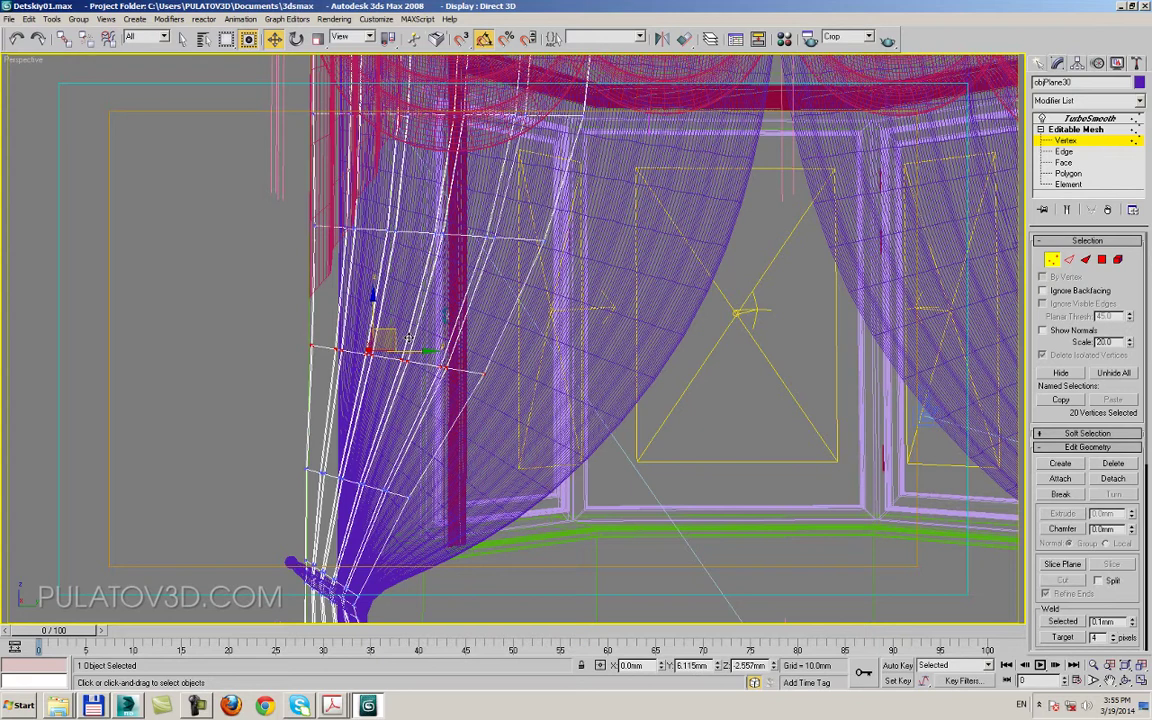
- Widen the vertex row above the tieback and shift it to the right
middle_click_drag(408, 337, 395, 326)
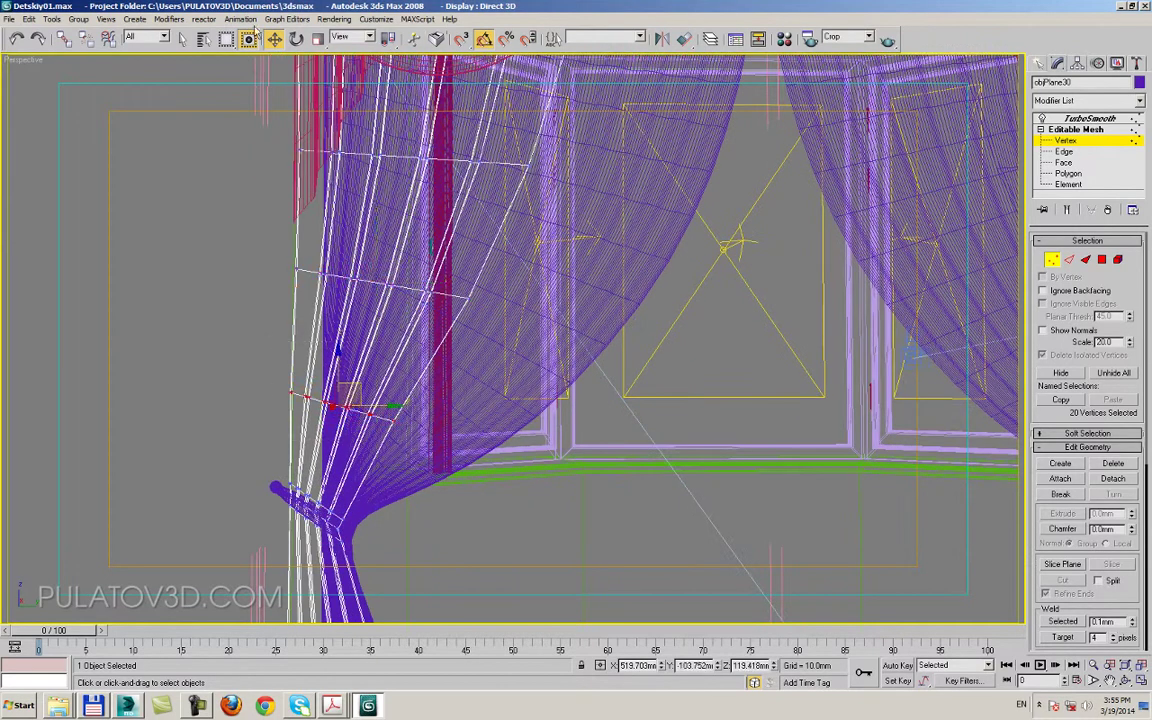
left_click(318, 38)
mouse_move(272, 385)
left_mouse_down()
mouse_move(330, 415)
mouse_move(300, 412)
left_mouse_up()
left_click(274, 38)
left_click_drag(362, 383, 370, 392)
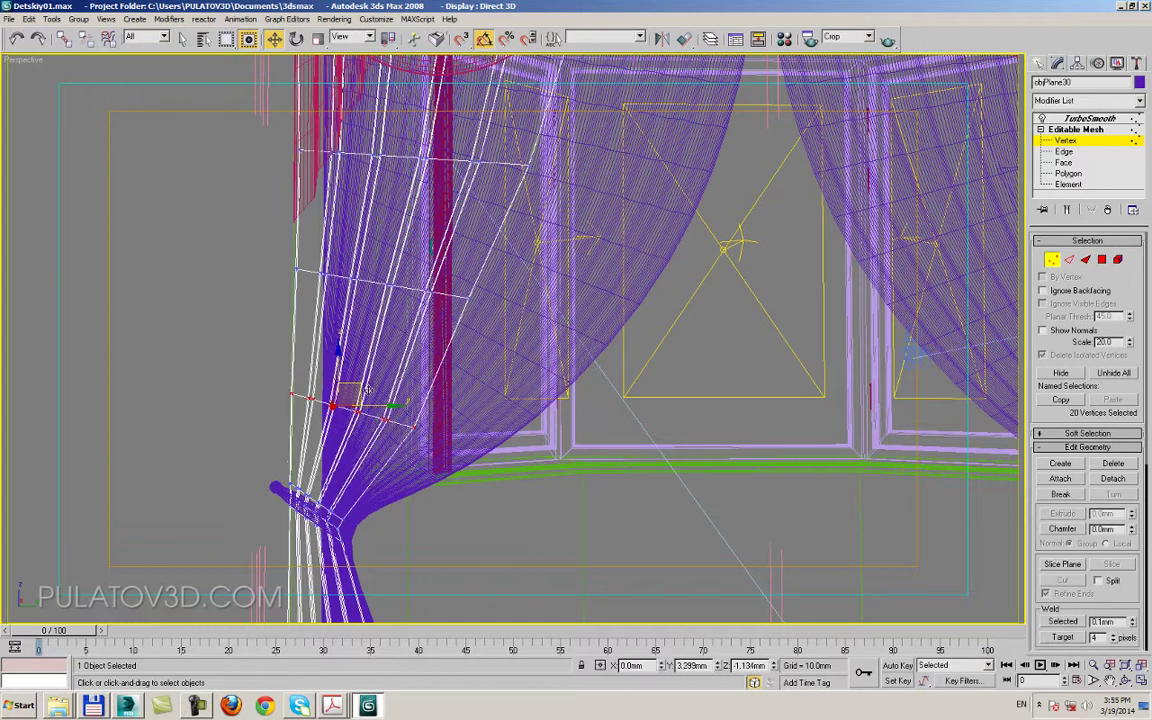
middle_click_drag(370, 392, 348, 420)
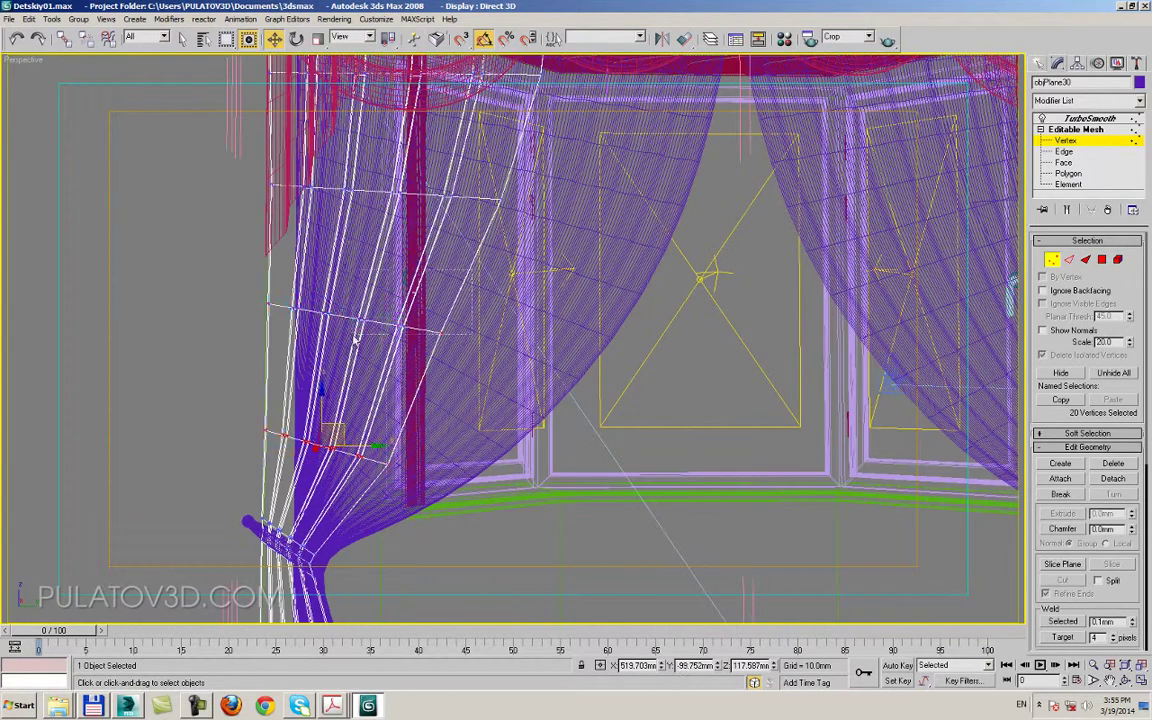
- Select a higher vertex row, raise it under the valance and scale it wider
mouse_move(275, 300)
left_mouse_down()
mouse_move(345, 330)
mouse_move(322, 334)
left_mouse_up()
left_click(318, 38)
key("w")
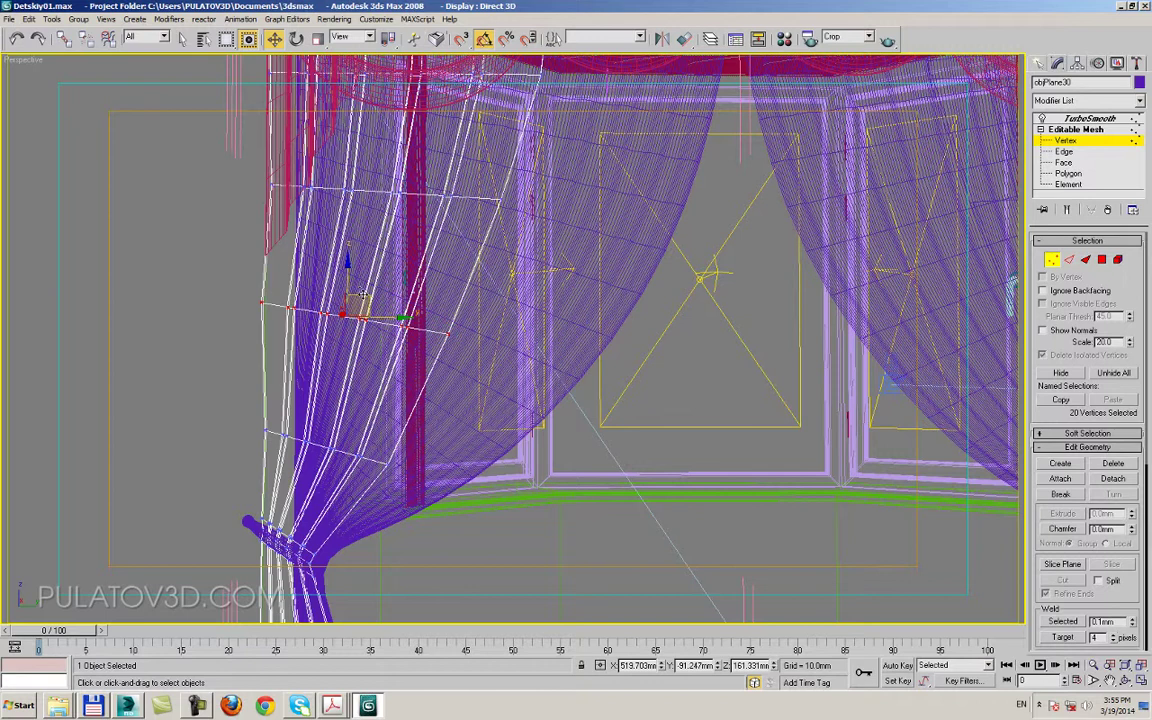
left_click_drag(362, 295, 350, 250)
middle_click_drag(350, 250, 375, 284)
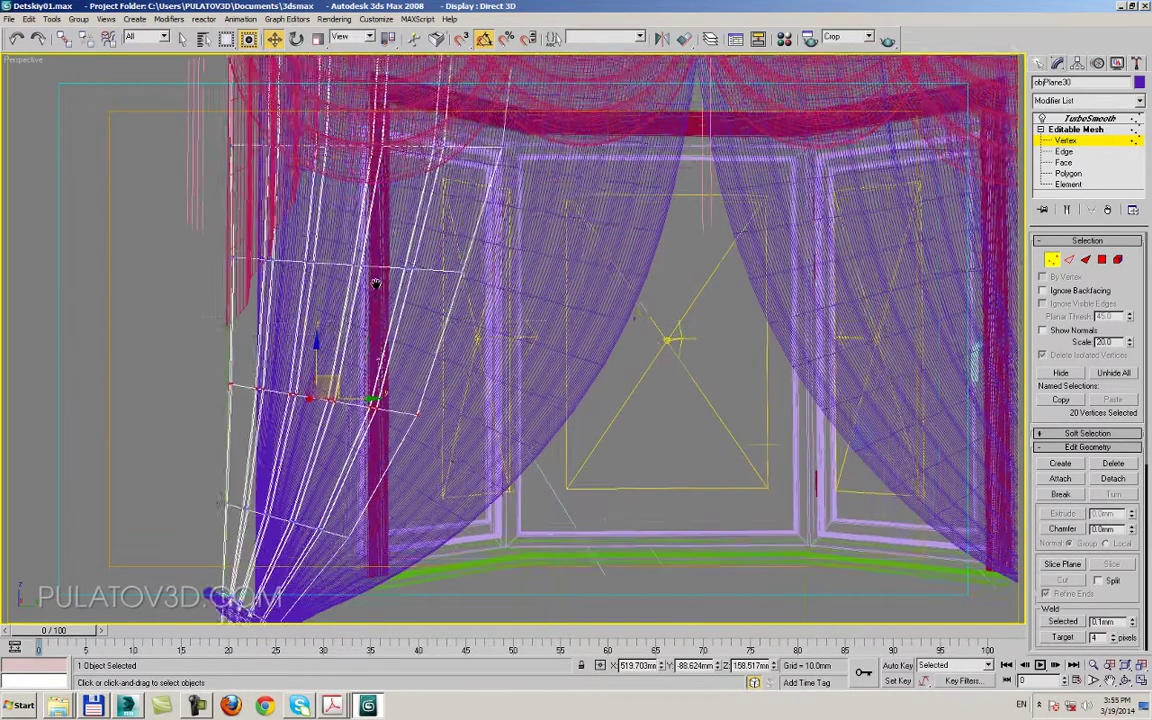
left_click_drag(320, 390, 343, 260)
left_click(318, 38)
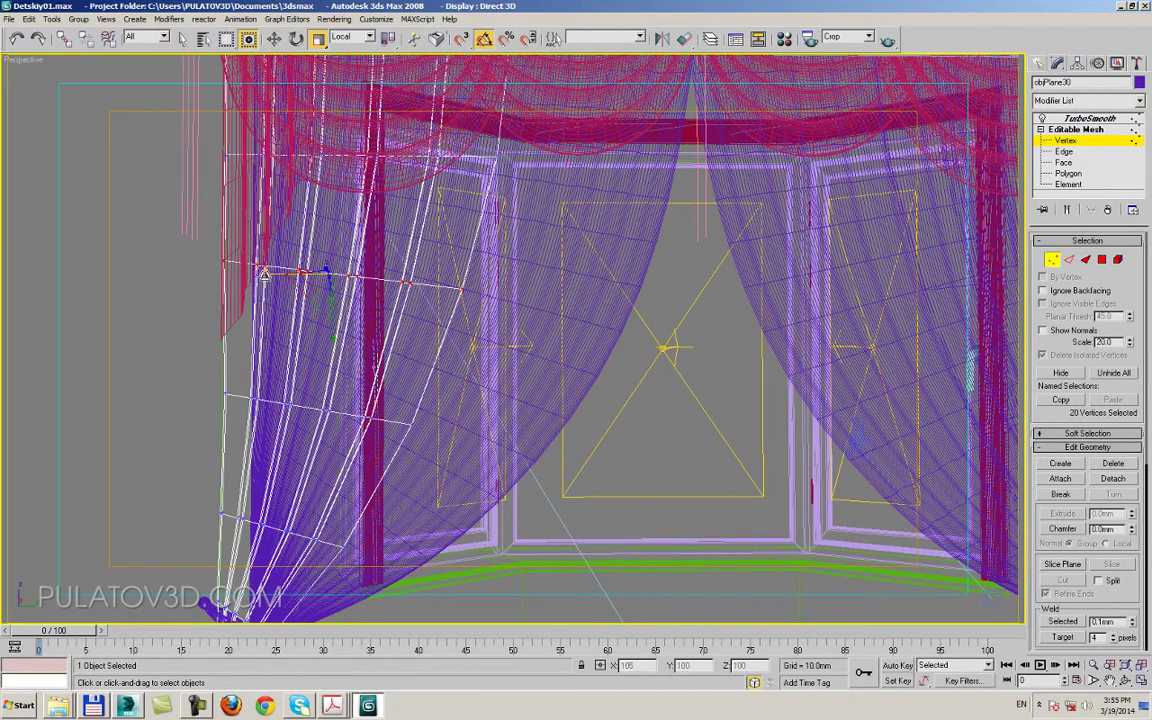
left_click_drag(263, 275, 263, 275)
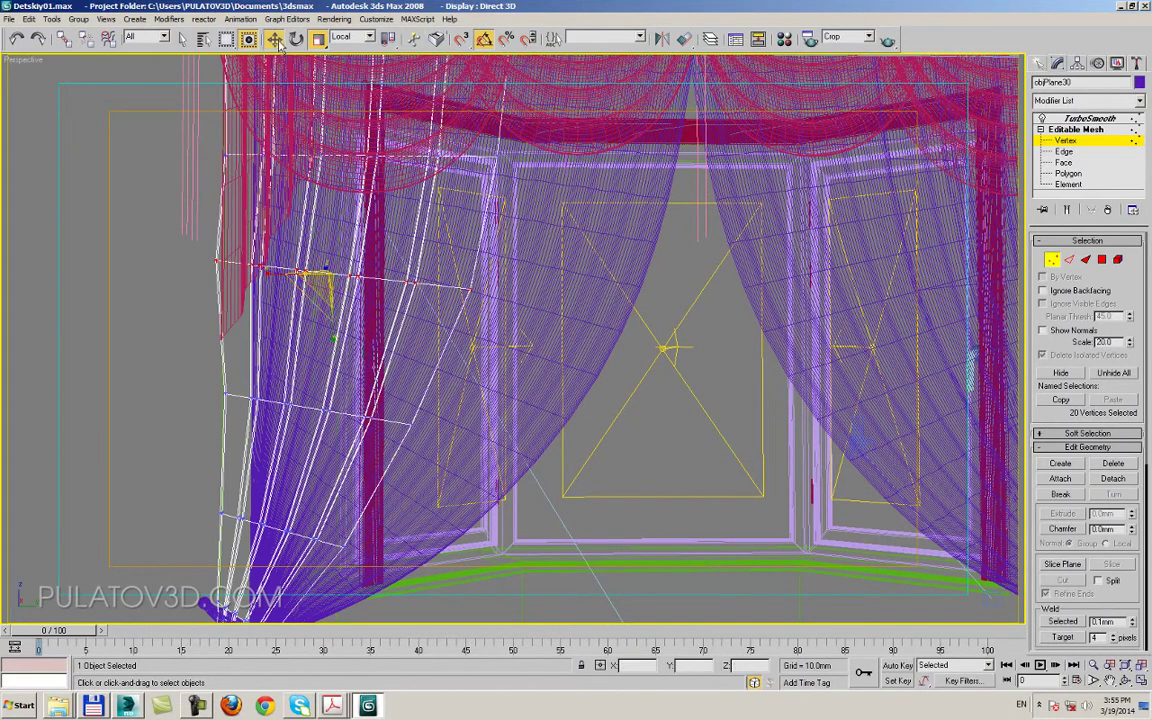
- Raise the top vertex row beneath the swag and scale it wider
key("w")
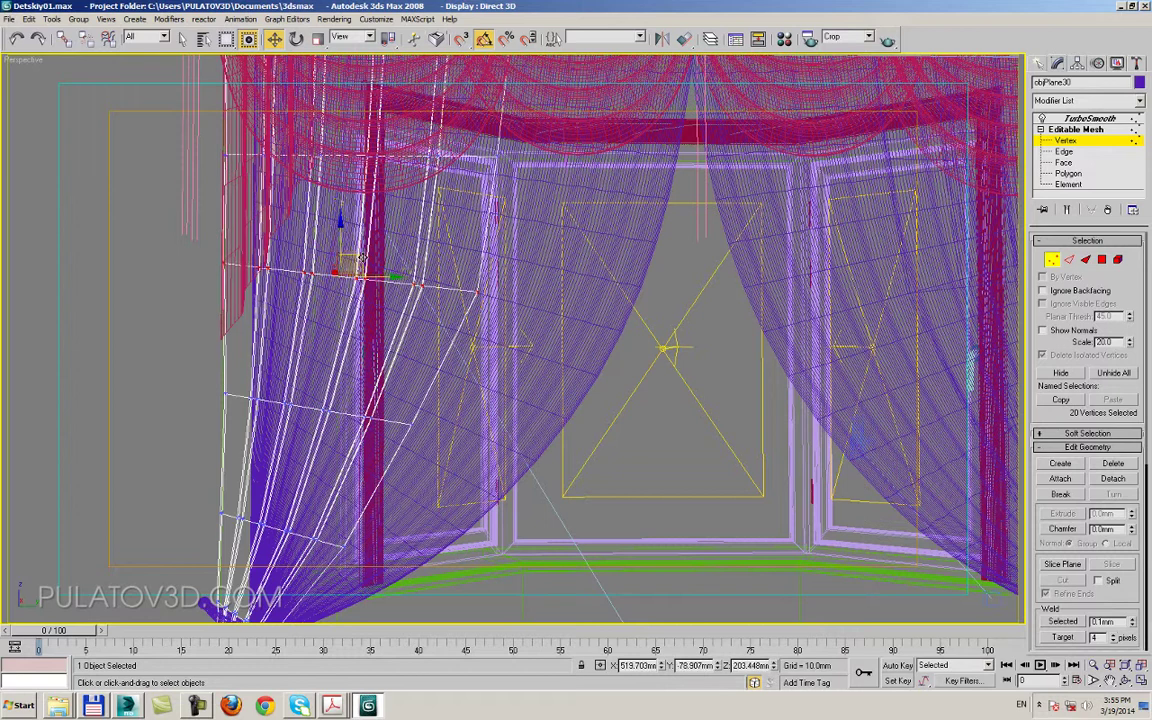
middle_click_drag(458, 205, 460, 316)
left_click_drag(330, 400, 340, 283)
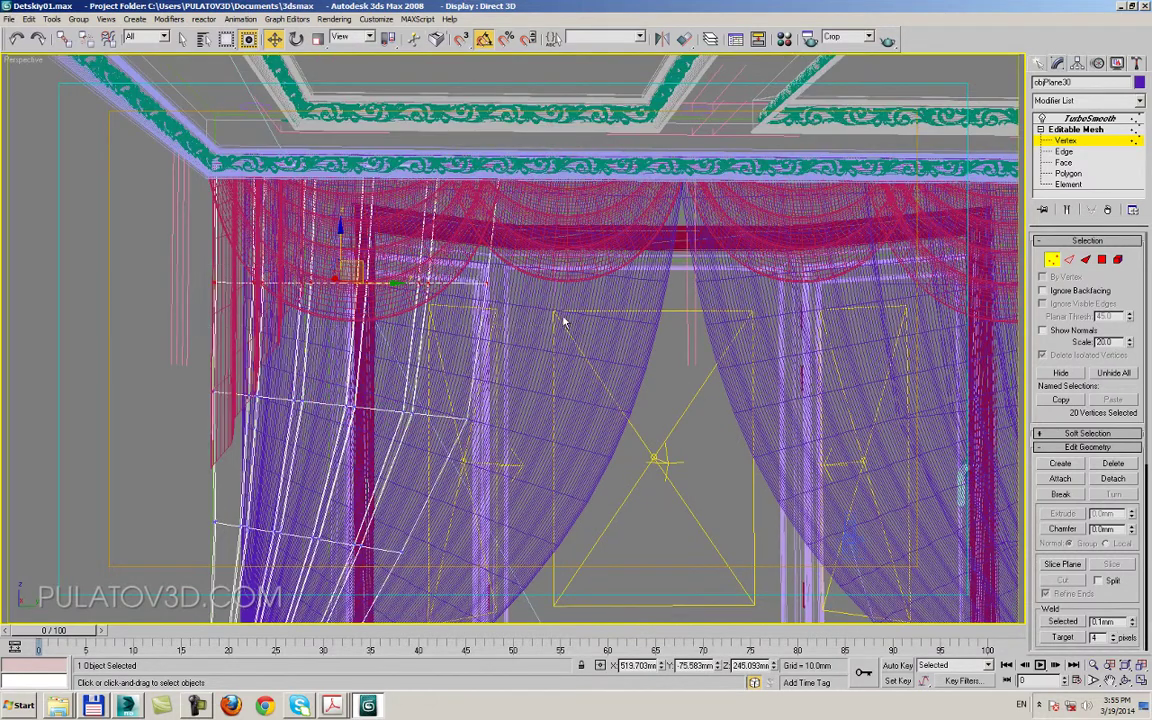
left_click(318, 38)
key("F3")
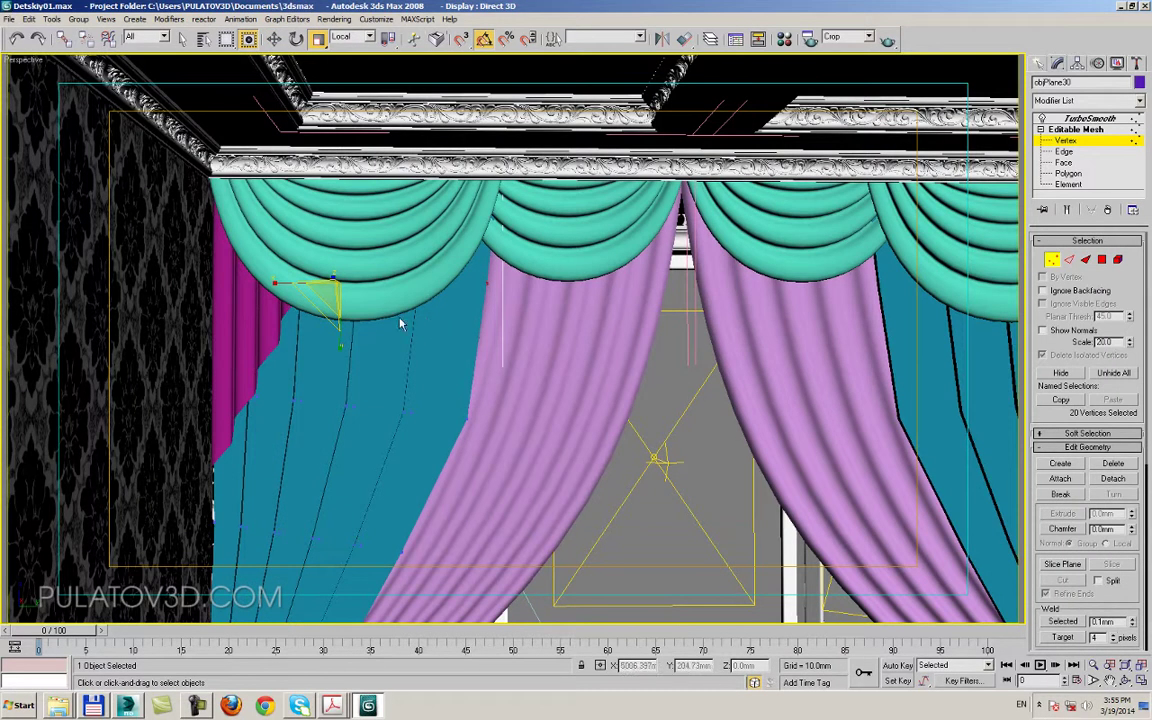
key("F3")
left_click_drag(272, 284, 244, 258)
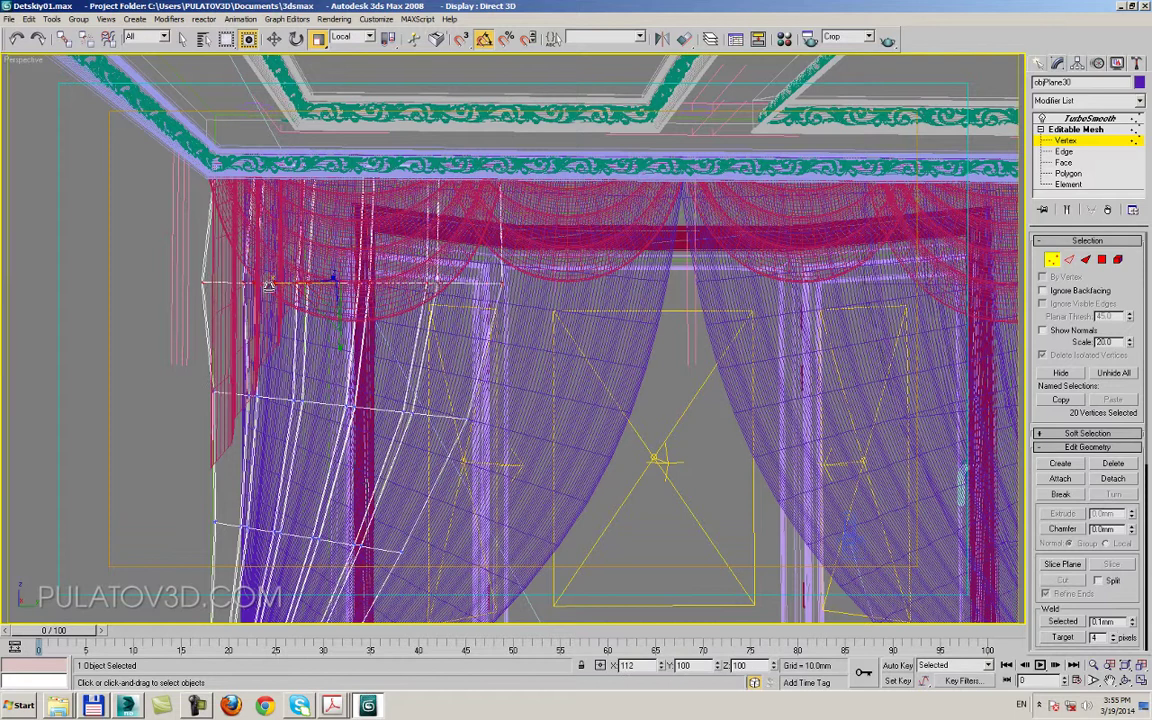
left_click(273, 38)
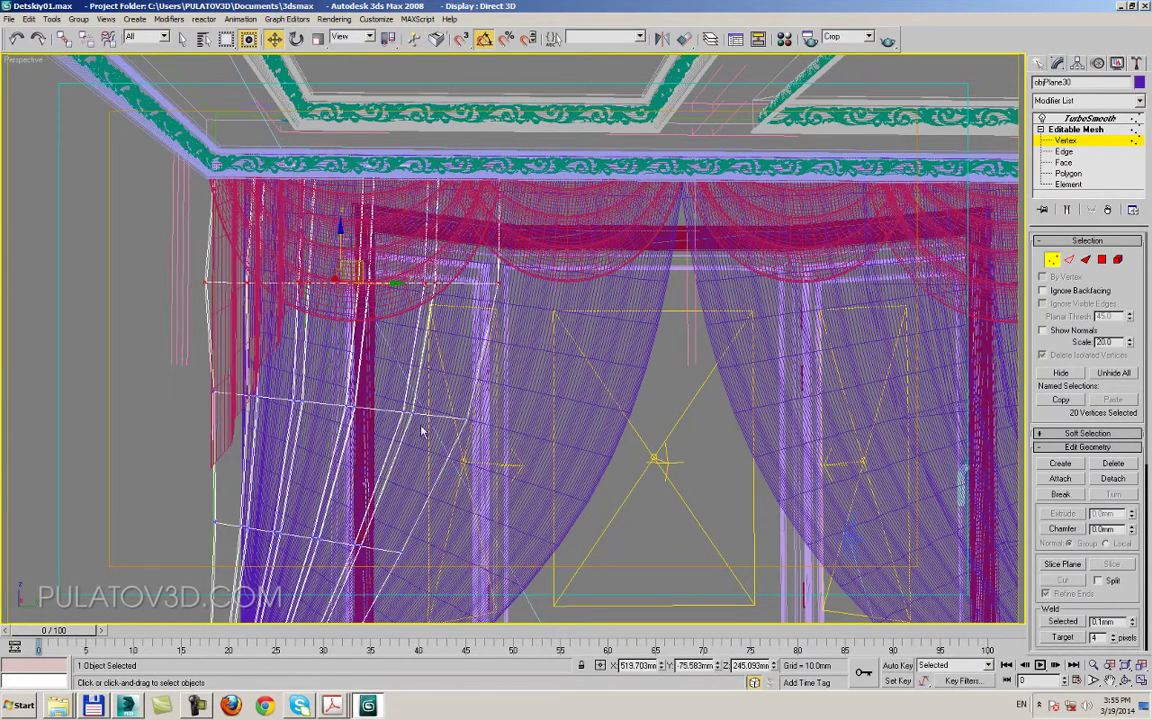
- Reselect the drape's top vertex row, switch to Edge level and isolate objPlane30 with Alt+Q
left_click(533, 273)
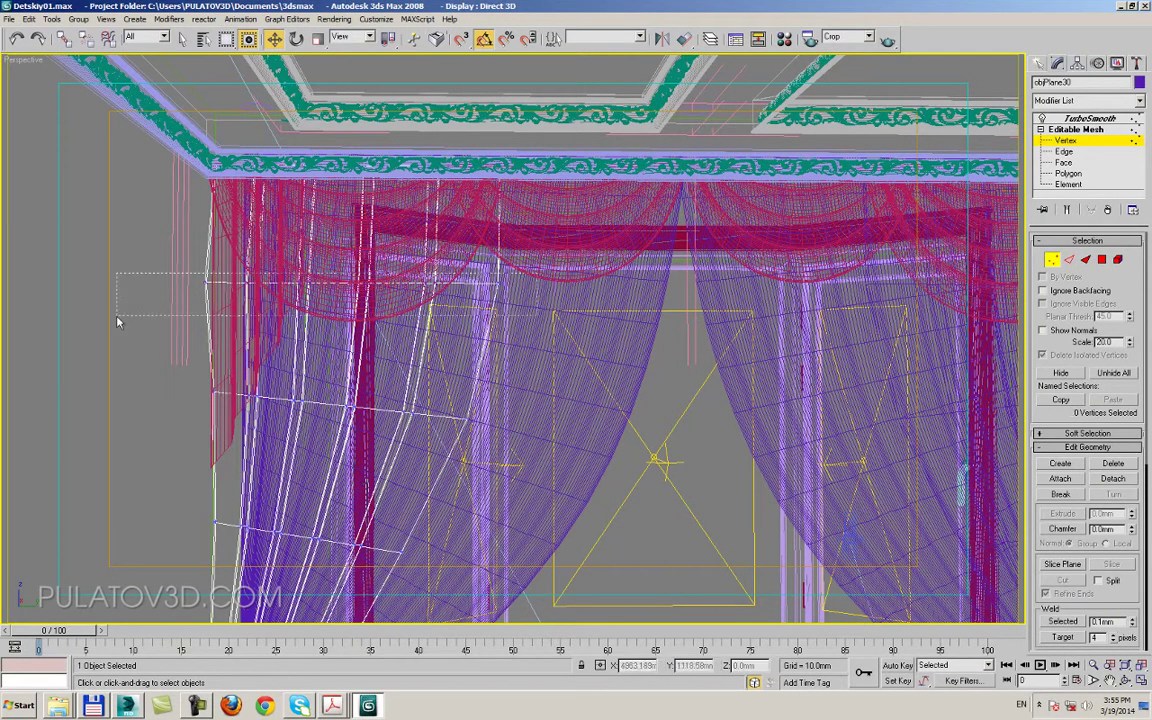
left_click_drag(116, 321, 370, 282)
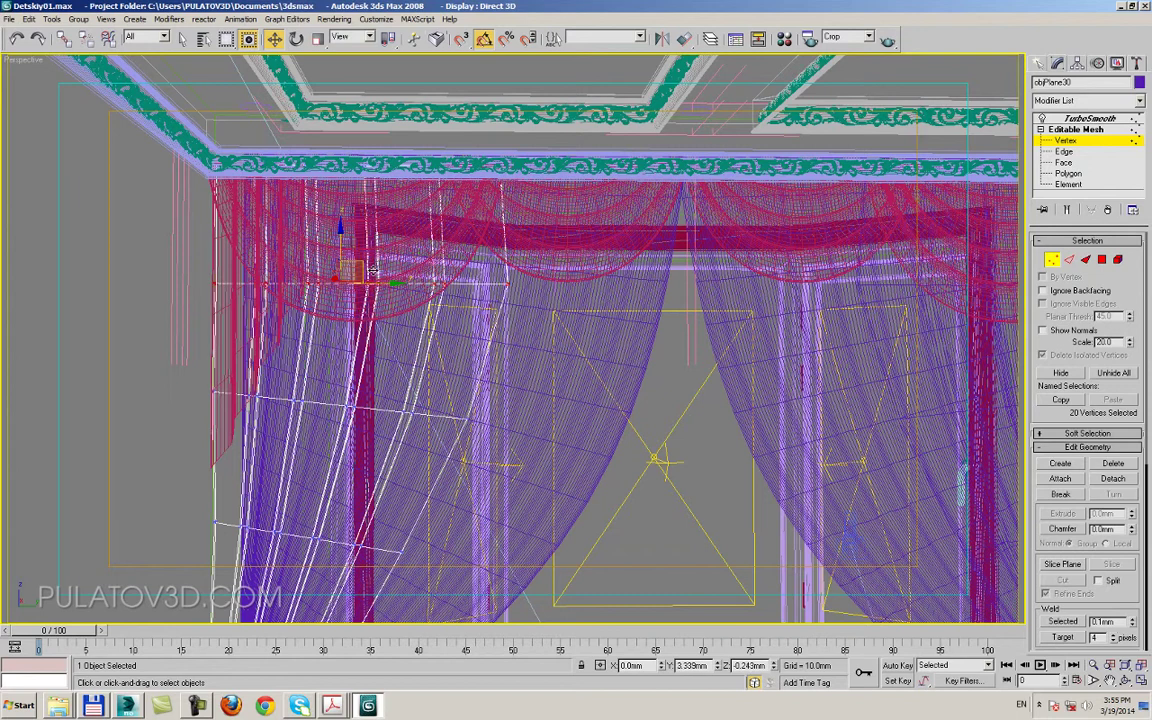
middle_click_drag(362, 269, 1015, 241)
left_click(1069, 259)
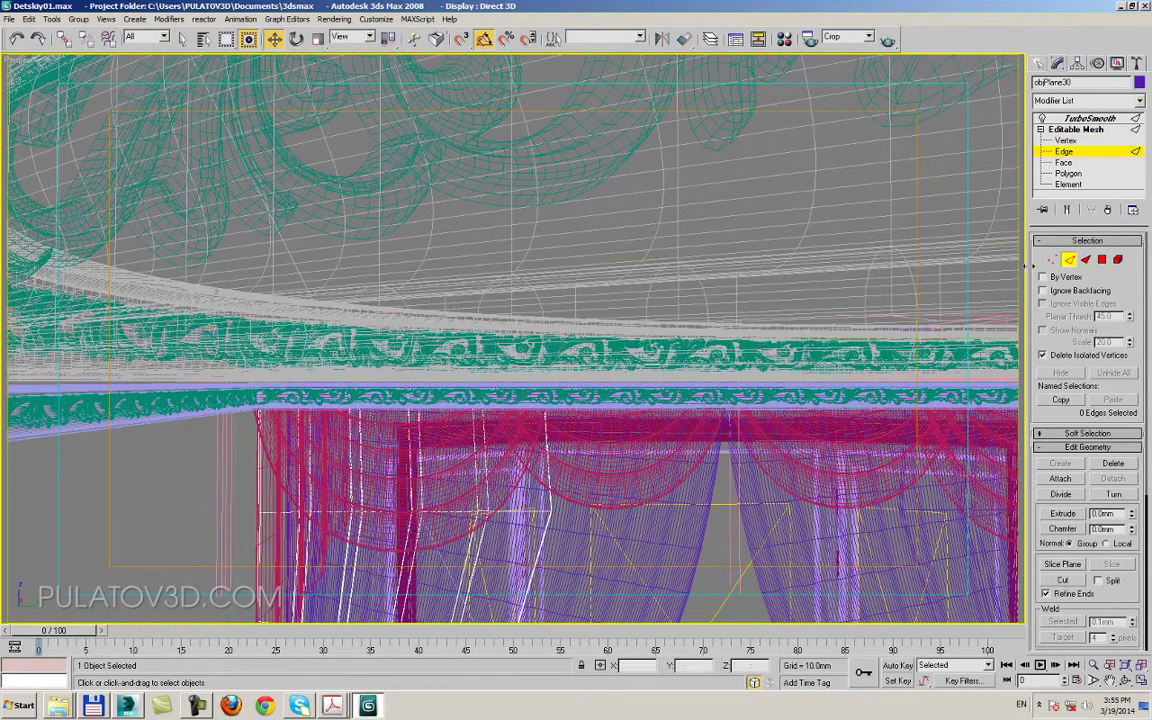
mouse_move(391, 334)
middle_mouse_down("alt")
mouse_move(321, 355)
mouse_move(403, 453)
middle_mouse_up("alt")
key("alt+q")
- Show the drape's low-poly mesh, select its top row of edges, and raise them
left_click(1040, 118)
left_click(1065, 140)
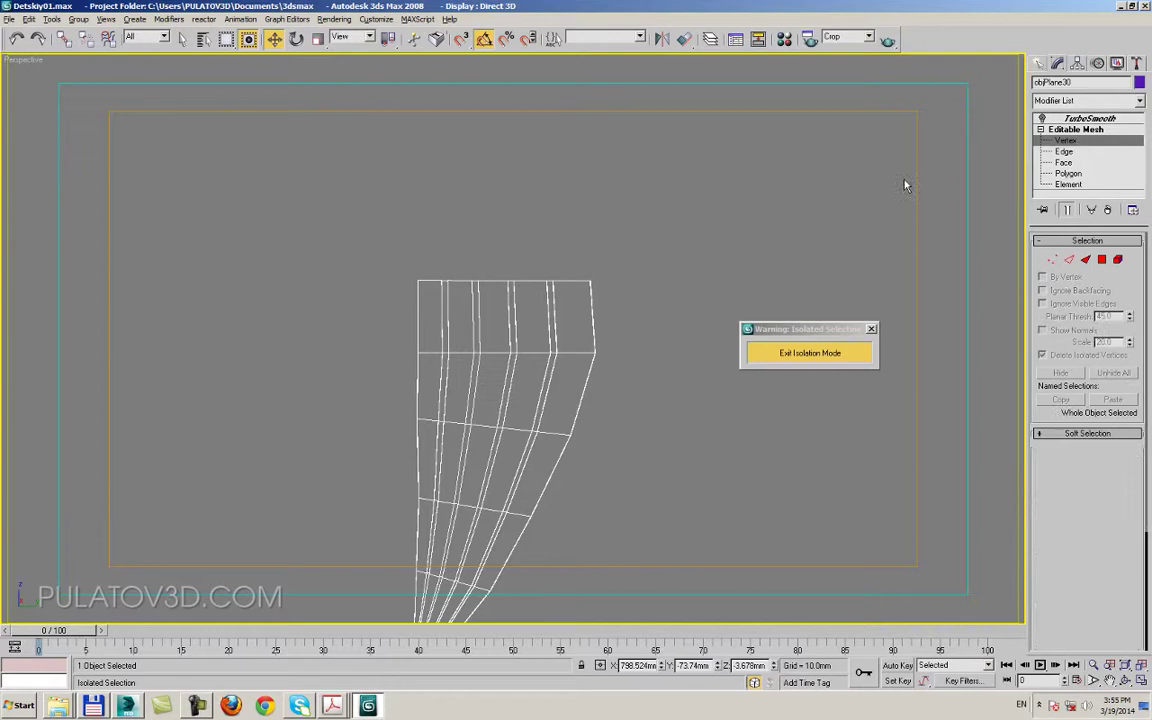
middle_click_drag(905, 183, 785, 270)
mouse_move(625, 296)
left_mouse_down()
mouse_move(517, 355)
mouse_move(270, 388)
left_mouse_up()
left_click(1069, 259)
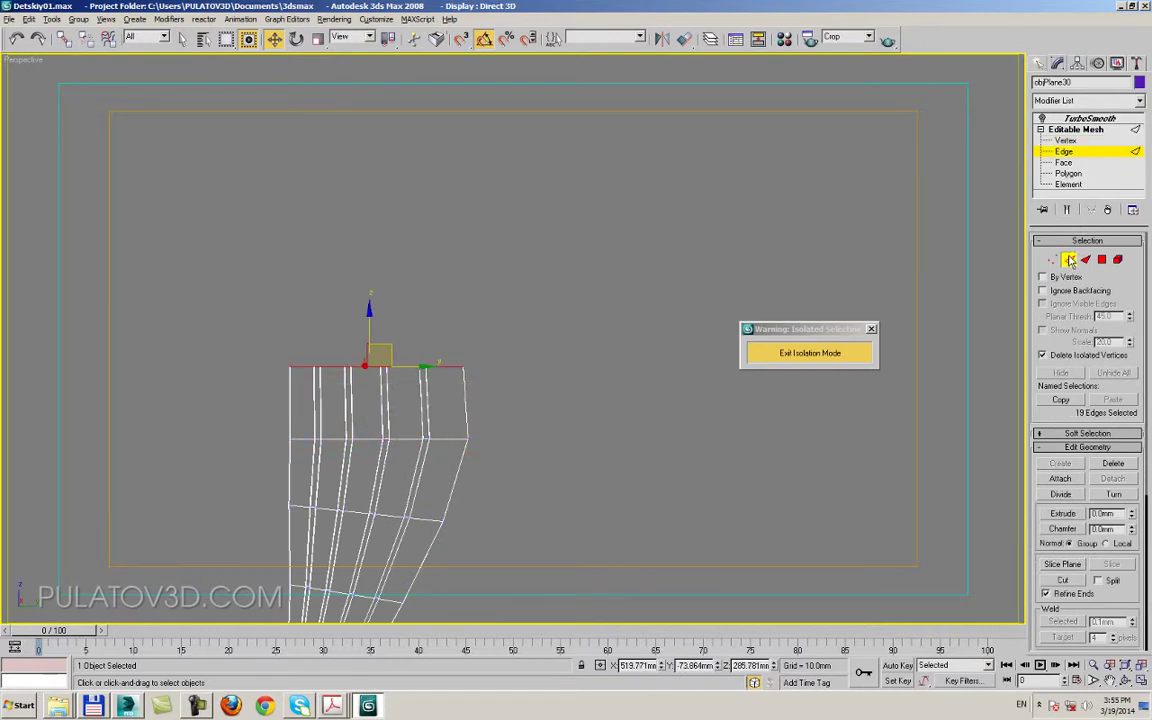
left_click_drag(549, 250, 193, 406)
left_click_drag(369, 289, 369, 231)
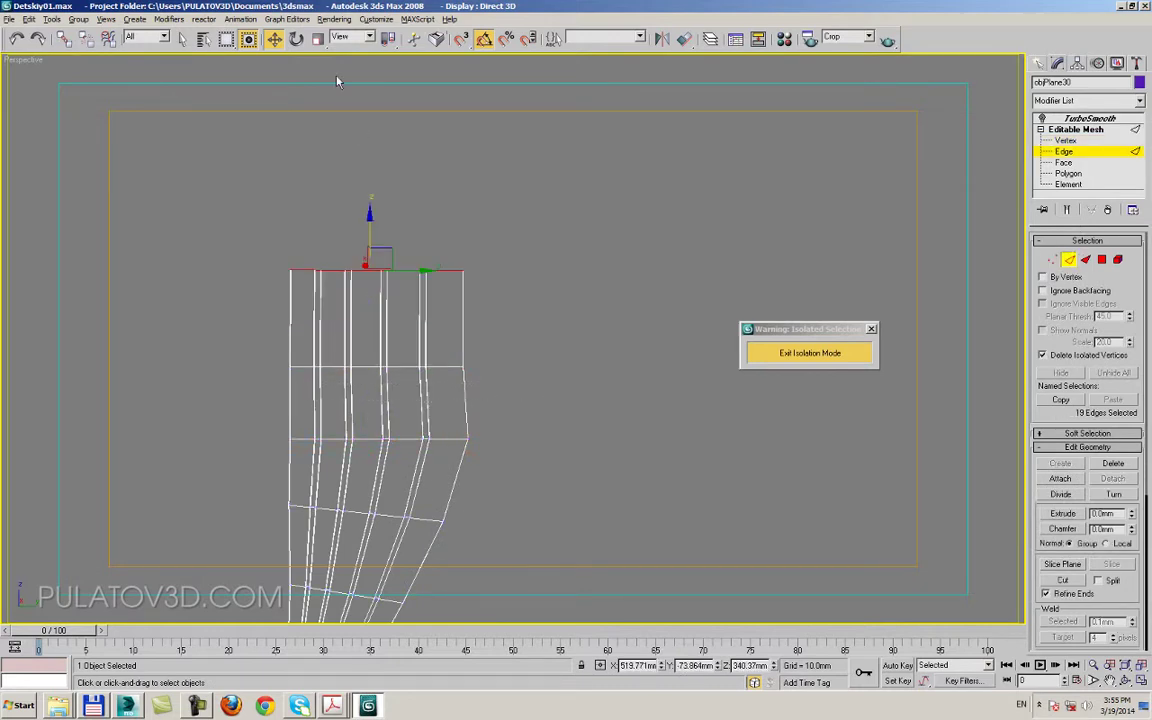
- Narrow and shift the top edges sideways, then undo the last two changes
left_click(317, 38)
left_click_drag(309, 281, 309, 330)
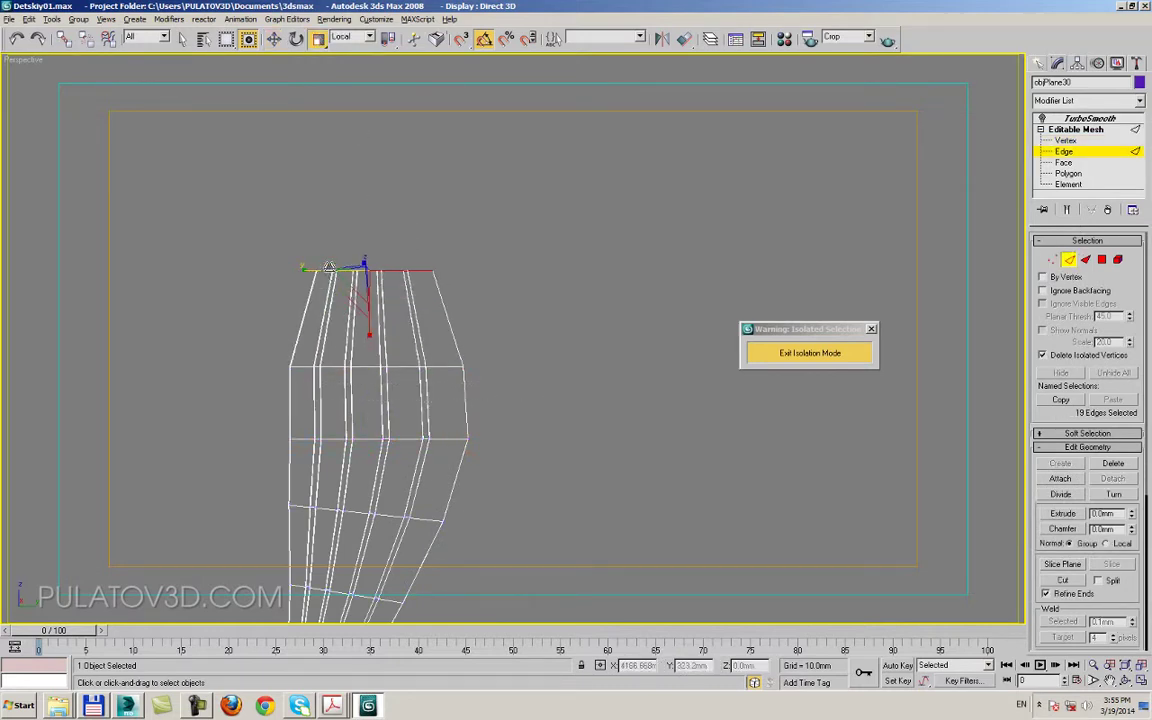
left_click(274, 38)
mouse_move(403, 274)
left_mouse_down()
mouse_move(373, 259)
mouse_move(343, 173)
mouse_move(335, 240)
left_mouse_up()
left_click(320, 38)
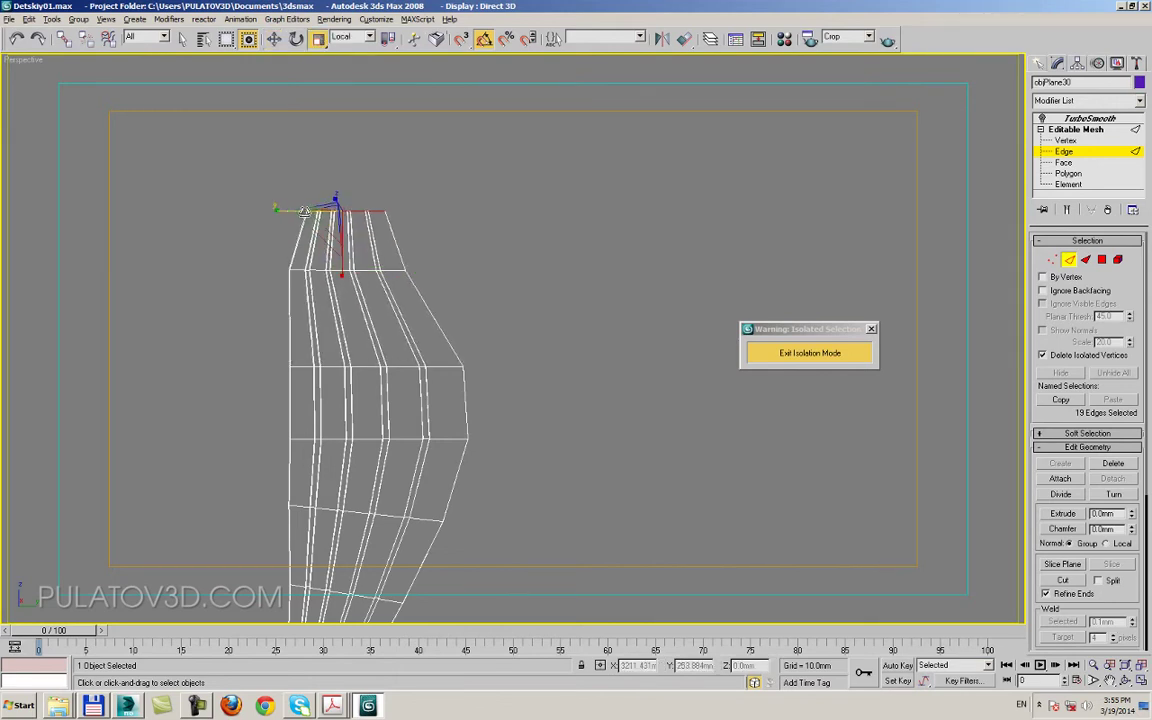
left_click(272, 39)
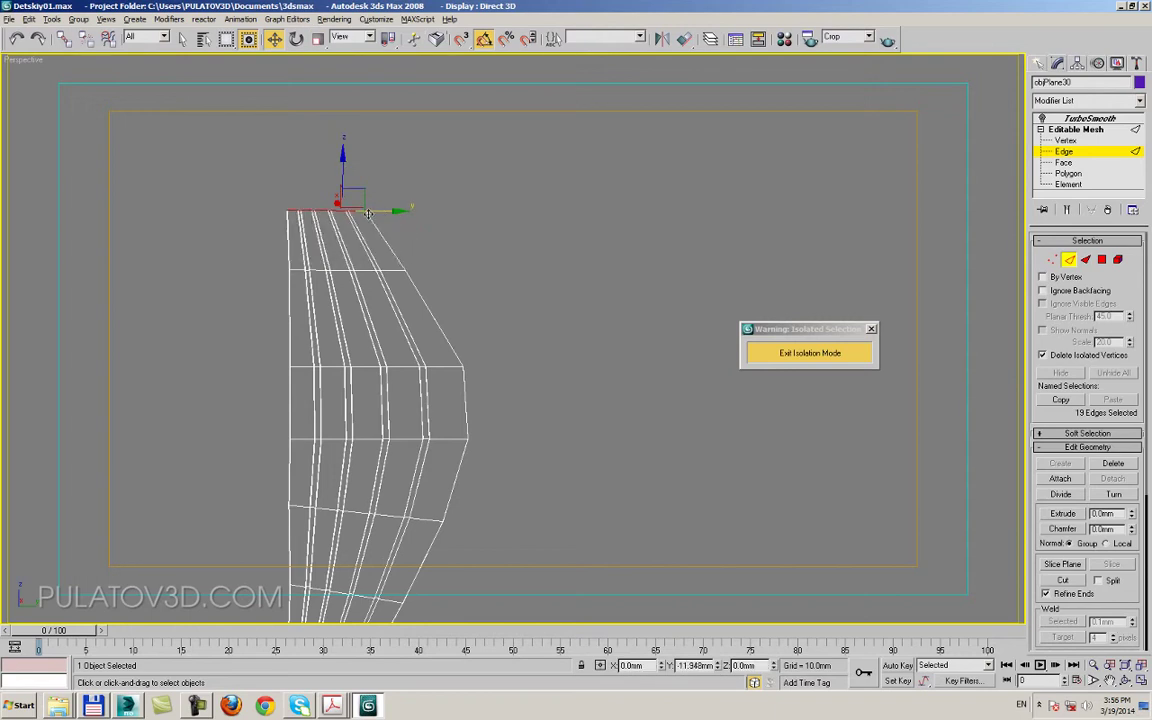
key("ctrl+z")
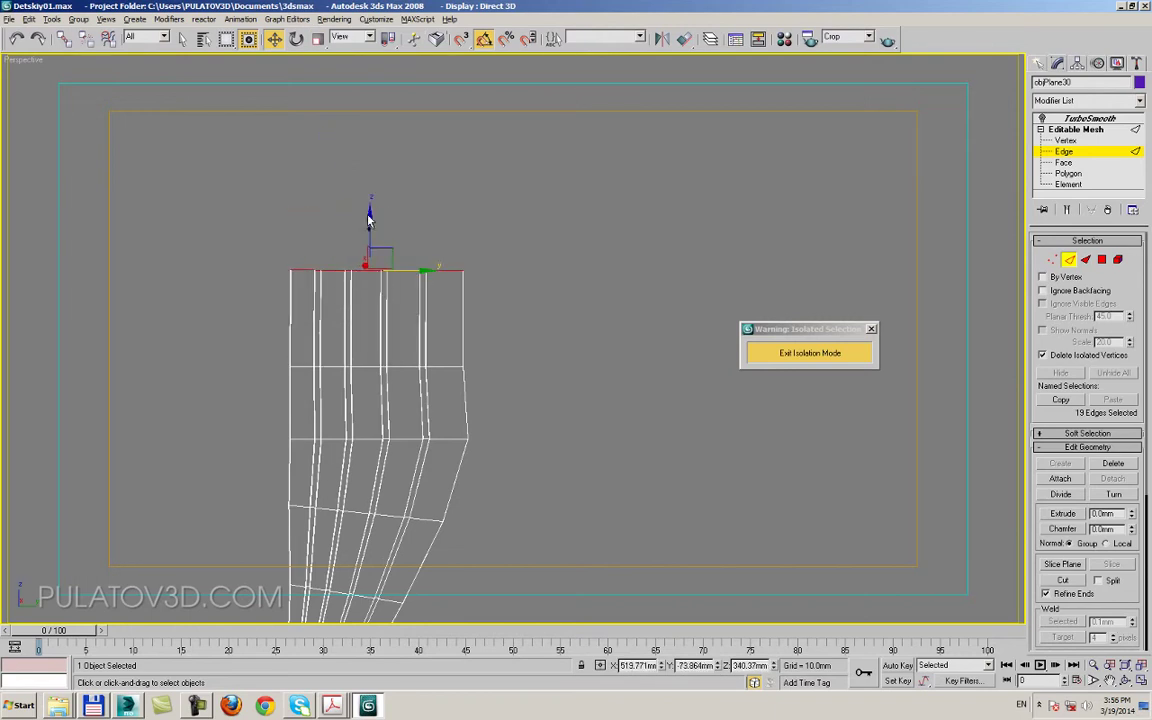
key("ctrl+z")
key("ctrl+z")
- Add the middle edge ring to the selection and tilt the rings slightly
left_click_drag(382, 414, 381, 411)
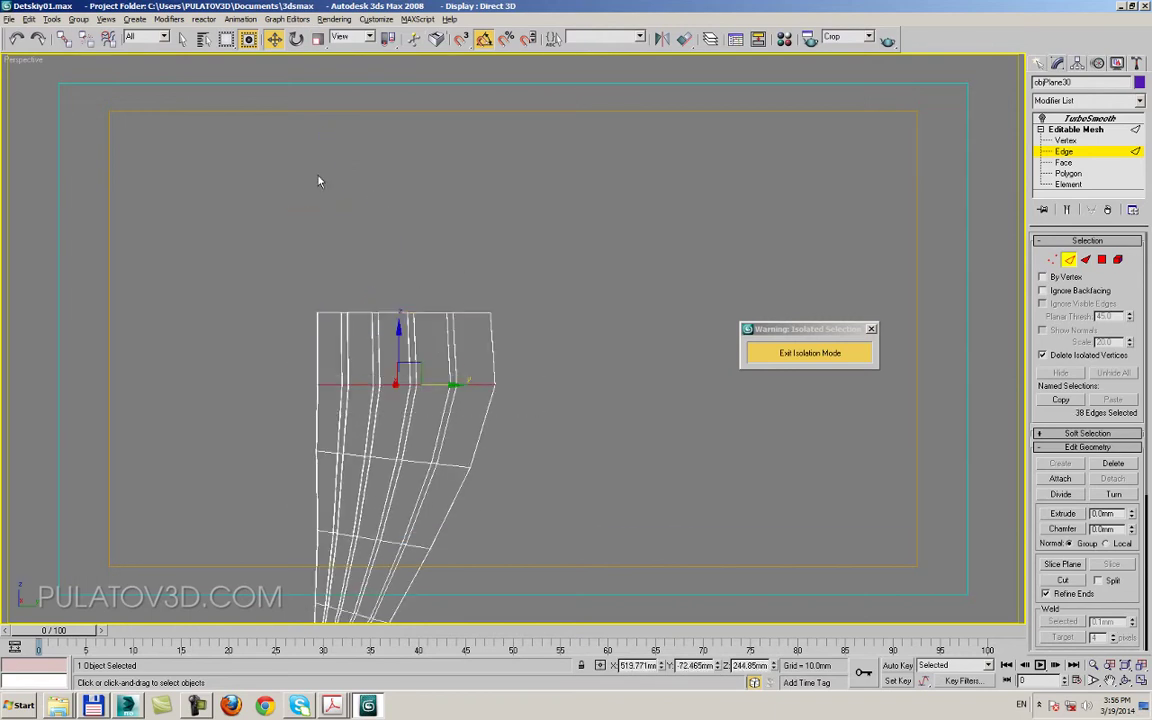
left_click(316, 40)
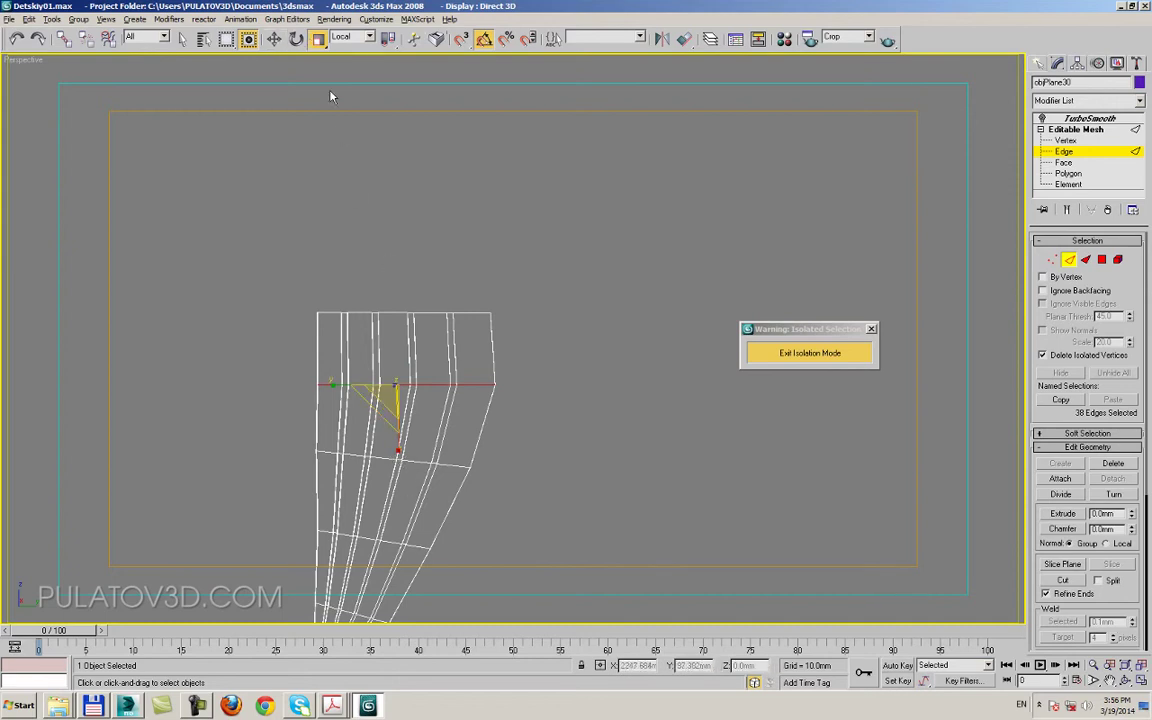
key("e")
left_click_drag(437, 348, 512, 254)
left_click(273, 38)
- Widen the drape's top row of edges slightly and shift it right
left_click_drag(318, 193, 318, 190)
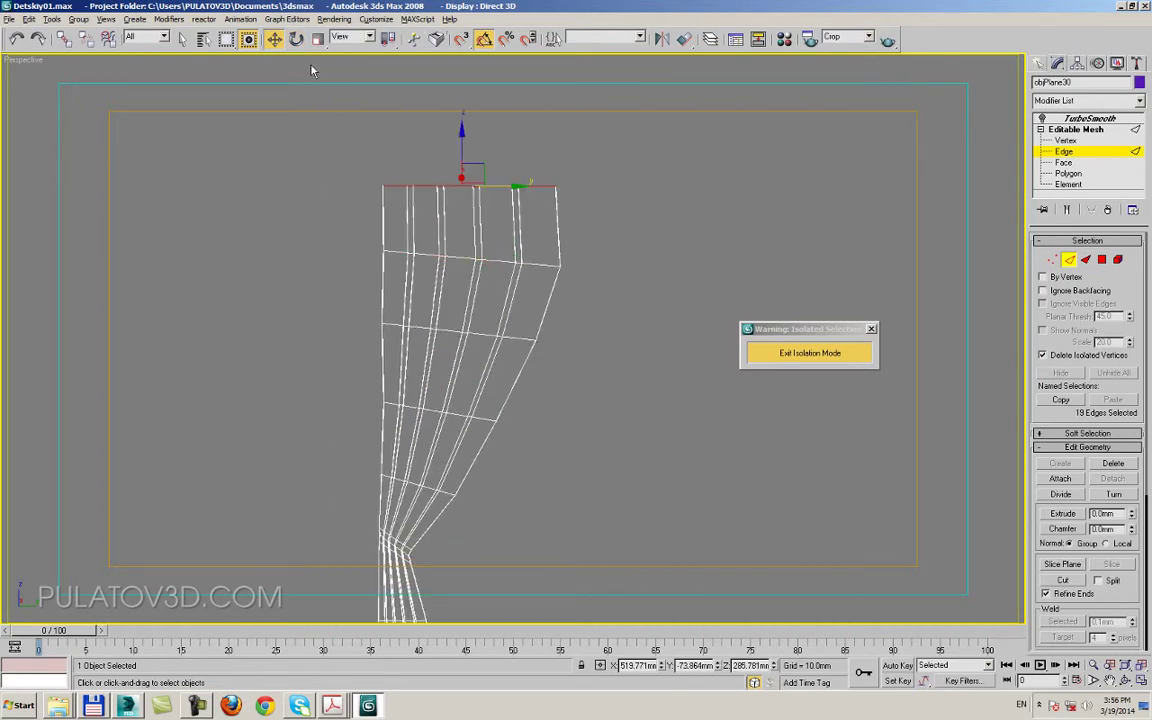
left_click(318, 38)
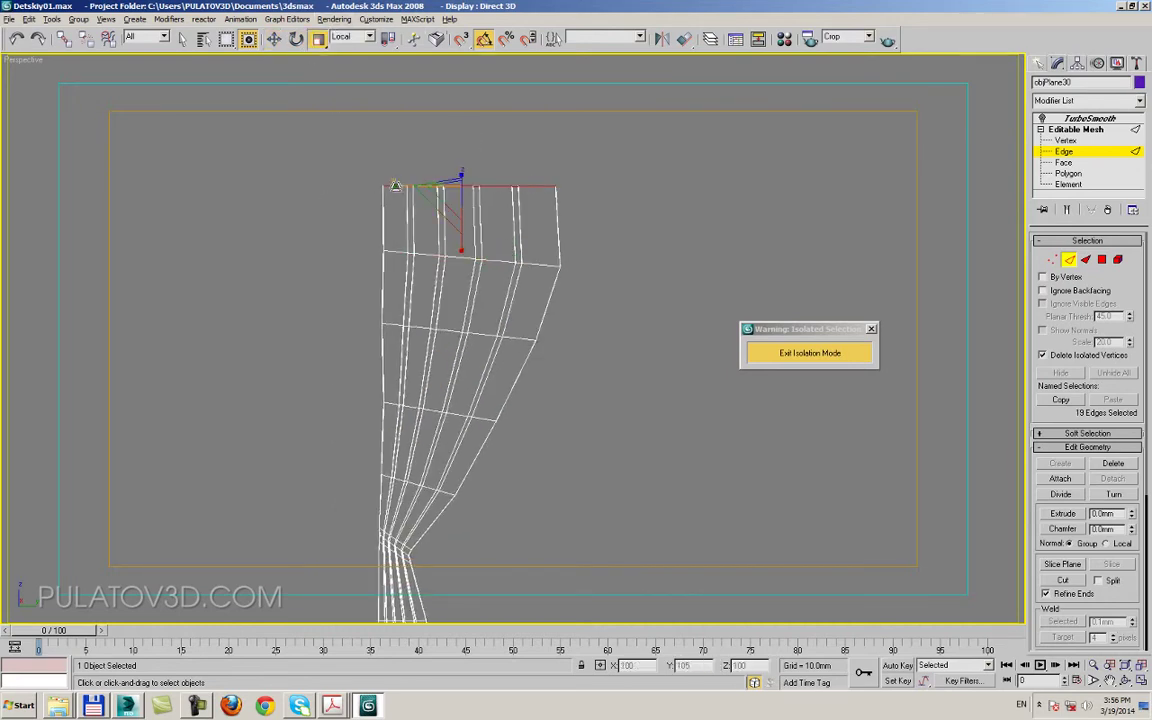
left_click_drag(397, 186, 410, 180)
key("w")
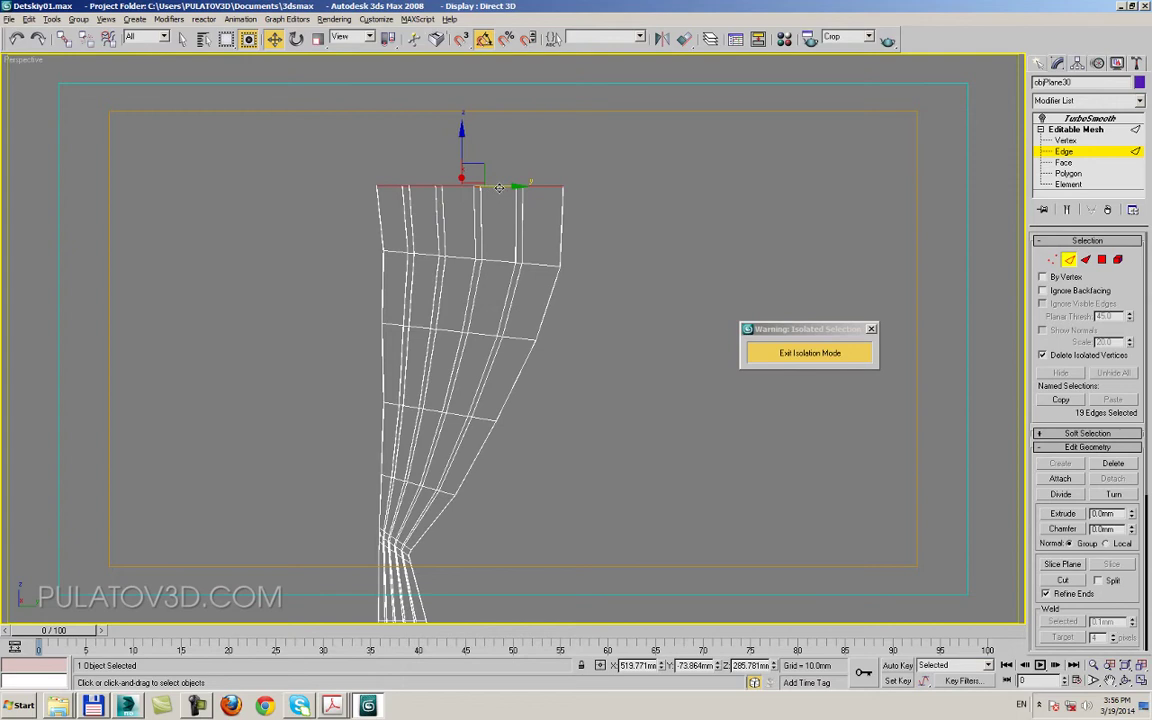
left_click_drag(499, 187, 506, 187)
- Select the middle rows of edges and move them lower on the drape
left_click_drag(571, 322, 345, 333)
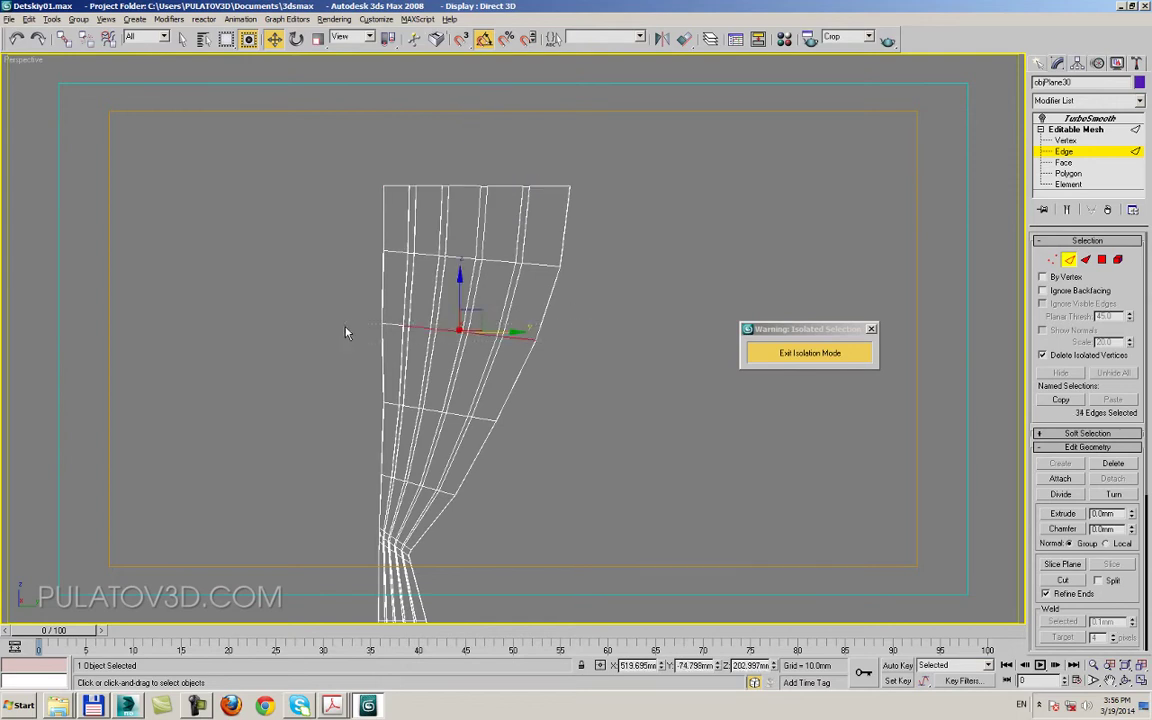
left_click_drag(628, 380, 630, 382)
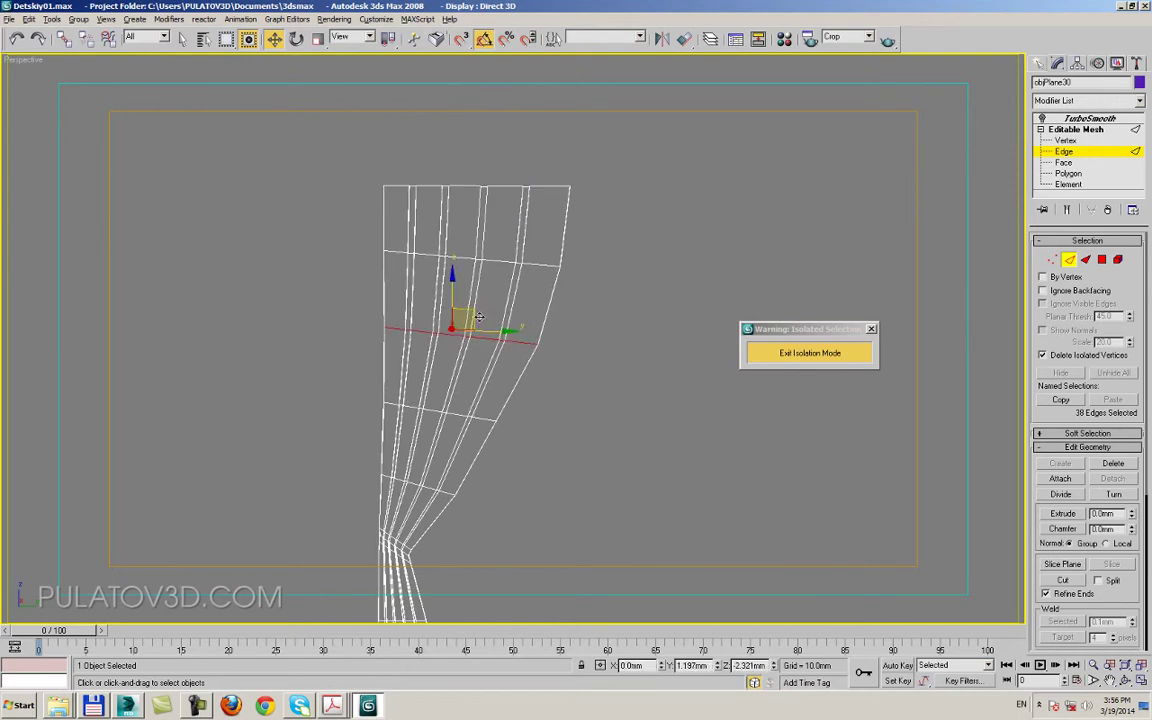
middle_click_drag(473, 454, 464, 404)
left_click_drag(527, 322, 362, 372)
key("r")
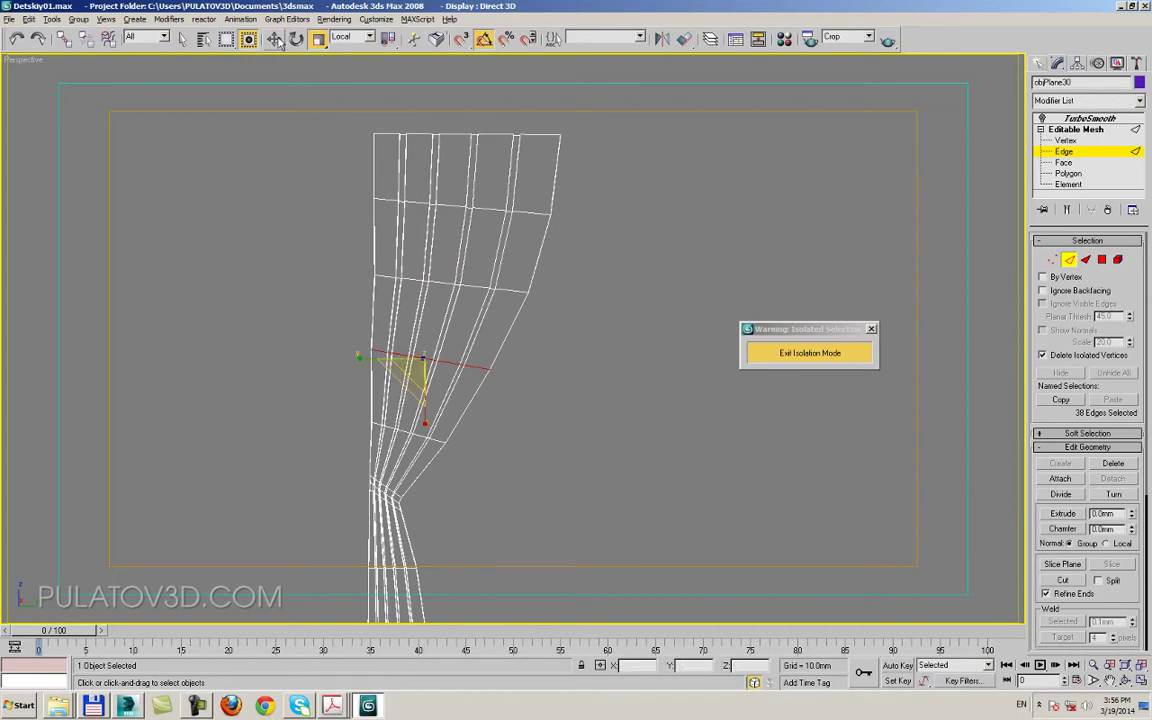
key("w")
left_click_drag(443, 337, 423, 299)
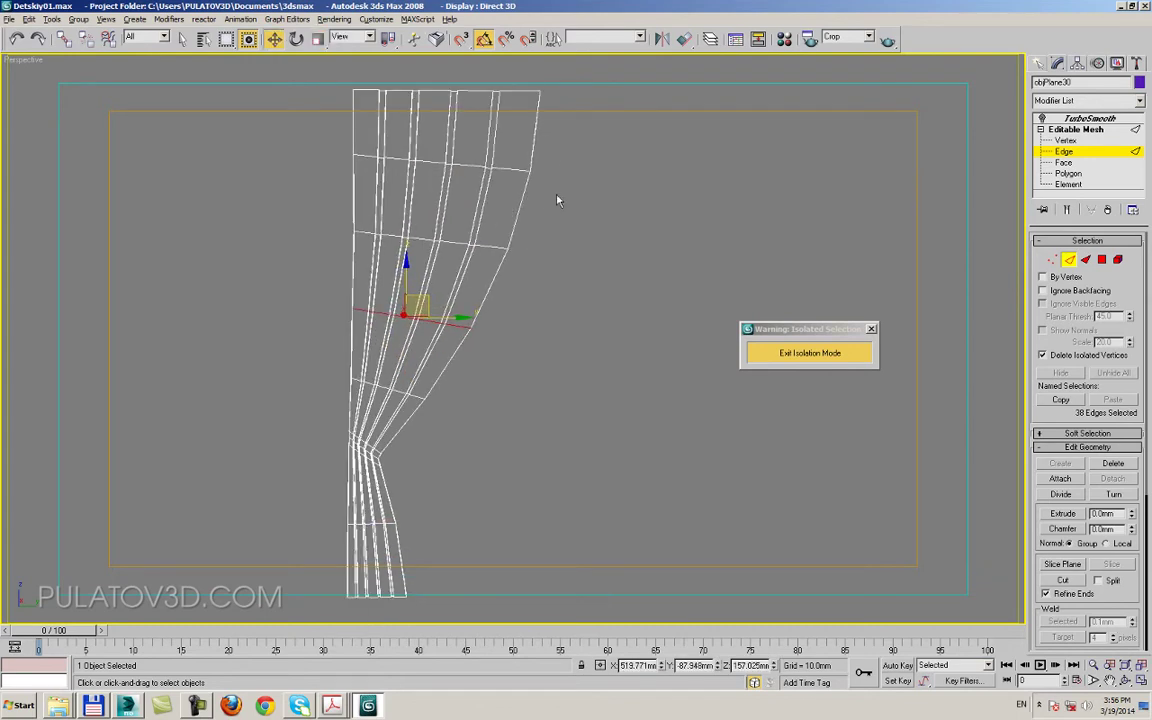
- Widen a band of edges halfway down, select the lower gather edges, and exit isolation
left_click_drag(278, 257, 278, 255)
key("r")
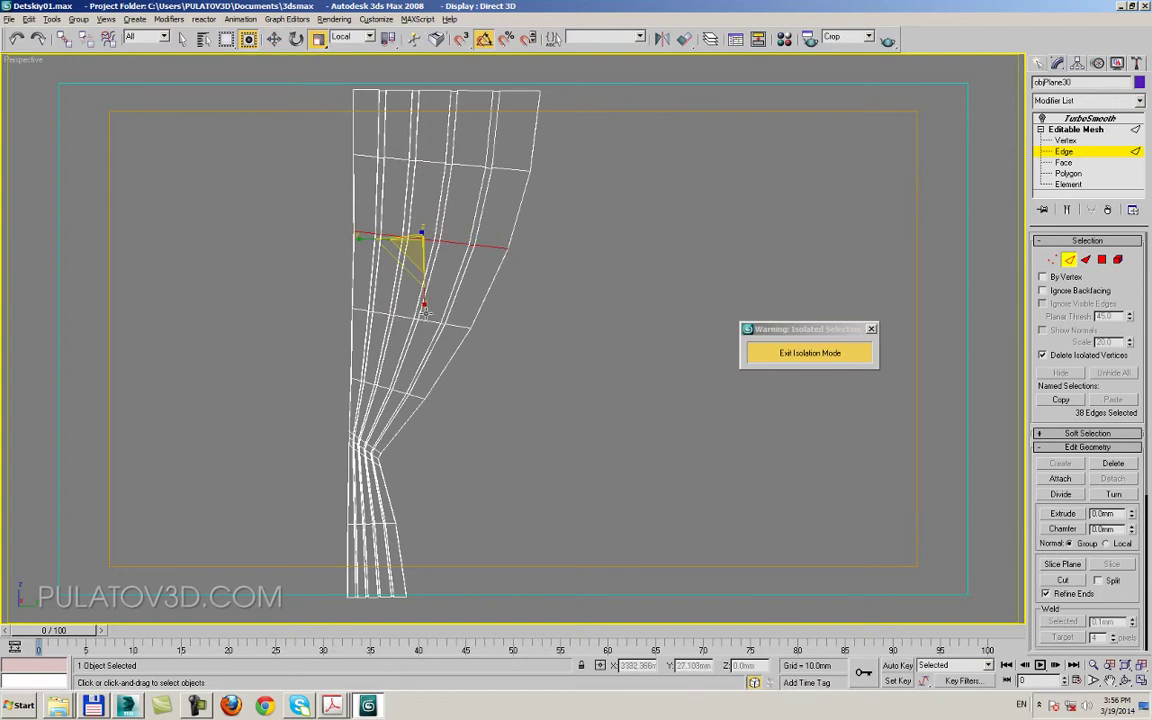
mouse_move(424, 313)
left_mouse_down()
mouse_move(428, 338)
mouse_move(390, 350)
mouse_move(411, 418)
left_mouse_up()
mouse_move(494, 357)
left_mouse_down()
mouse_move(334, 398)
mouse_move(388, 476)
left_mouse_up()
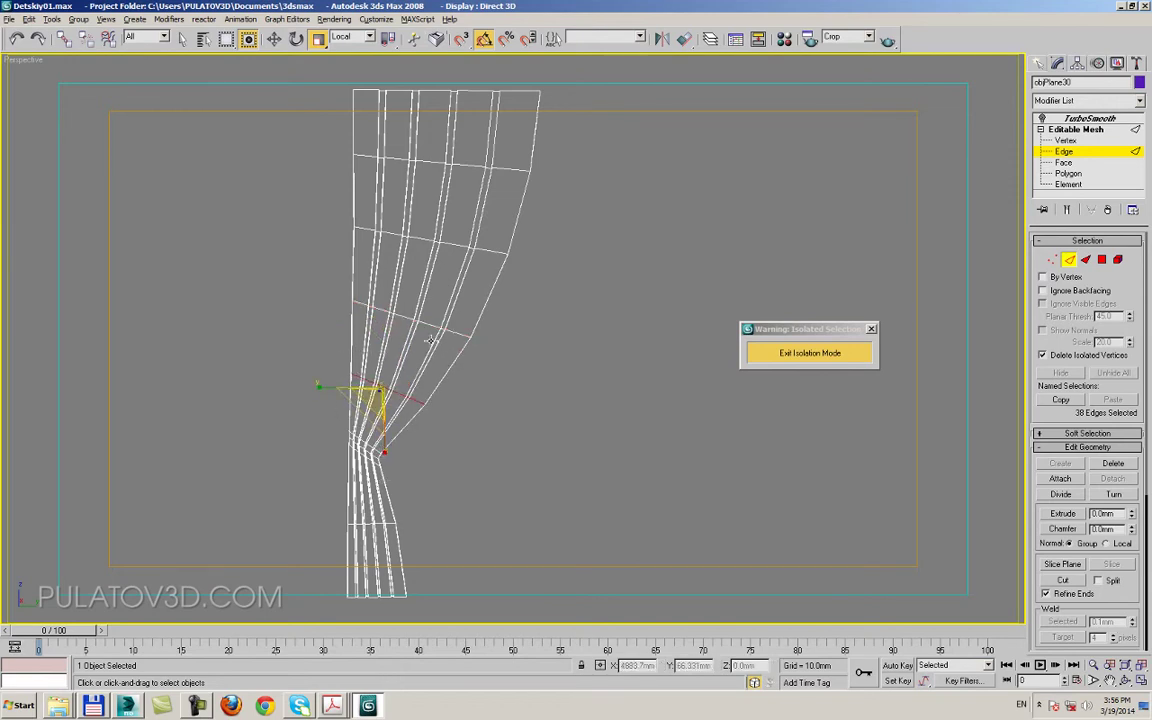
left_click(820, 354)
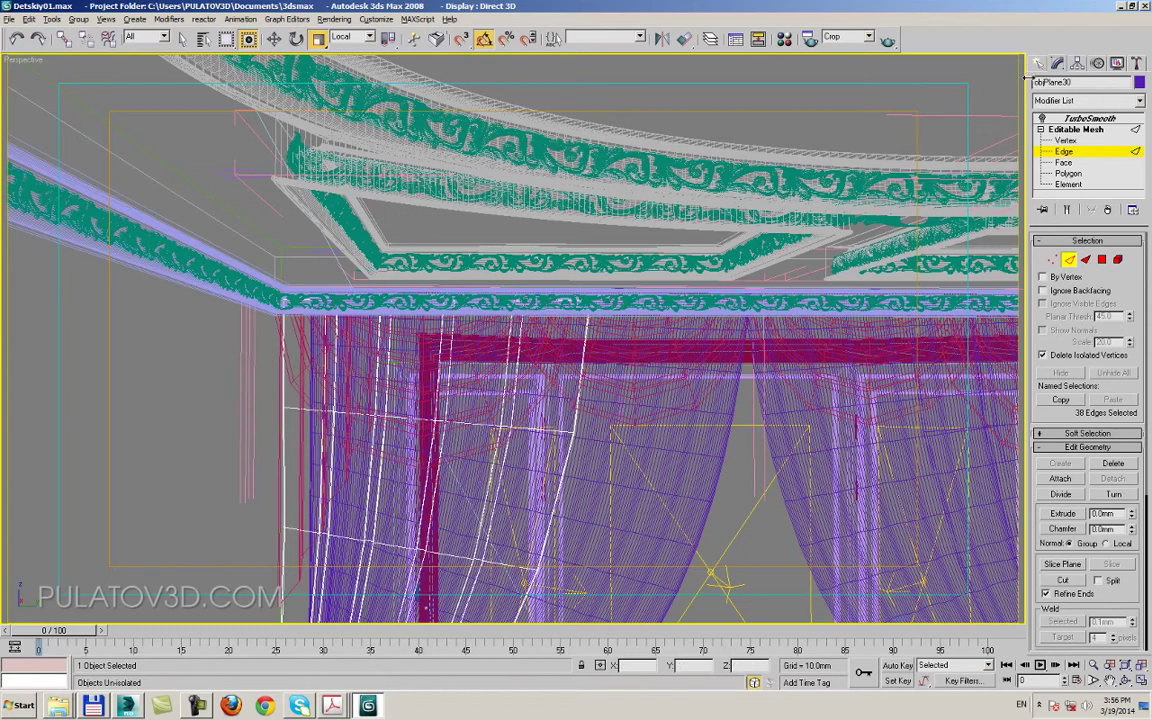
- Return to the TurboSmooth level to show the smoothed drape, then deselect it
left_click(1076, 129)
left_click(1089, 118)
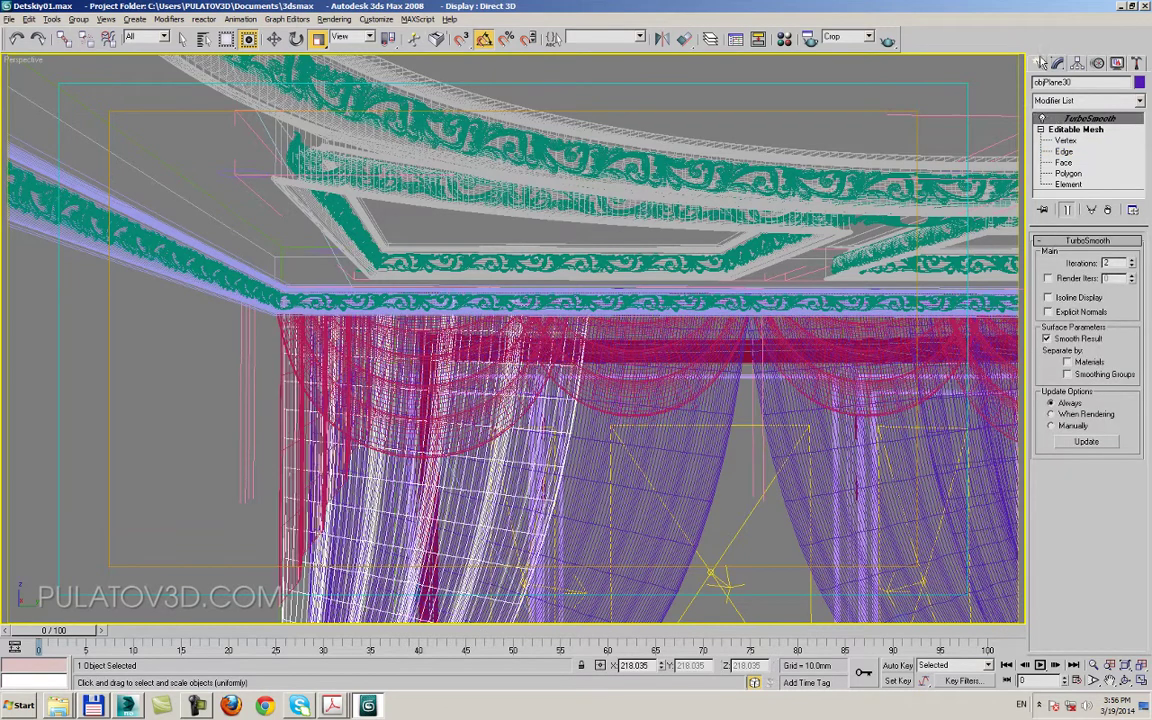
left_click(1040, 63)
left_click(769, 531)
- Frame the curtains and bay window and select the left blue side drape
scroll(625, 417, "down", 10)
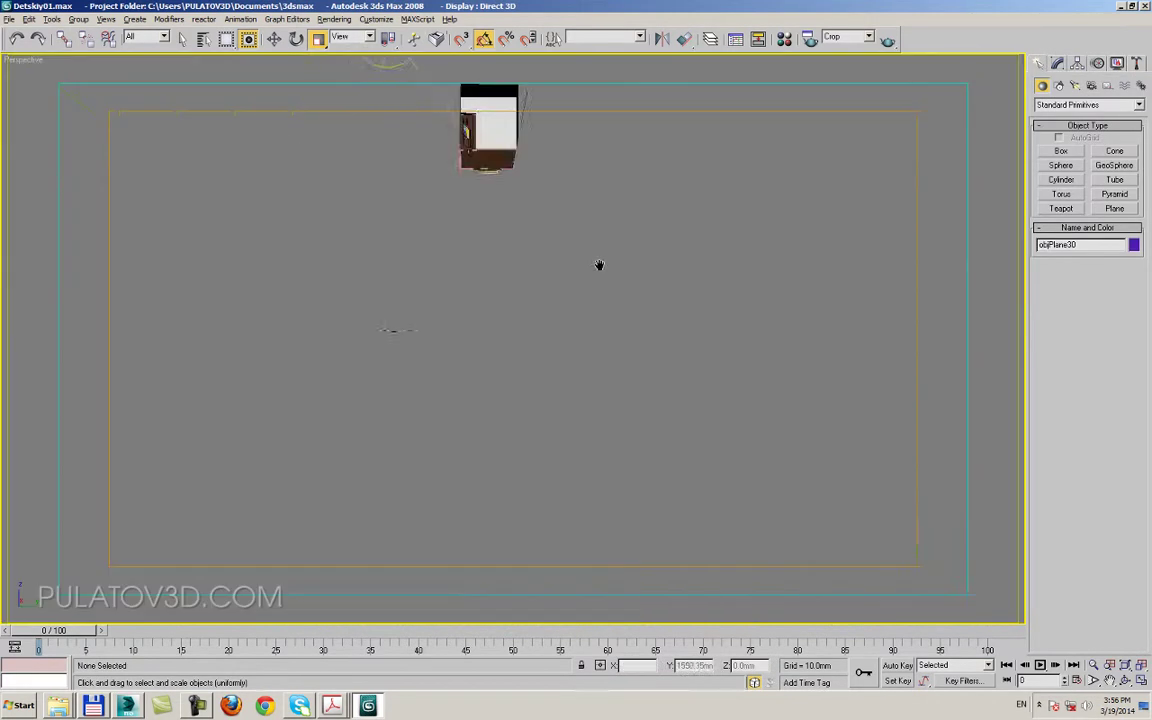
middle_click_drag(599, 265, 627, 365)
scroll(627, 365, "up", 10)
scroll(620, 384, "down", 5)
middle_click_drag(617, 429, 617, 414)
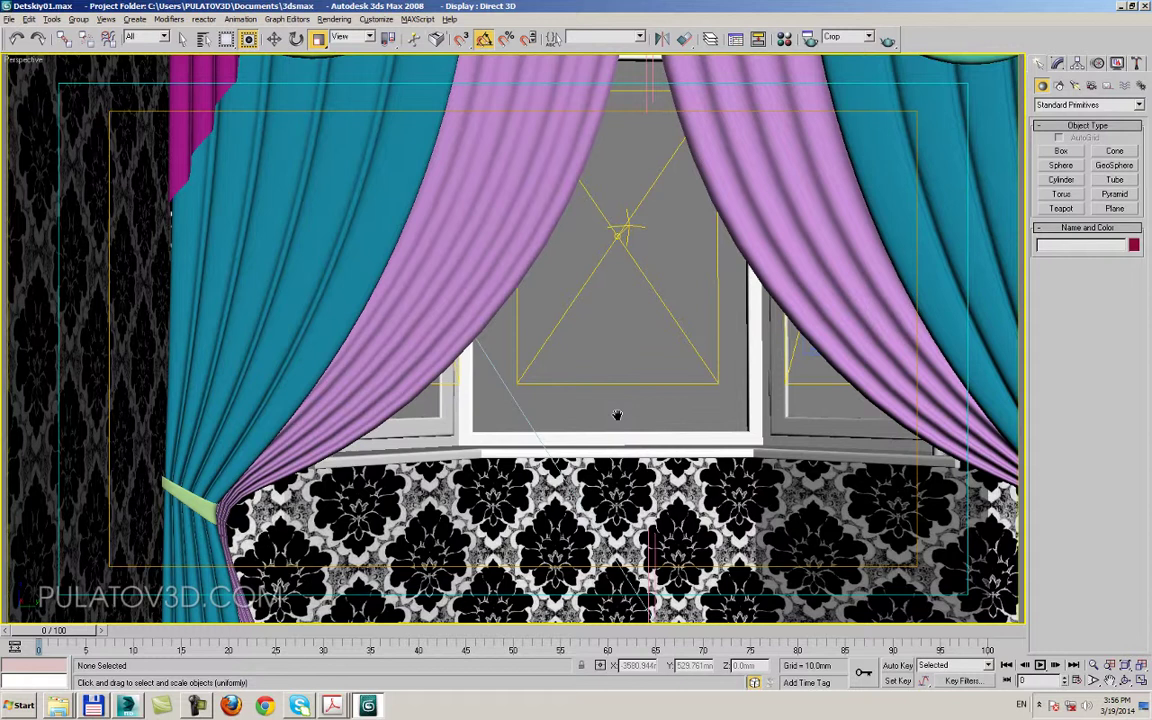
left_click(378, 249)
- Zoom in on the drapes and compare wireframe and shaded display
scroll(426, 260, "up", 3)
scroll(426, 260, "up", 5)
scroll(476, 280, "up", 3)
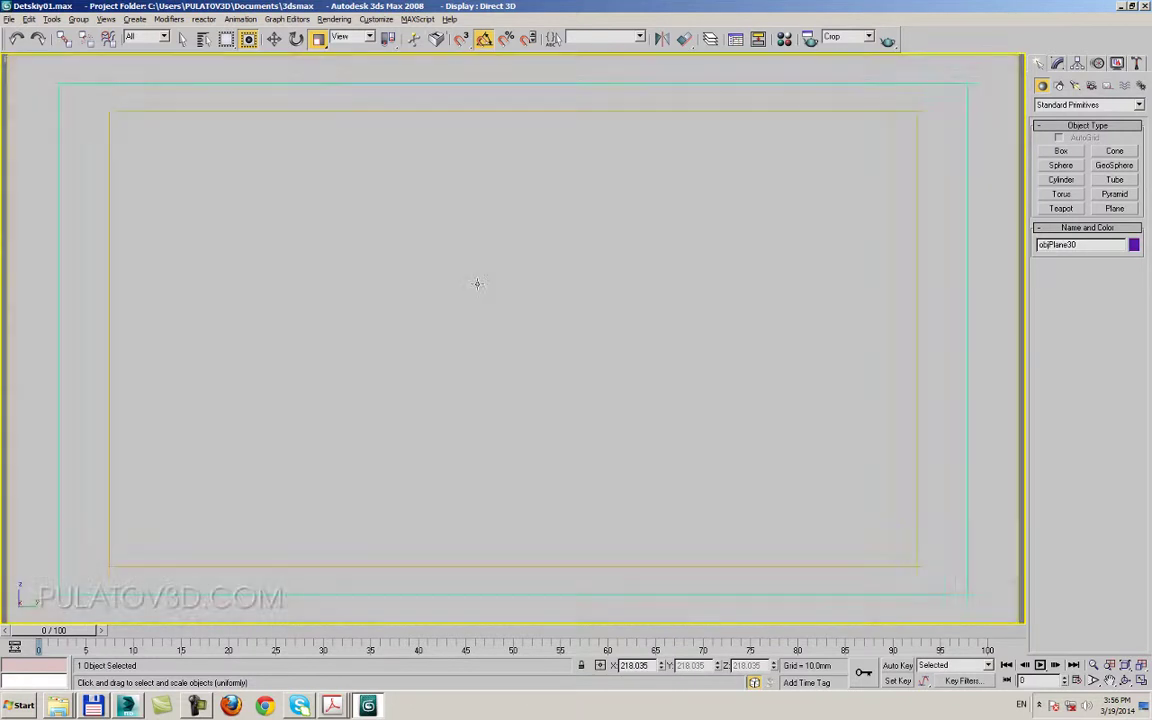
scroll(480, 280, "down", 5)
scroll(490, 285, "up", 5)
scroll(513, 302, "down", 5)
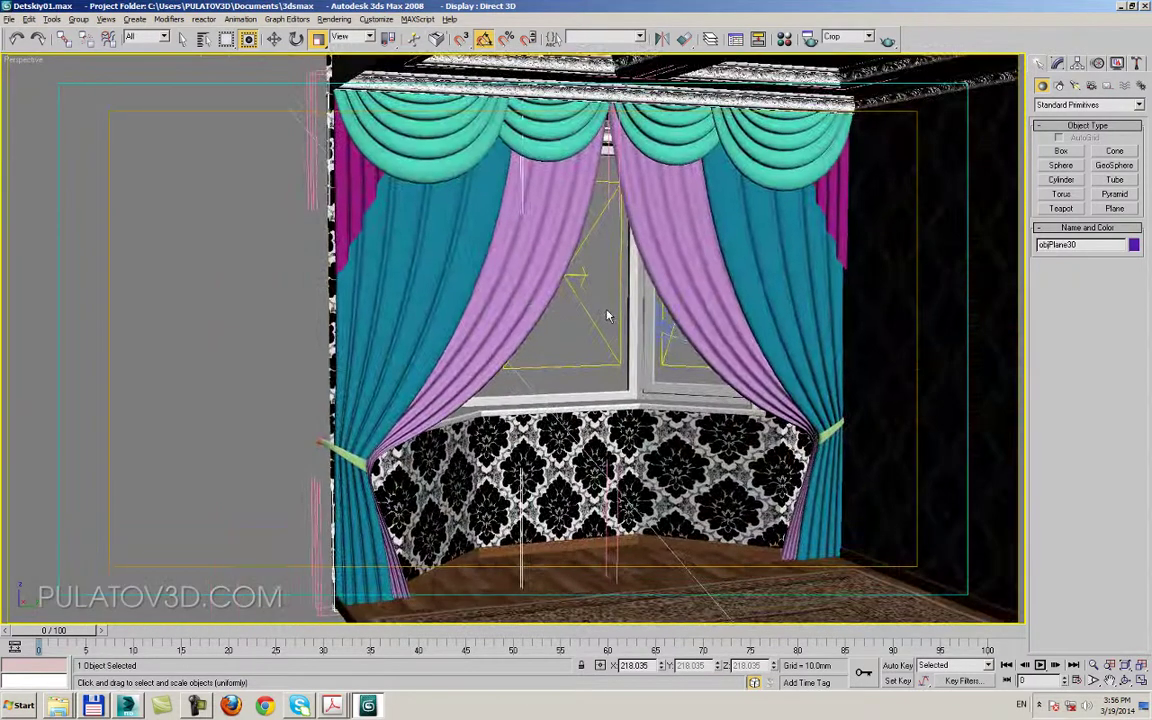
scroll(522, 244, "up", 5)
scroll(521, 243, "down", 5)
key("F3")
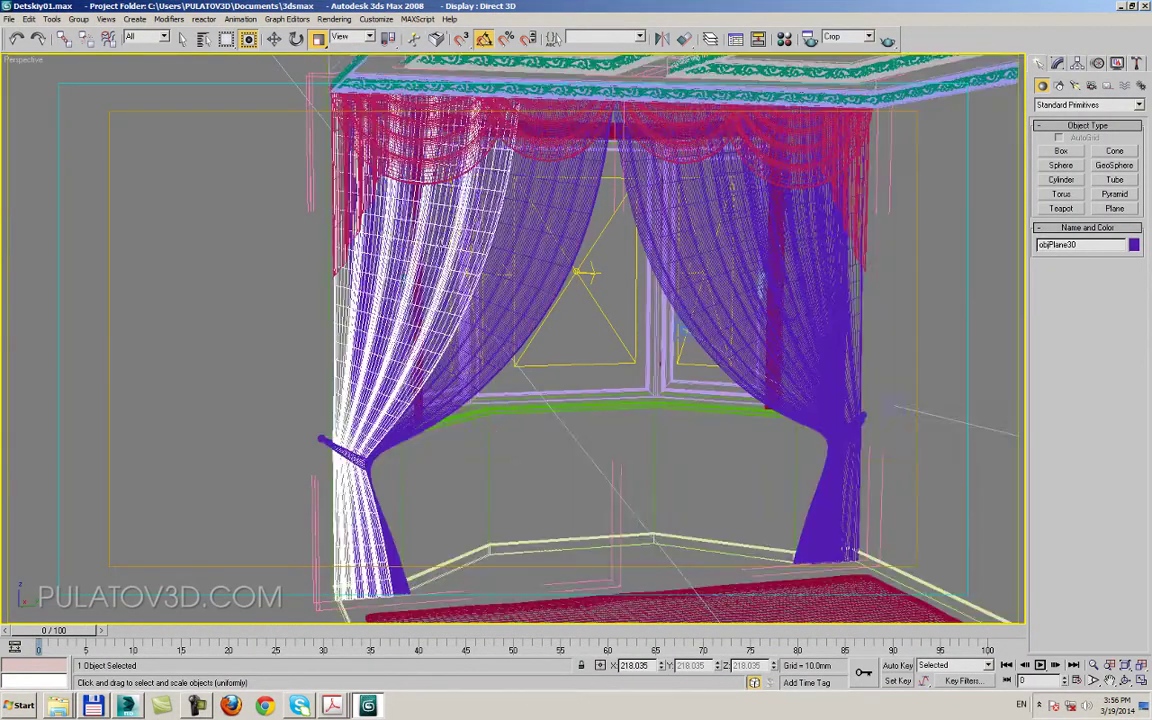
key("F3")
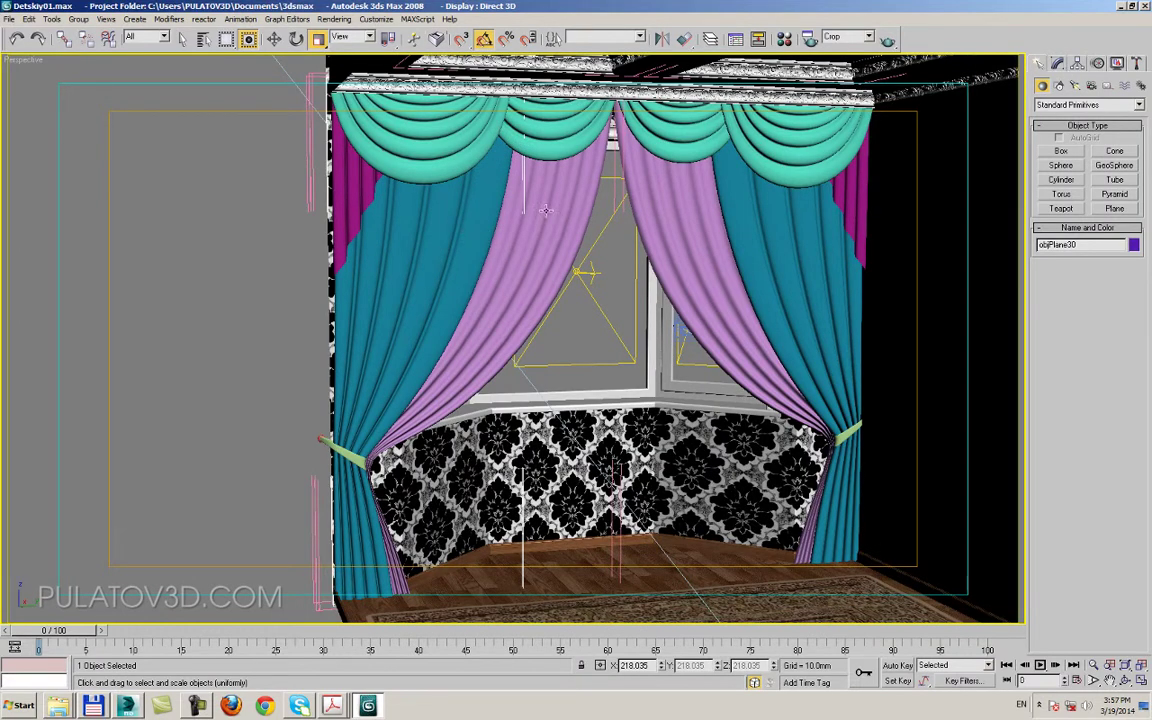
key("F3")
key("F3")
- With Soft Selection on, pull the left blue drape's top vertices to the left
left_click(490, 215)
key("F3")
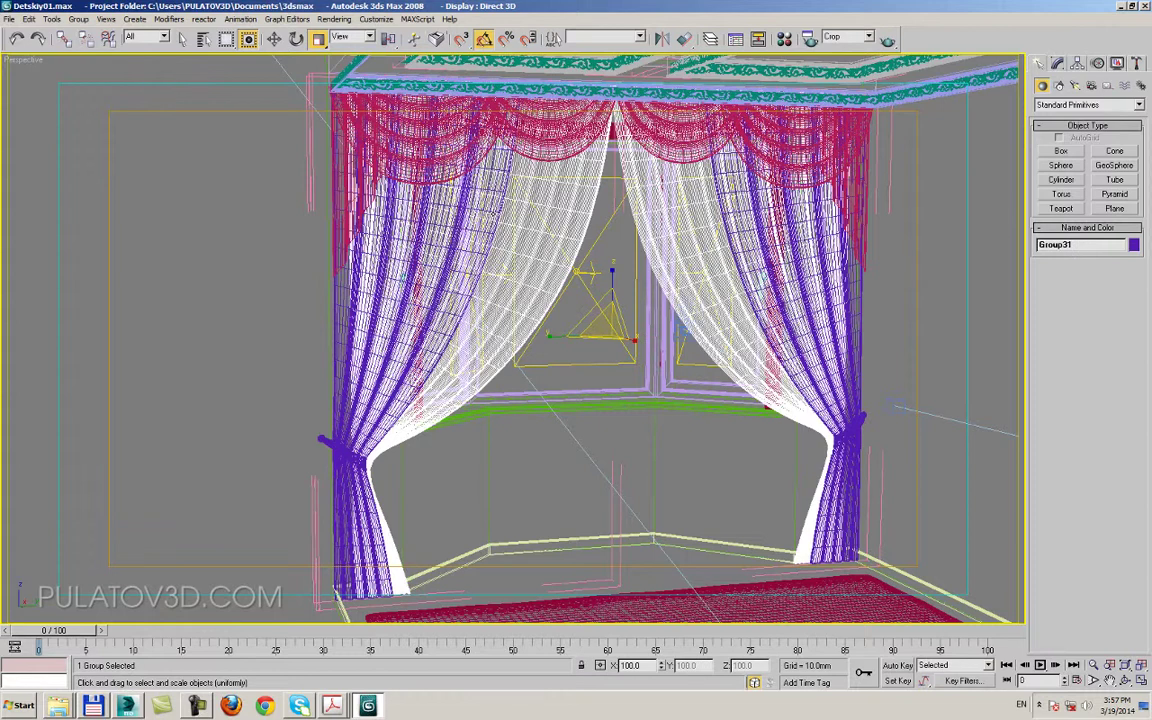
left_click(440, 190)
left_click(1058, 67)
left_click(1066, 140)
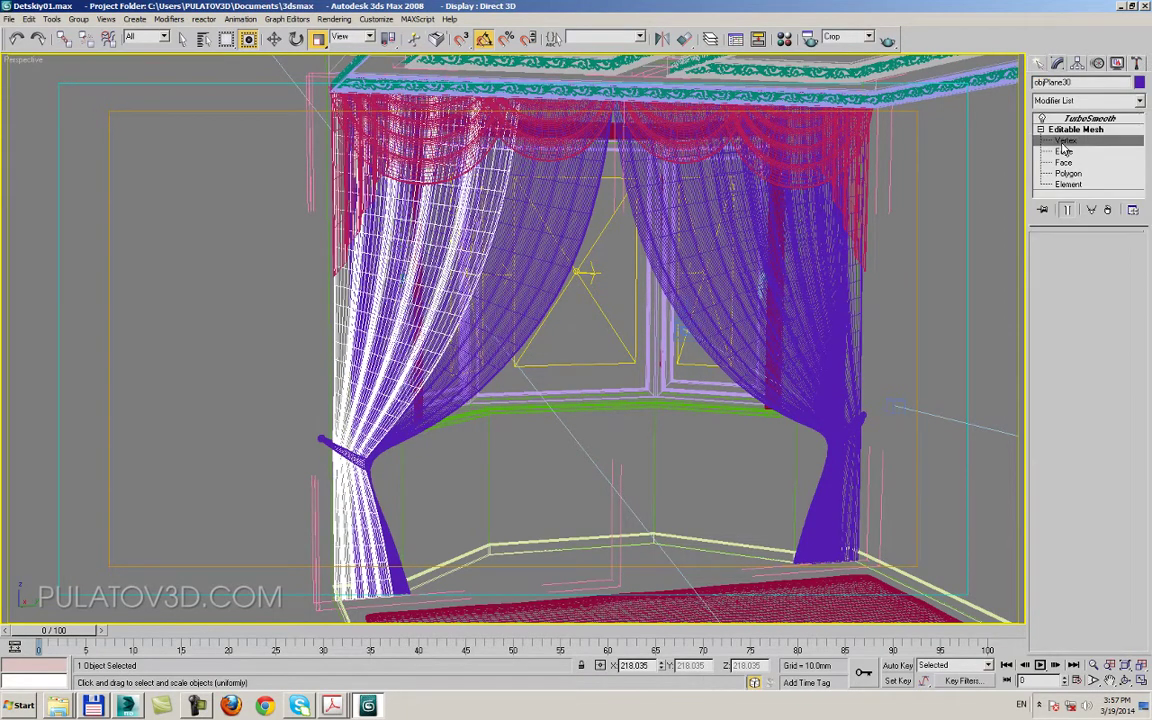
left_click(507, 152)
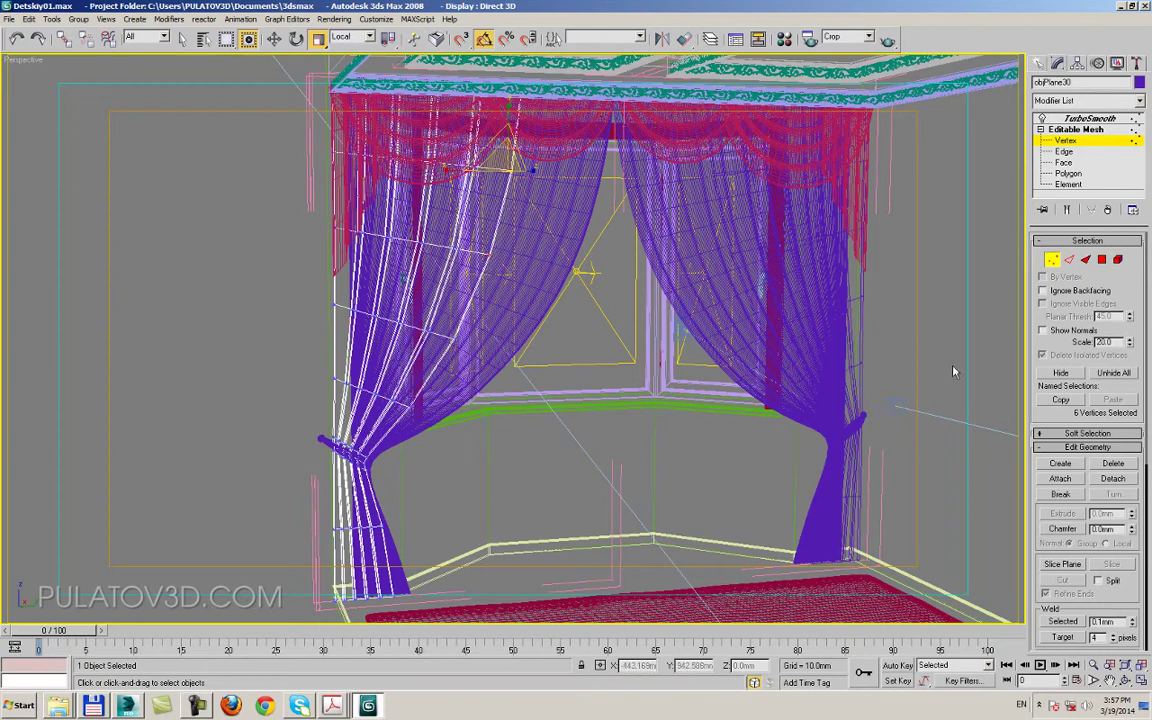
left_click(1070, 433)
left_click(1043, 449)
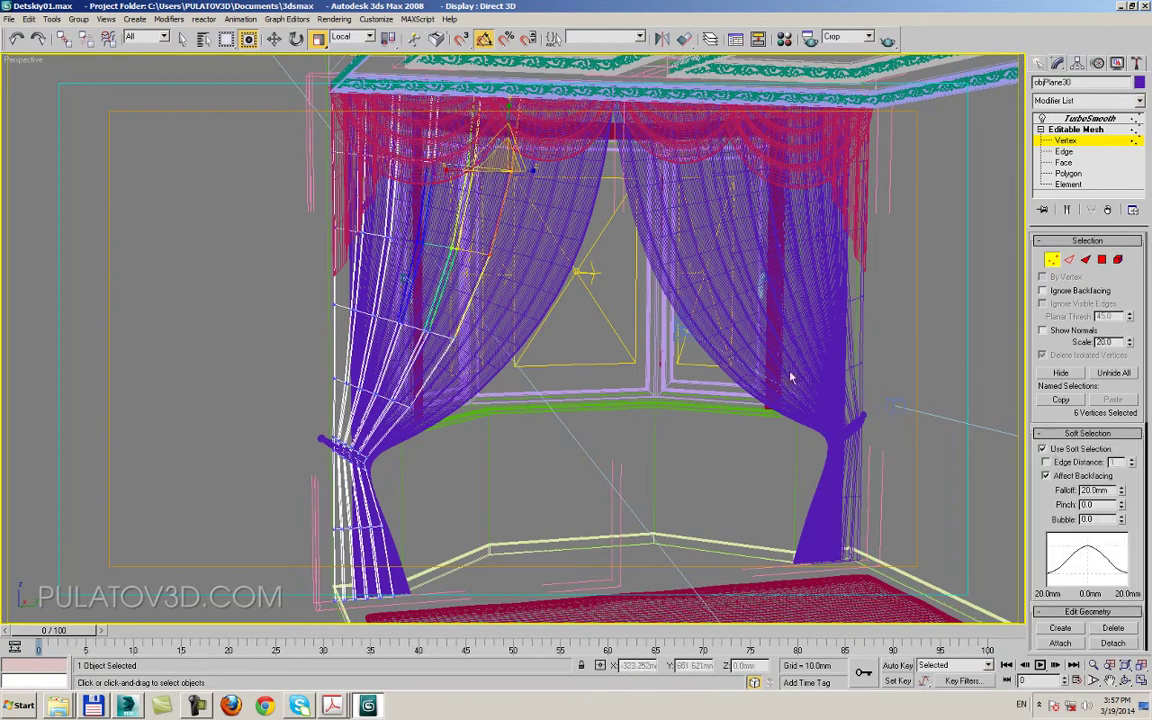
left_click(273, 38)
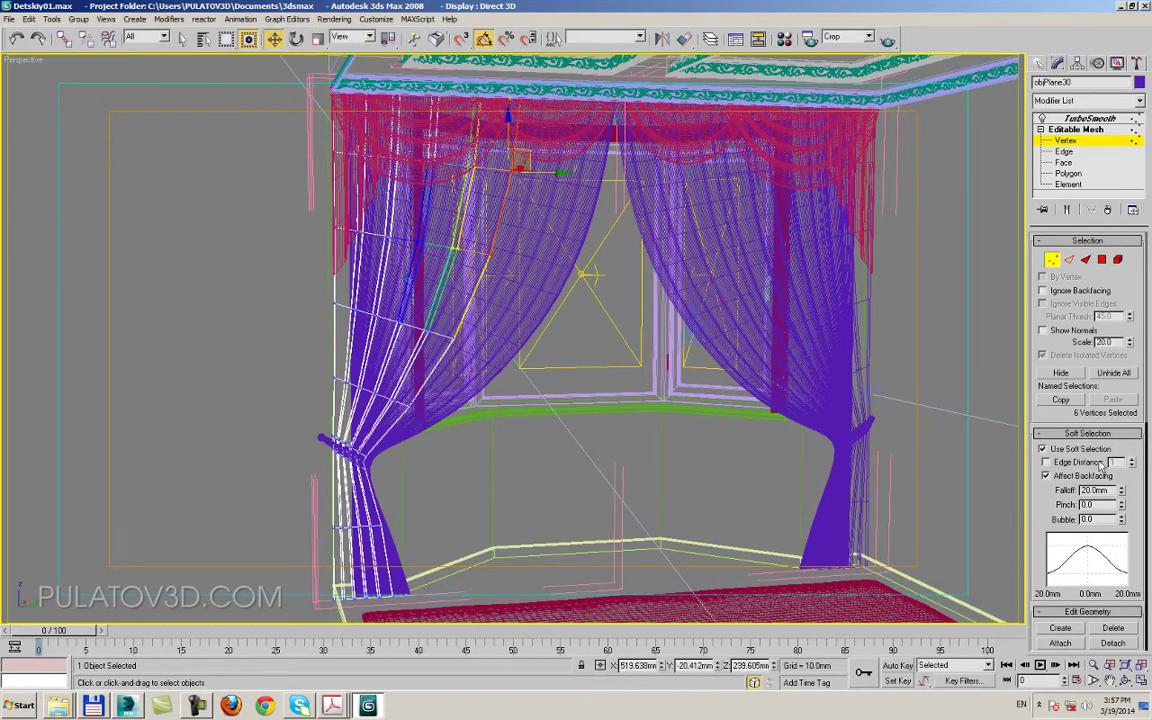
left_click_drag(1122, 494, 1127, 437)
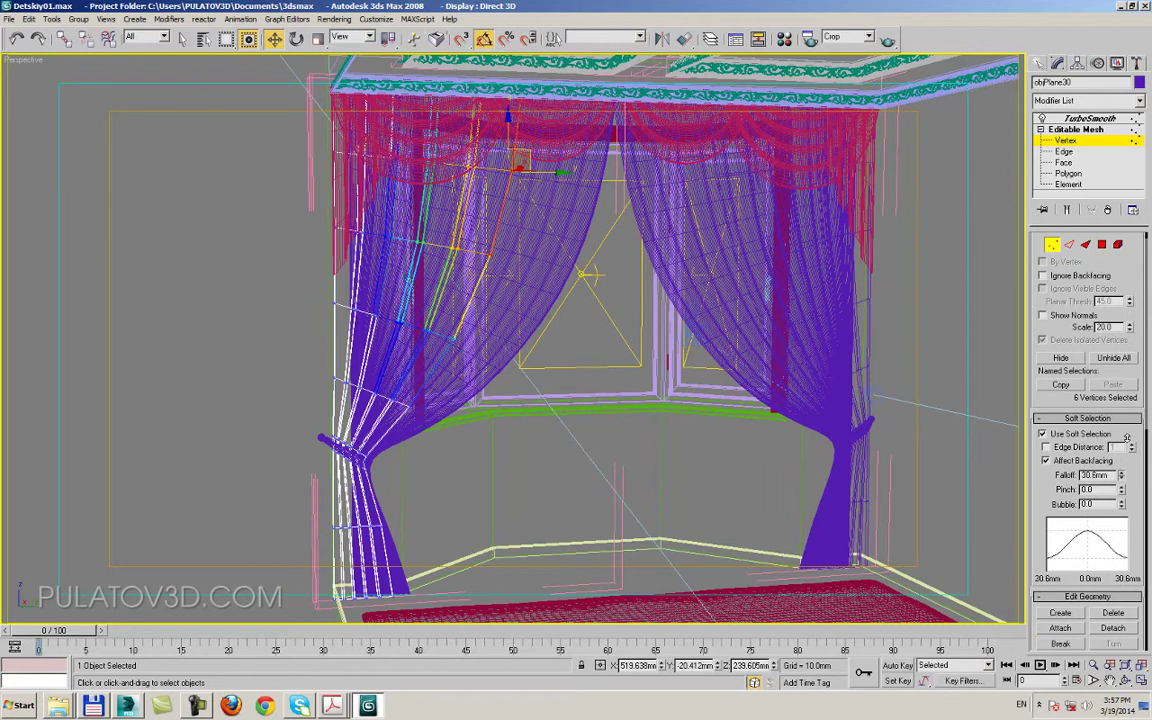
left_click_drag(562, 181, 541, 177)
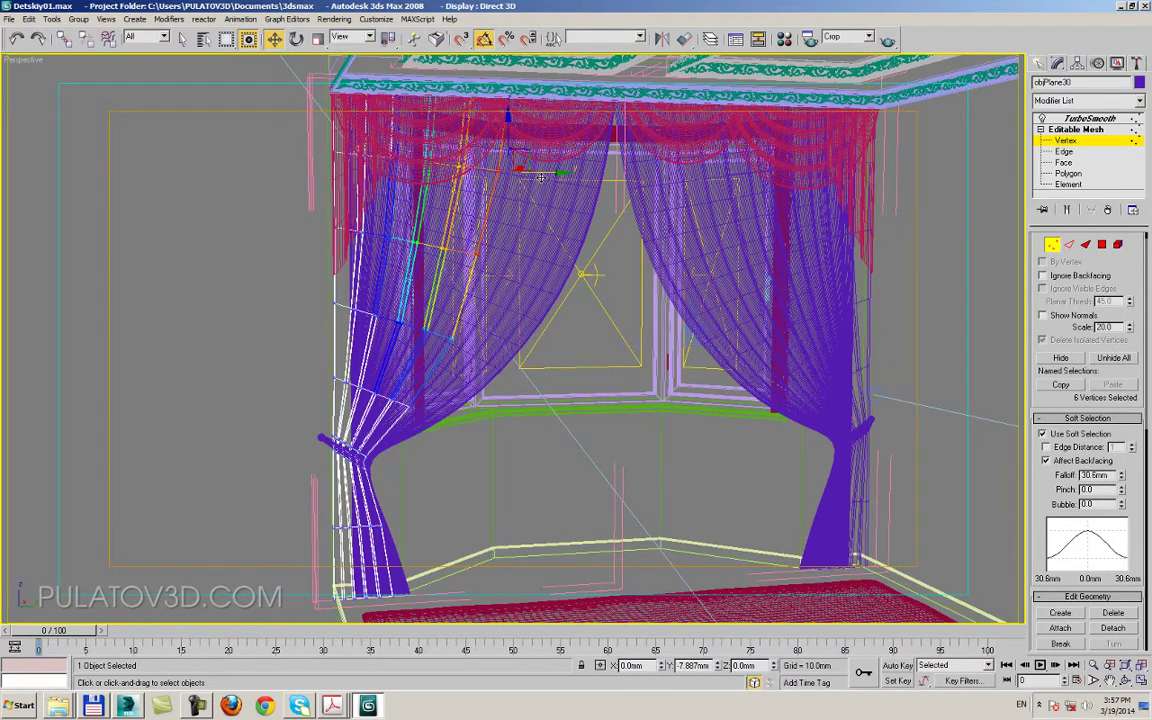
left_click_drag(541, 177, 533, 214)
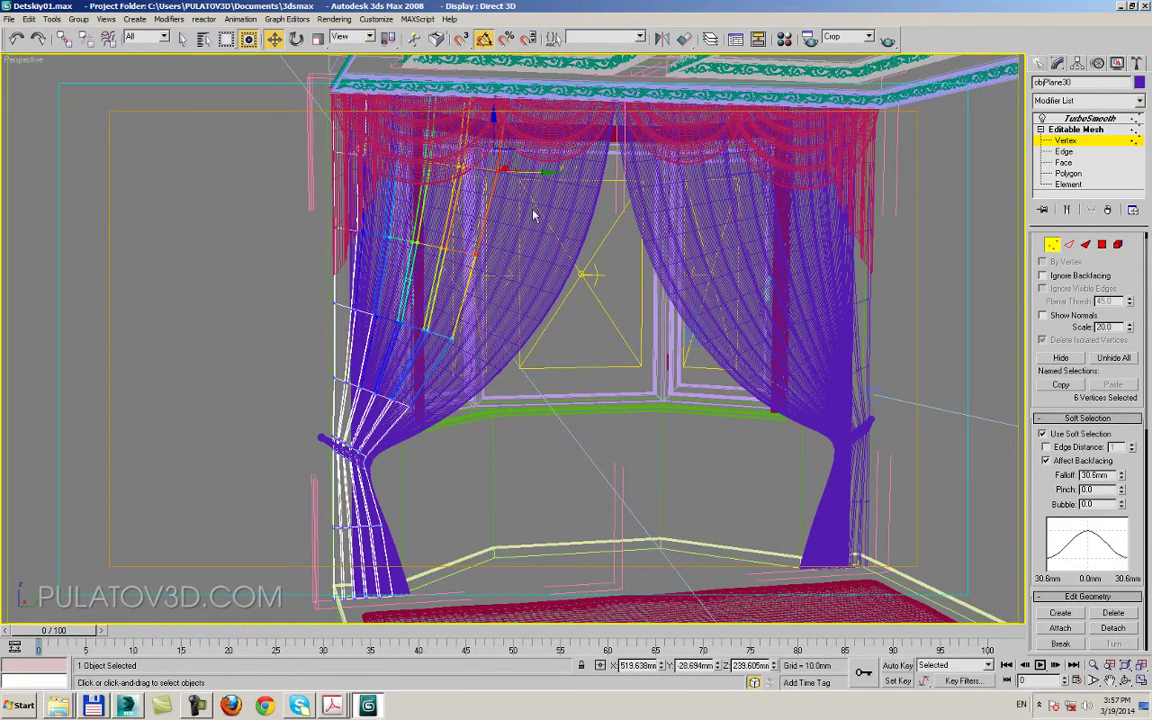
- Select two, then four, upper drape vertices and nudge them to refine the fold
left_click(455, 353)
mouse_move(447, 360)
left_mouse_down()
mouse_move(504, 242)
mouse_move(488, 252)
left_mouse_up()
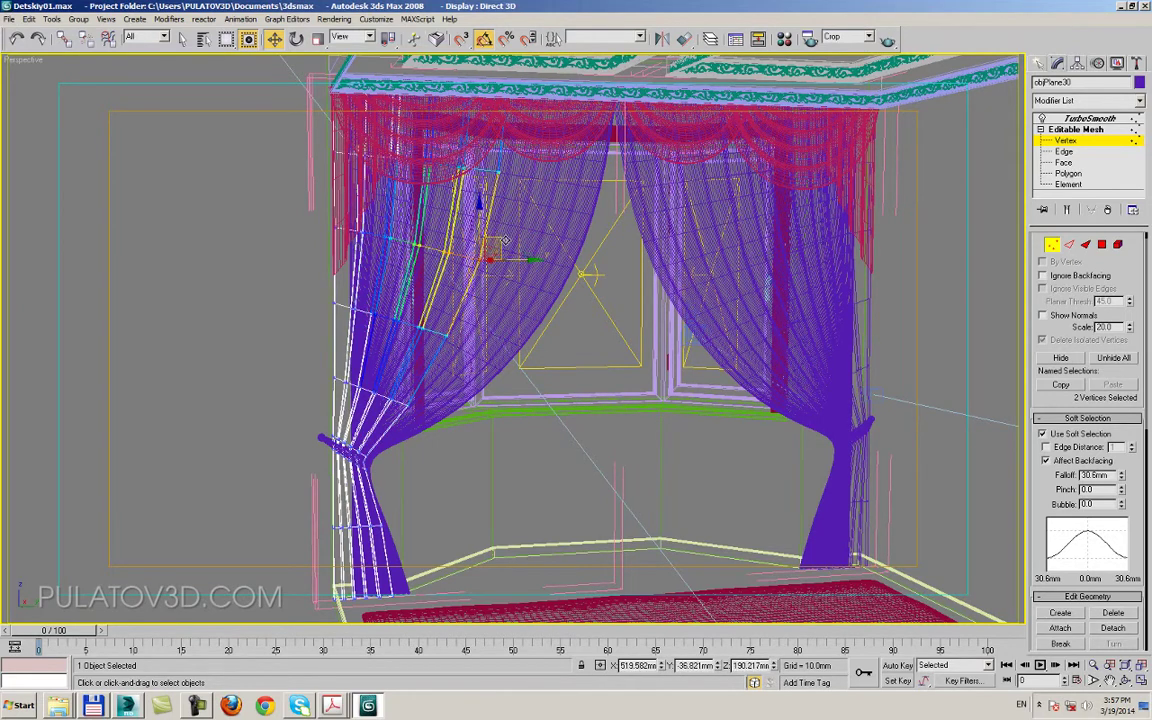
scroll(523, 336, "up", 2)
scroll(523, 336, "up", 2)
middle_click_drag(523, 336, 464, 254)
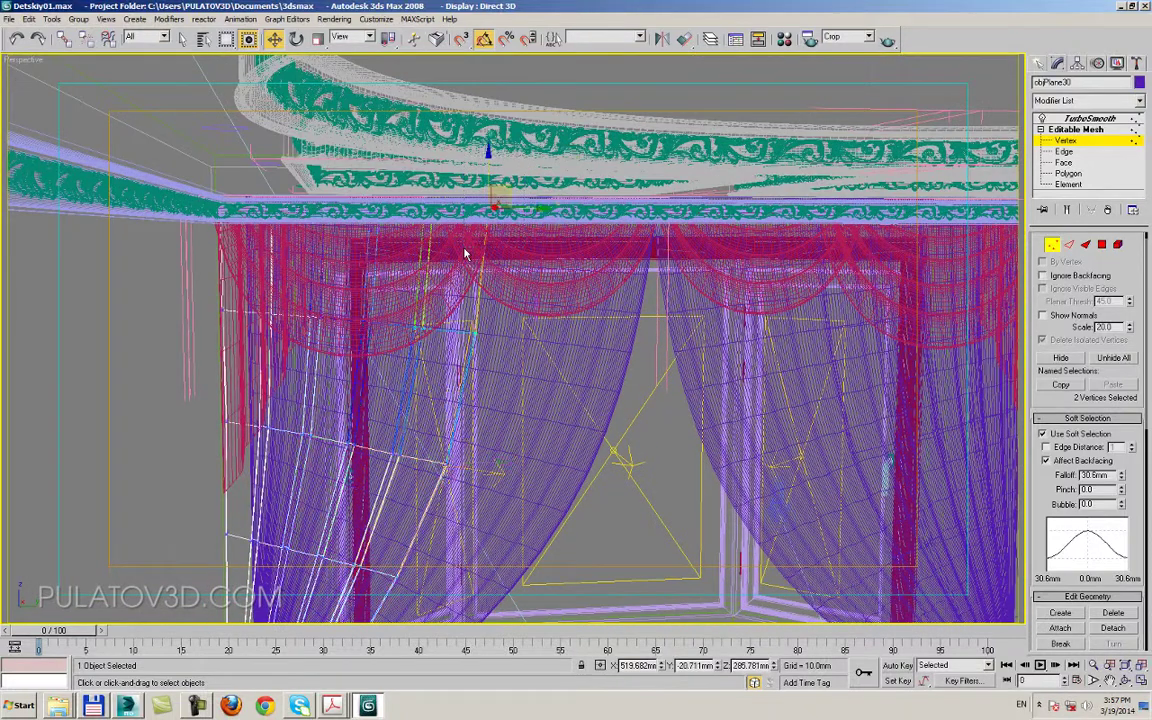
left_click_drag(535, 209, 535, 210)
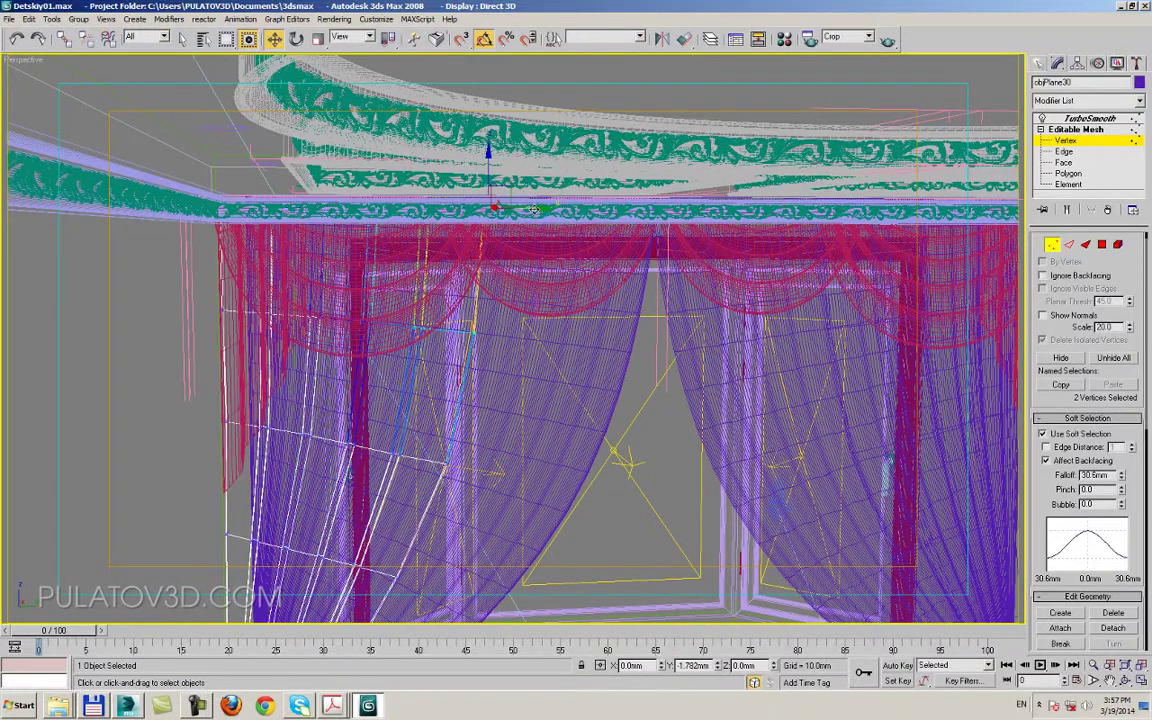
scroll(507, 301, "up", 2)
scroll(507, 301, "up", 3)
middle_click_drag(550, 283, 502, 275)
scroll(525, 327, "down", 3)
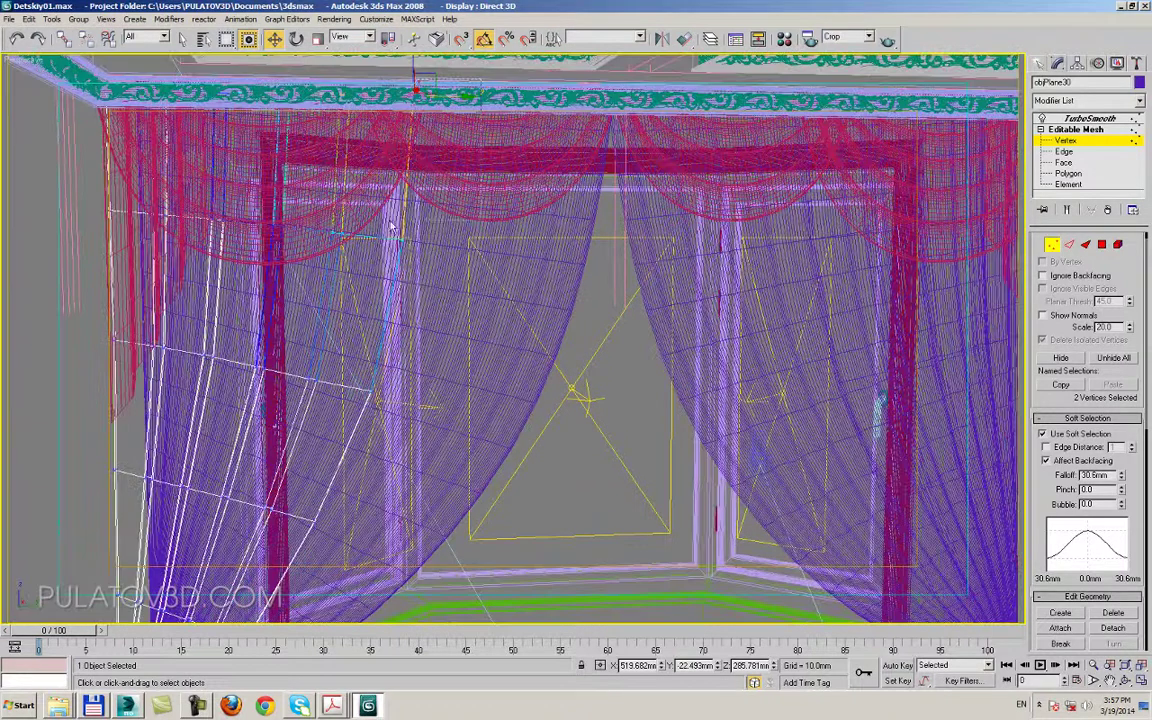
left_click(391, 229, "ctrl")
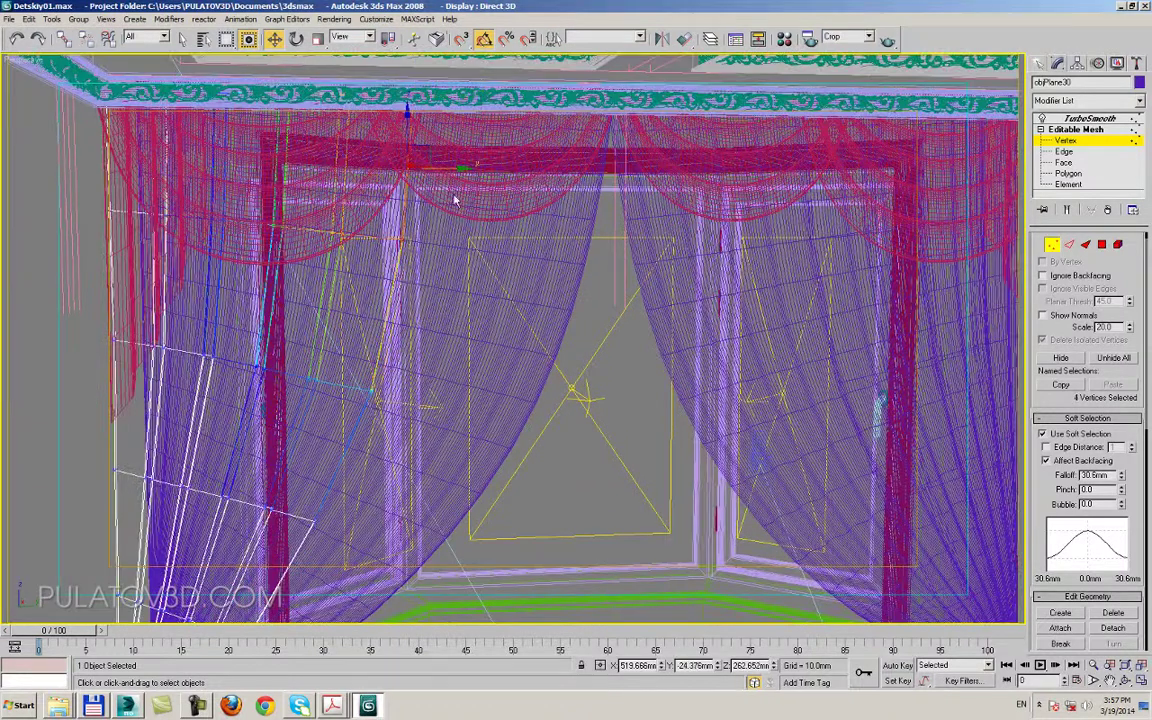
left_click_drag(453, 167, 446, 170)
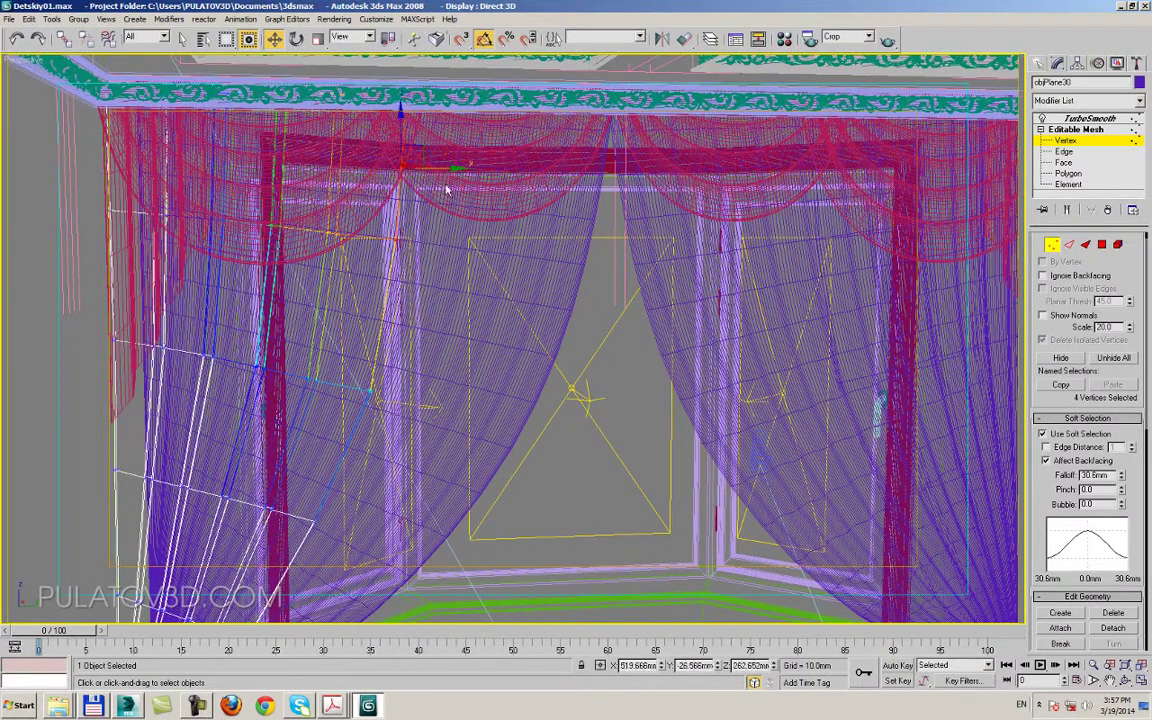
- Select a lower vertex on the left drape, then leave vertex editing and deselect
scroll(437, 347, "up", 2)
left_click(238, 357)
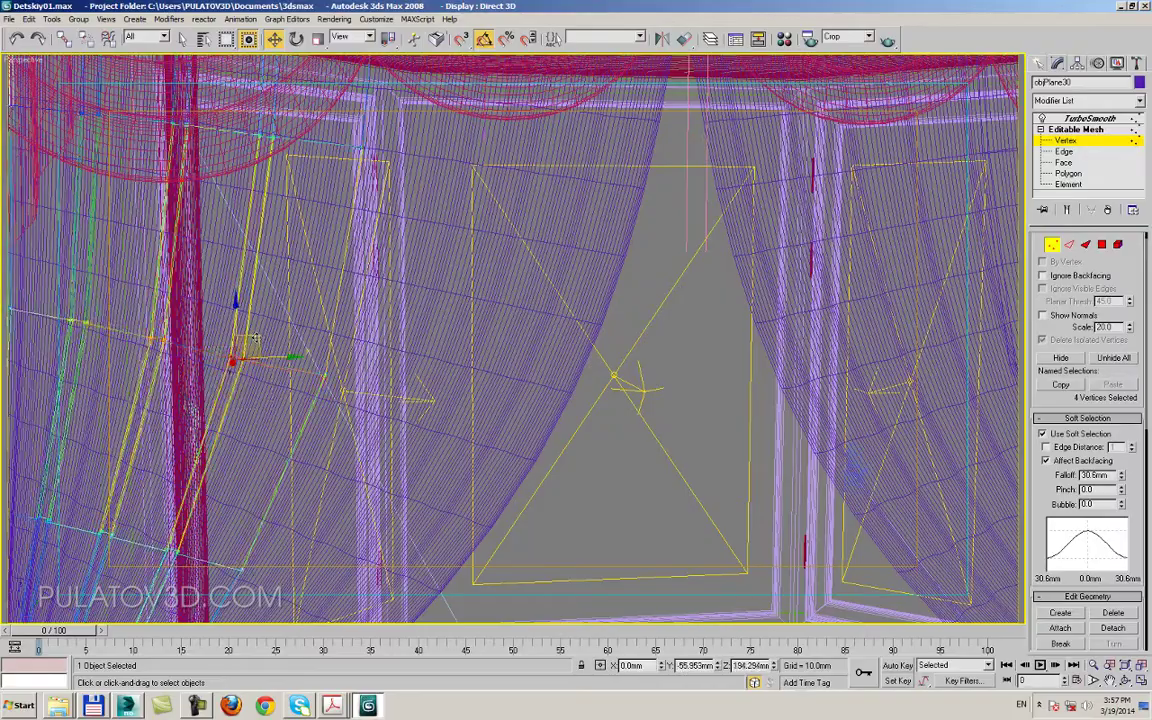
scroll(610, 300, "down", 2)
scroll(610, 300, "down", 1)
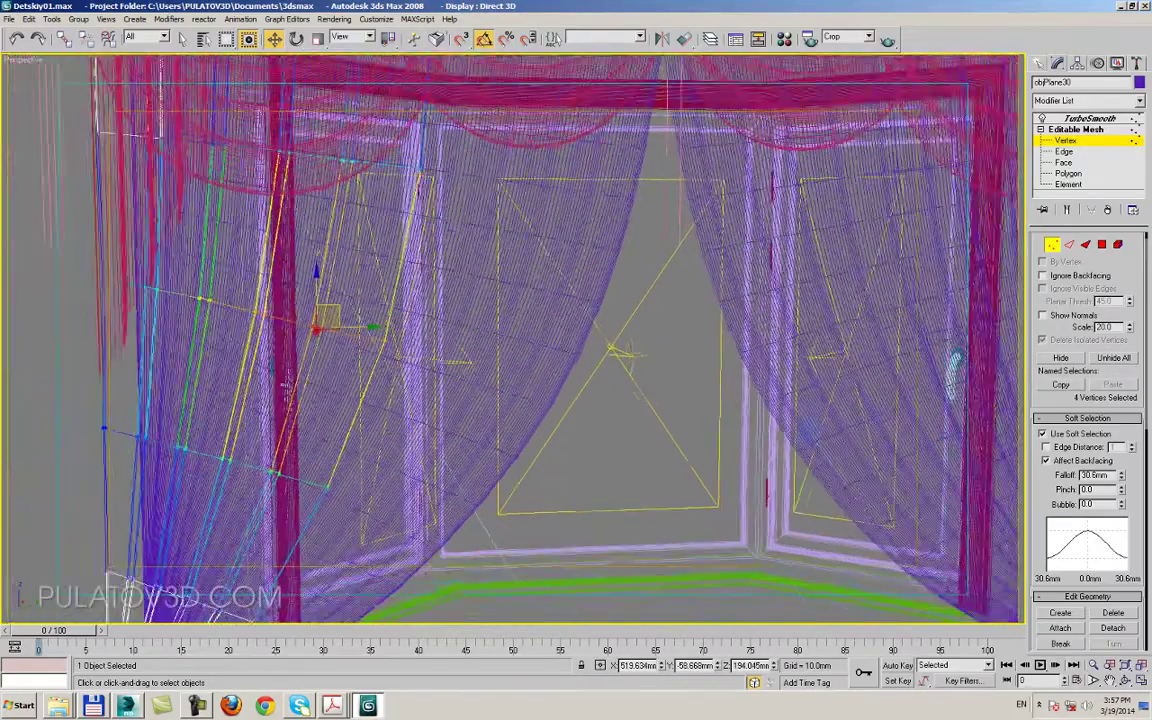
scroll(555, 305, "down", 1)
scroll(555, 305, "down", 1)
scroll(555, 305, "down", 1)
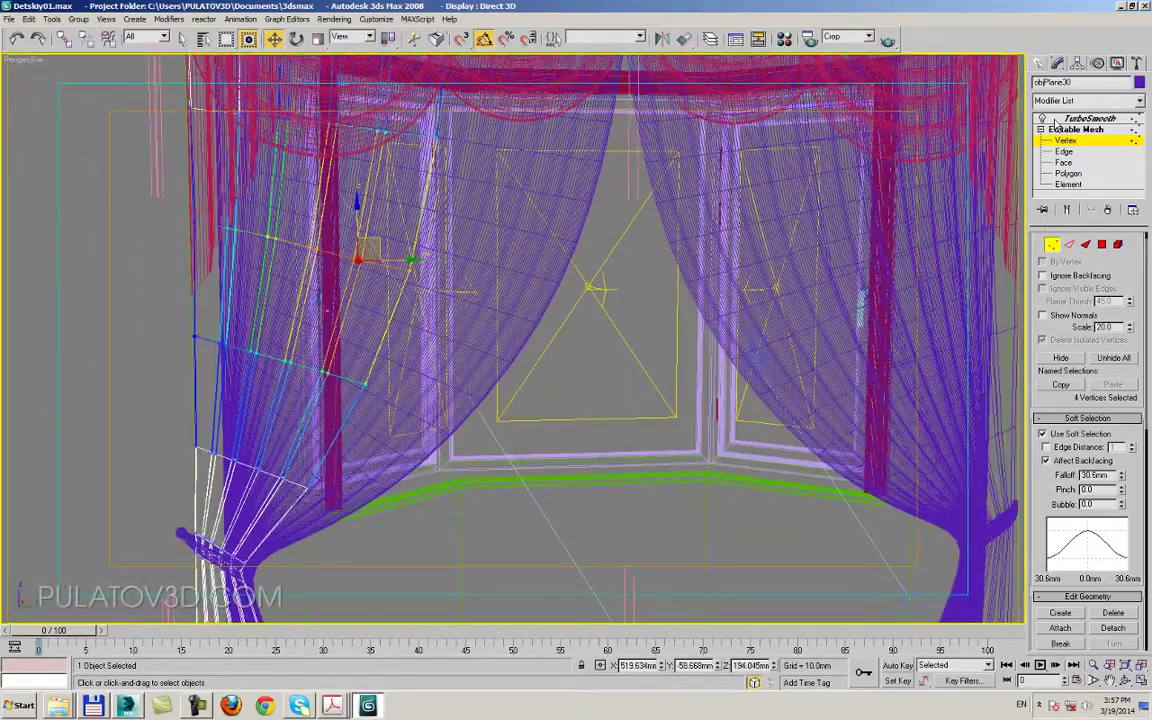
left_click(1054, 121)
left_click(1038, 63)
left_click(643, 386)
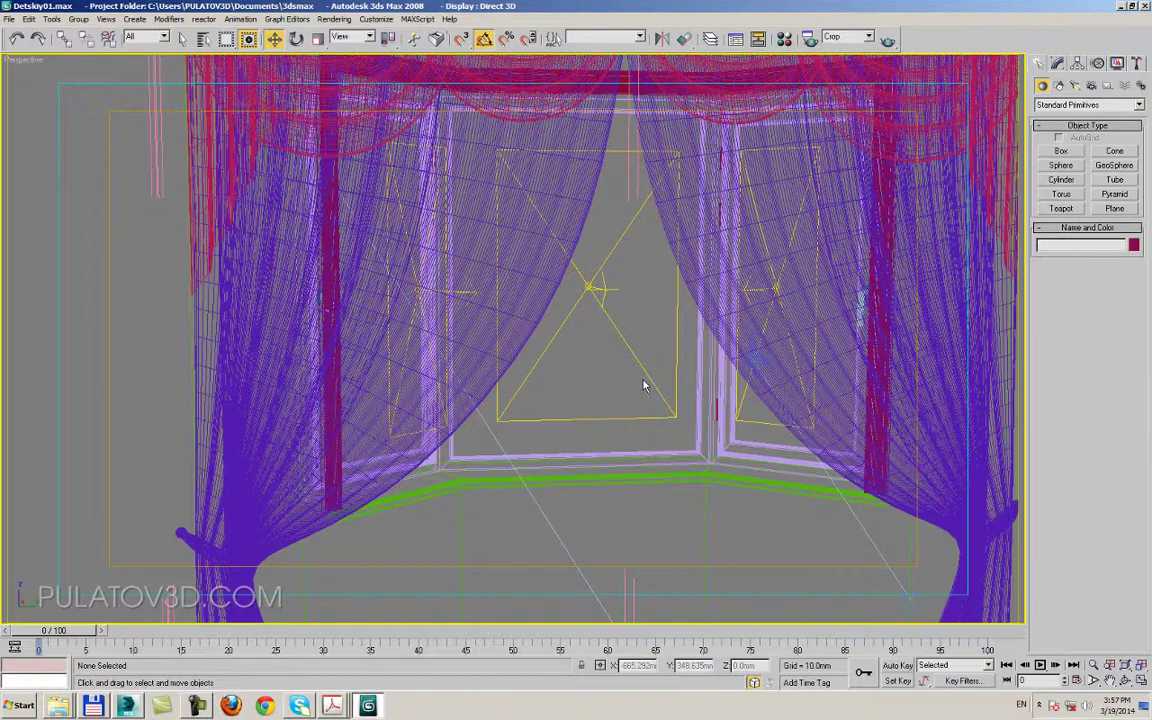
- Switch to shaded display, view the curtains through Camera01, and save Detskiy01.max
key("F3")
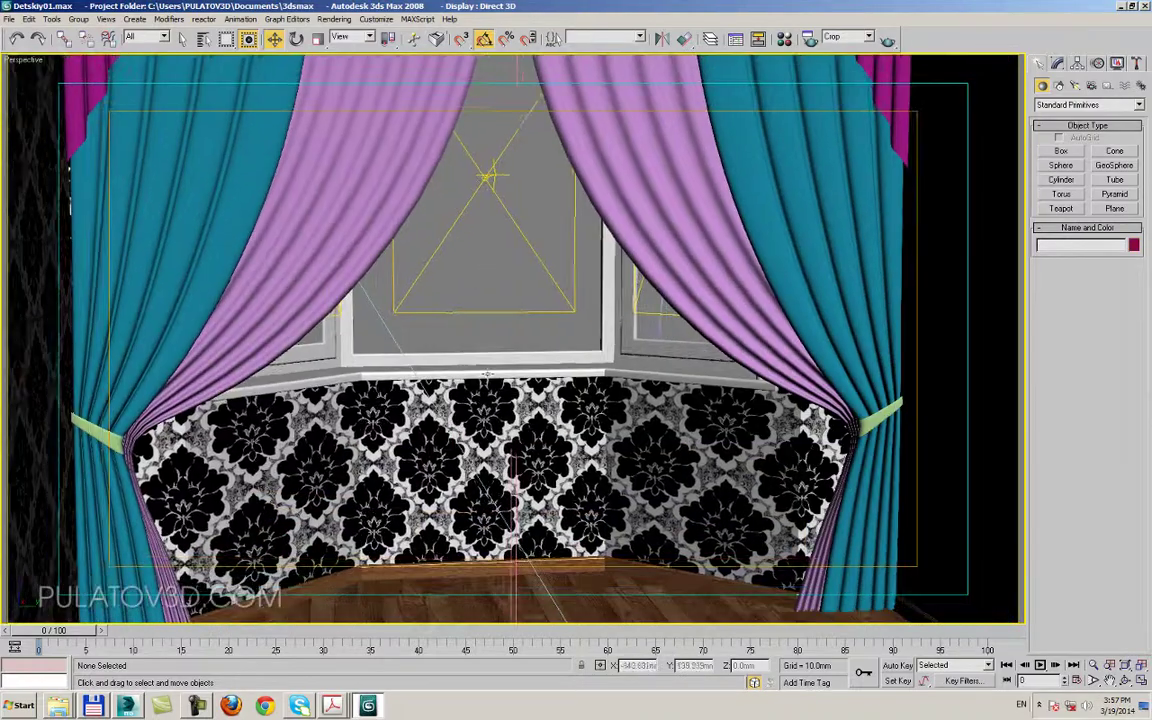
mouse_move(563, 360)
middle_mouse_down("alt")
mouse_move(489, 375)
mouse_move(468, 355)
mouse_move(393, 337)
mouse_move(640, 380)
mouse_move(598, 370)
middle_mouse_up("alt")
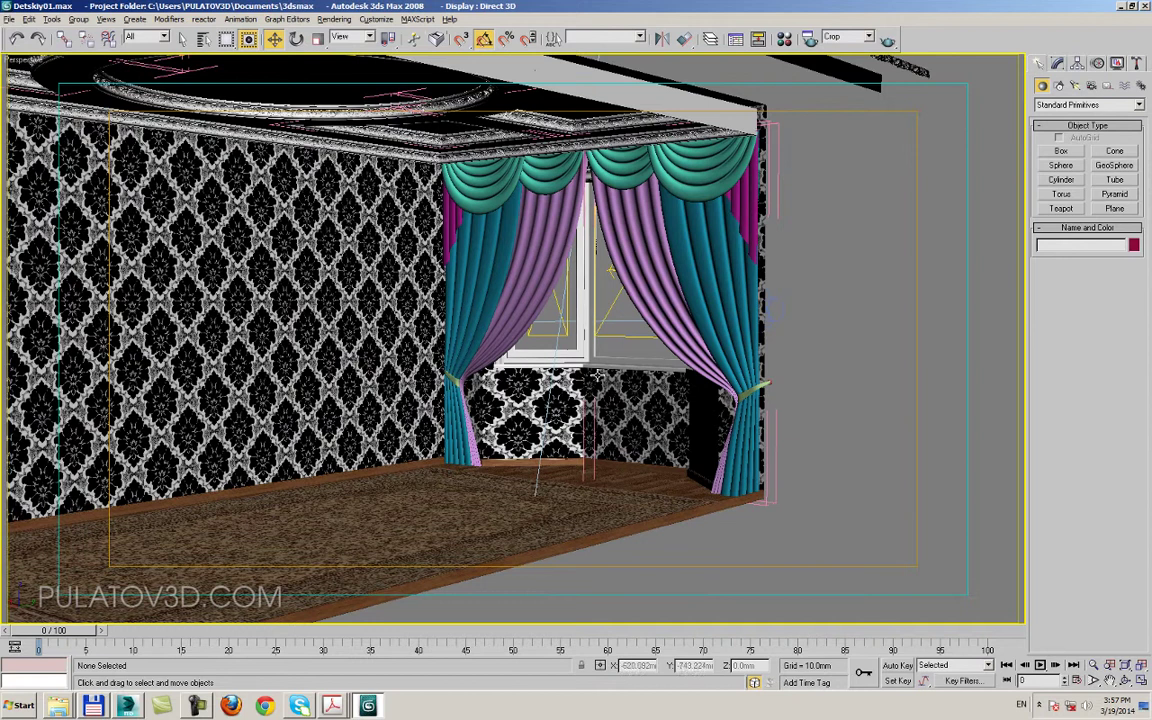
left_click(686, 315)
key("c")
double_click(537, 252)
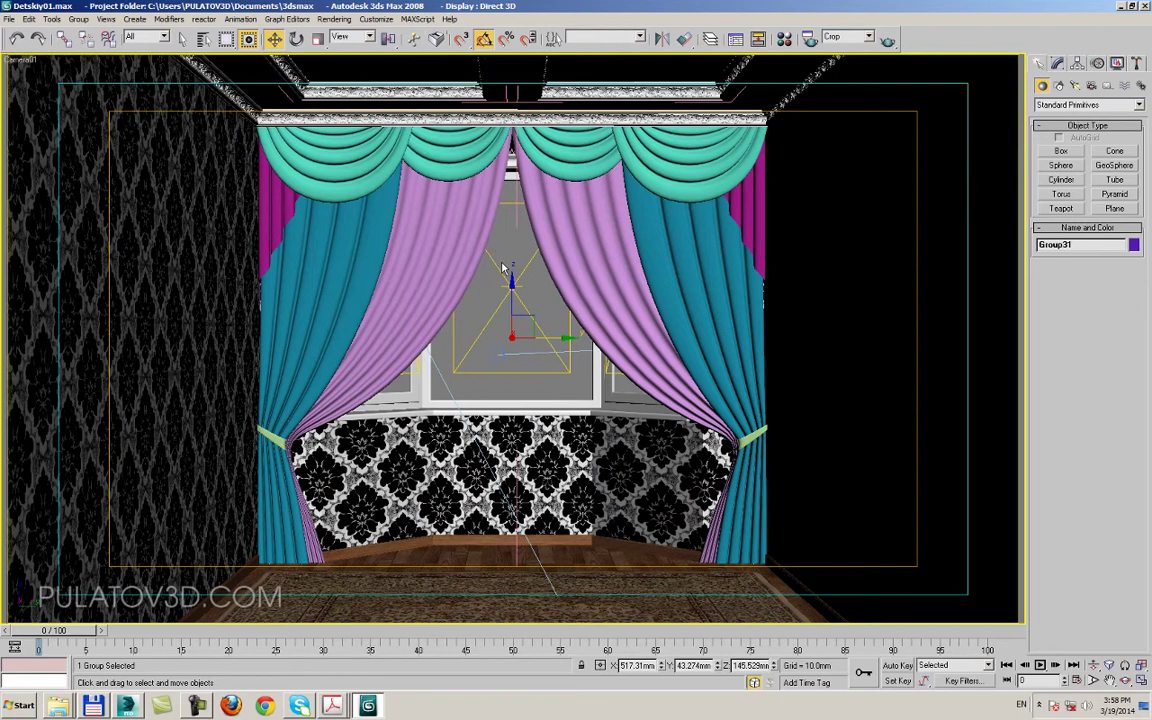
key("ctrl+s")
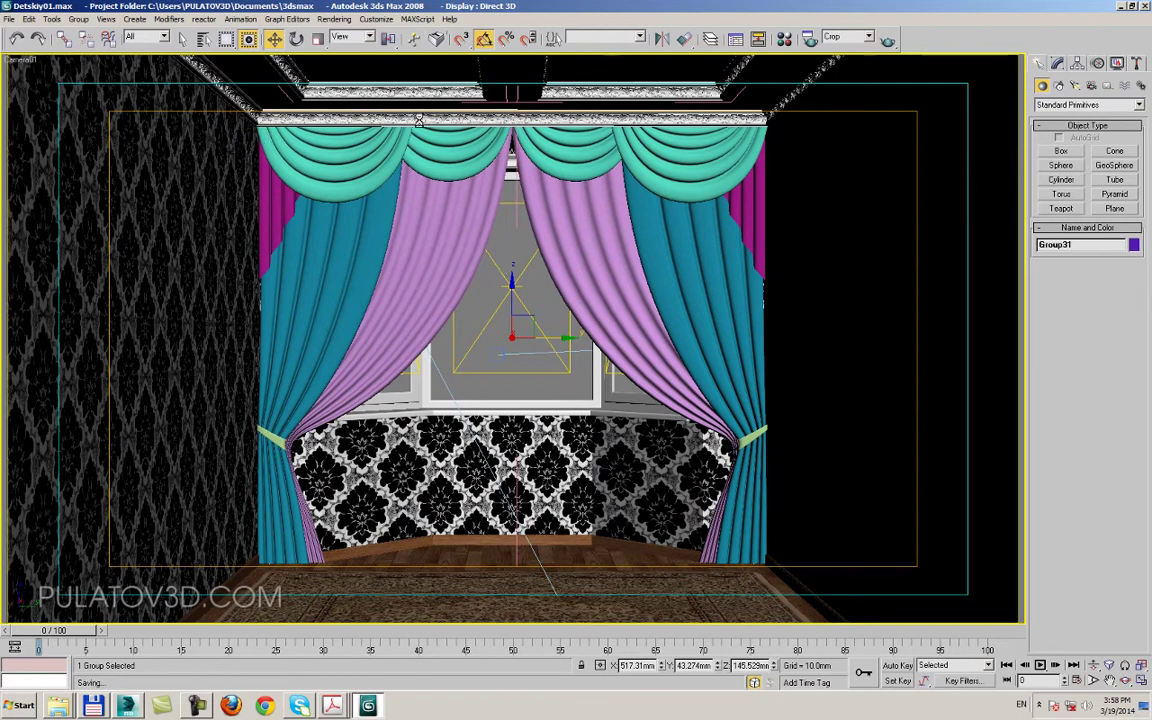
- Save the scene as Detskiy02.max, confirming replacement of the existing file
left_click(10, 19)
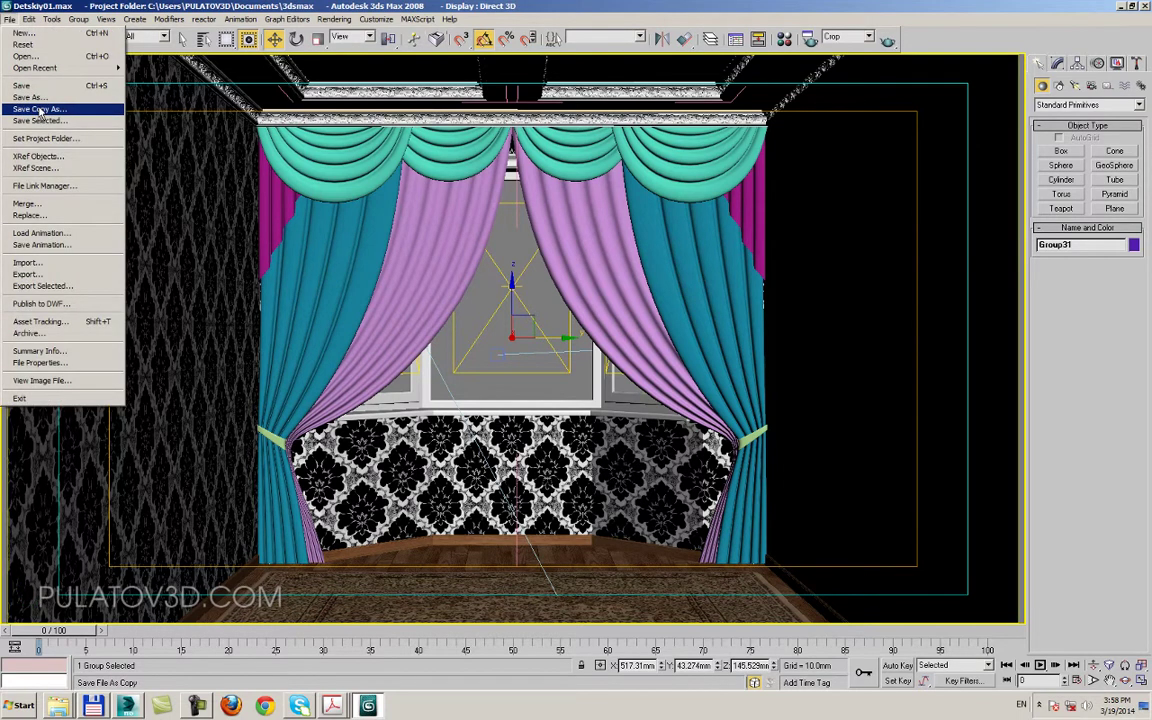
left_click(30, 97)
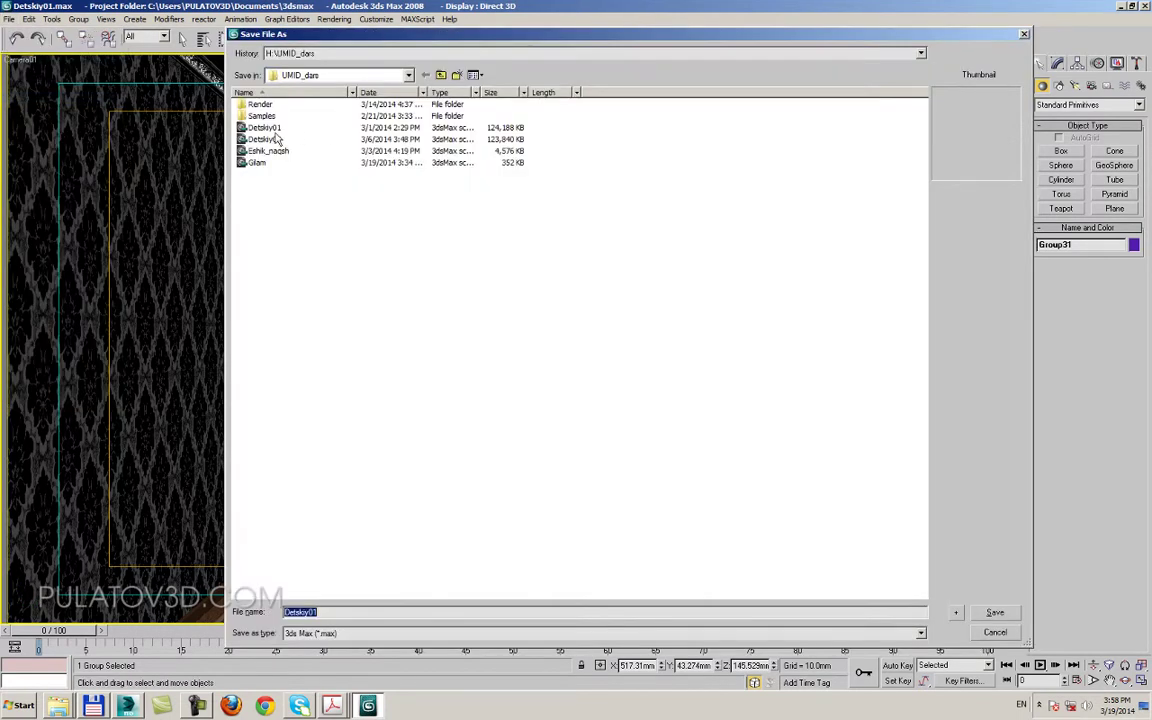
left_click(262, 139)
left_click(995, 612)
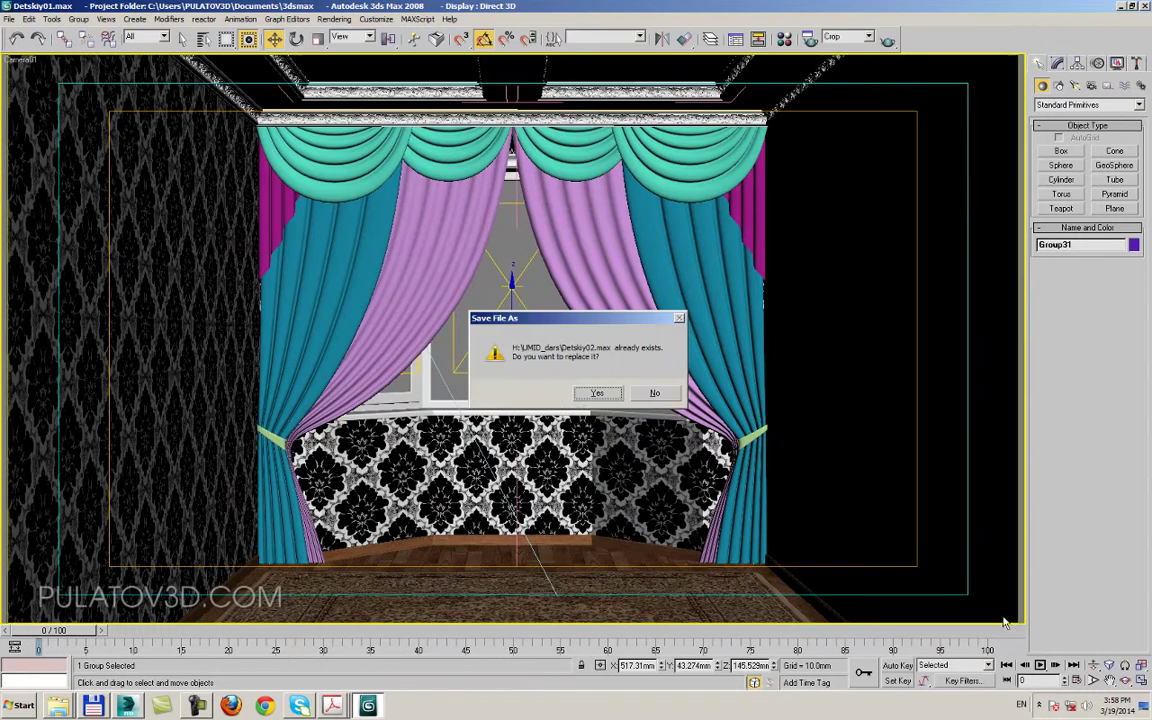
left_click(592, 393)
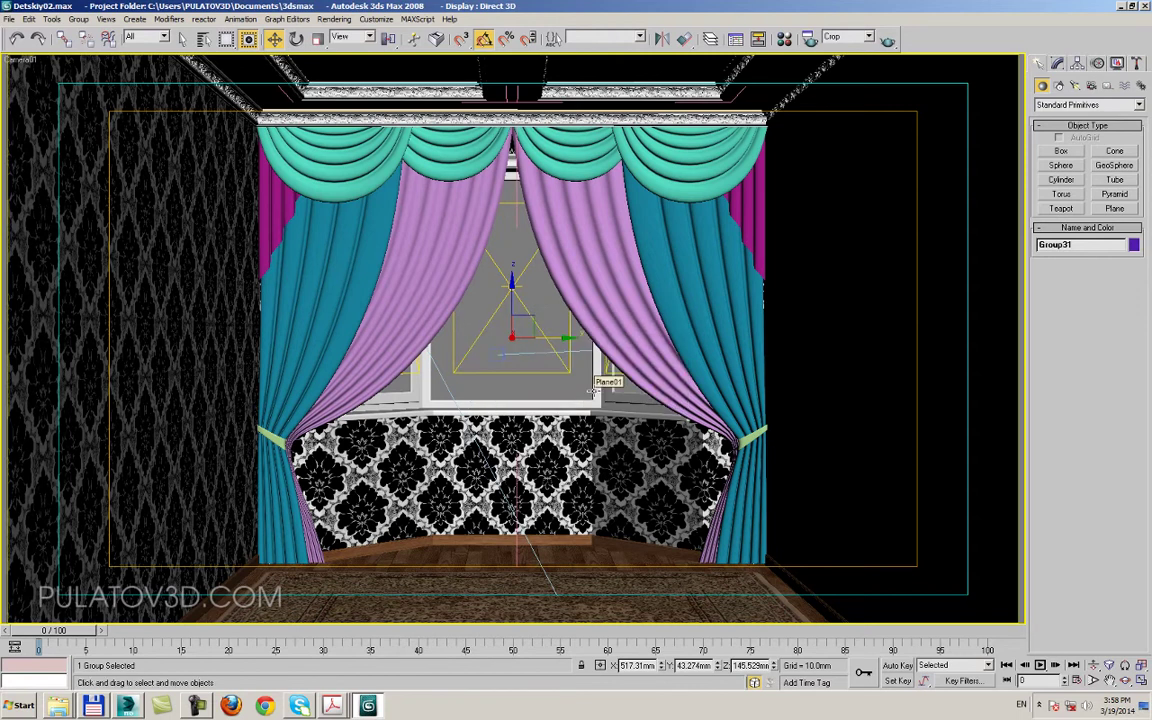
- Open the sheer inner curtain group and select the left curtain objPlane32
left_click(355, 202)
key("F3")
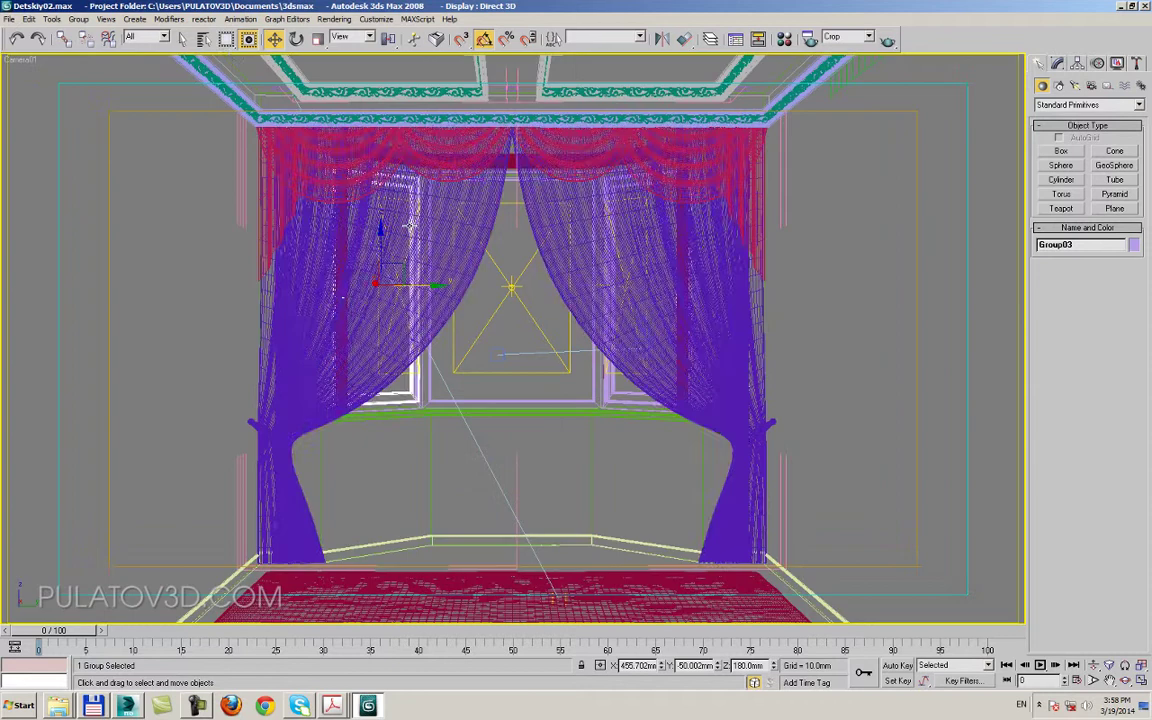
left_click(444, 232)
left_click(78, 19)
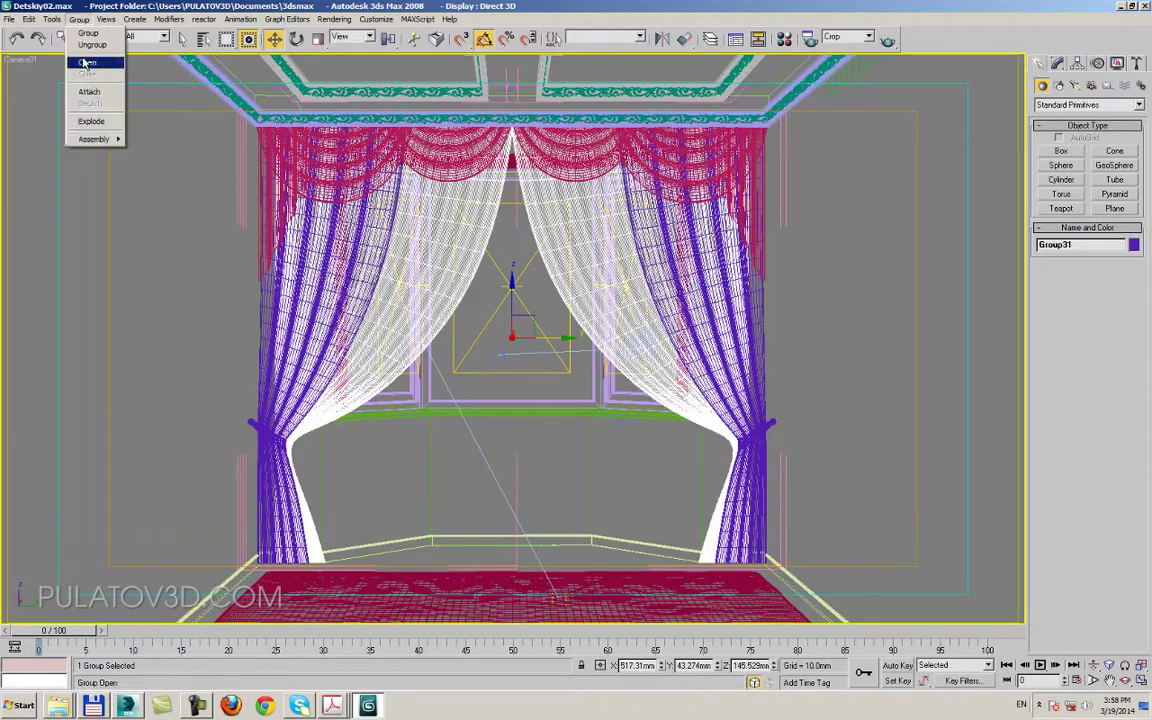
left_click(340, 563)
key("F3")
left_click(466, 450)
- Pull objPlane32's bottom FFD control points down to the floor and check it shaded
key("F3")
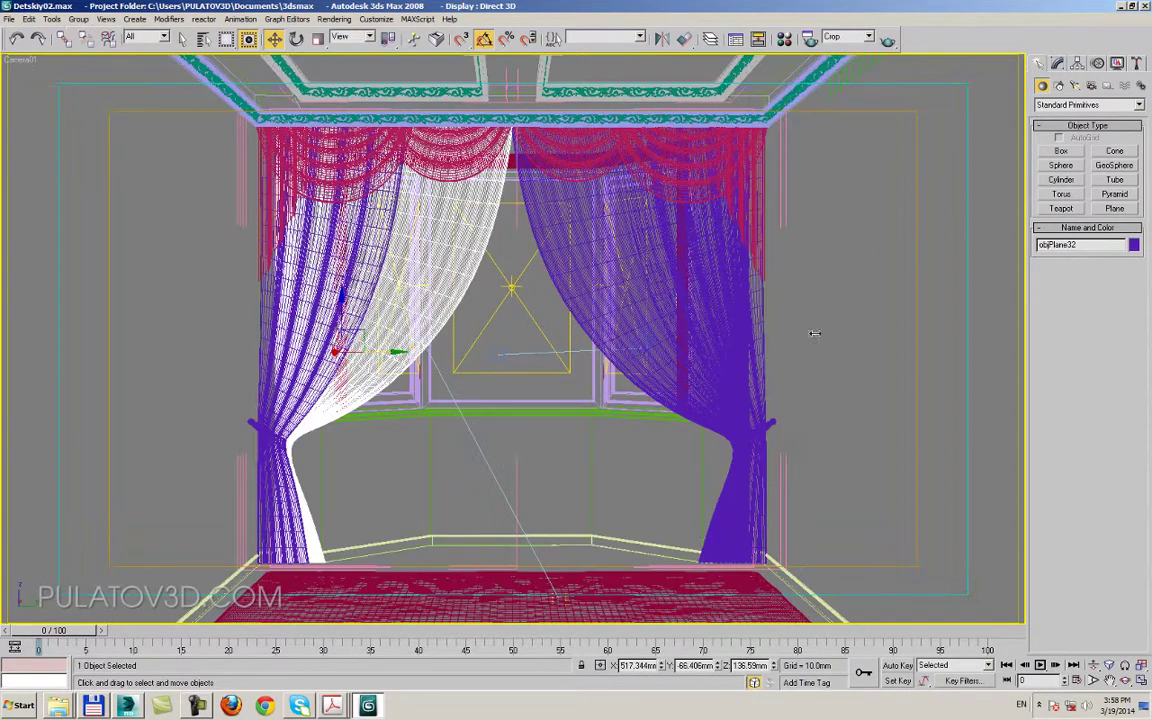
key("F3")
left_click(1057, 62)
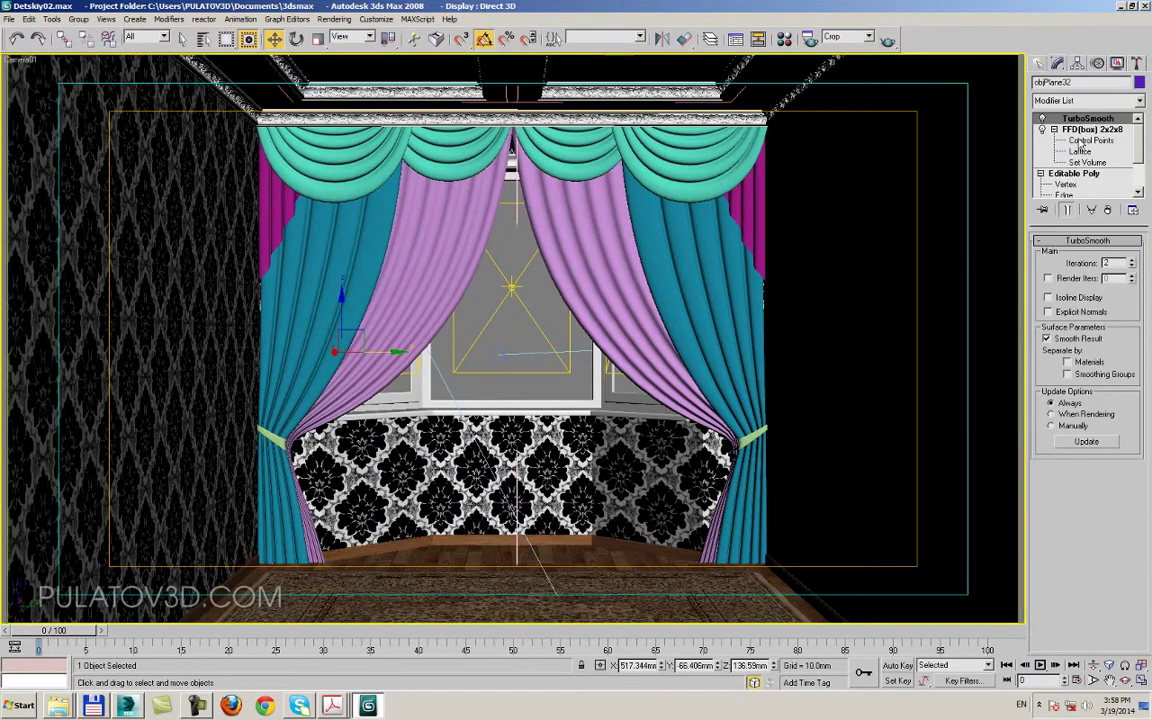
key("F3")
left_click(1088, 141)
key("F3")
key("F3")
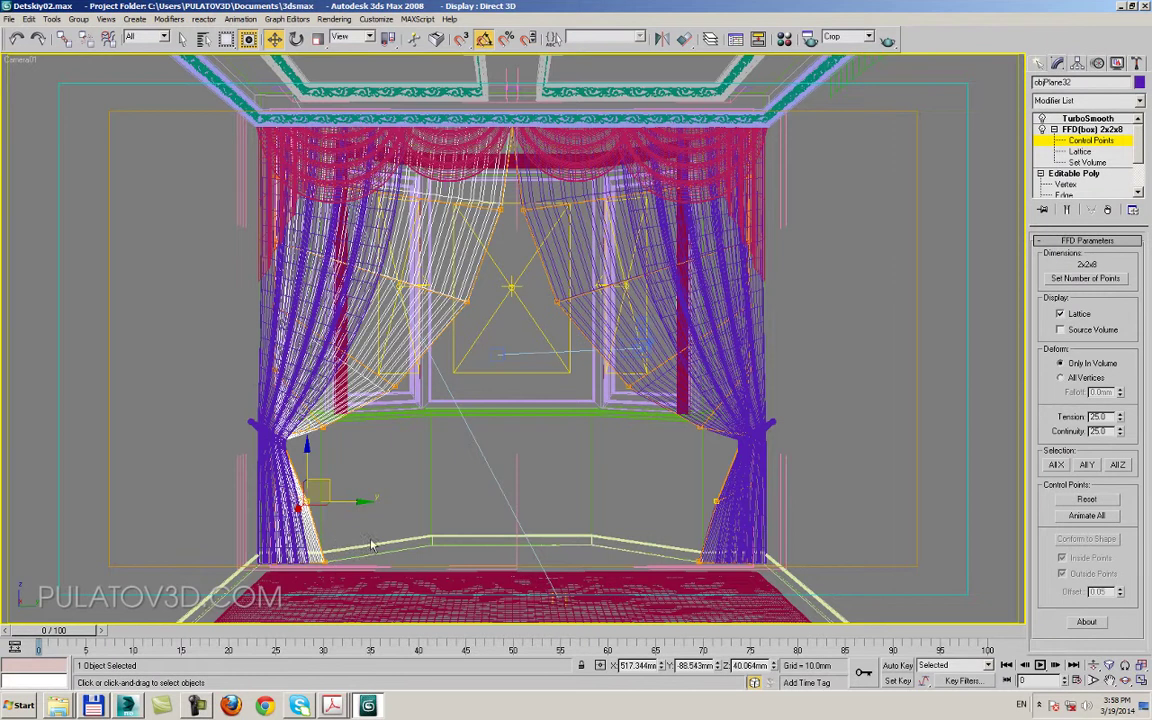
mouse_move(334, 548)
left_mouse_down()
mouse_move(323, 518)
mouse_move(345, 561)
left_mouse_up()
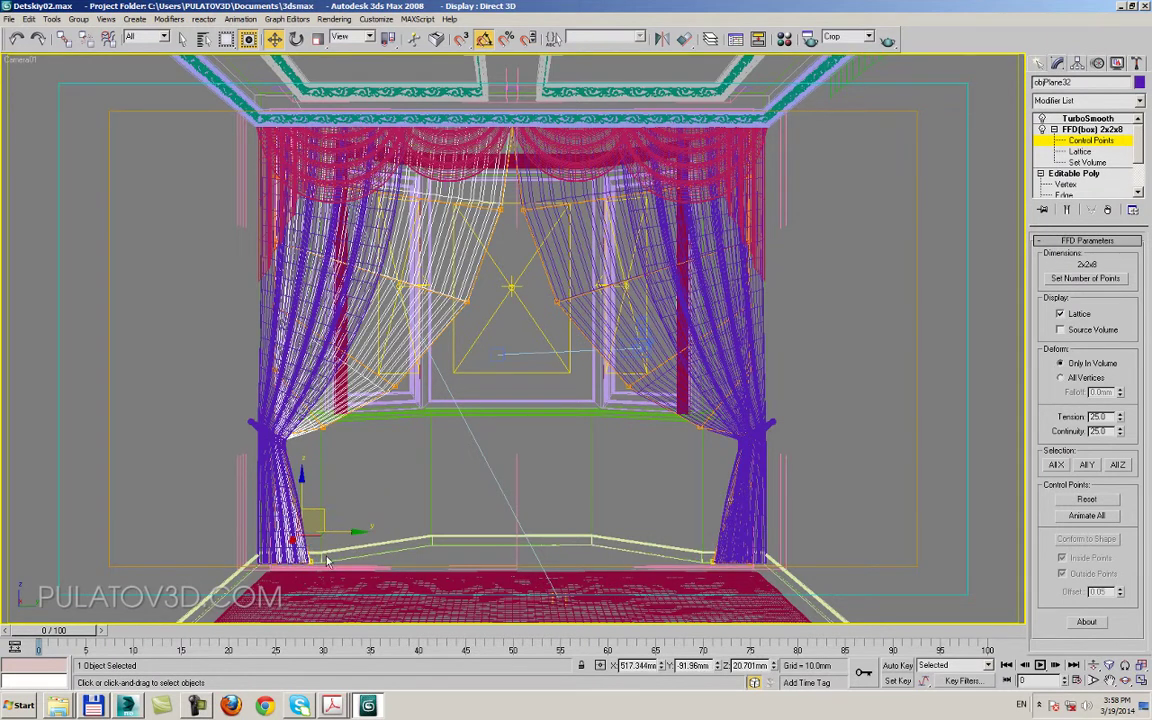
key("F3")
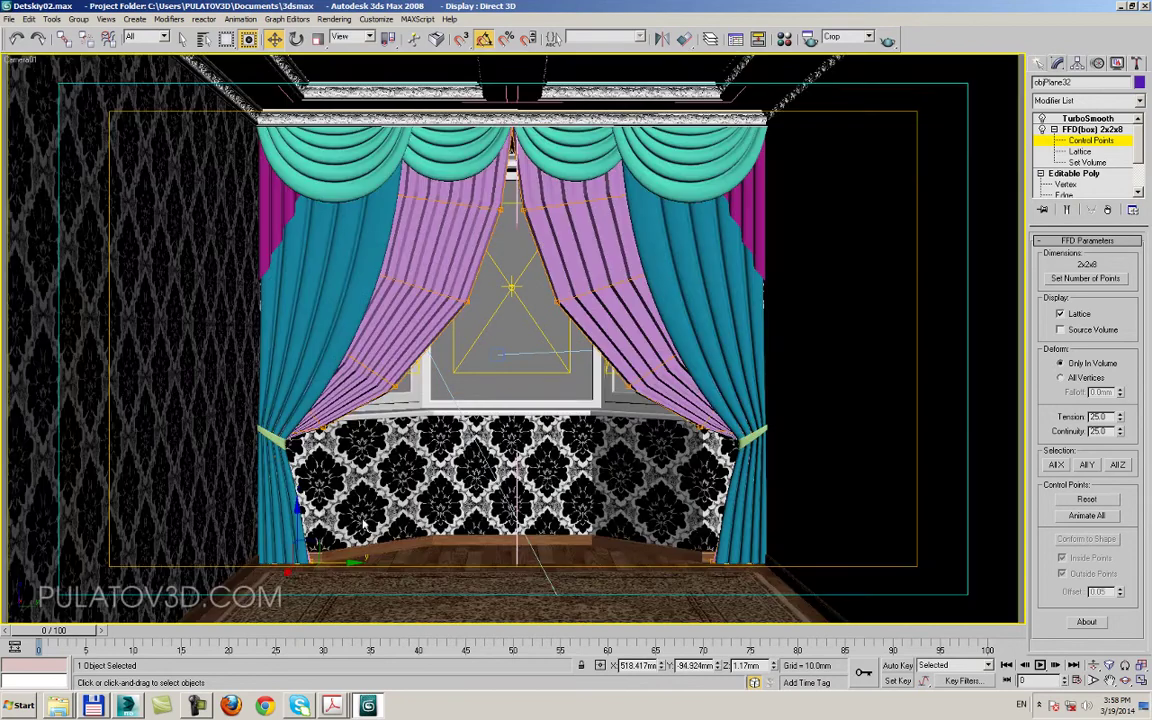